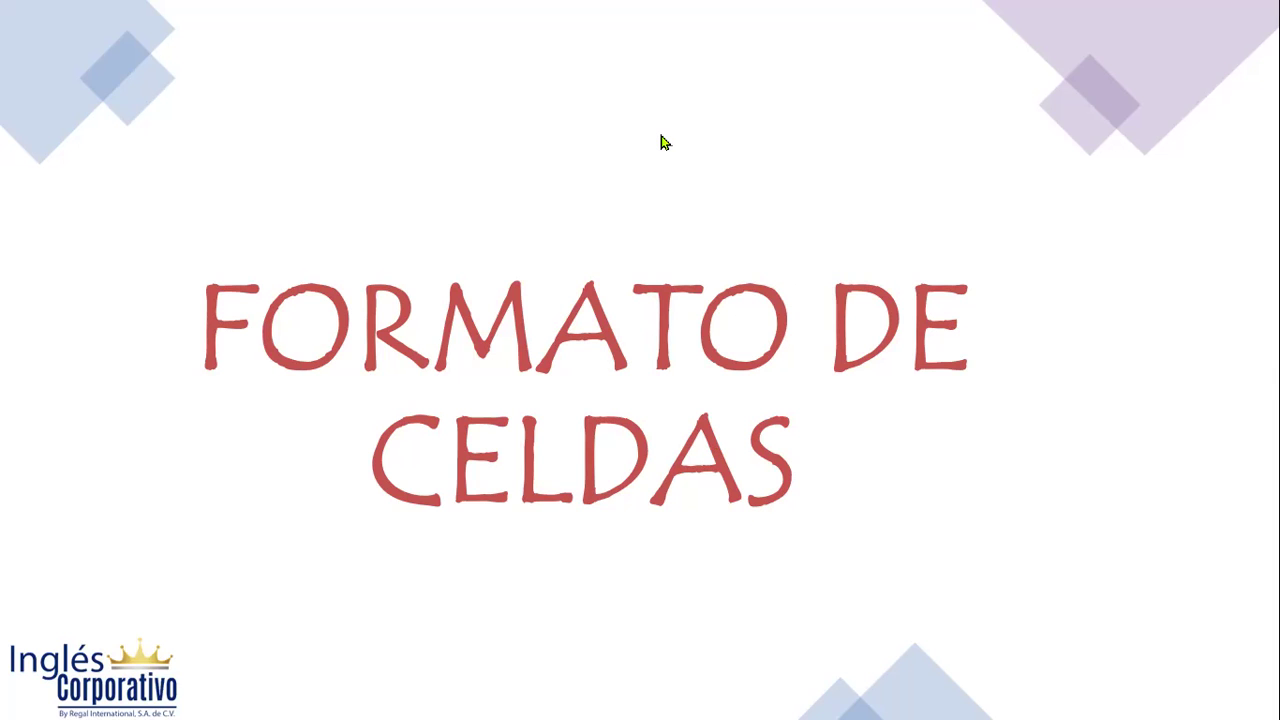
- Advance from the title slide to the slide defining cell format, with the Formato de celdas screenshot
{"action": "left_click", "coordinate": [832, 504]}
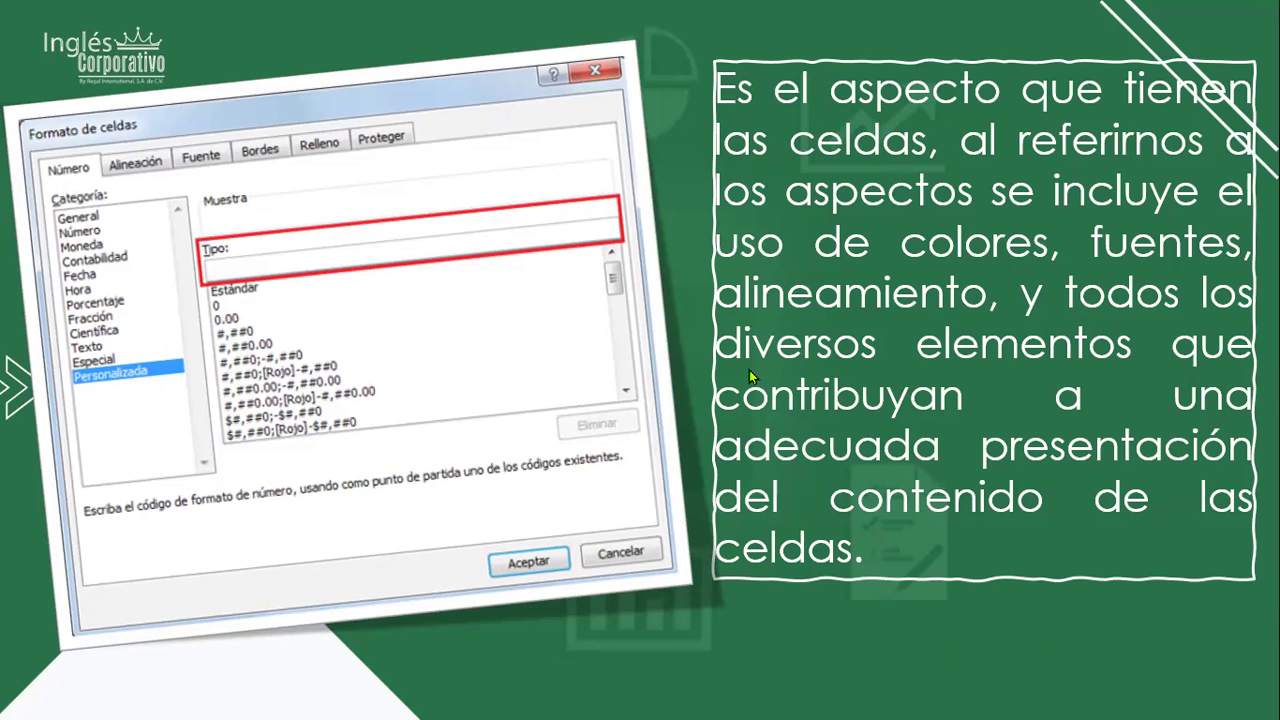
- Advance to the slide listing Número, Alineación, Fuente, Borde and Relleno
{"action": "left_click", "coordinate": [697, 278]}
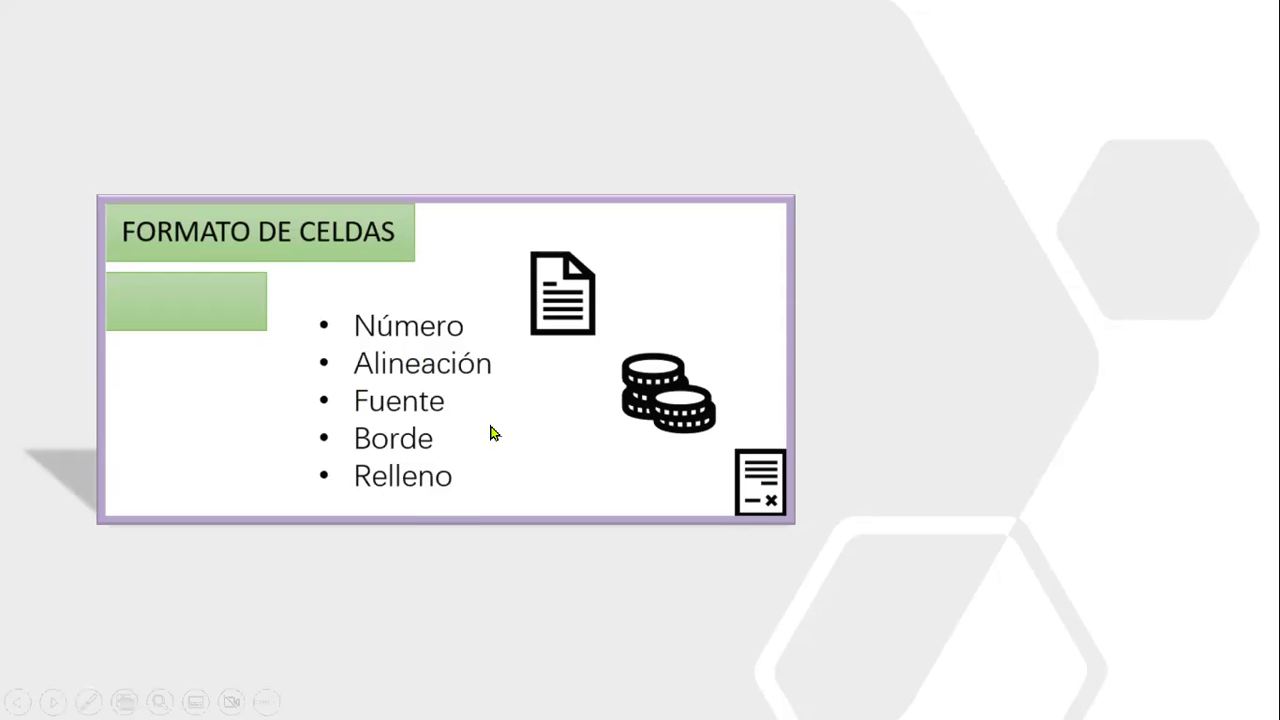
- Advance to the FORMATO DE NÚMERO slide explaining that number format only changes appearance
{"action": "left_click", "coordinate": [901, 358]}
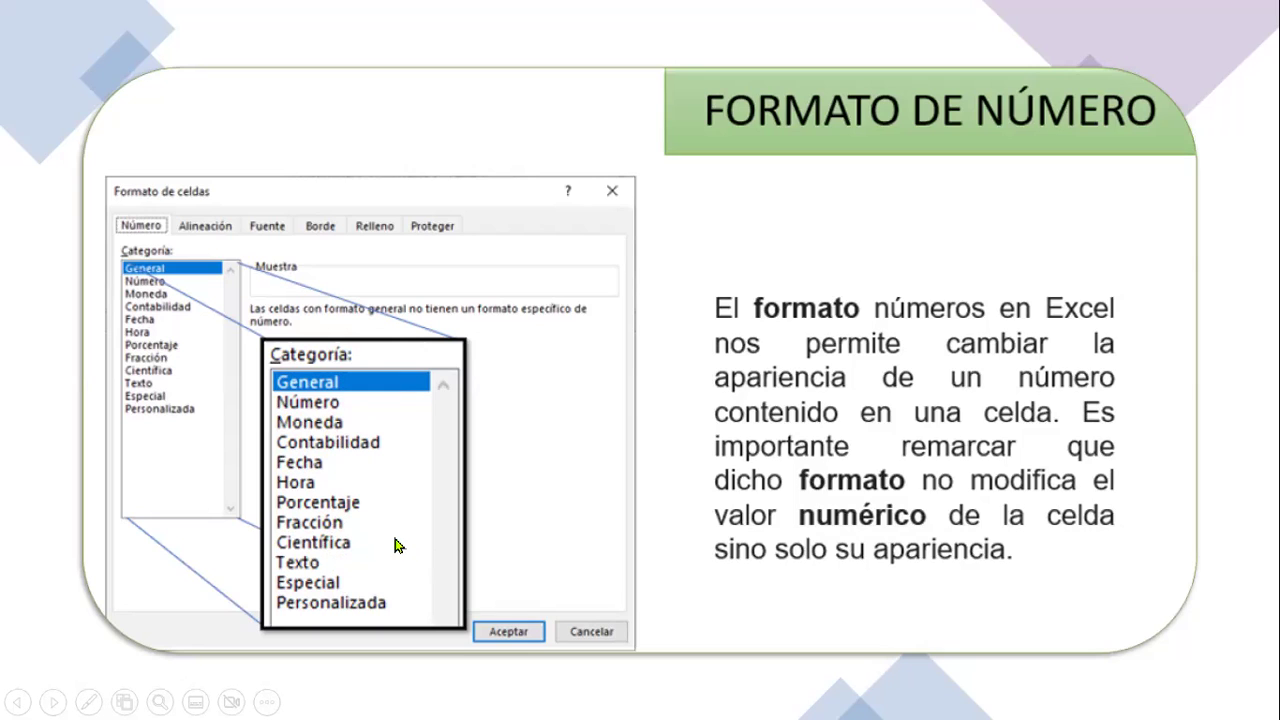
- Advance to the FORMATO DE ALINEACIÓN slide about aligning and orienting cell entries
{"action": "left_click", "coordinate": [586, 464]}
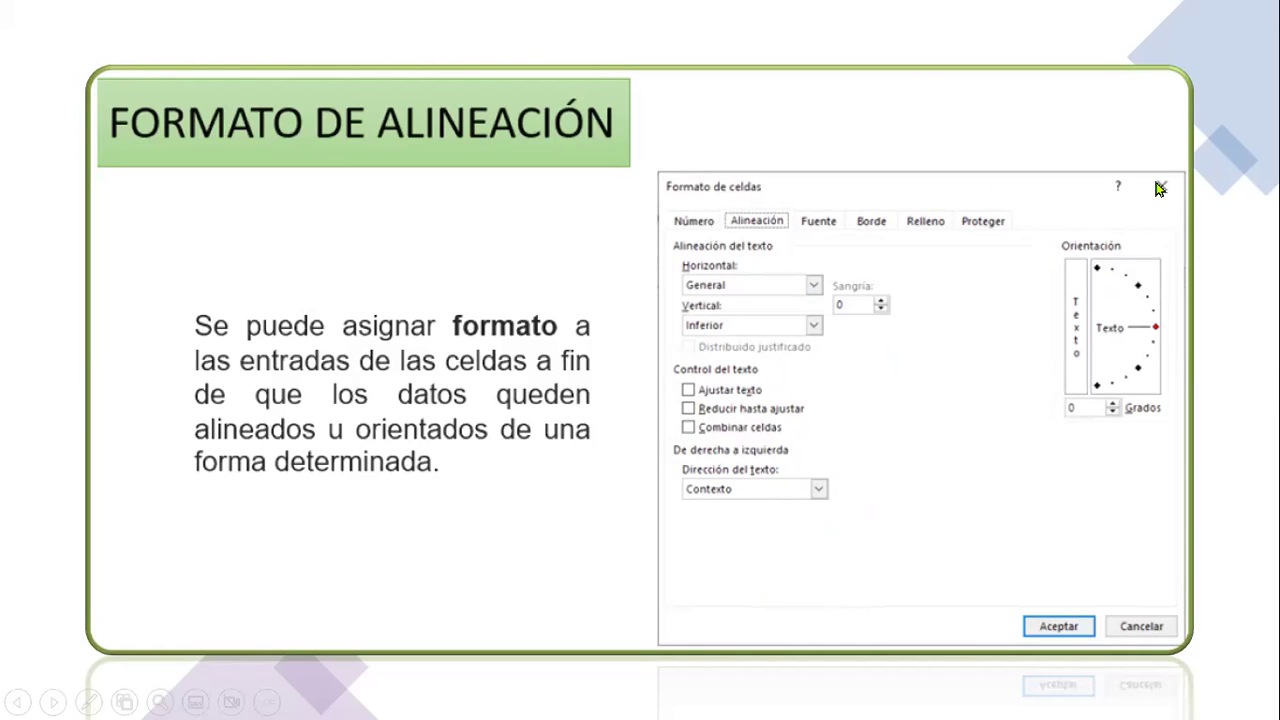
- Try to advance the slideshow from the alignment slide toward the FORMATO DE BORDE slide
{"action": "left_click", "coordinate": [980, 517]}
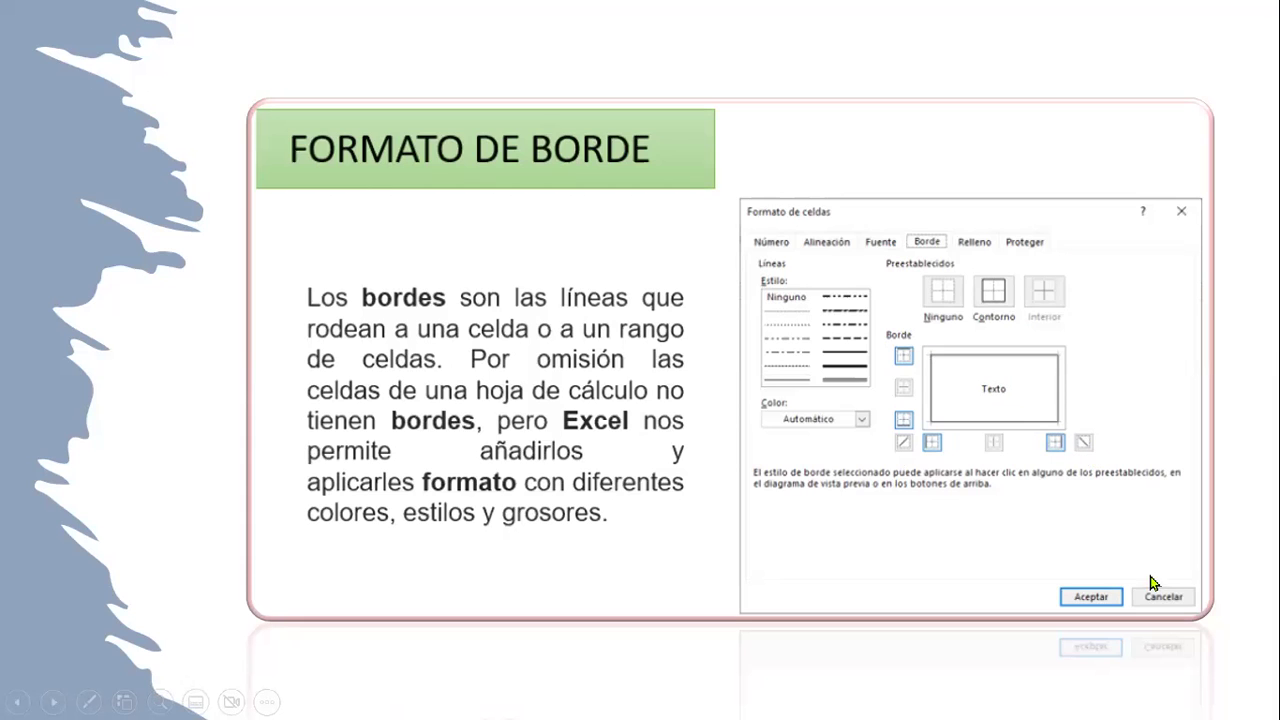
- Step through the Formato de borde and Bordes slides until the Formato de relleno slide appears
{"action": "left_click", "coordinate": [952, 157]}
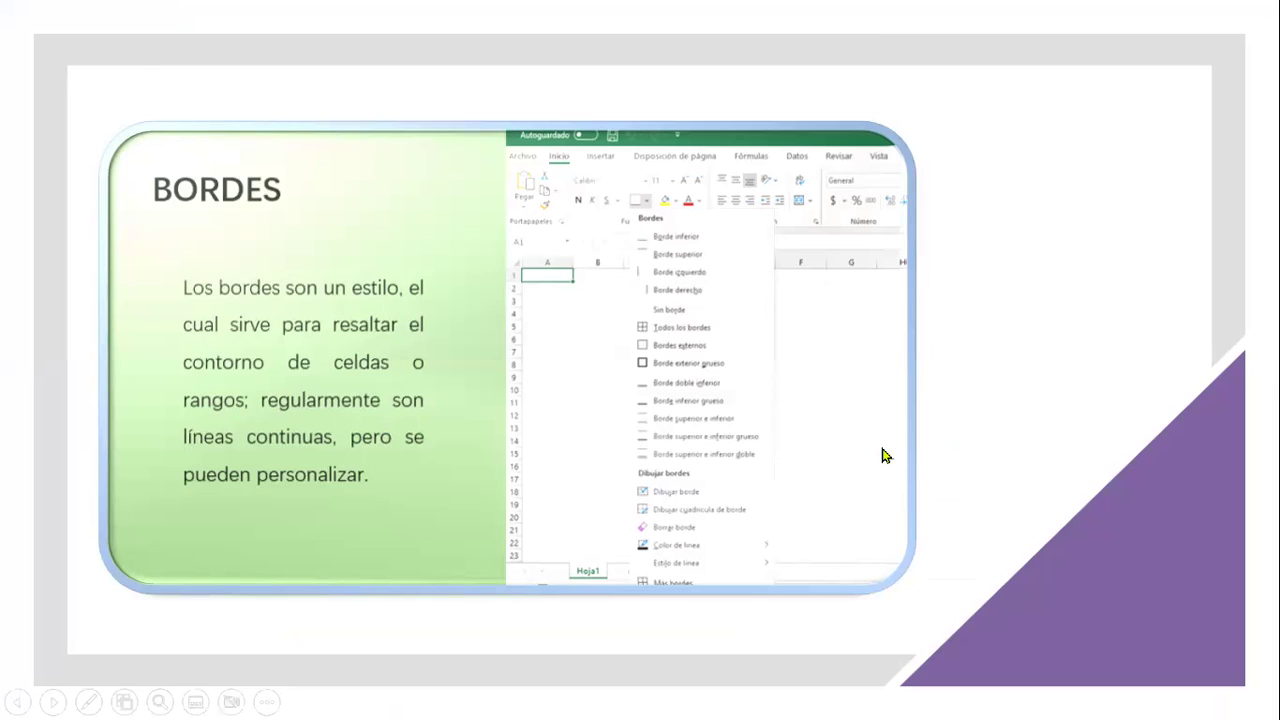
{"action": "left_click", "coordinate": [817, 435]}
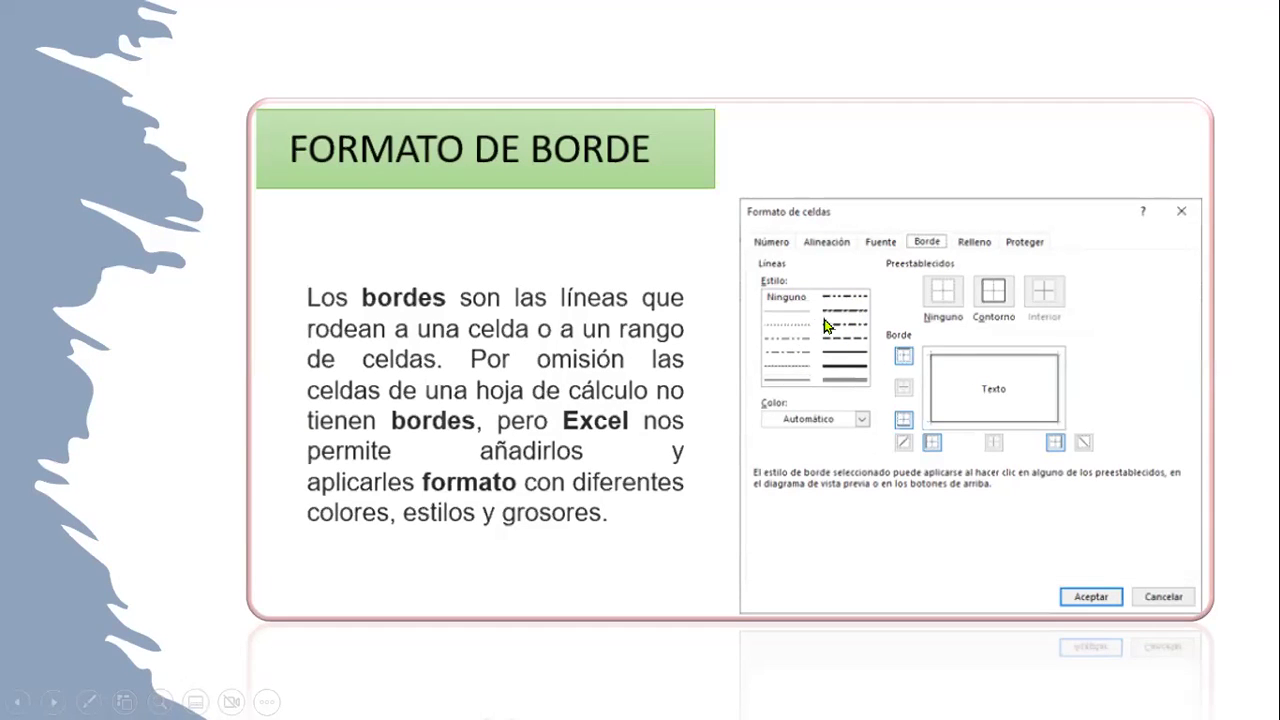
{"action": "left_click", "coordinate": [838, 443]}
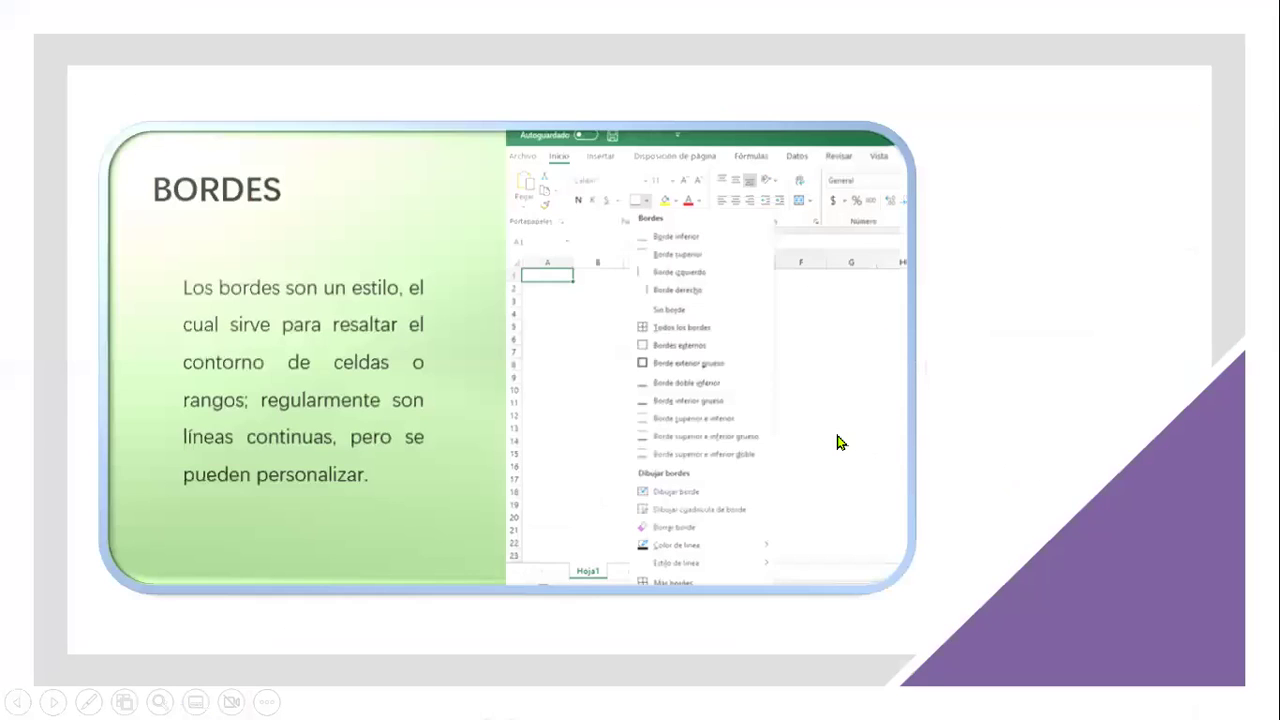
{"action": "left_click", "coordinate": [838, 443]}
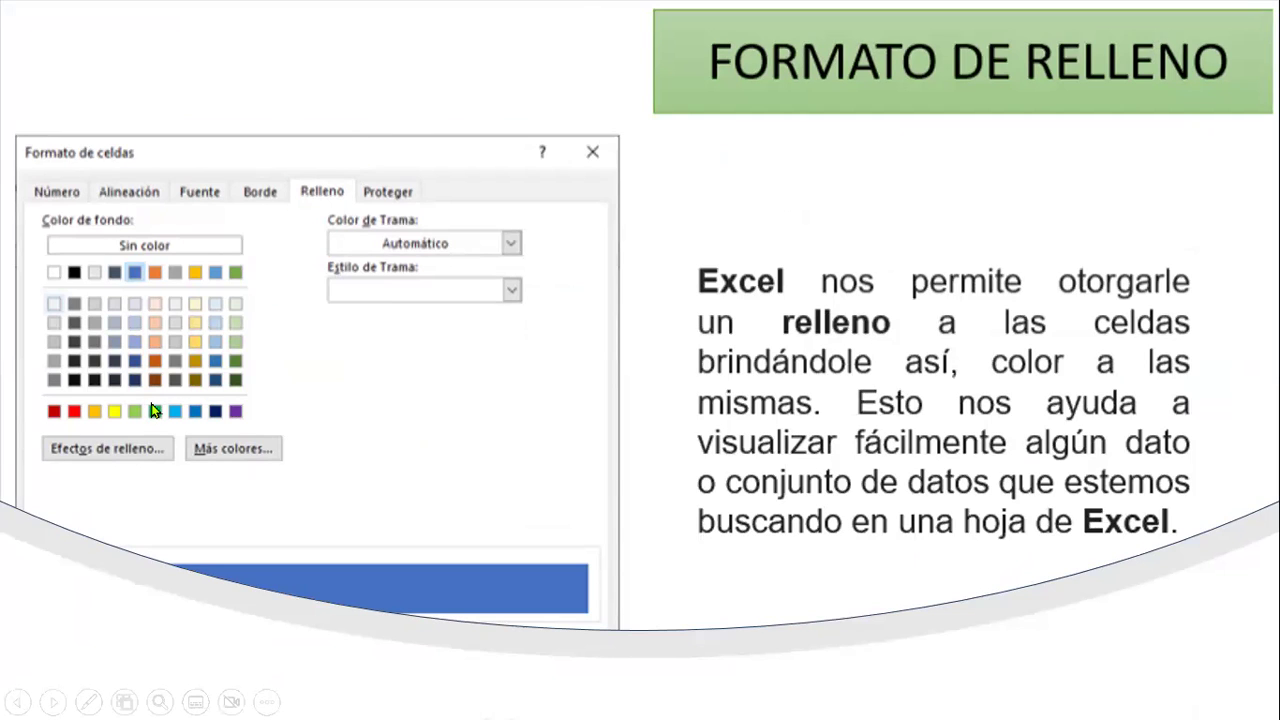
- Advance past the Formato personalizado slide to the PRÁCTICA slide
{"action": "left_click", "coordinate": [475, 480]}
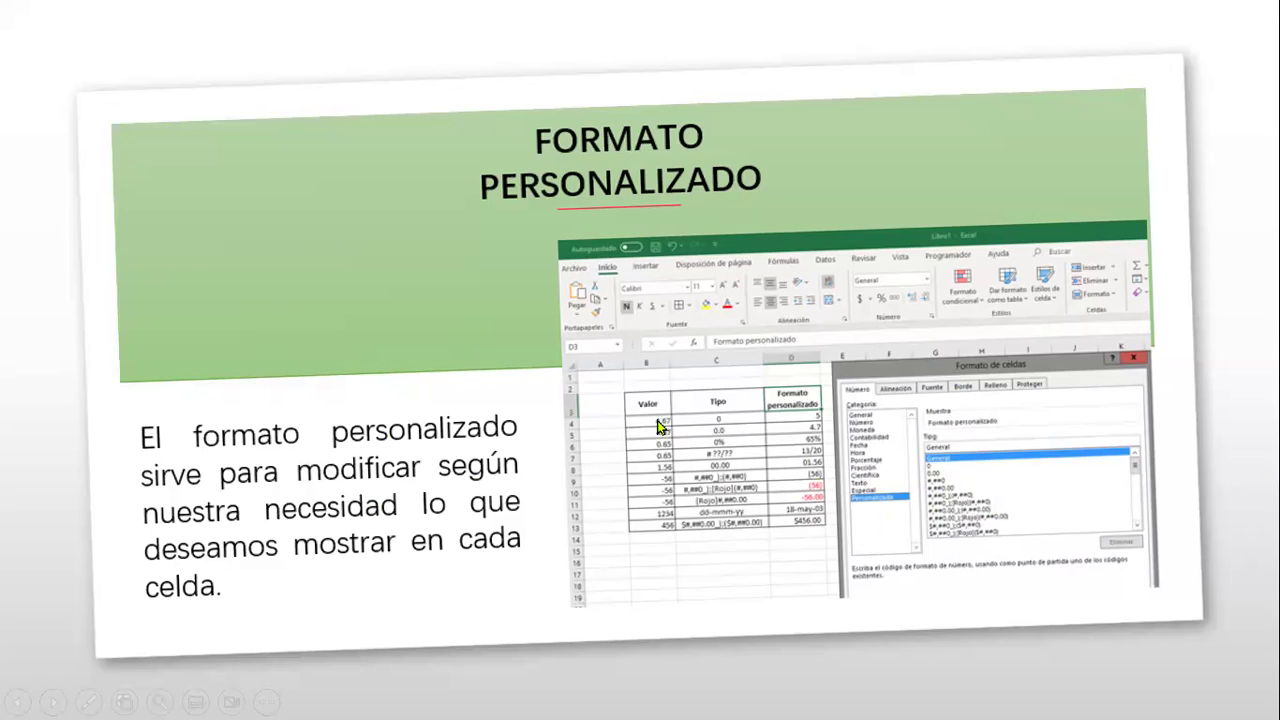
{"action": "left_click", "coordinate": [688, 358]}
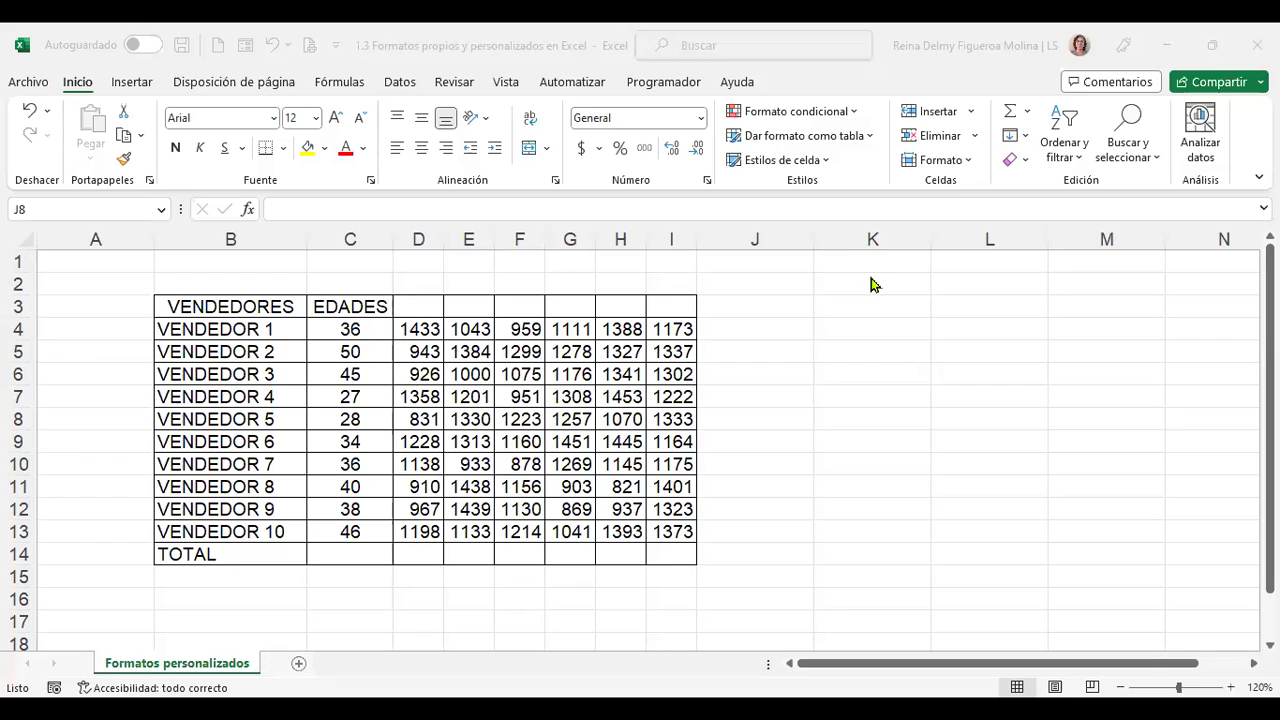
{"action": "key", "text": "ctrl+Home"}
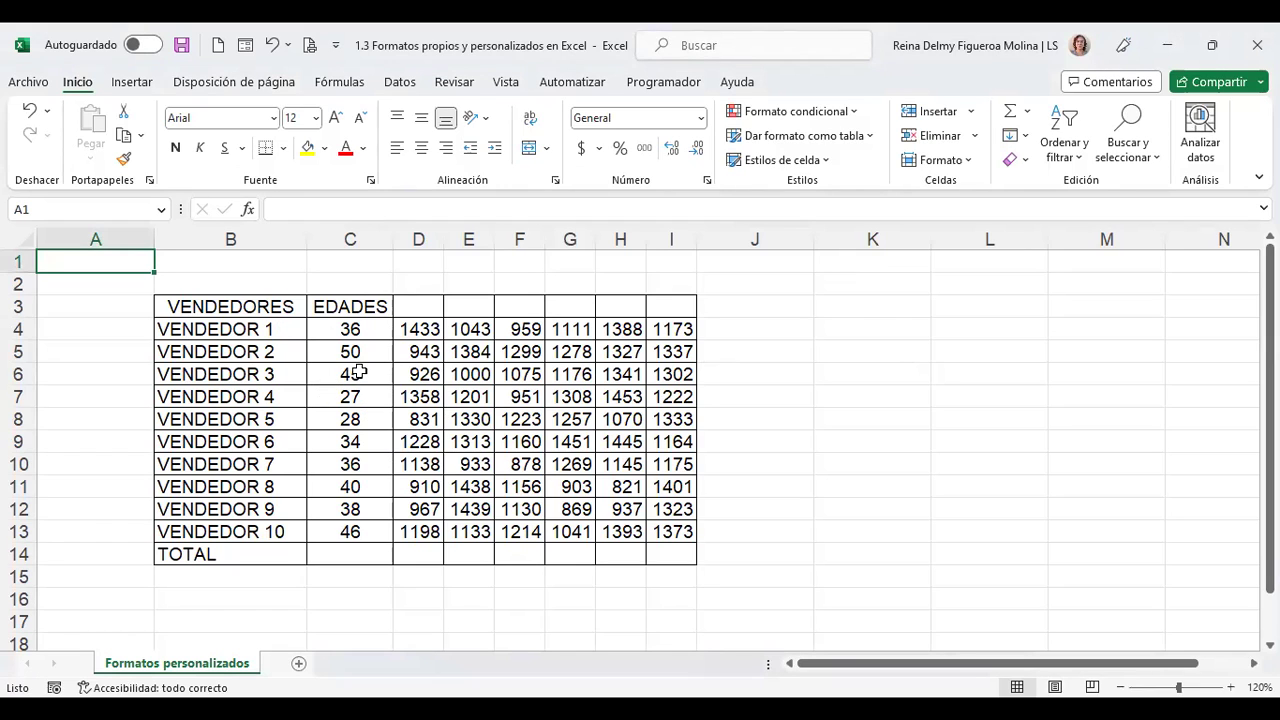
{"action": "left_click", "coordinate": [246, 305]}
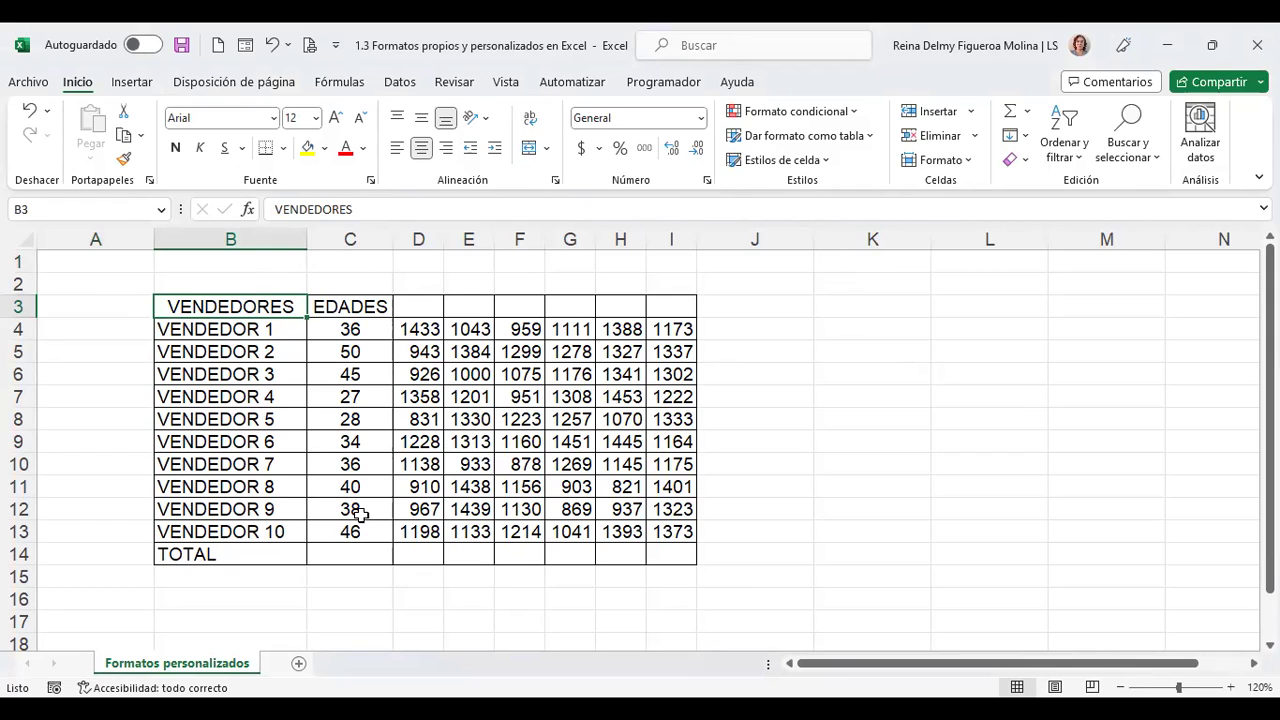
{"action": "mouse_move", "coordinate": [443, 329]}
{"action": "left_mouse_down"}
{"action": "mouse_move", "coordinate": [680, 500]}
{"action": "mouse_move", "coordinate": [680, 530]}
{"action": "left_mouse_up"}
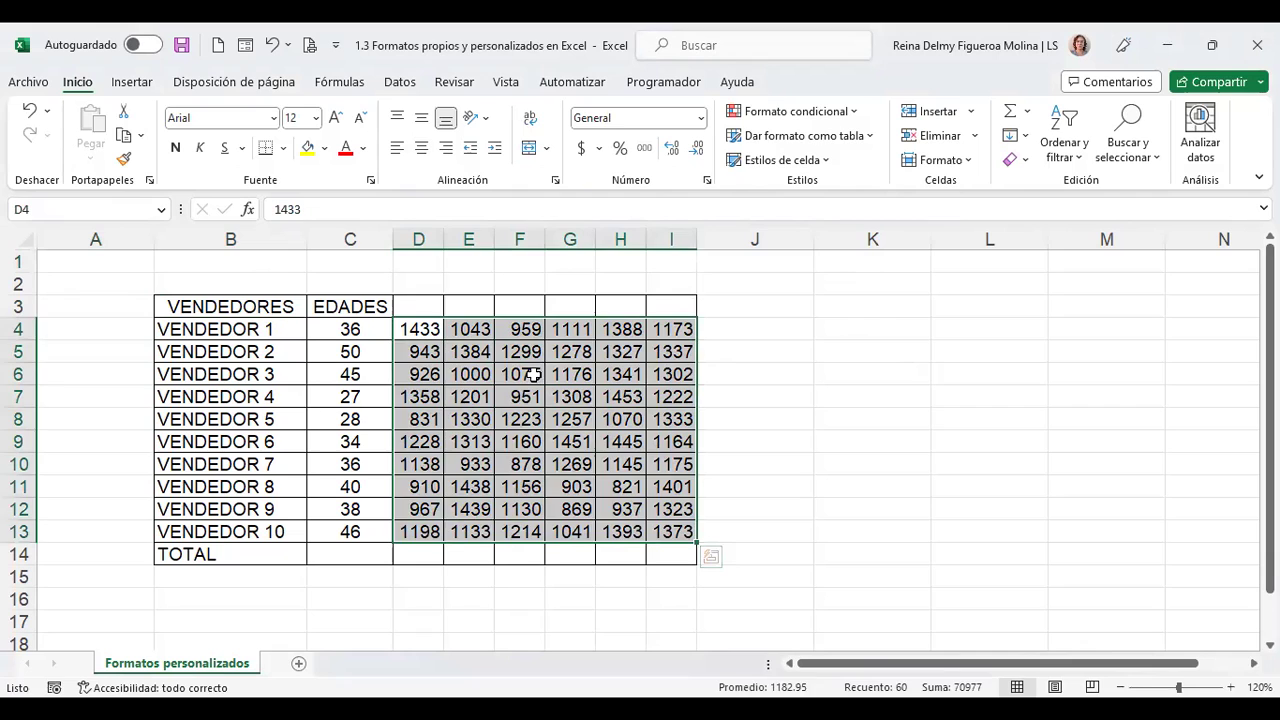
{"action": "left_click", "coordinate": [530, 374]}
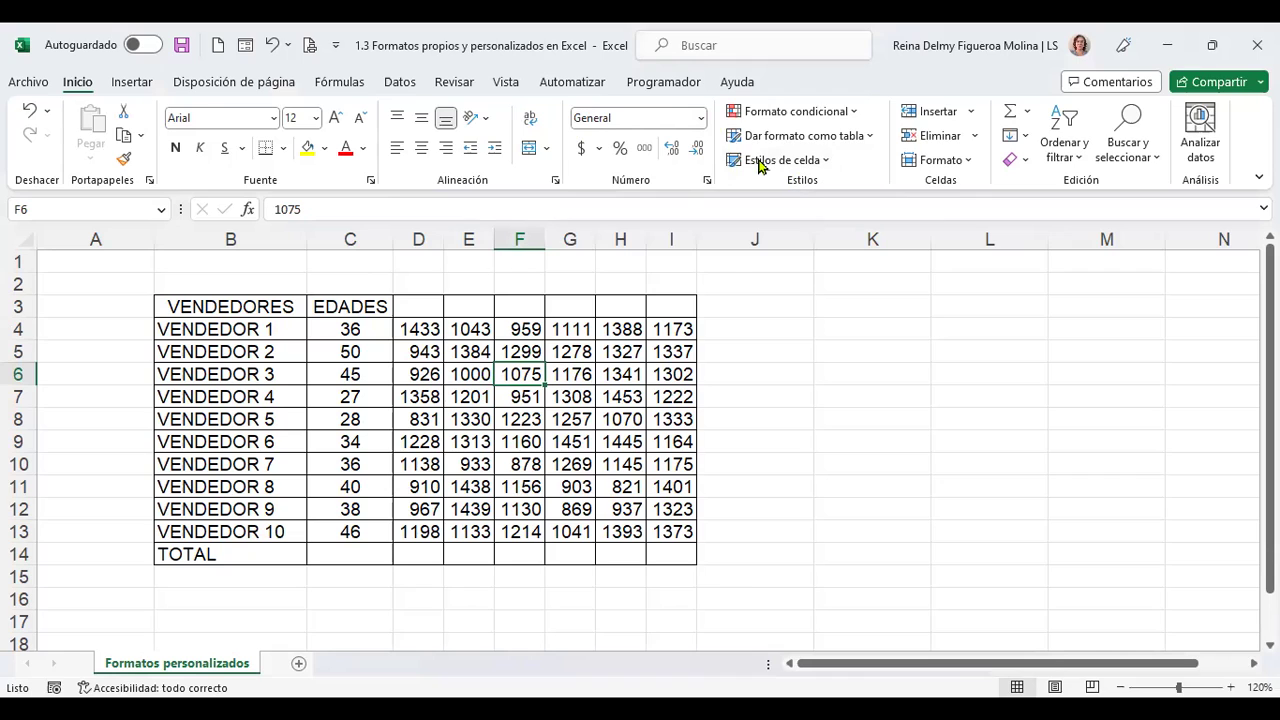
{"action": "left_click", "coordinate": [700, 122]}
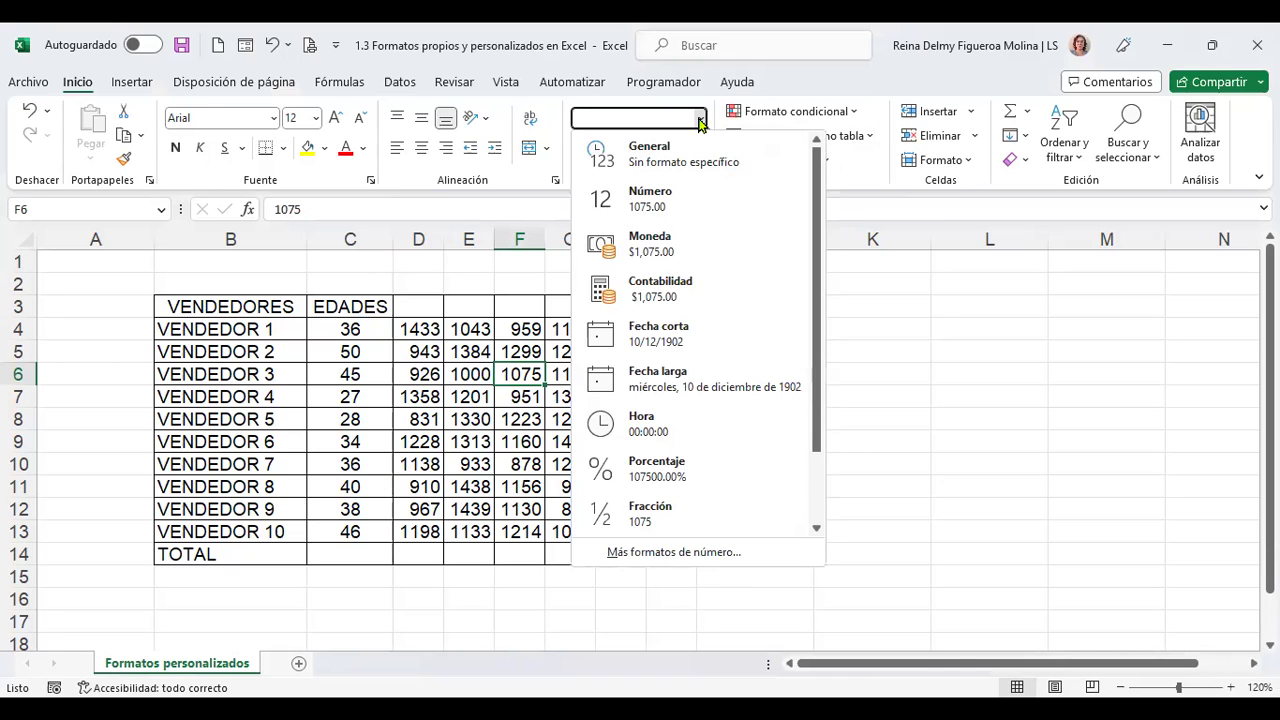
{"action": "left_click", "coordinate": [951, 321]}
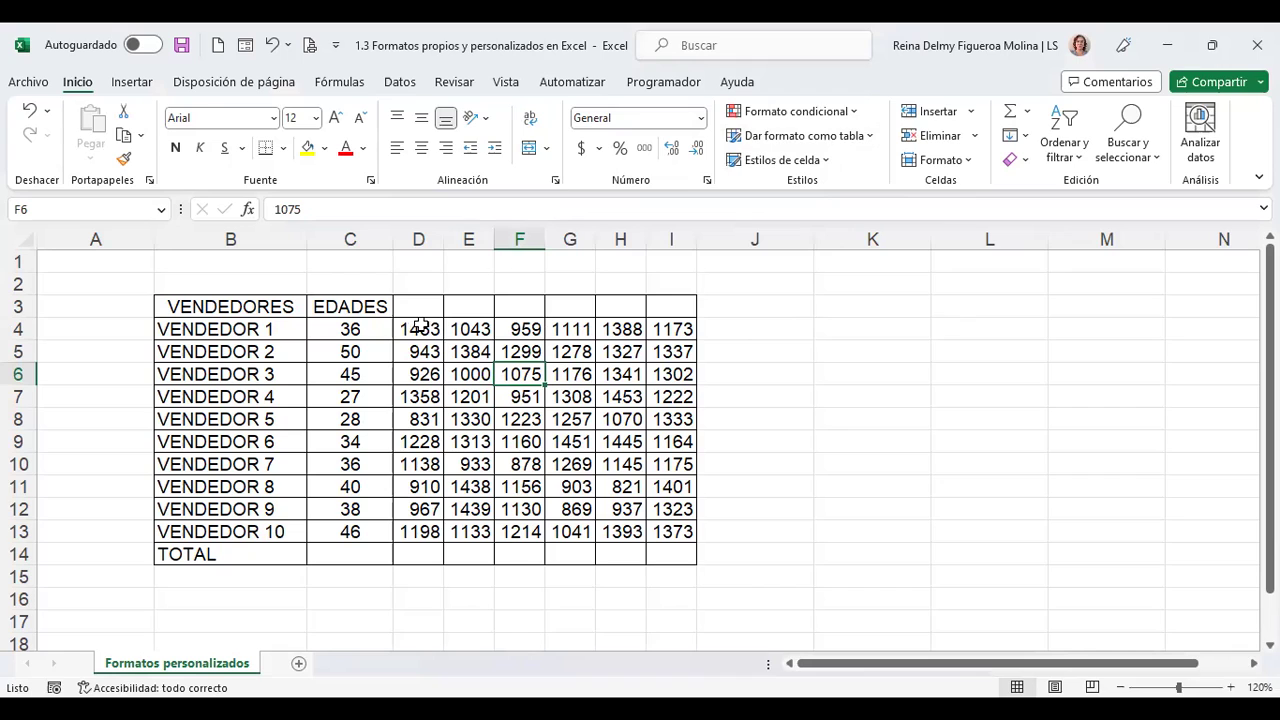
{"action": "left_click_drag", "start_coordinate": [418, 327], "coordinate": [420, 530]}
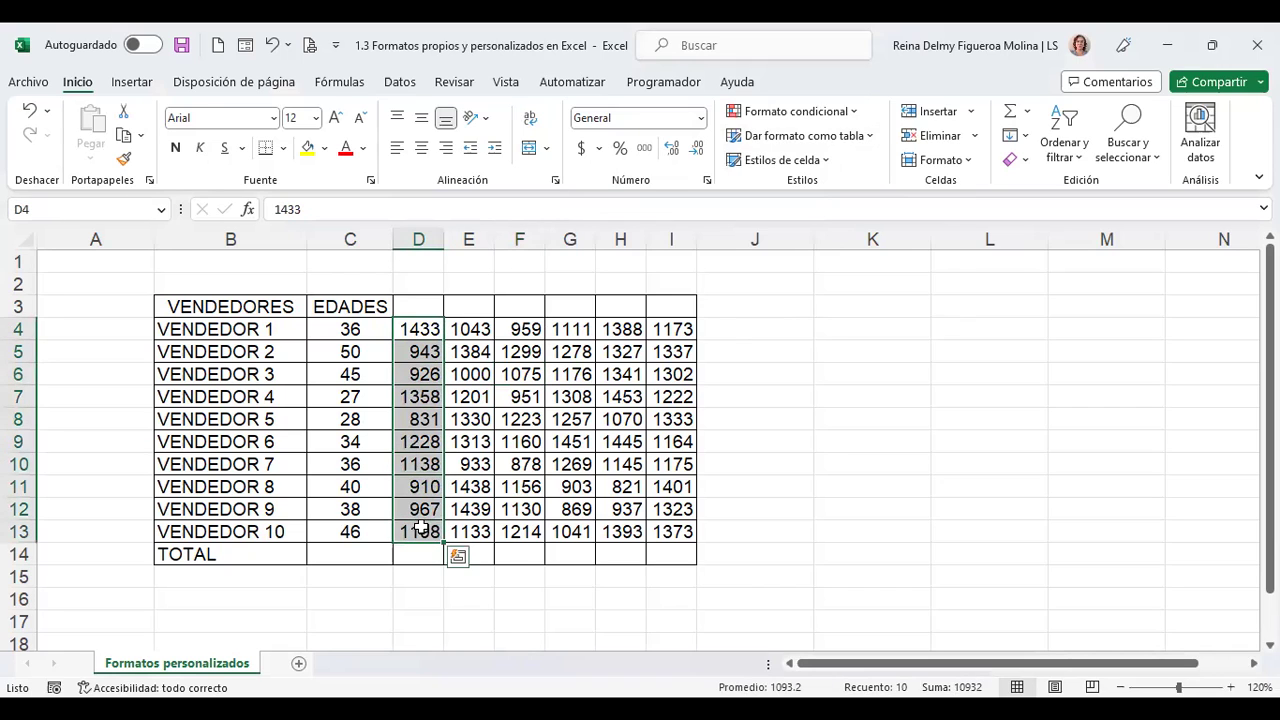
- Apply two-decimal Número format to D4:D13, briefly reverting to General before reapplying it
{"action": "left_click", "coordinate": [701, 118]}
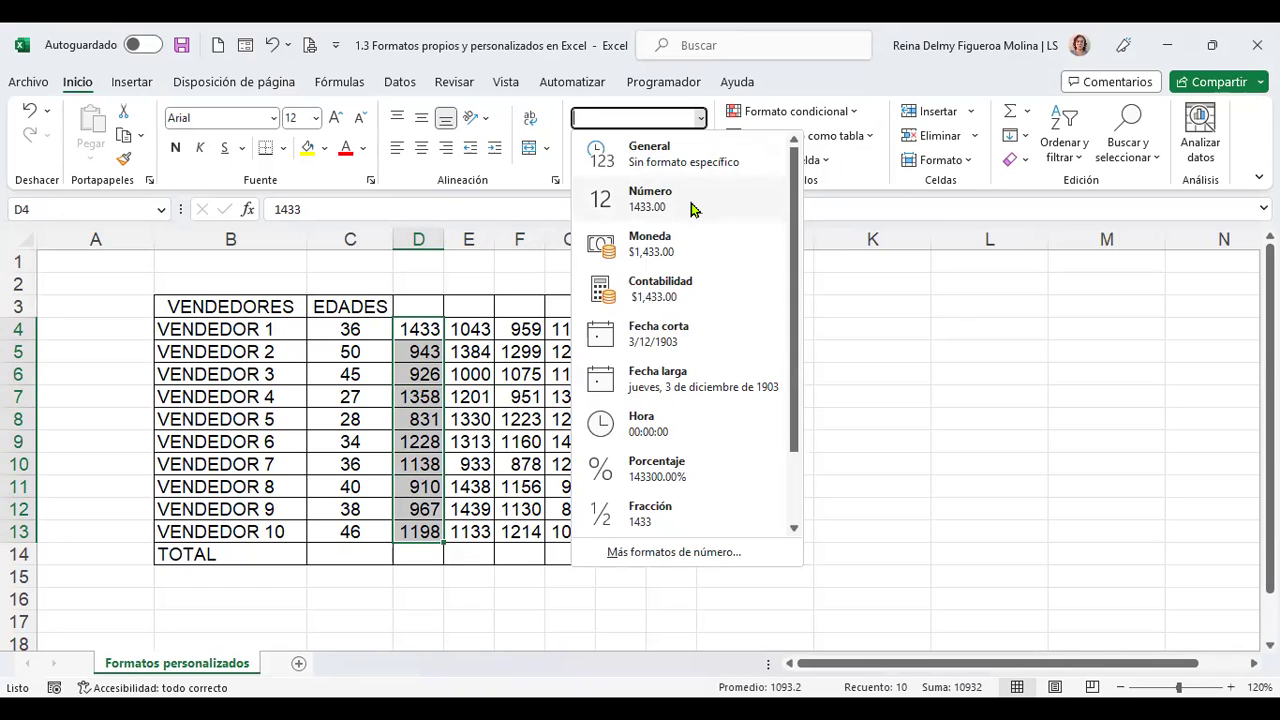
{"action": "left_click", "coordinate": [694, 208]}
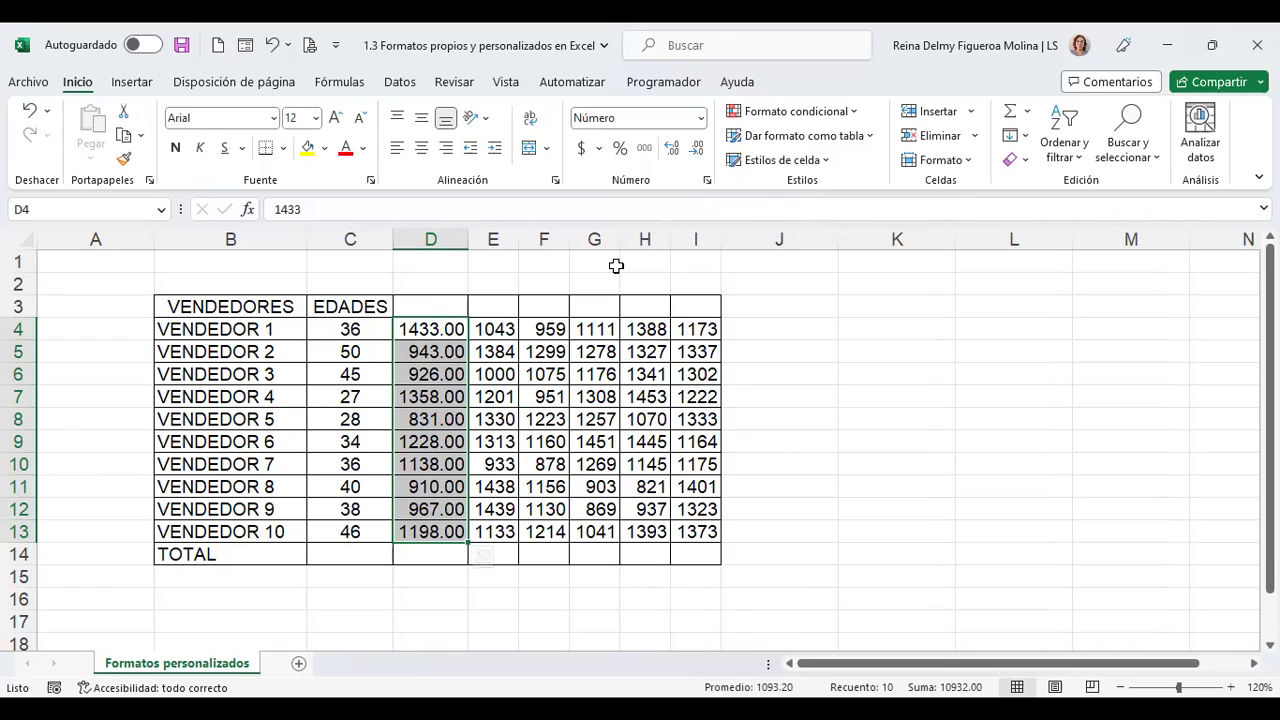
{"action": "left_click", "coordinate": [701, 118]}
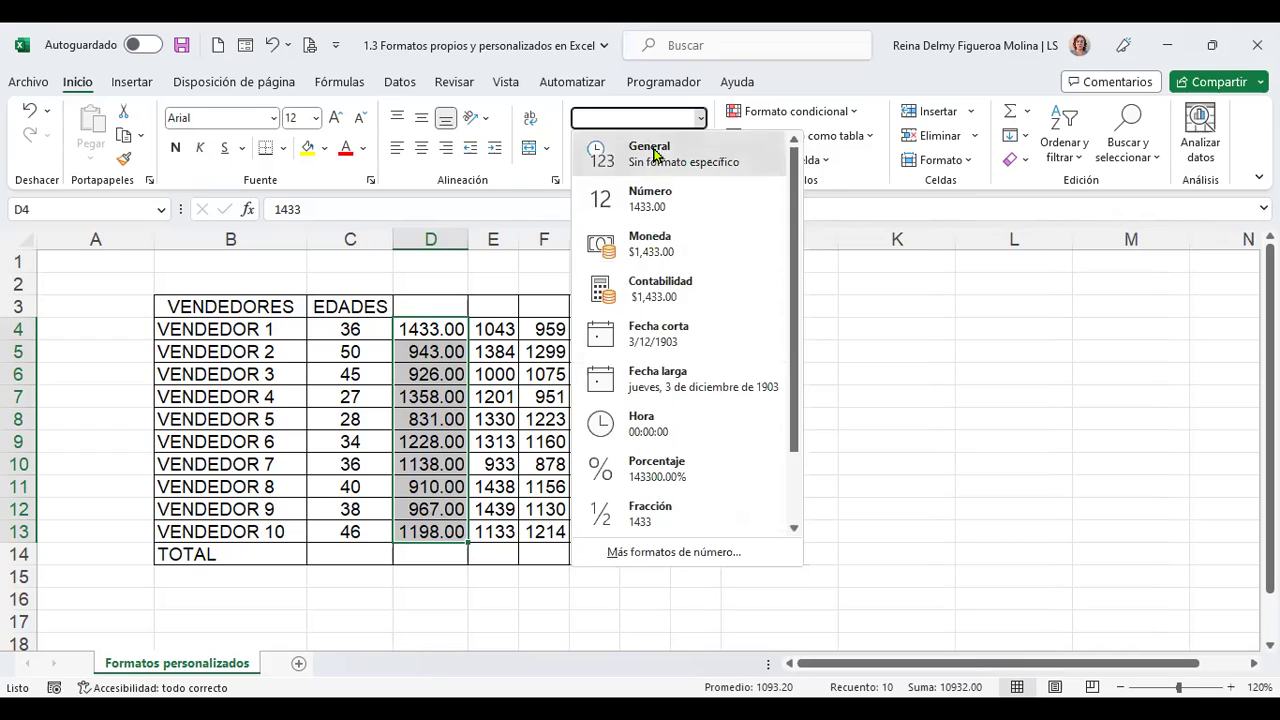
{"action": "left_click", "coordinate": [657, 151]}
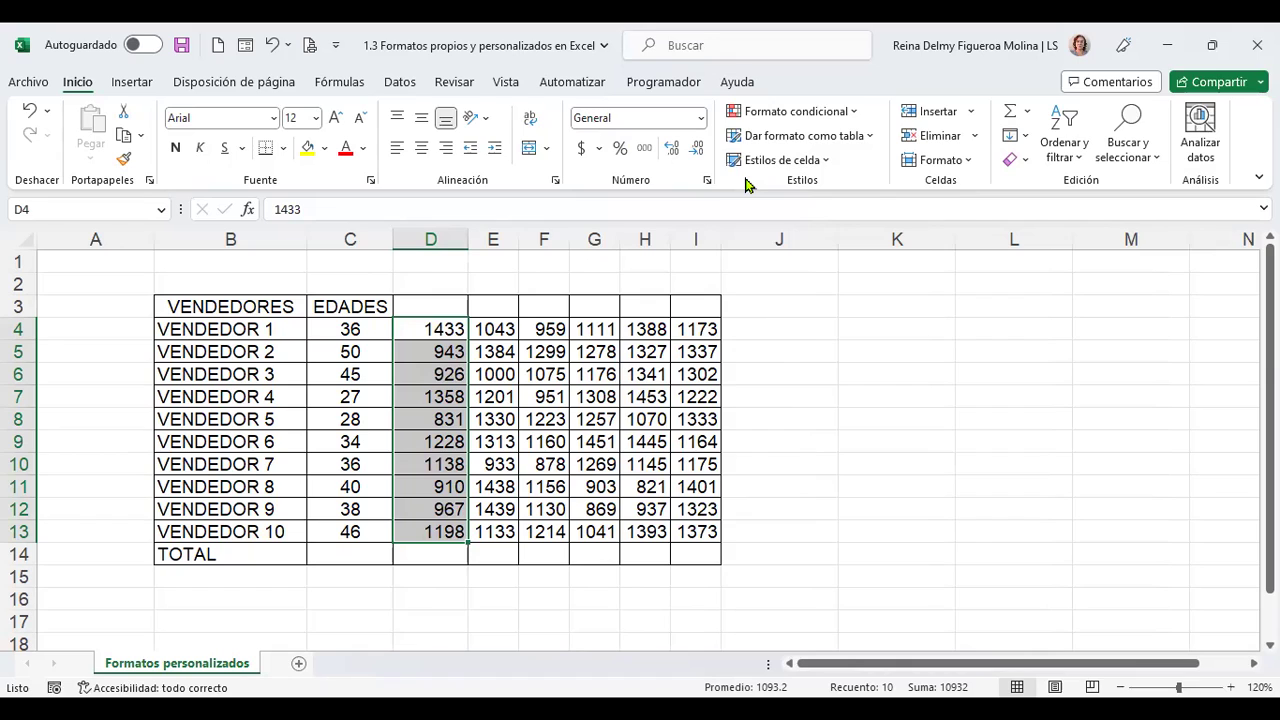
{"action": "mouse_move", "coordinate": [447, 422]}
{"action": "left_click", "coordinate": [700, 118]}
{"action": "left_click", "coordinate": [679, 196]}
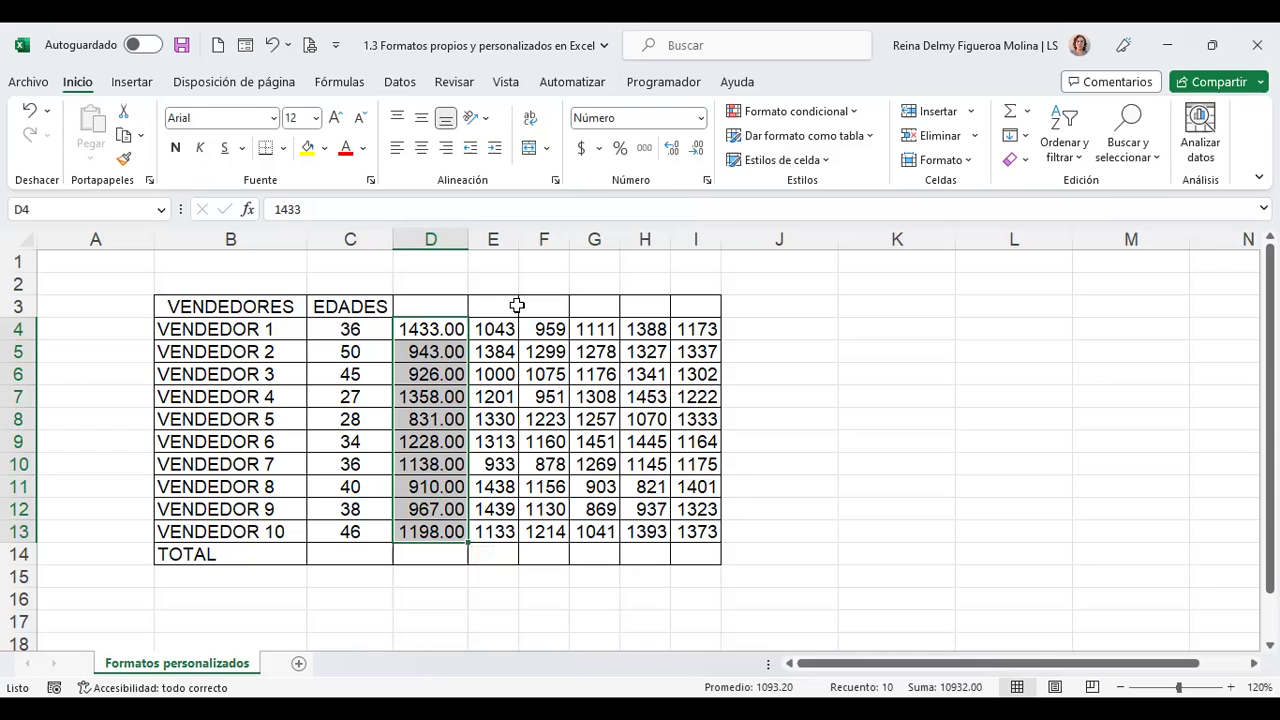
{"action": "left_click", "coordinate": [700, 118]}
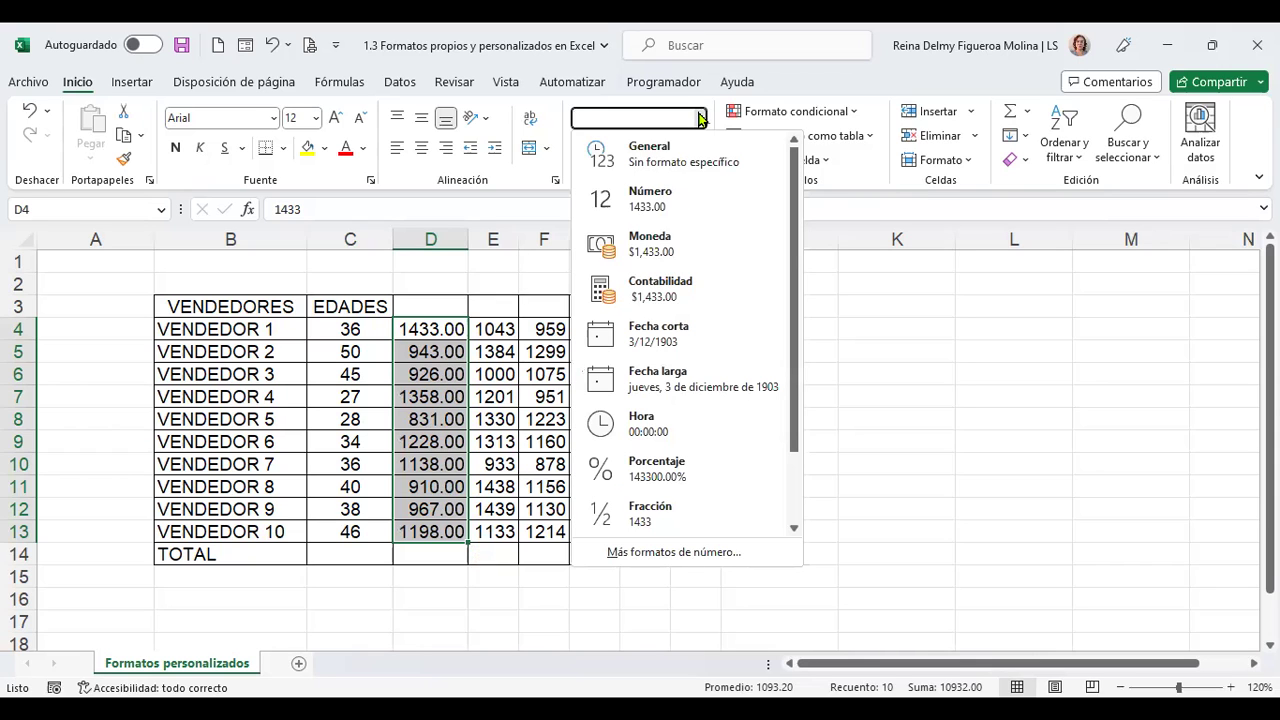
{"action": "key", "text": "Escape"}
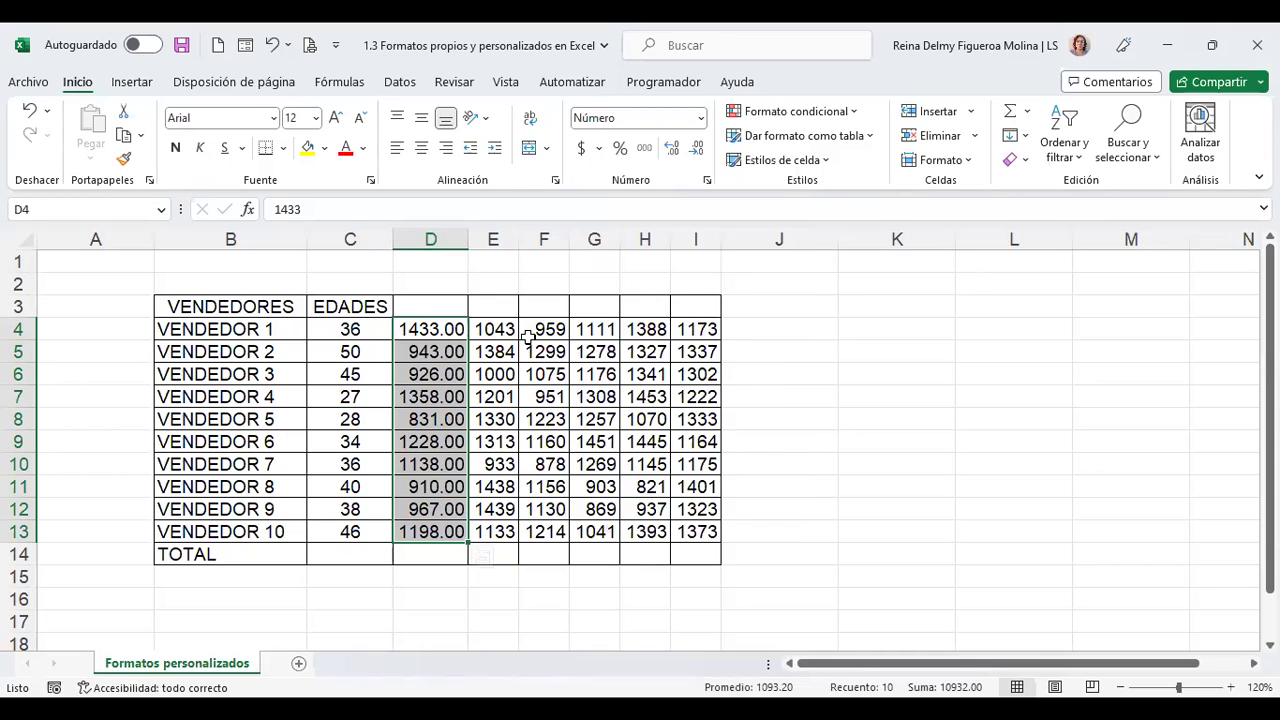
- Select E4:E13 and apply Moneda currency format so values read like $1,043.00
{"action": "left_click_drag", "start_coordinate": [497, 327], "coordinate": [492, 522]}
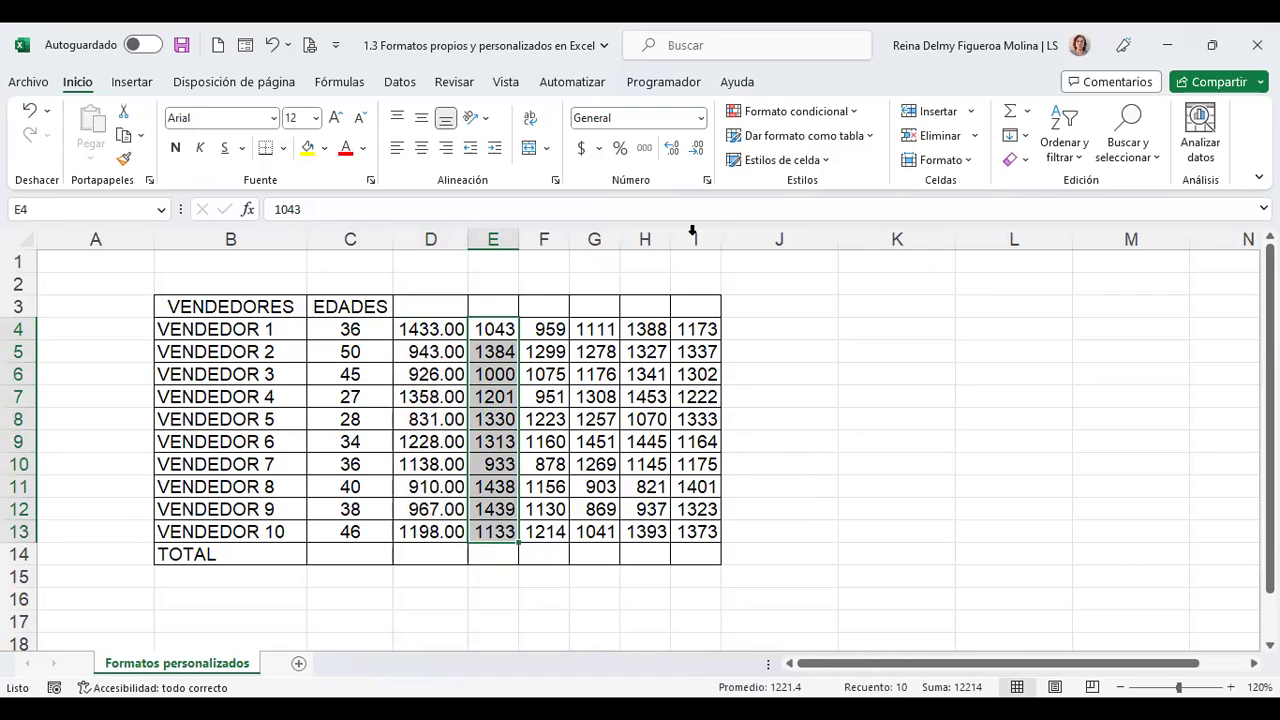
{"action": "left_click", "coordinate": [701, 119]}
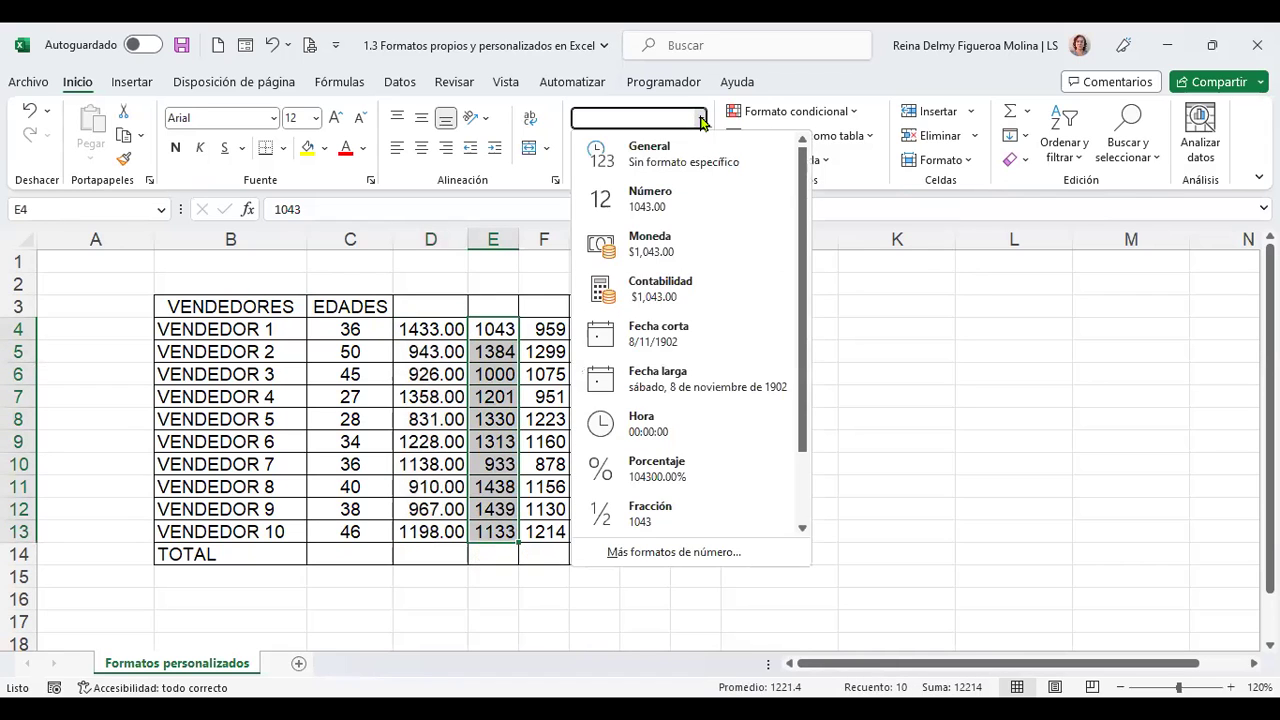
{"action": "left_click", "coordinate": [693, 256]}
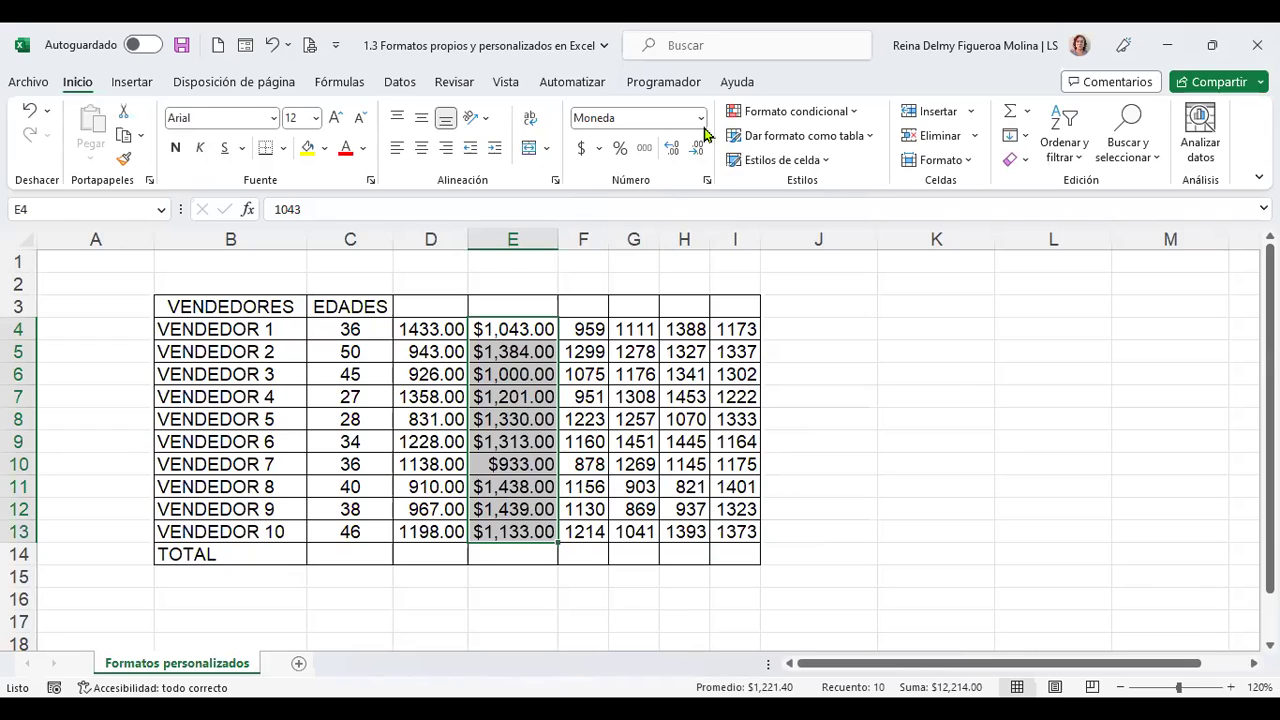
{"action": "left_click", "coordinate": [700, 118]}
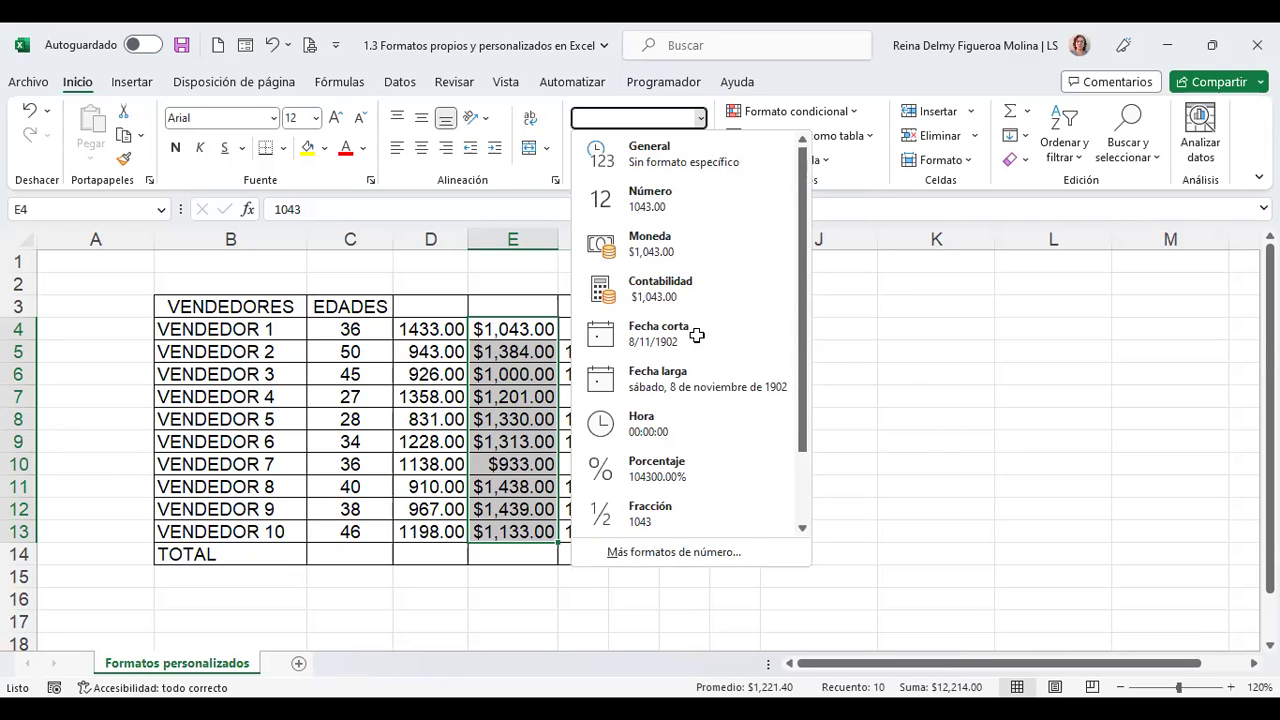
{"action": "left_click", "coordinate": [588, 325]}
- Give F4:F13 Contabilidad accounting format (e.g. $ 959.00) and open Formato de celdas with Ctrl+1
{"action": "left_click", "coordinate": [585, 321]}
{"action": "left_click_drag", "start_coordinate": [585, 321], "coordinate": [592, 527]}
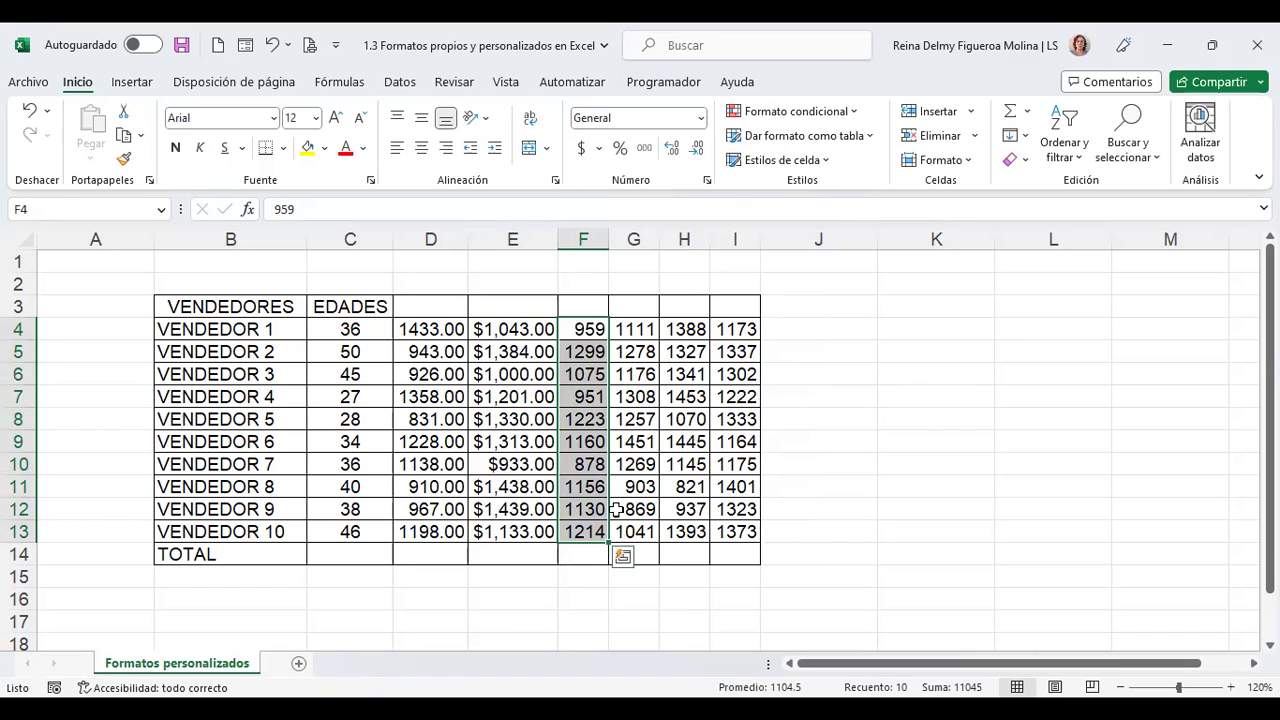
{"action": "left_click", "coordinate": [702, 120]}
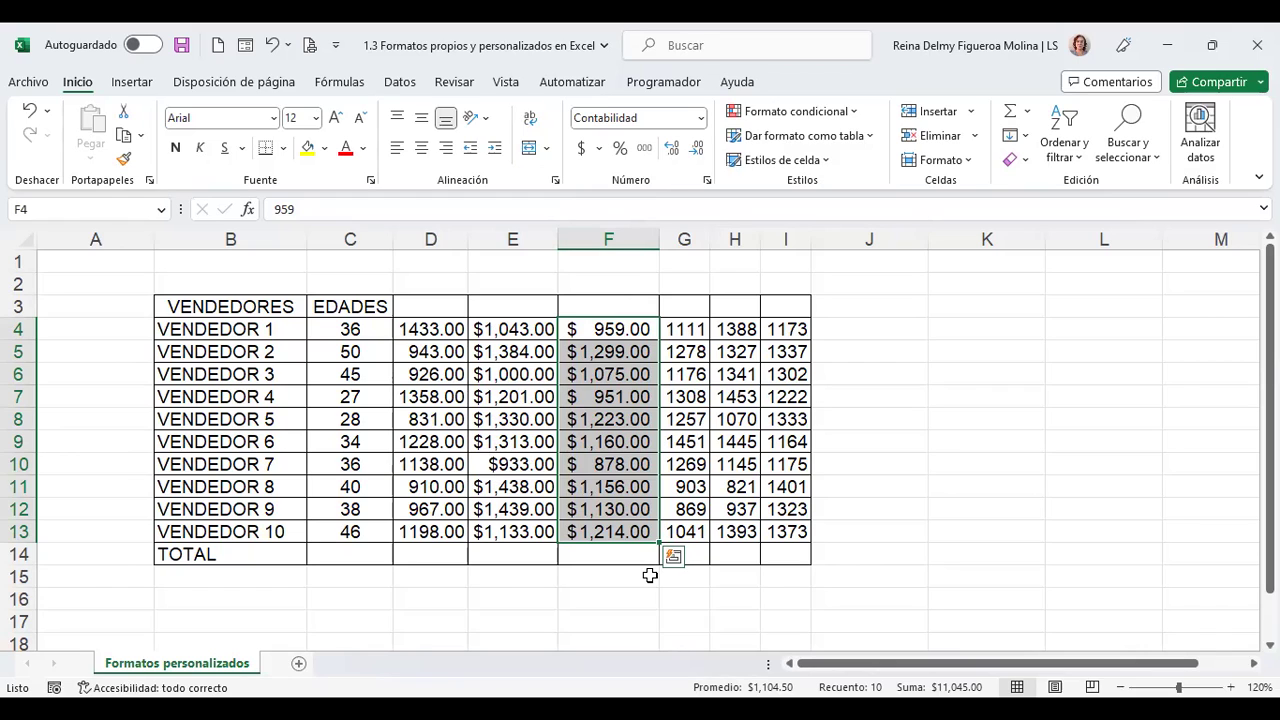
{"action": "key", "text": "ctrl+1"}
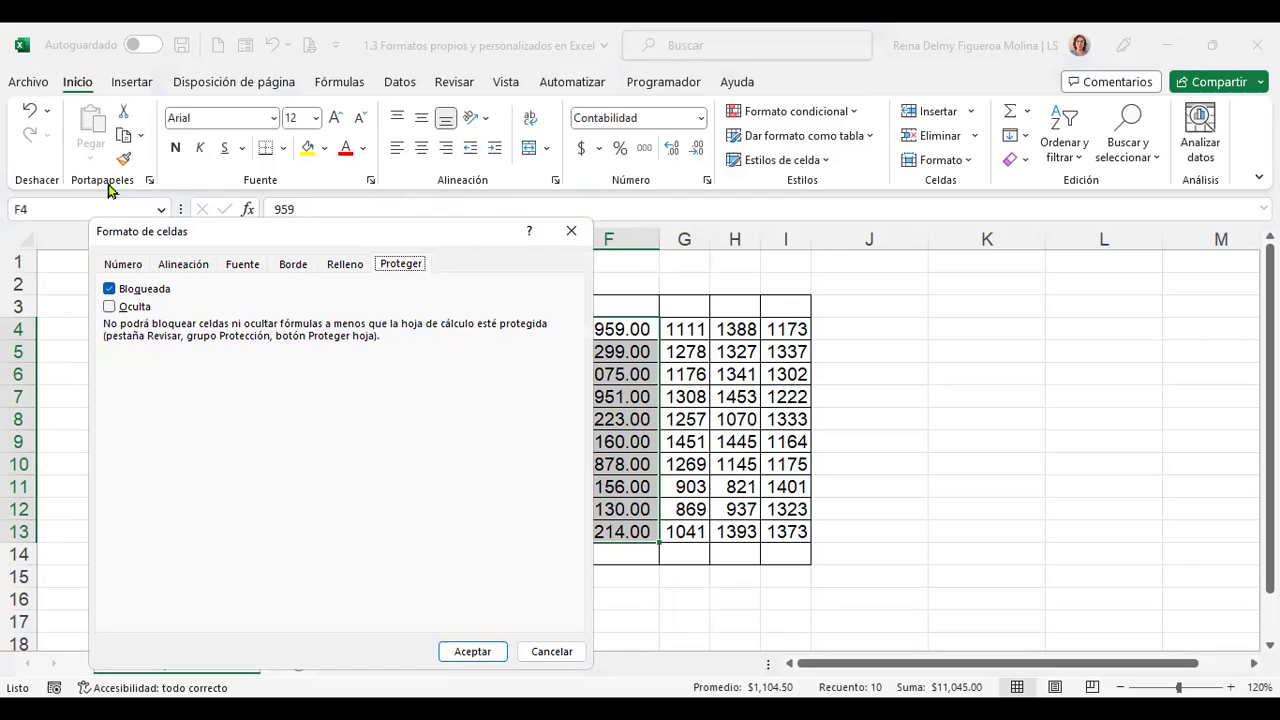
- Confirm column F's accounting format keeps the $ symbol, cancel Format Cells, and select E4:E13
{"action": "left_click", "coordinate": [124, 266]}
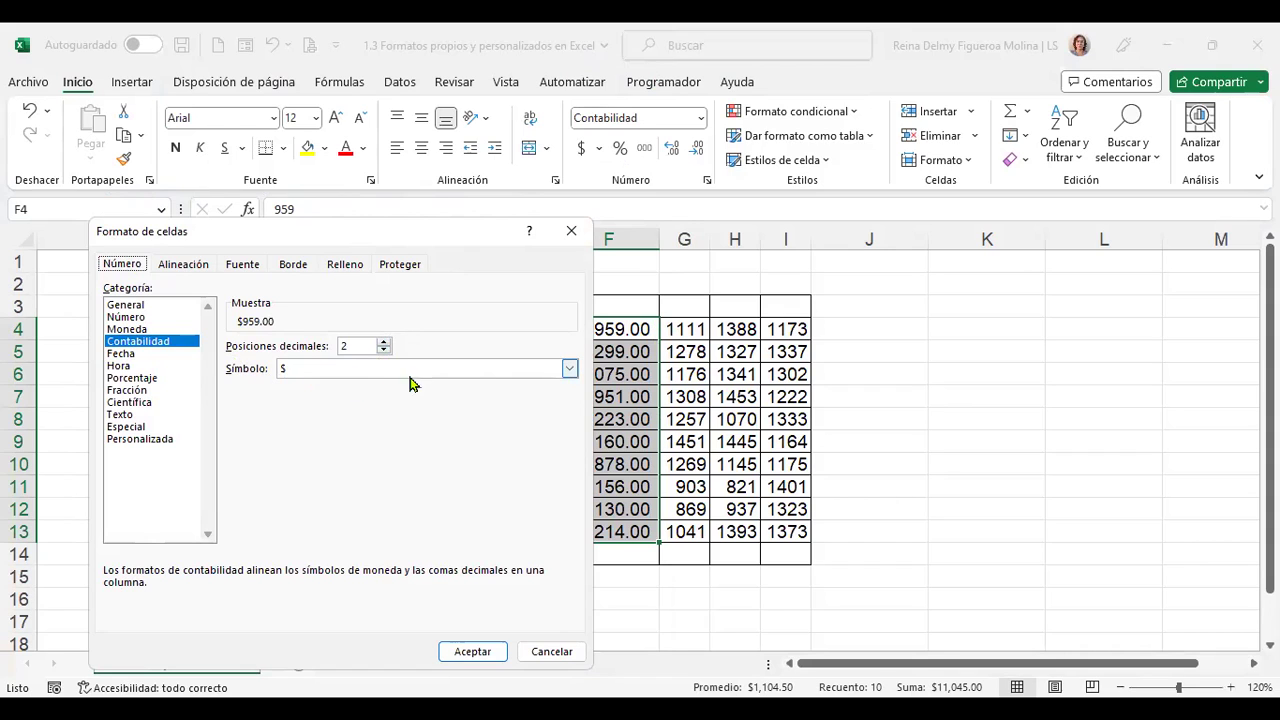
{"action": "left_click", "coordinate": [570, 370]}
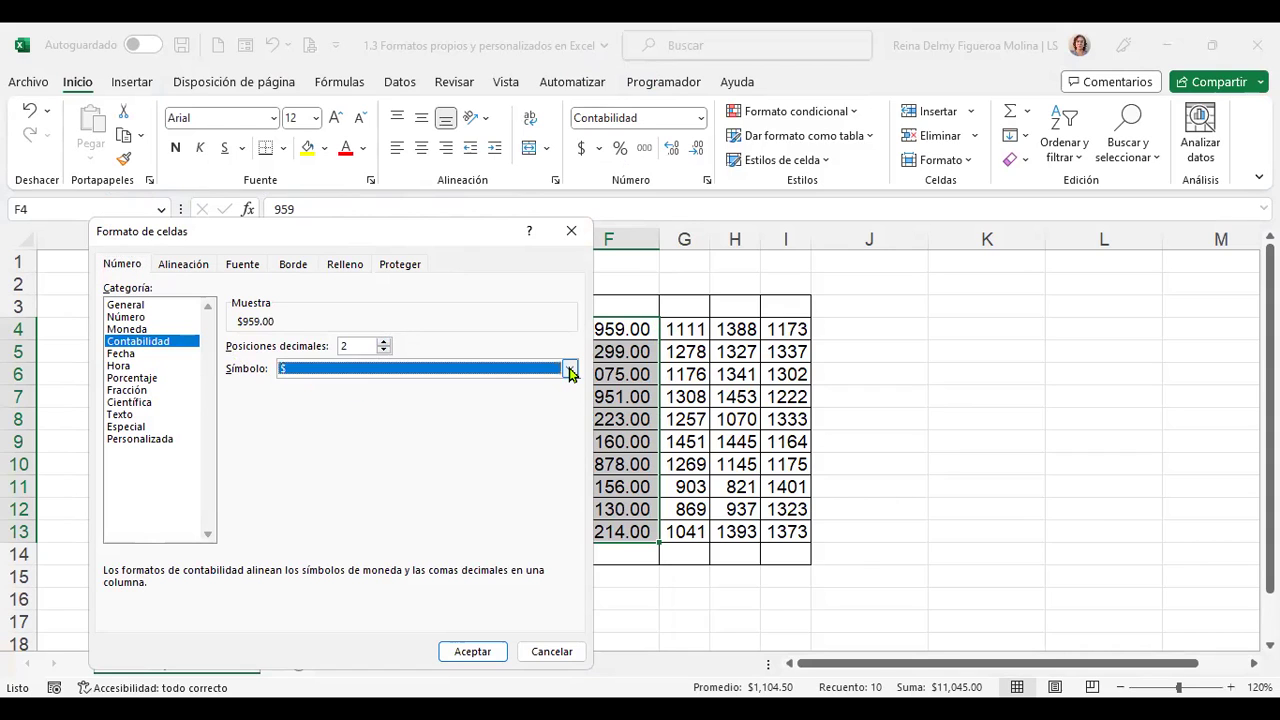
{"action": "left_click", "coordinate": [570, 370]}
{"action": "left_click", "coordinate": [272, 431]}
{"action": "left_click", "coordinate": [561, 653]}
{"action": "left_click_drag", "start_coordinate": [500, 330], "coordinate": [502, 527]}
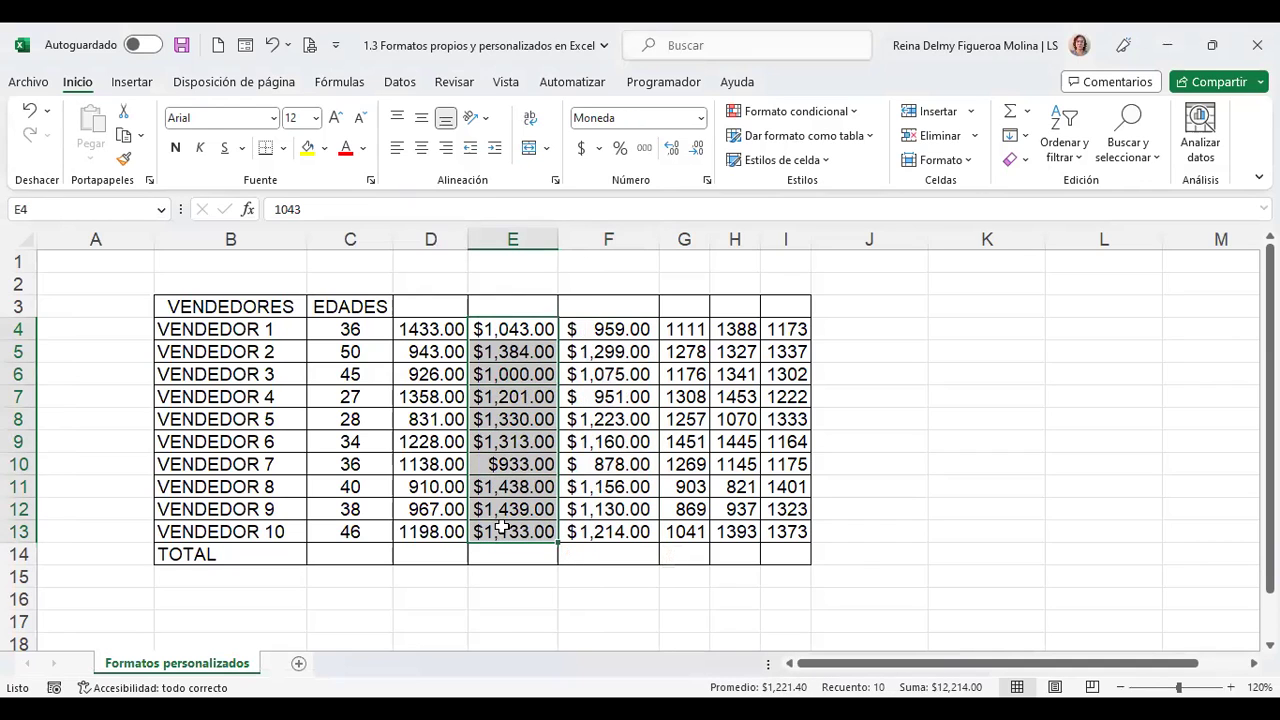
- Give column E's Moneda format the red $1,234.10 negative-number style
{"action": "key", "text": "ctrl+1"}
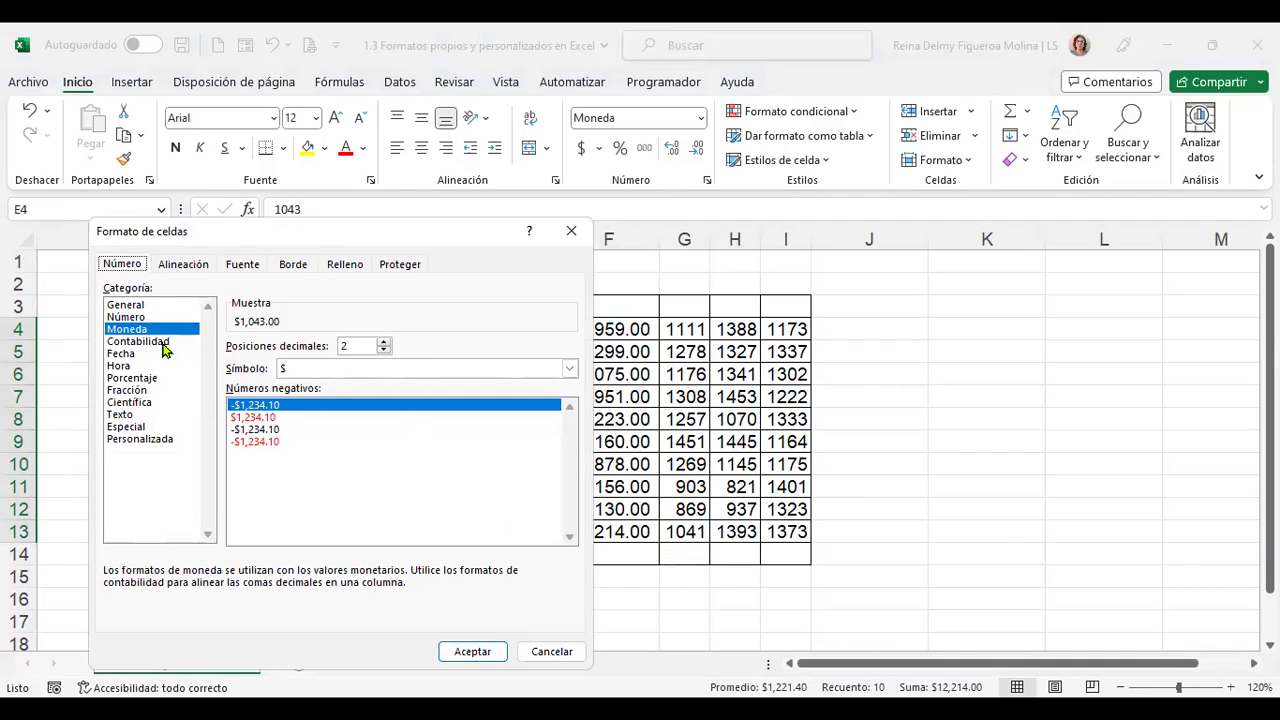
{"action": "left_click", "coordinate": [165, 343]}
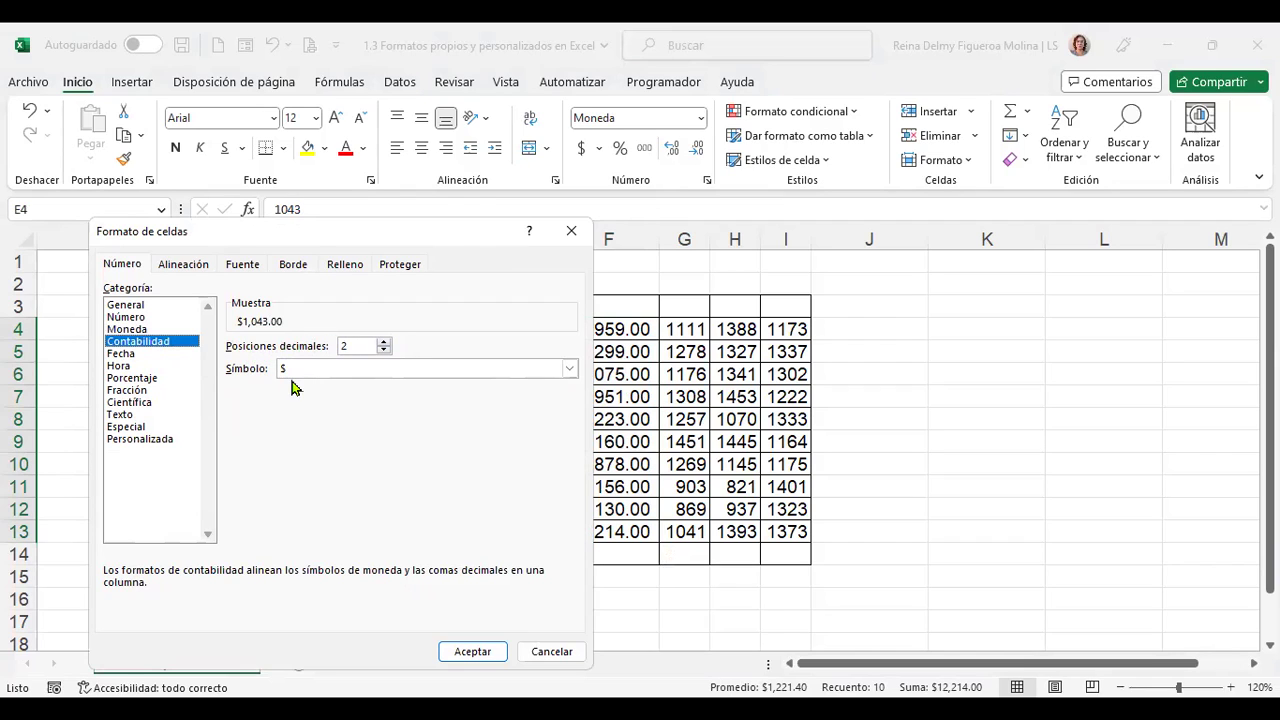
{"action": "left_click", "coordinate": [142, 331]}
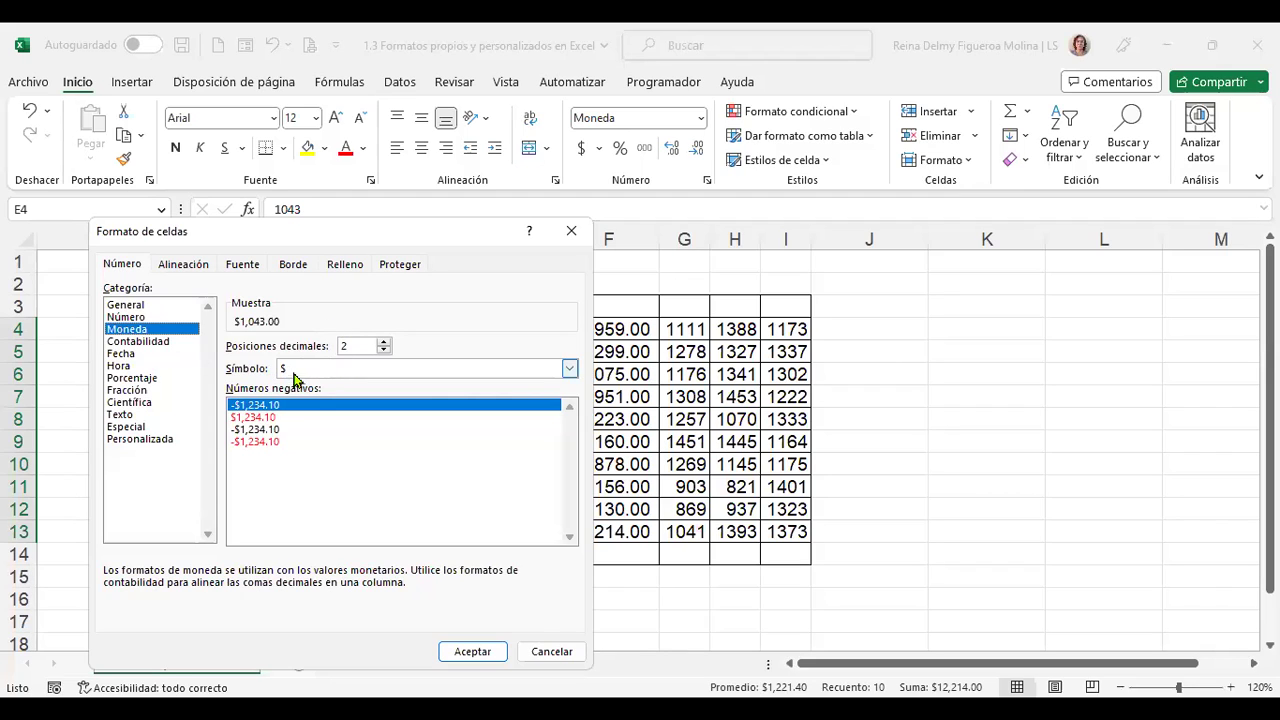
{"action": "left_click", "coordinate": [257, 420]}
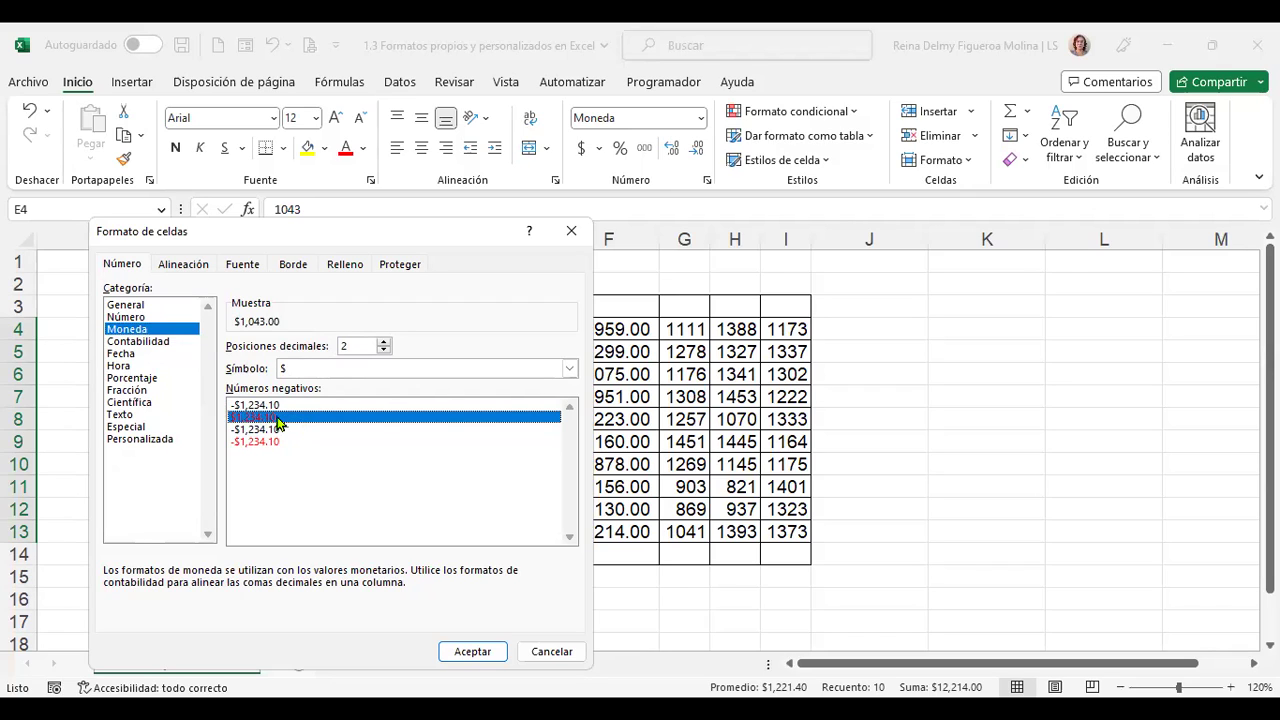
{"action": "left_click", "coordinate": [490, 651]}
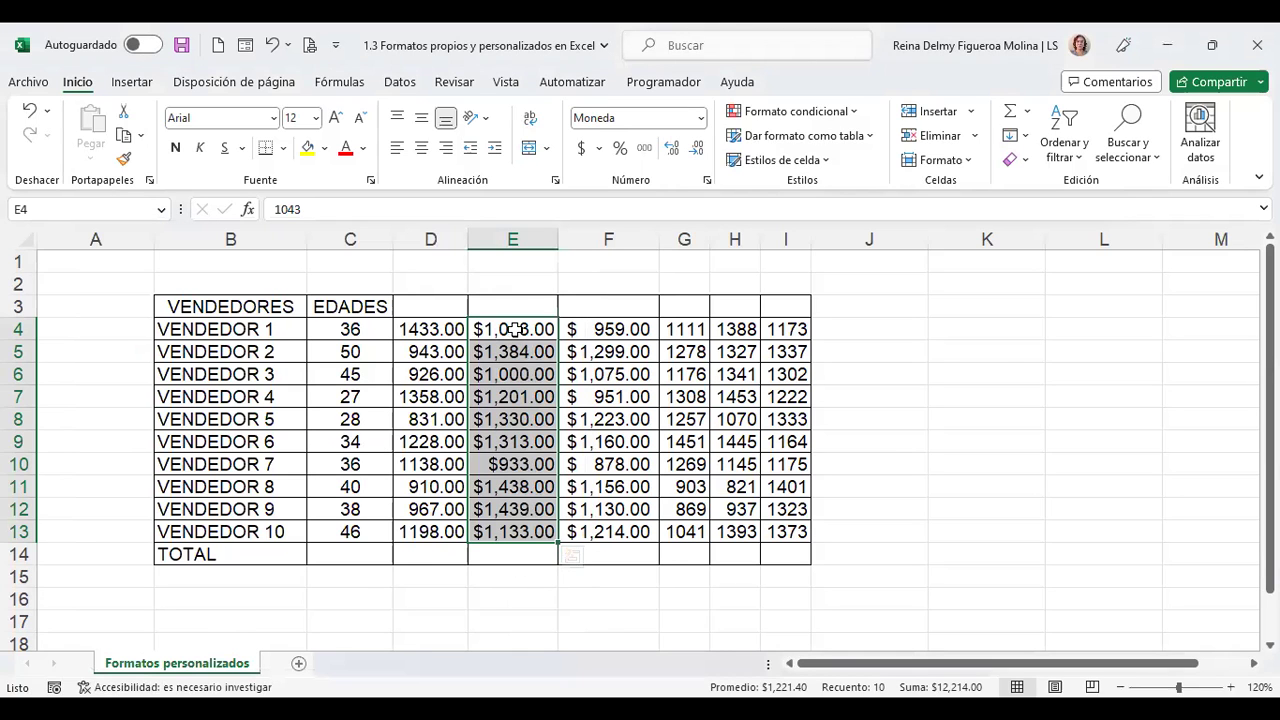
- Enter a negative amount in E4 so it displays in red as $1,043.00
{"action": "left_click", "coordinate": [513, 329]}
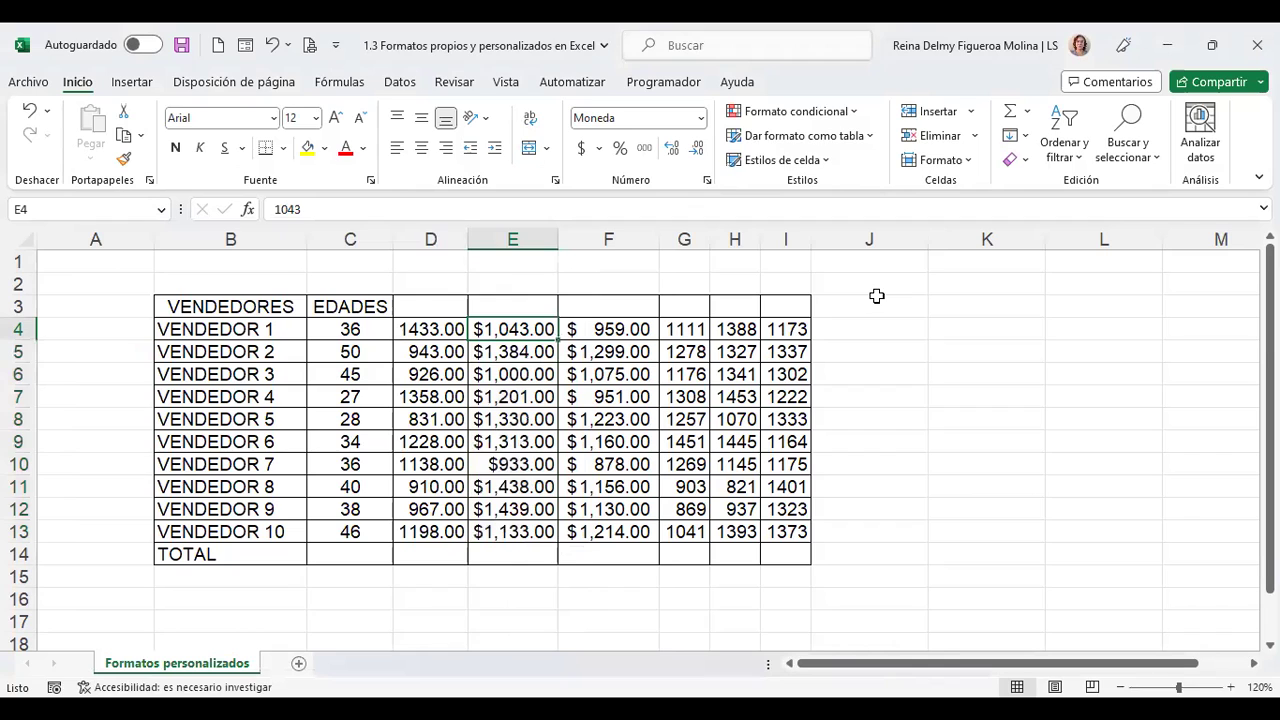
{"action": "type", "text": "-104"}
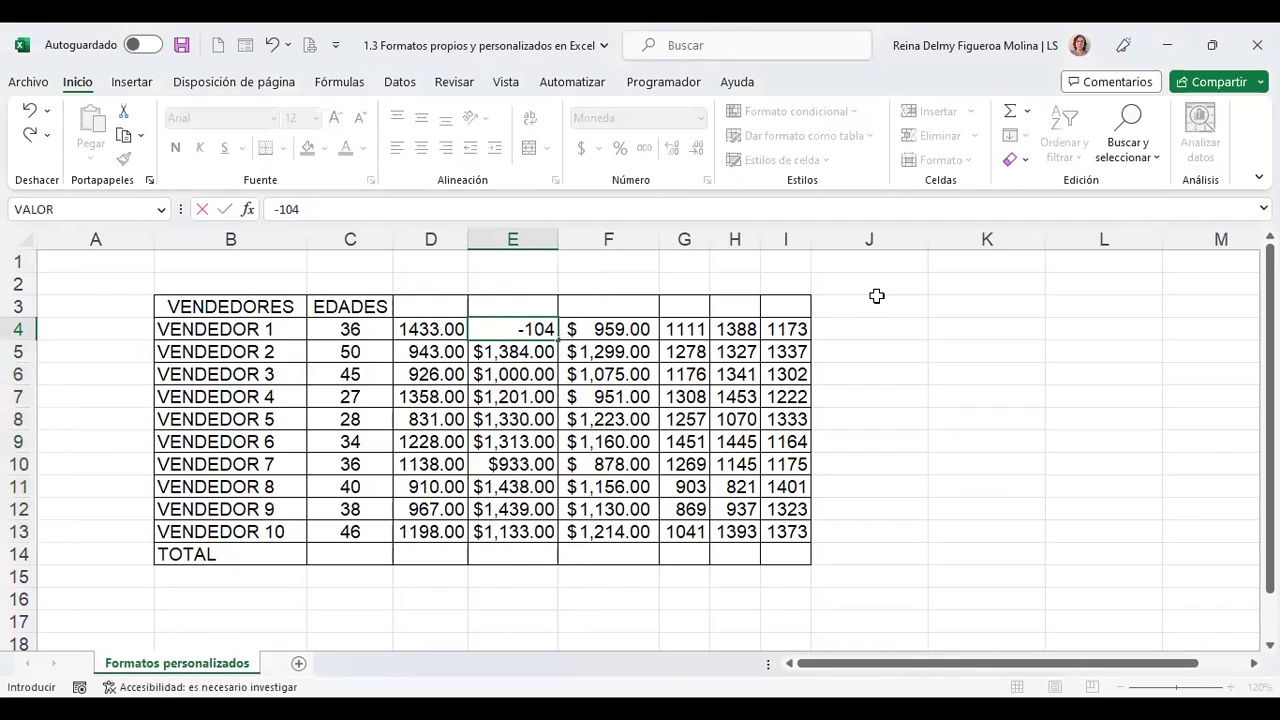
{"action": "key", "text": "Return"}
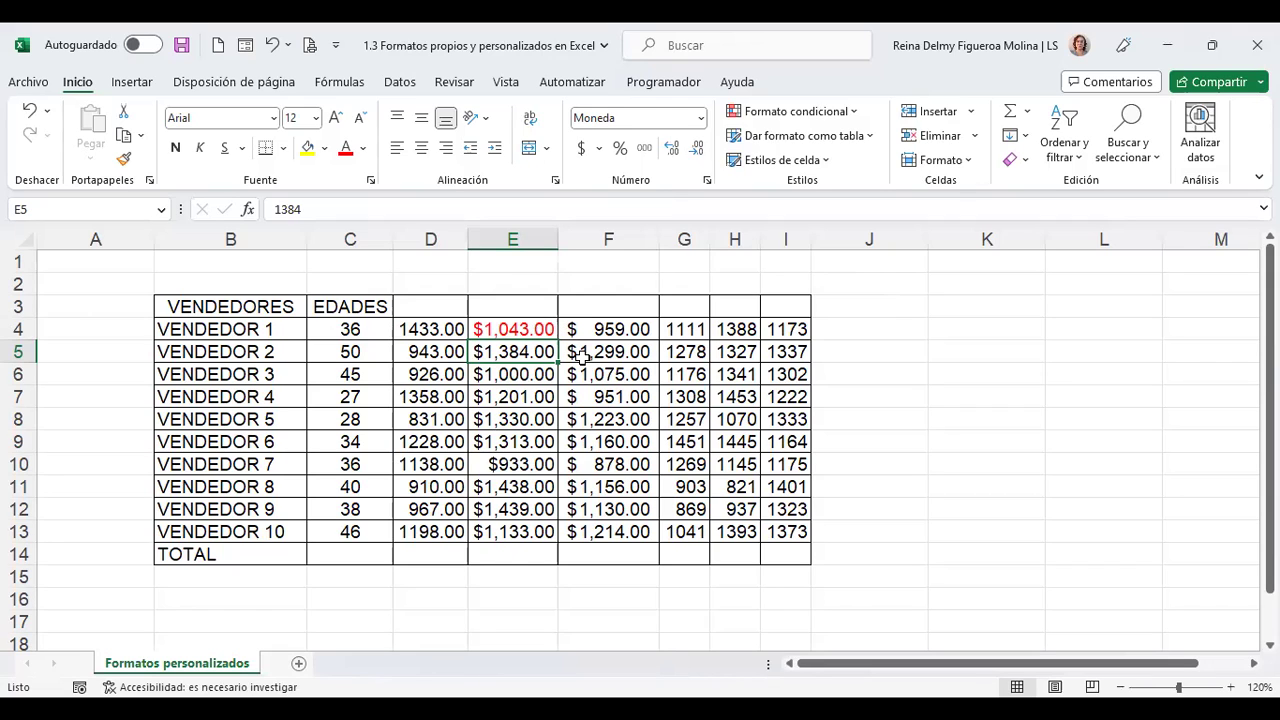
{"action": "left_click", "coordinate": [701, 120]}
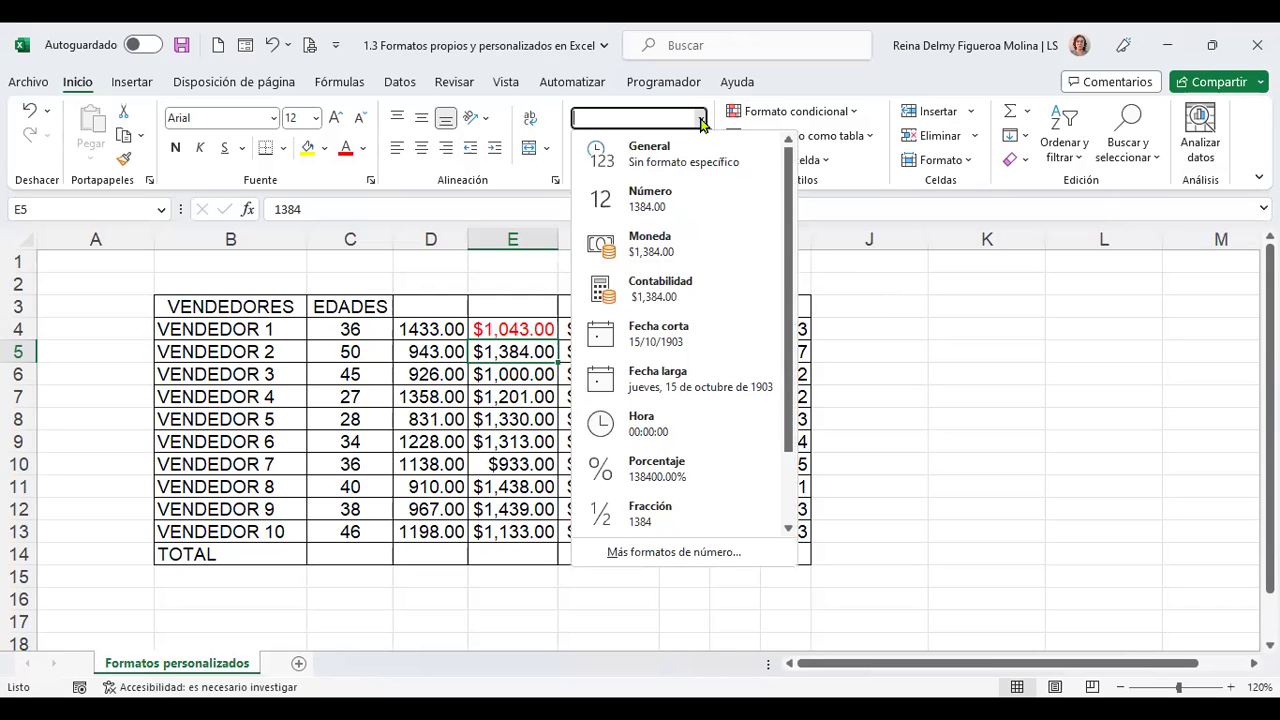
{"action": "left_click", "coordinate": [960, 347]}
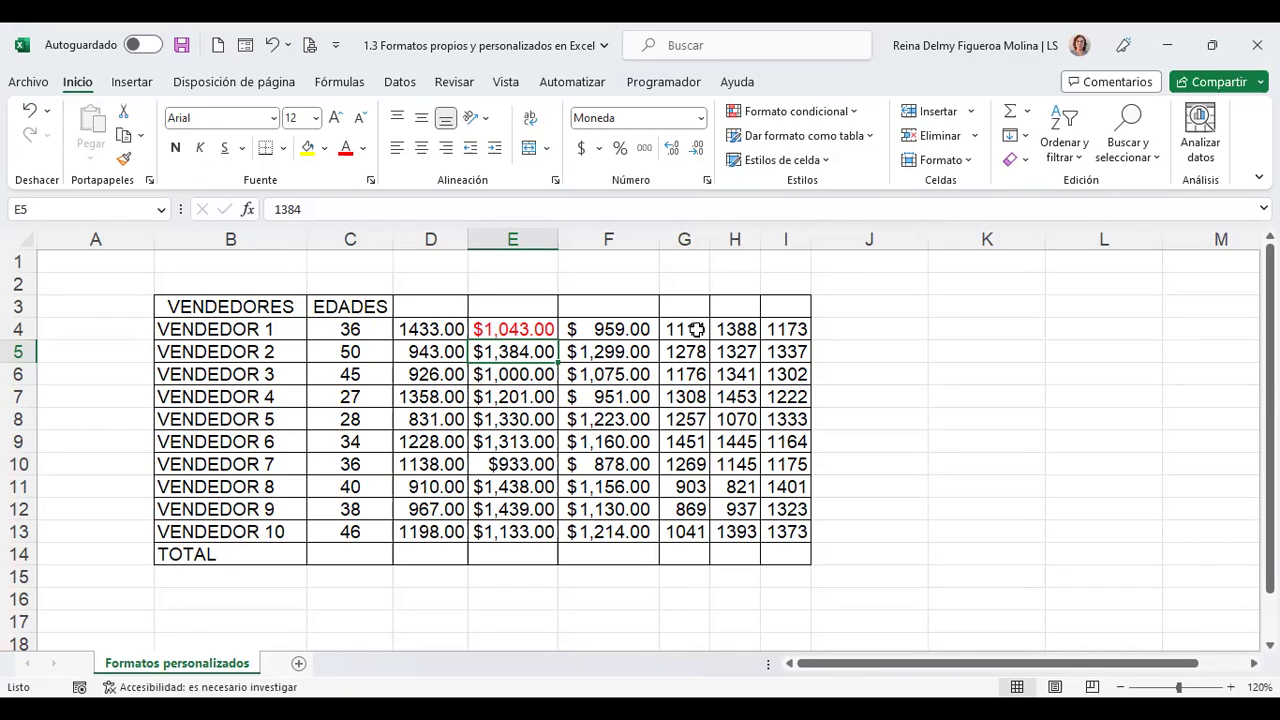
- Format G4:G13 as Fecha corta so values read like 15/1/1903
{"action": "left_click_drag", "start_coordinate": [684, 328], "coordinate": [686, 524]}
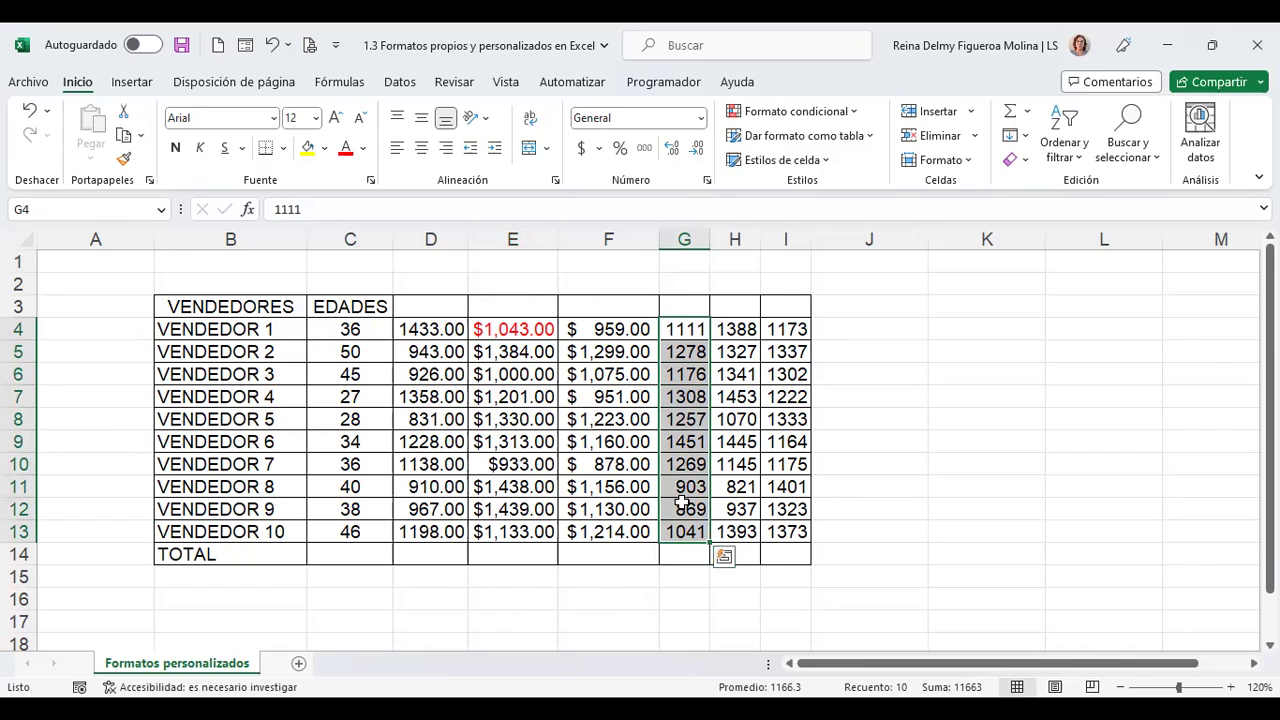
{"action": "left_click", "coordinate": [701, 118]}
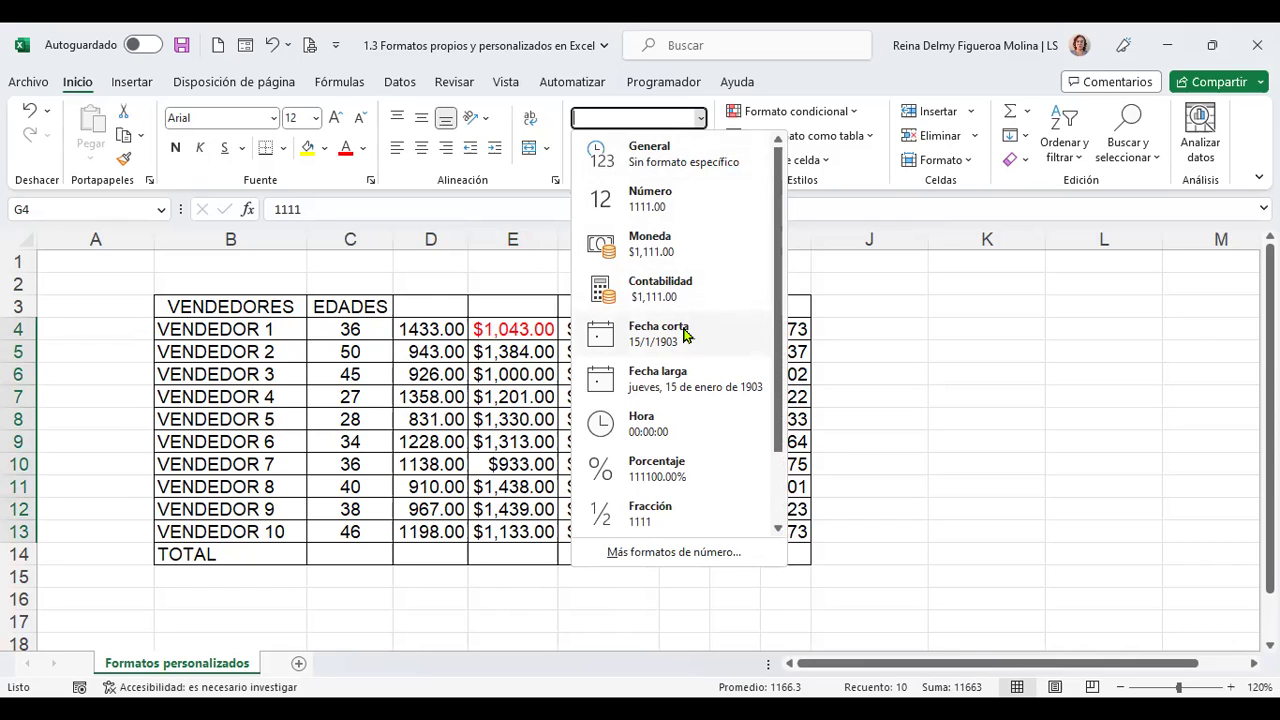
{"action": "left_click", "coordinate": [683, 331]}
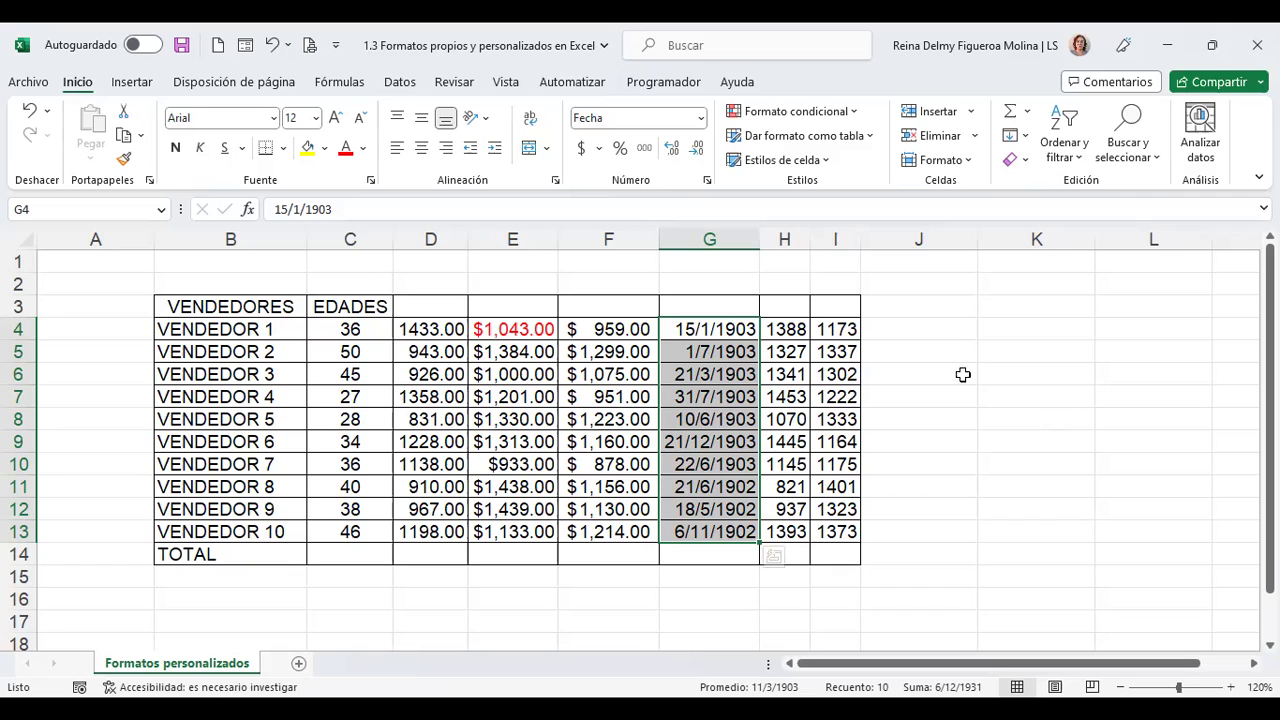
{"action": "left_click", "coordinate": [921, 329]}
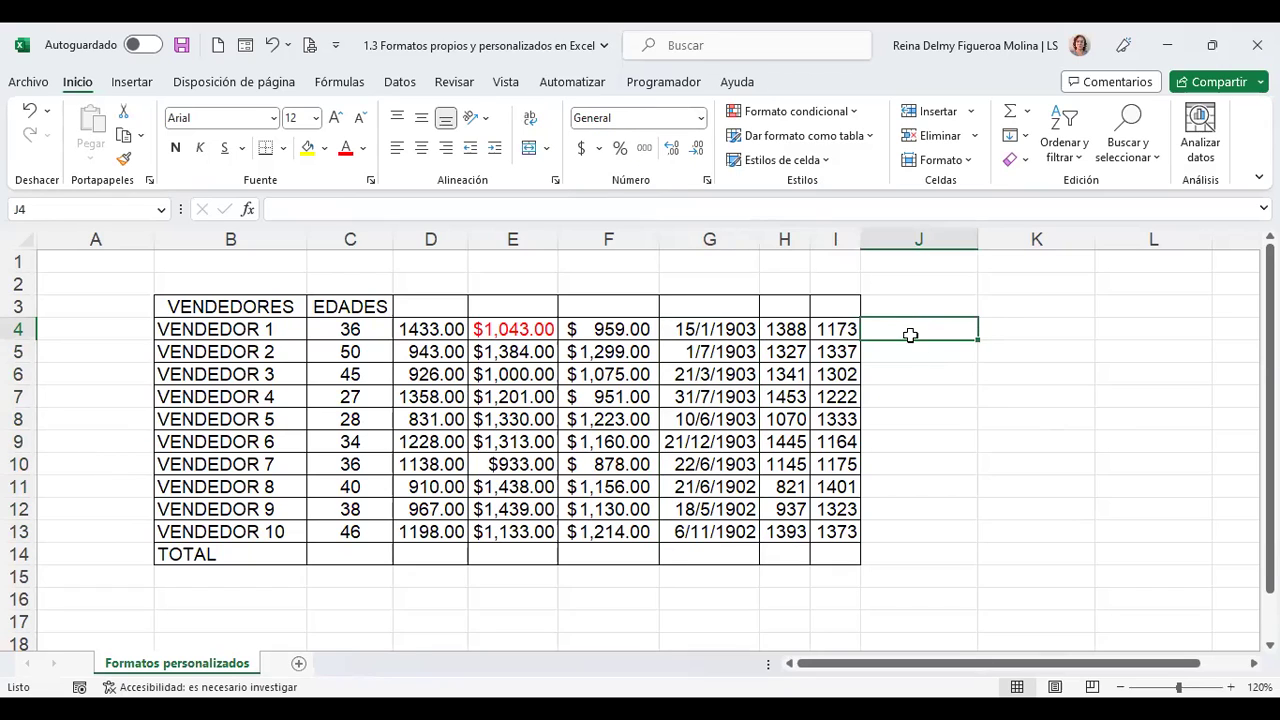
- Format J4:J13 with the Fecha corta short-date format
{"action": "left_click_drag", "start_coordinate": [910, 335], "coordinate": [920, 528]}
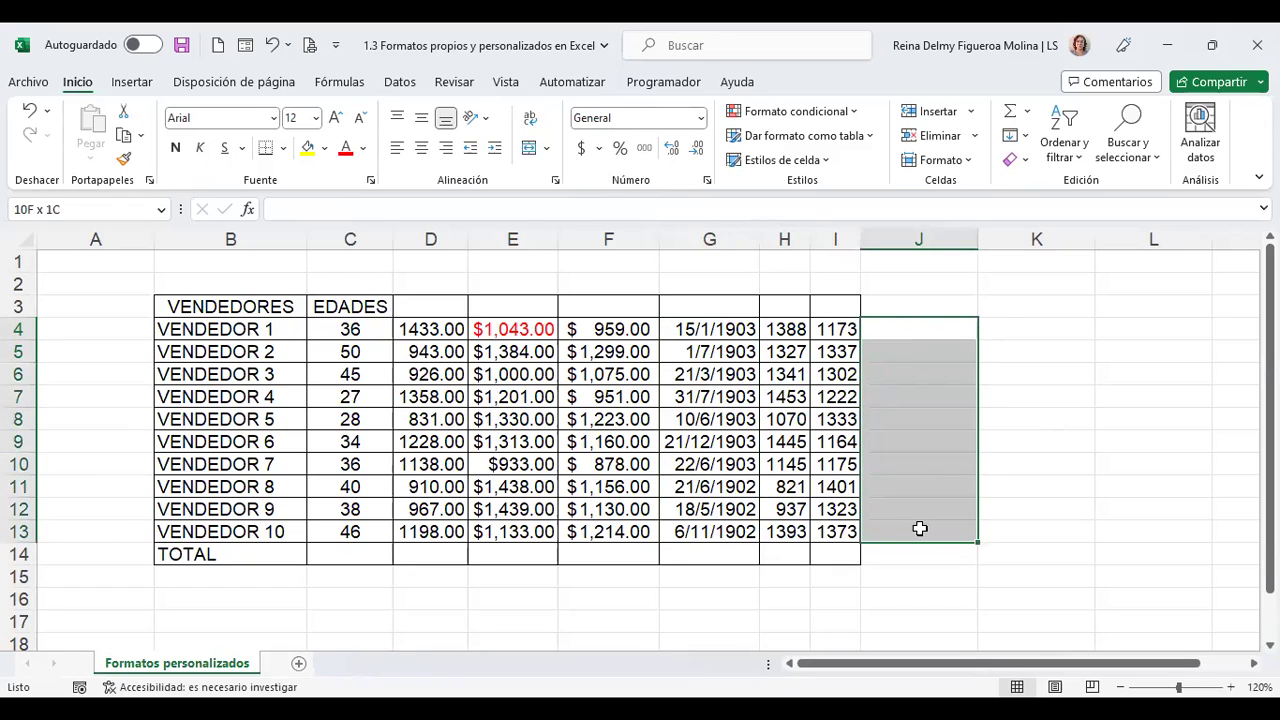
{"action": "left_click", "coordinate": [702, 118]}
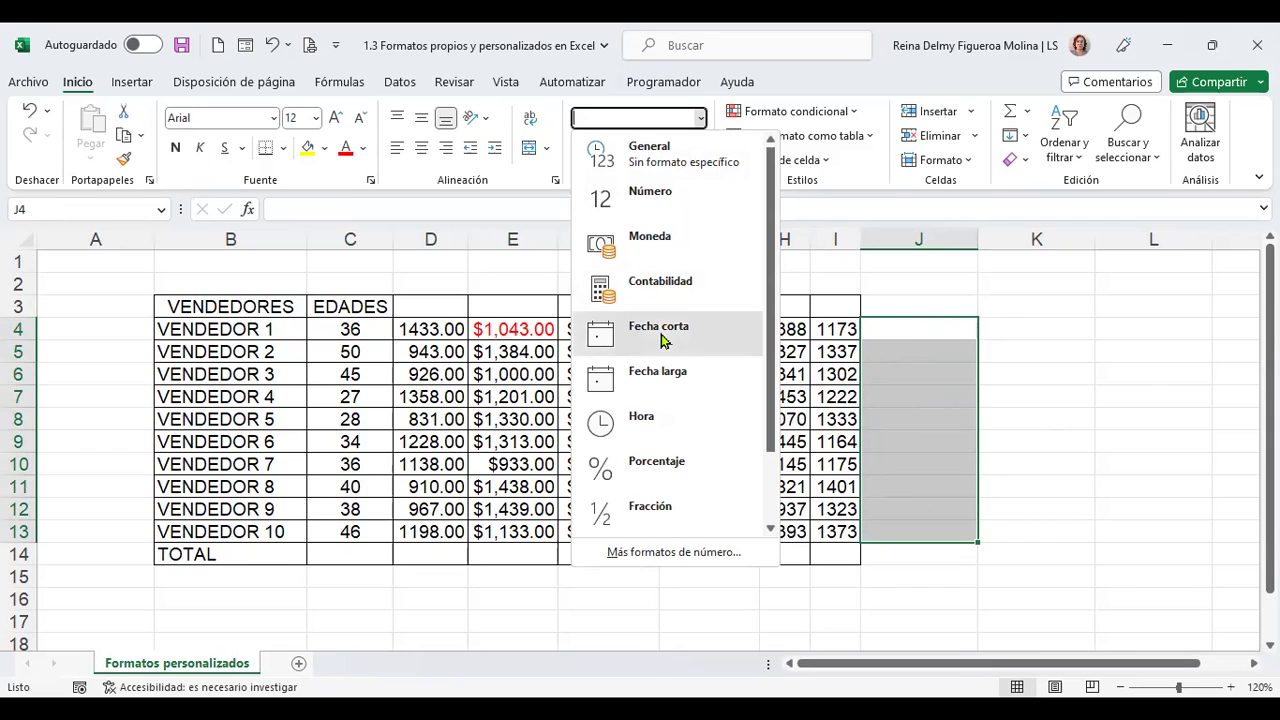
{"action": "left_click", "coordinate": [662, 341]}
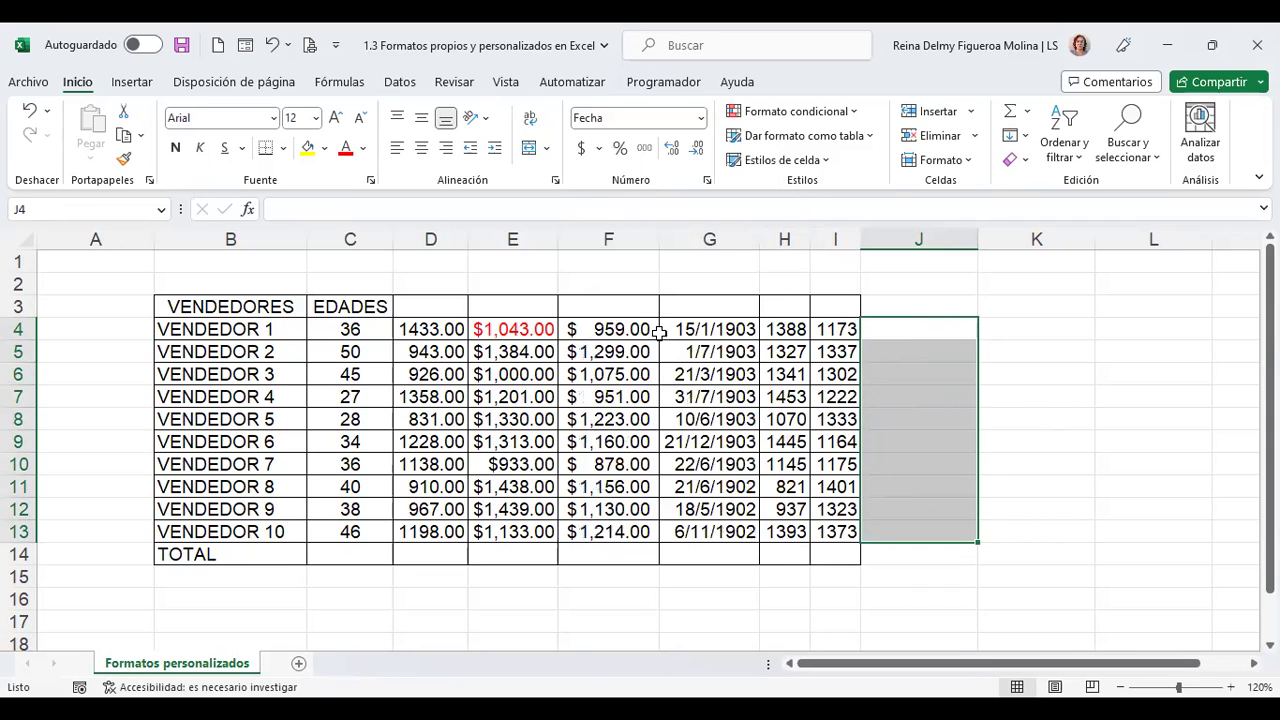
- Enter the date 15/1/2003 in J4
{"action": "left_click", "coordinate": [932, 332]}
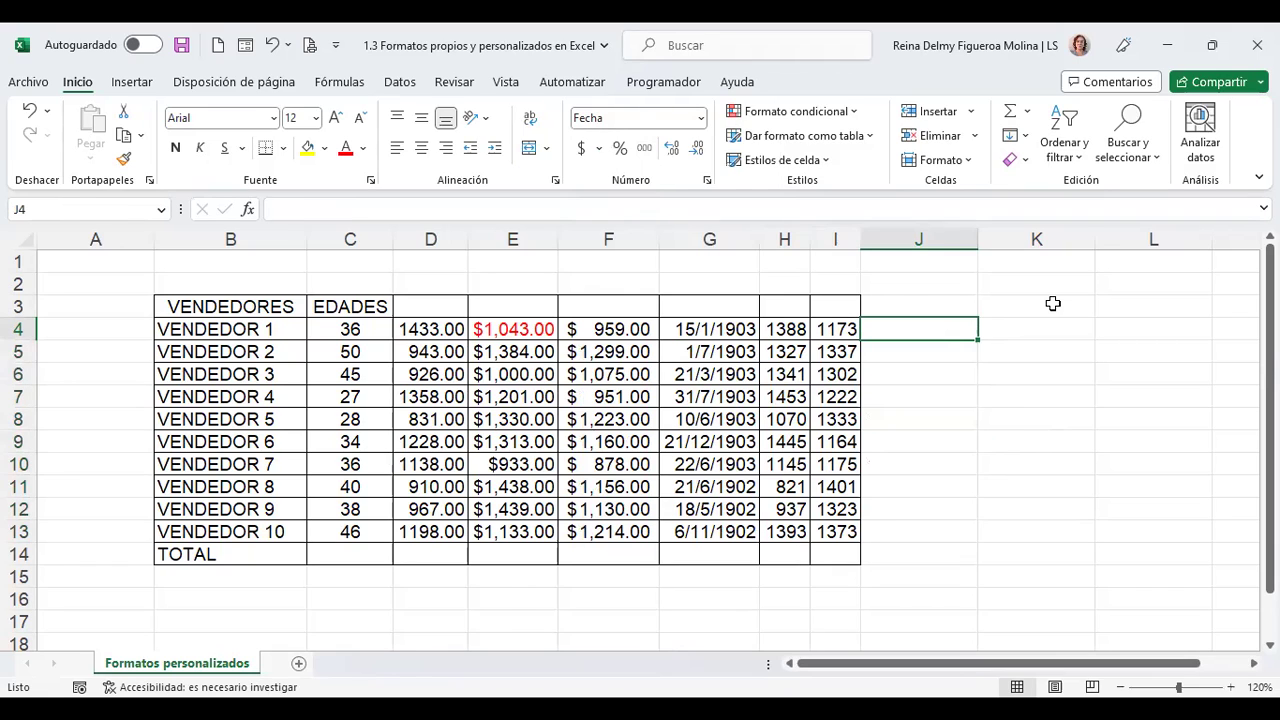
{"action": "type", "text": "15 /1/2003"}
{"action": "key", "text": "Return"}
- Undo the J4 date and column G's date format, restoring numbers like 1111
{"action": "key", "text": "shift+Down"}
{"action": "key", "text": "shift+Down"}
{"action": "key", "text": "shift+Down"}
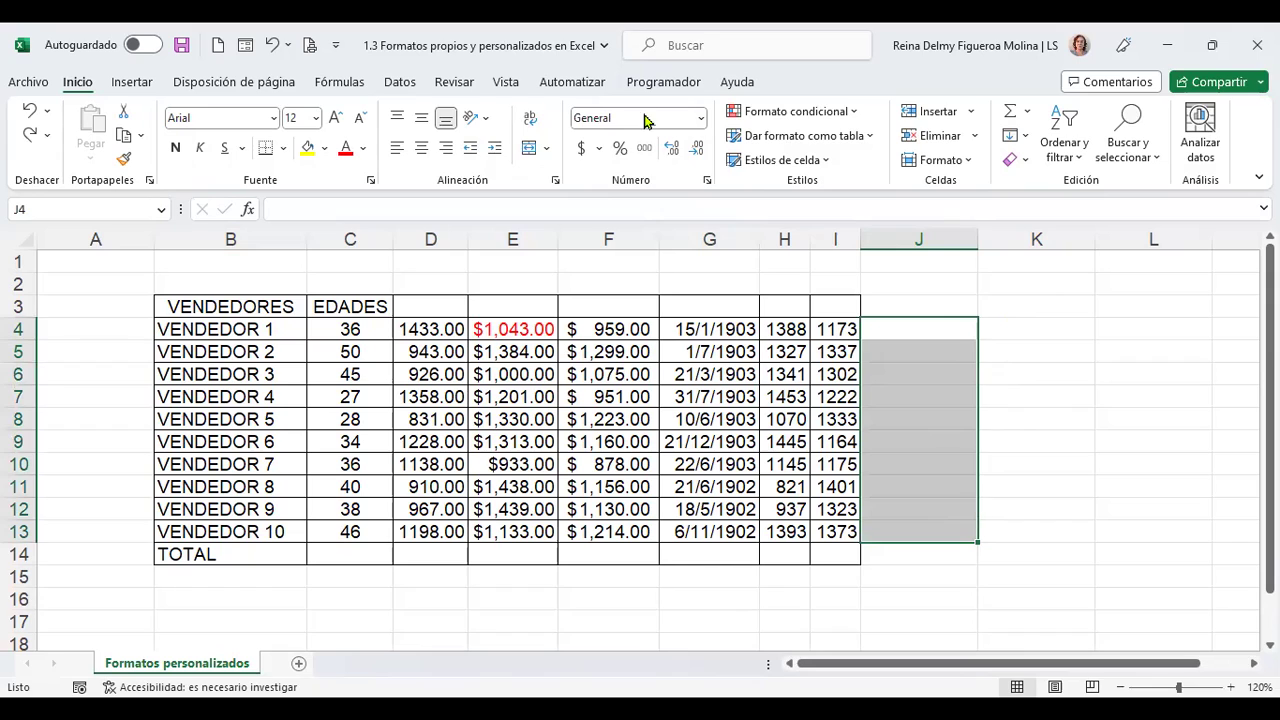
{"action": "left_click", "coordinate": [914, 326]}
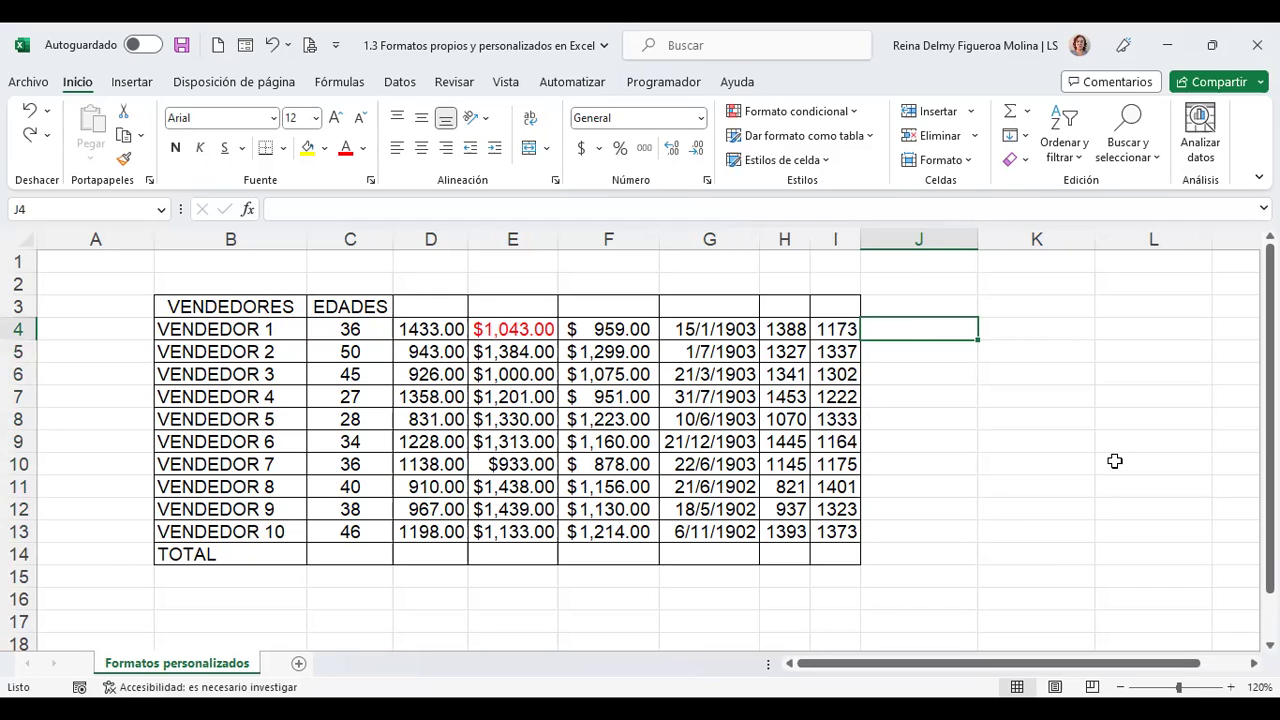
{"action": "left_click", "coordinate": [727, 326]}
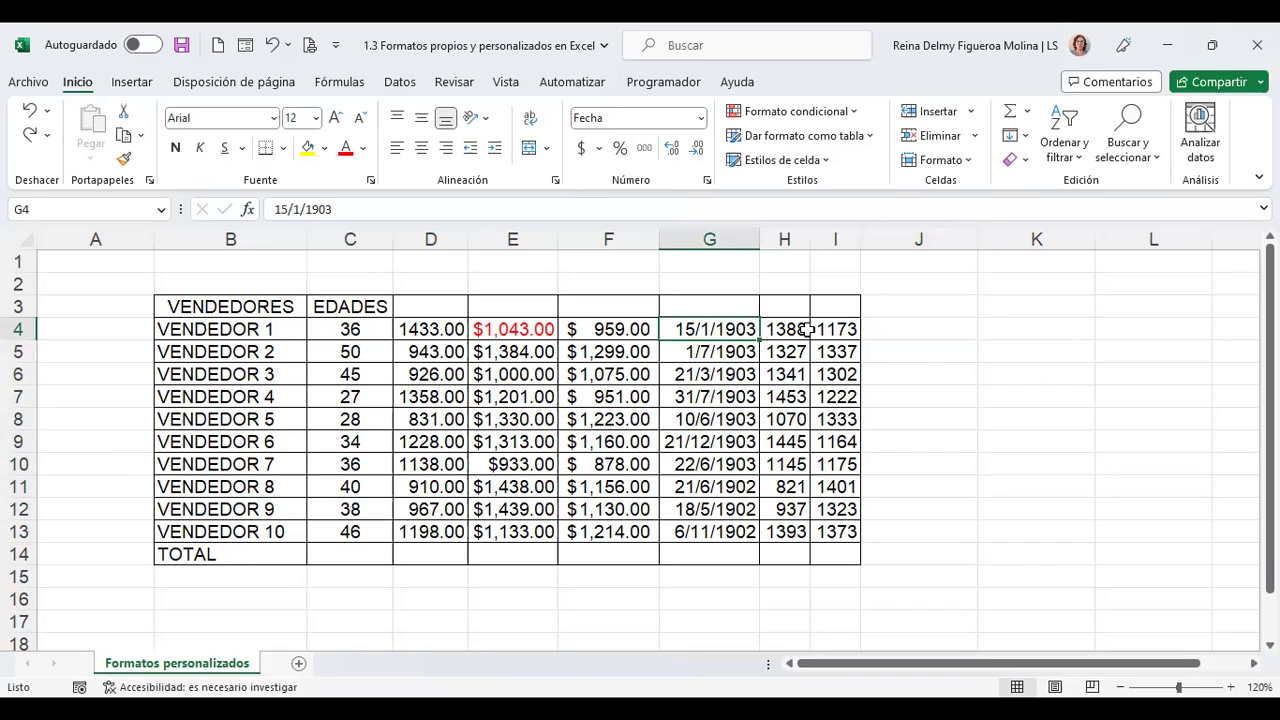
{"action": "key", "text": "ctrl+z"}
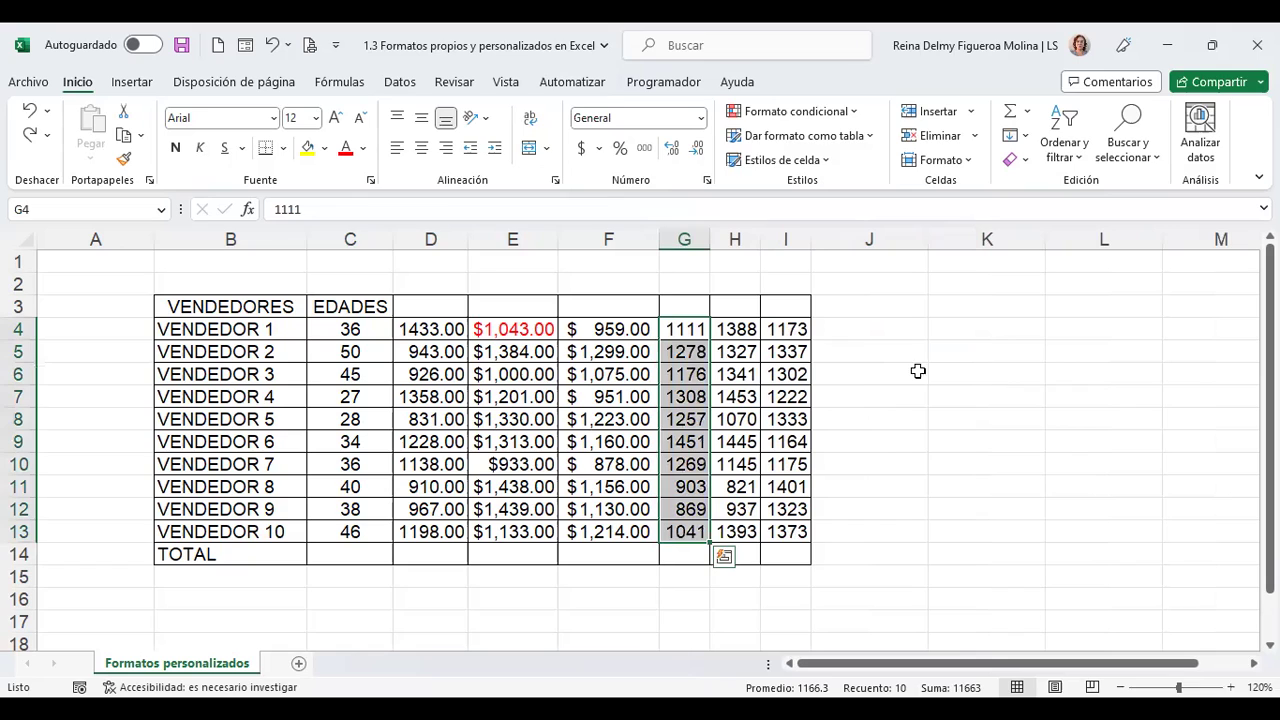
- Format J4:J13 with the Fecha corta short-date format
{"action": "left_click", "coordinate": [870, 330]}
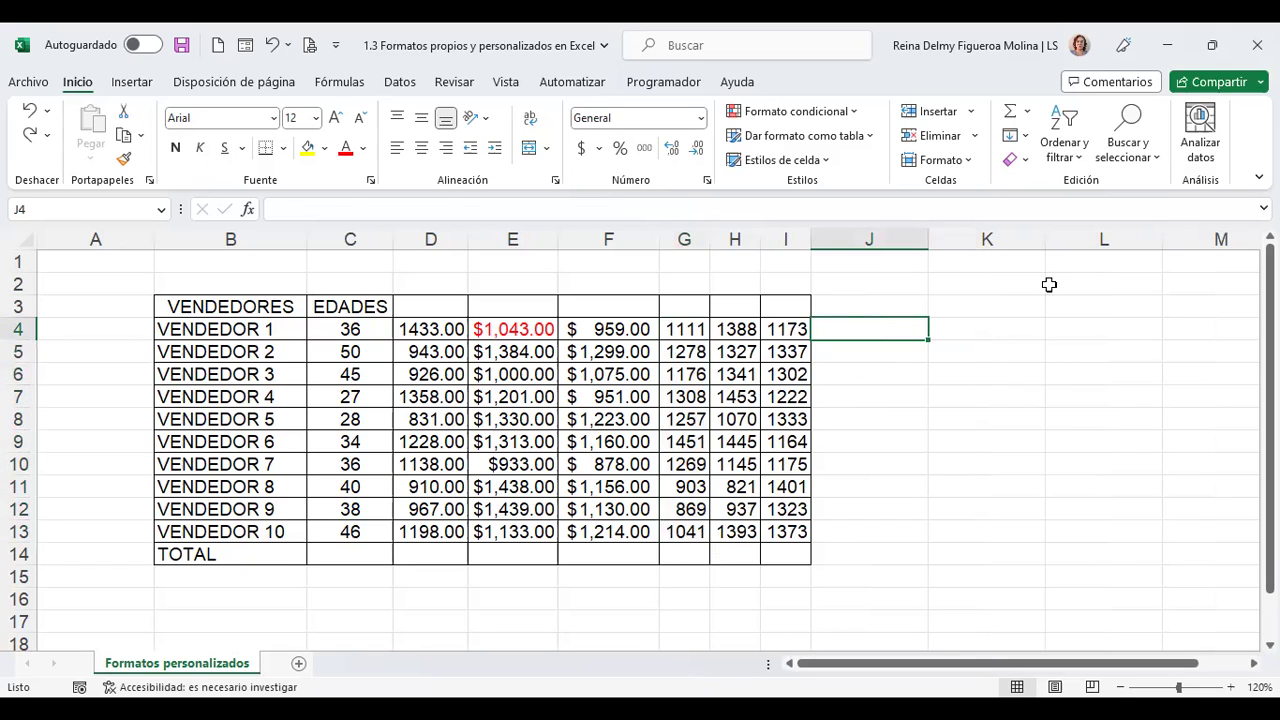
{"action": "left_click_drag", "start_coordinate": [874, 334], "coordinate": [880, 530]}
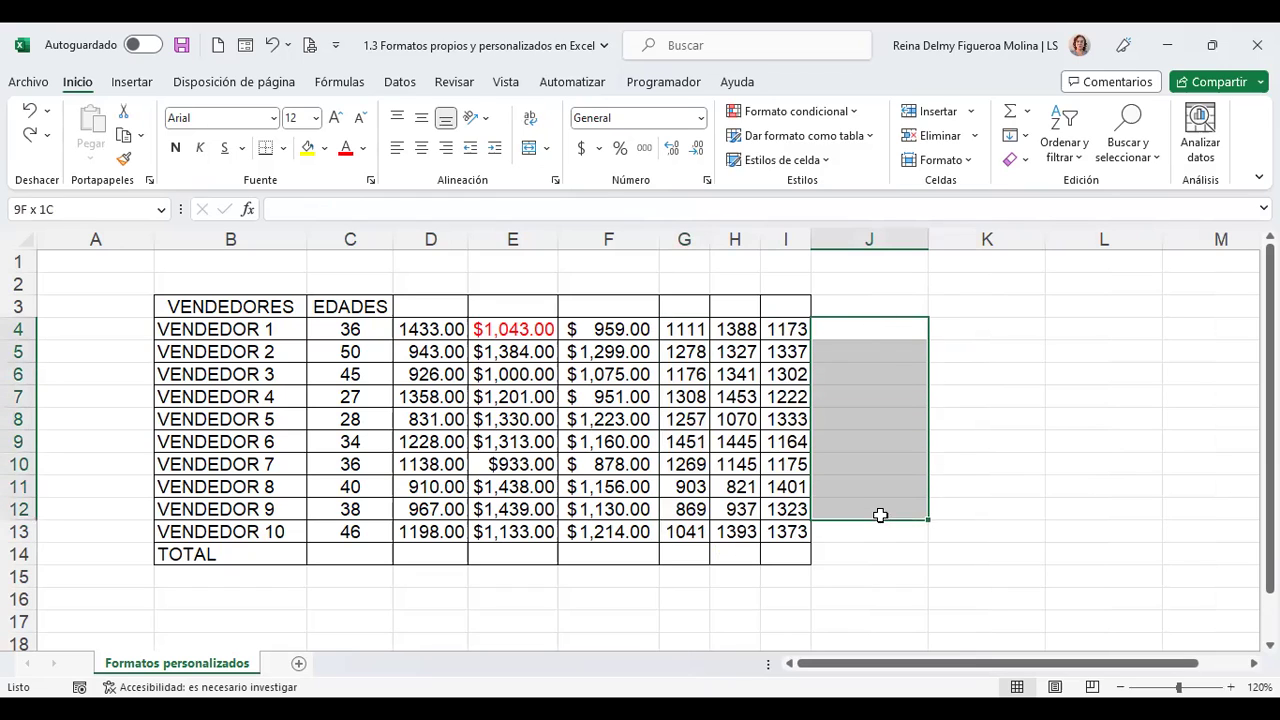
{"action": "left_click", "coordinate": [702, 118]}
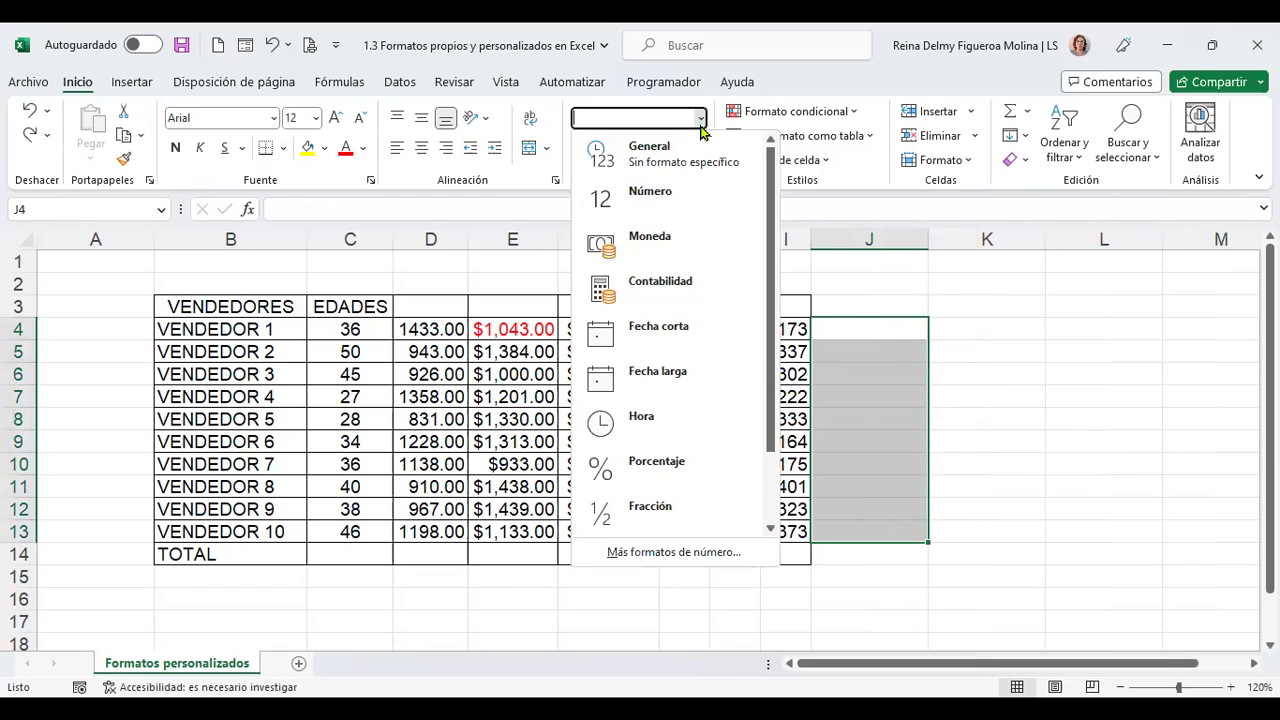
{"action": "left_click", "coordinate": [686, 333]}
- Enter 1111 in J4 and 1278 in J5, showing 15/1/1903 and 1/7/1903
{"action": "left_click", "coordinate": [854, 328]}
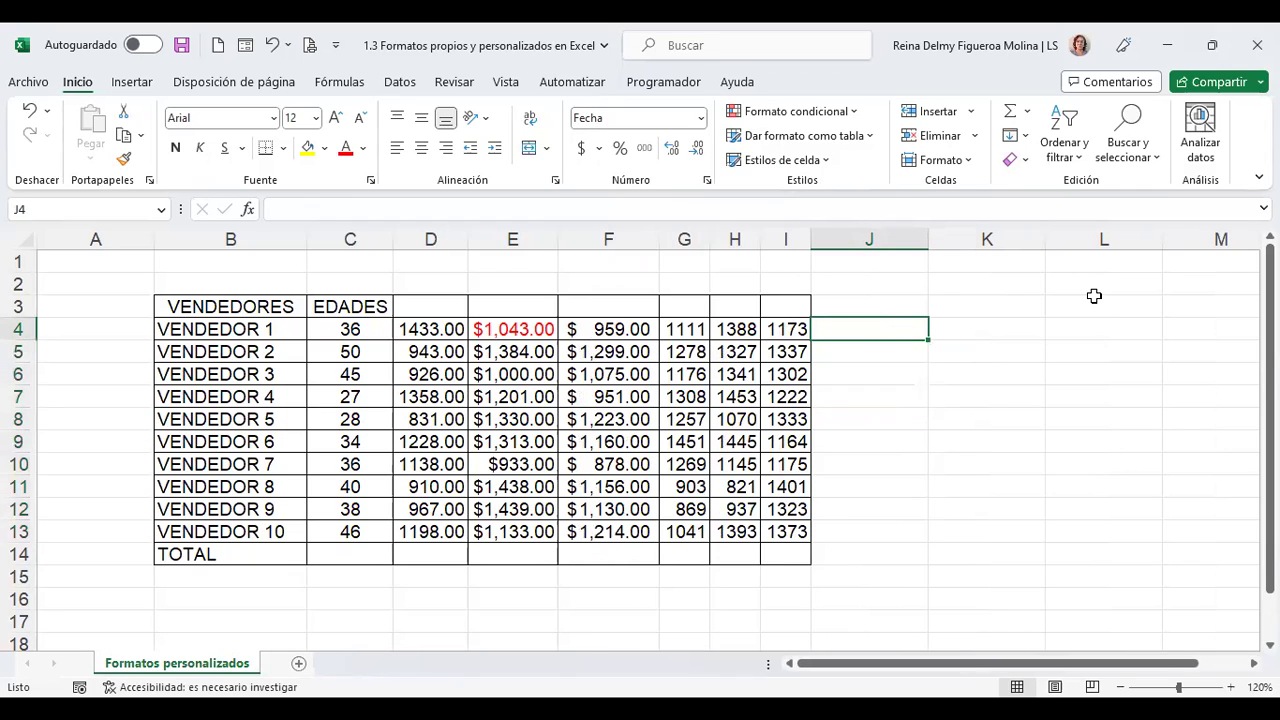
{"action": "type", "text": "111"}
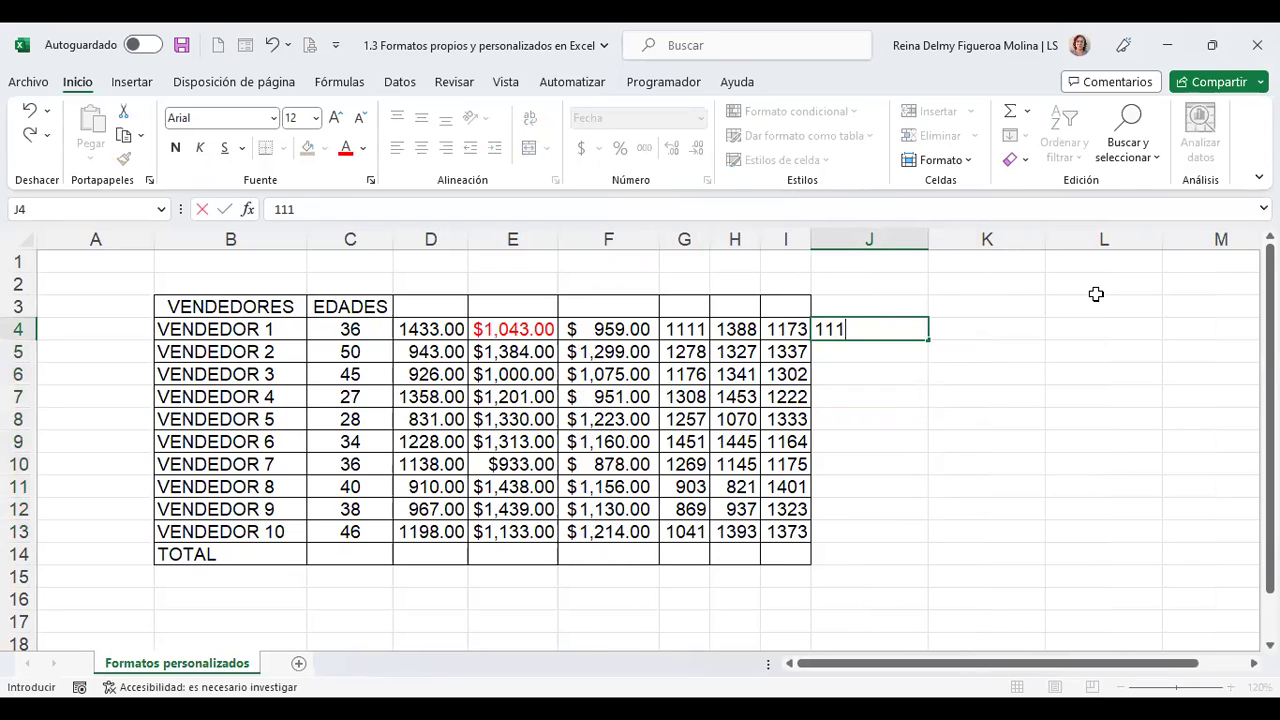
{"action": "key", "text": "Return"}
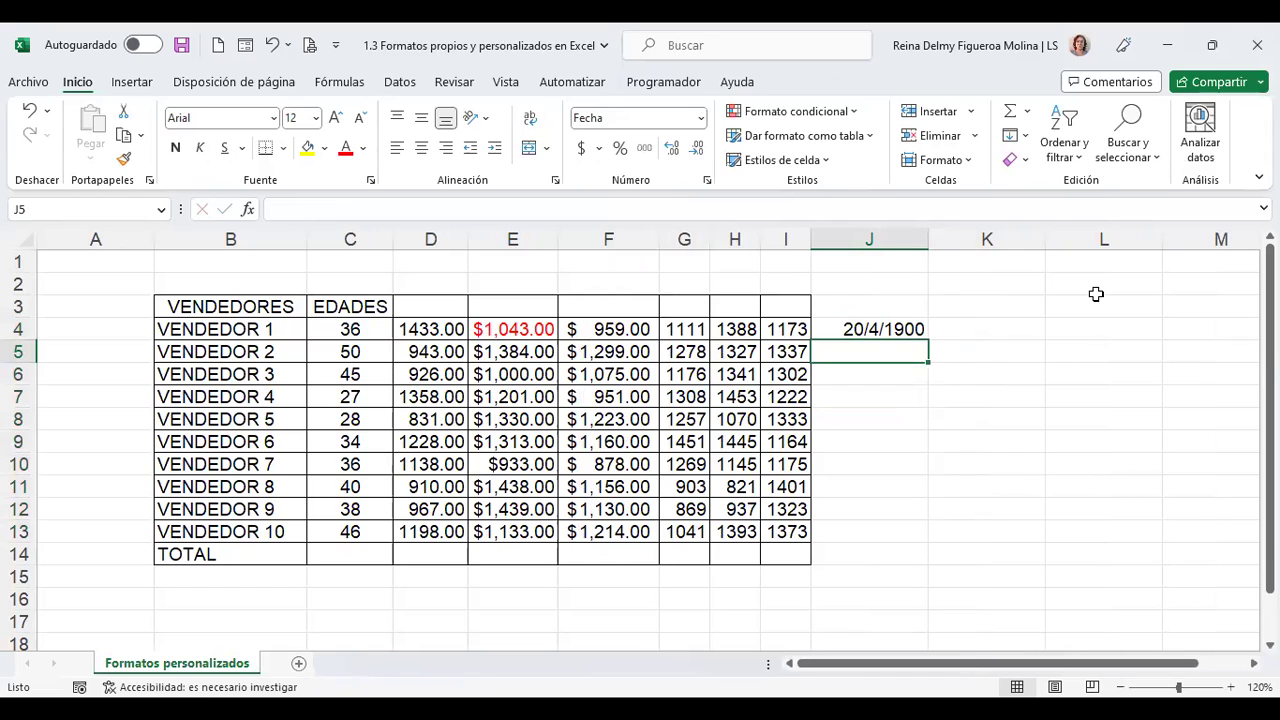
{"action": "key", "text": "Up"}
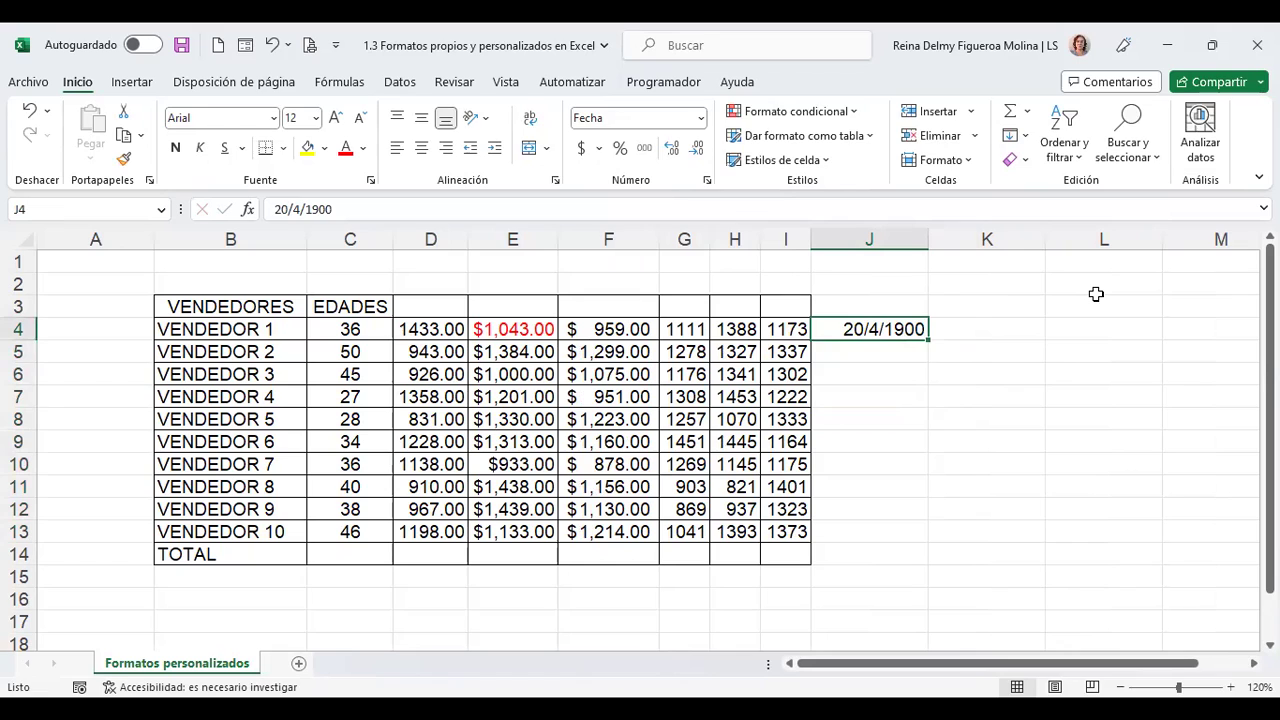
{"action": "type", "text": "1111"}
{"action": "key", "text": "Return"}
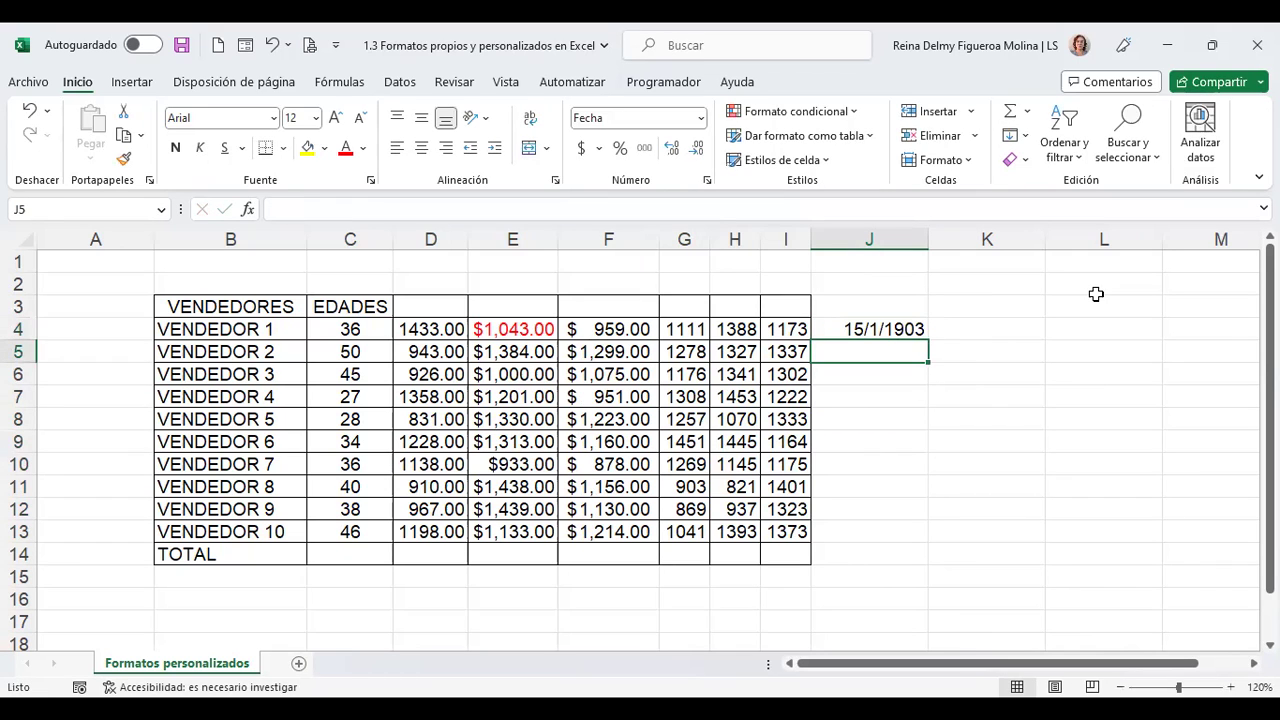
{"action": "type", "text": "1278"}
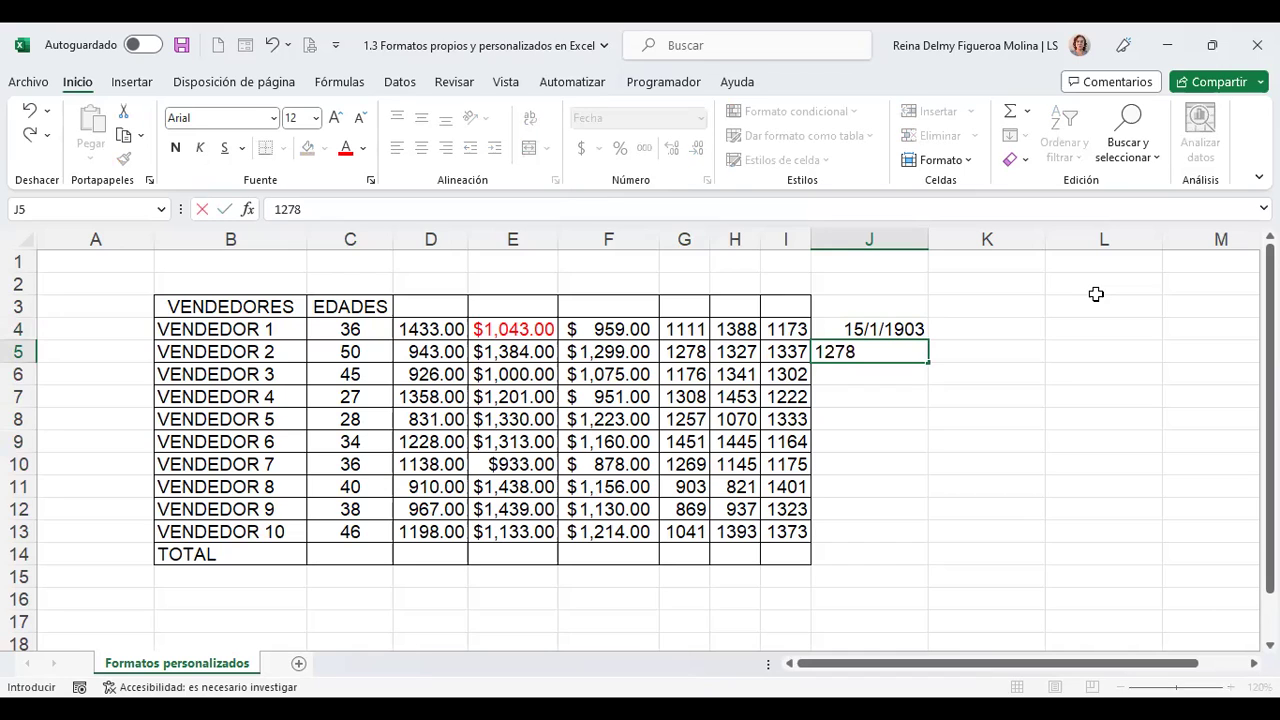
{"action": "key", "text": "Return"}
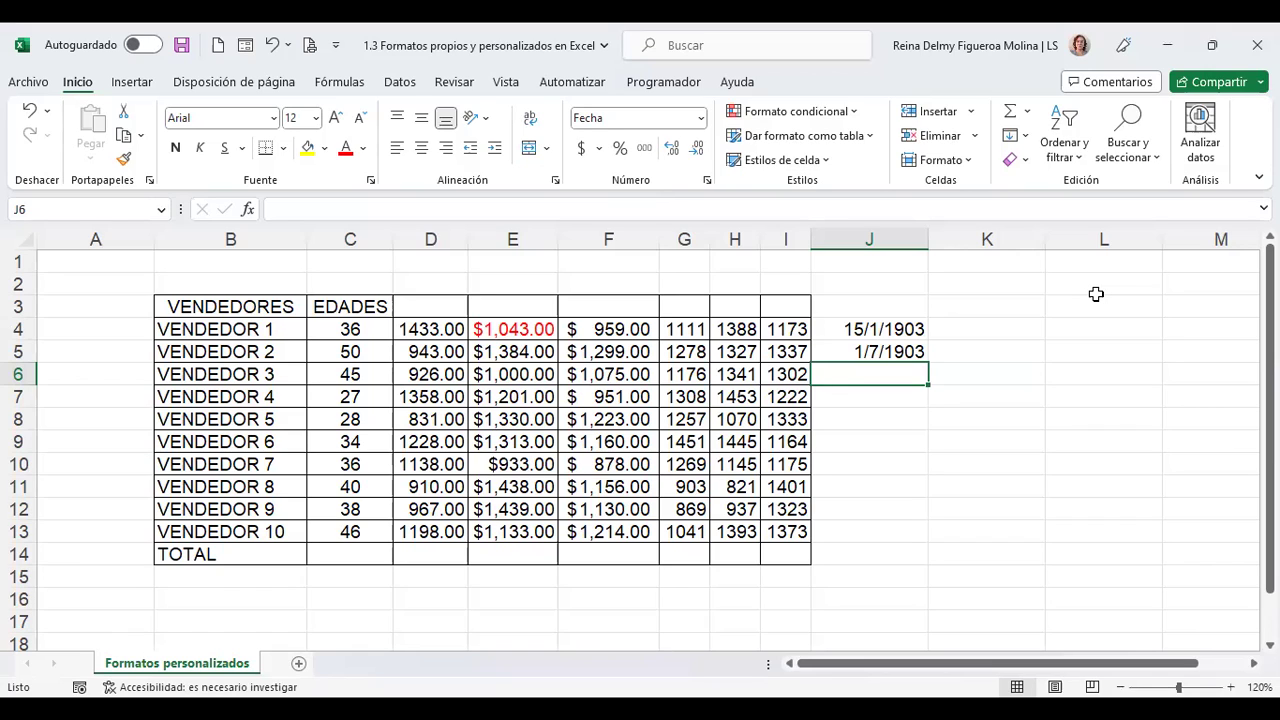
- Enter 1176 in J6 (21/3/1903) and the date 15/3/2023 in J7
{"action": "type", "text": "1176"}
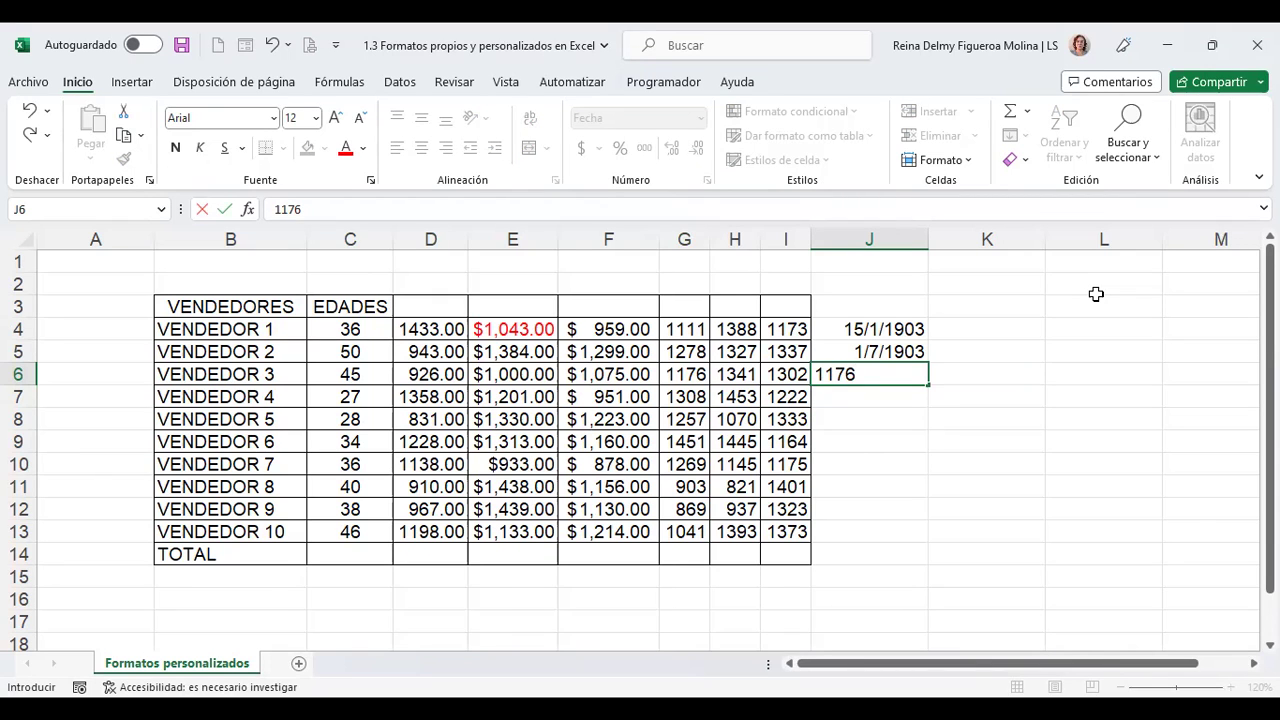
{"action": "key", "text": "Return"}
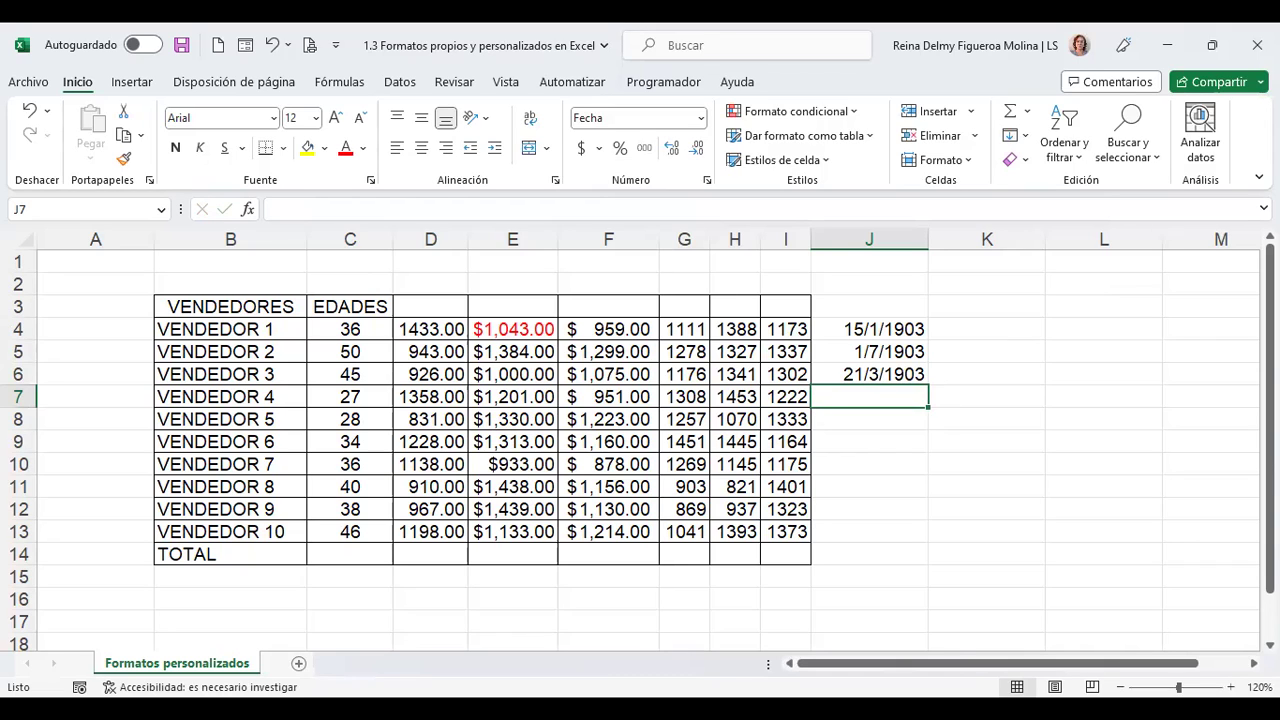
{"action": "type", "text": "1"}
{"action": "type", "text": "5/3/2023"}
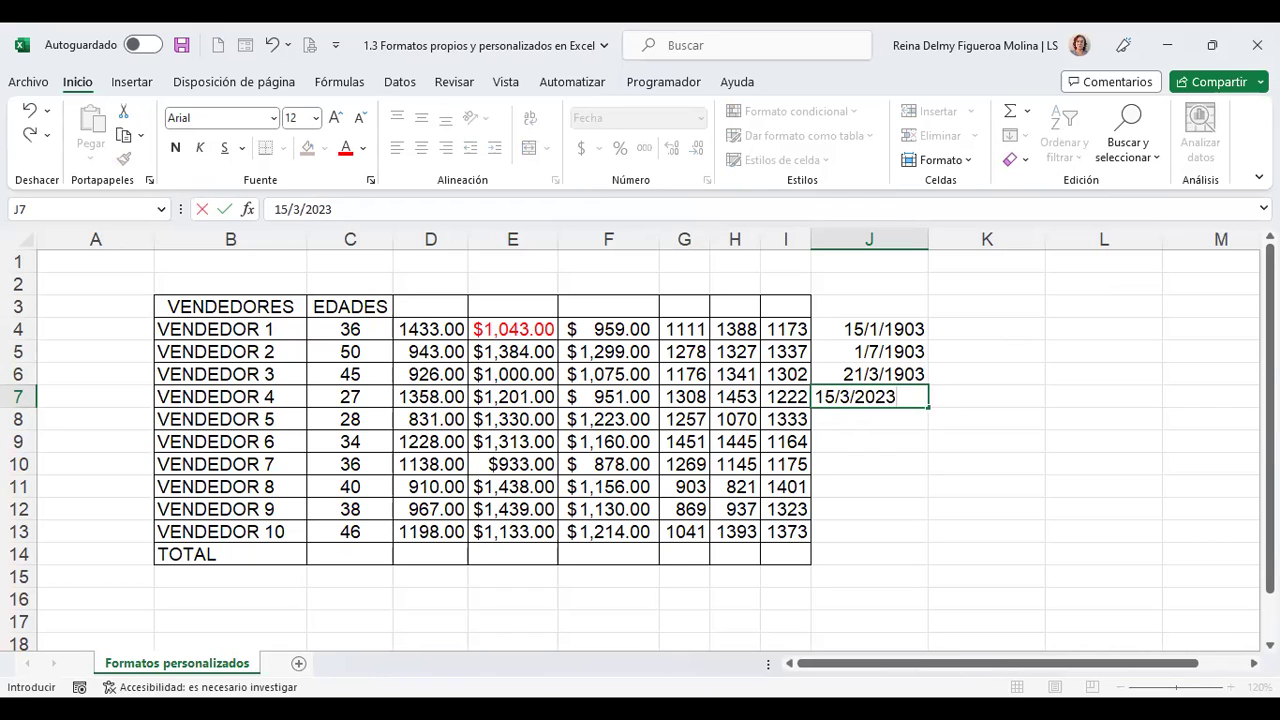
{"action": "key", "text": "Return"}
{"action": "left_click", "coordinate": [869, 396]}
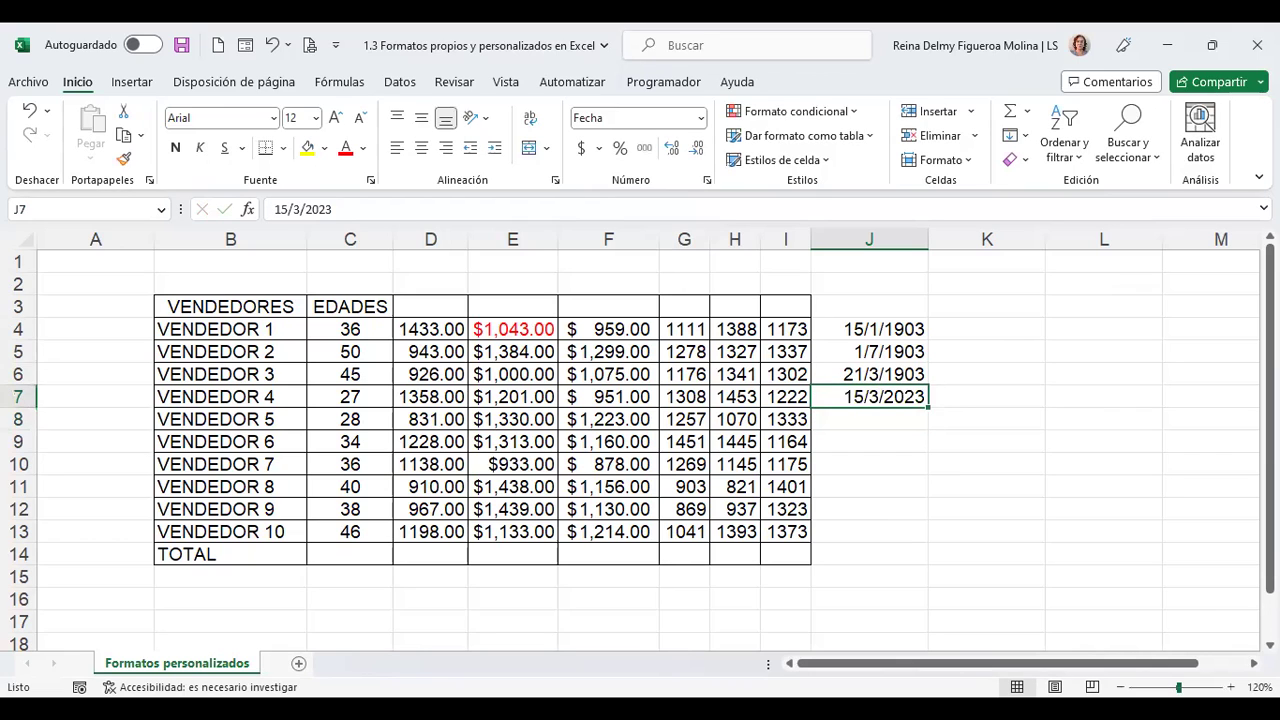
{"action": "left_click", "coordinate": [701, 120]}
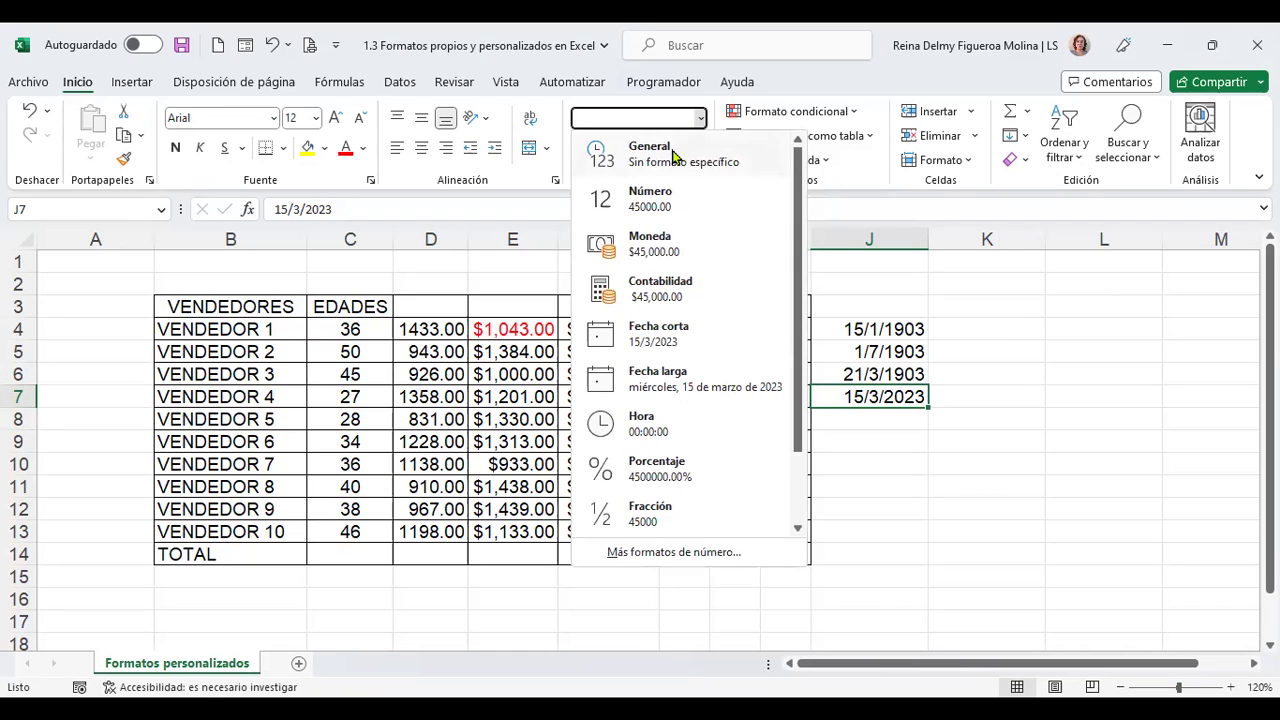
{"action": "left_click", "coordinate": [673, 153]}
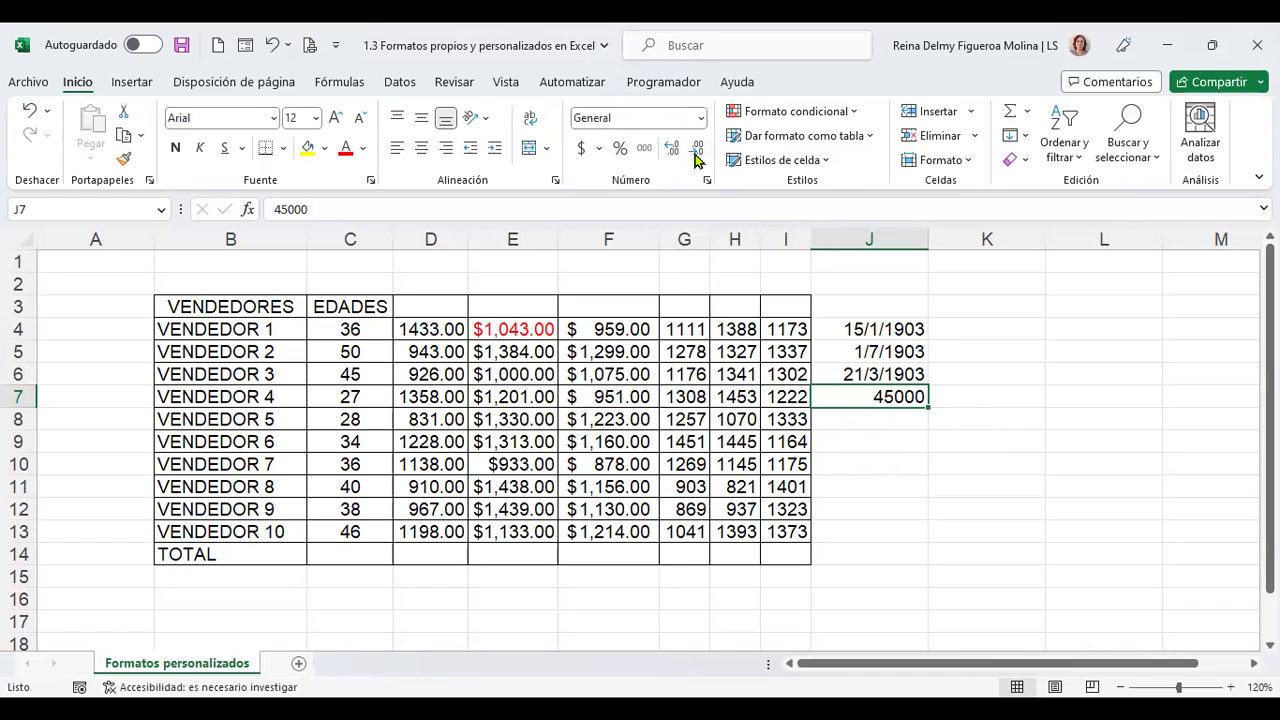
{"action": "left_click", "coordinate": [700, 118]}
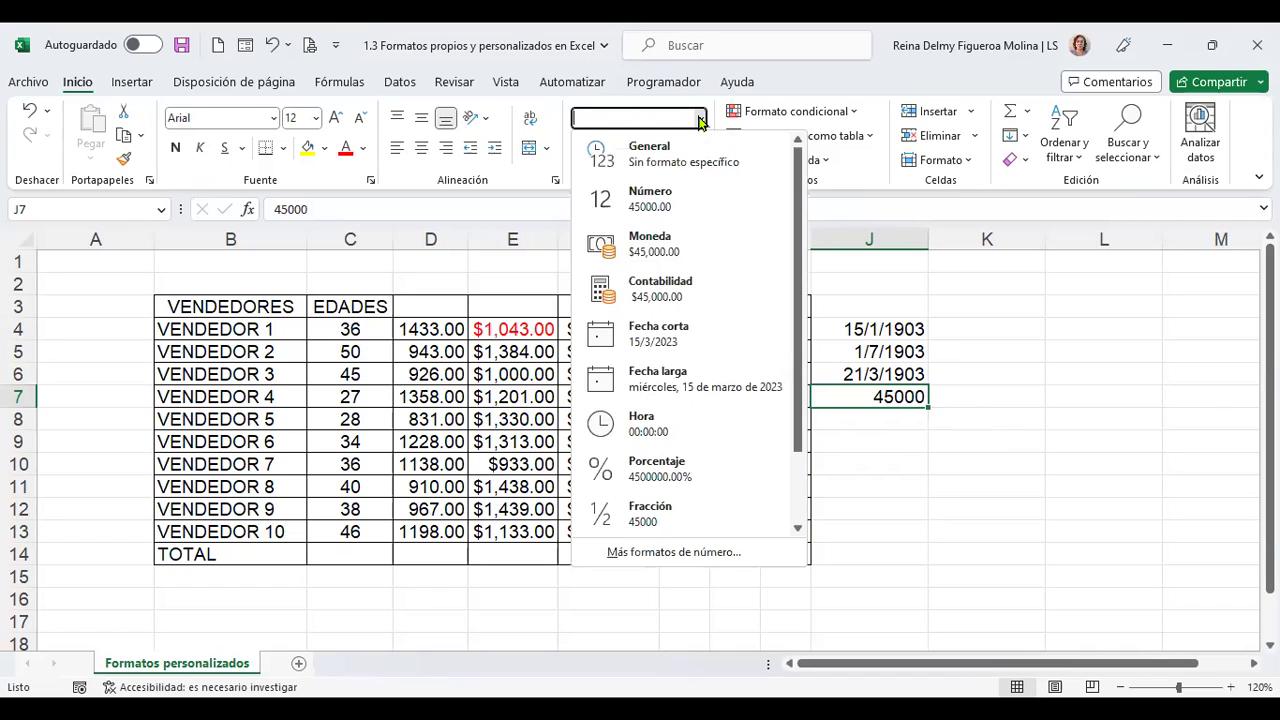
{"action": "left_click", "coordinate": [690, 334]}
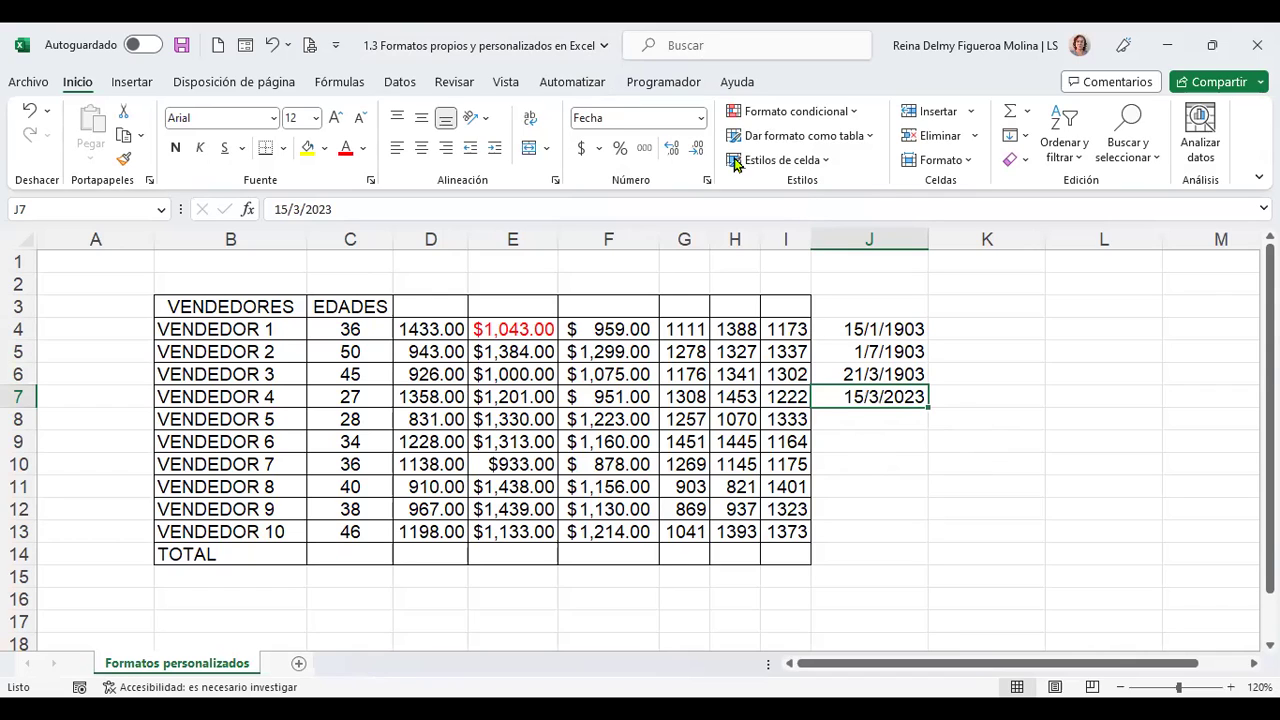
{"action": "left_click", "coordinate": [702, 120]}
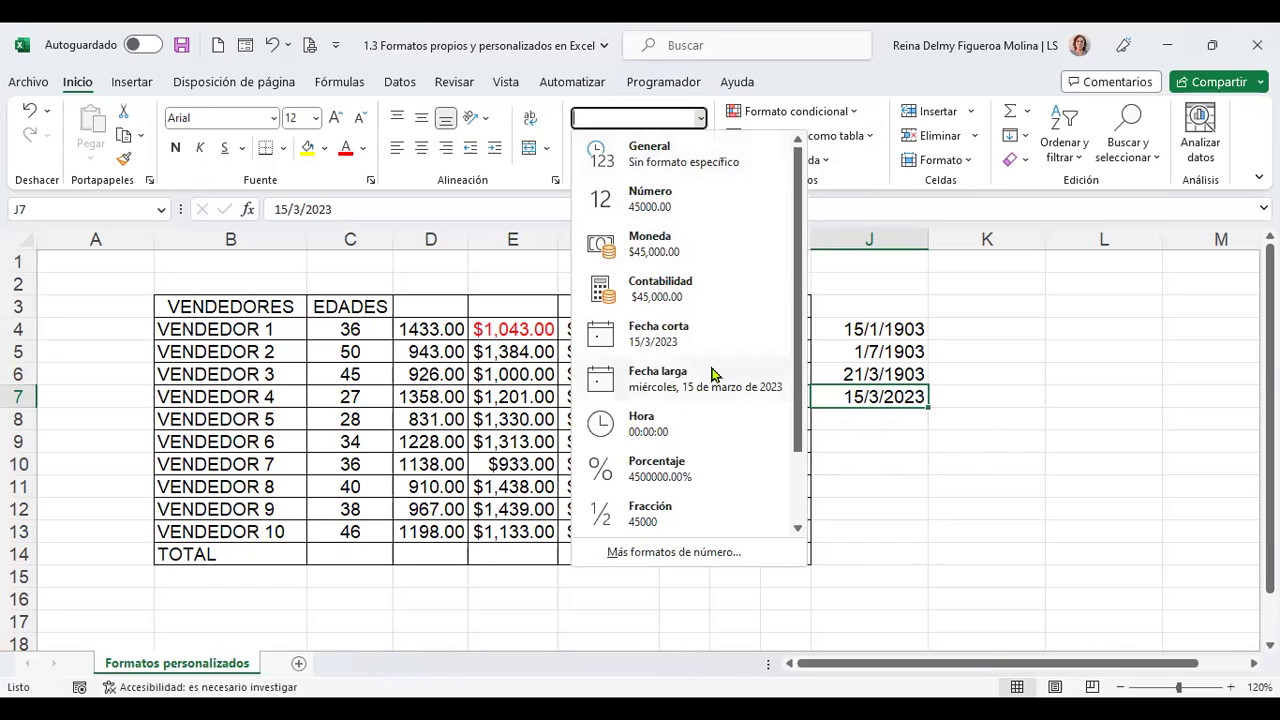
{"action": "left_click", "coordinate": [1000, 426]}
- Apply Fecha larga to J4:J7, e.g. jueves, 15 de enero de 1903
{"action": "left_click_drag", "start_coordinate": [893, 332], "coordinate": [890, 392]}
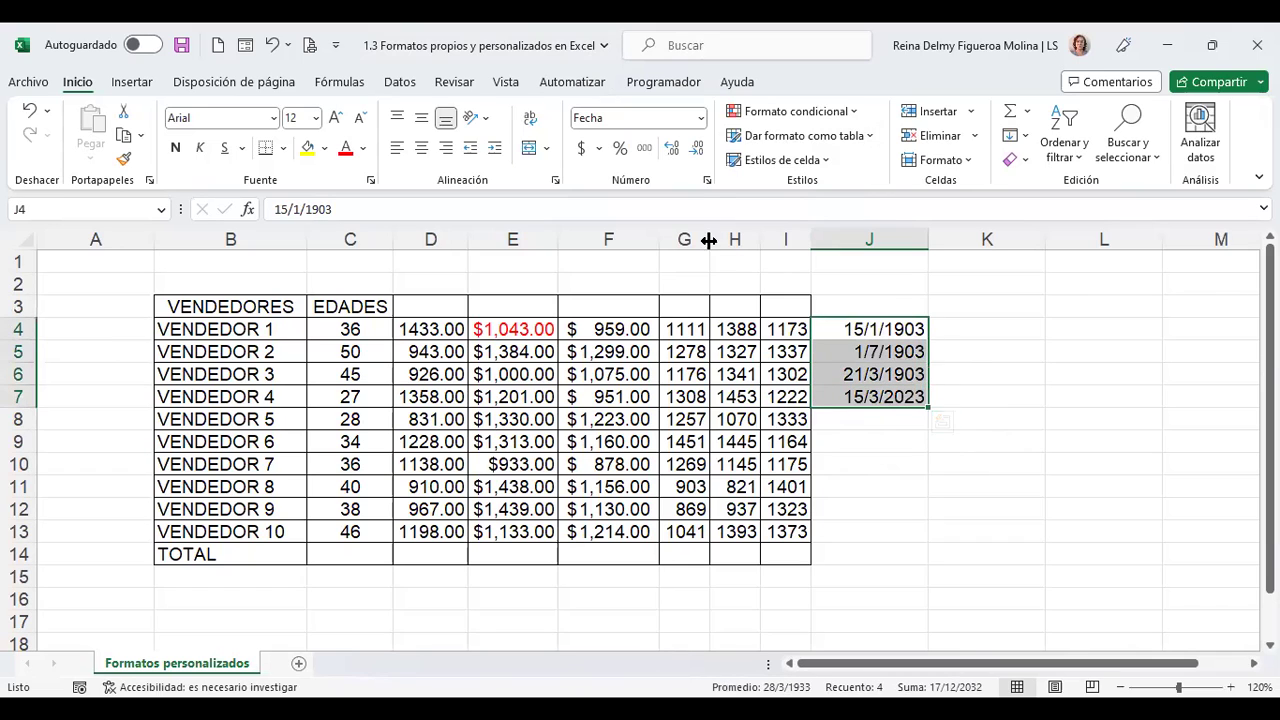
{"action": "left_click", "coordinate": [702, 118]}
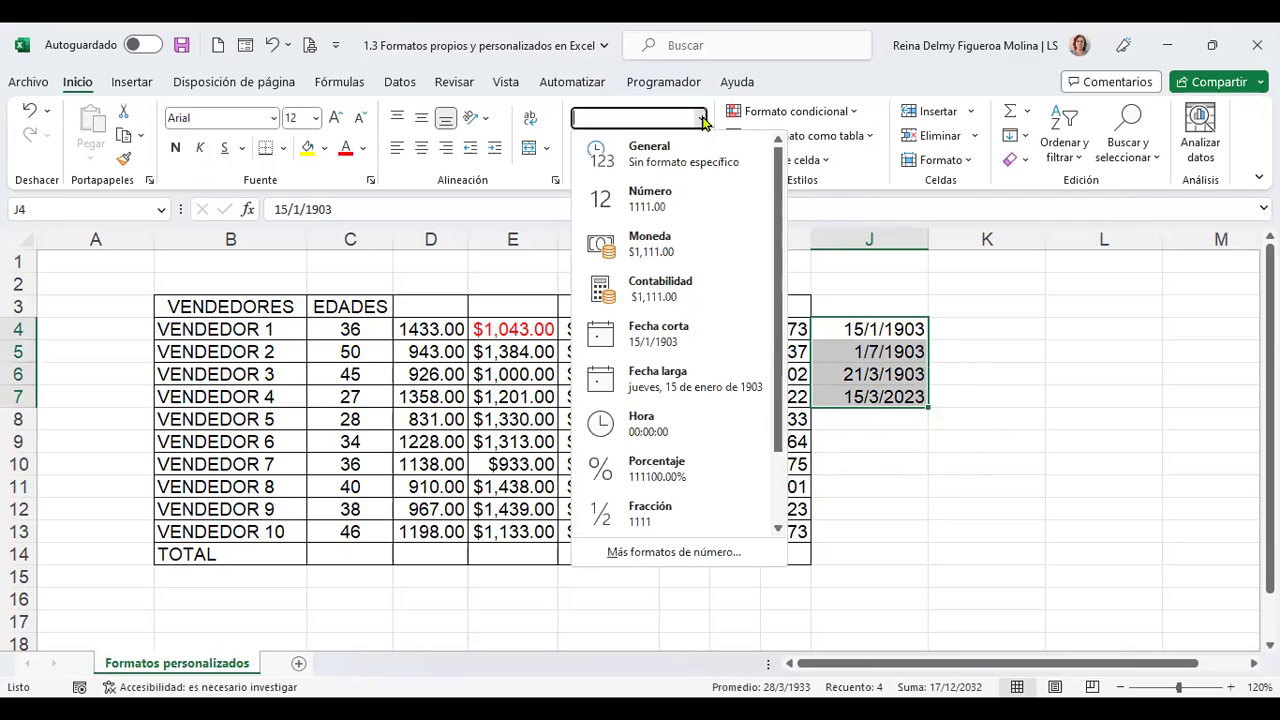
{"action": "left_click", "coordinate": [708, 380]}
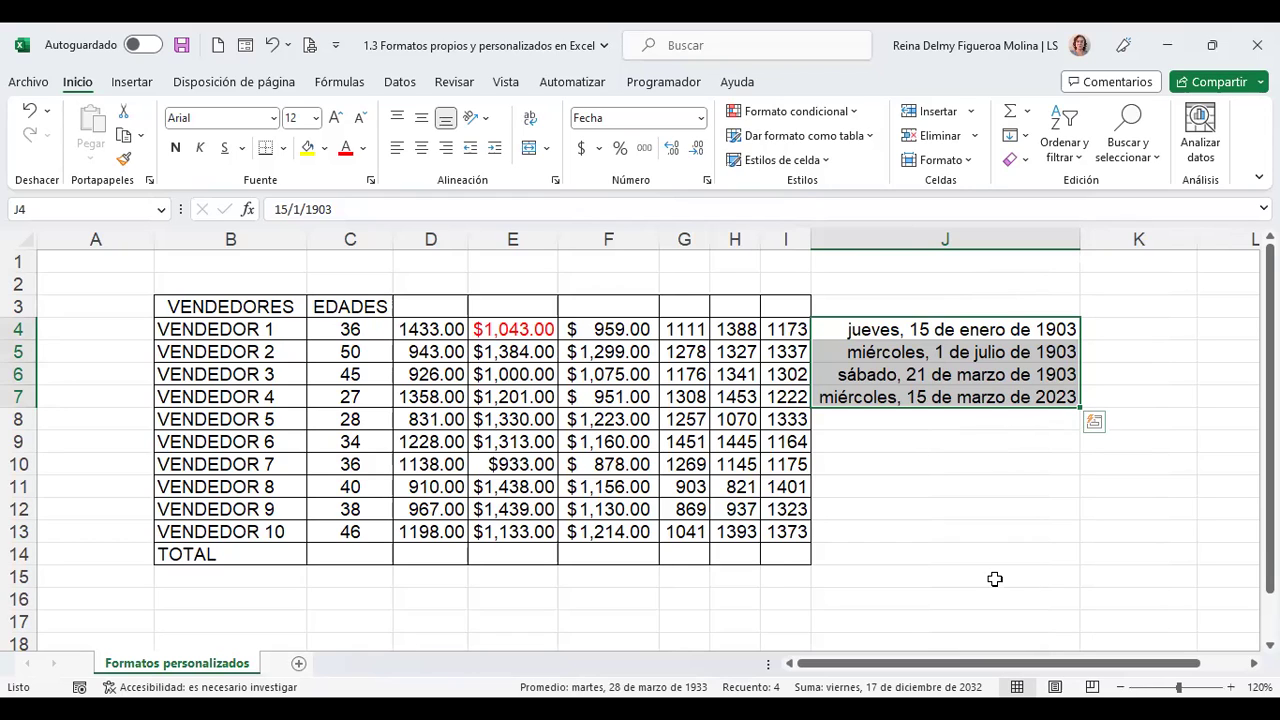
{"action": "left_click", "coordinate": [700, 118]}
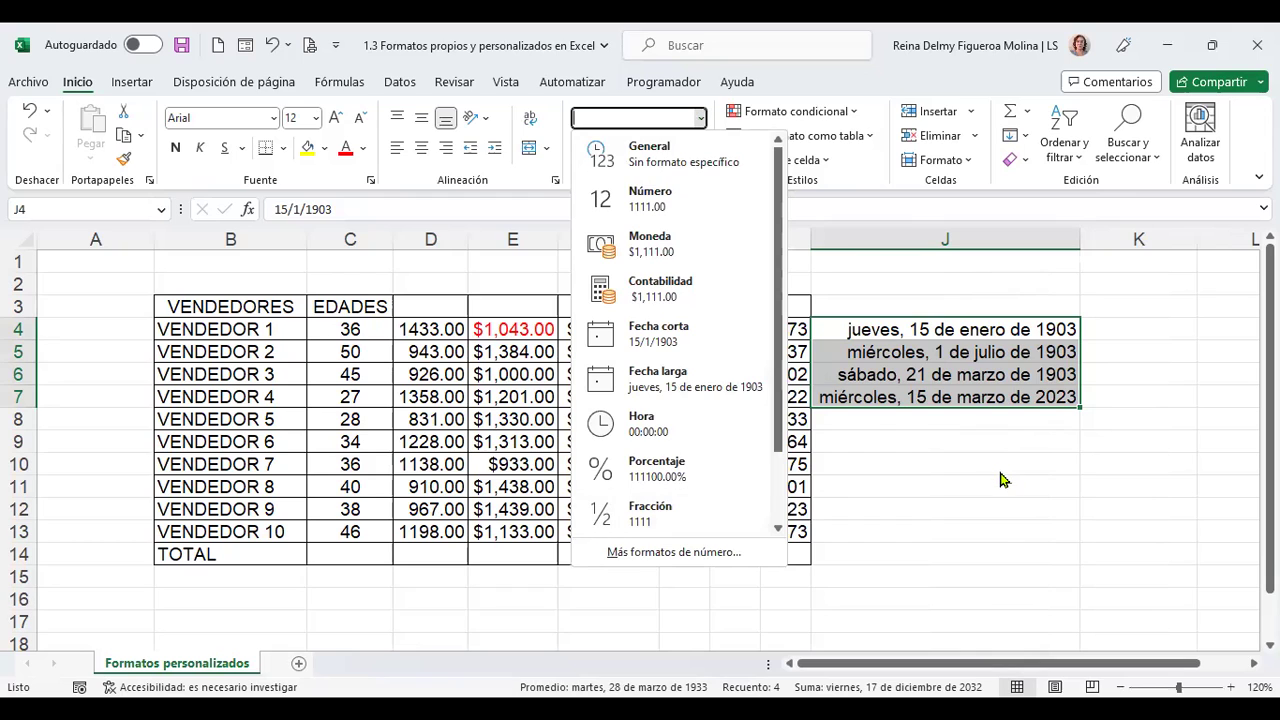
{"action": "key", "text": "Escape"}
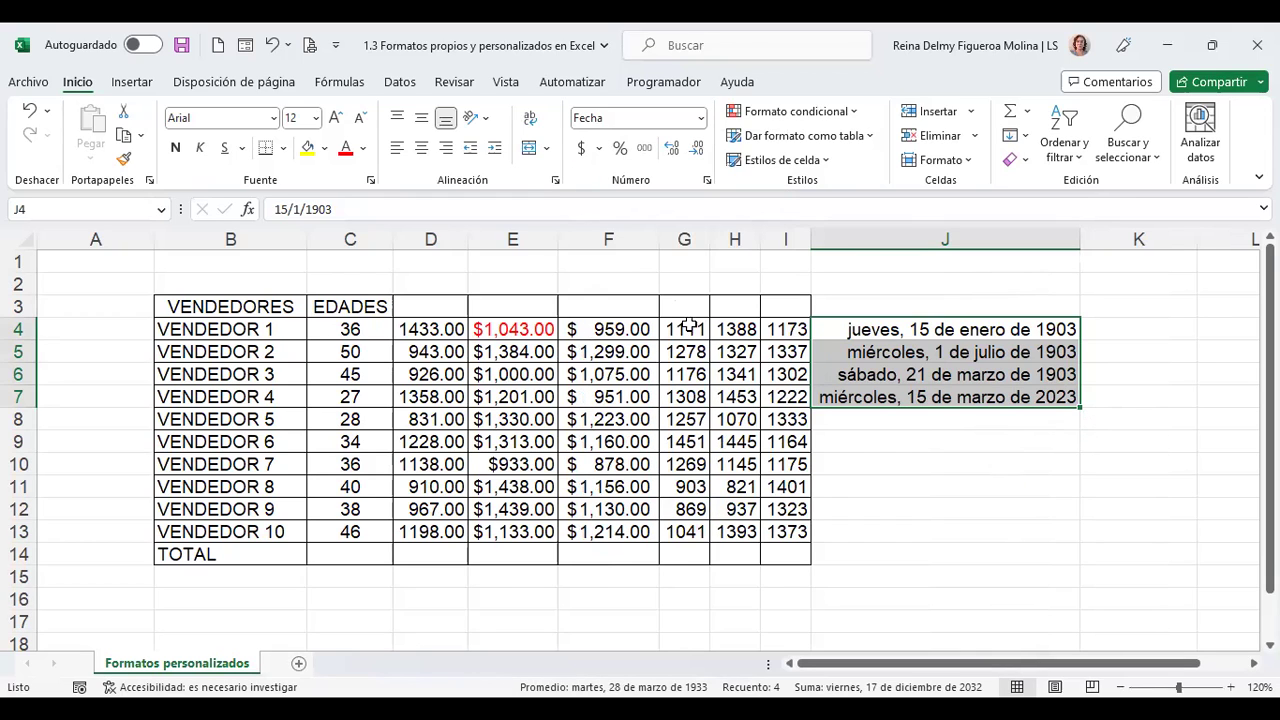
{"action": "left_click_drag", "start_coordinate": [684, 329], "coordinate": [683, 530]}
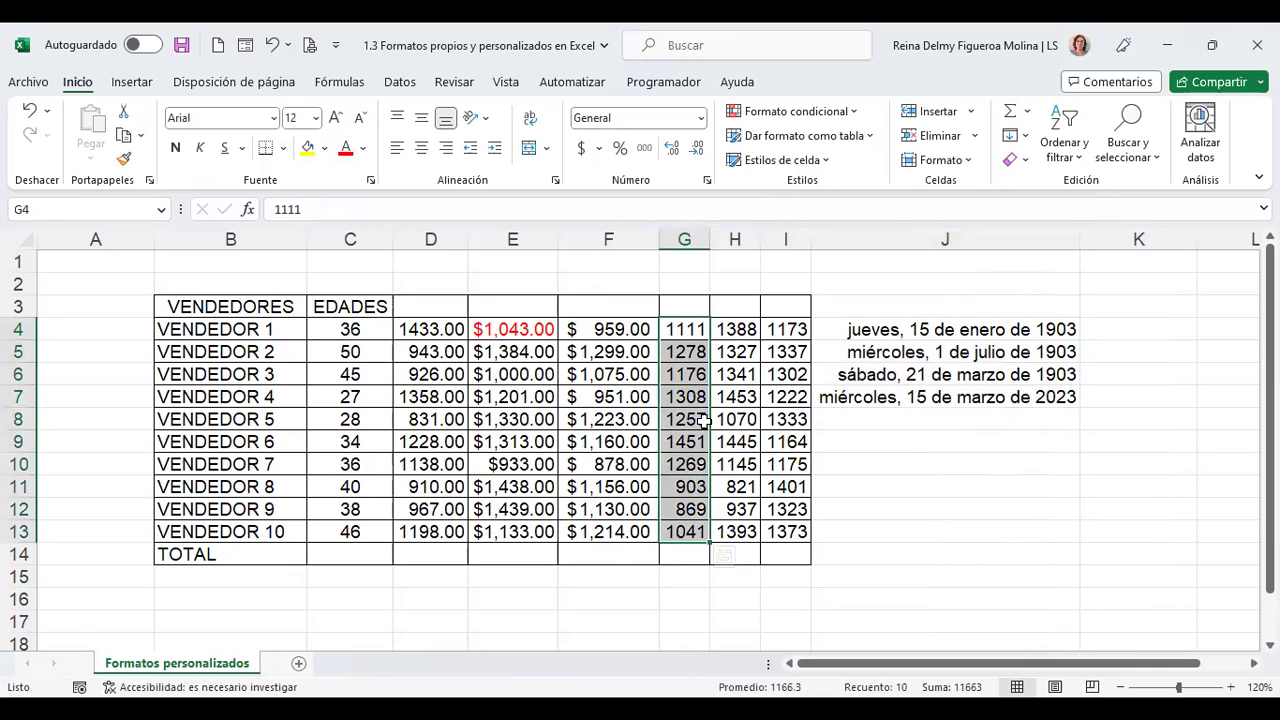
{"action": "left_click", "coordinate": [699, 118]}
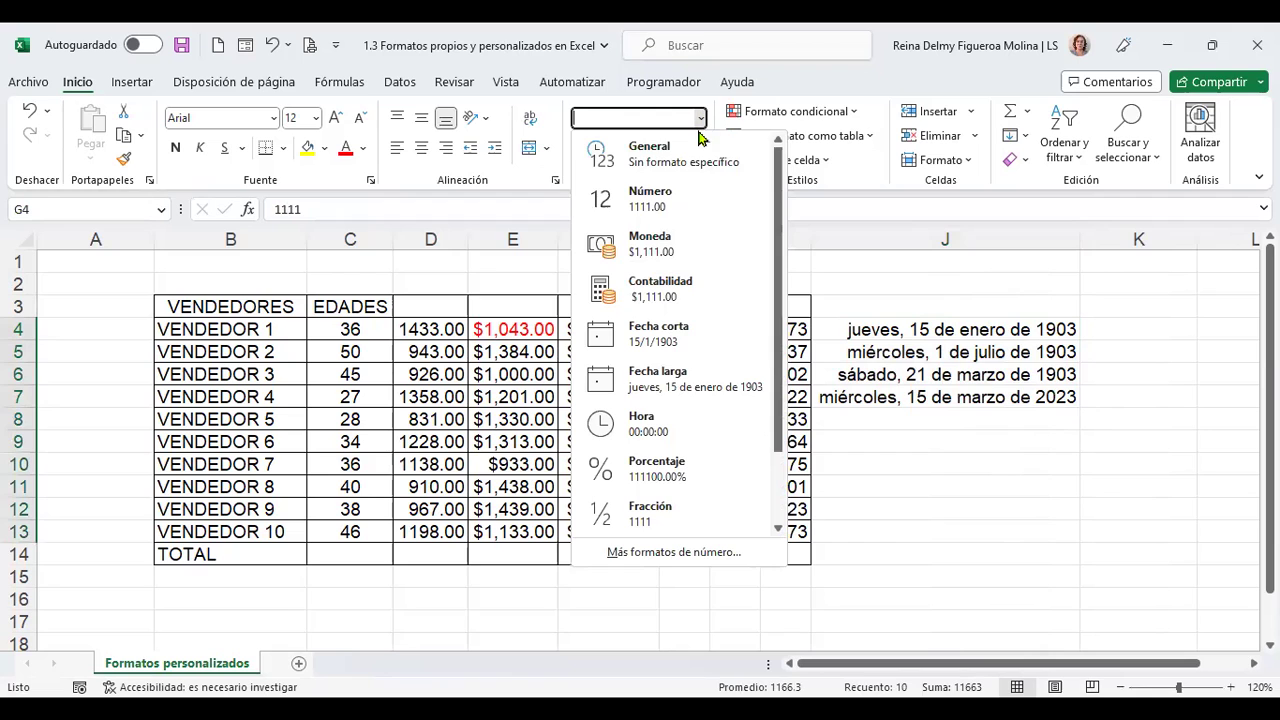
{"action": "left_click", "coordinate": [673, 425]}
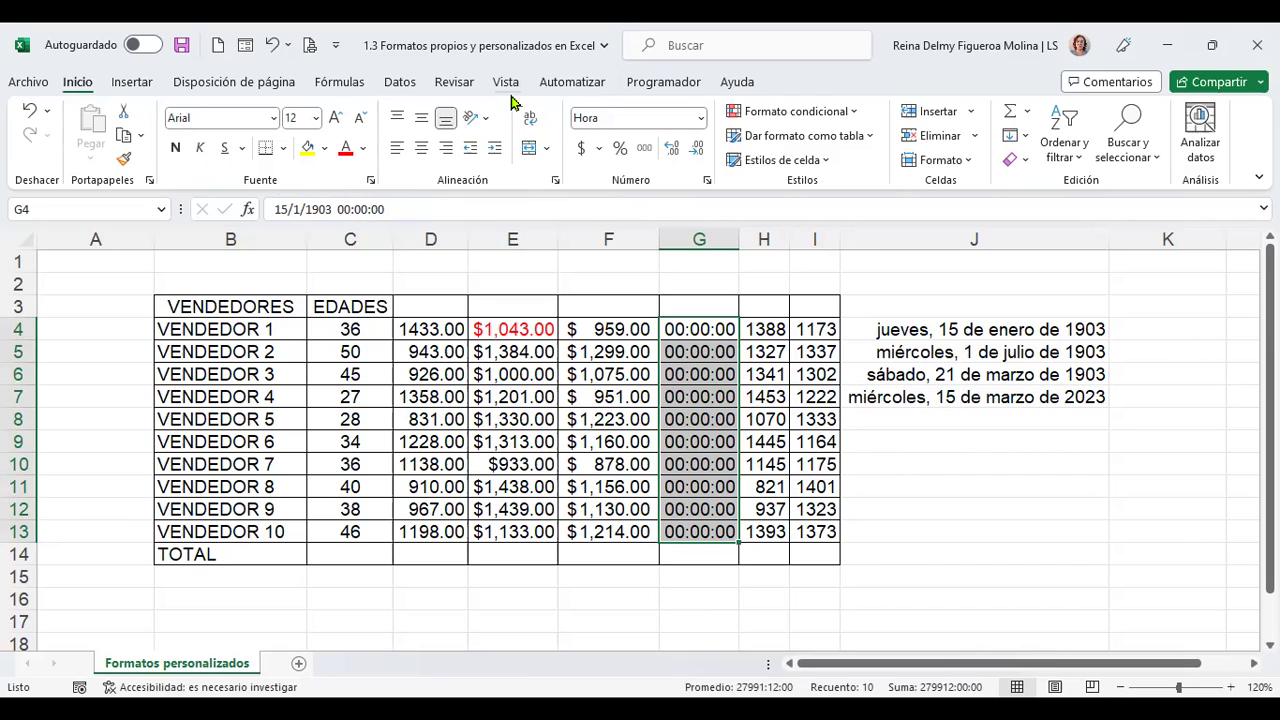
{"action": "key", "text": "ctrl+v"}
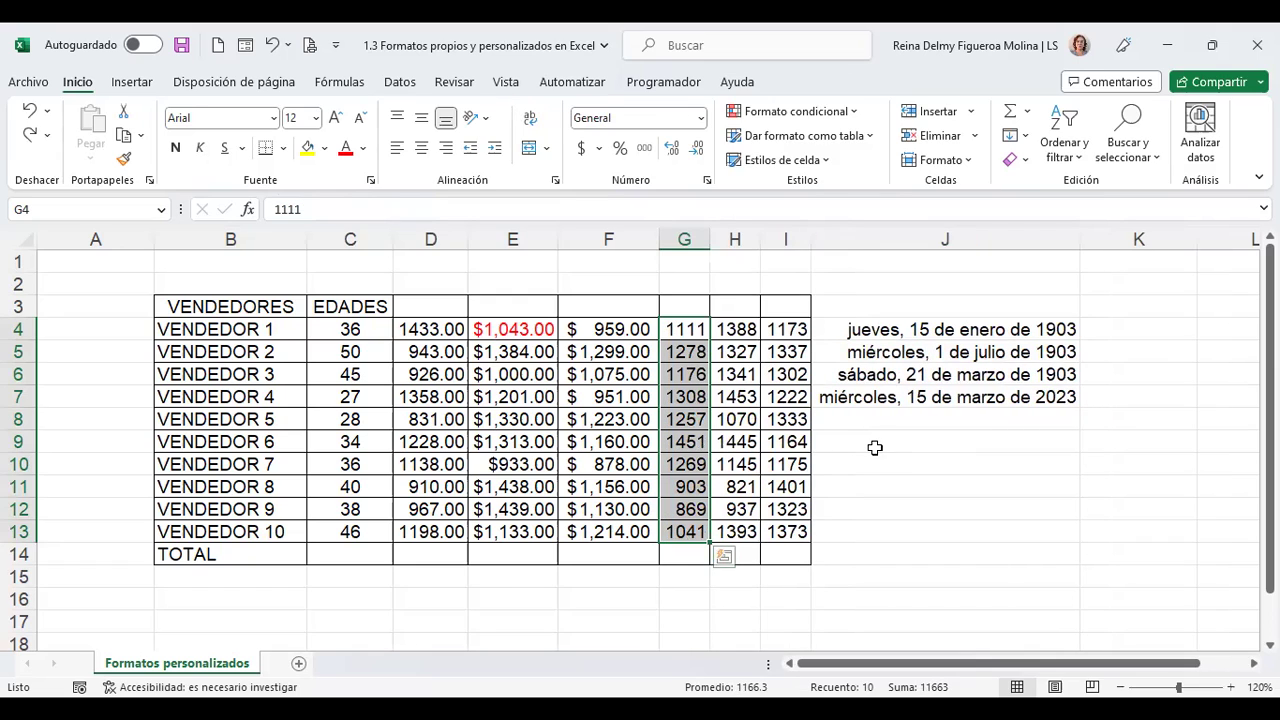
{"action": "left_click", "coordinate": [917, 423]}
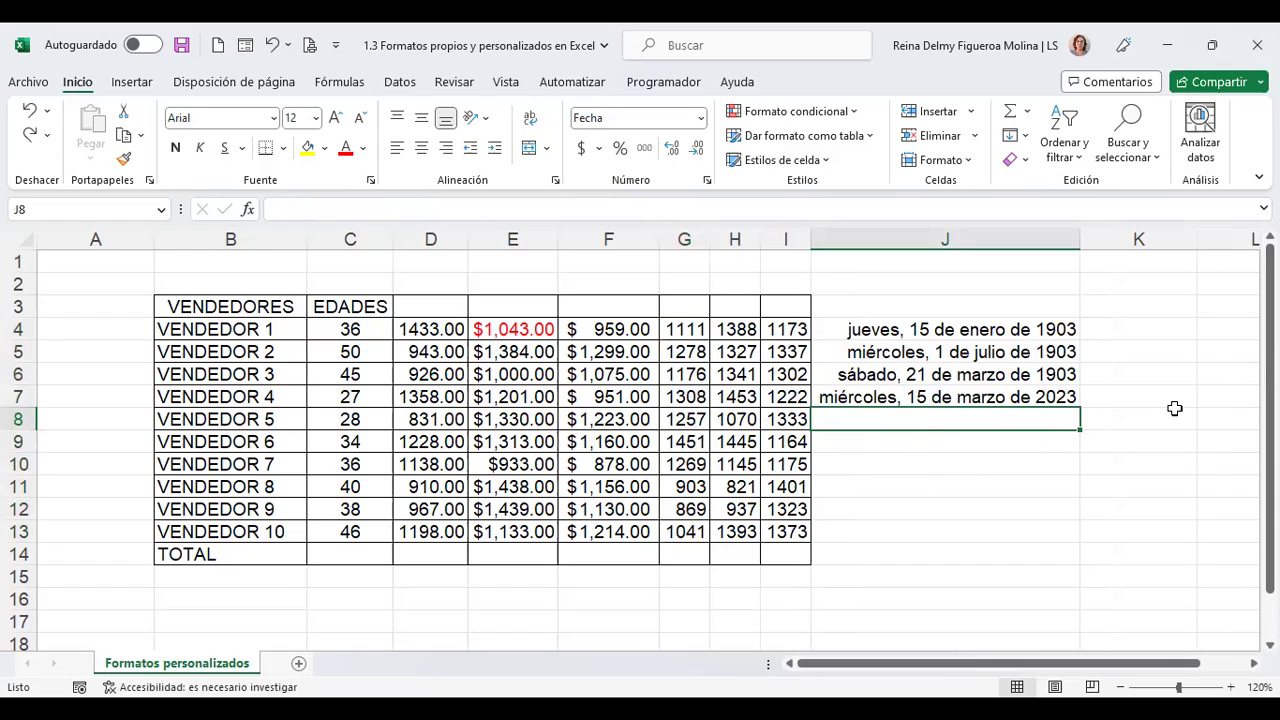
- Enter the times 12:57 in J8 and 14:51 in J9
{"action": "type", "text": "12:57"}
{"action": "key", "text": "Return"}
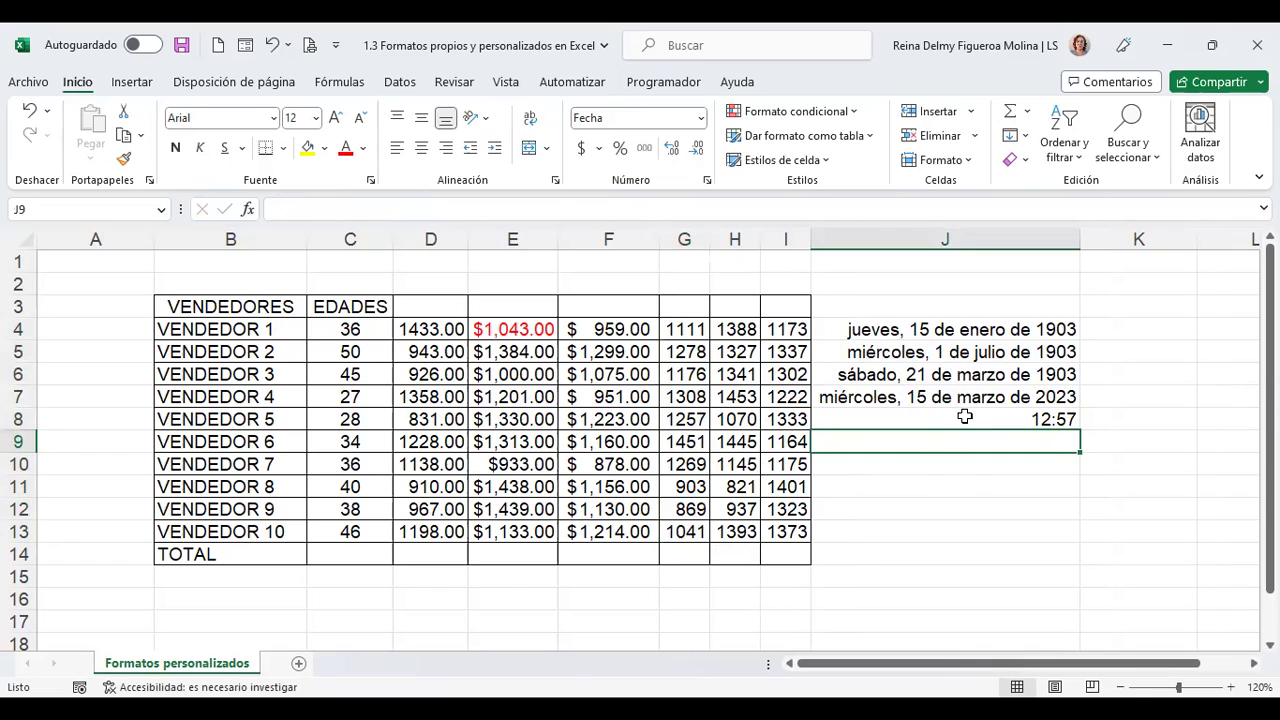
{"action": "type", "text": "14:51"}
{"action": "key", "text": "Return"}
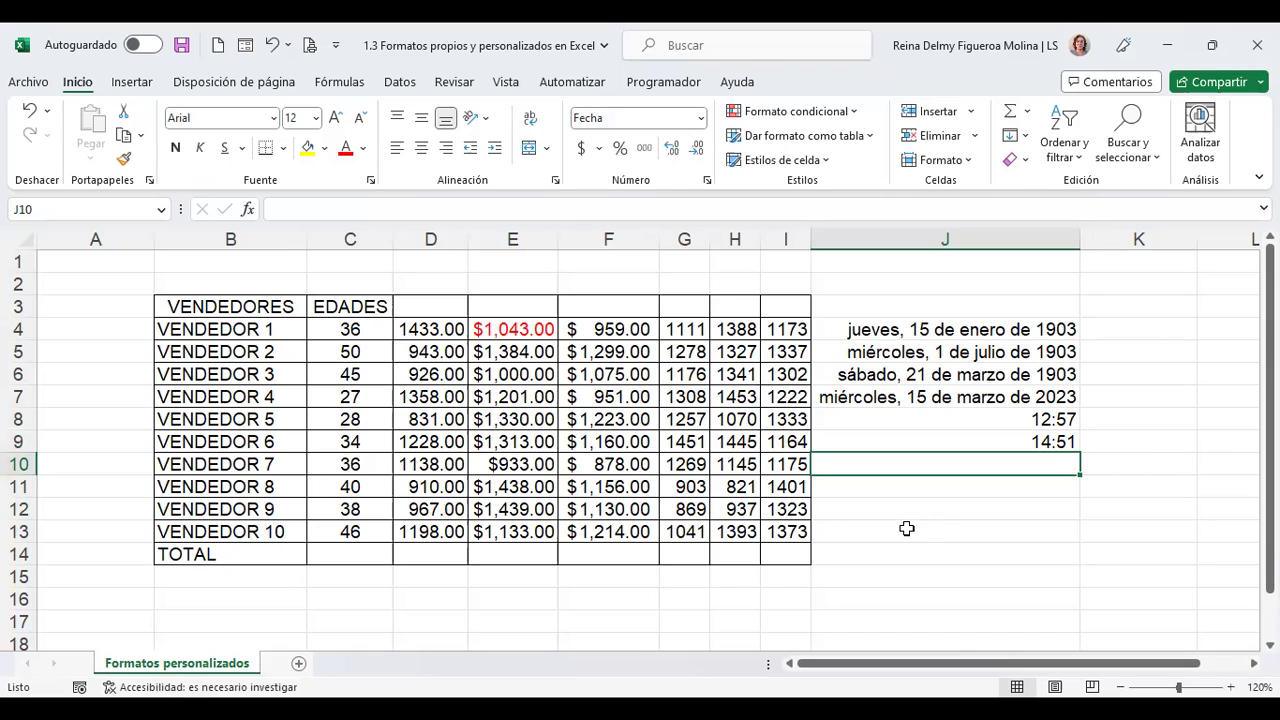
{"action": "left_click", "coordinate": [701, 118]}
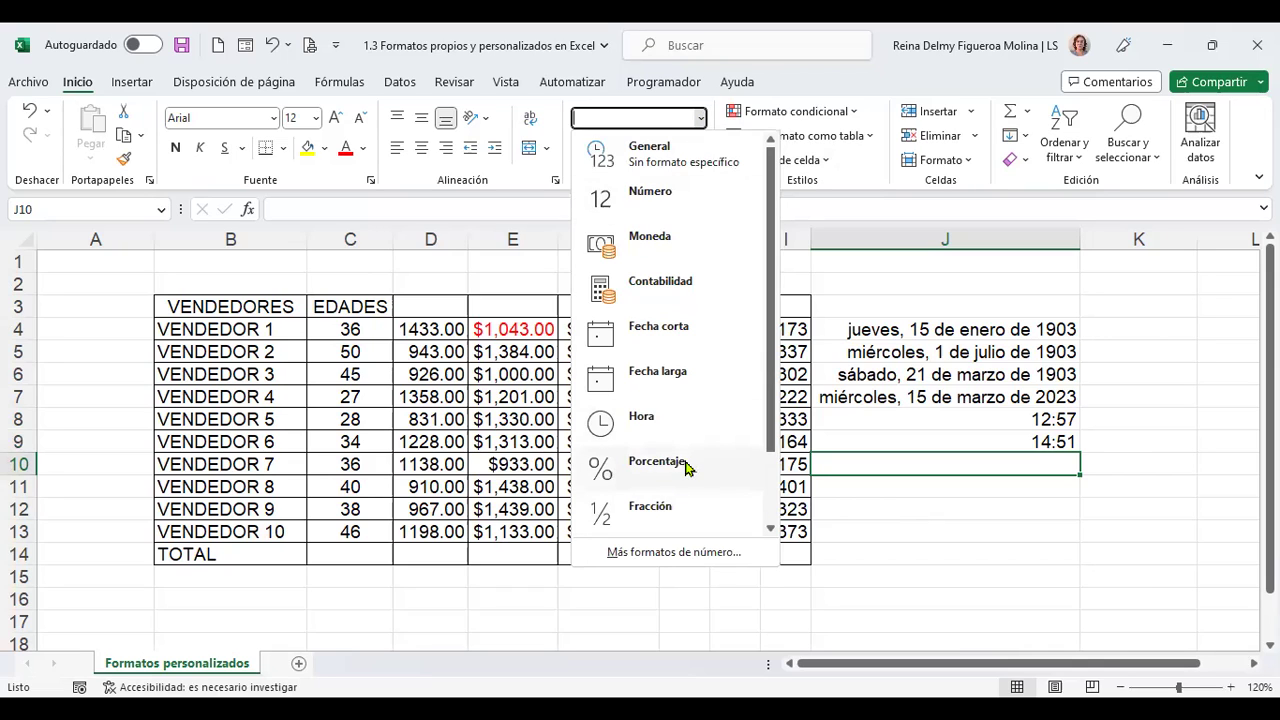
{"action": "left_click", "coordinate": [967, 532]}
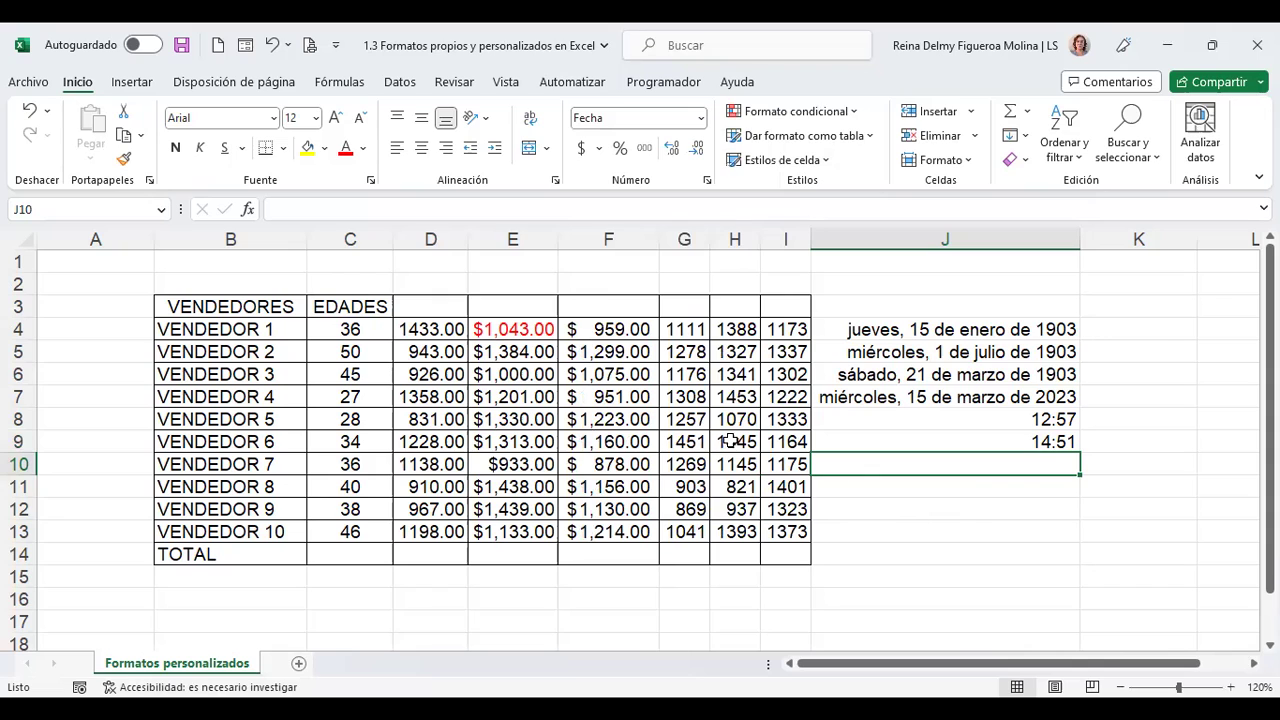
{"action": "left_click_drag", "start_coordinate": [687, 327], "coordinate": [686, 530]}
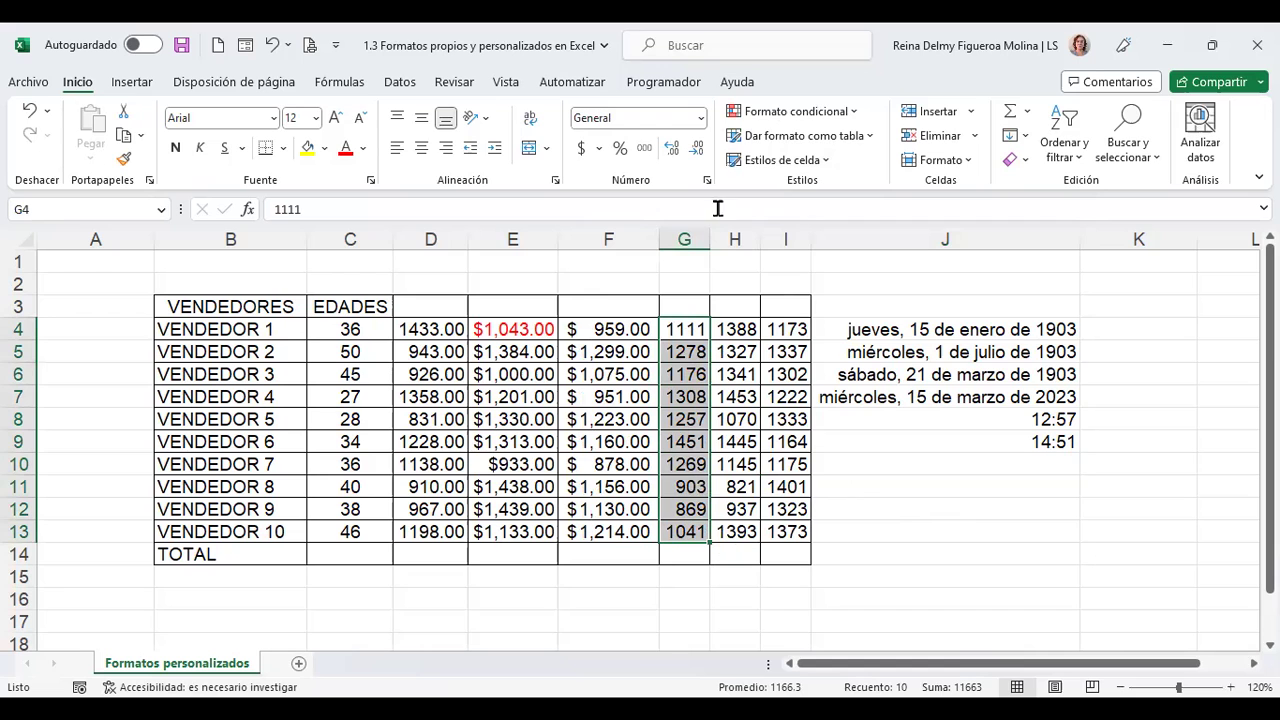
{"action": "left_click", "coordinate": [700, 120]}
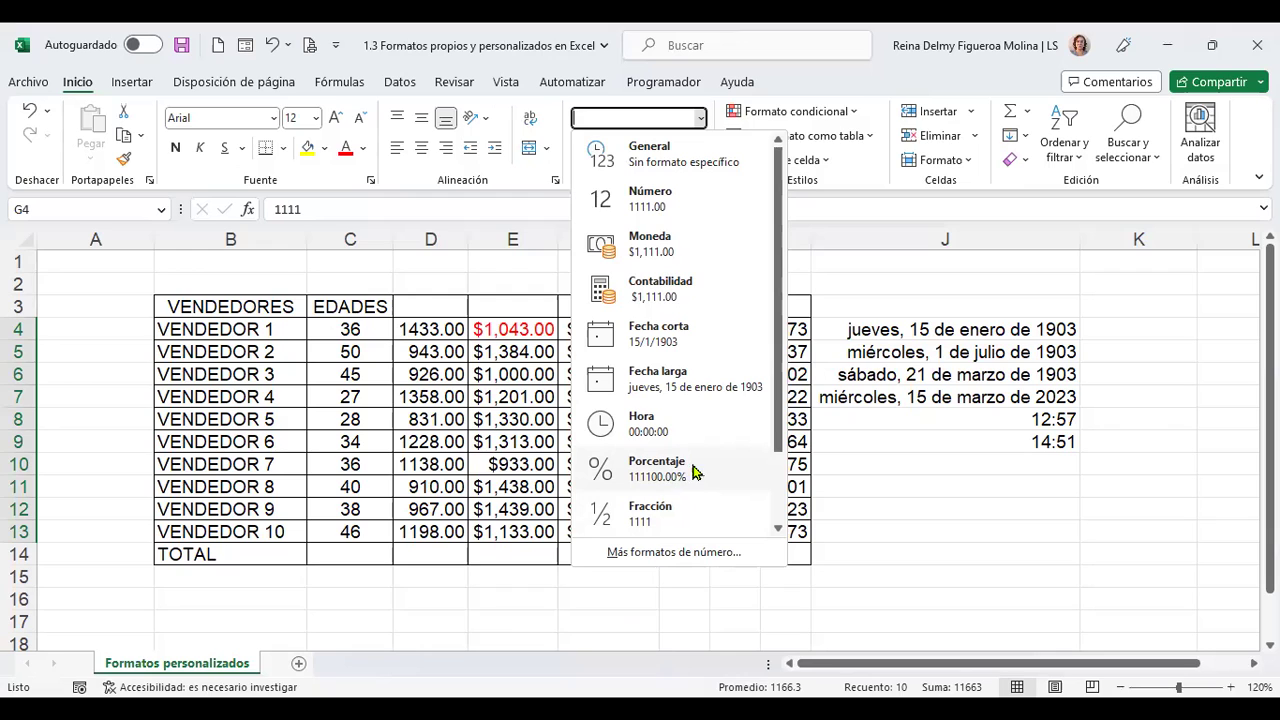
{"action": "left_click", "coordinate": [910, 470]}
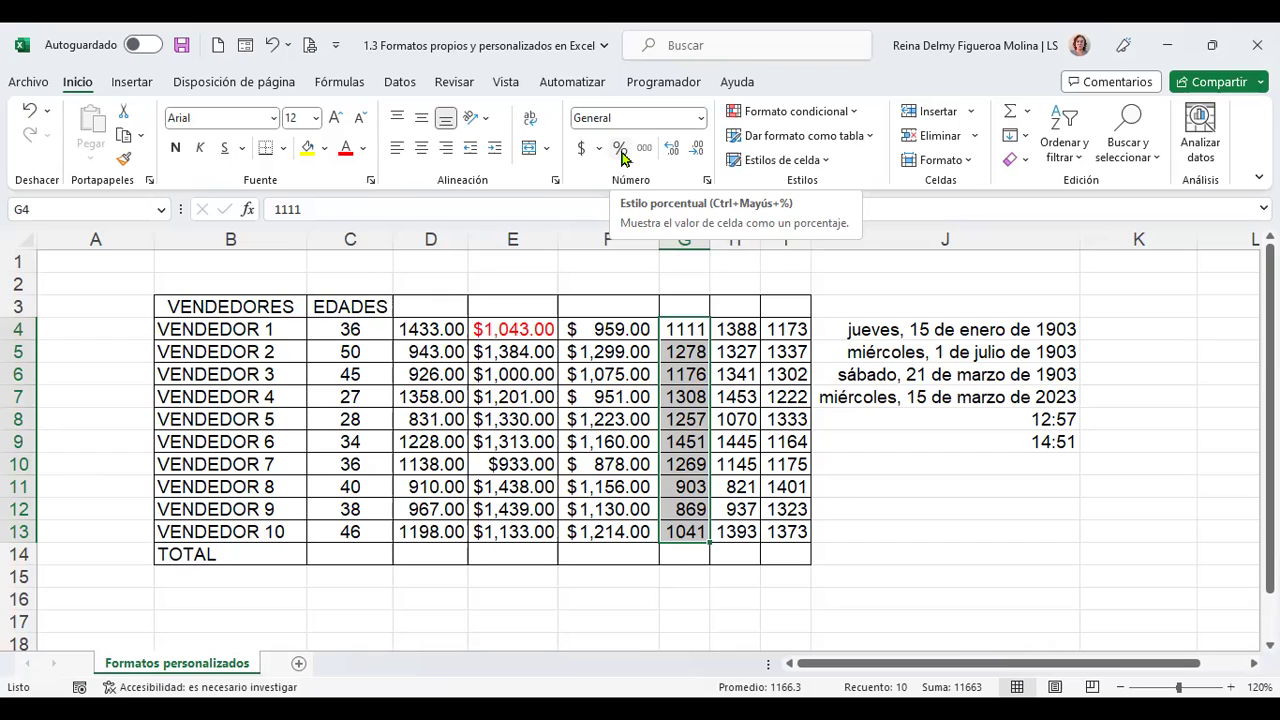
{"action": "left_click", "coordinate": [700, 118]}
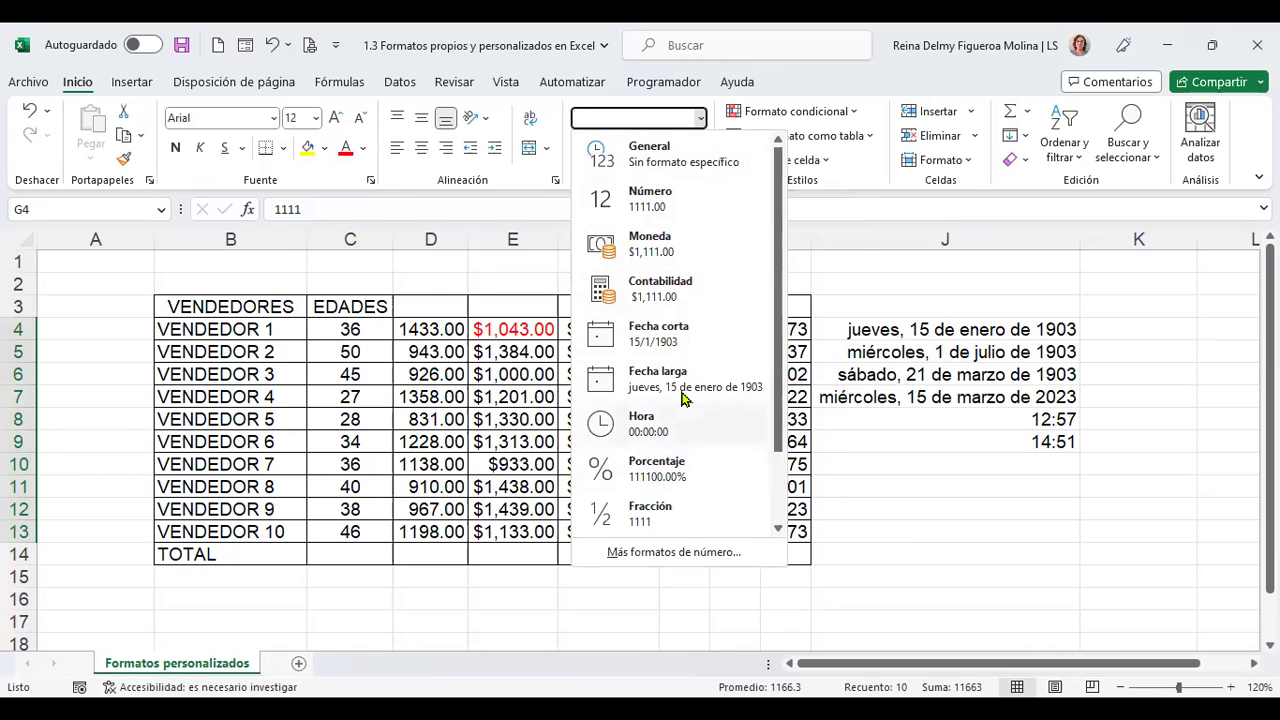
{"action": "left_click", "coordinate": [702, 118]}
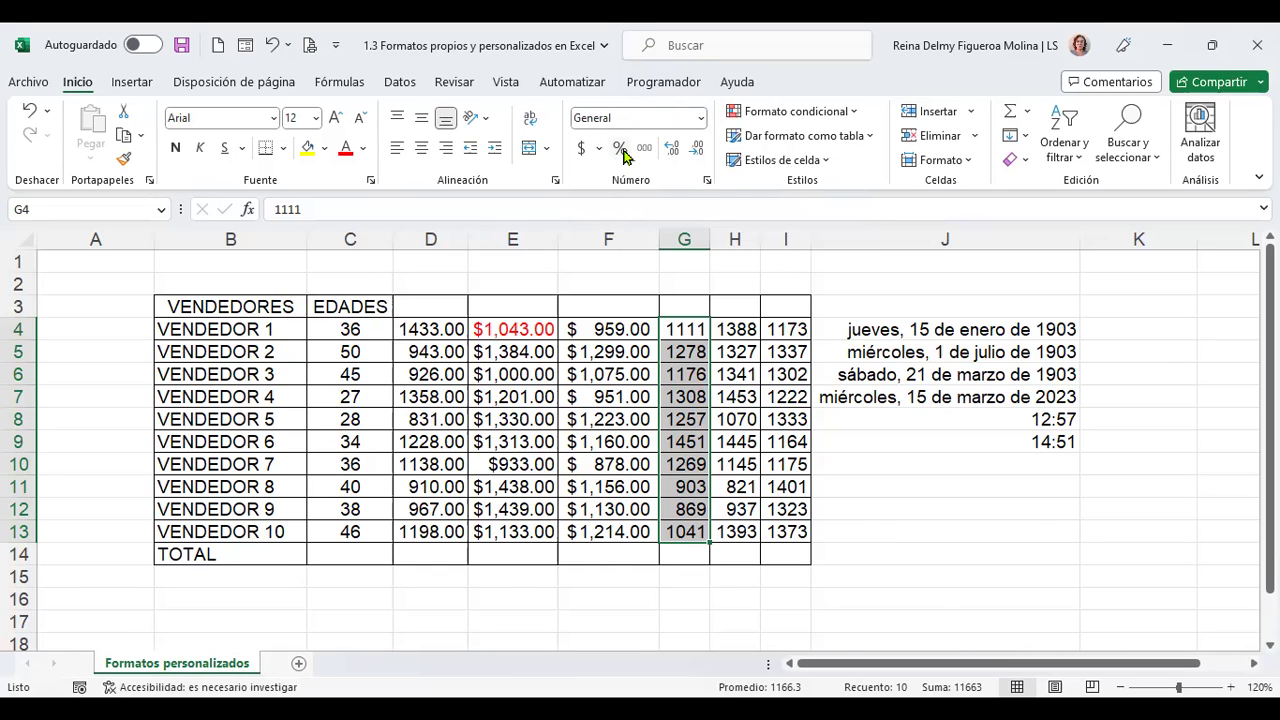
{"action": "left_click", "coordinate": [621, 150]}
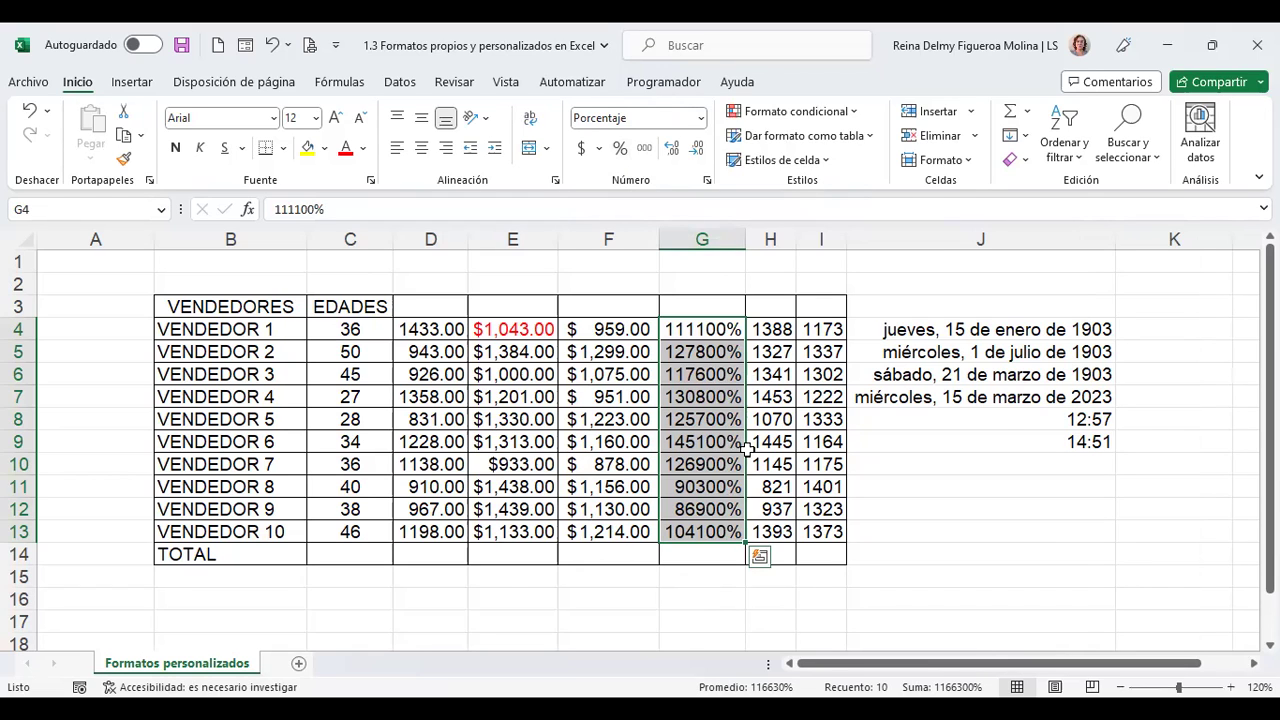
{"action": "key", "text": "ctrl+z"}
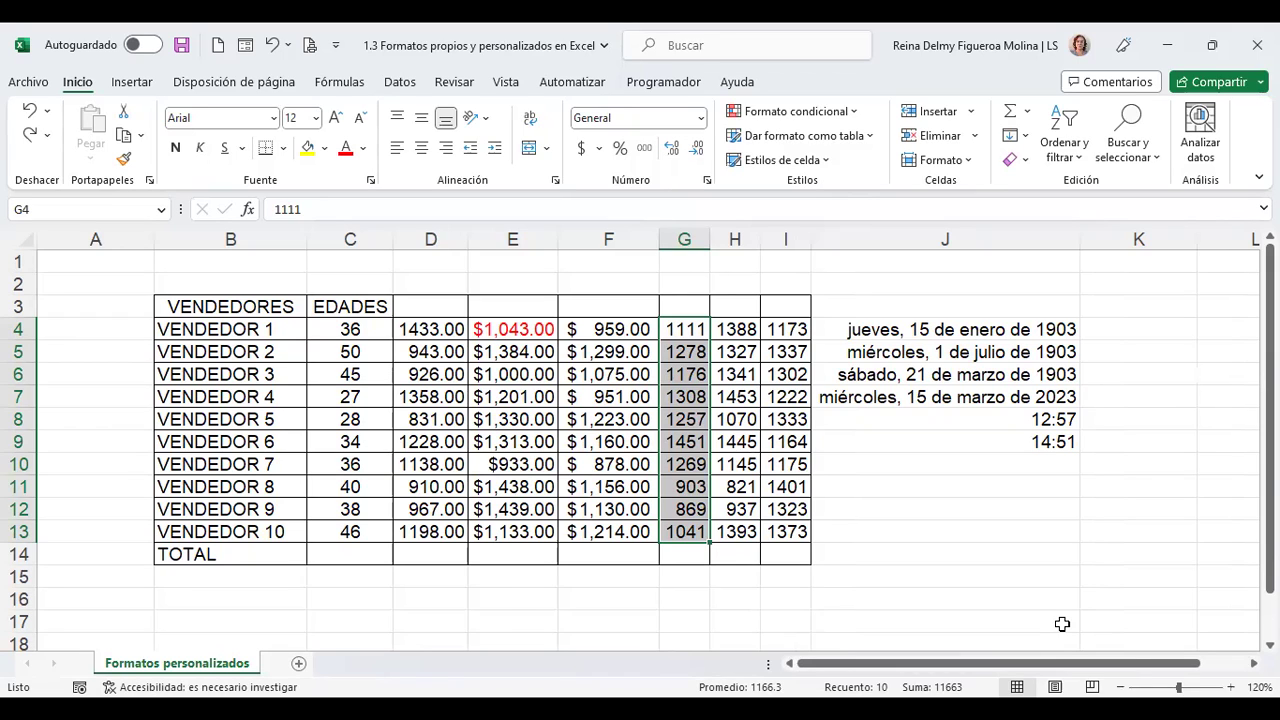
- Enter 11.11 in G4, try Percent Style on it, then undo the formatting
{"action": "left_click", "coordinate": [692, 333]}
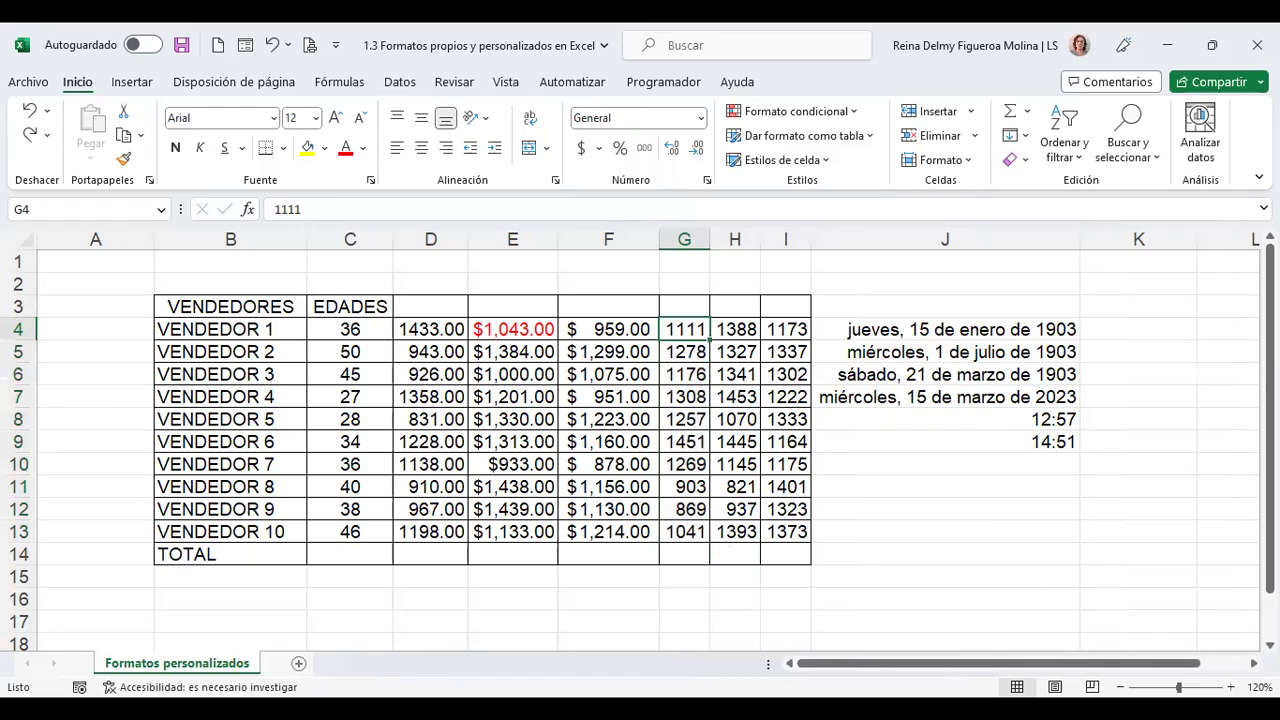
{"action": "type", "text": "11.11"}
{"action": "key", "text": "Return"}
{"action": "key", "text": "Up"}
{"action": "left_click", "coordinate": [619, 150]}
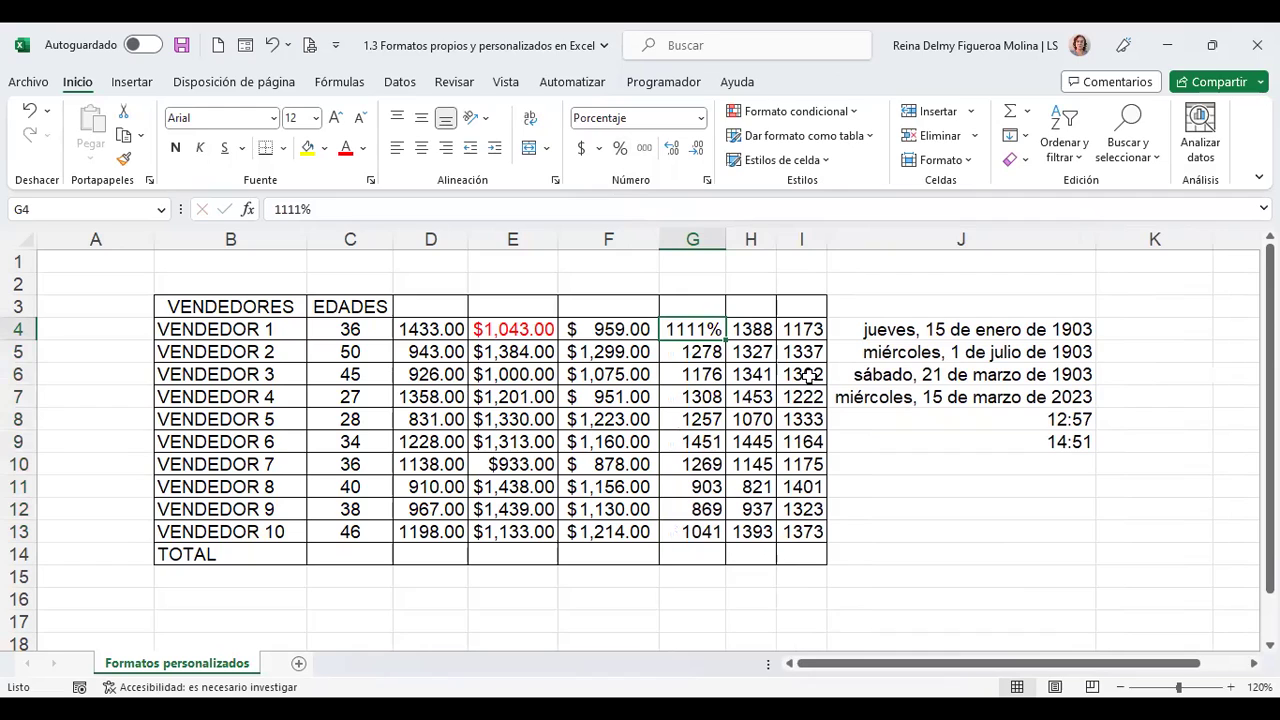
{"action": "key", "text": "ctrl+z"}
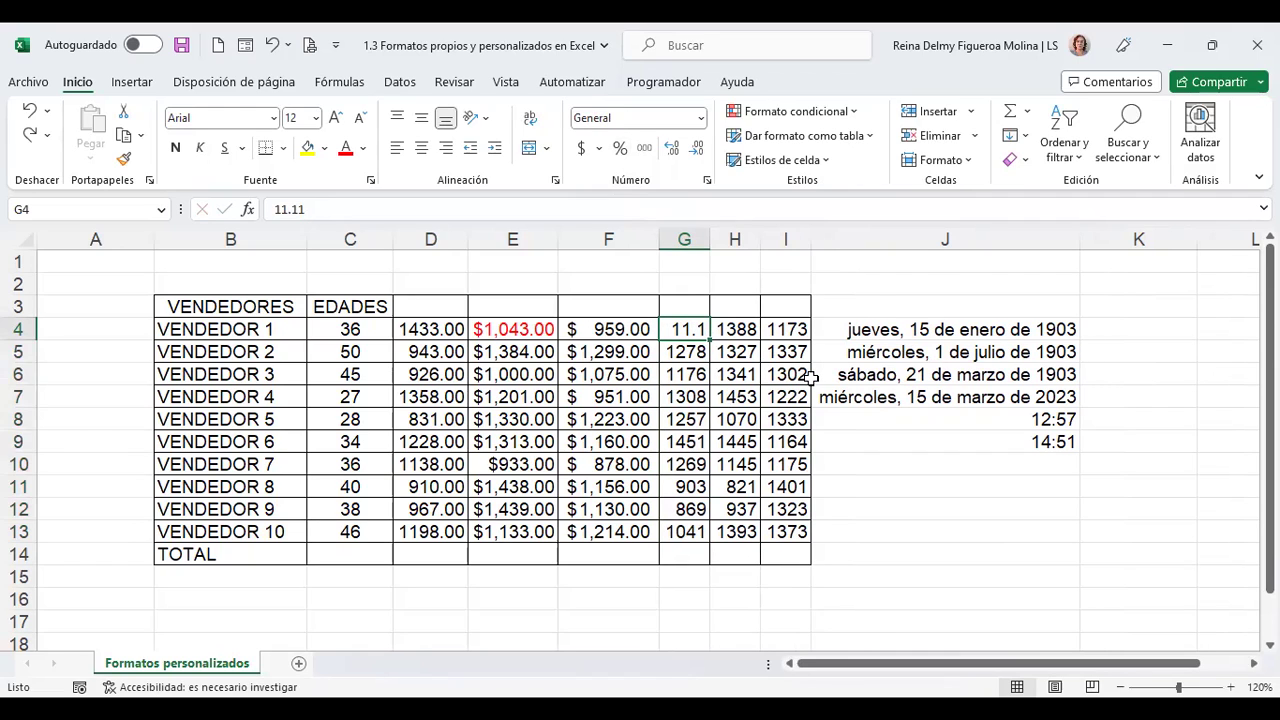
- Try 1.11 in G4 with Percent Style and undo it, then enter 0.11 in G4
{"action": "type", "text": "1.11"}
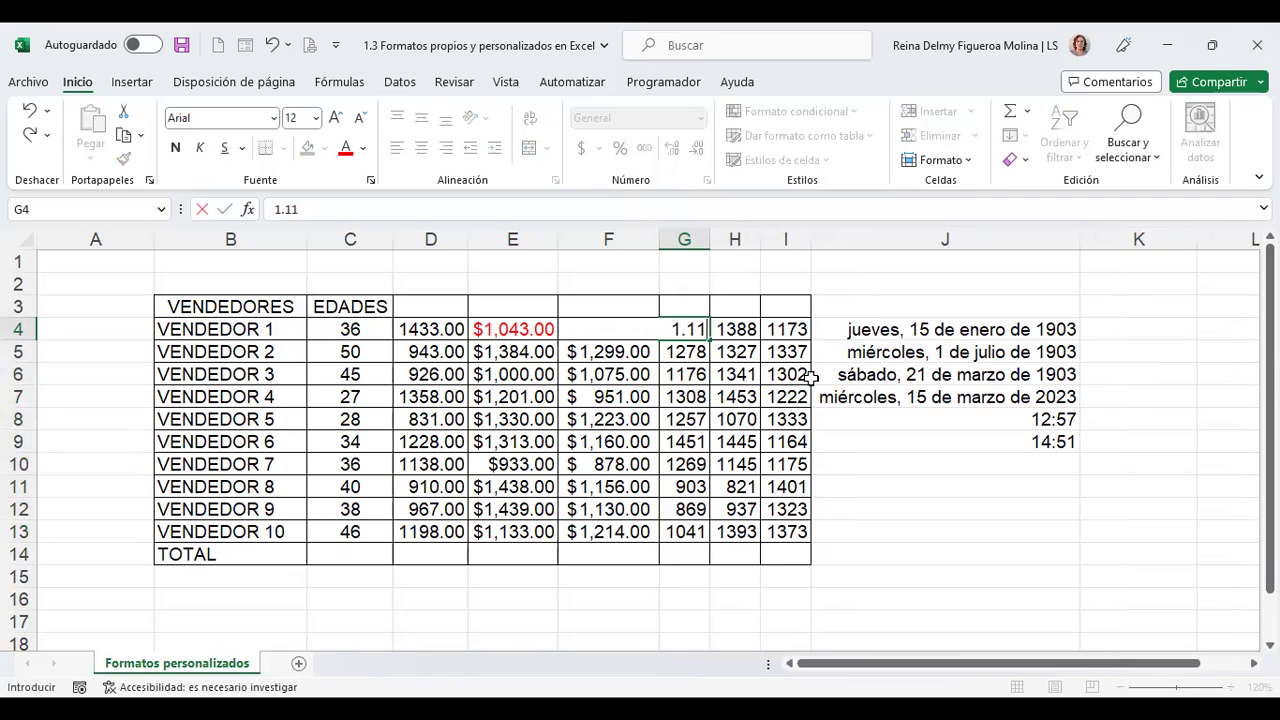
{"action": "key", "text": "Return"}
{"action": "key", "text": "Up"}
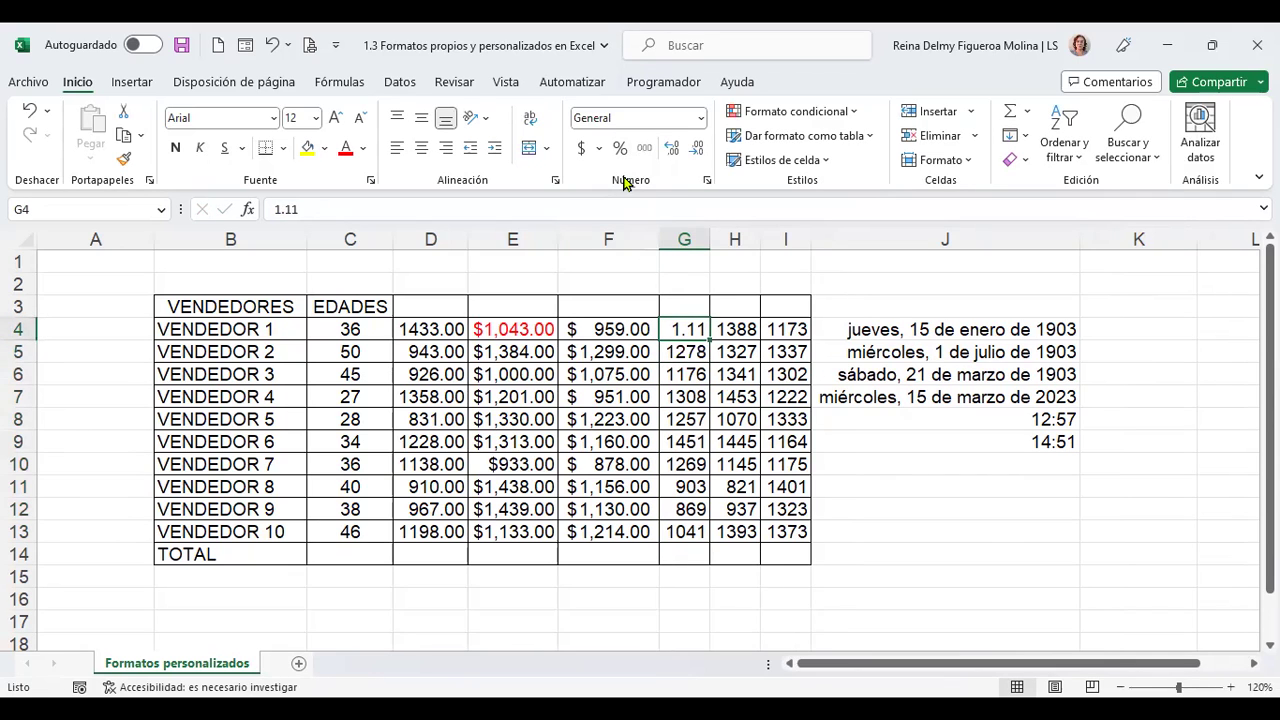
{"action": "left_click", "coordinate": [619, 150]}
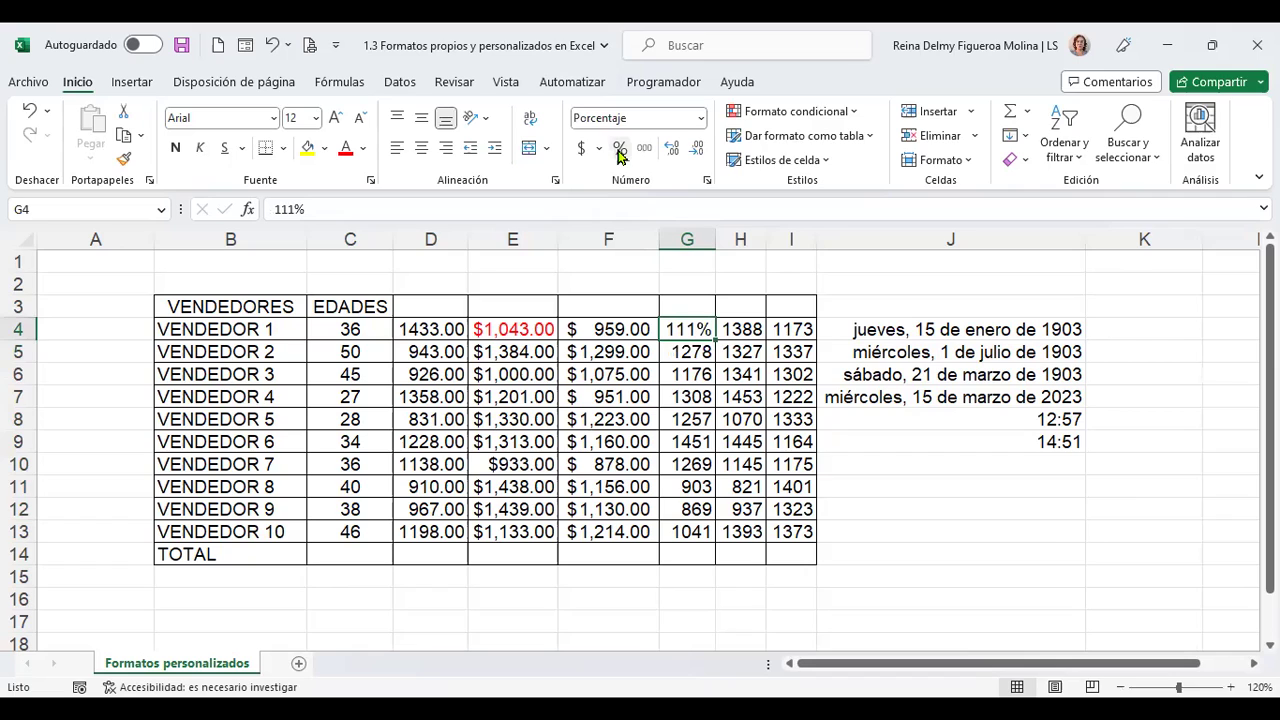
{"action": "key", "text": "ctrl+z"}
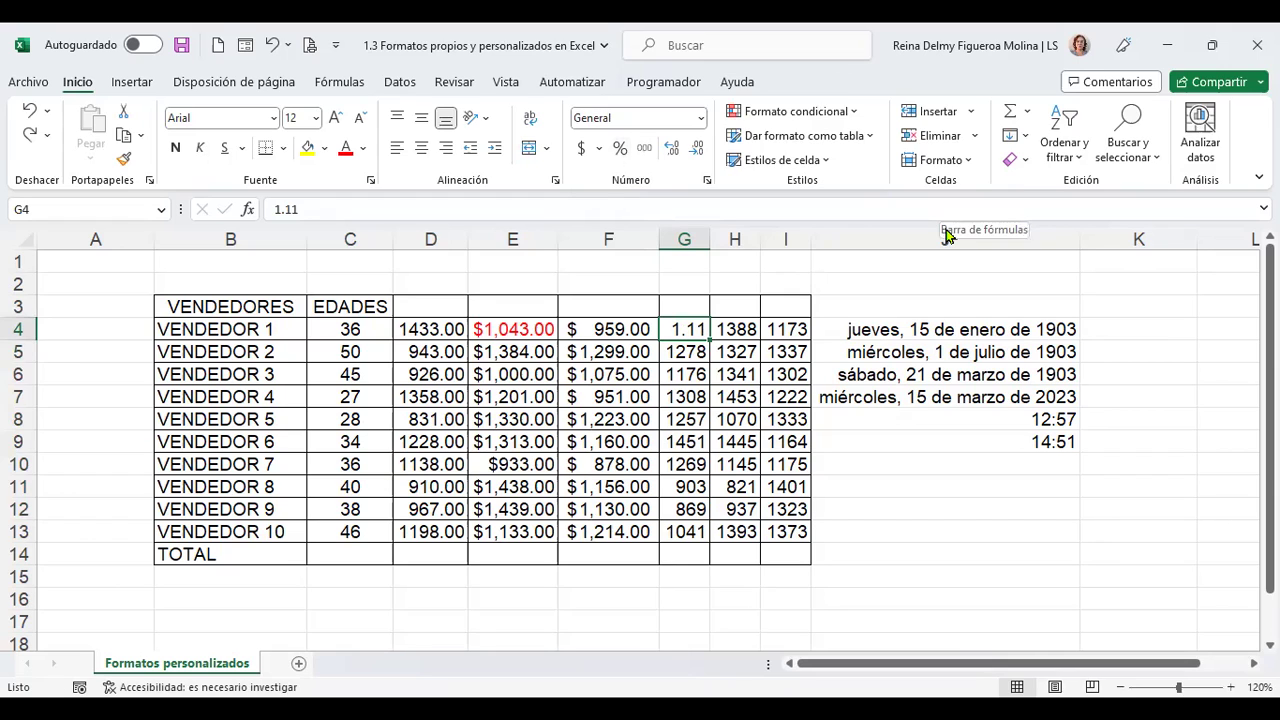
{"action": "type", "text": "0.11"}
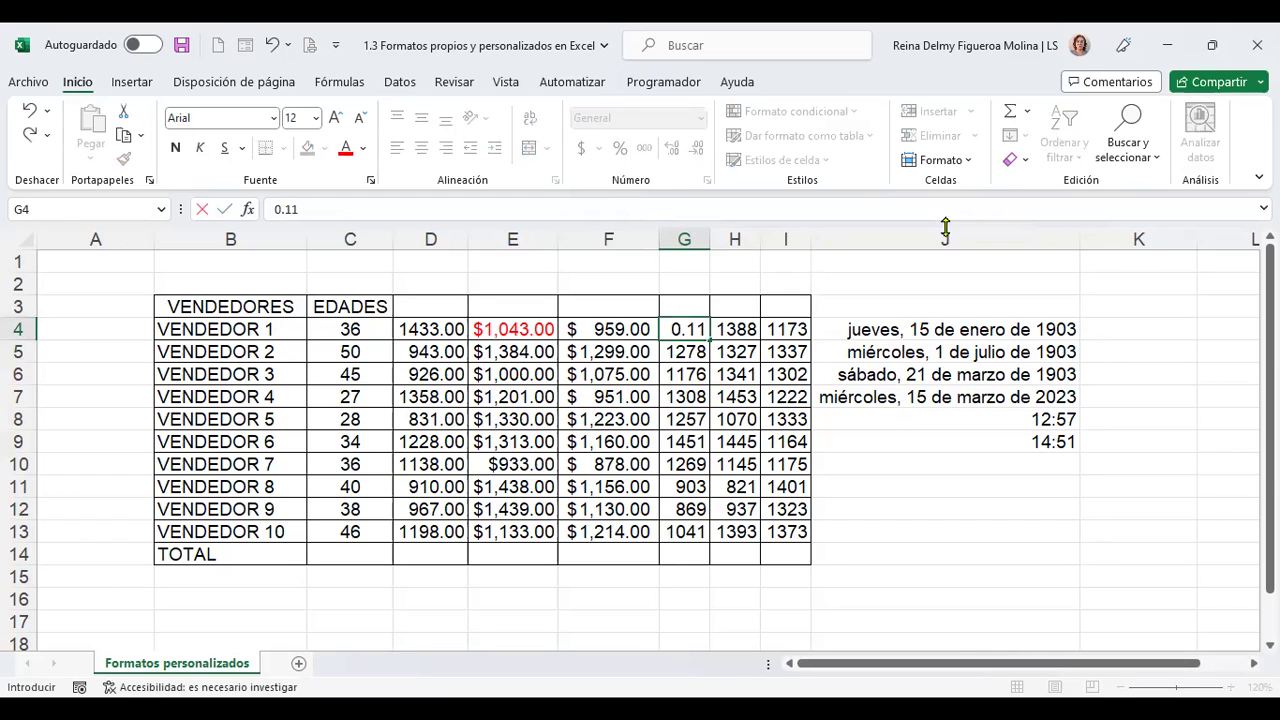
{"action": "key", "text": "Return"}
{"action": "key", "text": "Up"}
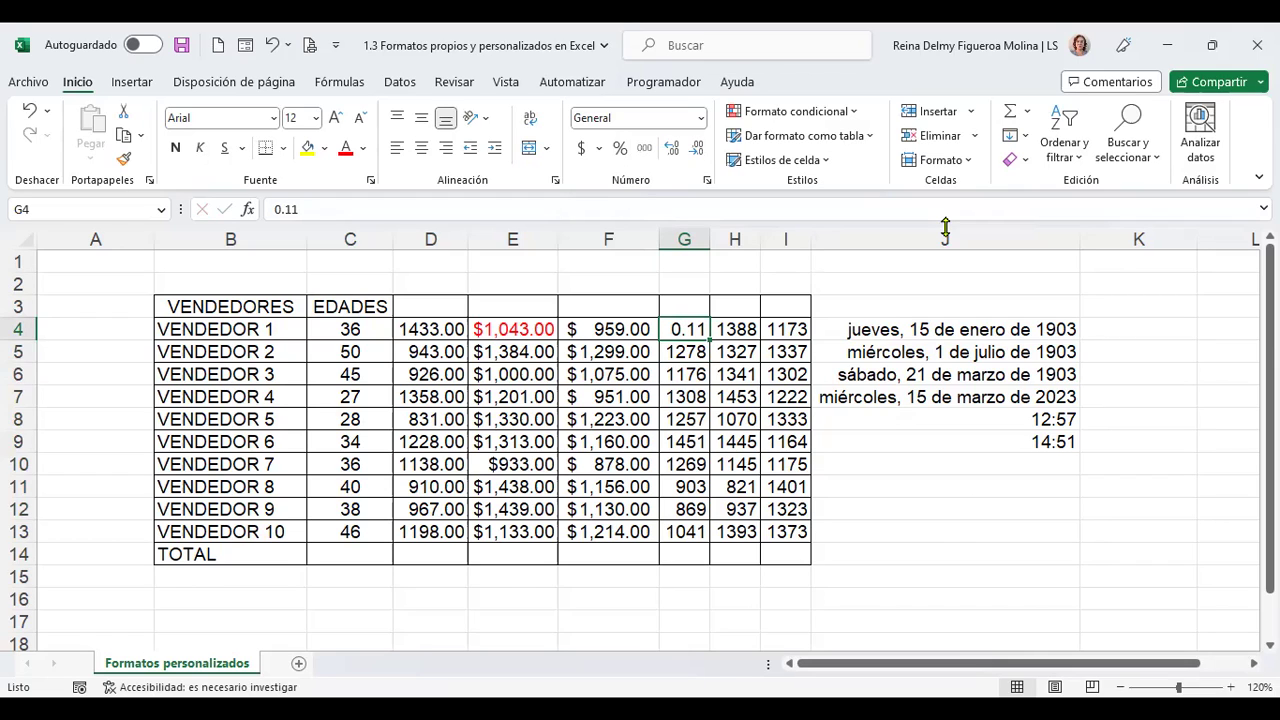
- Show G4 as 11% and enter 12.78% in cell G5
{"action": "left_click", "coordinate": [620, 148]}
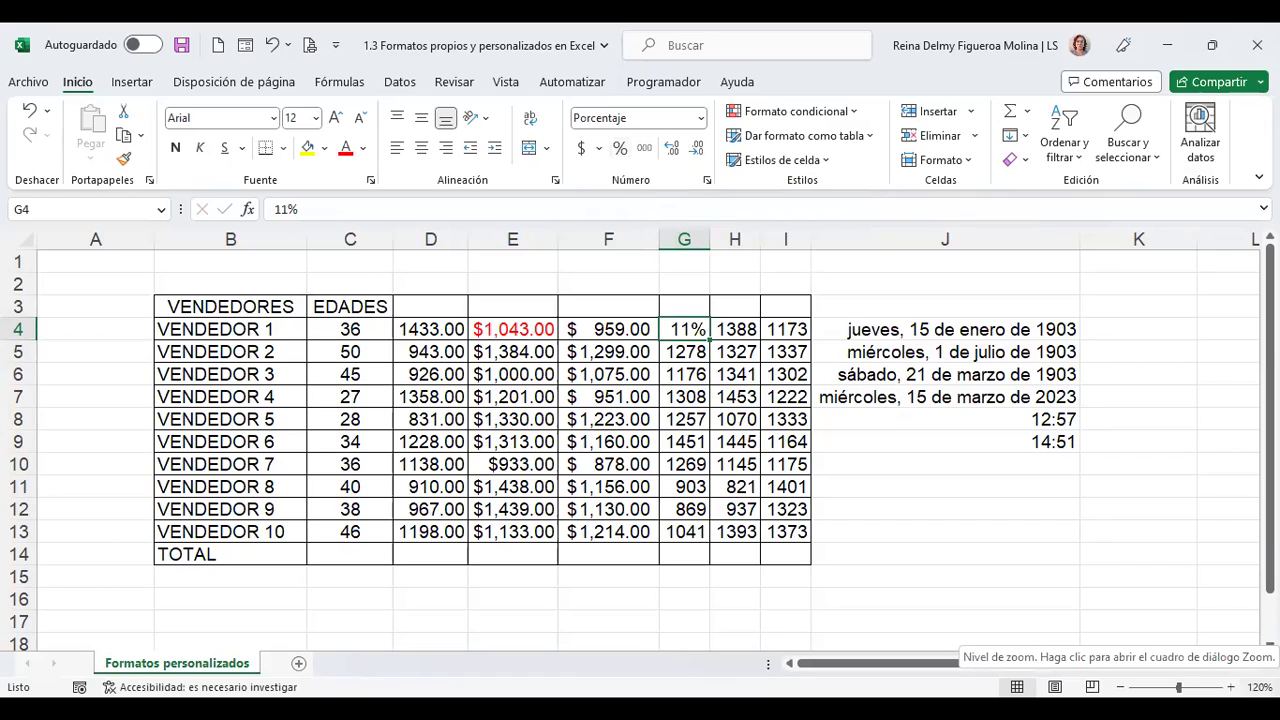
{"action": "left_click", "coordinate": [684, 352]}
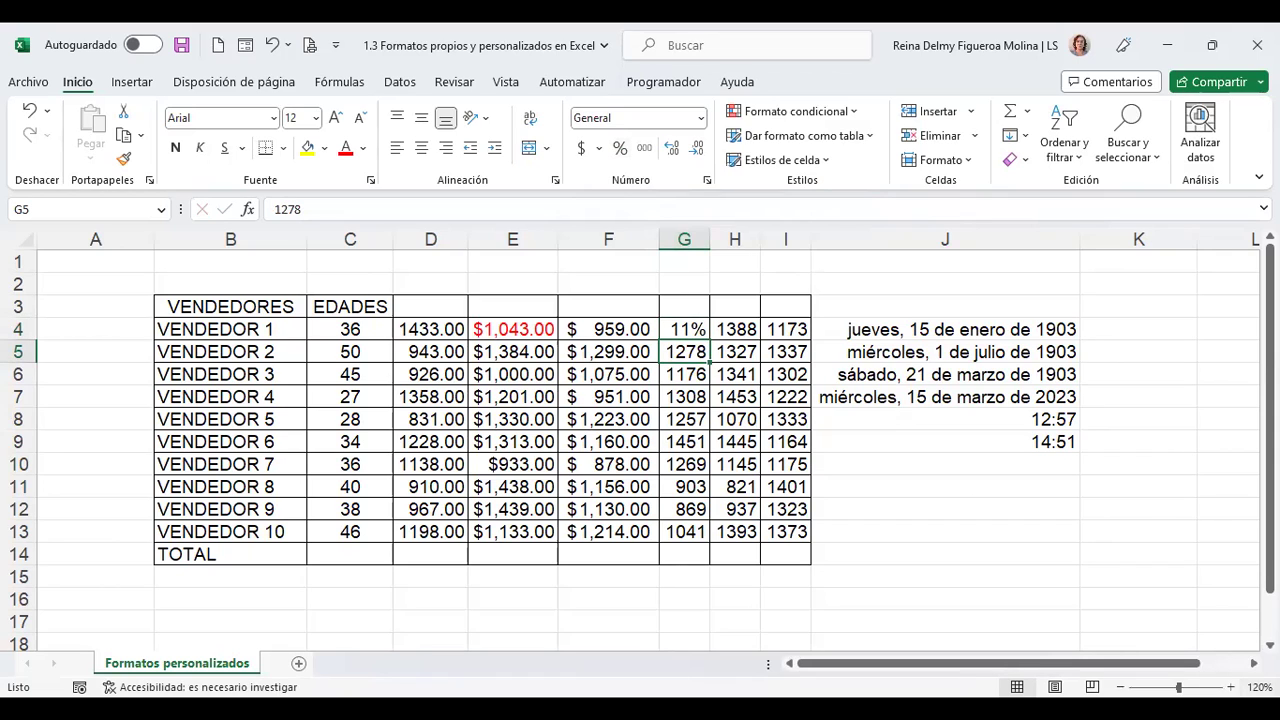
{"action": "type", "text": "12.78%"}
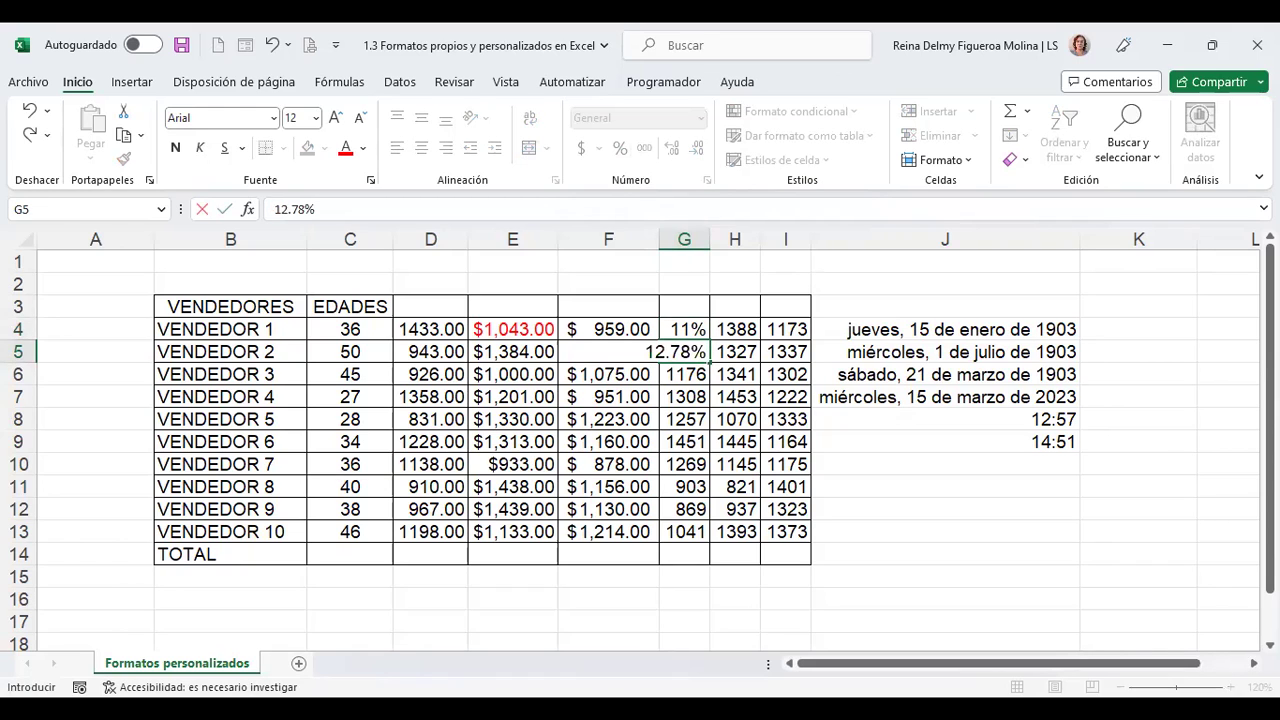
{"action": "key", "text": "Return"}
{"action": "left_click", "coordinate": [694, 352]}
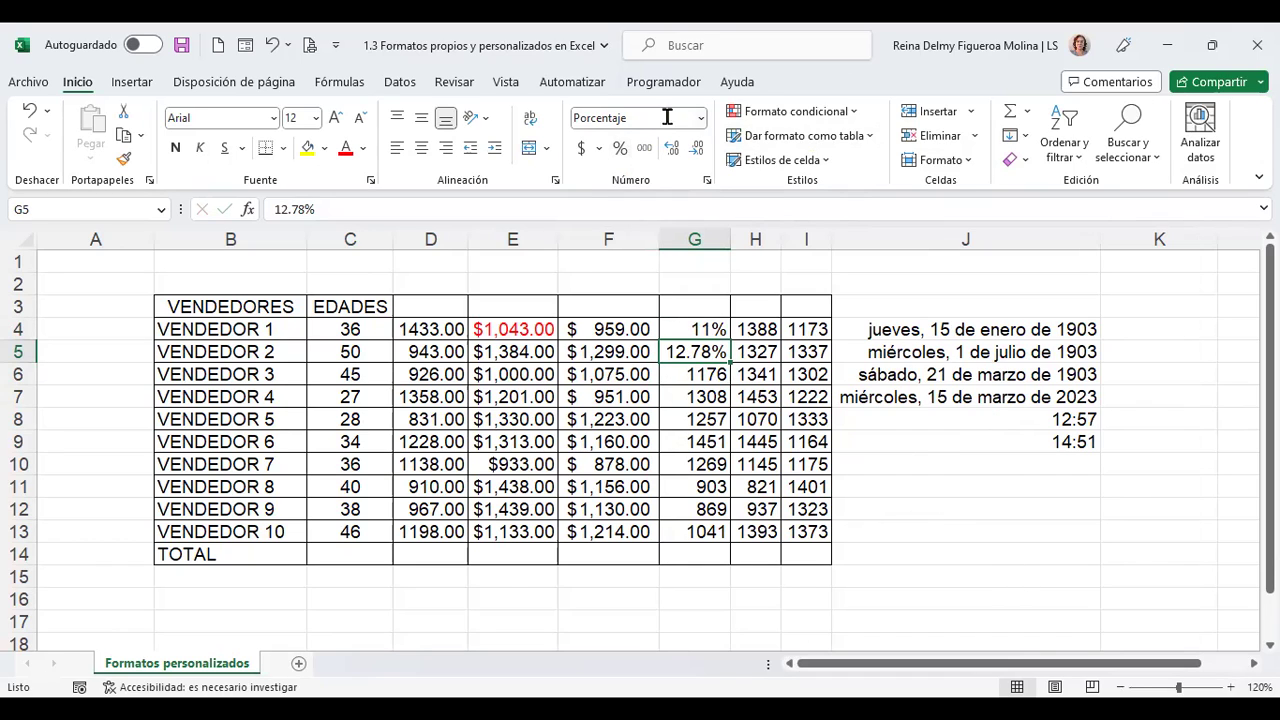
- Apply the Fracción number format to G6:G13, then undo it
{"action": "left_click", "coordinate": [700, 119]}
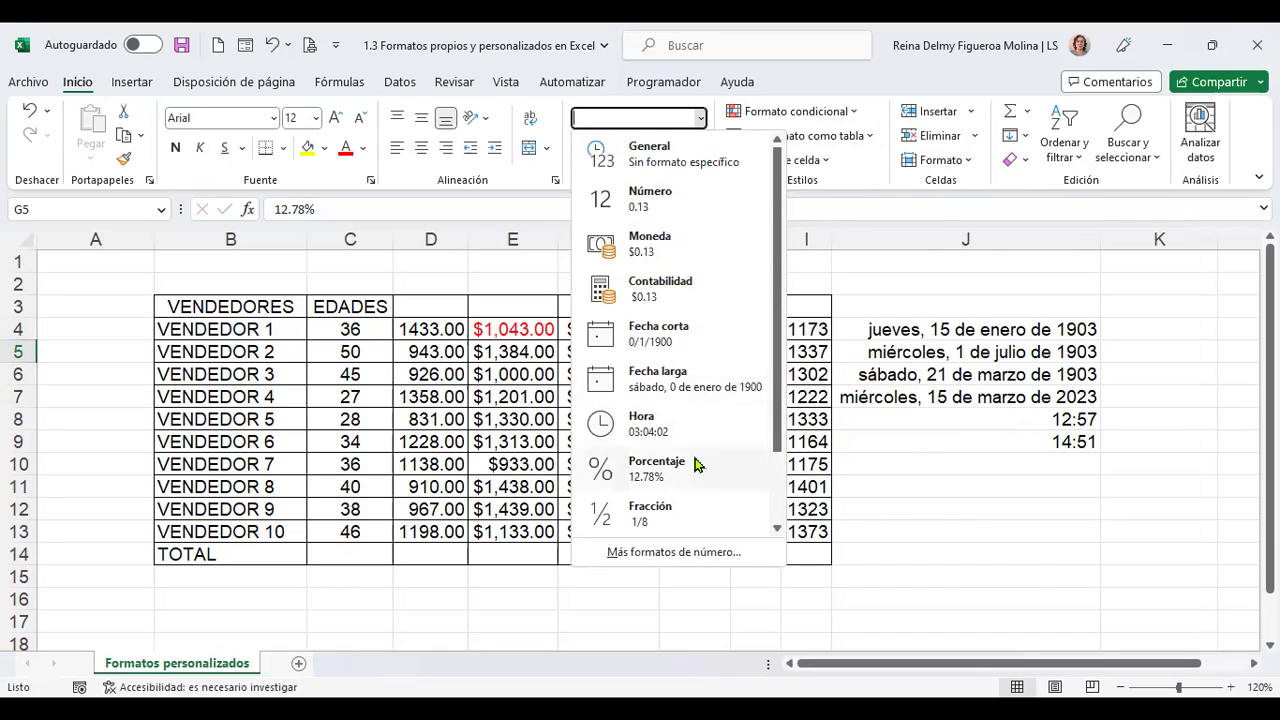
{"action": "scroll", "coordinate": [665, 465], "scroll_direction": "down", "scroll_amount": 1}
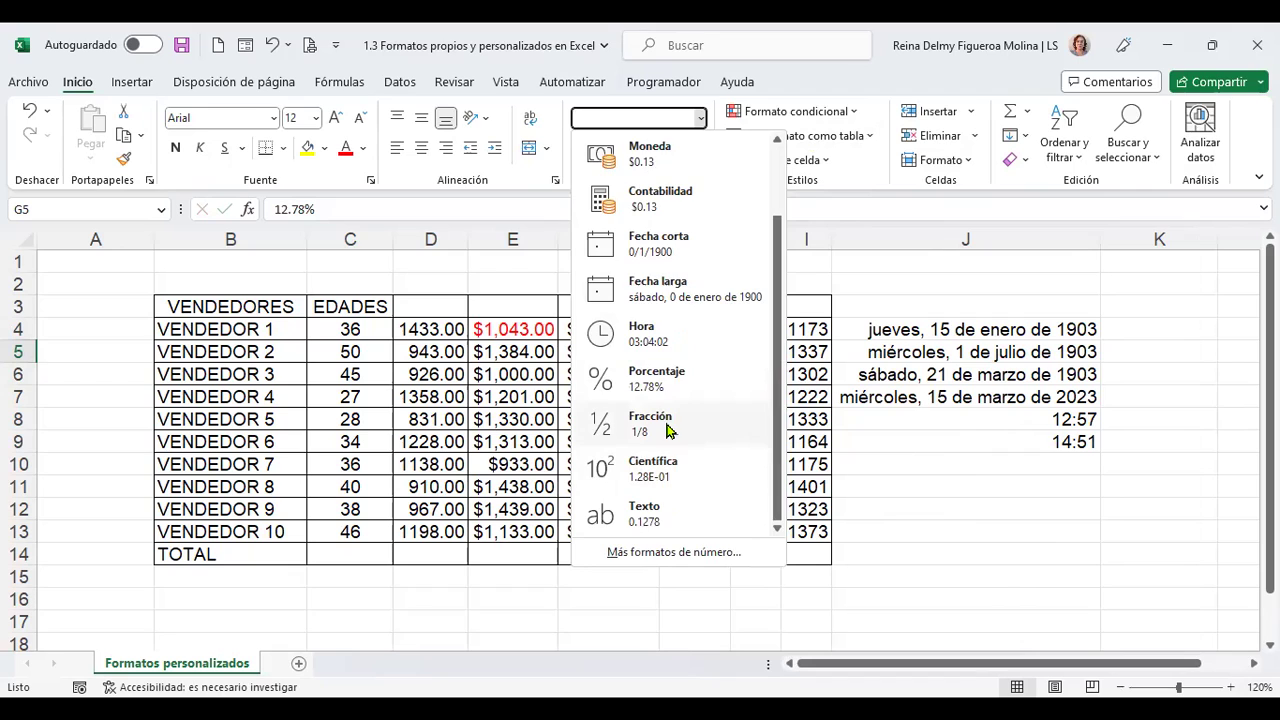
{"action": "left_click", "coordinate": [962, 456]}
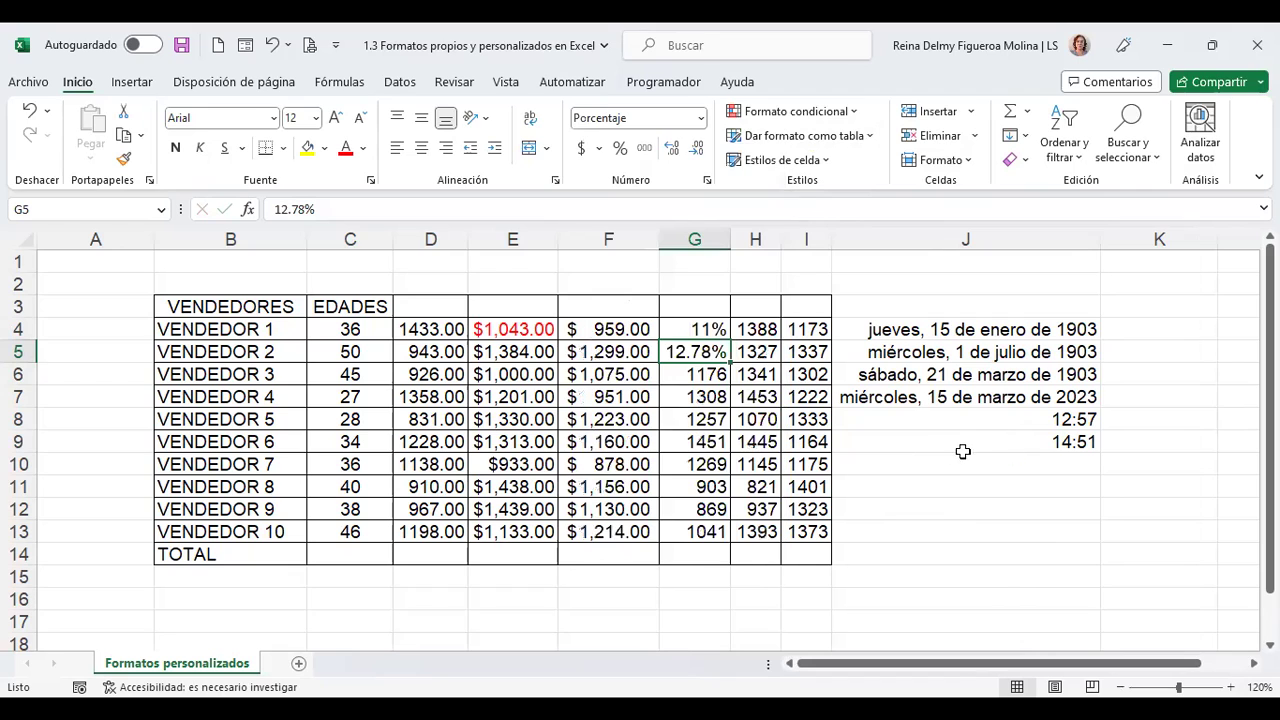
{"action": "left_click", "coordinate": [697, 381]}
{"action": "left_click_drag", "start_coordinate": [697, 381], "coordinate": [691, 511]}
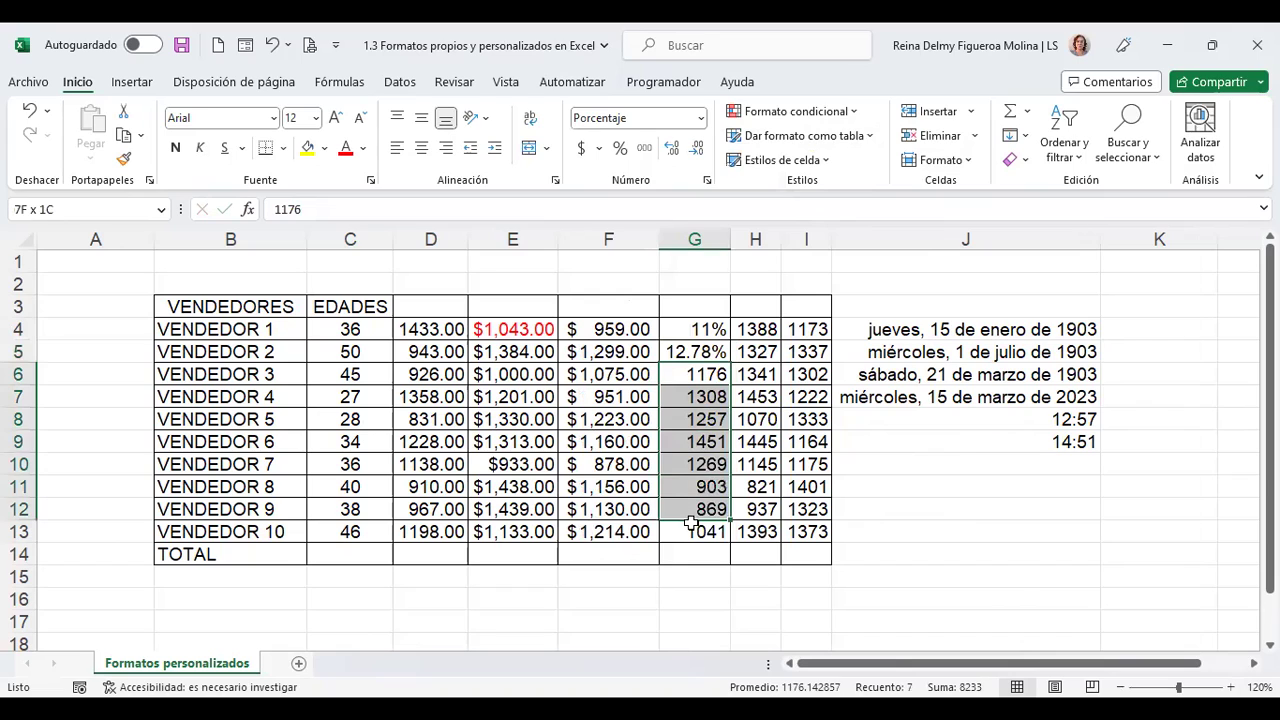
{"action": "left_click_drag", "start_coordinate": [691, 511], "coordinate": [695, 531]}
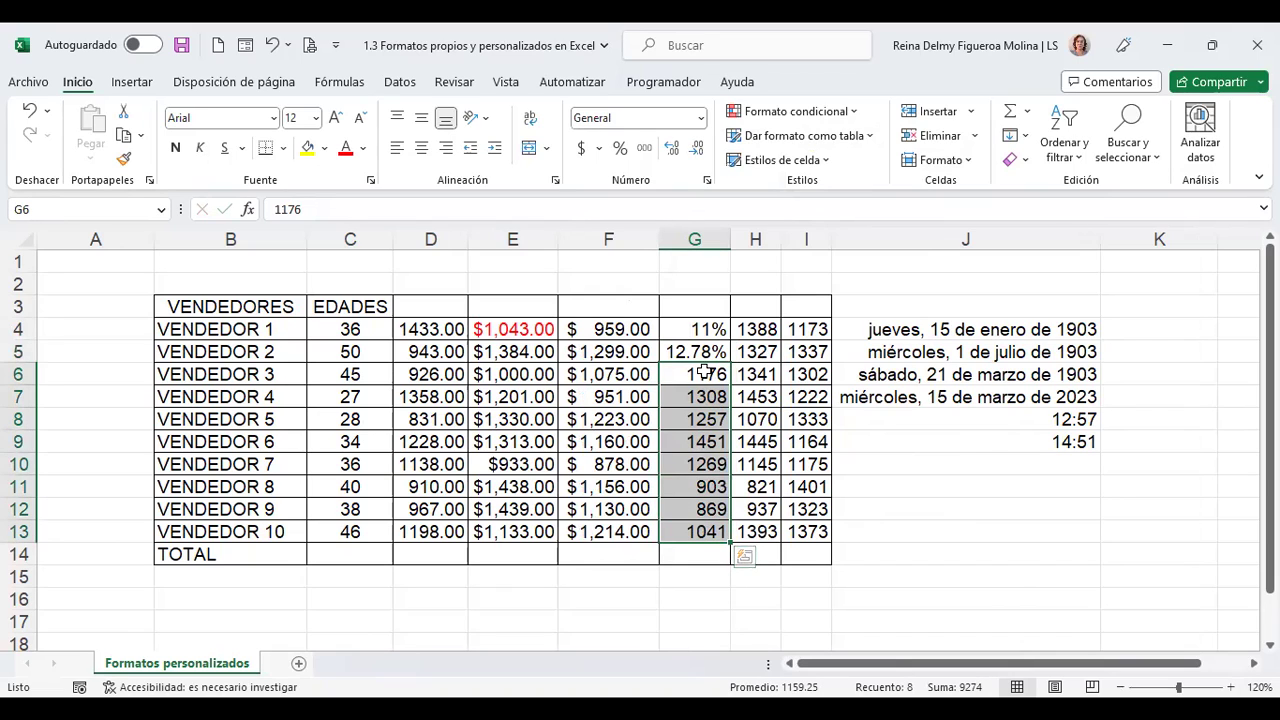
{"action": "left_click", "coordinate": [701, 118]}
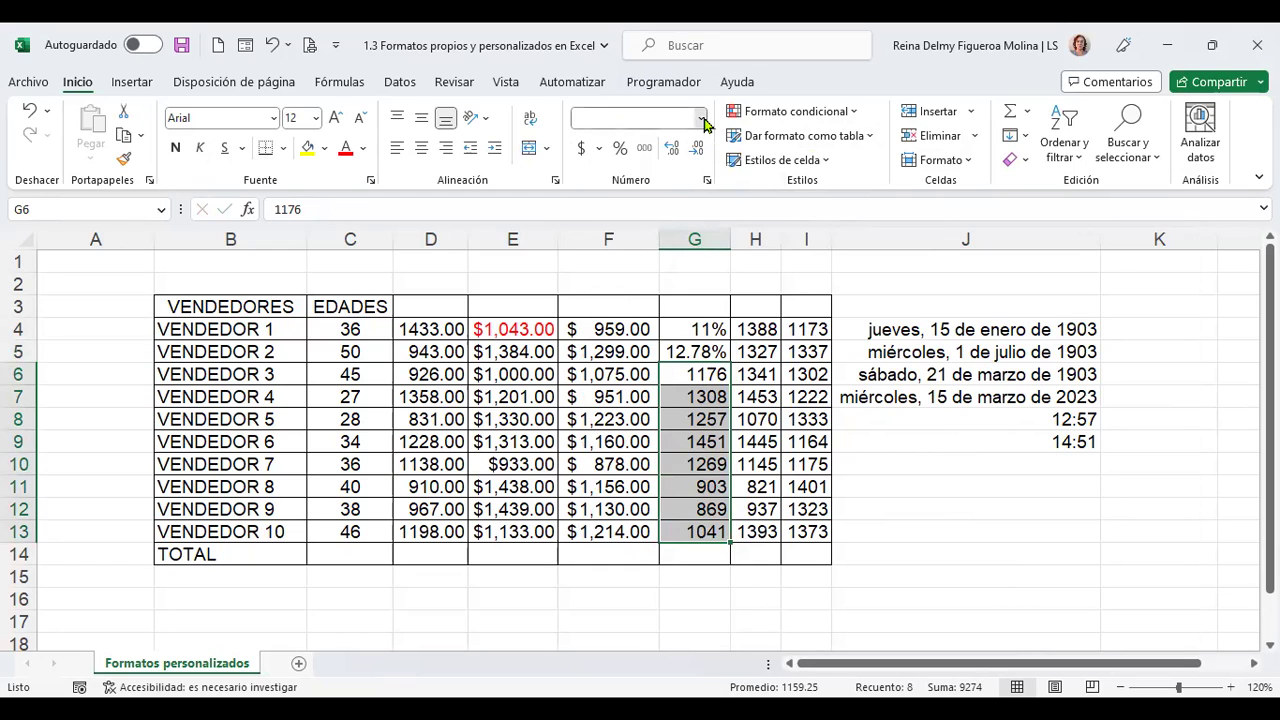
{"action": "left_click", "coordinate": [660, 510]}
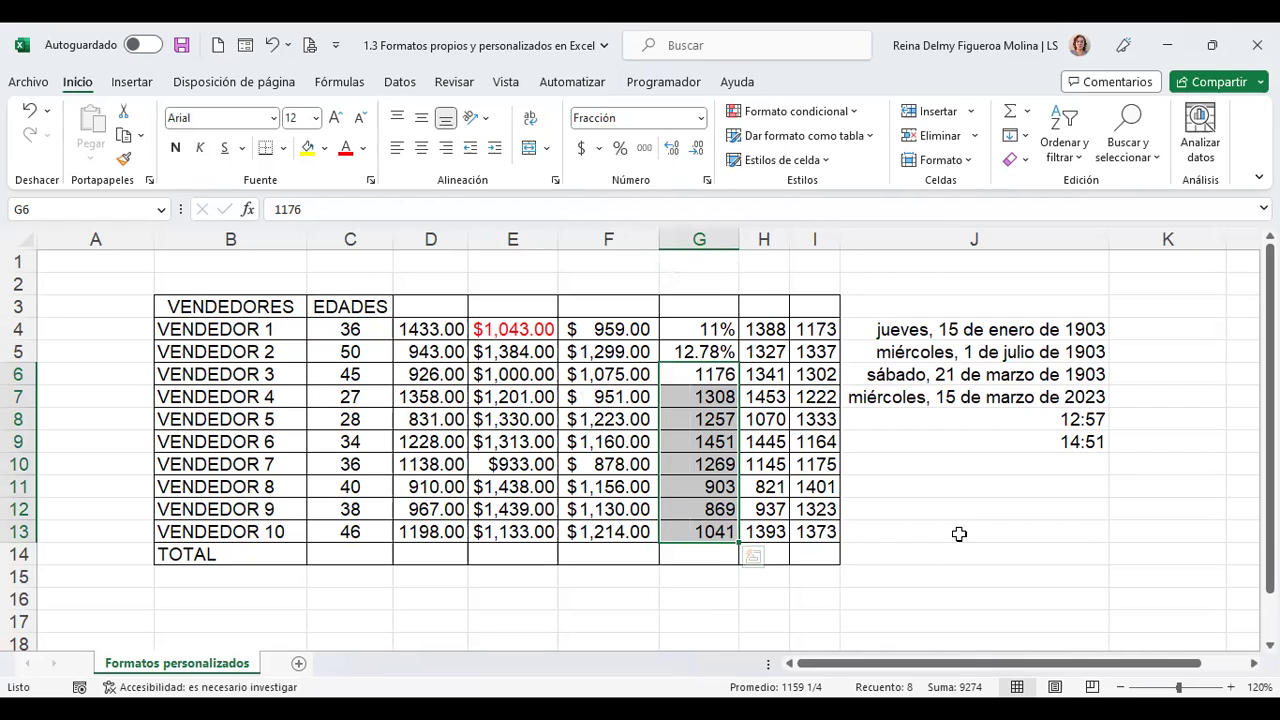
{"action": "key", "text": "ctrl+z"}
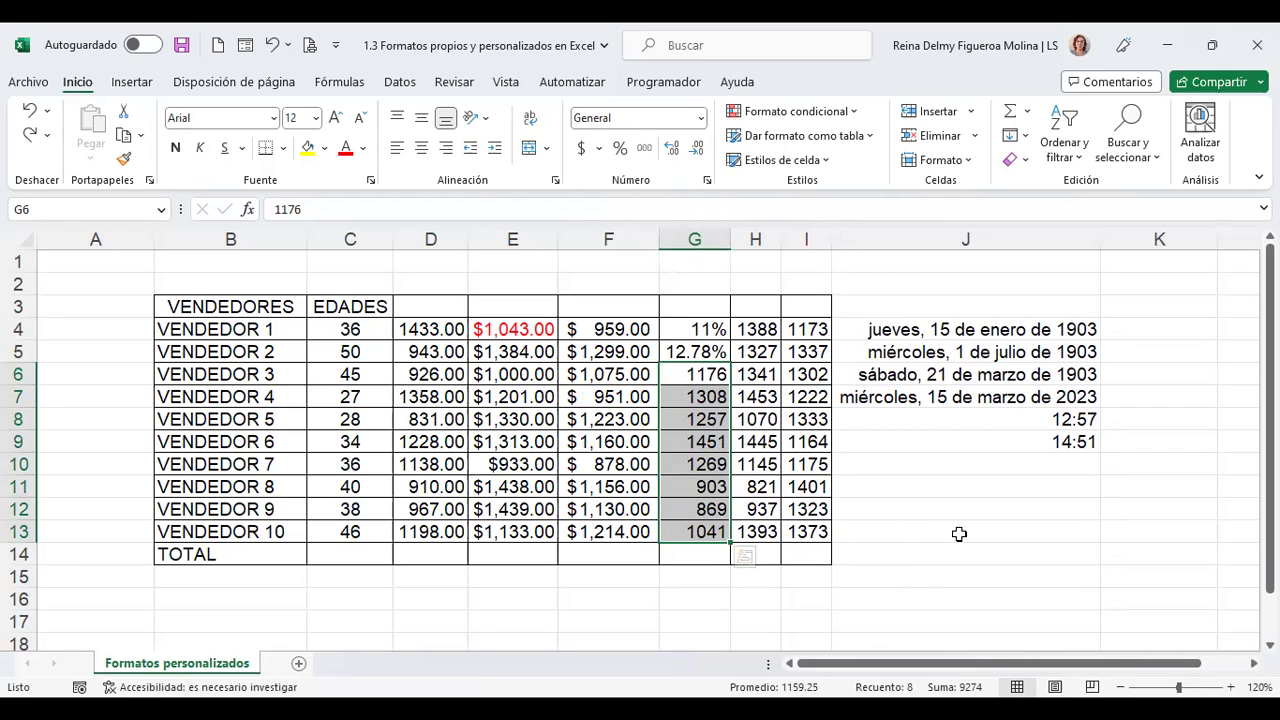
- Display G5 as the fraction 1/8, then switch it to Percent Style showing 13%
{"action": "left_click", "coordinate": [700, 353]}
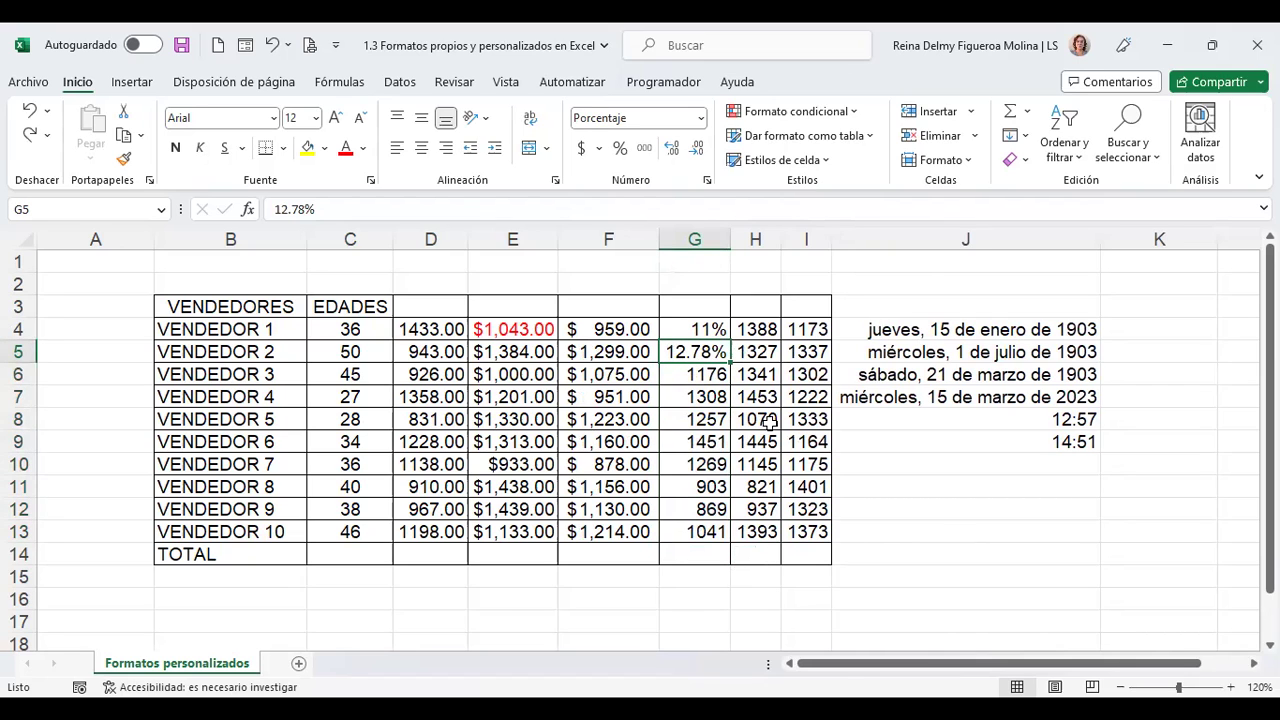
{"action": "left_click", "coordinate": [701, 118]}
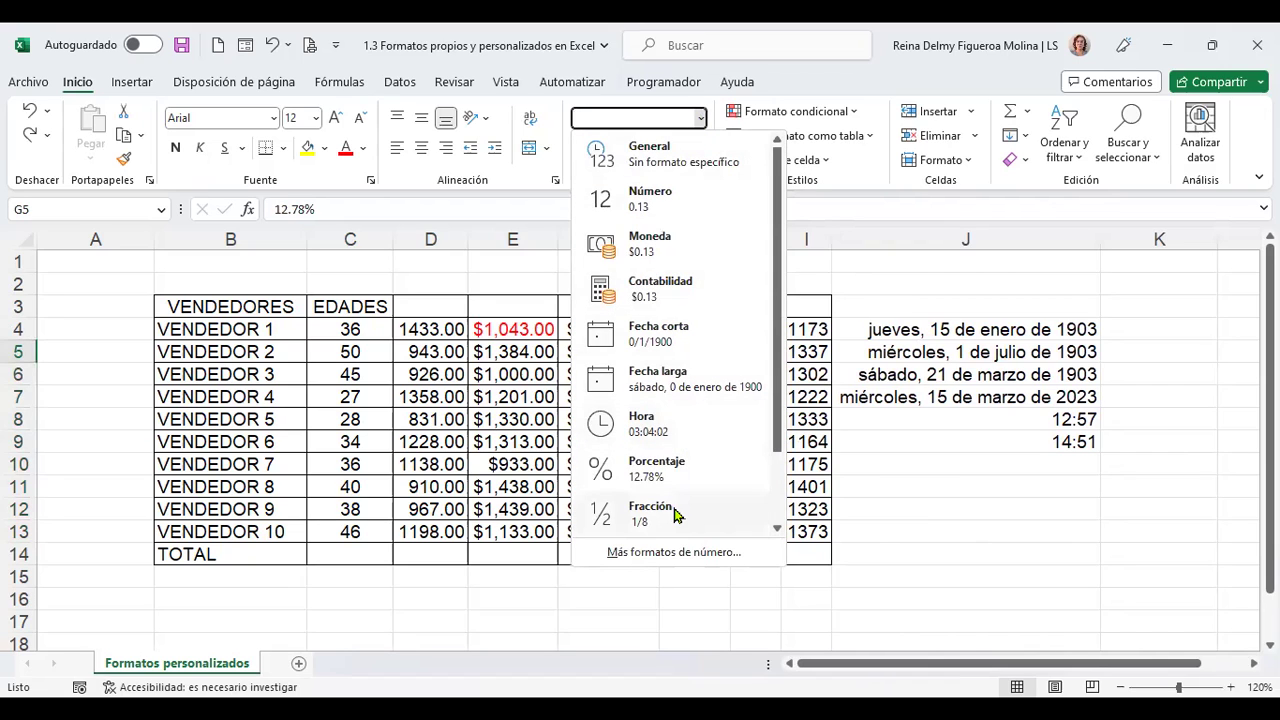
{"action": "left_click", "coordinate": [668, 512]}
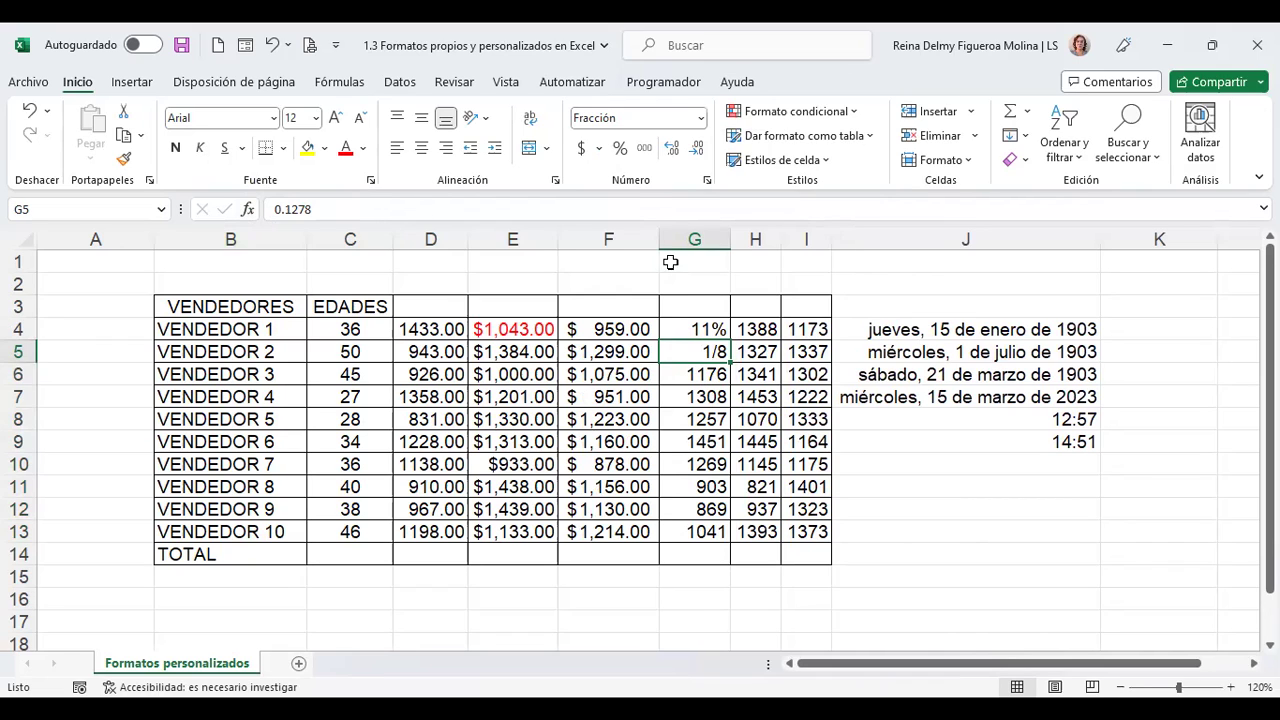
{"action": "left_click", "coordinate": [620, 148]}
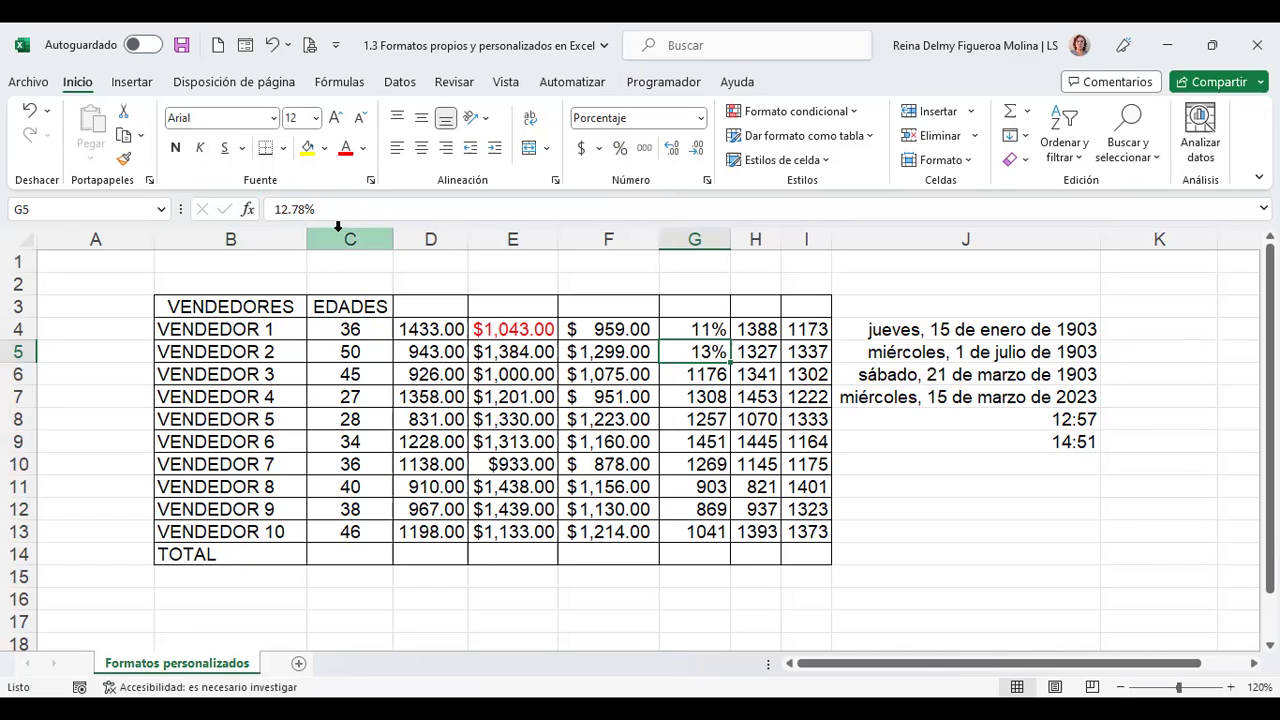
- Increase G5's decimals twice so it shows 12.78%, browse the format list, then select G6
{"action": "left_click", "coordinate": [672, 149]}
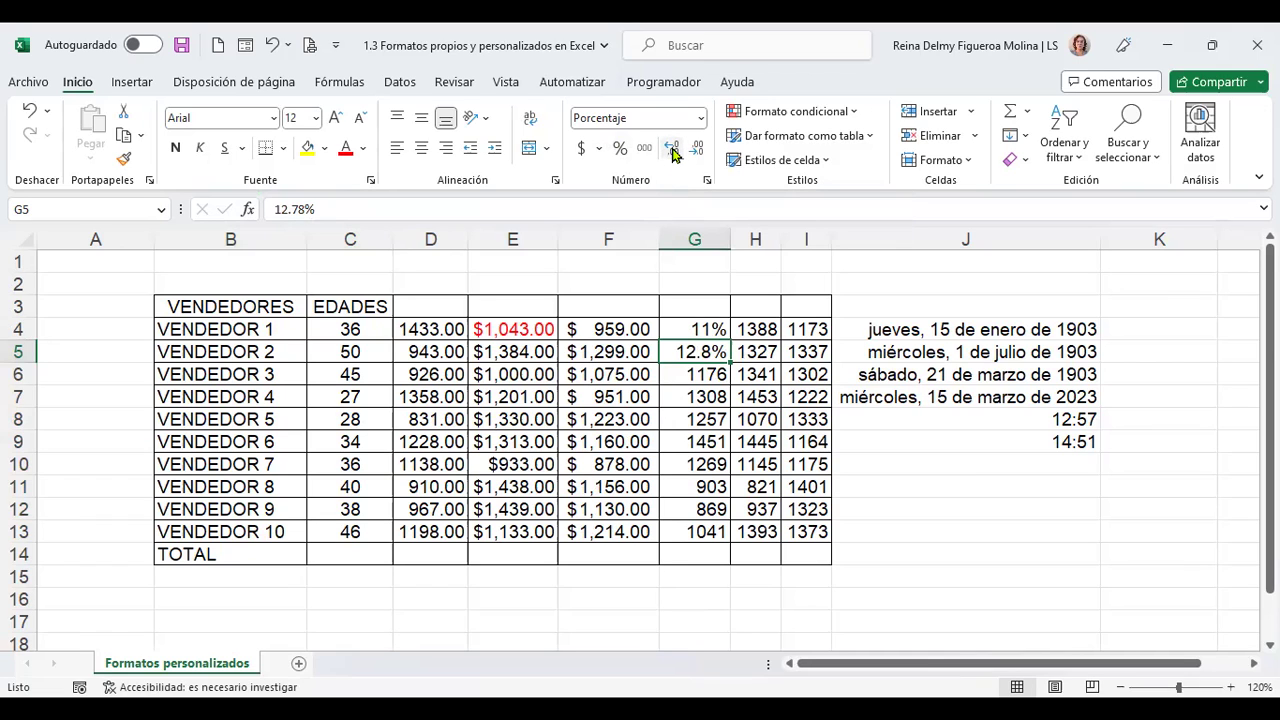
{"action": "left_click", "coordinate": [673, 152]}
{"action": "left_click", "coordinate": [700, 118]}
{"action": "scroll", "coordinate": [718, 500], "scroll_direction": "down", "scroll_amount": 2}
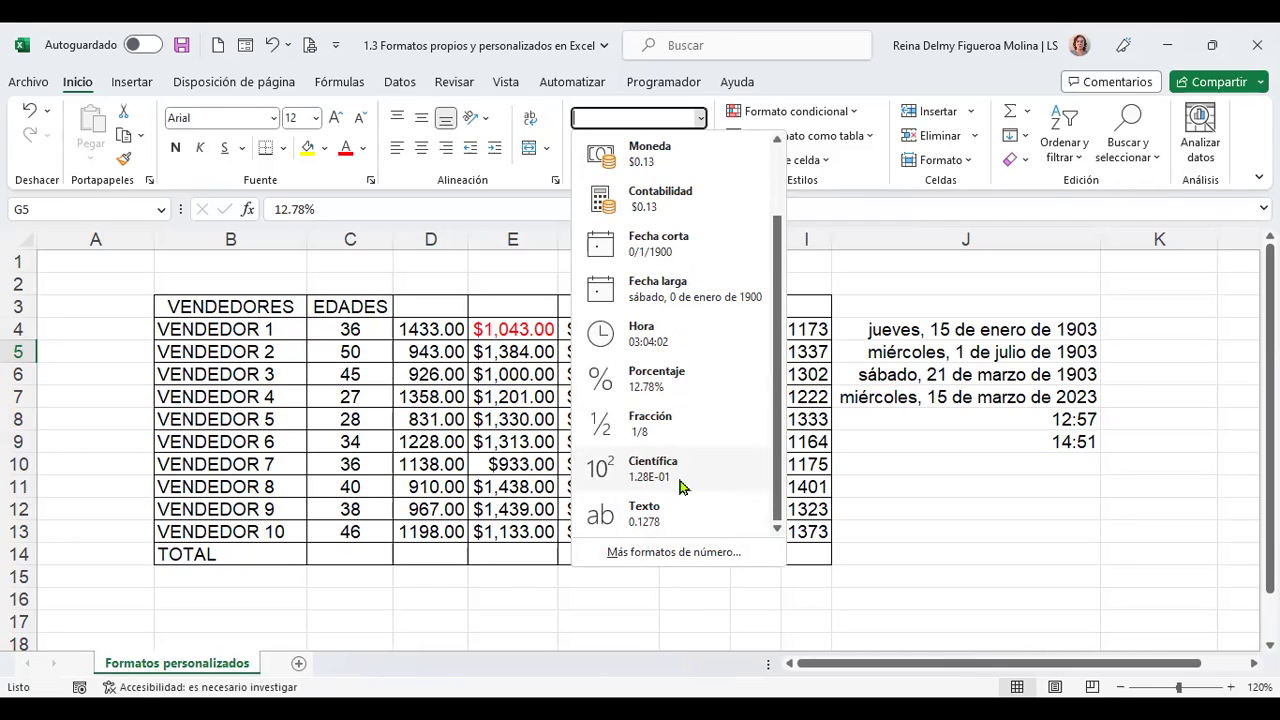
{"action": "left_click", "coordinate": [988, 478]}
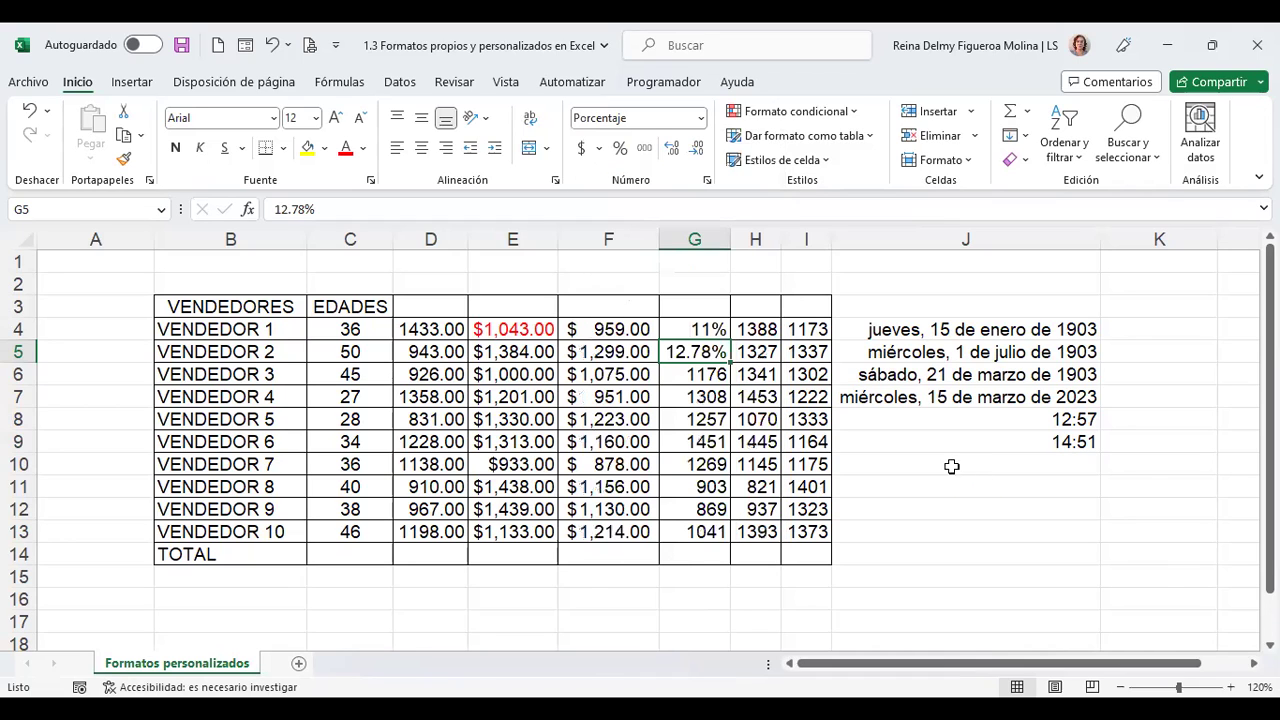
{"action": "left_click", "coordinate": [697, 371]}
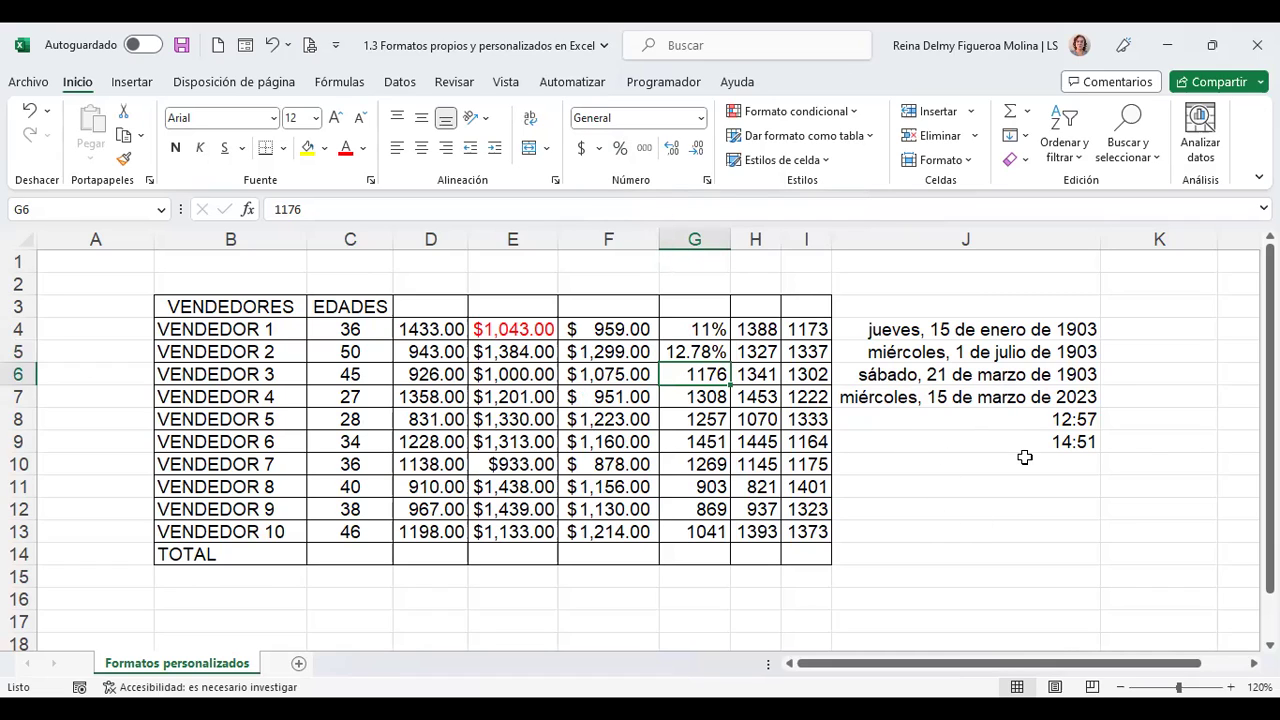
- Format J10:J13 as percentages and enter 3%, 10% and 80% in J10, J11 and J12
{"action": "left_click_drag", "start_coordinate": [1024, 464], "coordinate": [1024, 520]}
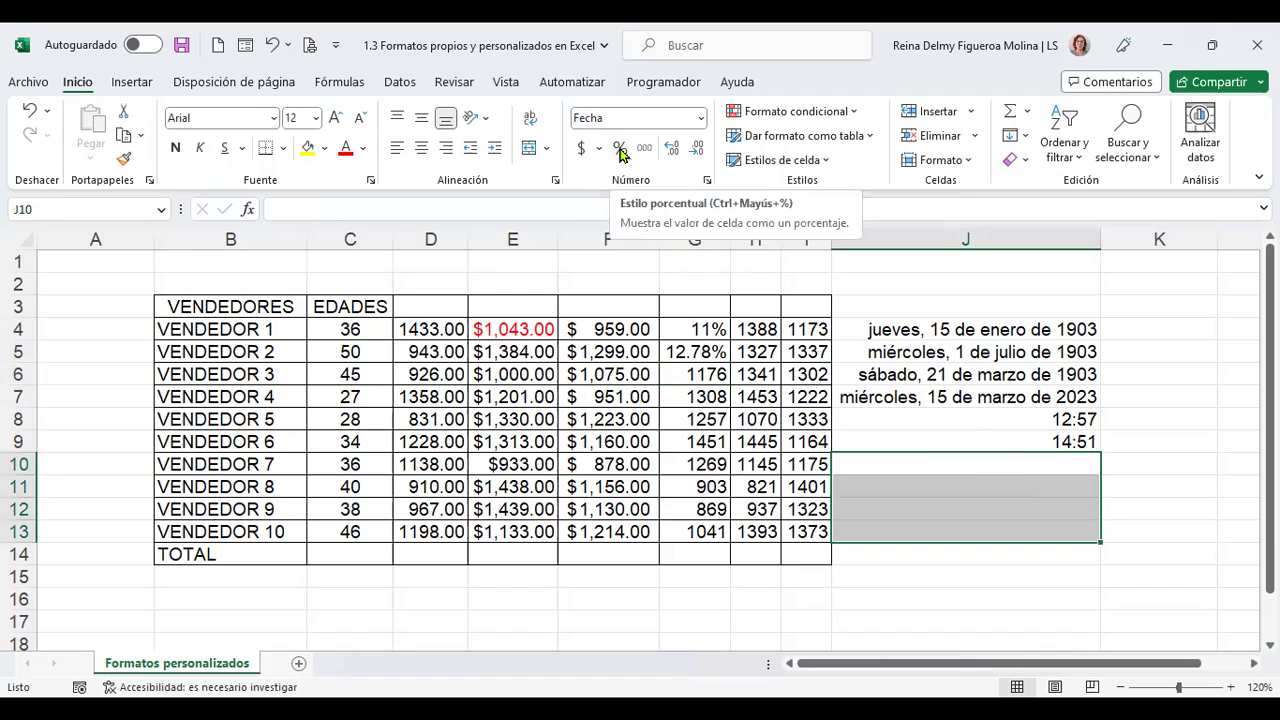
{"action": "left_click", "coordinate": [620, 150]}
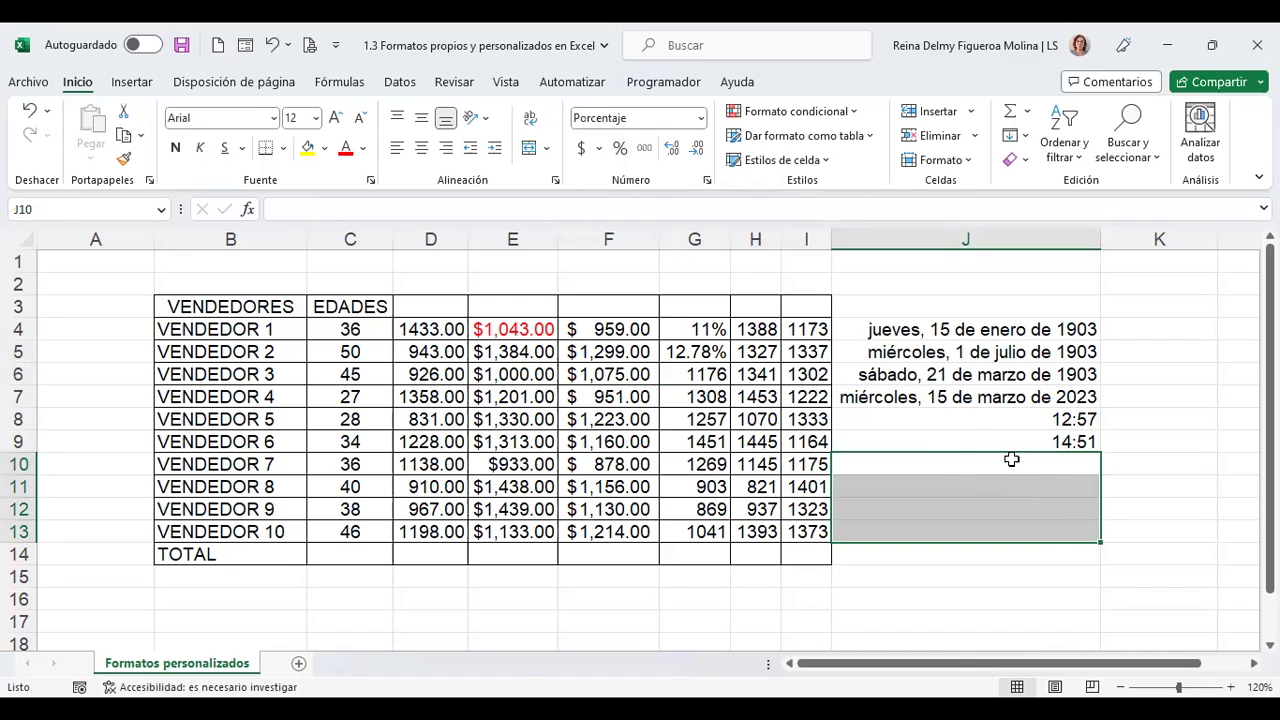
{"action": "left_click", "coordinate": [1080, 462]}
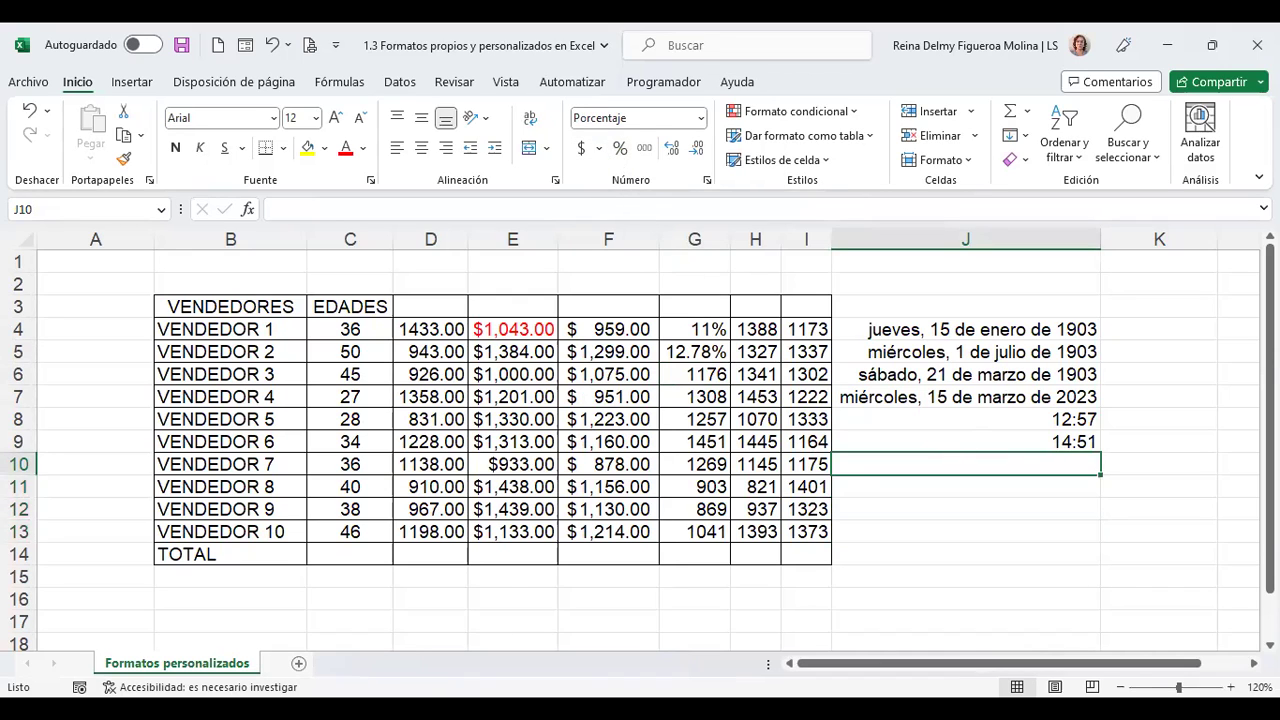
{"action": "type", "text": "3"}
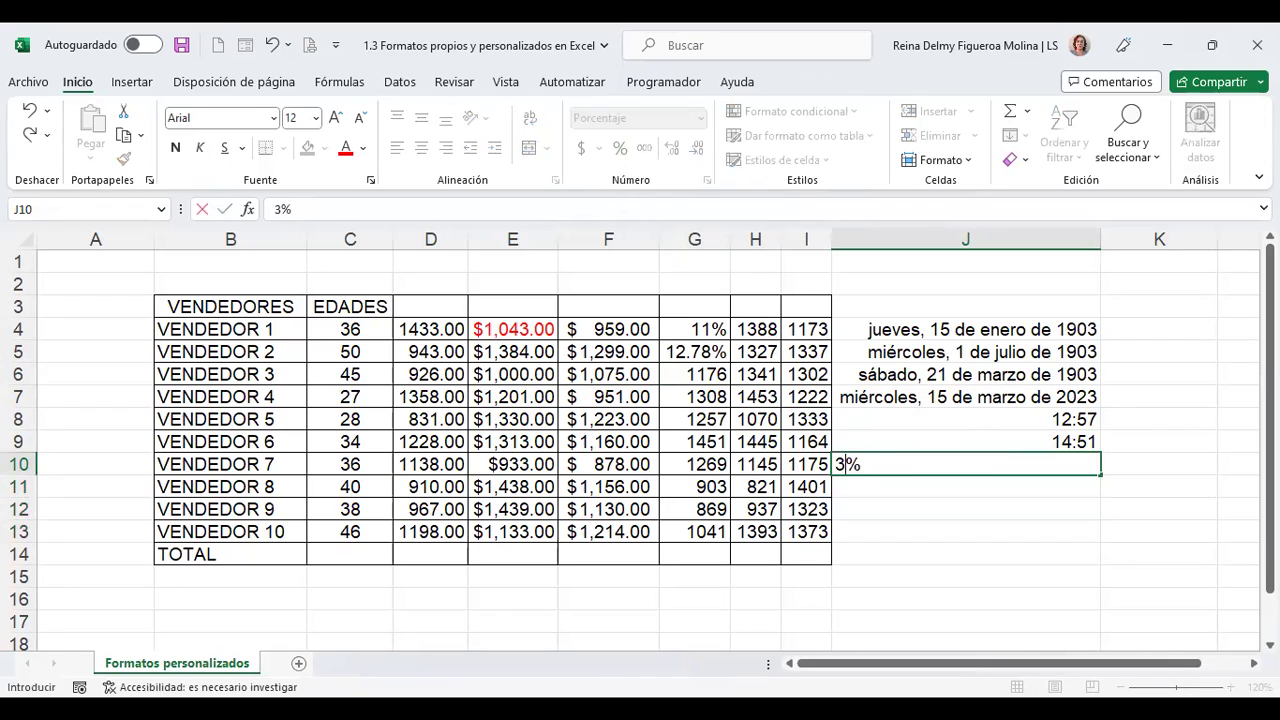
{"action": "key", "text": "Return"}
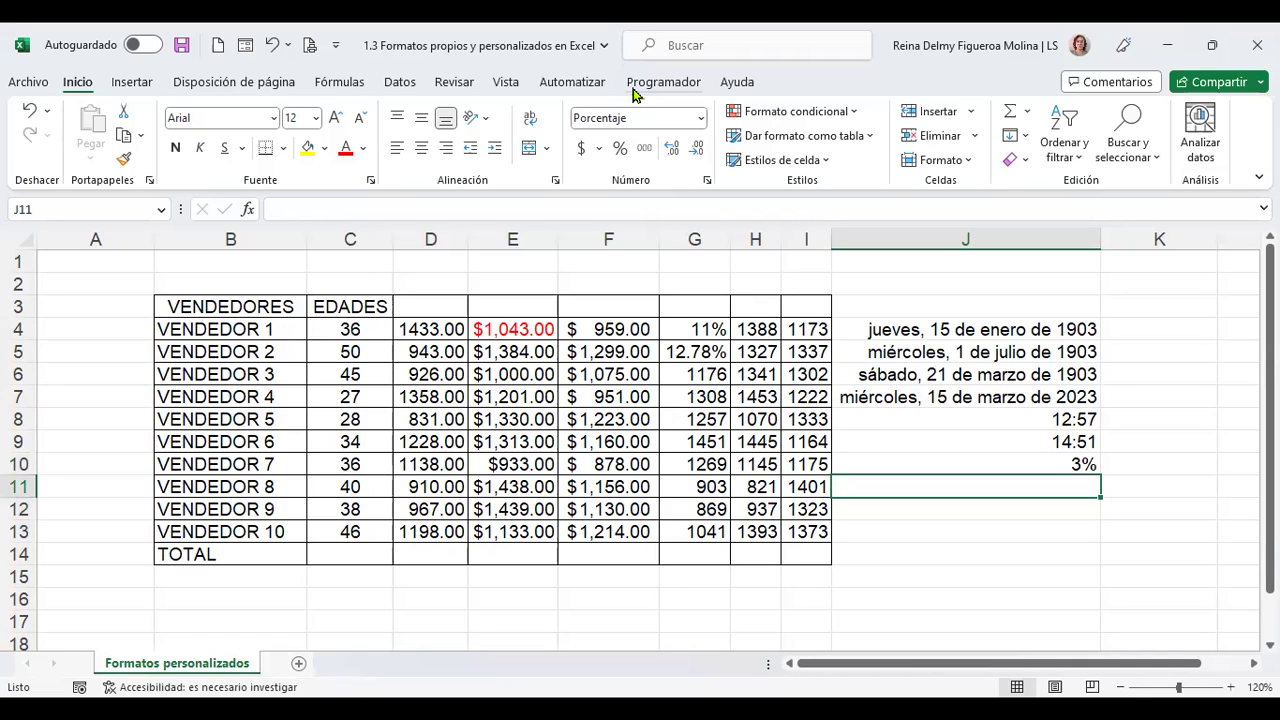
{"action": "type", "text": "10%"}
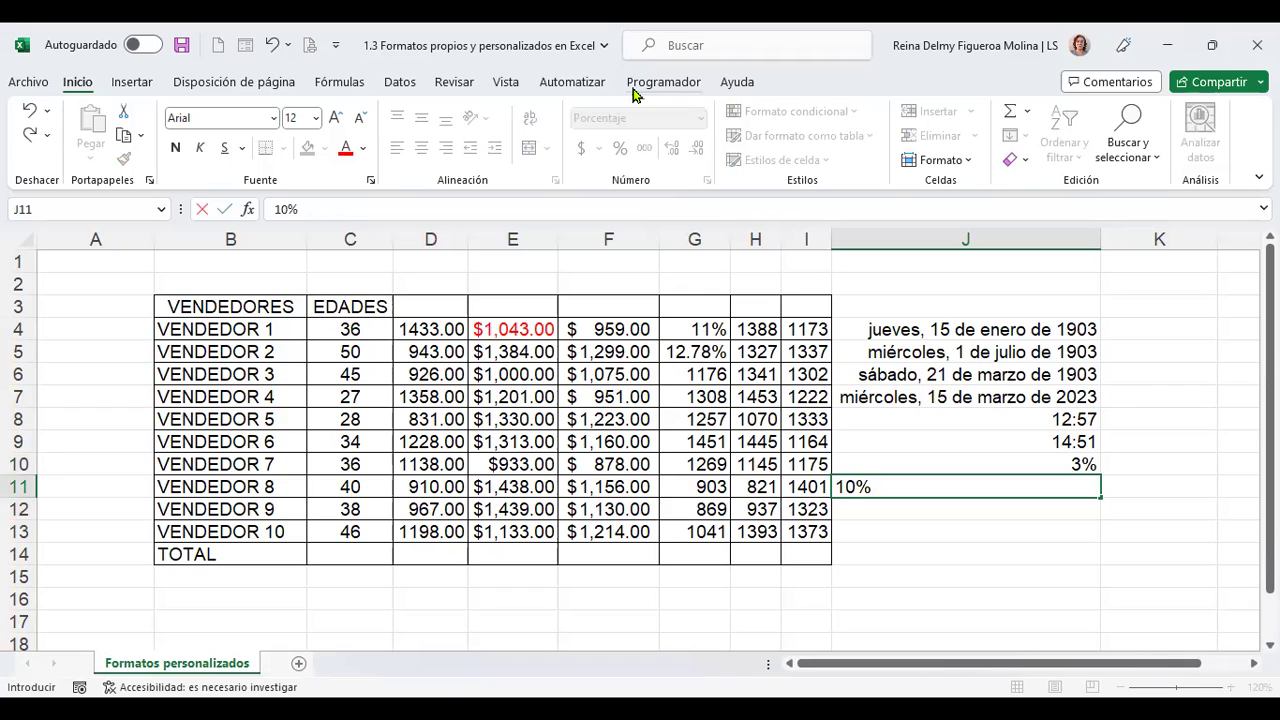
{"action": "key", "text": "Return"}
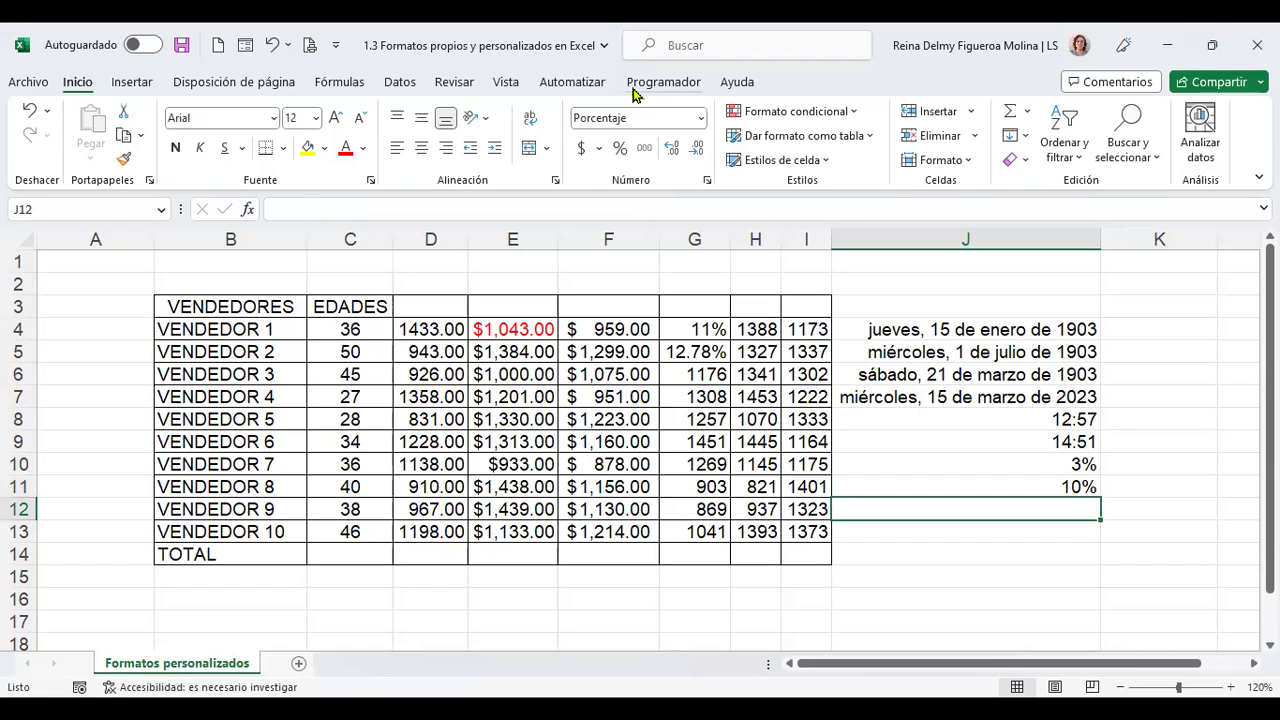
{"action": "type", "text": "80"}
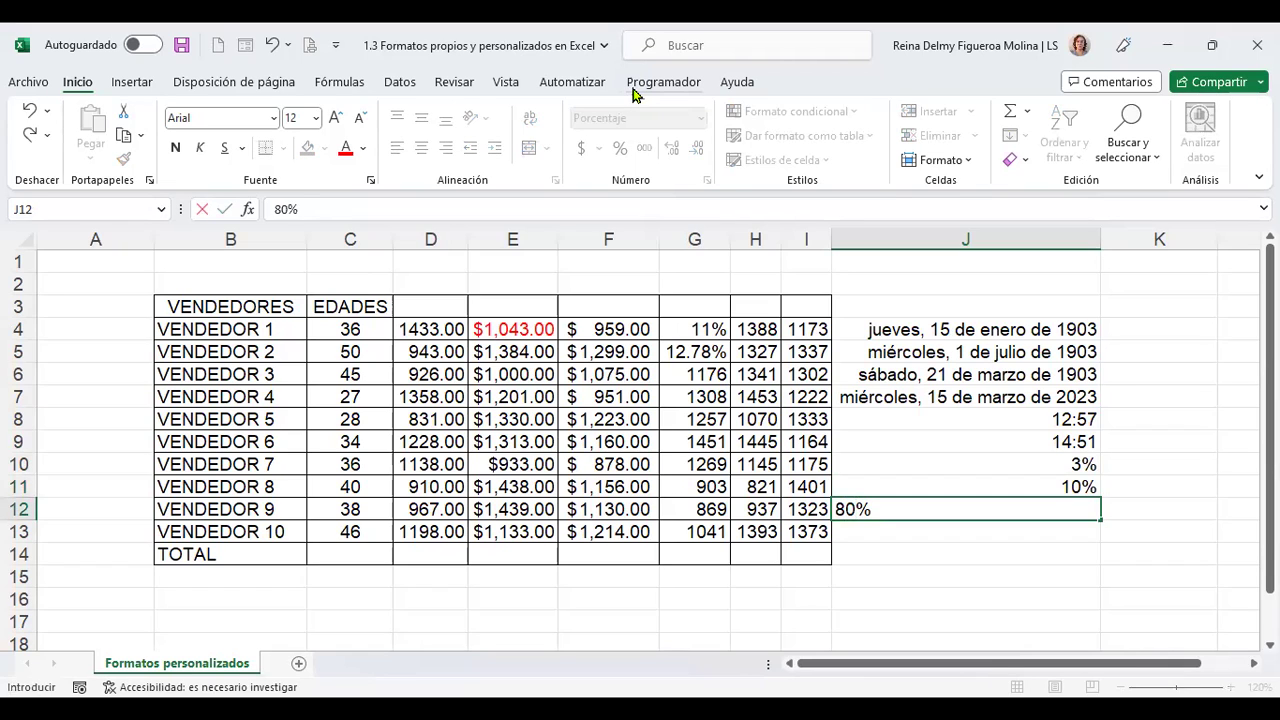
{"action": "key", "text": "Return"}
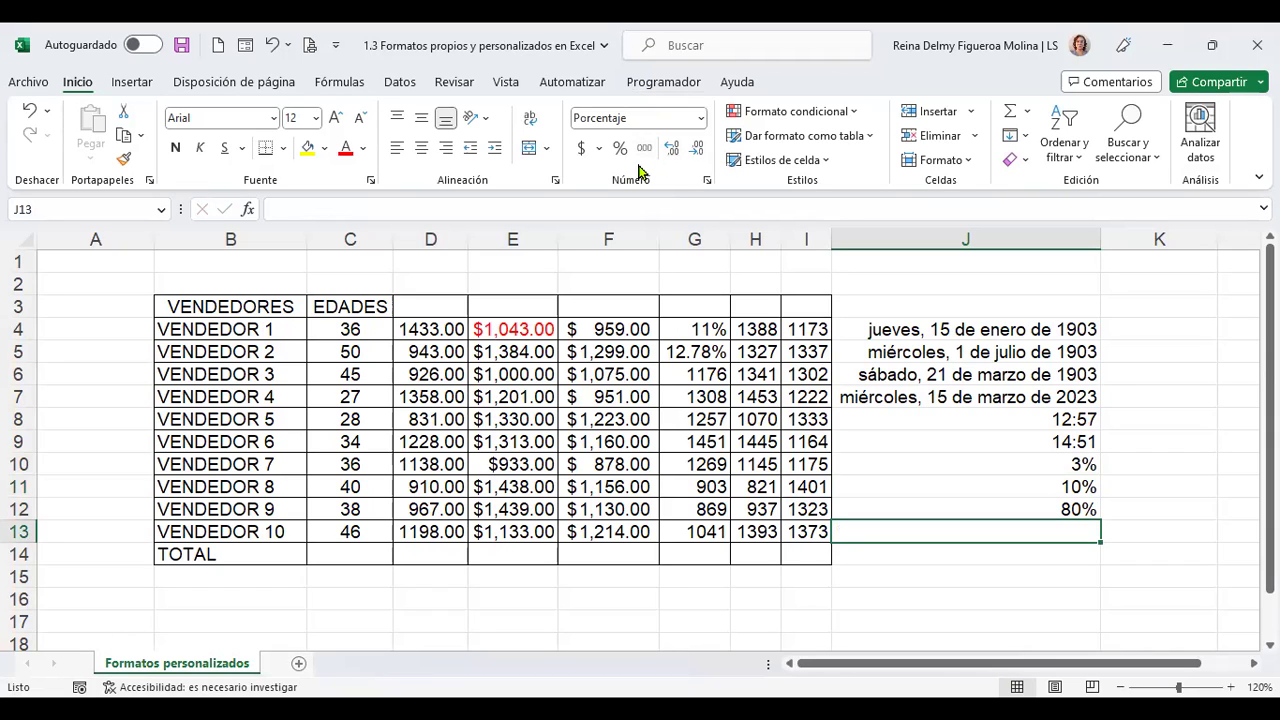
- Browse the Number Format list, then select G6 (1176) and view its format previews
{"action": "left_click", "coordinate": [701, 118]}
{"action": "scroll", "coordinate": [690, 425], "scroll_direction": "down", "scroll_amount": 1}
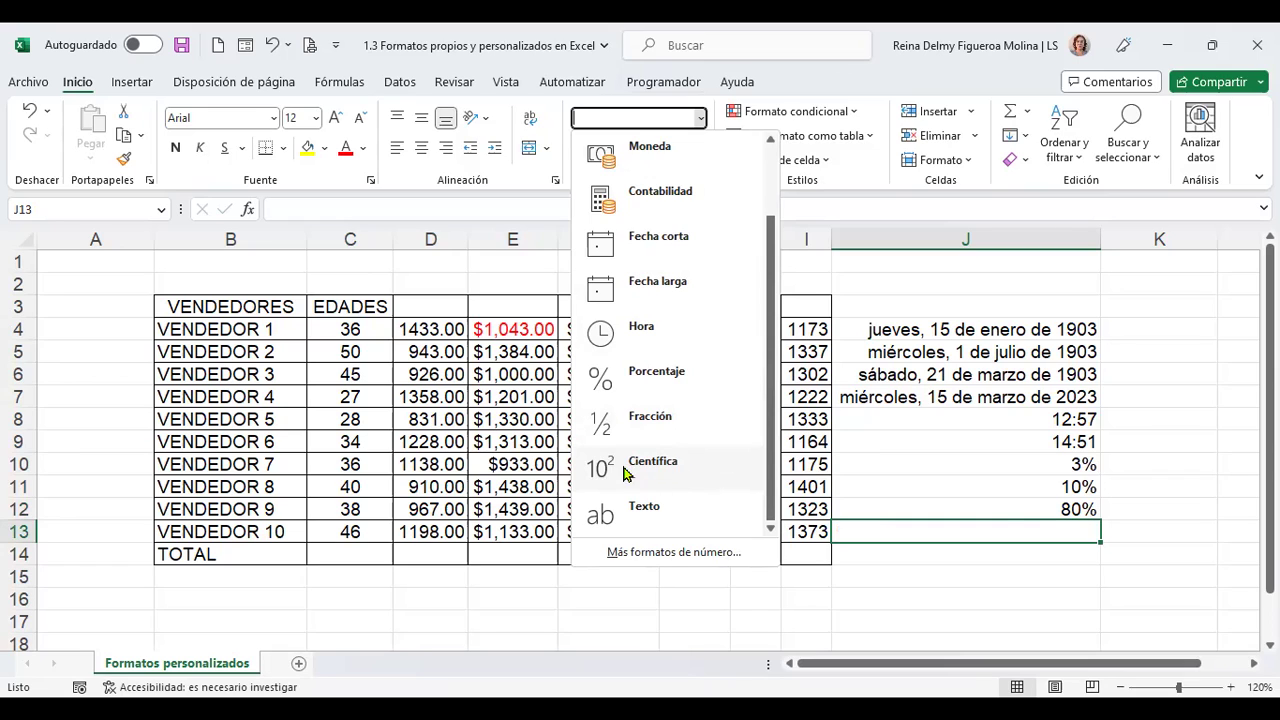
{"action": "left_click", "coordinate": [1000, 508]}
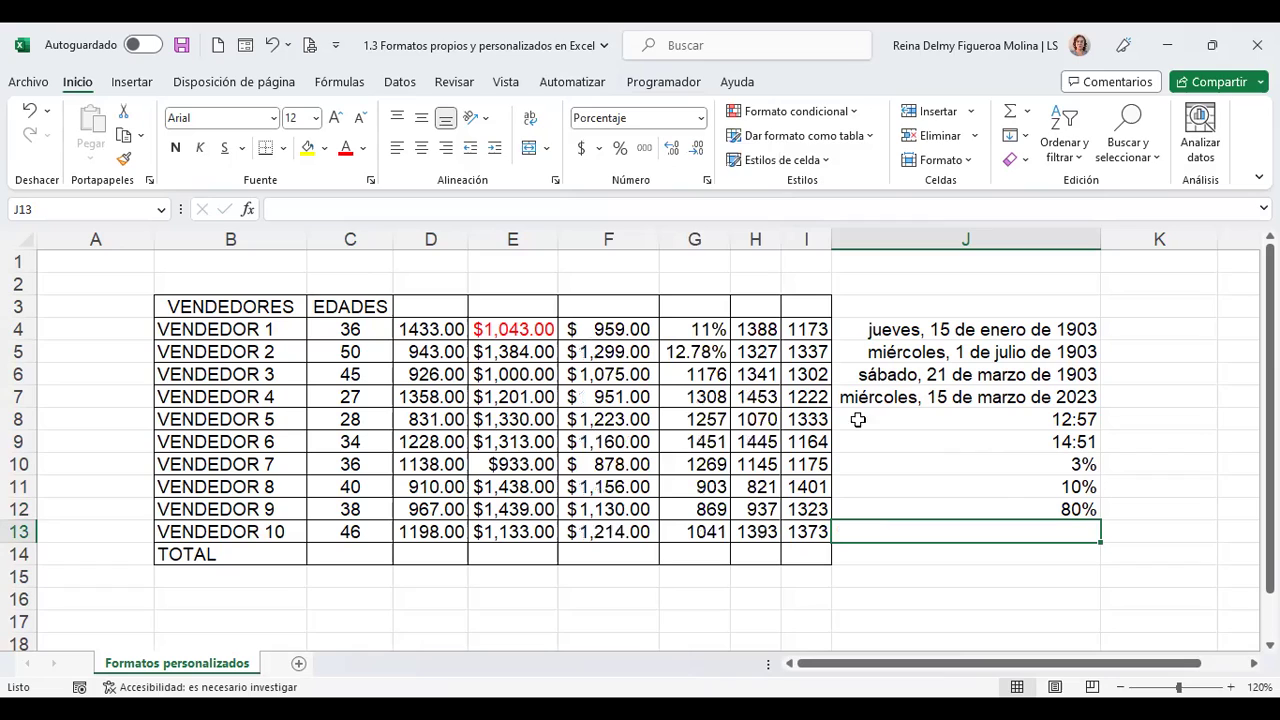
{"action": "left_click", "coordinate": [702, 373]}
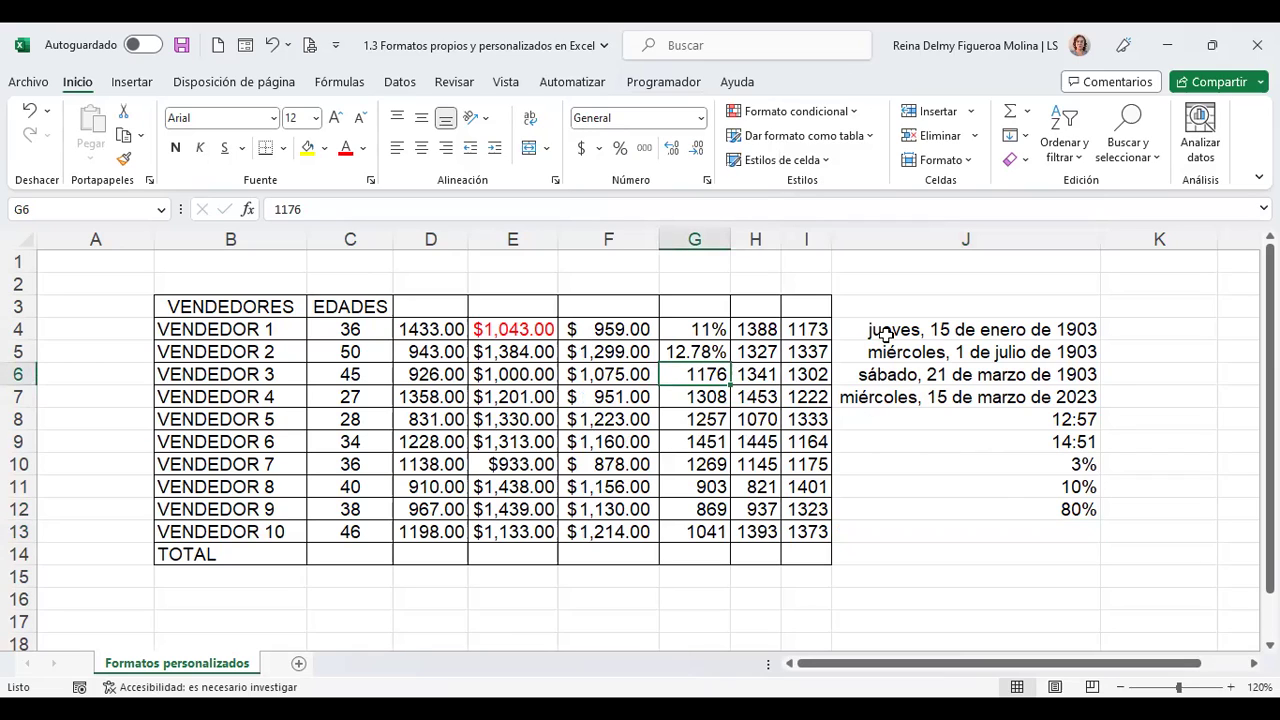
{"action": "left_click", "coordinate": [701, 118]}
{"action": "scroll", "coordinate": [665, 280], "scroll_direction": "down", "scroll_amount": 1}
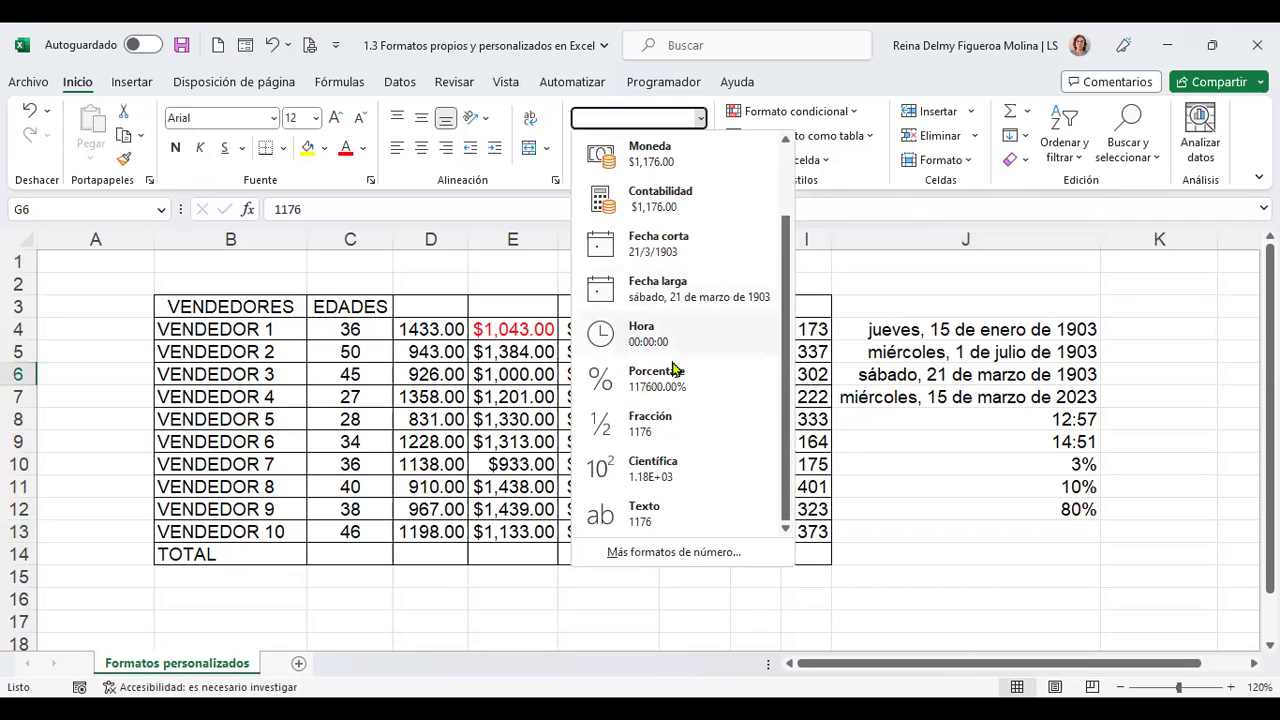
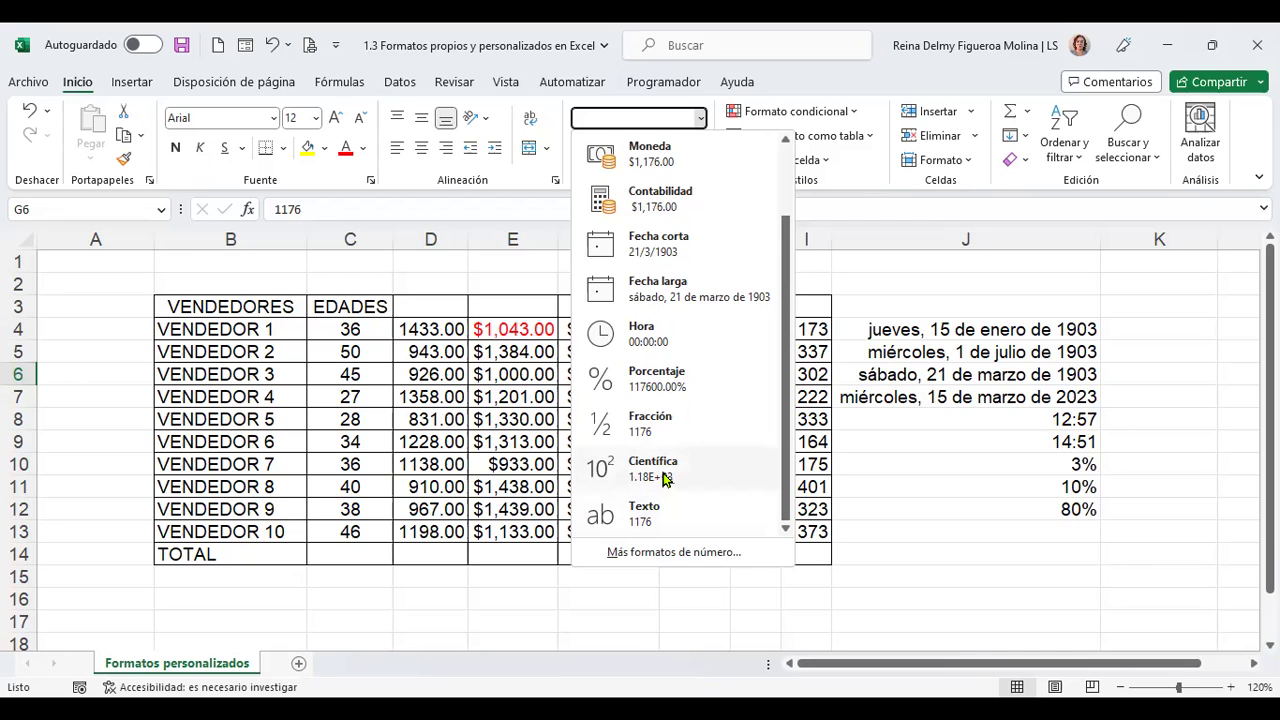
- Format G6 as Científica (1.18E+03) and G7's 1308 as Texto
{"action": "left_click", "coordinate": [668, 474]}
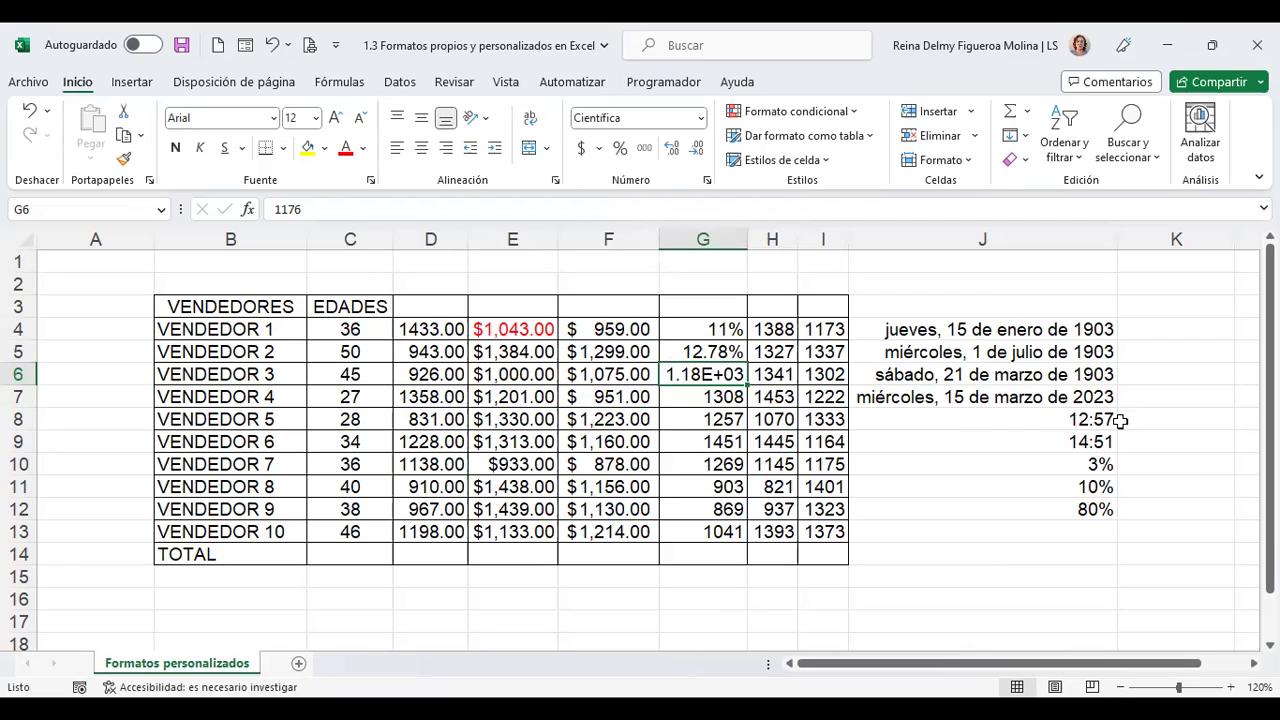
{"action": "left_click", "coordinate": [722, 397]}
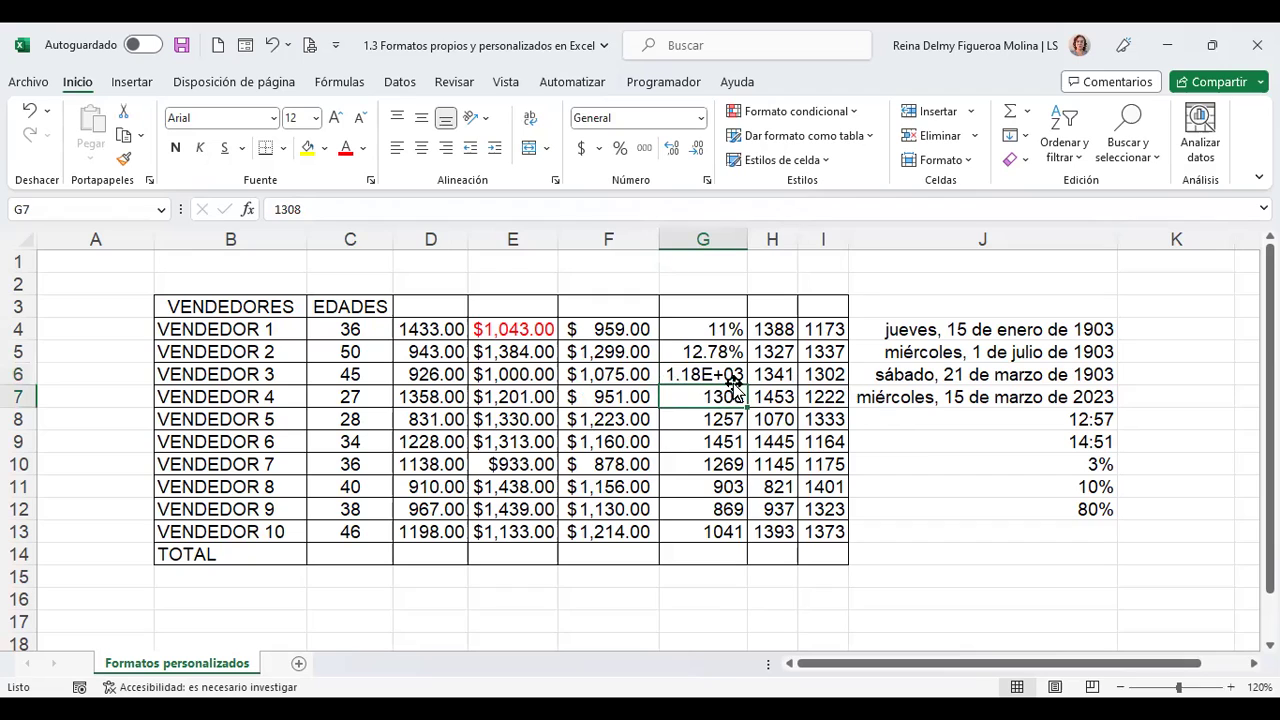
{"action": "left_click", "coordinate": [701, 118]}
{"action": "scroll", "coordinate": [672, 405], "scroll_direction": "down", "scroll_amount": 2}
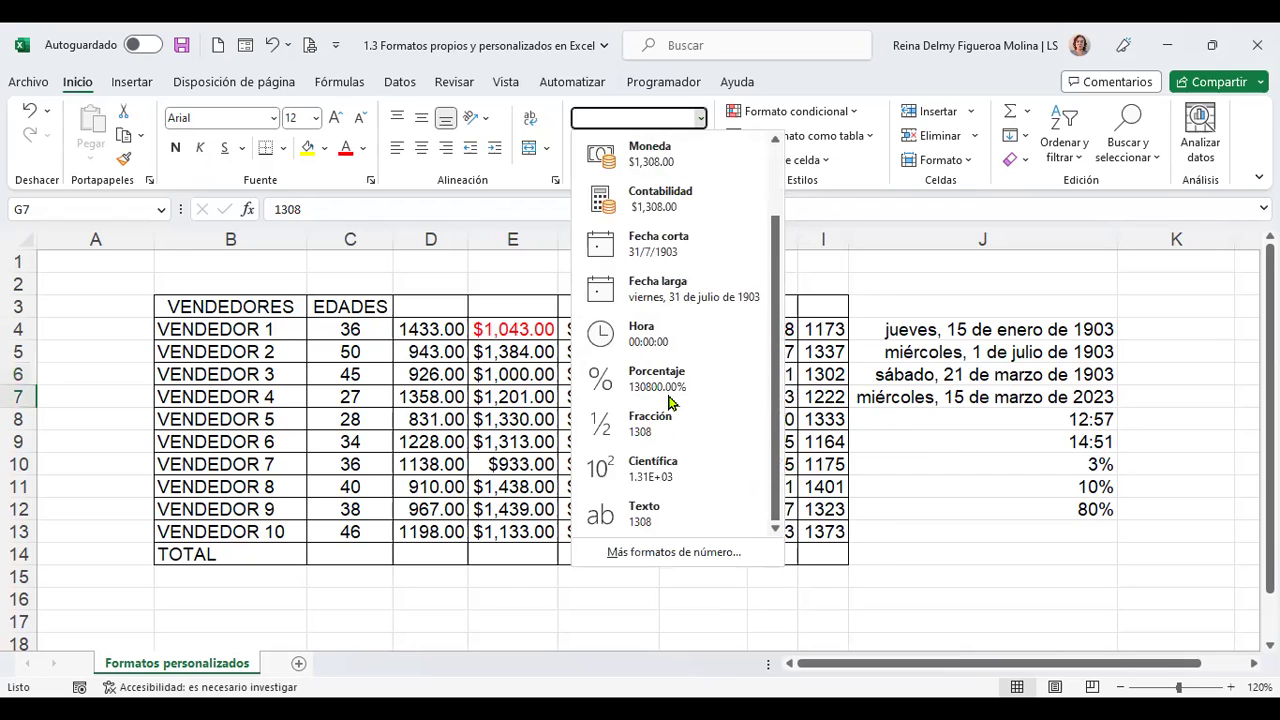
{"action": "left_click", "coordinate": [650, 523]}
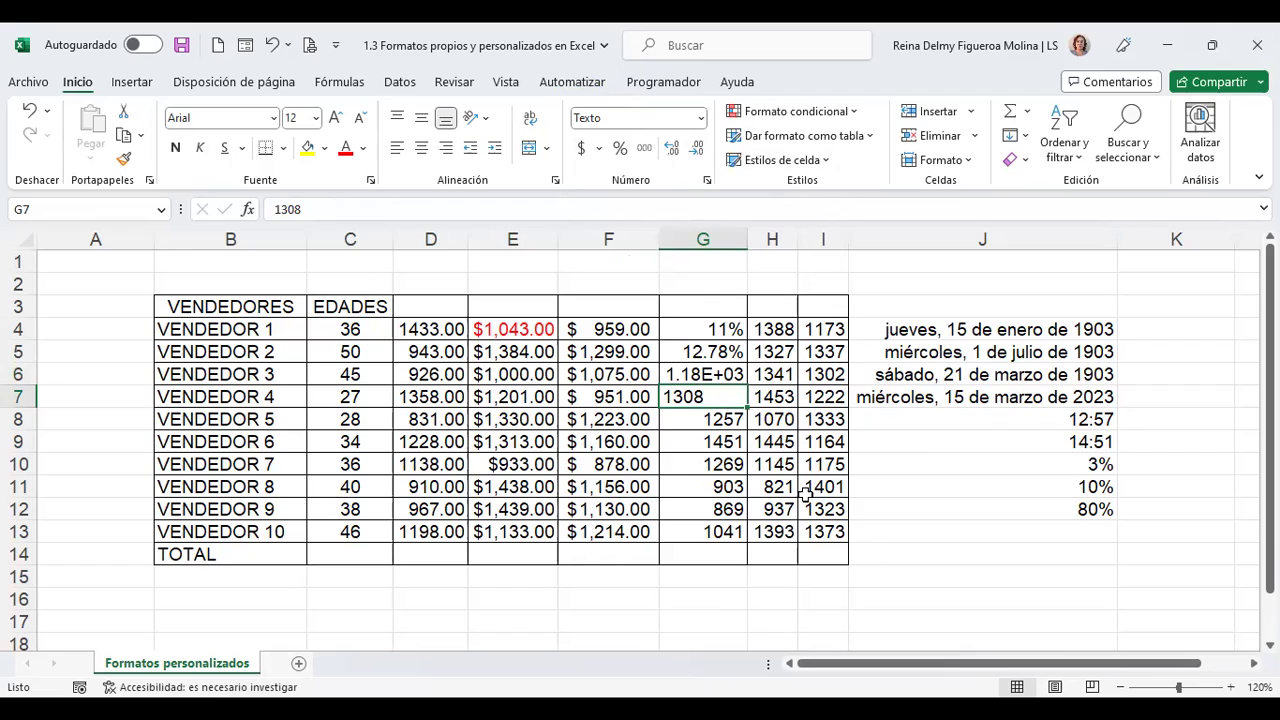
{"action": "left_click", "coordinate": [719, 599]}
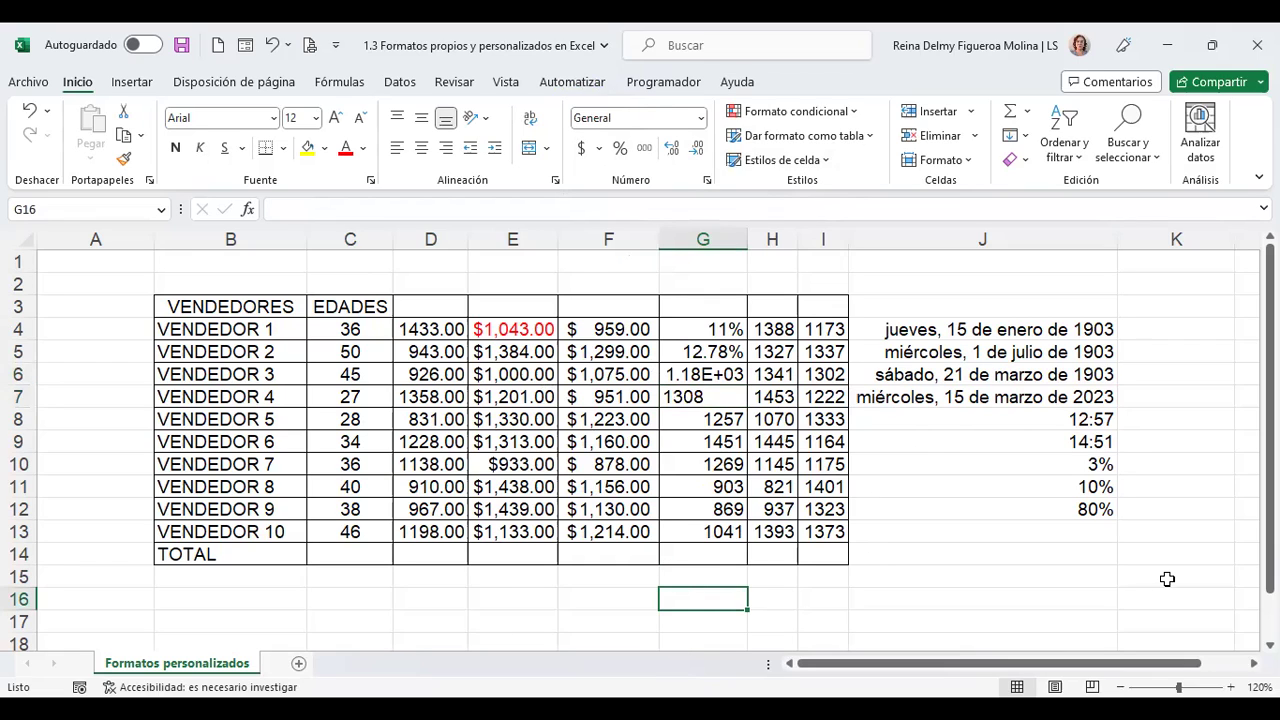
{"action": "type", "text": "+"}
{"action": "left_click", "coordinate": [725, 396]}
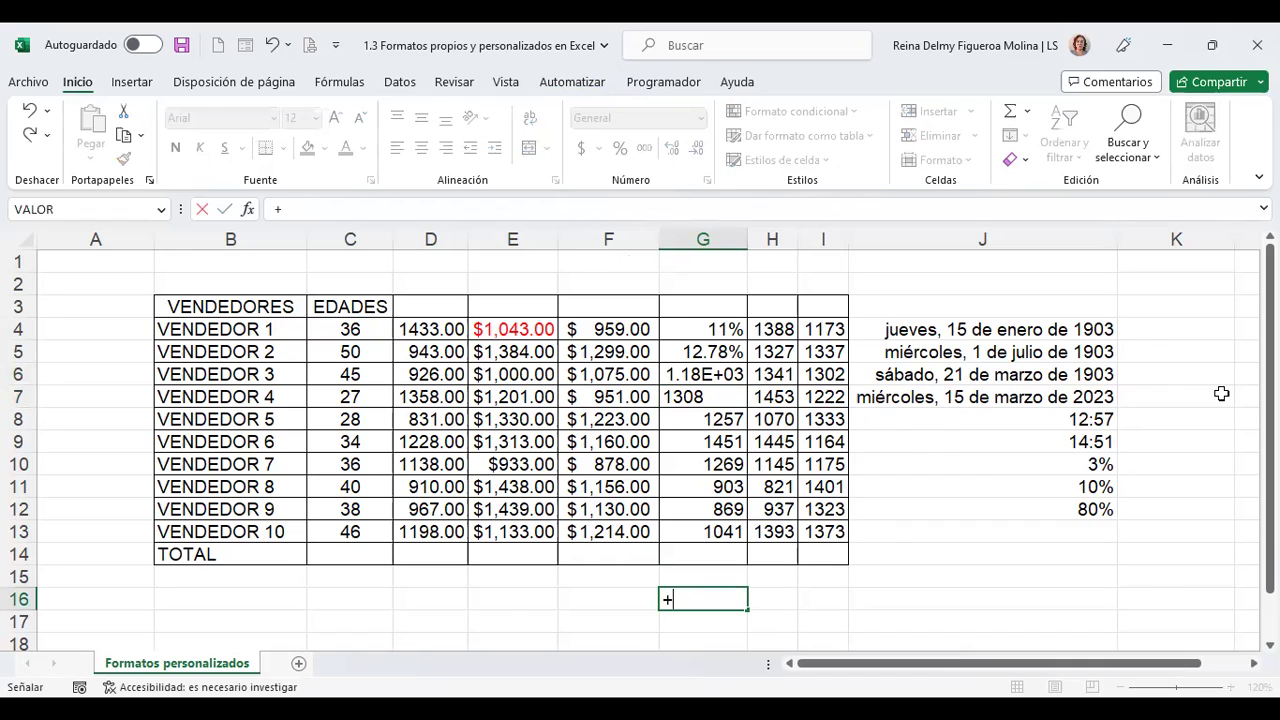
{"action": "type", "text": "G7+1"}
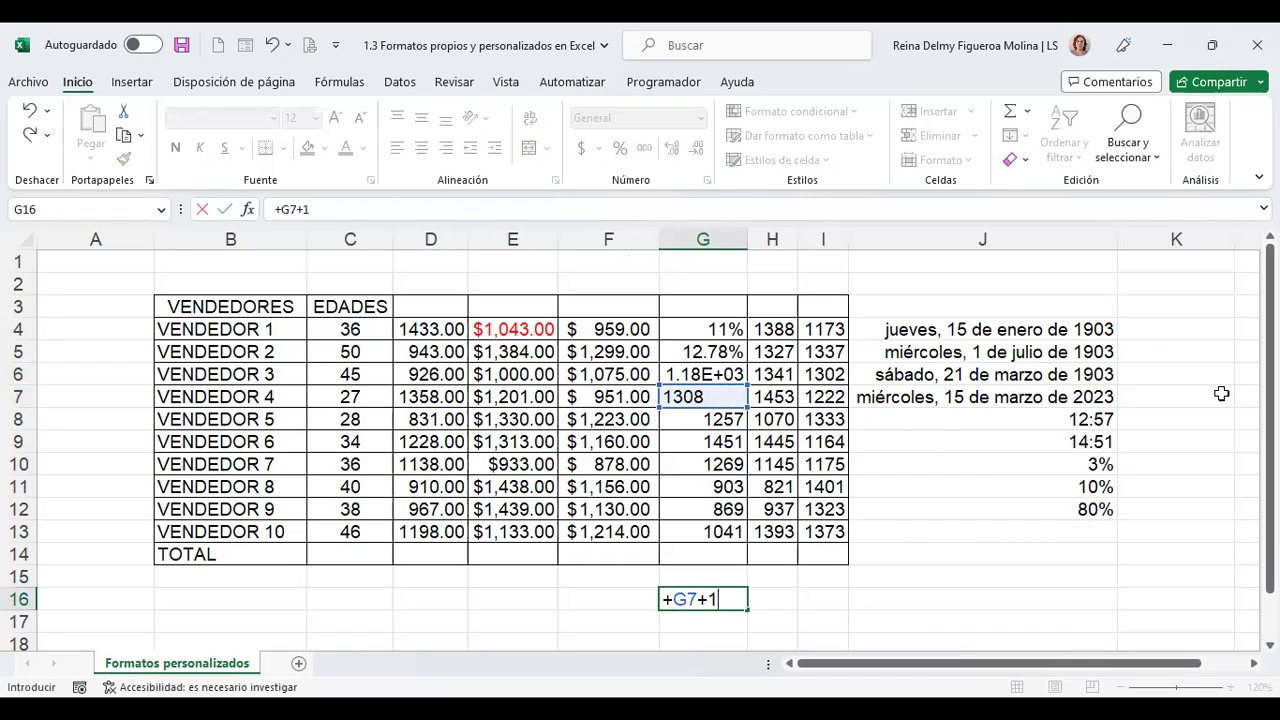
{"action": "key", "text": "Return"}
{"action": "key", "text": "Up"}
{"action": "key", "text": "Delete"}
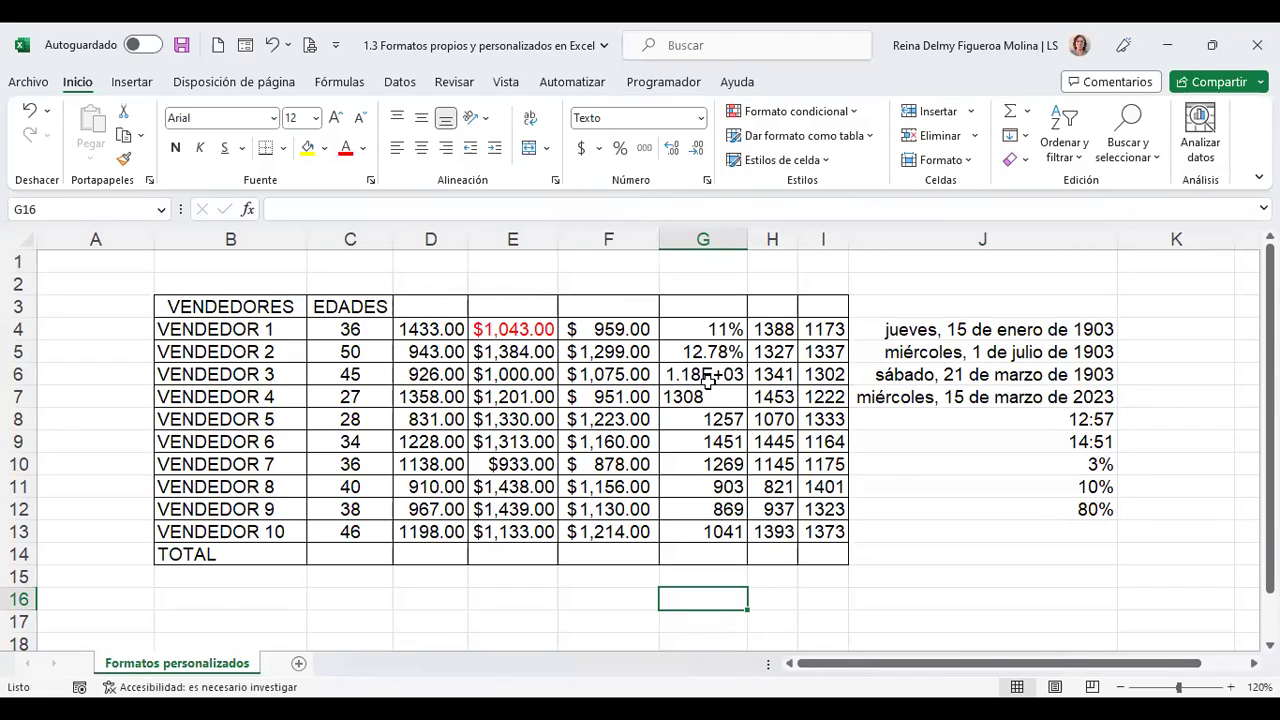
{"action": "left_click", "coordinate": [711, 397]}
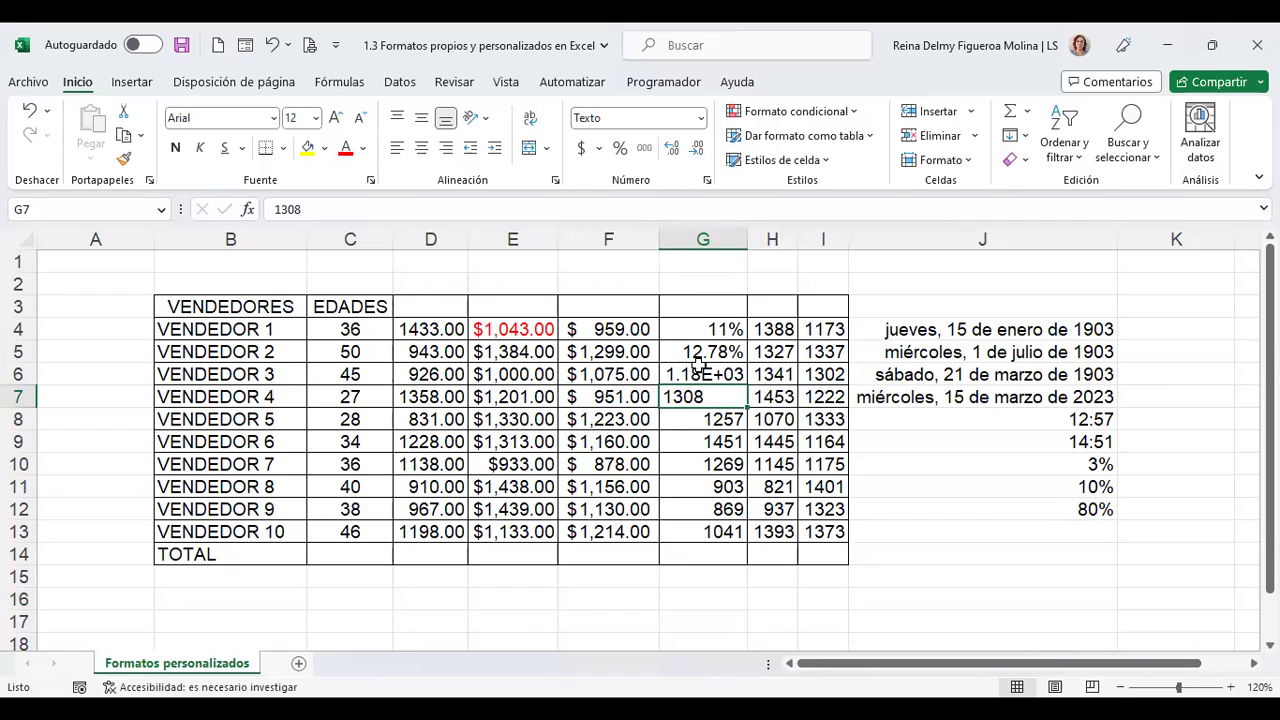
- Open Formato de celdas for G7 via Más formatos de número, passing Especial to reach Personalizada
{"action": "left_click", "coordinate": [701, 118]}
{"action": "scroll", "coordinate": [702, 358], "scroll_direction": "down", "scroll_amount": 2}
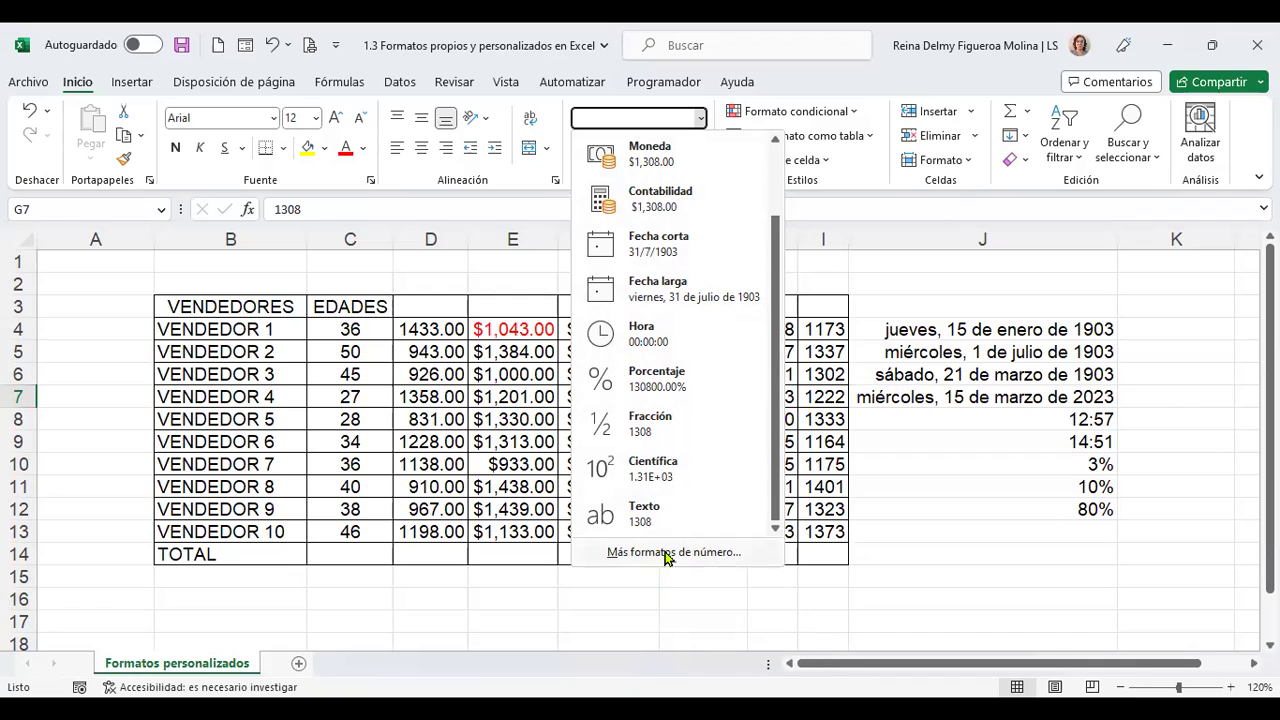
{"action": "left_click", "coordinate": [725, 554]}
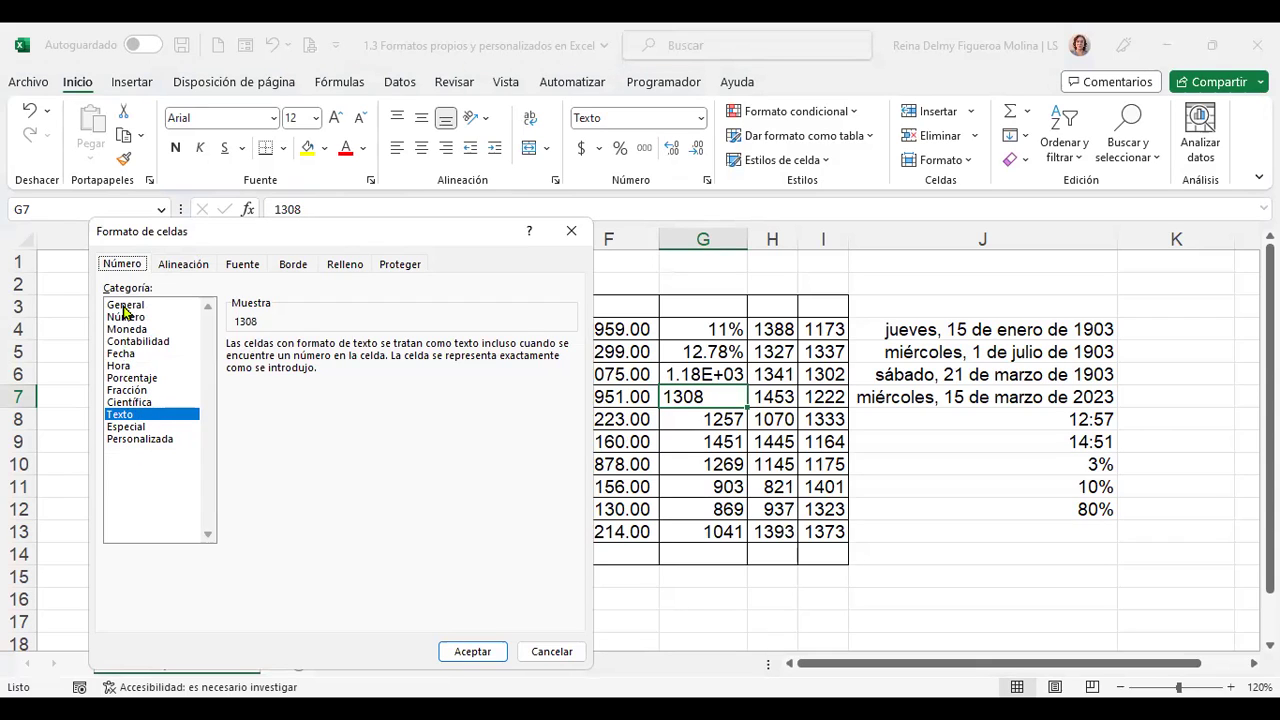
{"action": "left_click", "coordinate": [129, 427]}
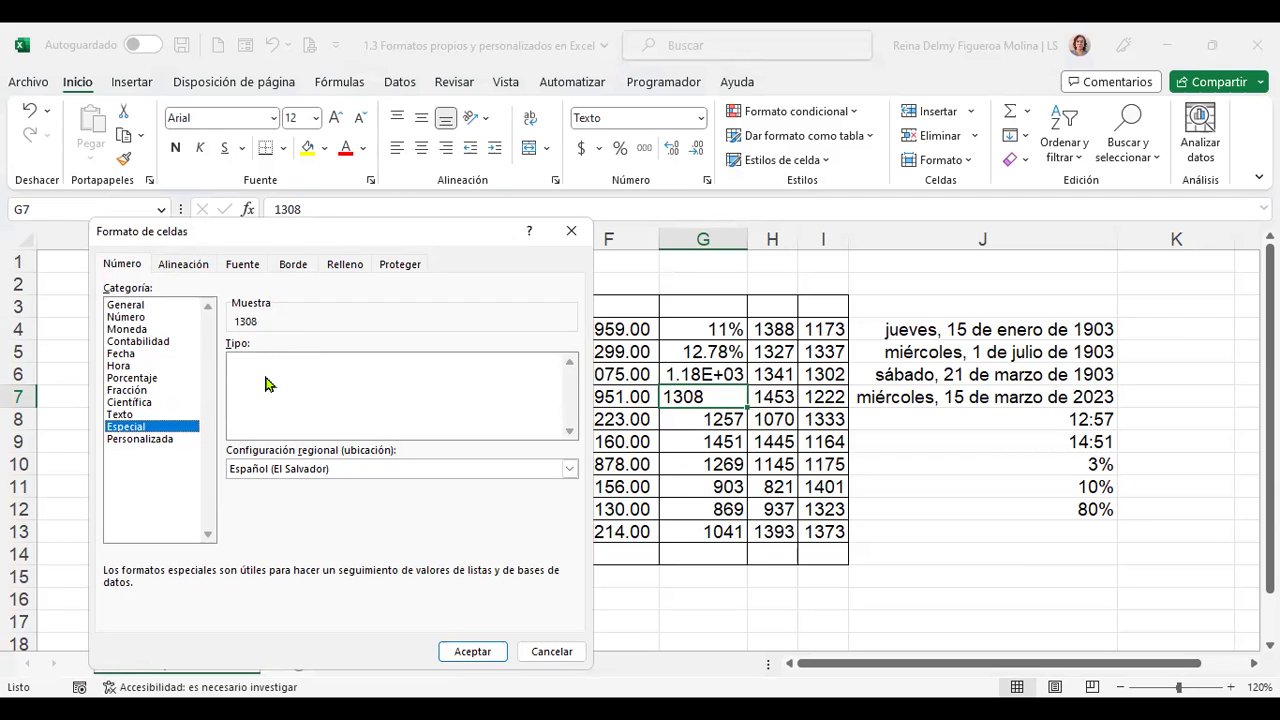
{"action": "left_click", "coordinate": [165, 440]}
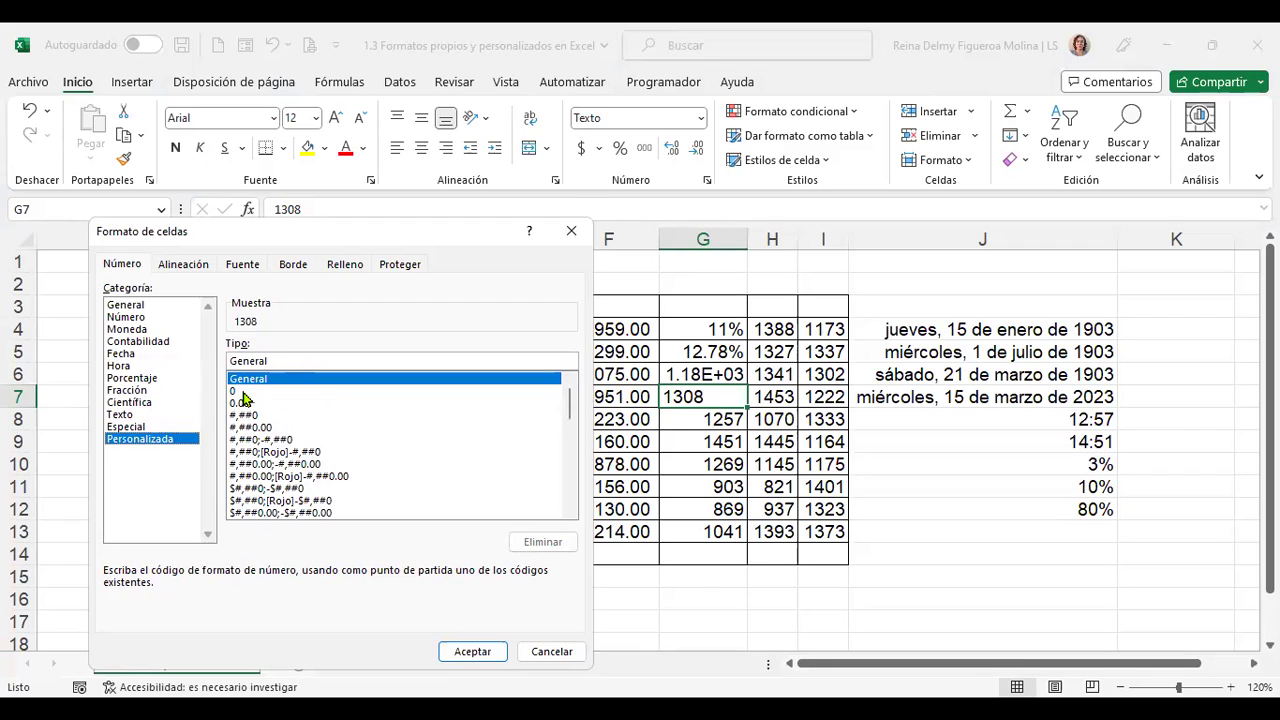
- Compare the 0, 0.00, #,##0 and #,##0.00 codes, then apply #,##0.00;-#,##0.00 to G7 (1,308.00)
{"action": "left_click", "coordinate": [243, 391]}
{"action": "left_click", "coordinate": [248, 403]}
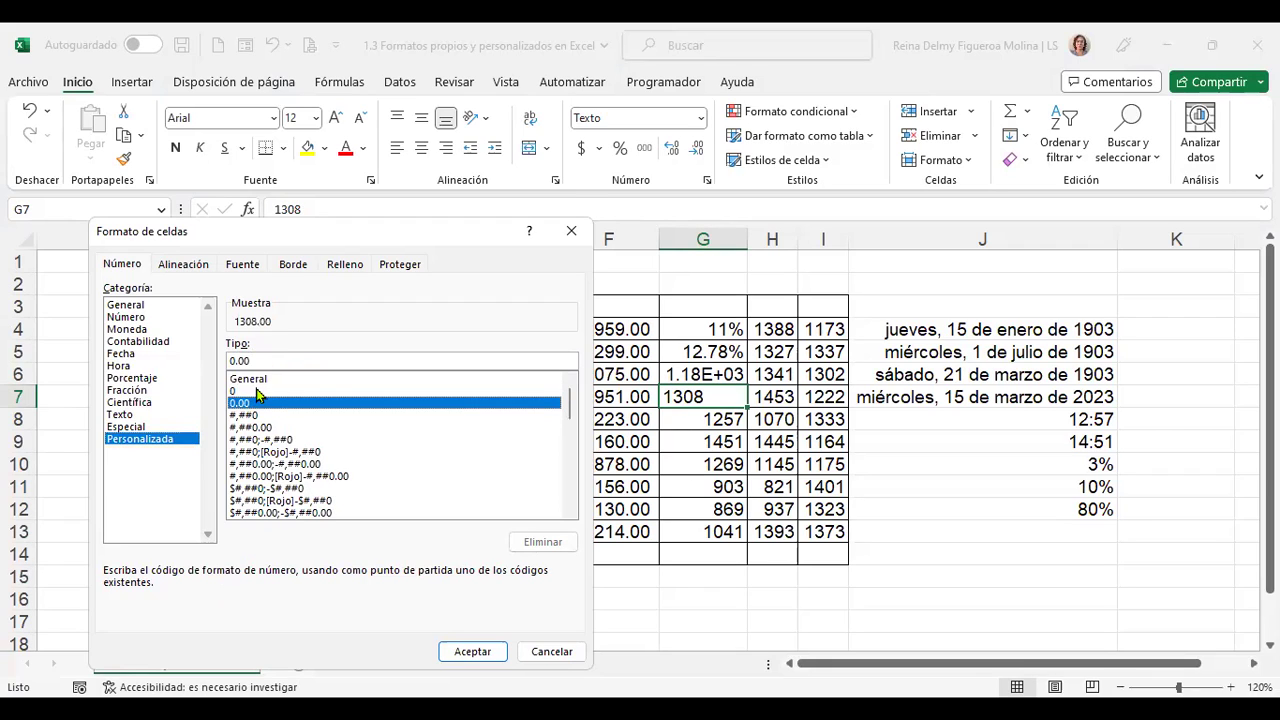
{"action": "left_click", "coordinate": [257, 392]}
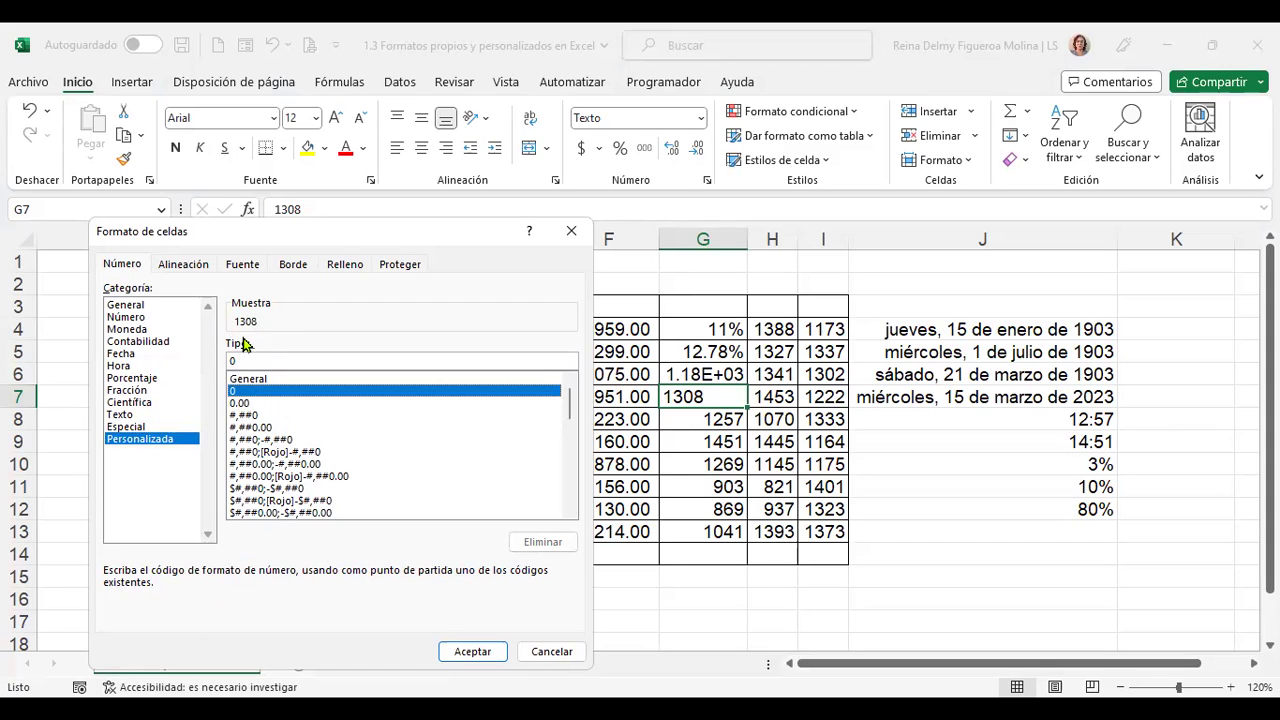
{"action": "left_click", "coordinate": [244, 403]}
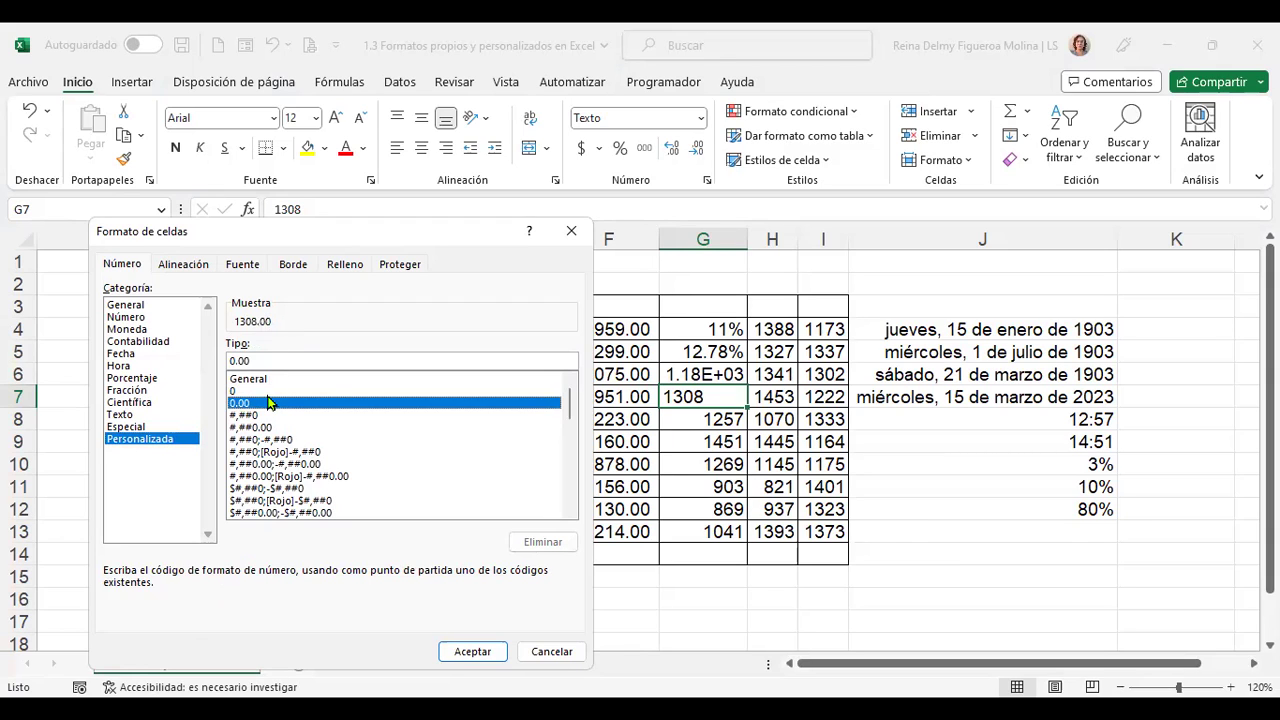
{"action": "left_click", "coordinate": [254, 416]}
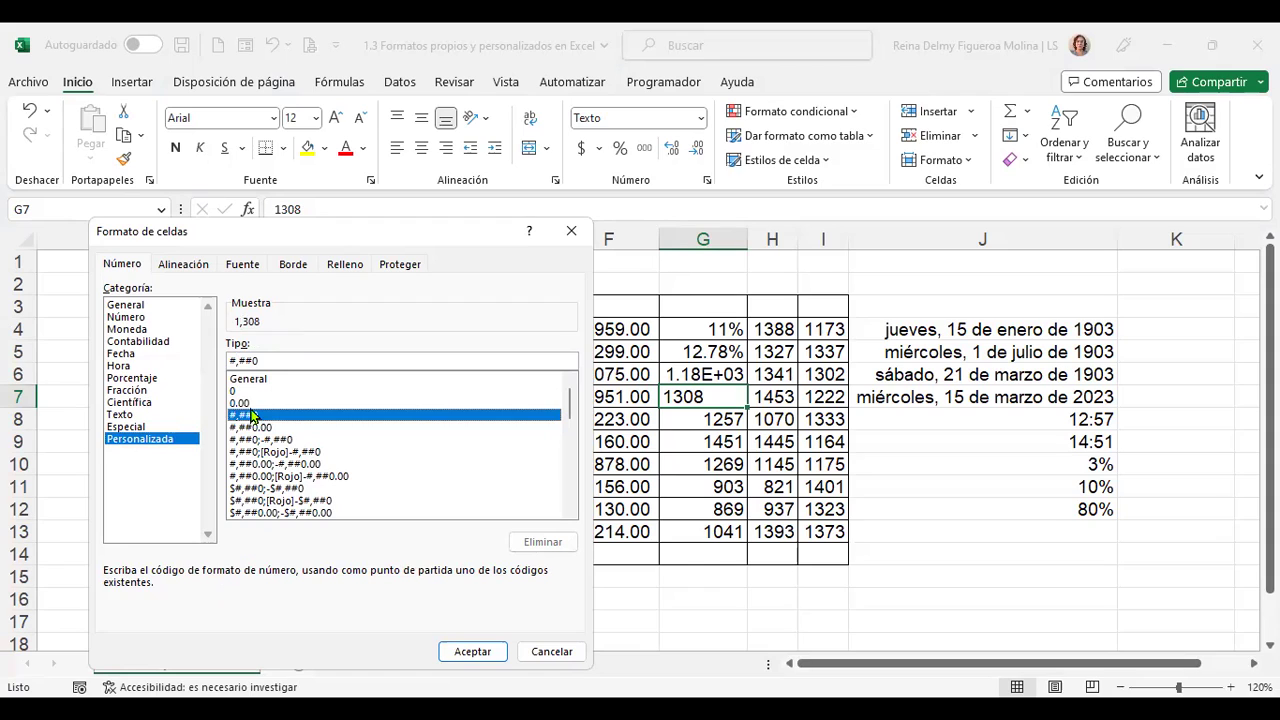
{"action": "left_click", "coordinate": [253, 404]}
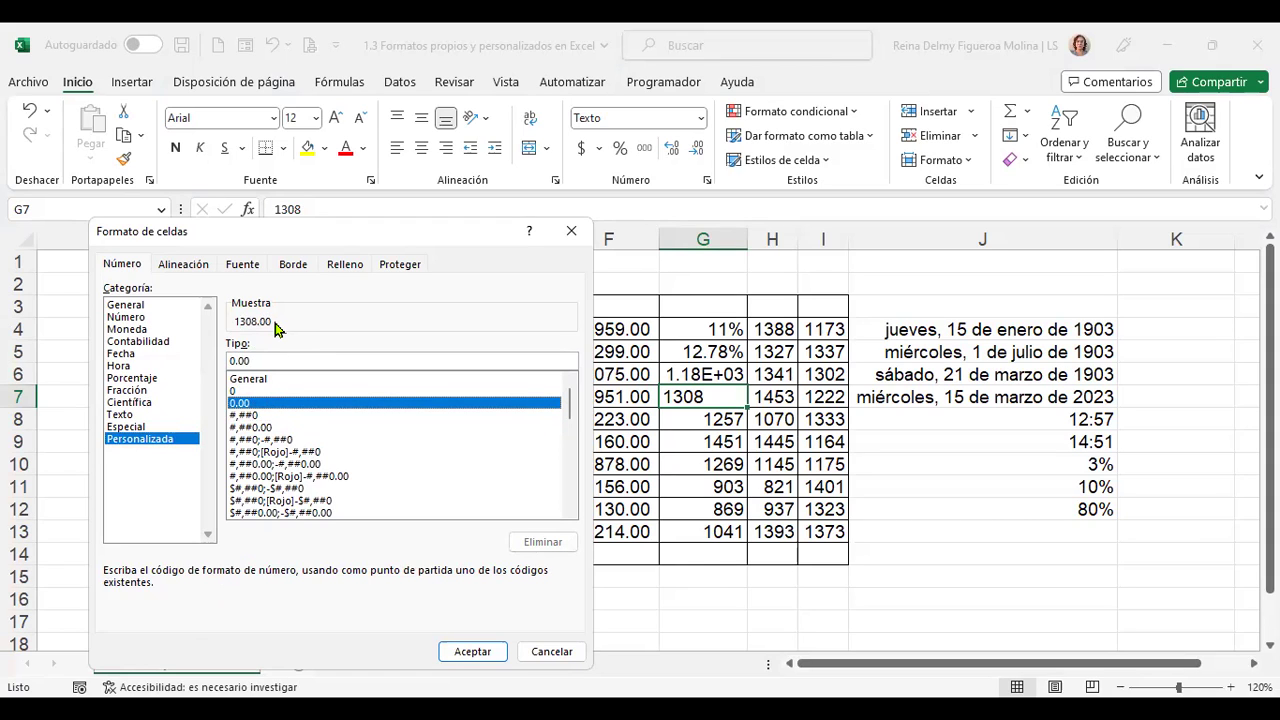
{"action": "left_click", "coordinate": [249, 414]}
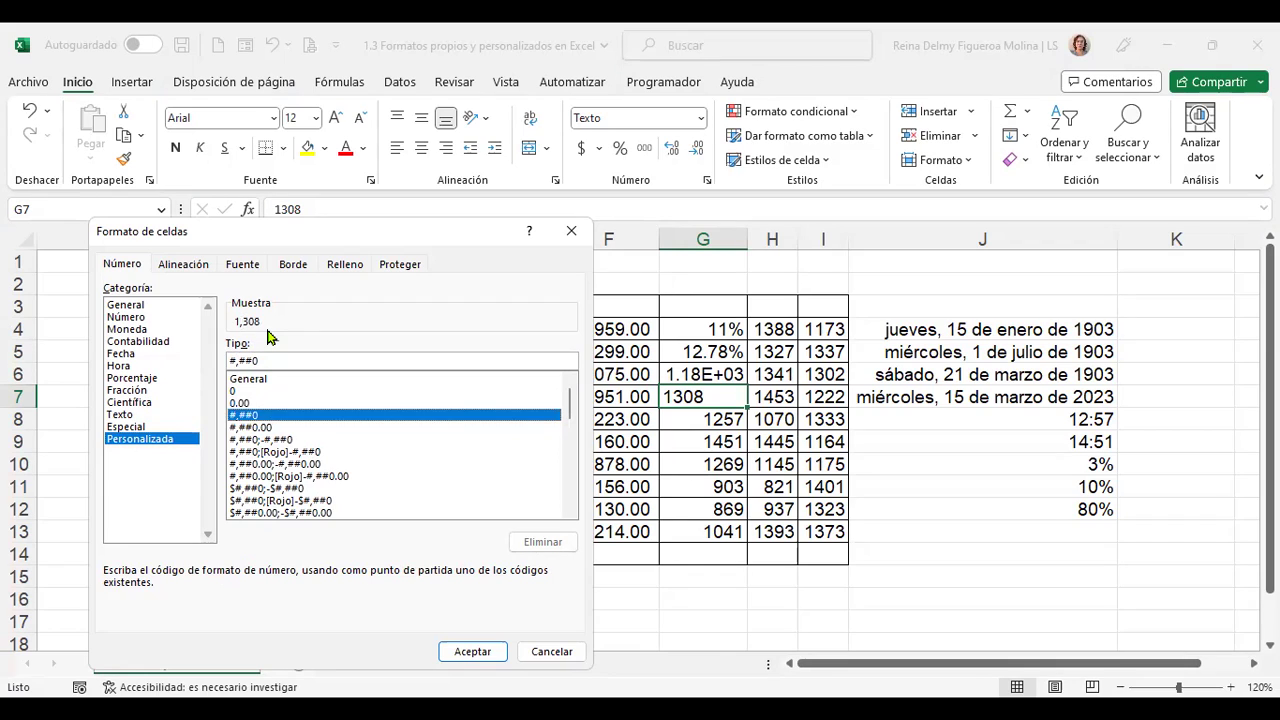
{"action": "left_click", "coordinate": [261, 427]}
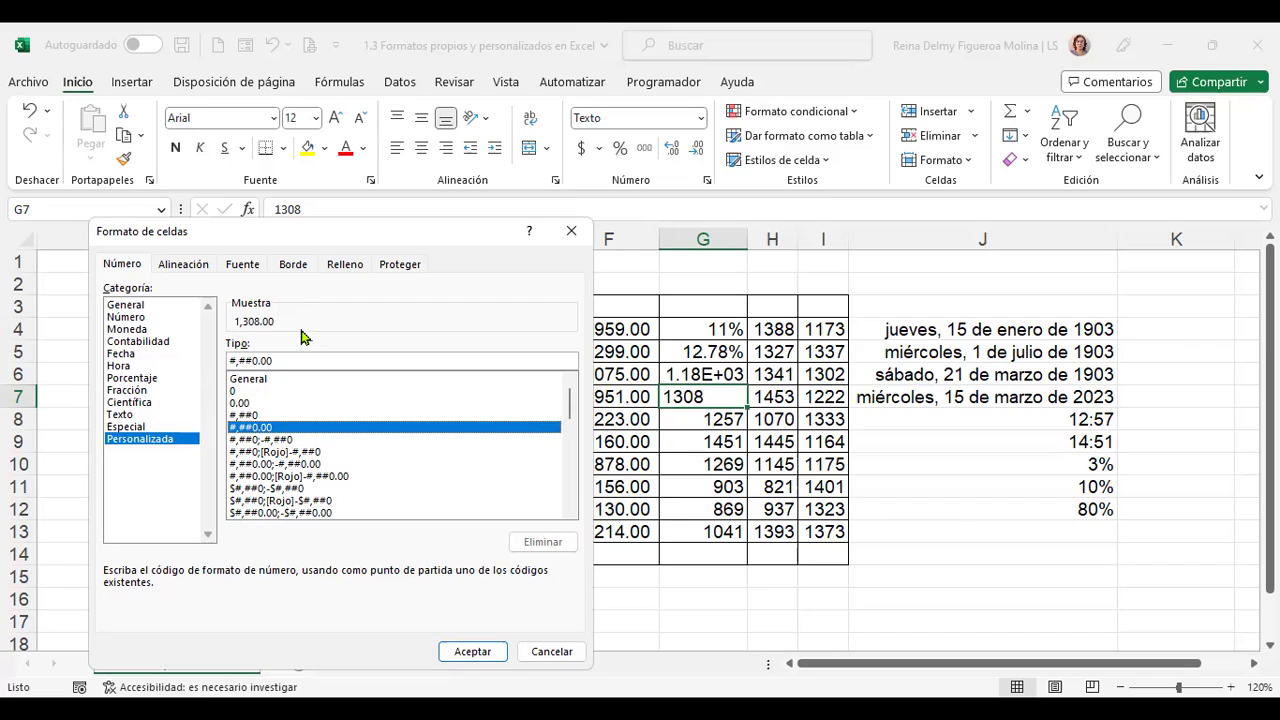
{"action": "left_click", "coordinate": [281, 440]}
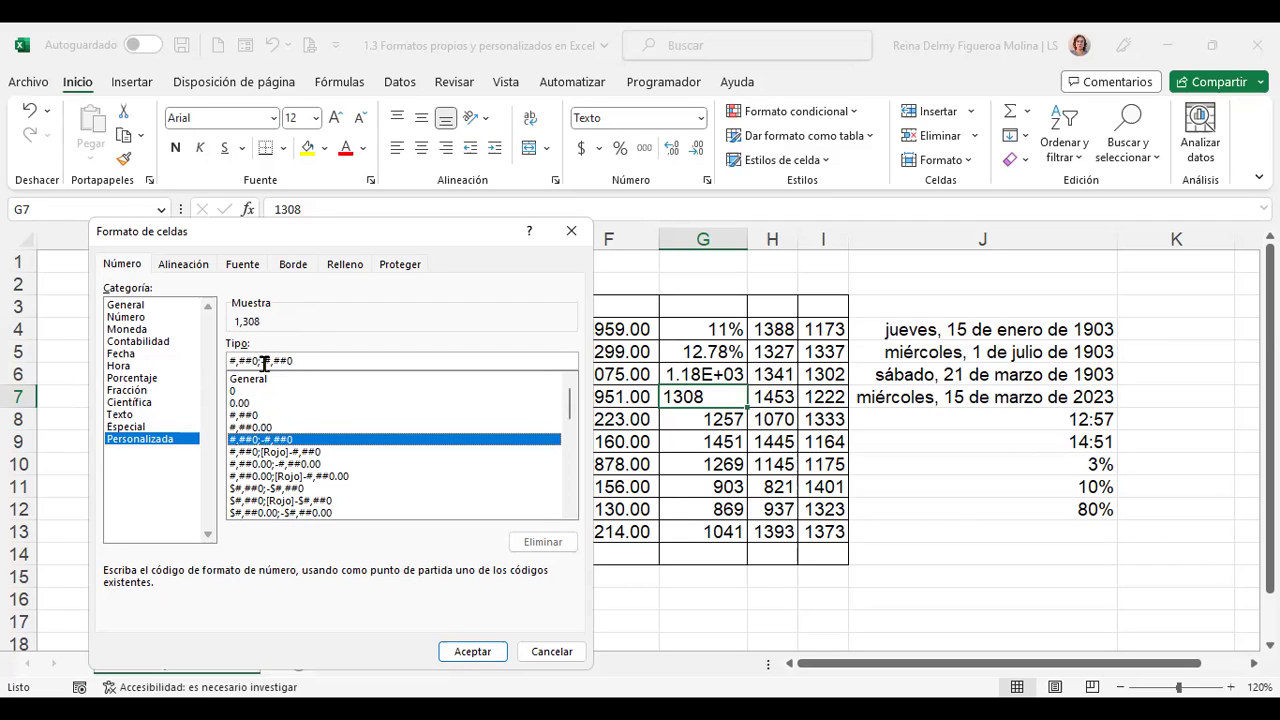
{"action": "left_click", "coordinate": [283, 455]}
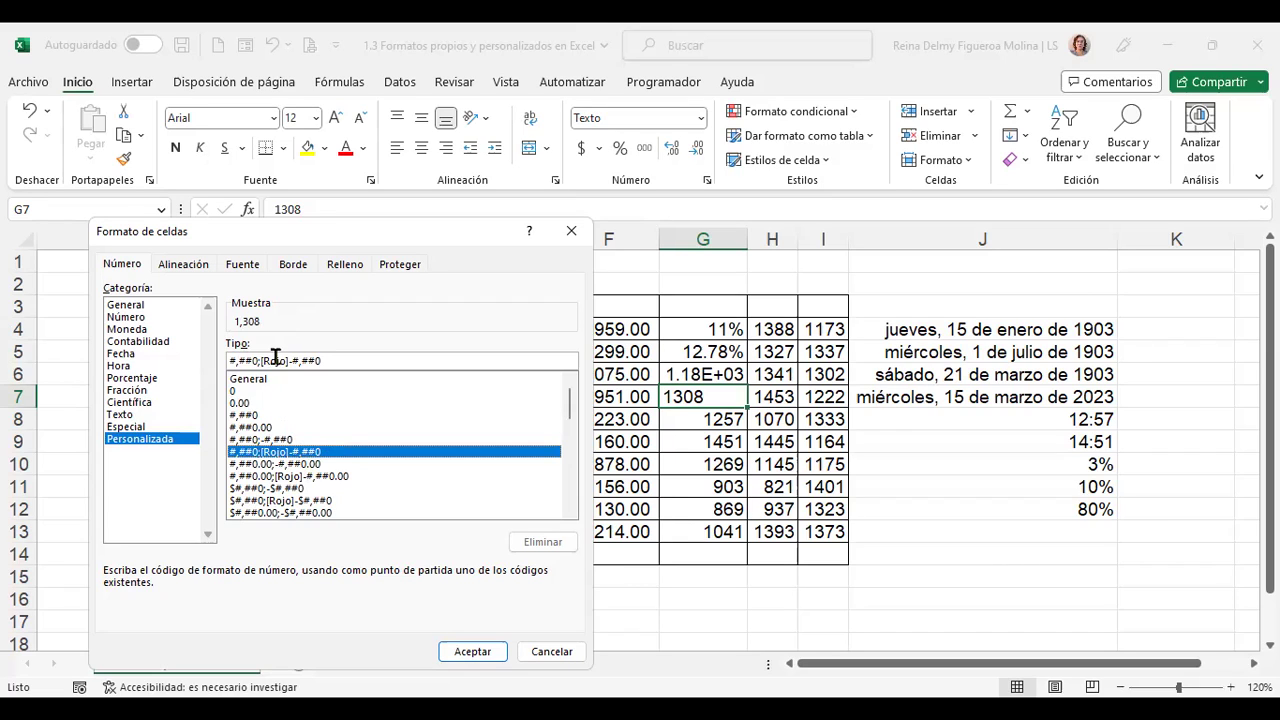
{"action": "left_click", "coordinate": [305, 465]}
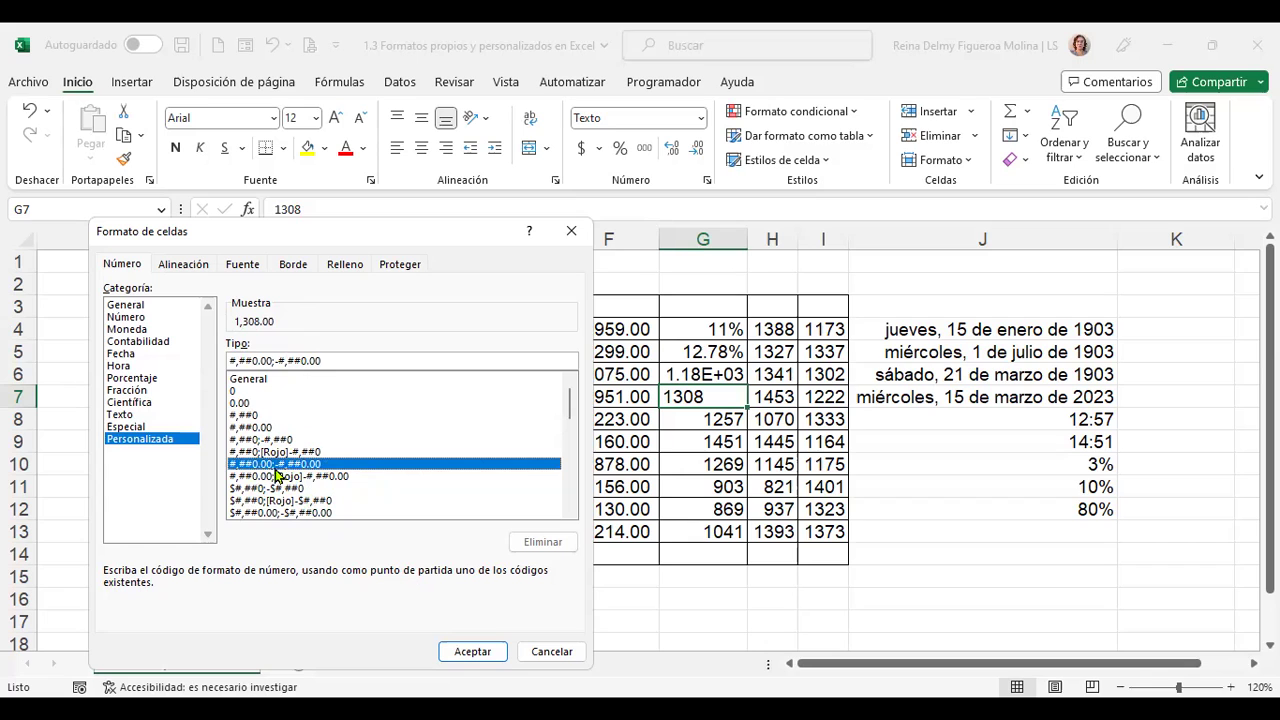
{"action": "left_click", "coordinate": [487, 655]}
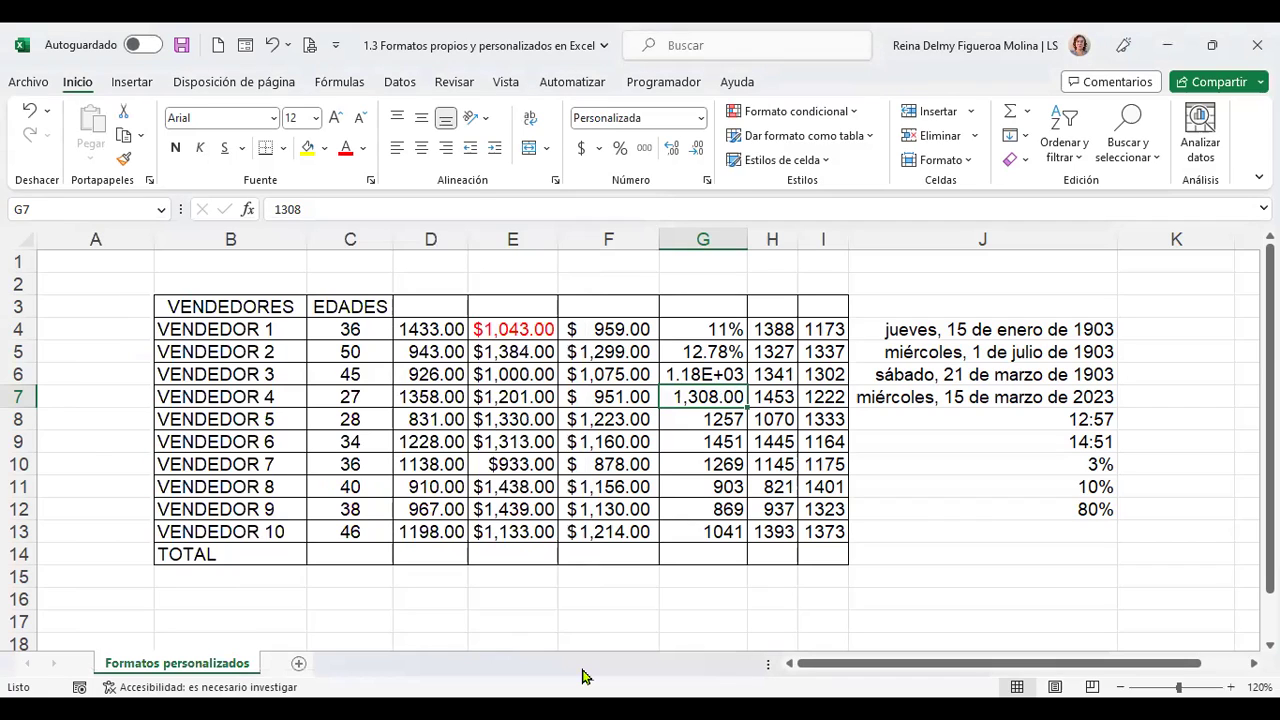
- Enter -1308 in G7 so it shows -1,308.00
{"action": "type", "text": "-1308"}
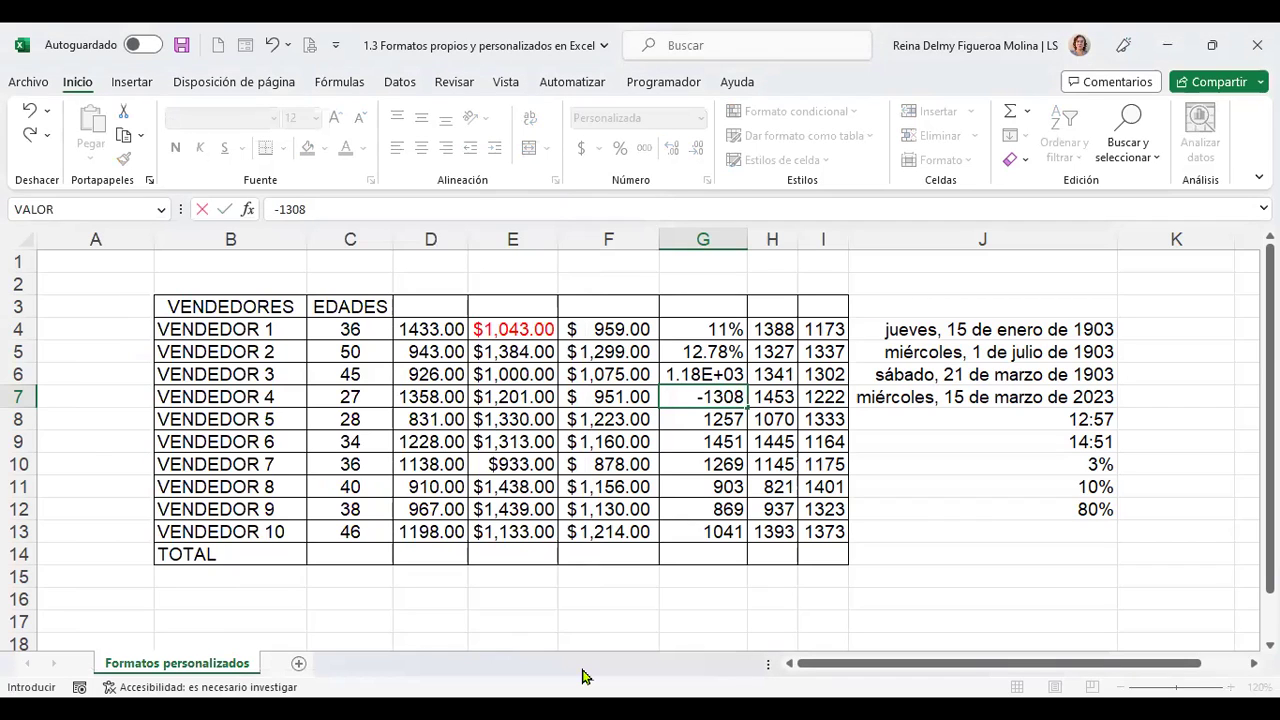
{"action": "key", "text": "Return"}
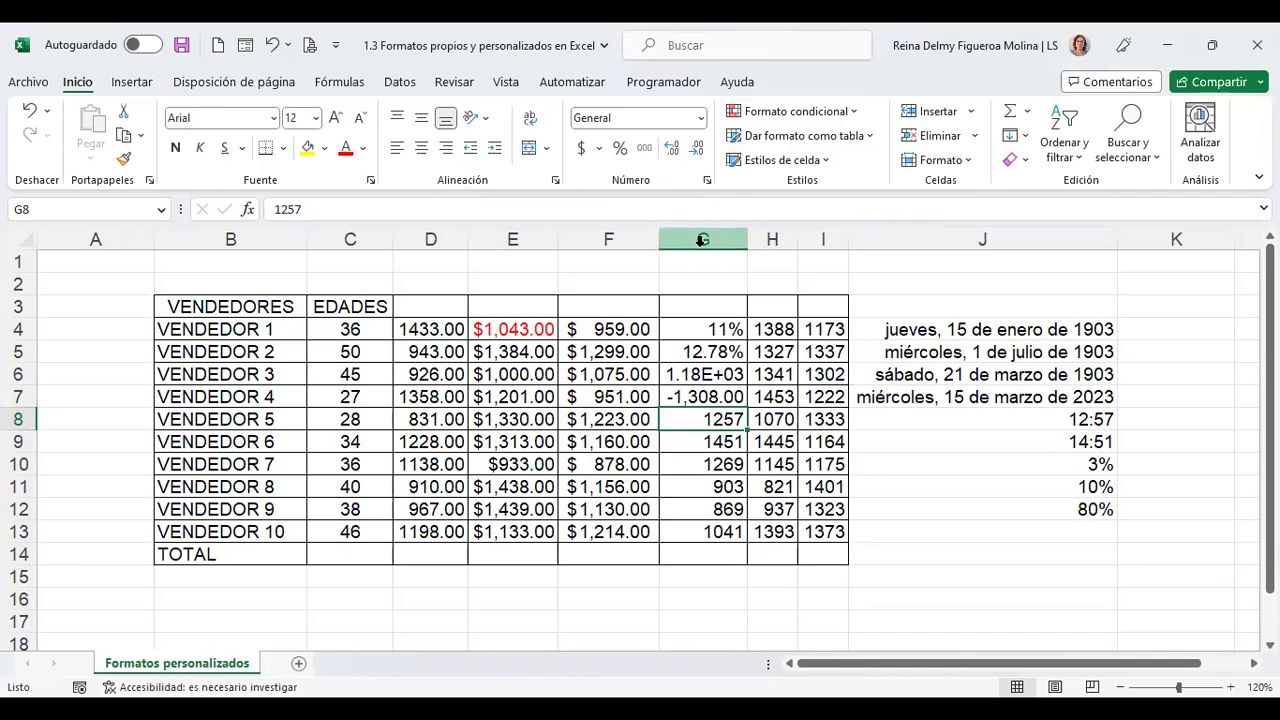
- Bring up G8's custom format codes and preview the 0% and 0.00% percentage formats
{"action": "left_click", "coordinate": [708, 181]}
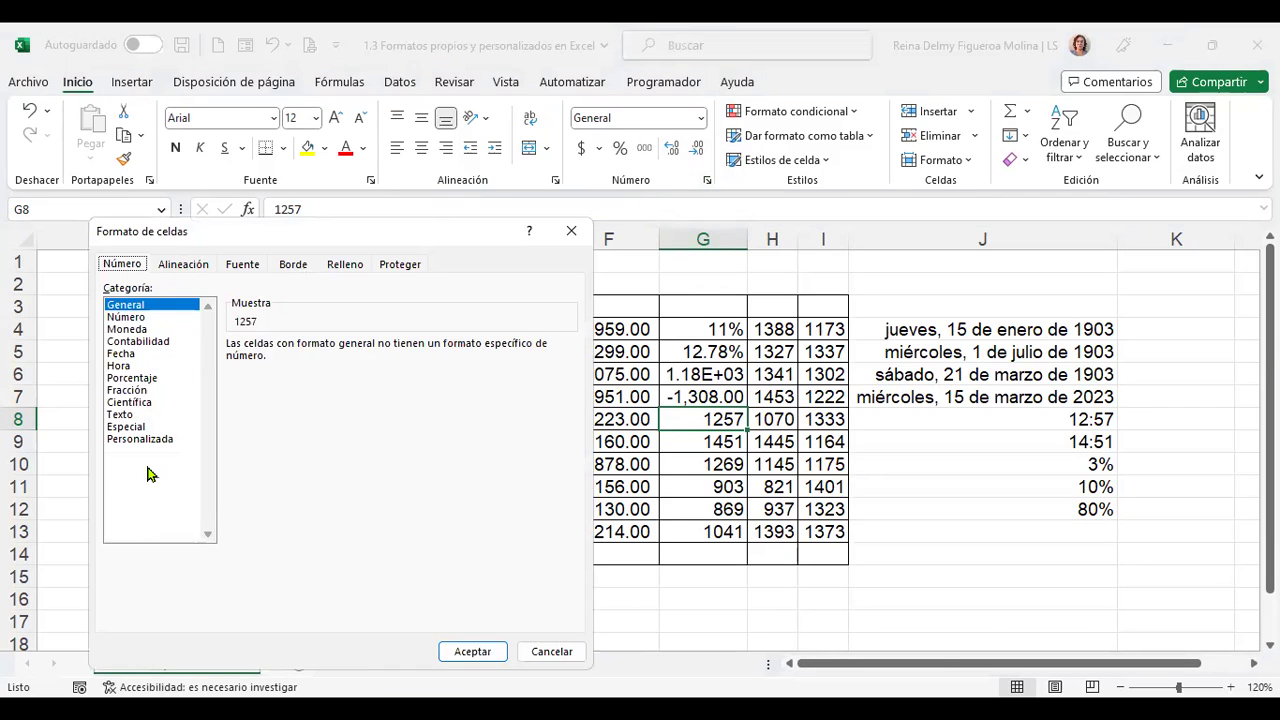
{"action": "left_click", "coordinate": [155, 440]}
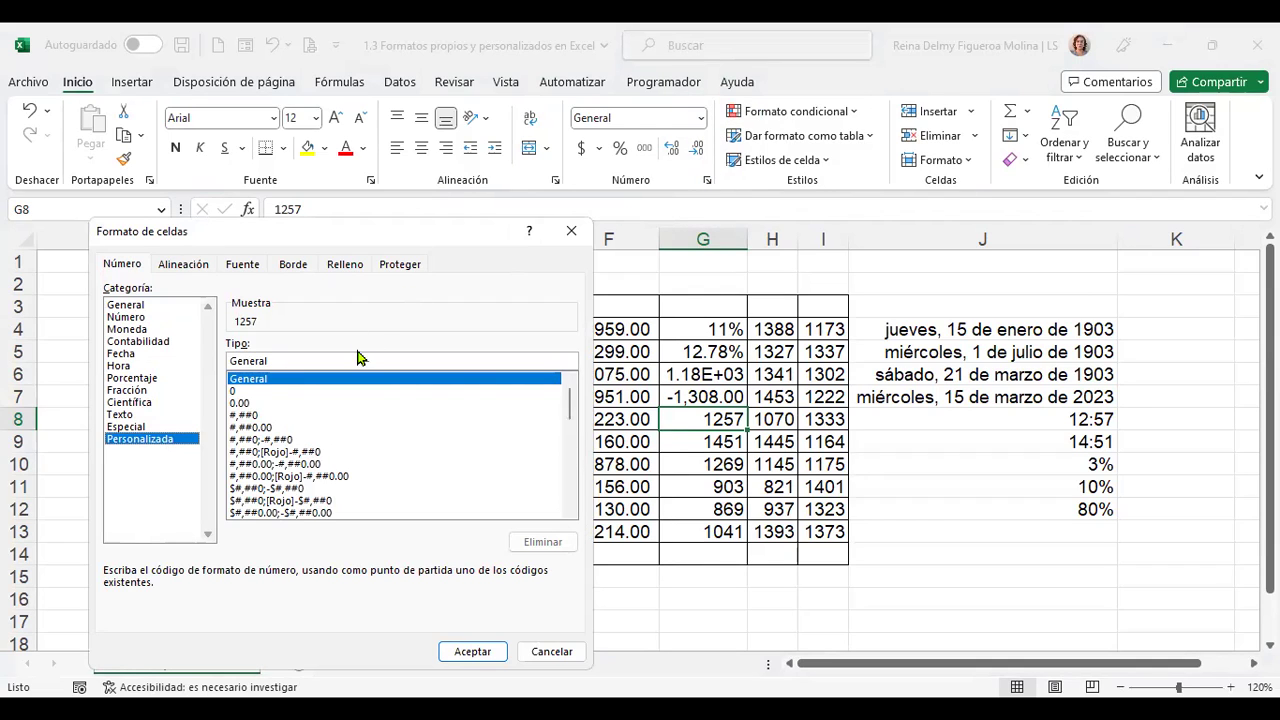
{"action": "mouse_move", "coordinate": [570, 400]}
{"action": "left_mouse_down"}
{"action": "mouse_move", "coordinate": [574, 443]}
{"action": "mouse_move", "coordinate": [570, 403]}
{"action": "mouse_move", "coordinate": [571, 423]}
{"action": "left_mouse_up"}
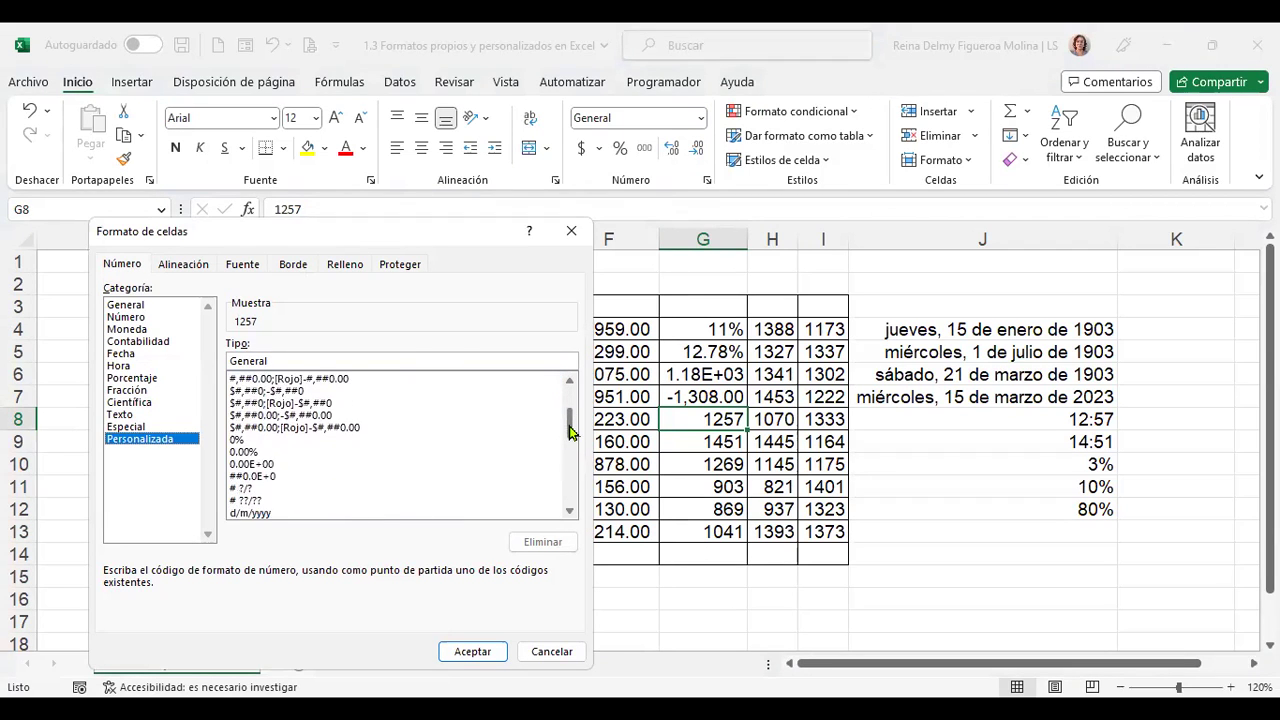
{"action": "left_click", "coordinate": [245, 441]}
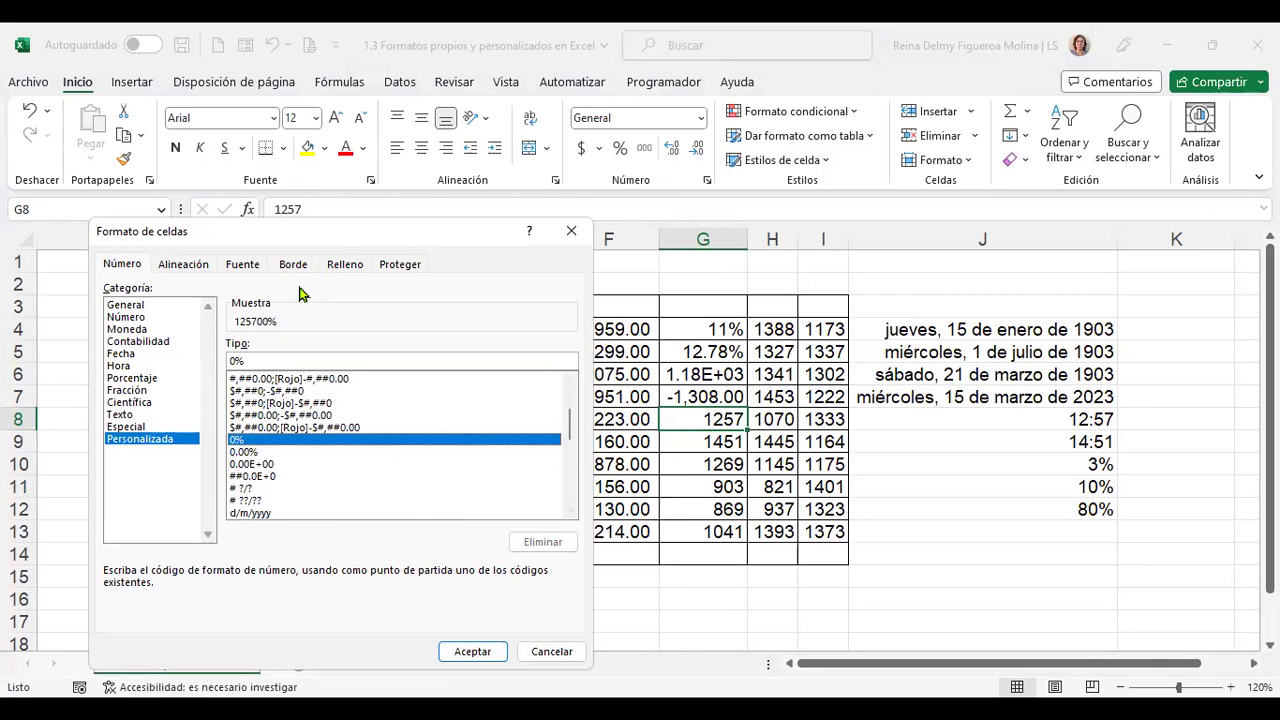
{"action": "left_click", "coordinate": [246, 453]}
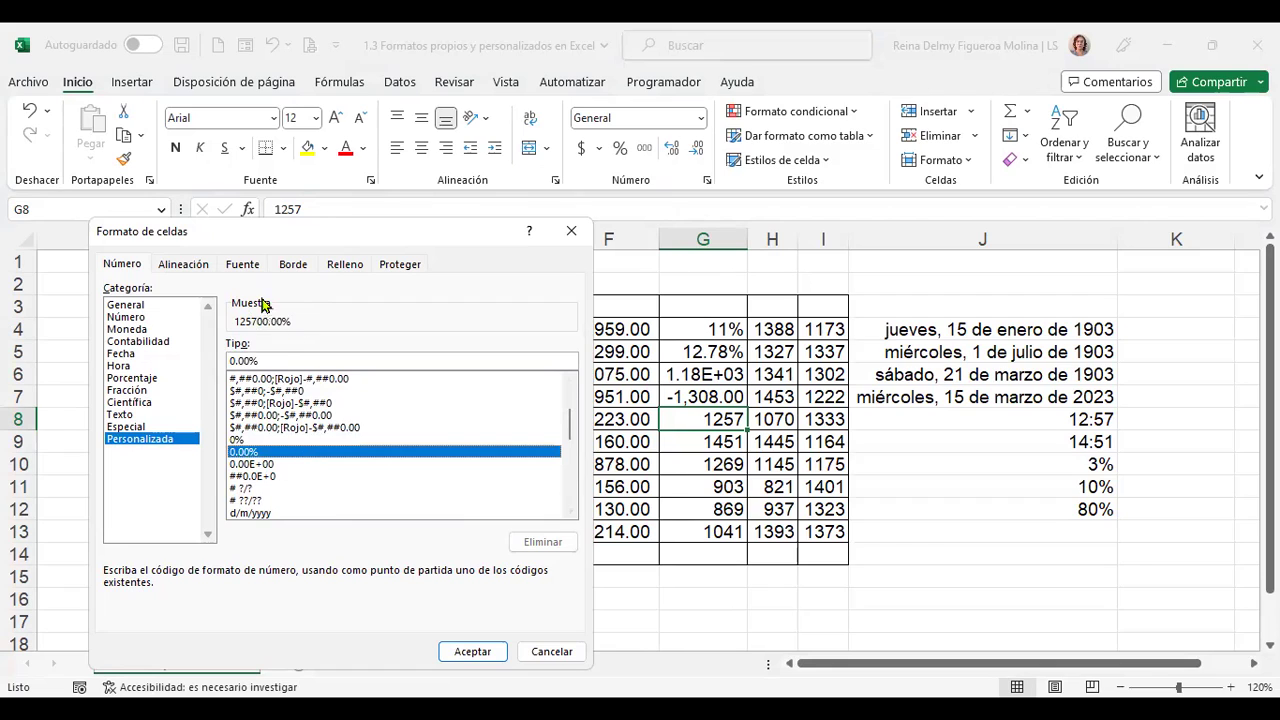
- Preview 0.00E+00, ##0.0E+0, # ?/?, # ??/?? and d/m/yyyy on 1257
{"action": "scroll", "coordinate": [336, 410], "scroll_direction": "down", "scroll_amount": 1}
{"action": "left_click", "coordinate": [268, 428]}
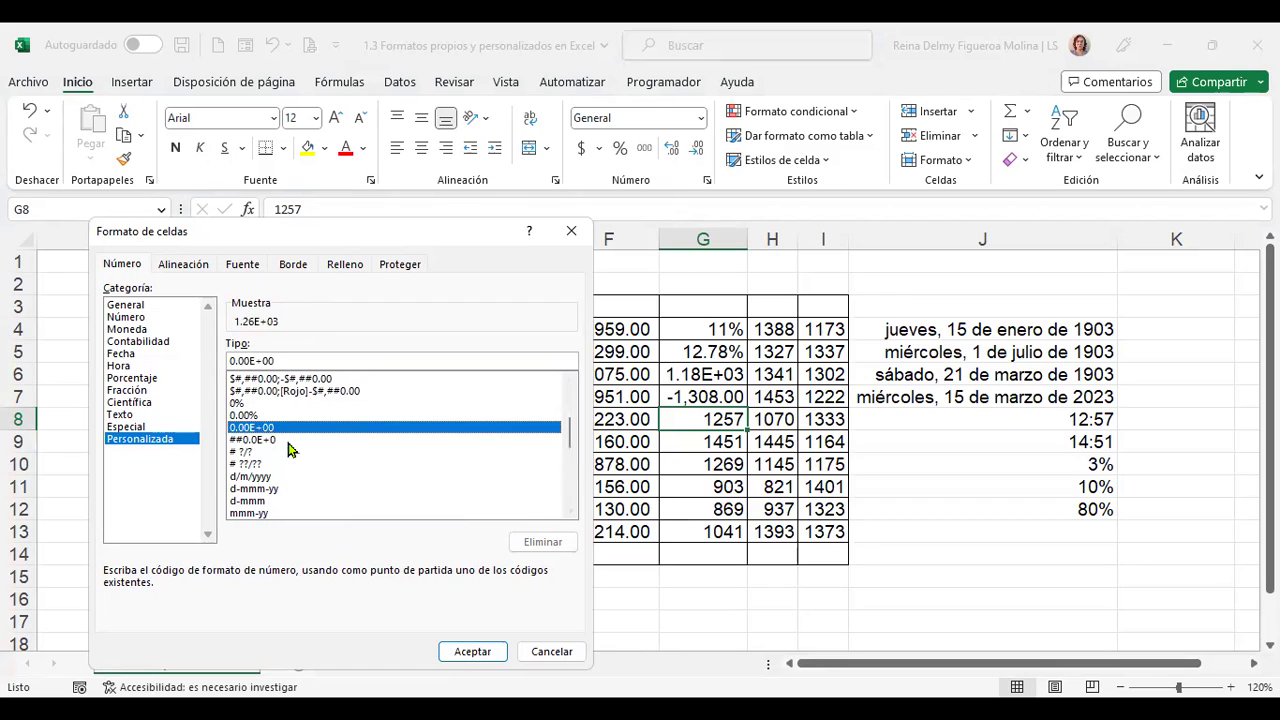
{"action": "left_click", "coordinate": [272, 441]}
{"action": "scroll", "coordinate": [331, 460], "scroll_direction": "down", "scroll_amount": 1}
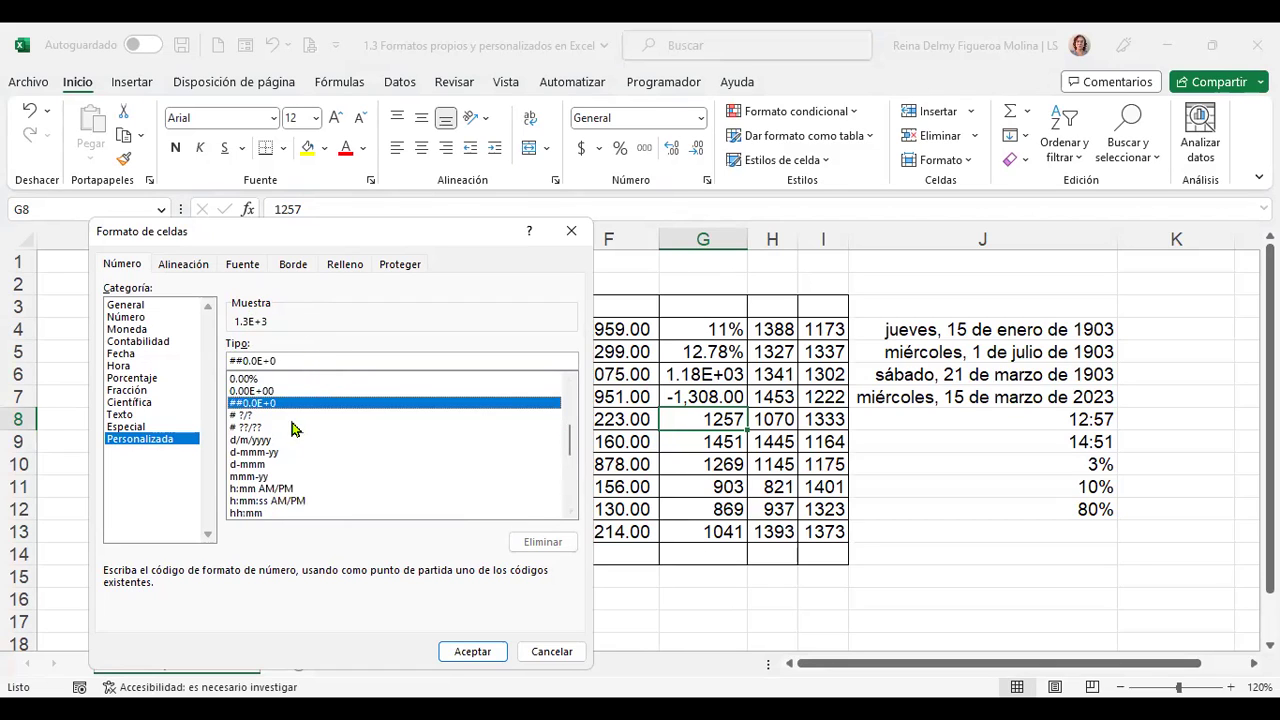
{"action": "left_click", "coordinate": [240, 416]}
{"action": "left_click", "coordinate": [260, 428]}
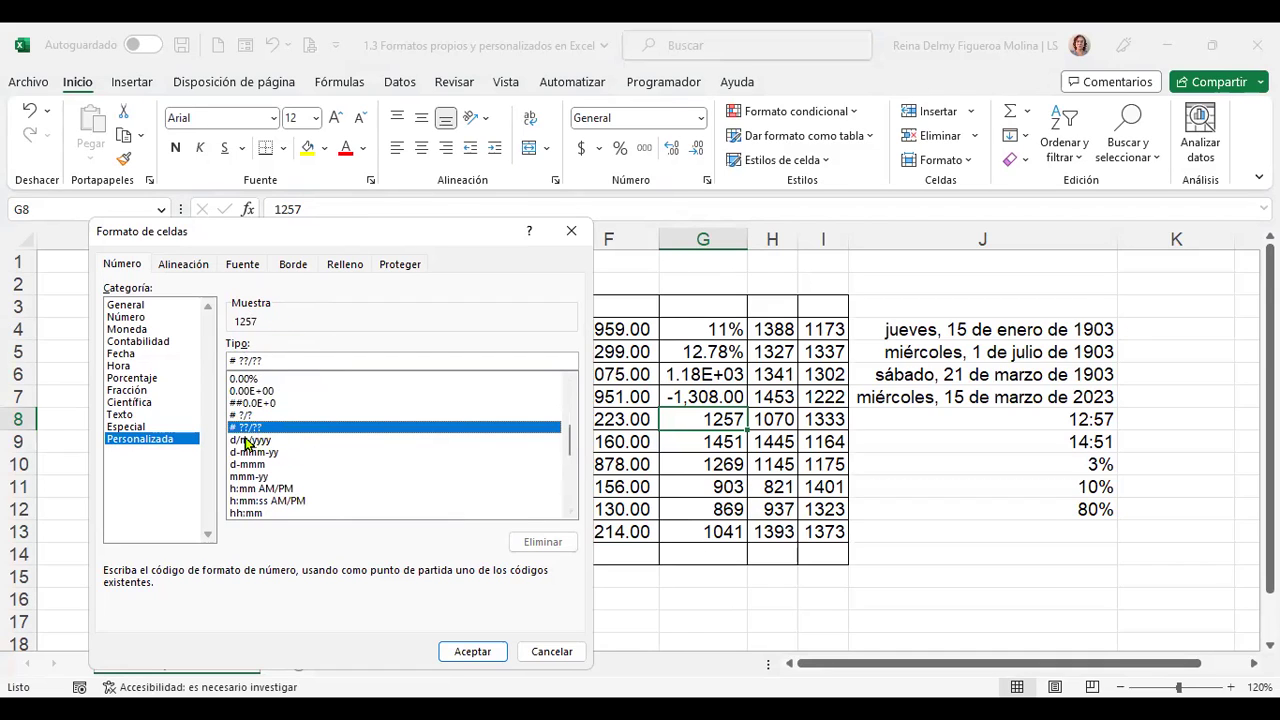
{"action": "left_click", "coordinate": [252, 440]}
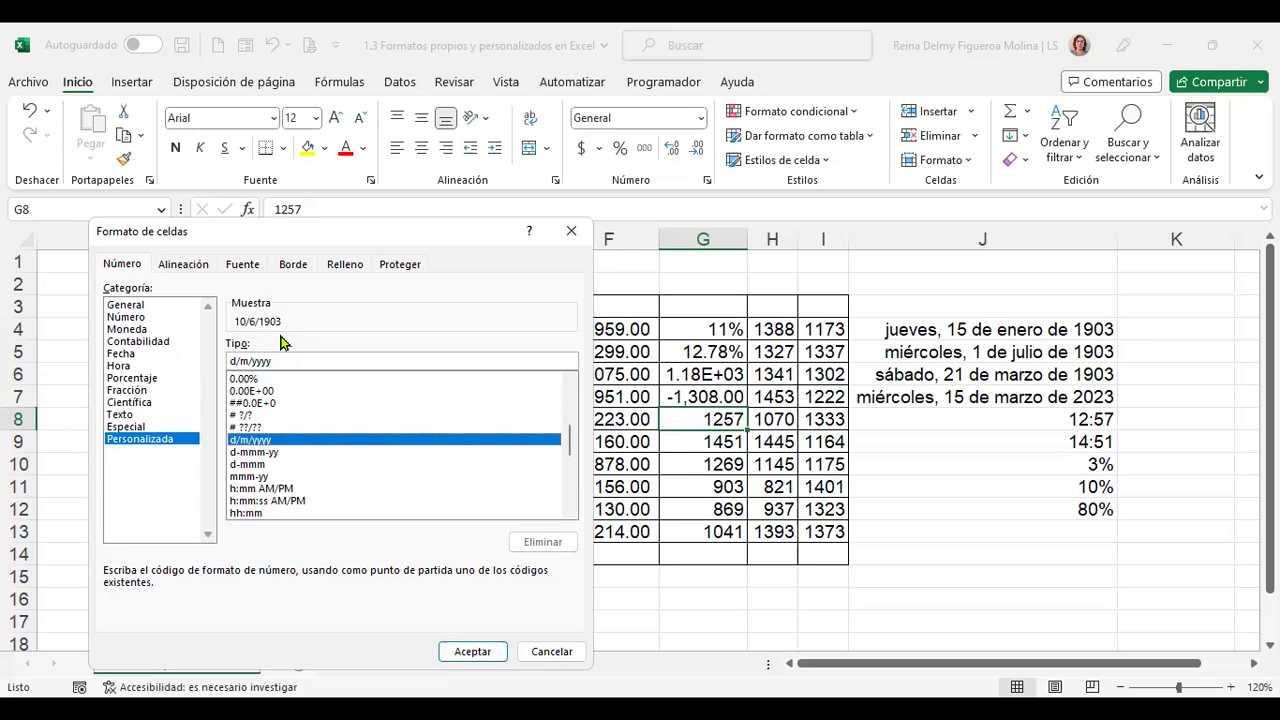
- Preview the d-mmm-yy, d-mmm, mmm-yy, h:mm AM/PM, hh:mm:ss, mm:ss and mm:ss.0 formats
{"action": "left_click", "coordinate": [258, 455]}
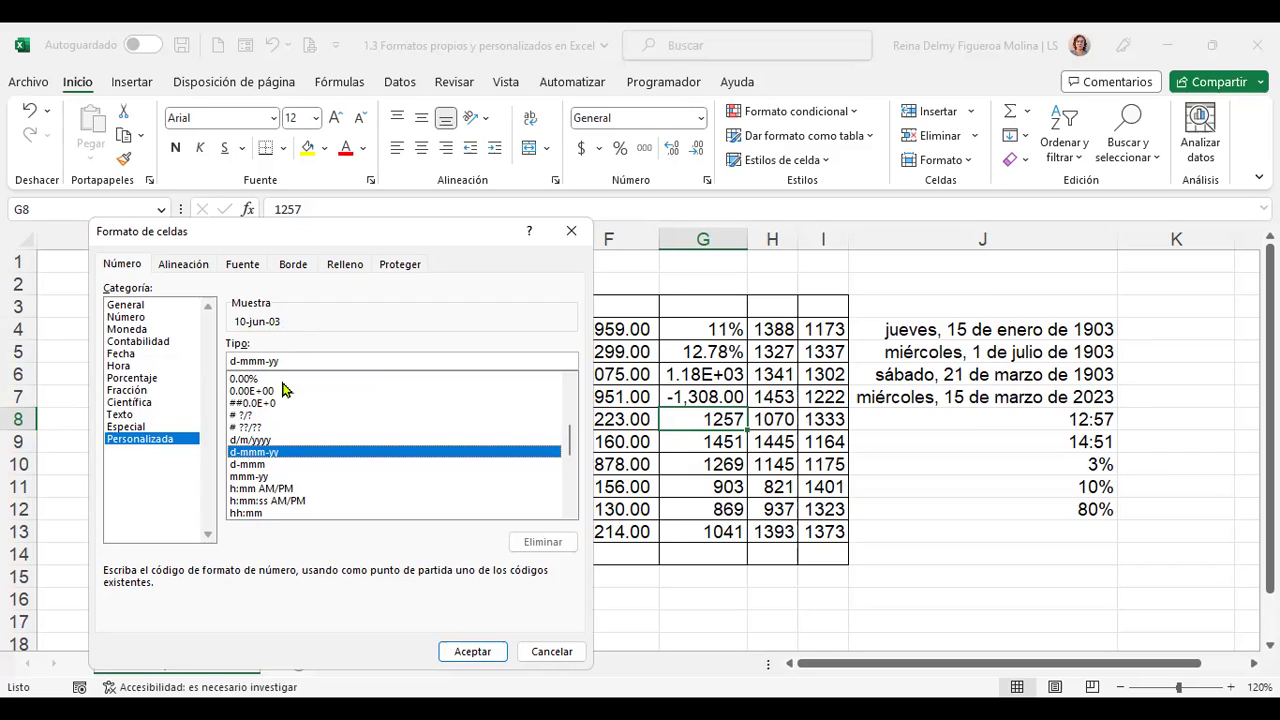
{"action": "left_click", "coordinate": [257, 466]}
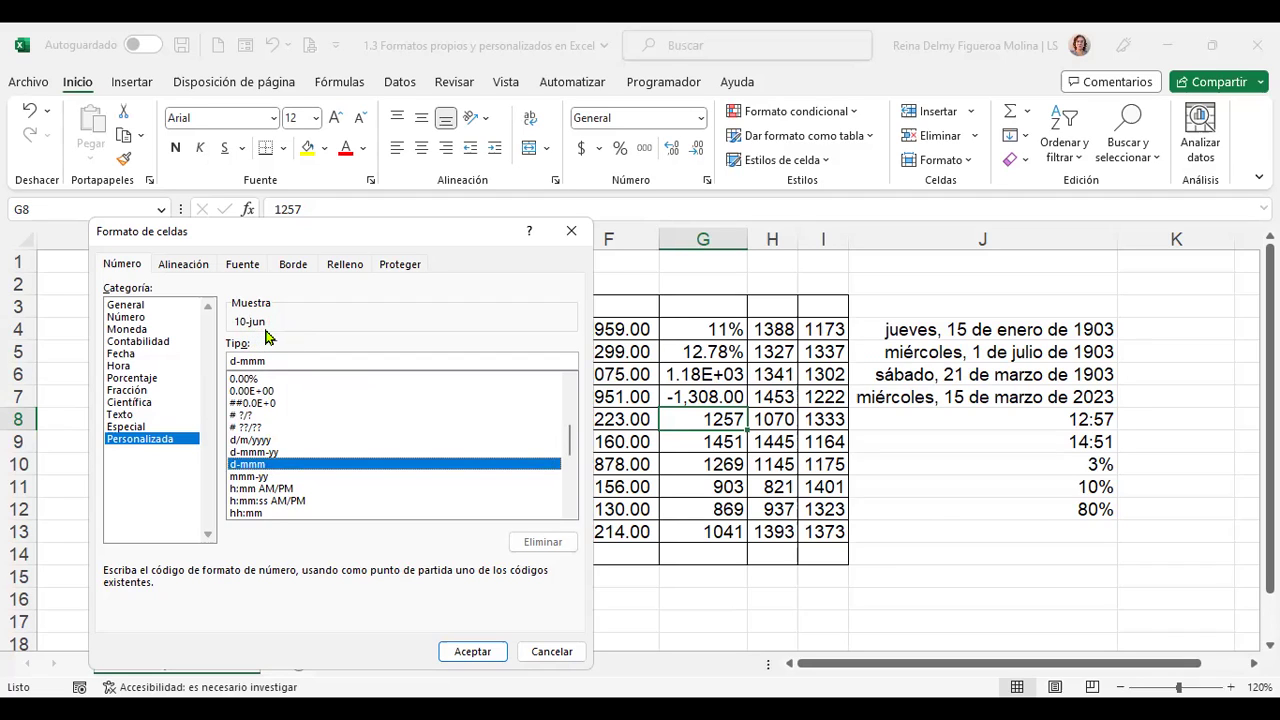
{"action": "left_click", "coordinate": [264, 477]}
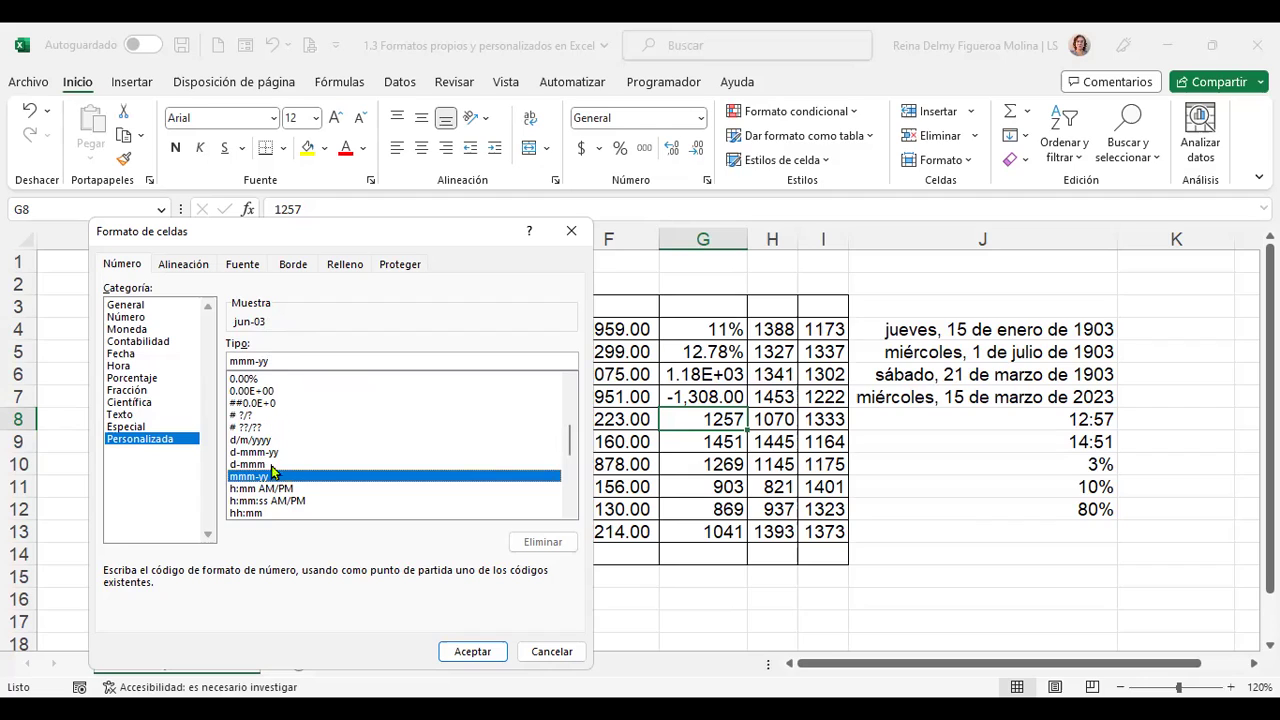
{"action": "left_click", "coordinate": [270, 489]}
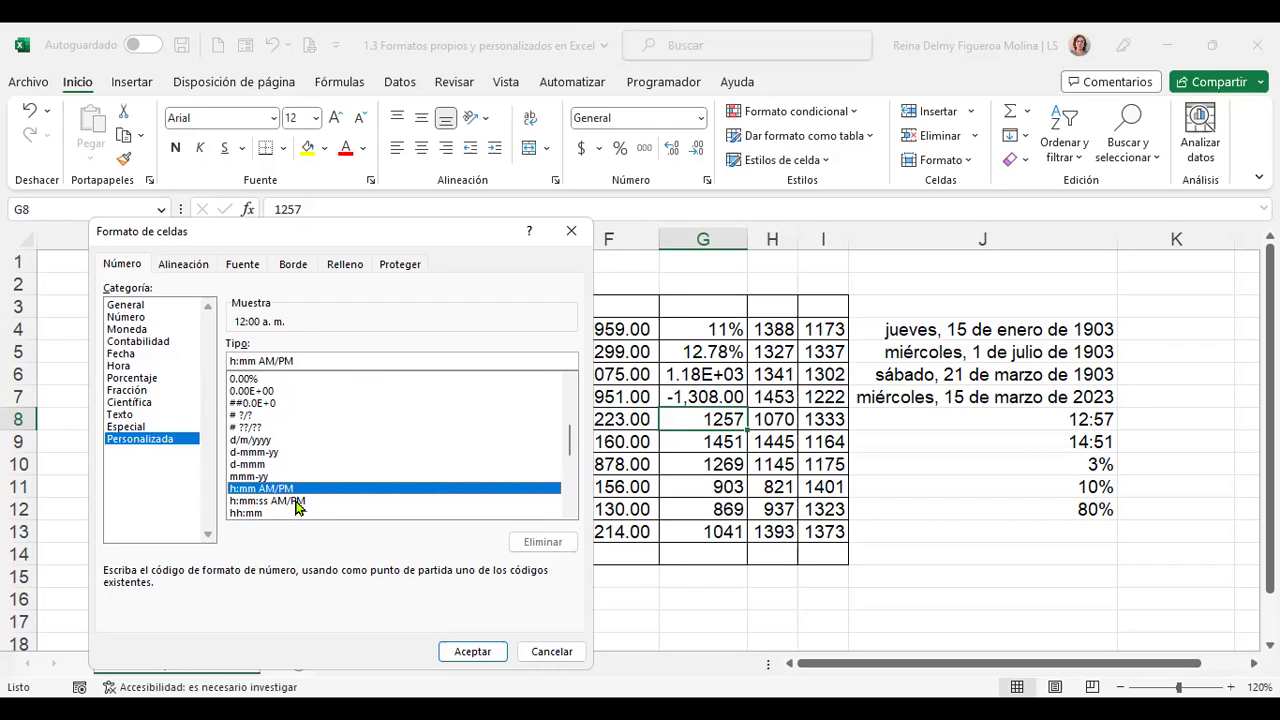
{"action": "left_click", "coordinate": [298, 501]}
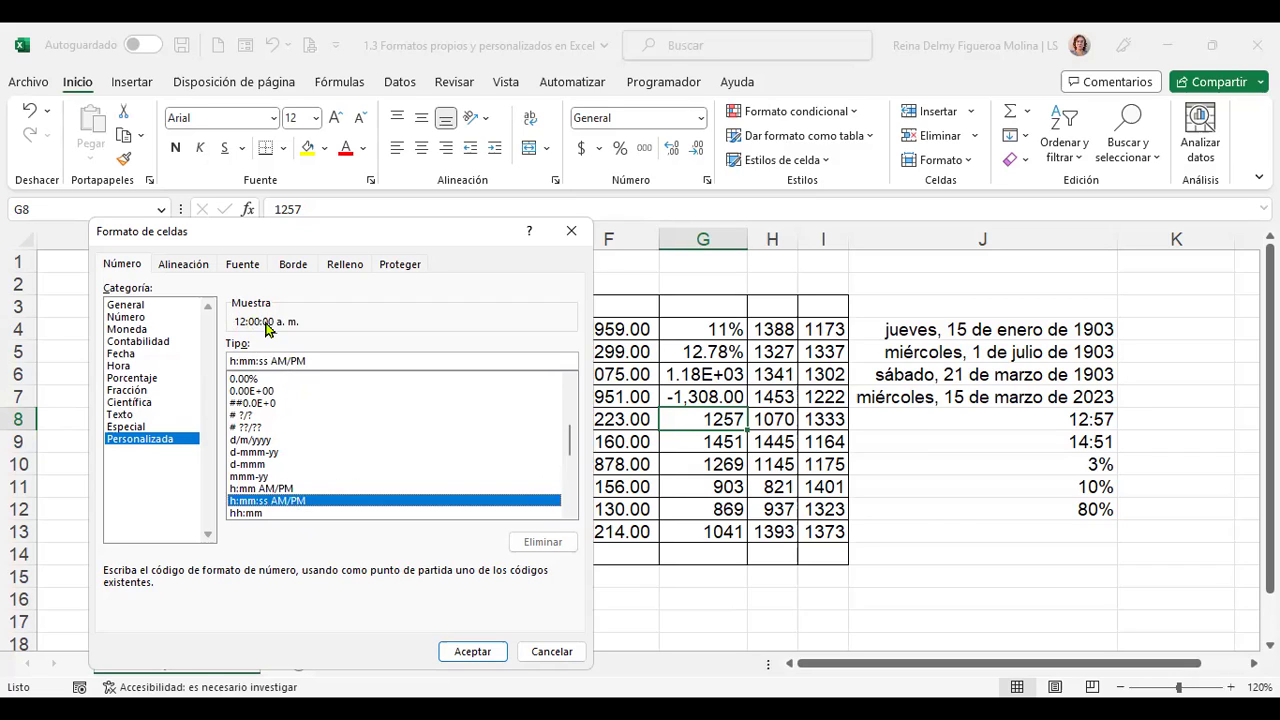
{"action": "left_click_drag", "start_coordinate": [572, 445], "coordinate": [572, 471]}
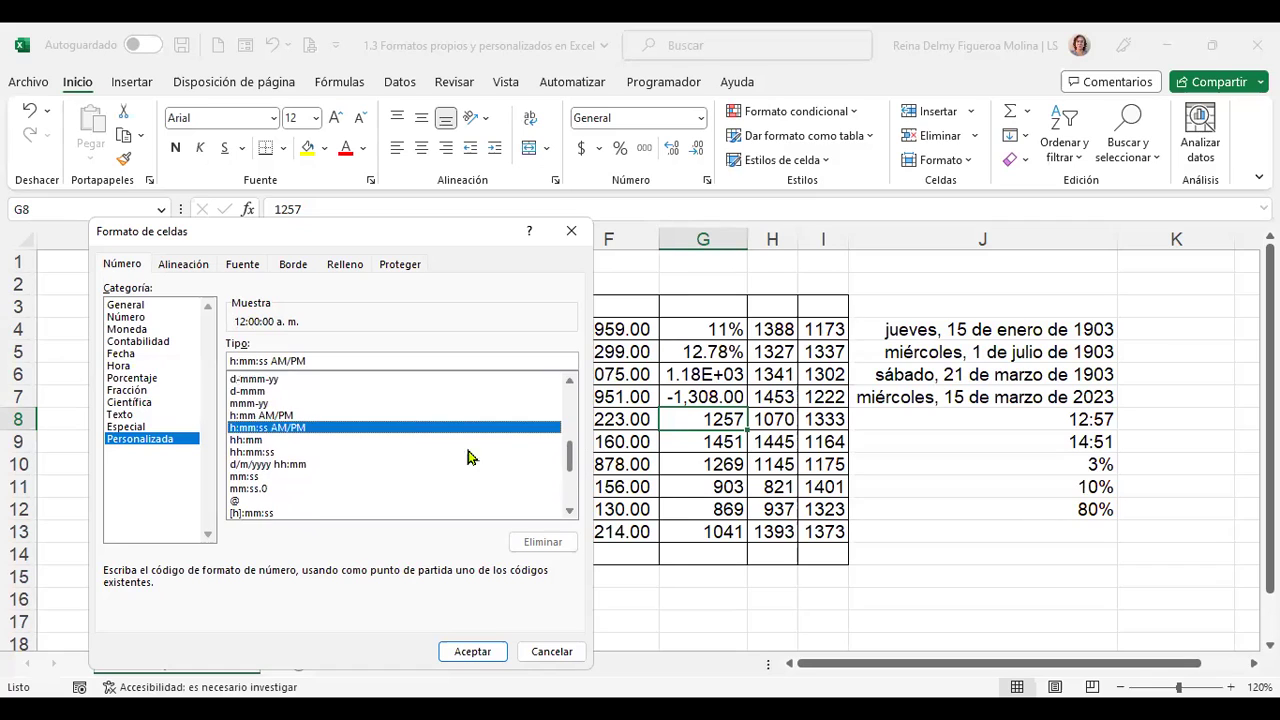
{"action": "left_click", "coordinate": [260, 441]}
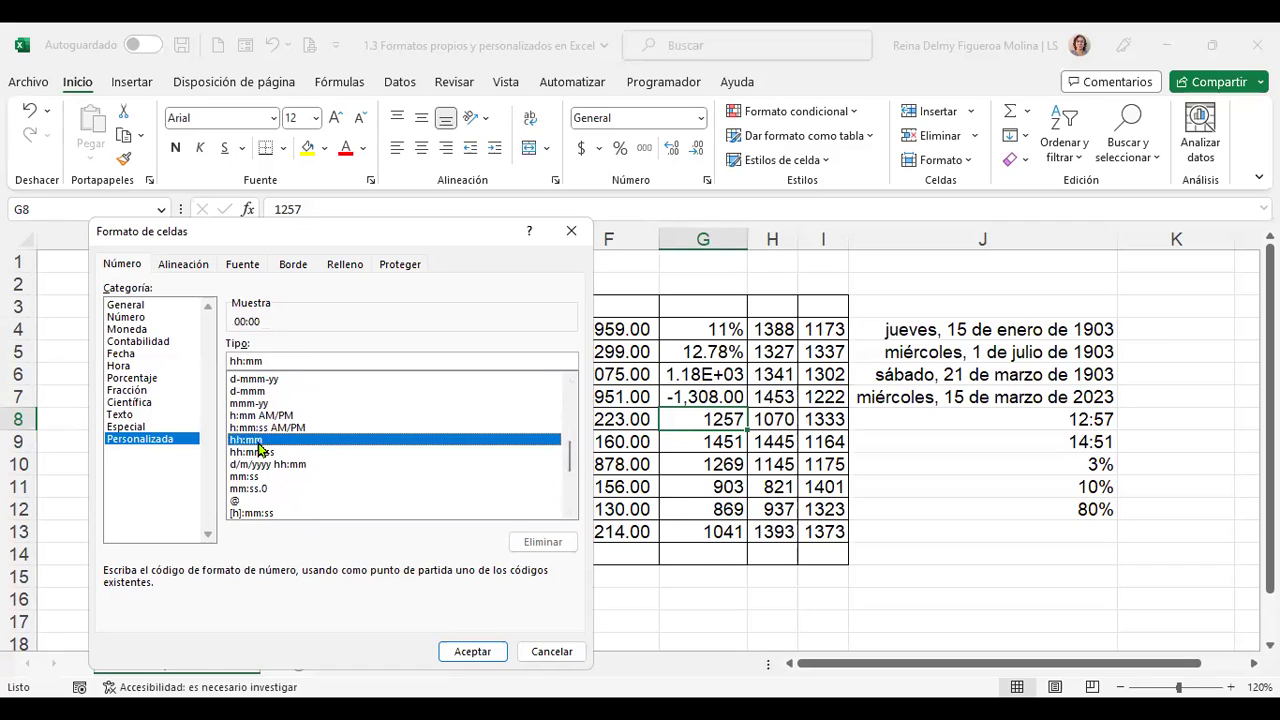
{"action": "left_click", "coordinate": [268, 453]}
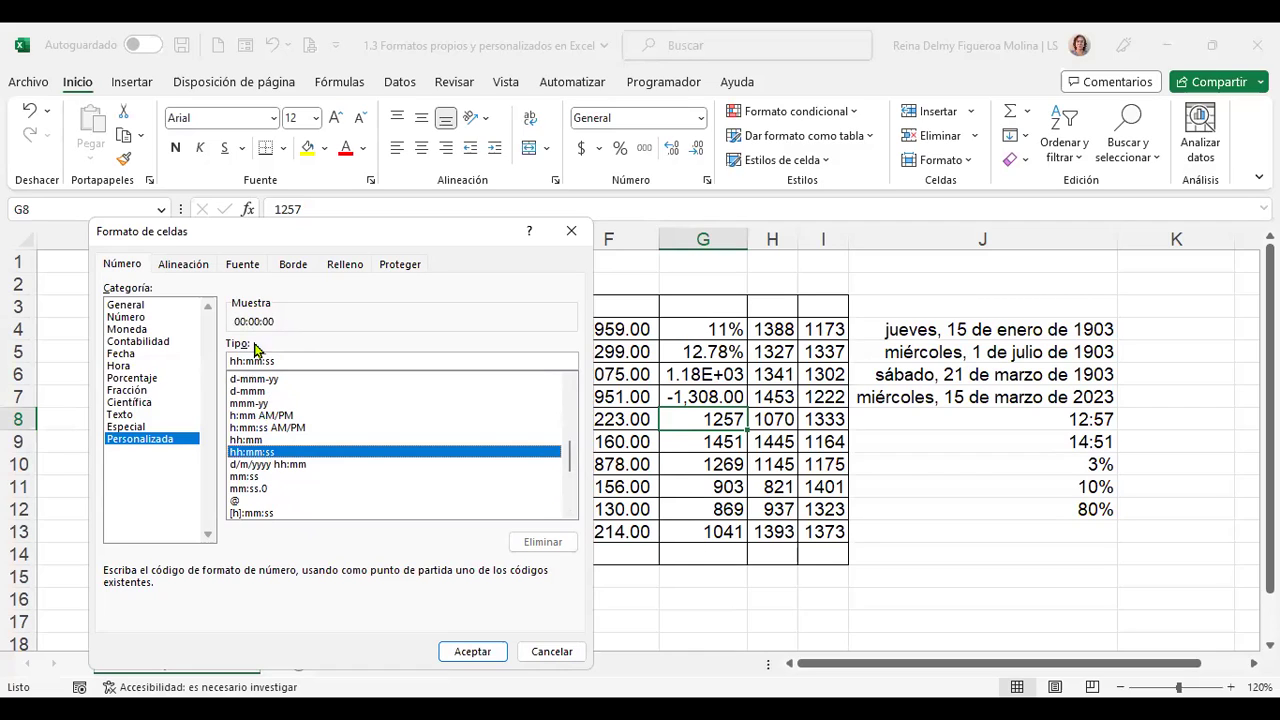
{"action": "left_click", "coordinate": [300, 466]}
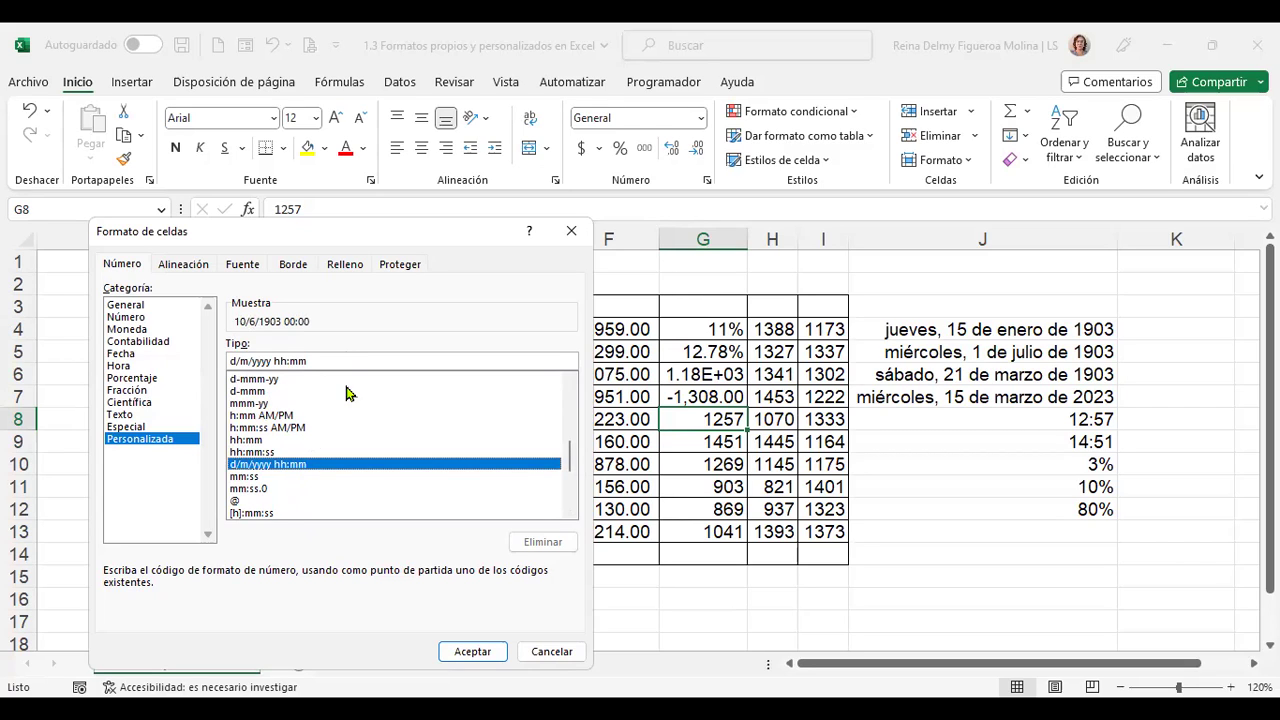
{"action": "left_click", "coordinate": [250, 477]}
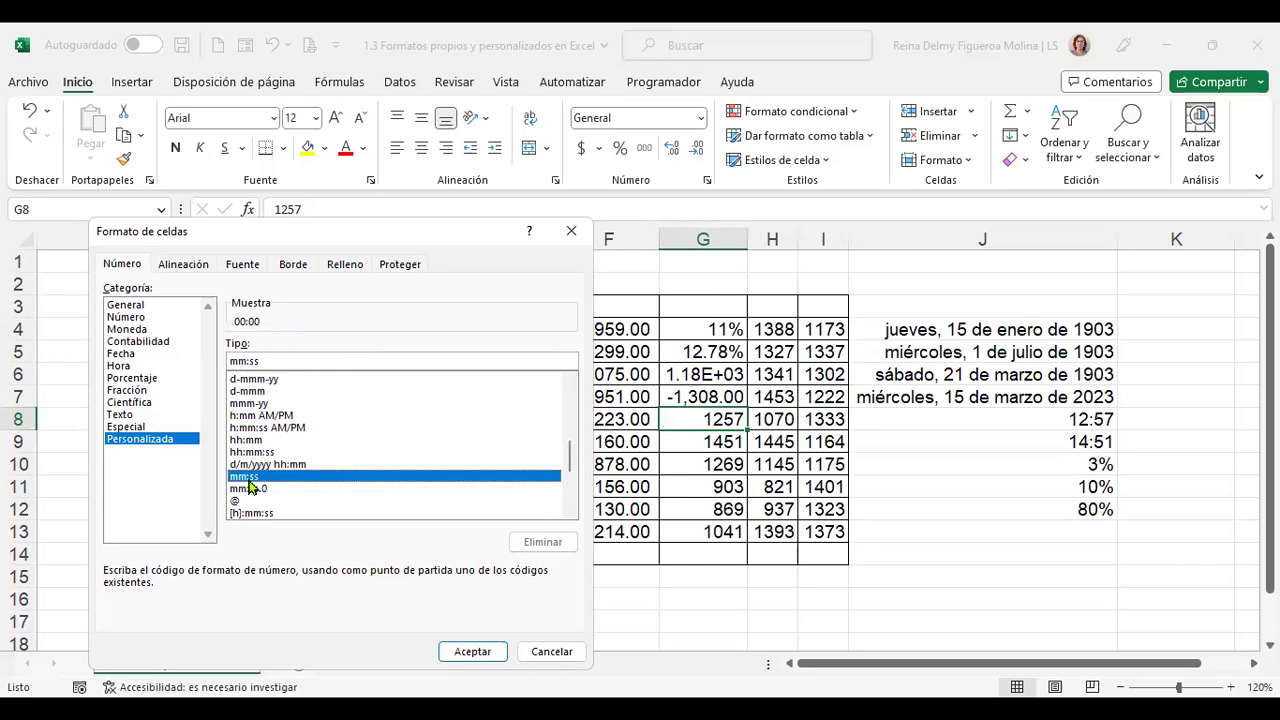
{"action": "left_click", "coordinate": [263, 490]}
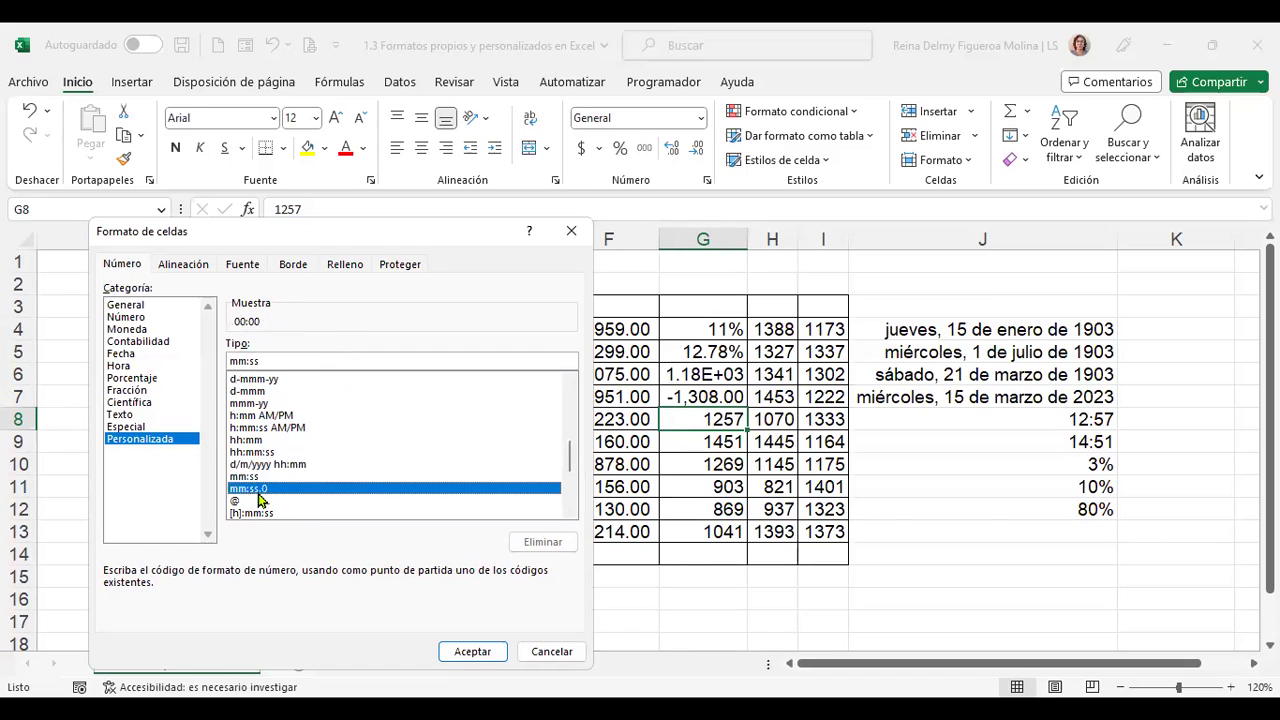
- Preview the @ text, [h]:mm:ss, accounting _($* #,##0.00_) and long weekday date formats
{"action": "scroll", "coordinate": [346, 478], "scroll_direction": "down", "scroll_amount": 1}
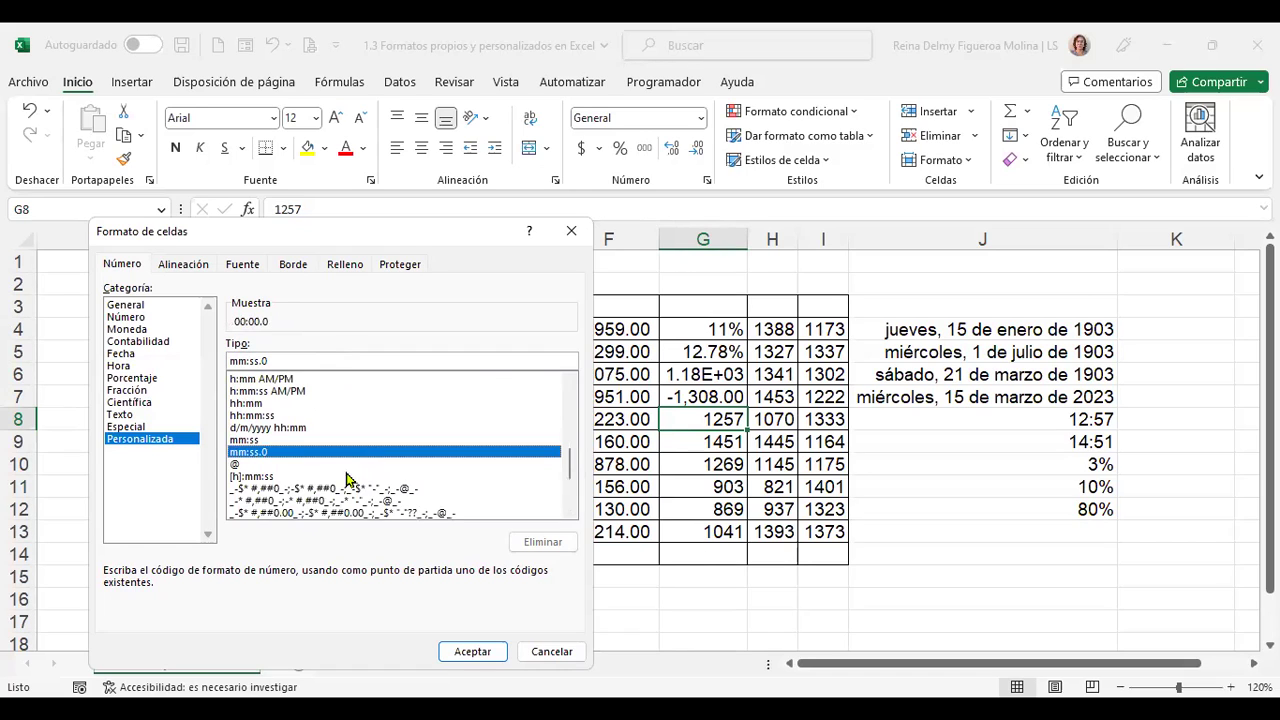
{"action": "left_click", "coordinate": [238, 464]}
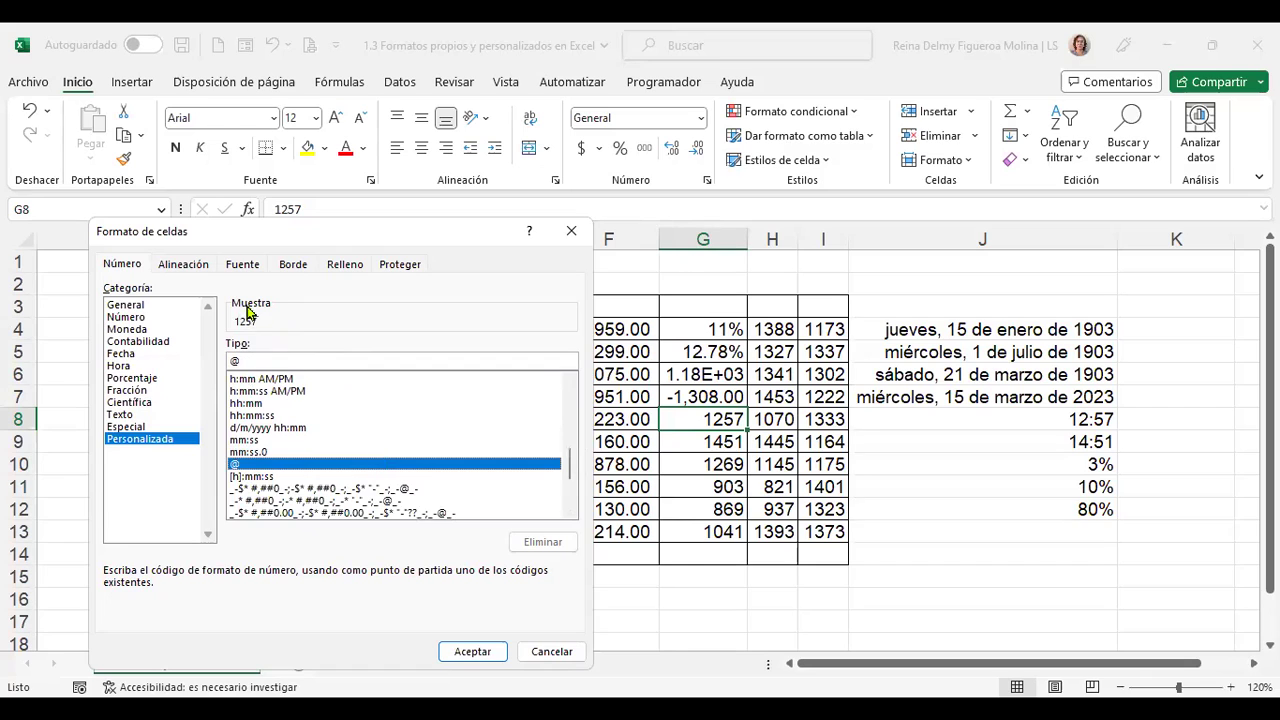
{"action": "scroll", "coordinate": [345, 500], "scroll_direction": "down", "scroll_amount": 2}
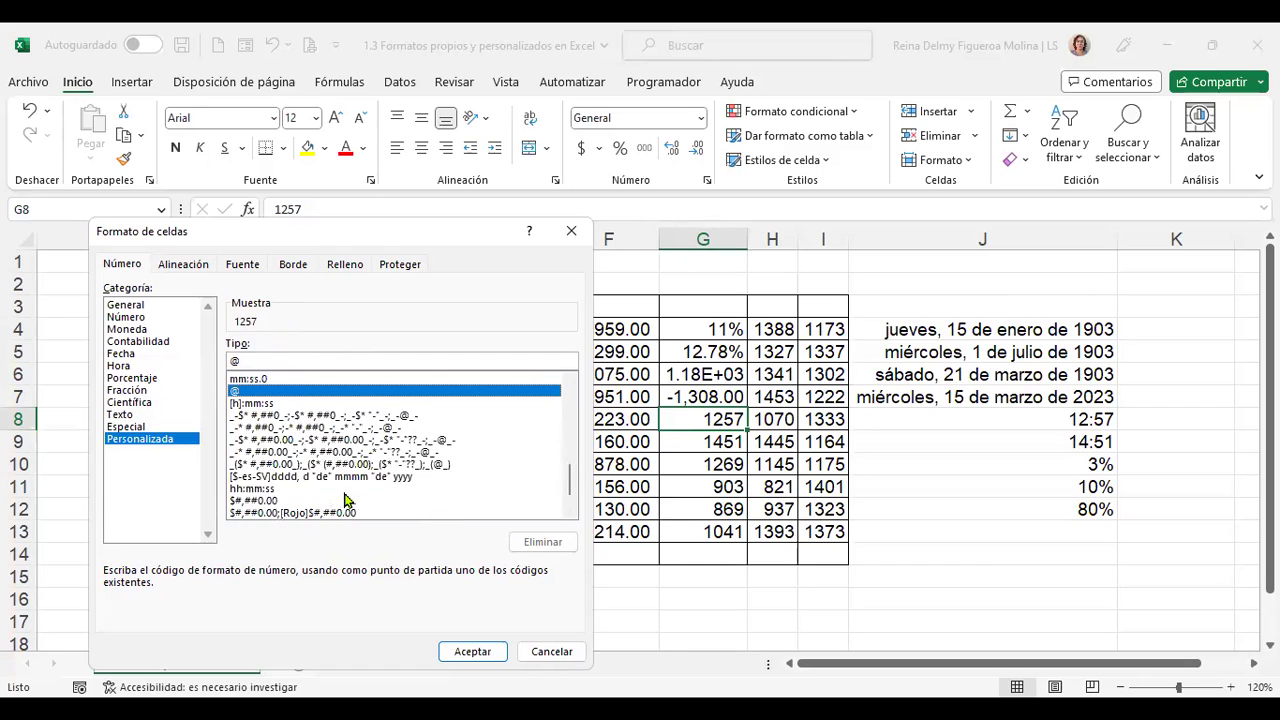
{"action": "left_click", "coordinate": [256, 404]}
{"action": "left_click", "coordinate": [297, 416]}
{"action": "left_click", "coordinate": [300, 428]}
{"action": "left_click", "coordinate": [303, 440]}
{"action": "left_click", "coordinate": [321, 453]}
{"action": "left_click", "coordinate": [318, 464]}
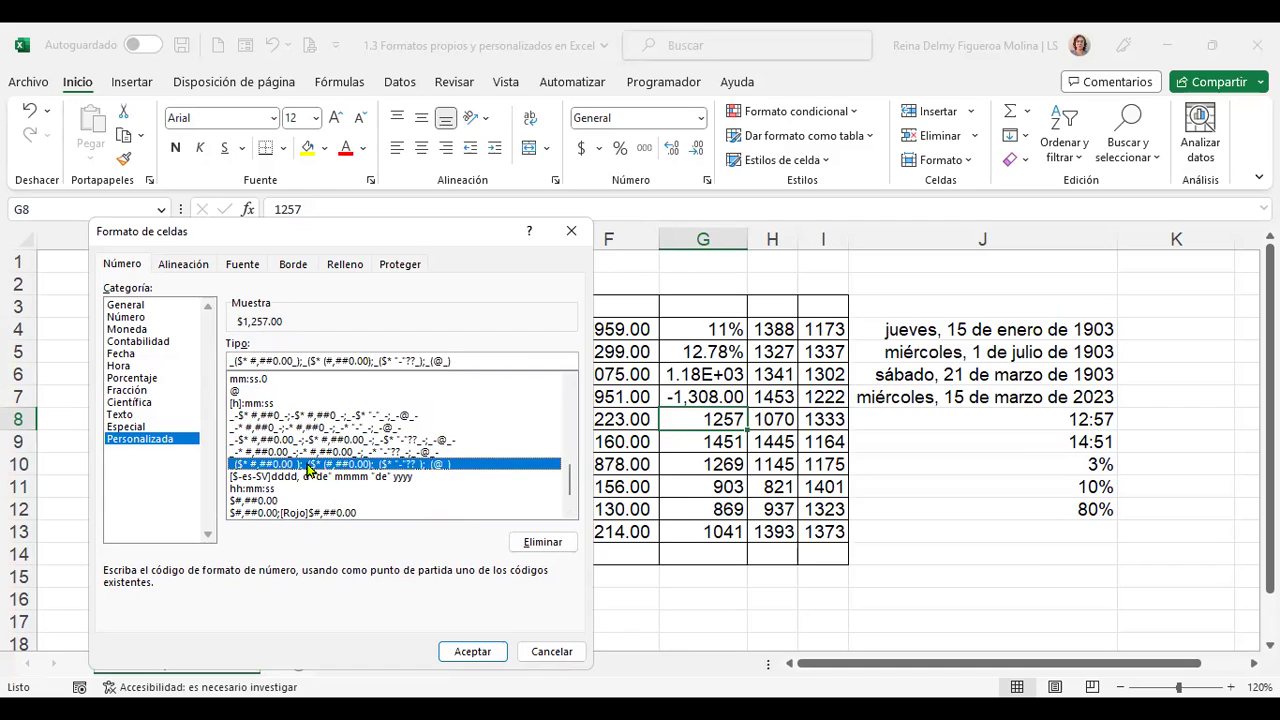
{"action": "left_click", "coordinate": [308, 479]}
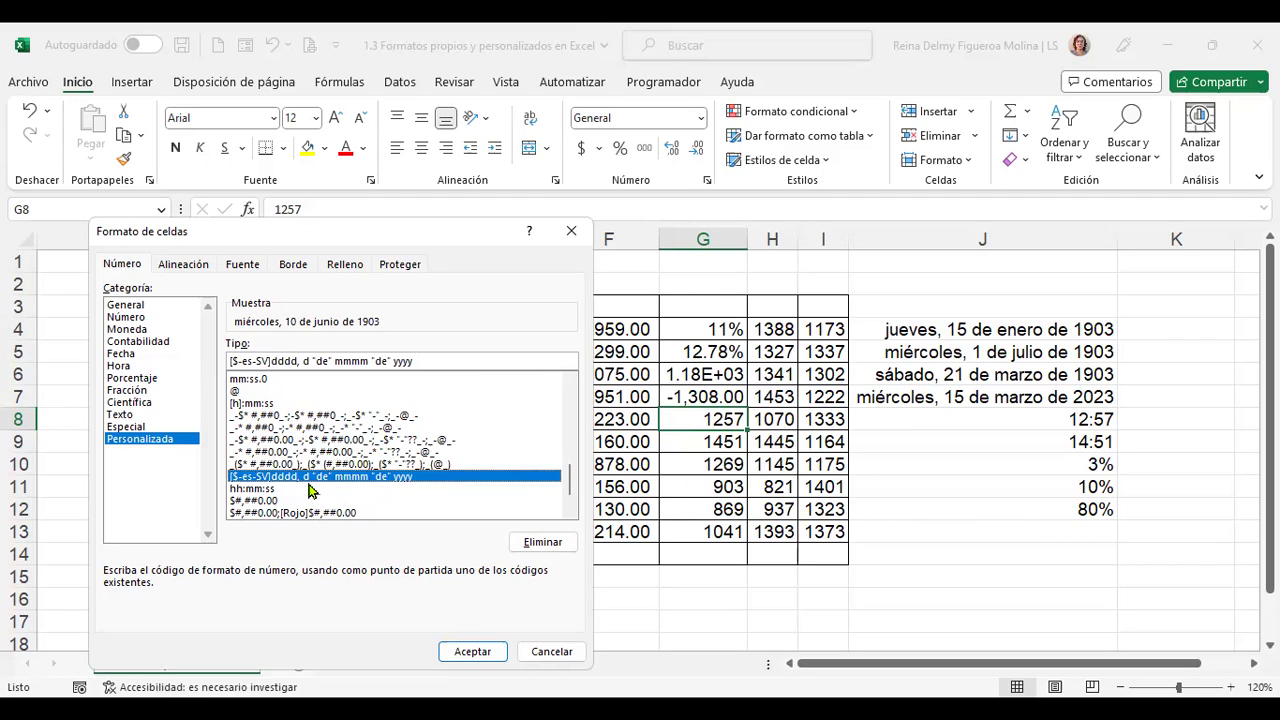
{"action": "left_click", "coordinate": [280, 489]}
- Preview $#,##0.00, red-negative currency, system date/time and 0.0%, then cancel without applying
{"action": "scroll", "coordinate": [348, 485], "scroll_direction": "down", "scroll_amount": 1}
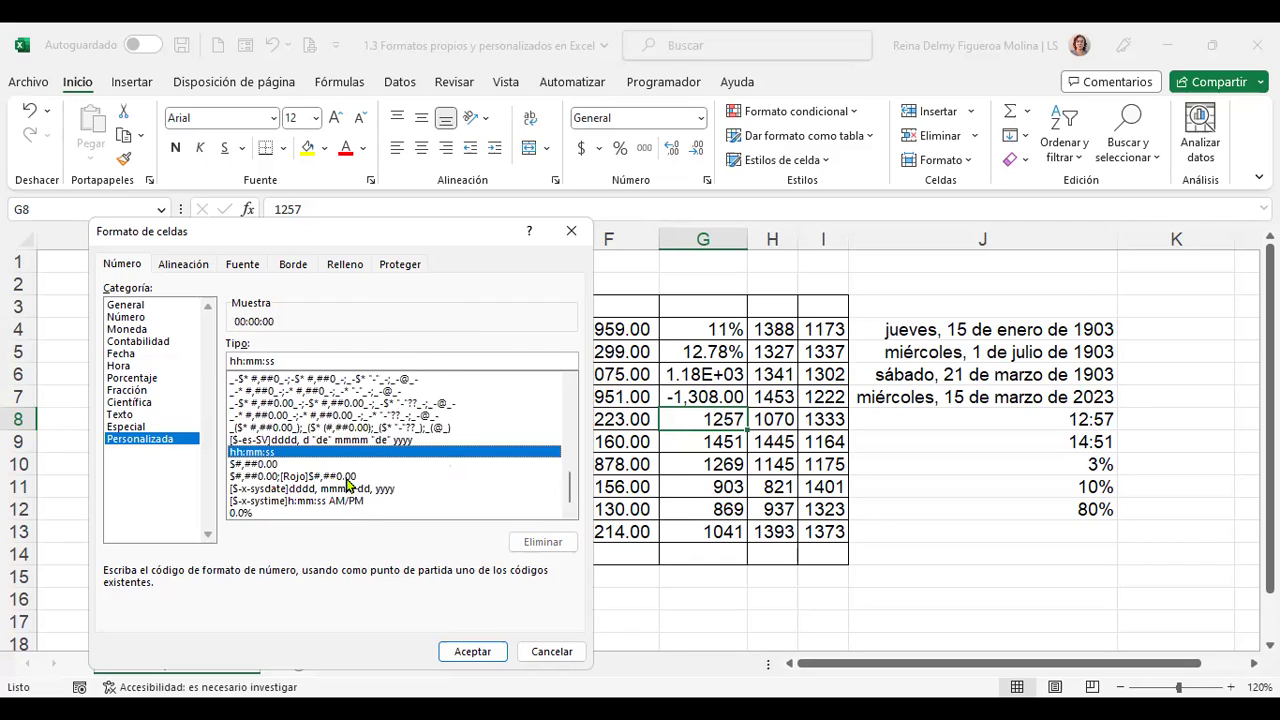
{"action": "left_click", "coordinate": [280, 466]}
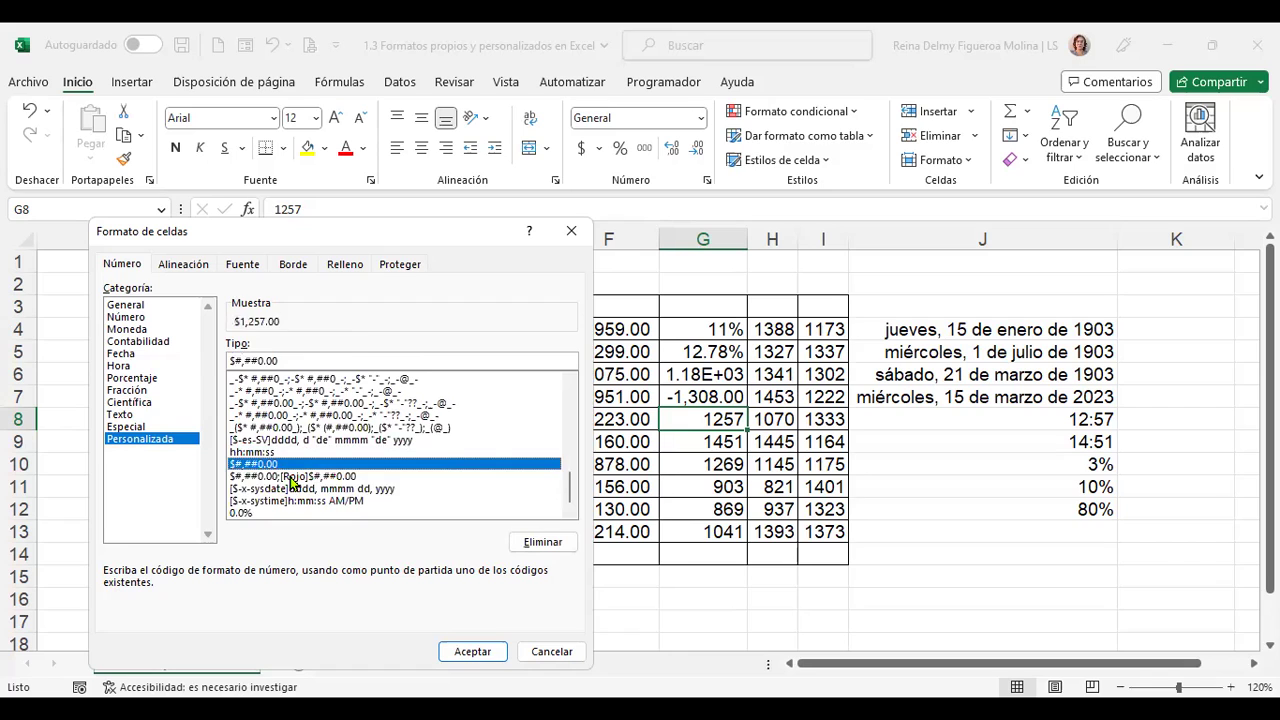
{"action": "left_click", "coordinate": [289, 477]}
{"action": "left_click", "coordinate": [295, 489]}
{"action": "left_click", "coordinate": [305, 500]}
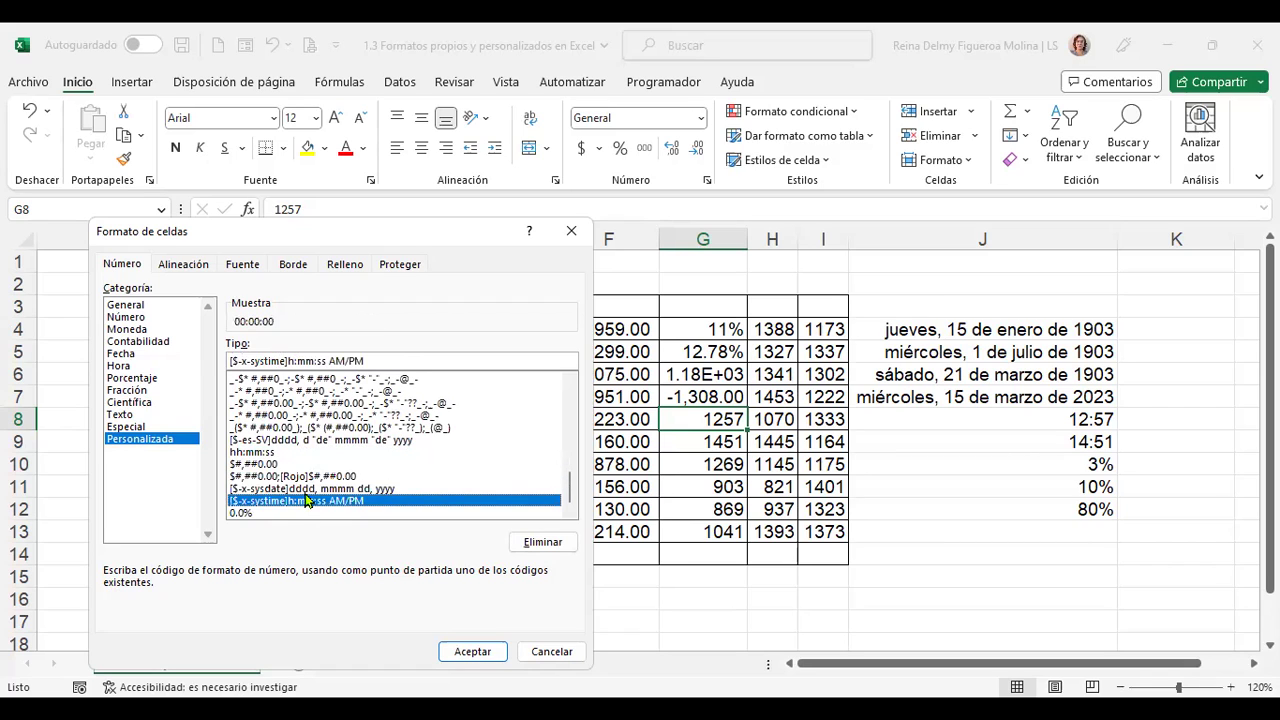
{"action": "left_click", "coordinate": [250, 513]}
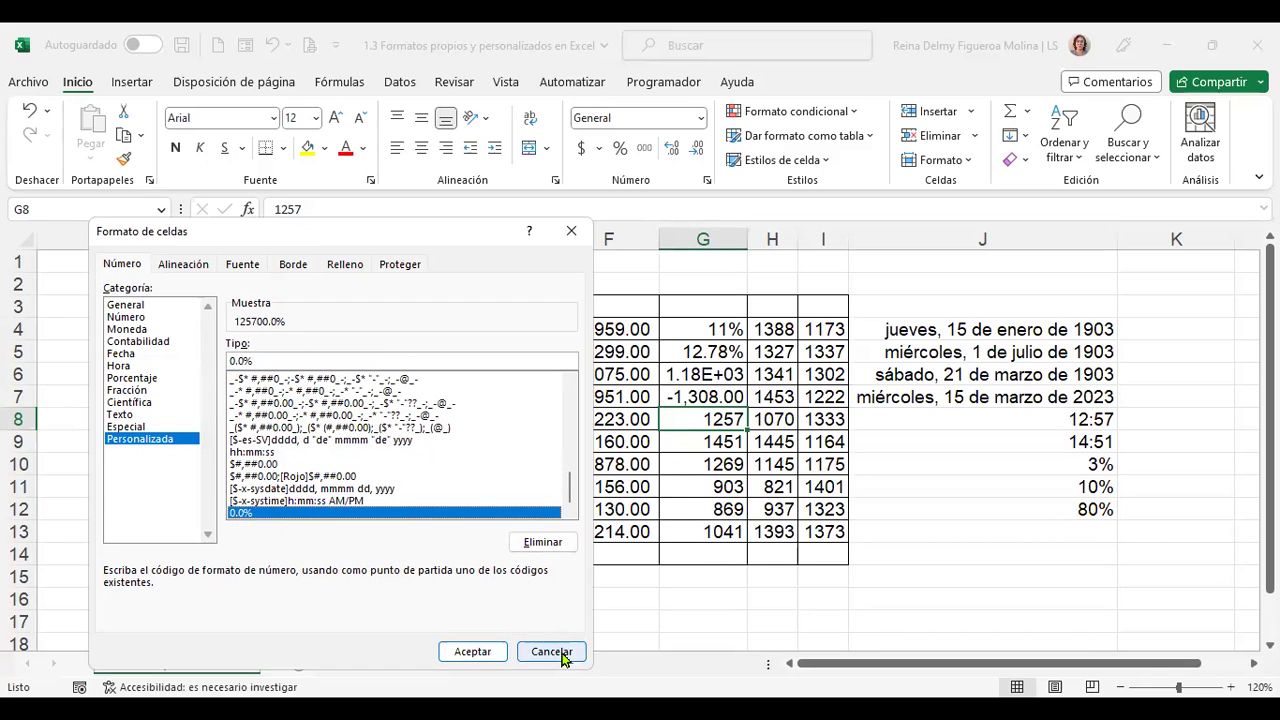
{"action": "left_click", "coordinate": [562, 652]}
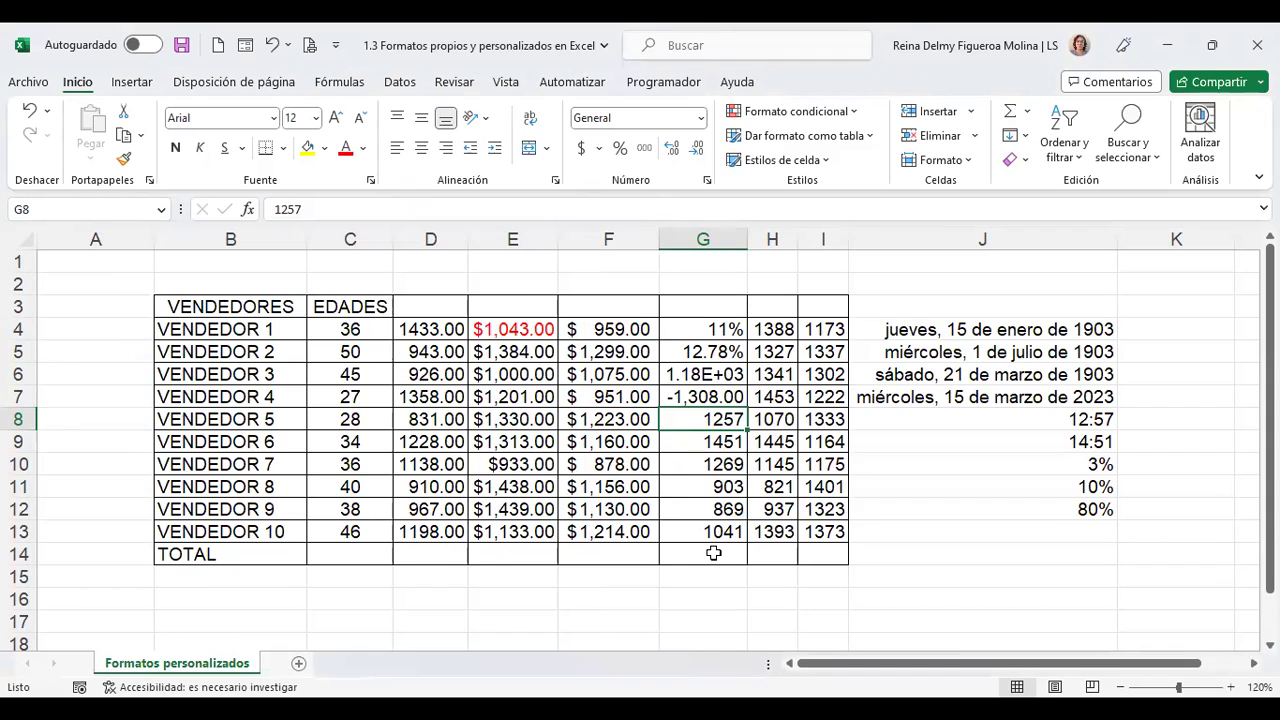
{"action": "left_click", "coordinate": [713, 553]}
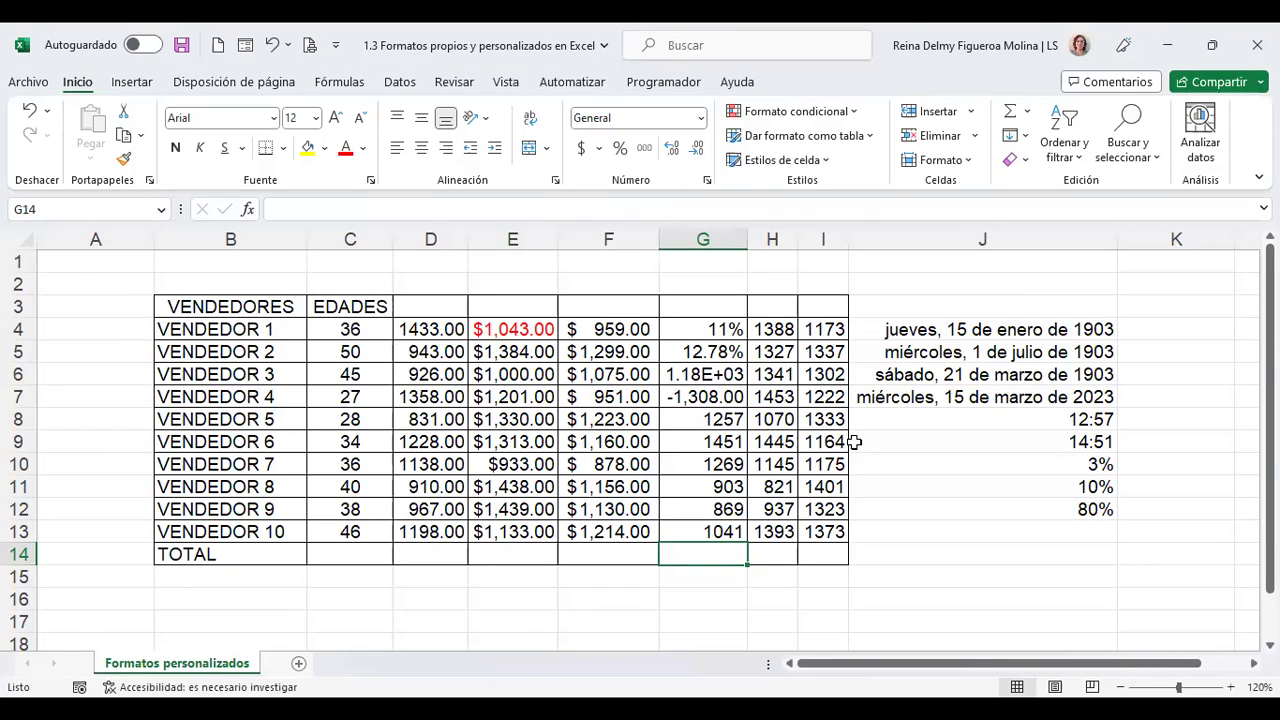
{"action": "left_click", "coordinate": [784, 552]}
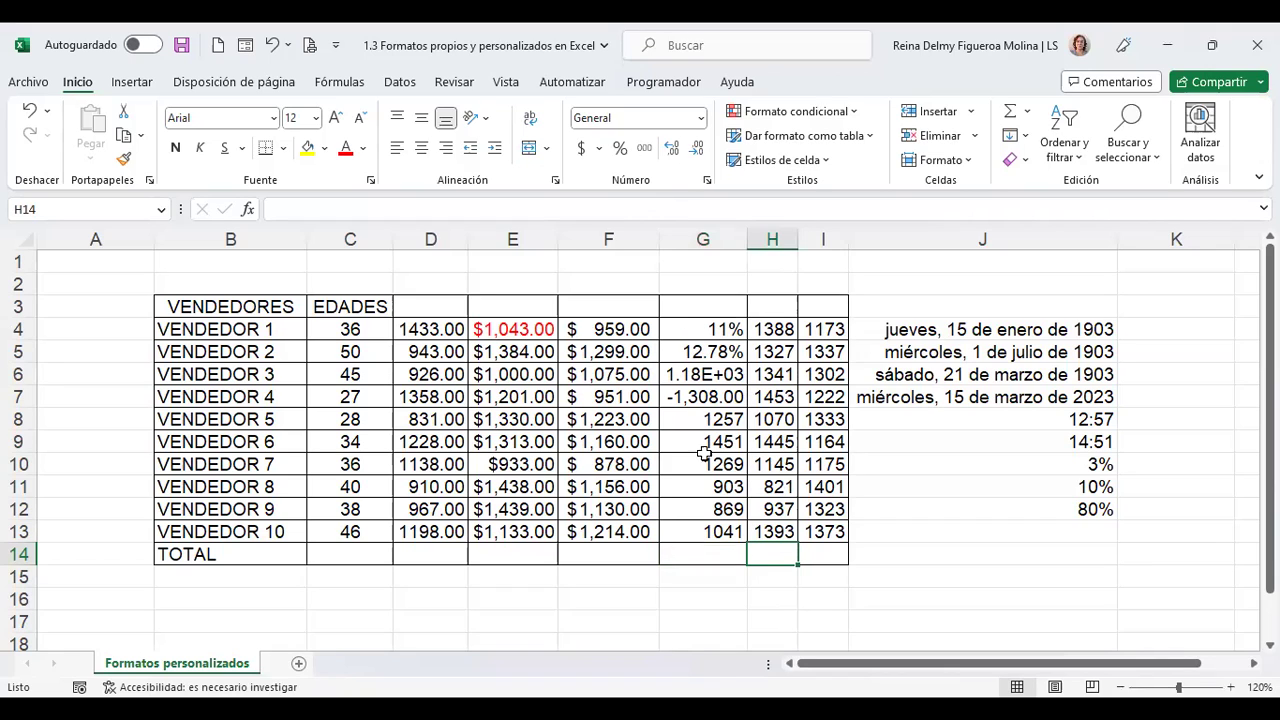
{"action": "left_click", "coordinate": [713, 557]}
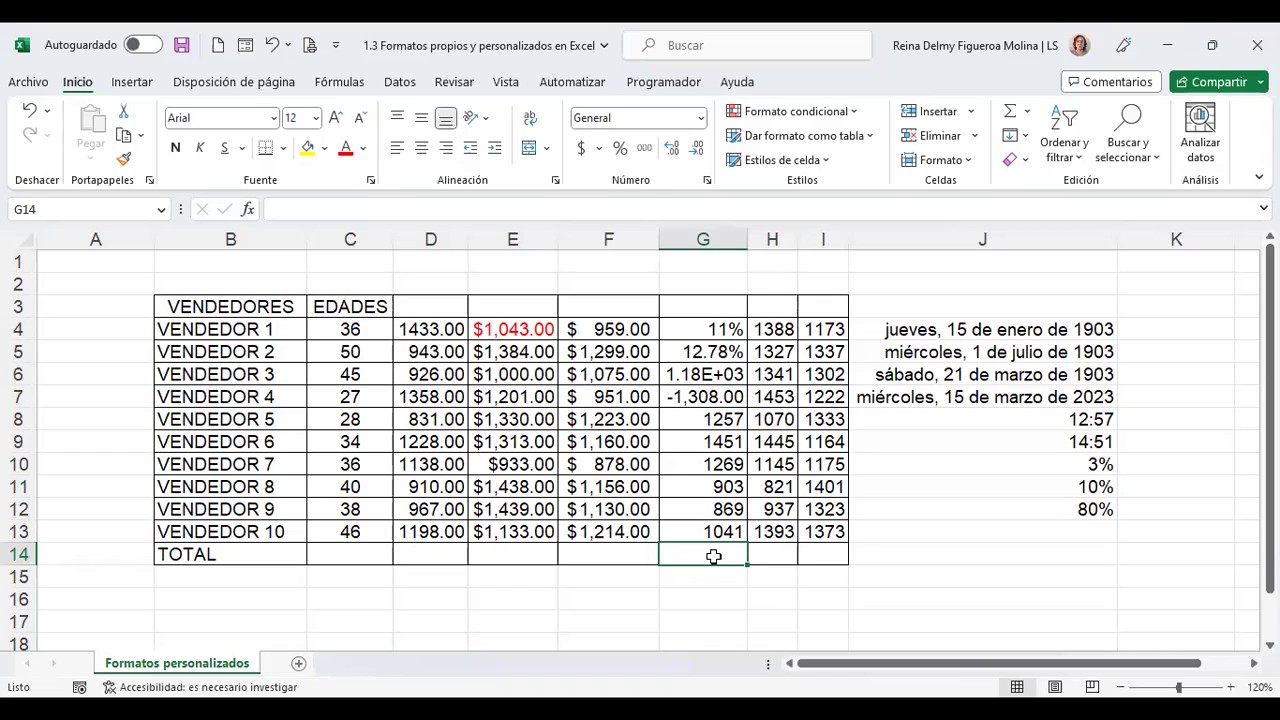
{"action": "left_click", "coordinate": [779, 552]}
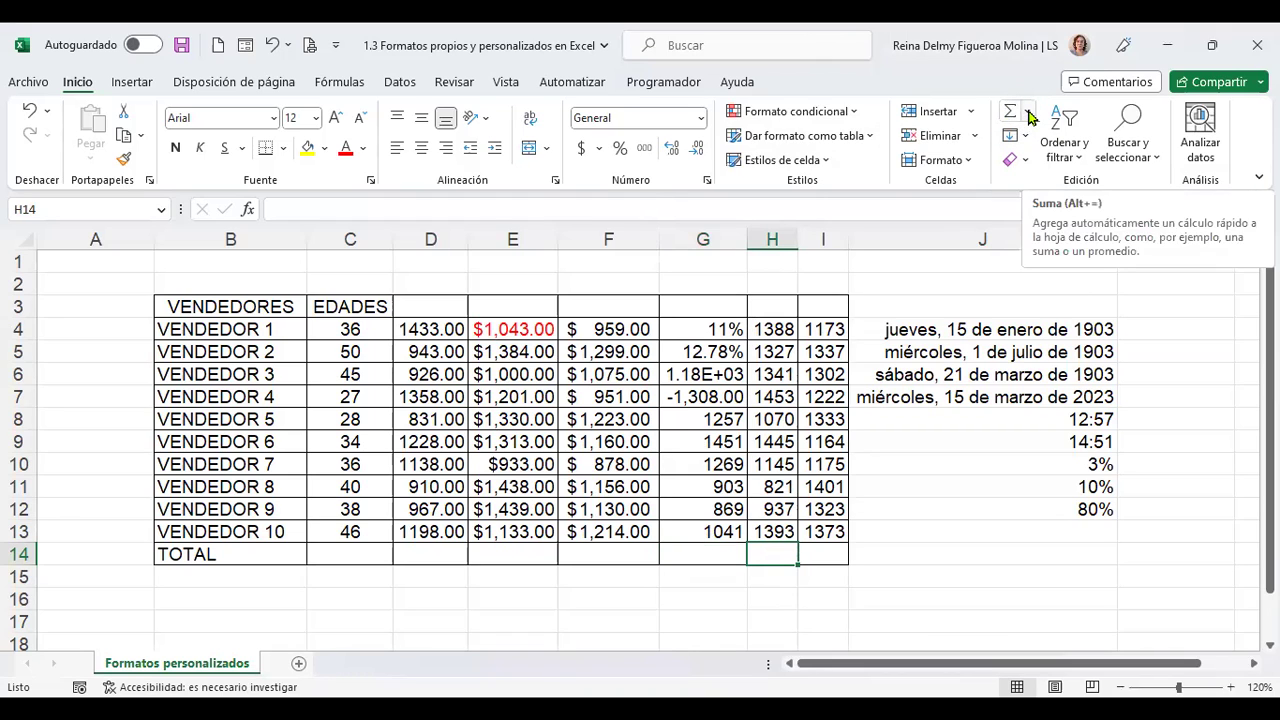
- Insert =SUMA(H4:H13) in H14 using AutoSum's Suma, giving 12320
{"action": "left_click", "coordinate": [1030, 115]}
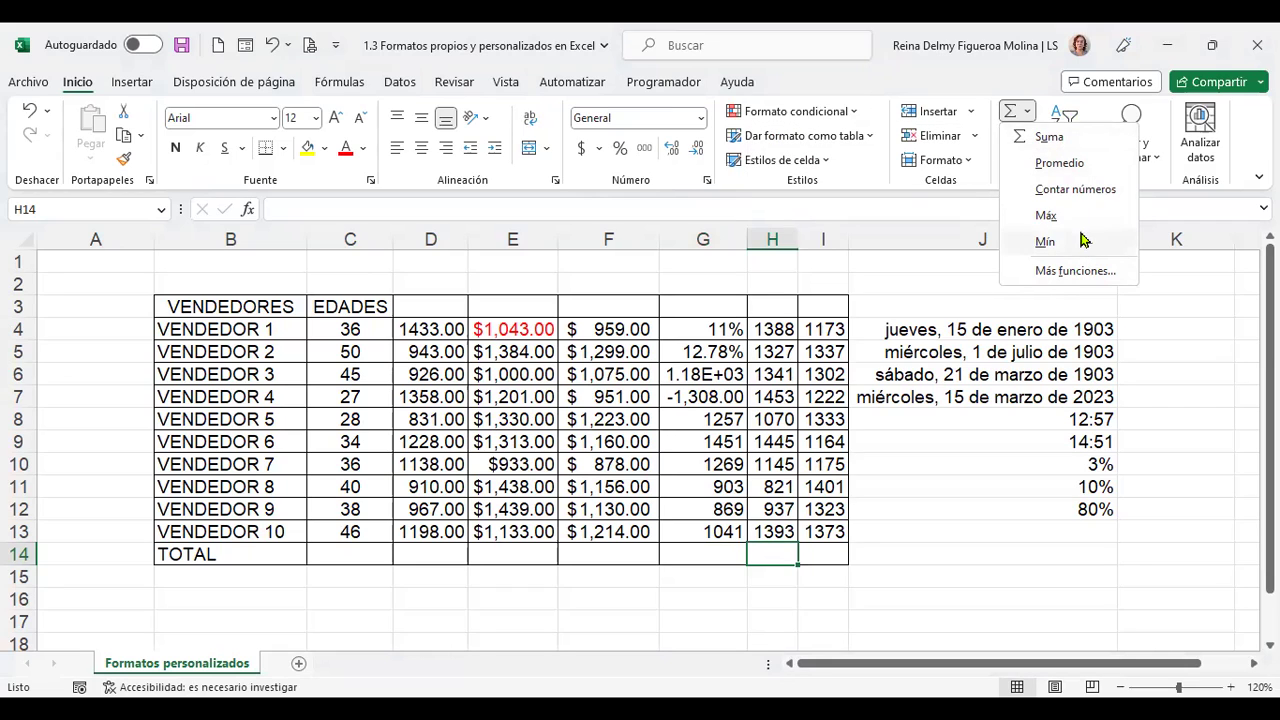
{"action": "left_click", "coordinate": [1050, 137]}
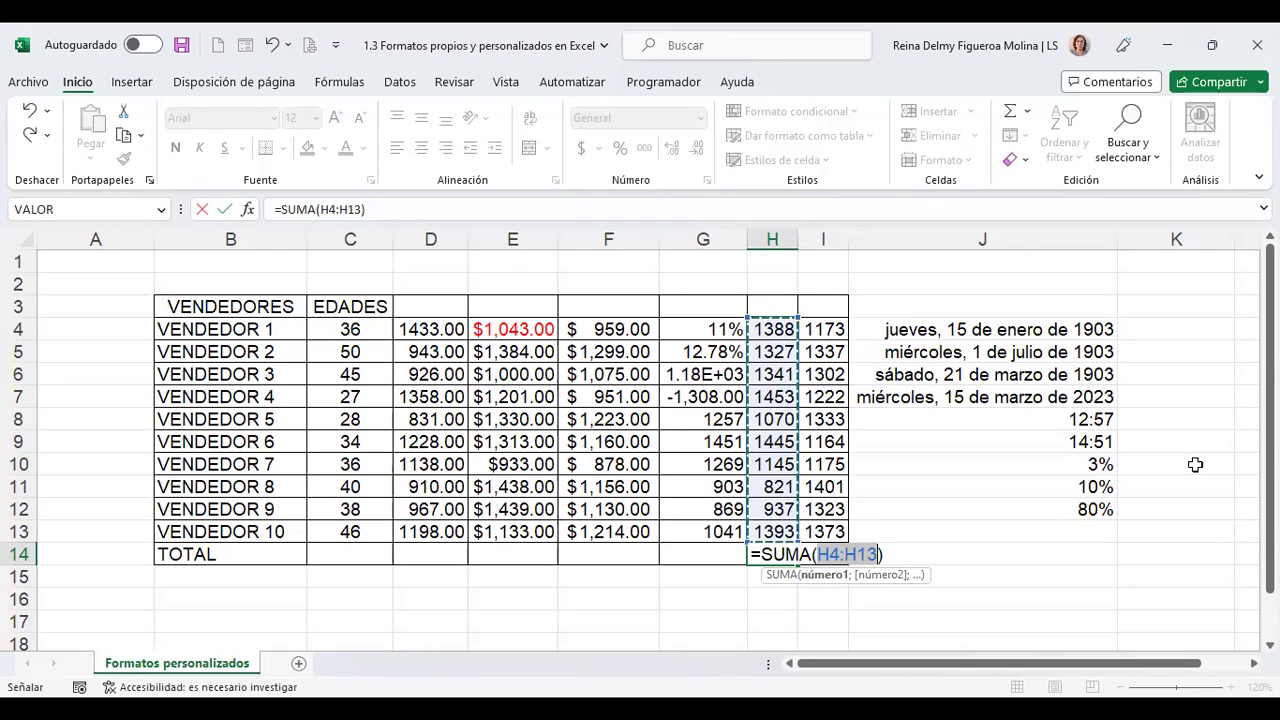
{"action": "key", "text": "Return"}
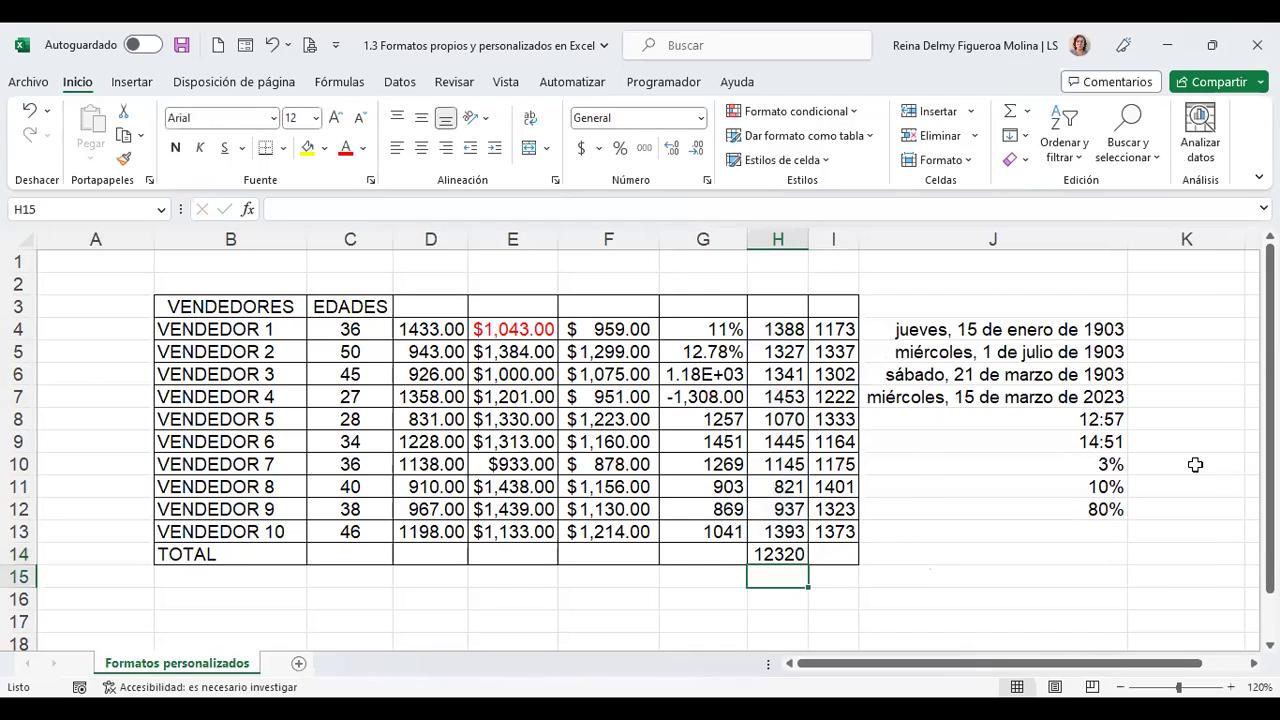
{"action": "left_click", "coordinate": [780, 556]}
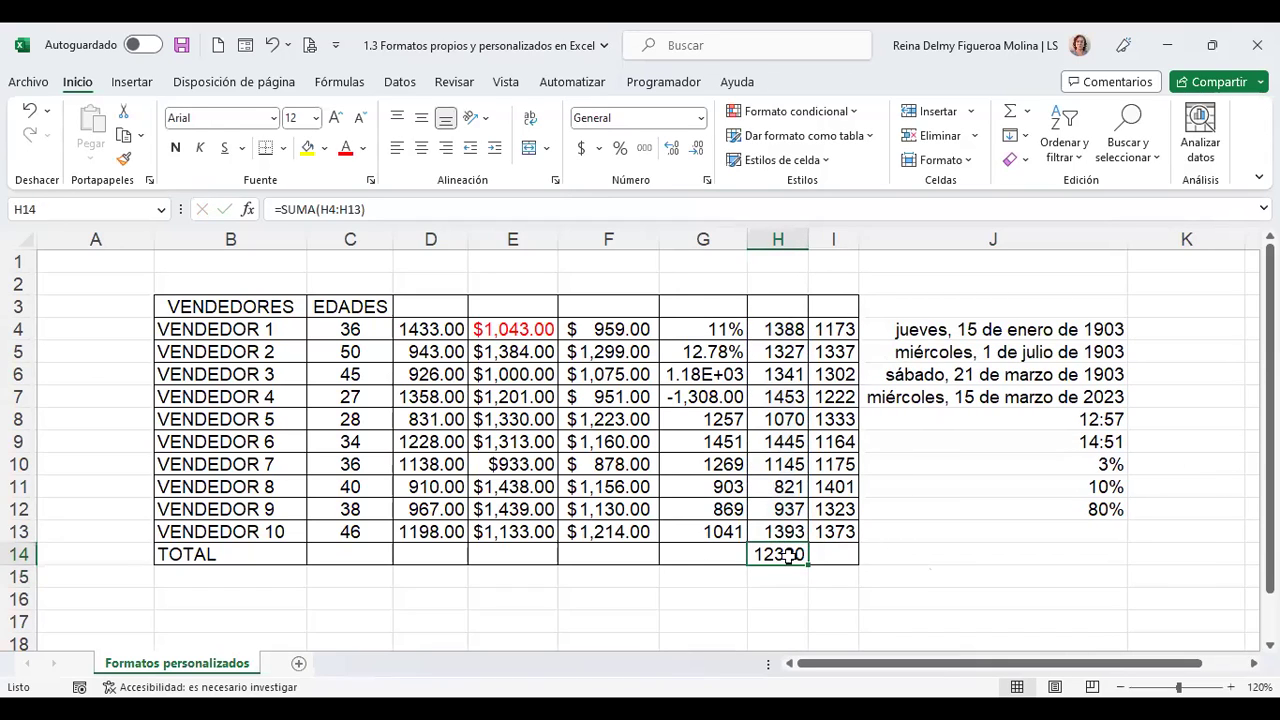
- Append ' dol' to H4's 1388, turning it into text
{"action": "left_click", "coordinate": [784, 329]}
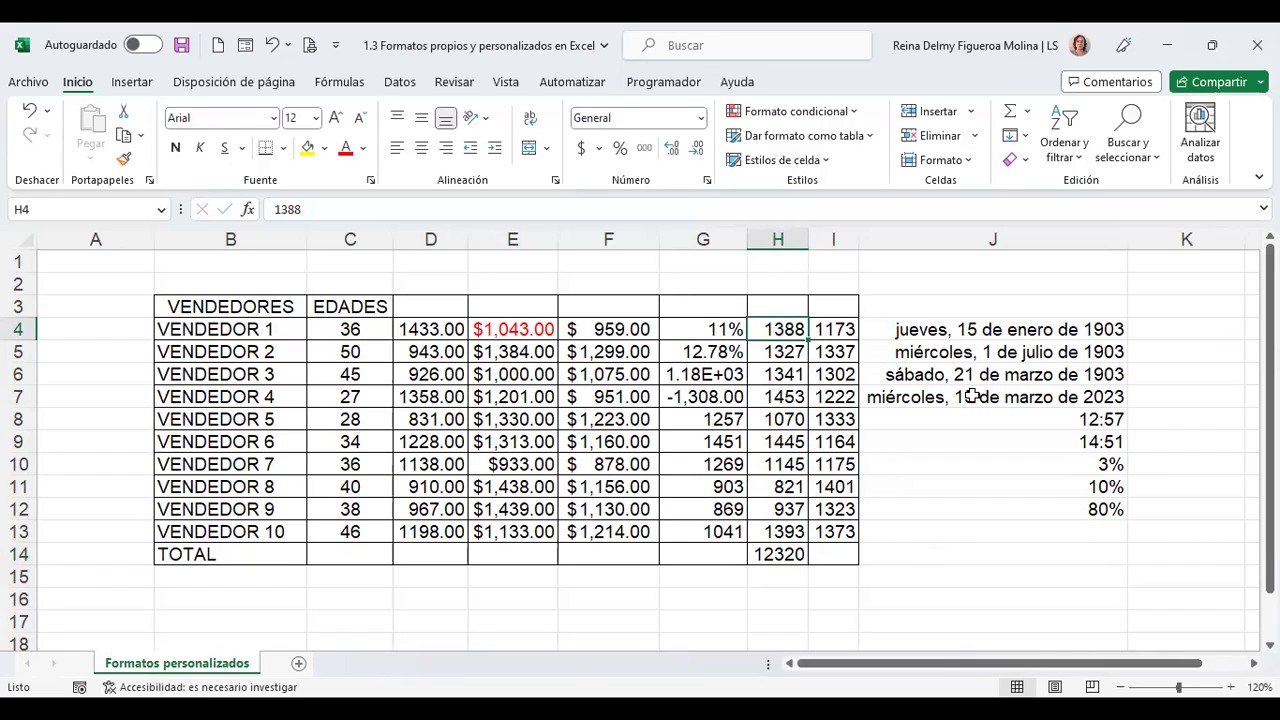
{"action": "key", "text": "F2"}
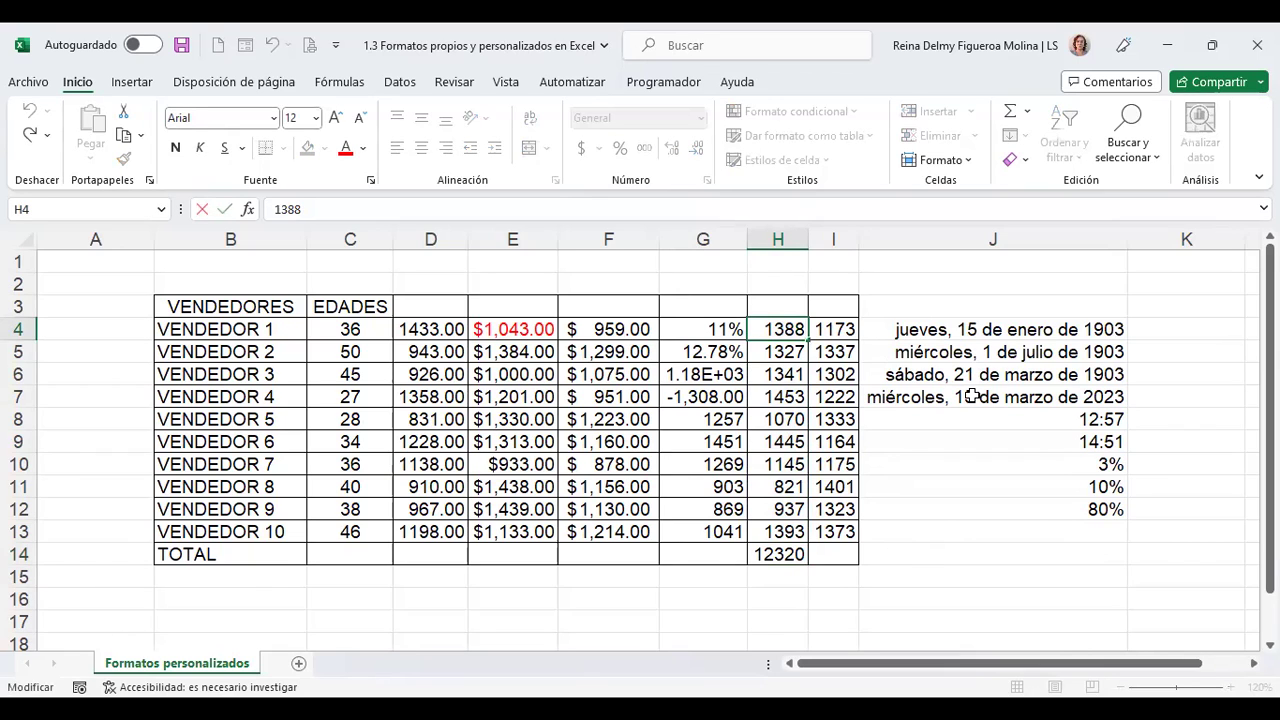
{"action": "type", "text": " dol"}
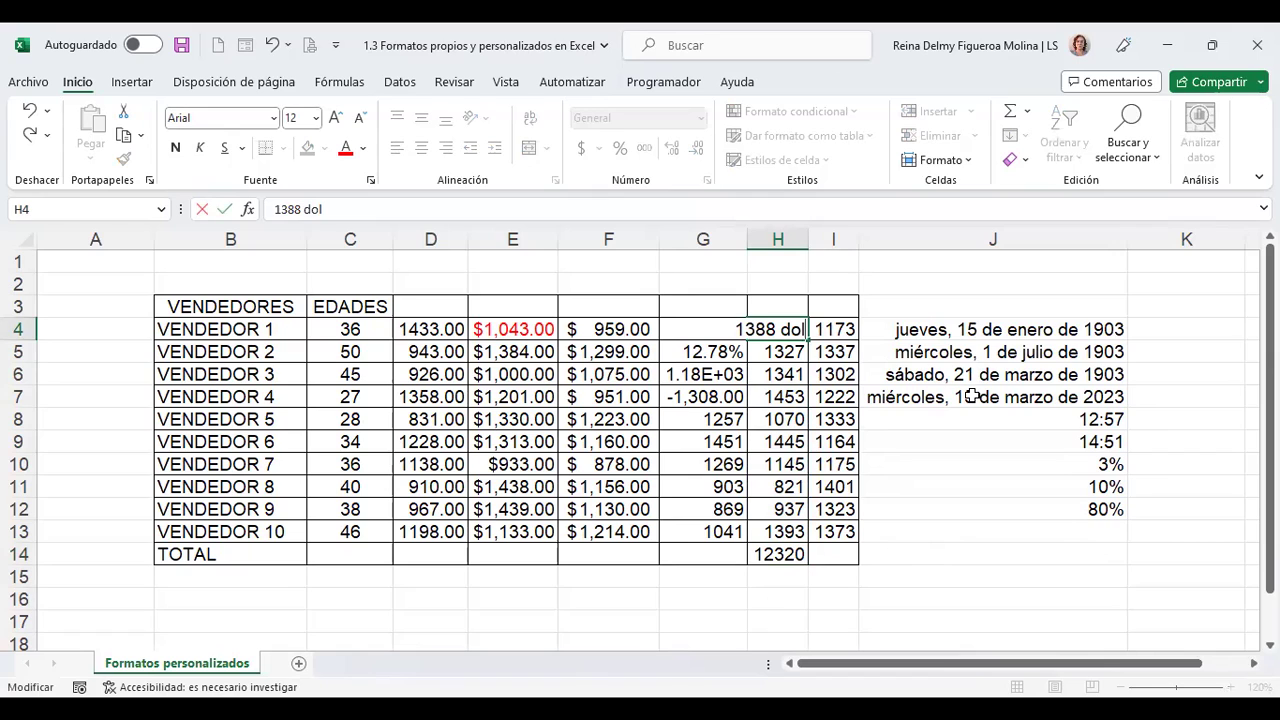
{"action": "key", "text": "Return"}
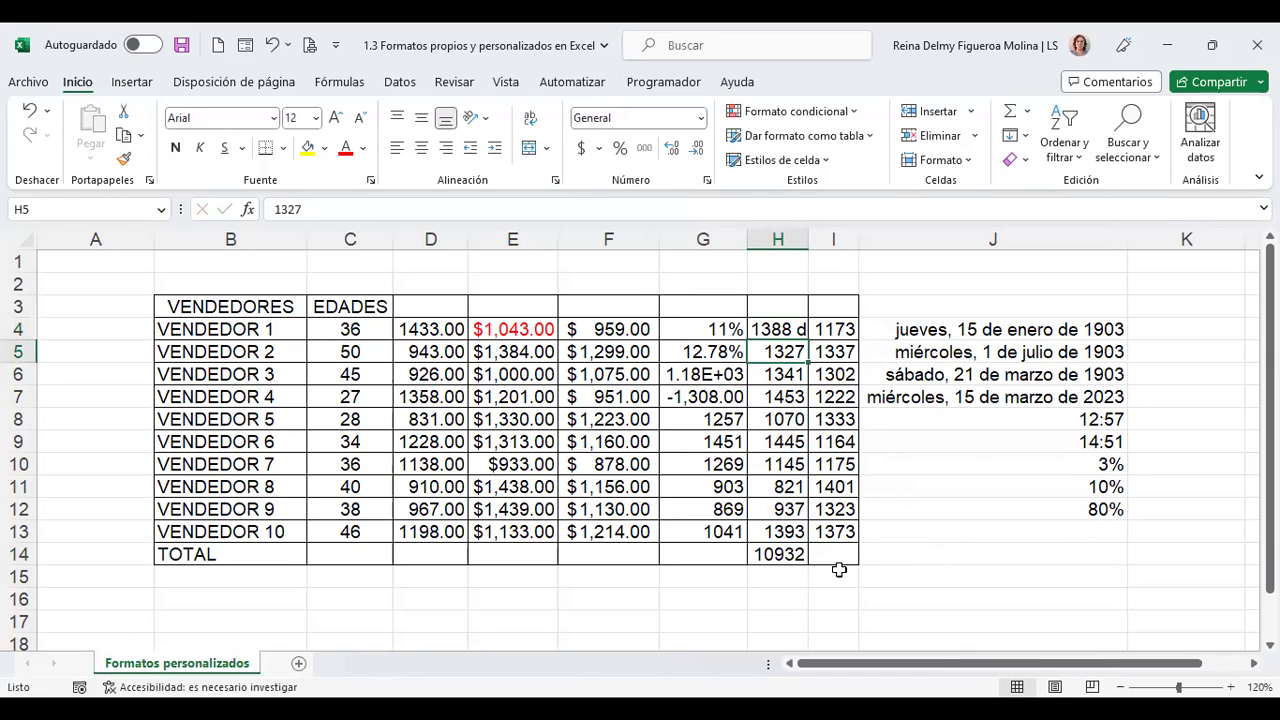
- Autofit column H, then drag it wider
{"action": "double_click", "coordinate": [809, 240]}
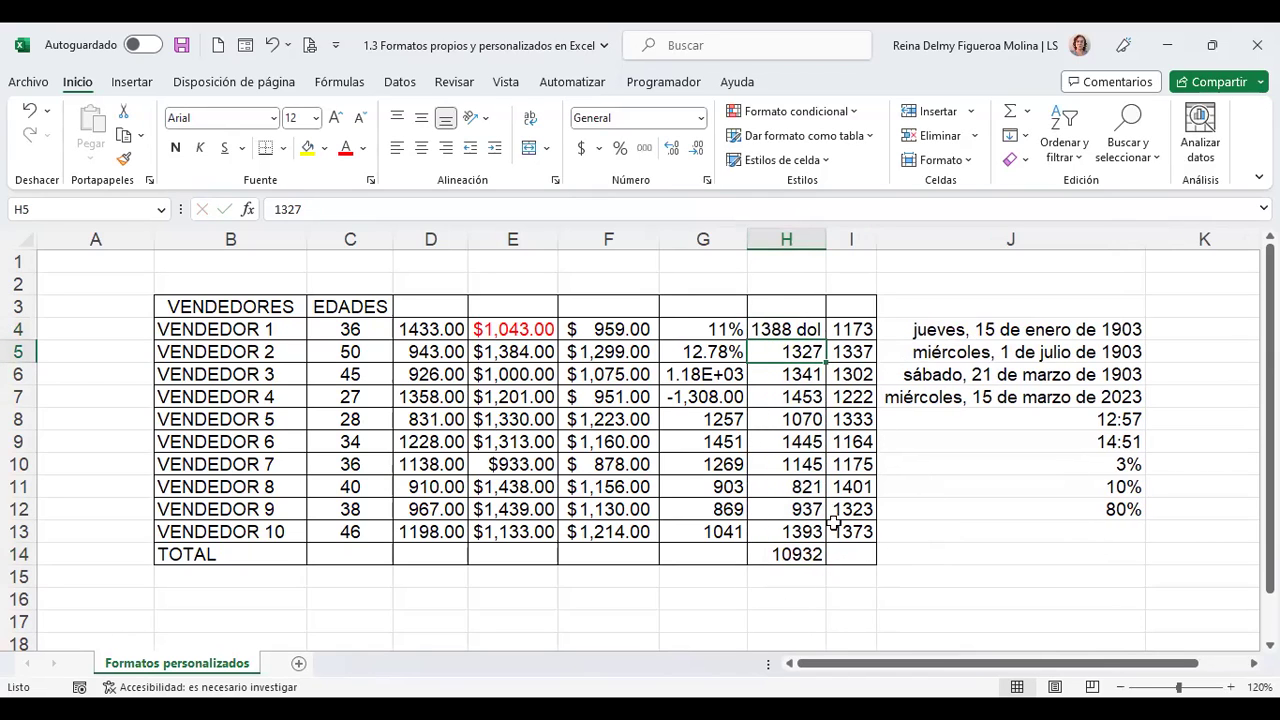
{"action": "left_click", "coordinate": [810, 556]}
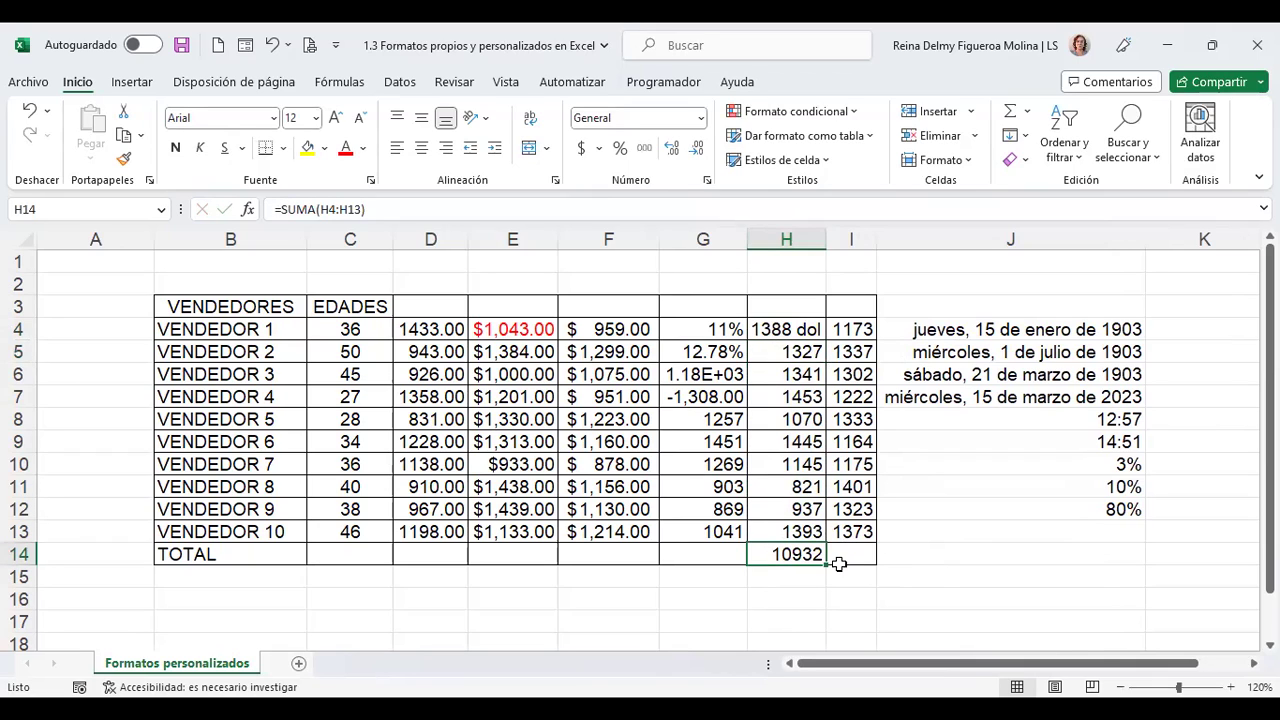
{"action": "left_click_drag", "start_coordinate": [826, 240], "coordinate": [864, 244]}
{"action": "left_click", "coordinate": [840, 334]}
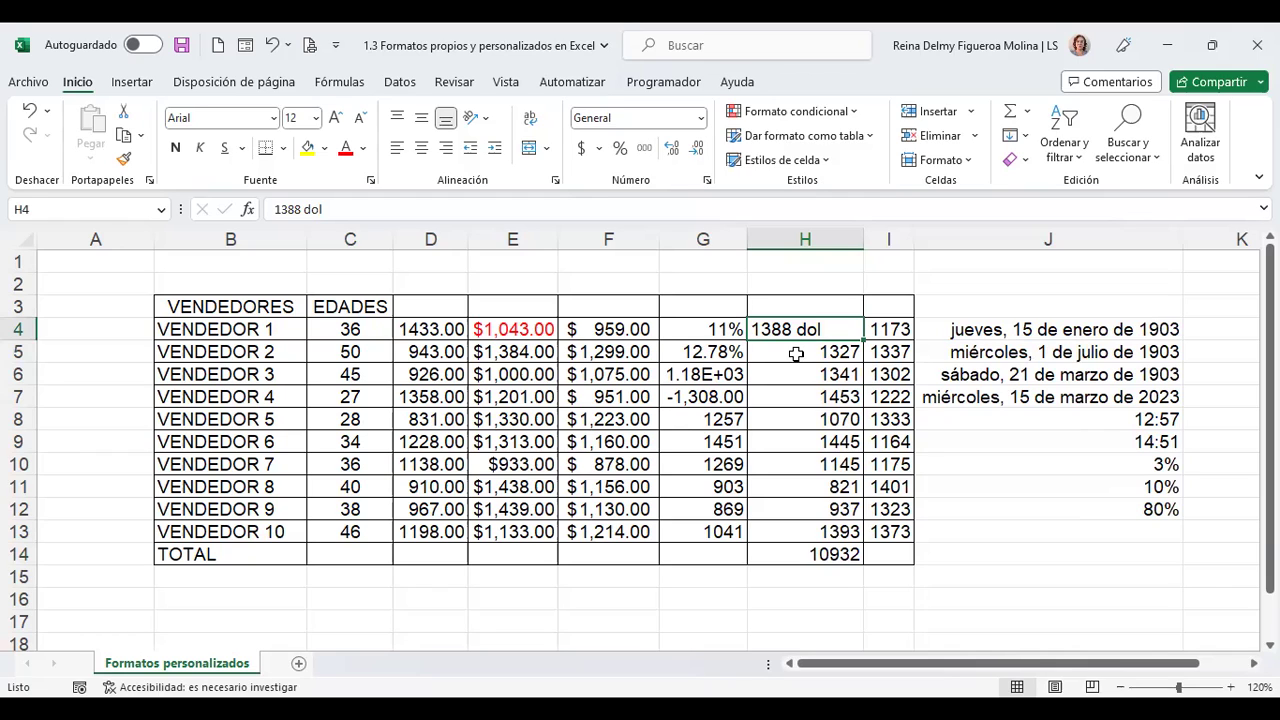
- Re-enter 1388 as a number in H4 and select the sales range H4:H13
{"action": "type", "text": "1388"}
{"action": "key", "text": "Return"}
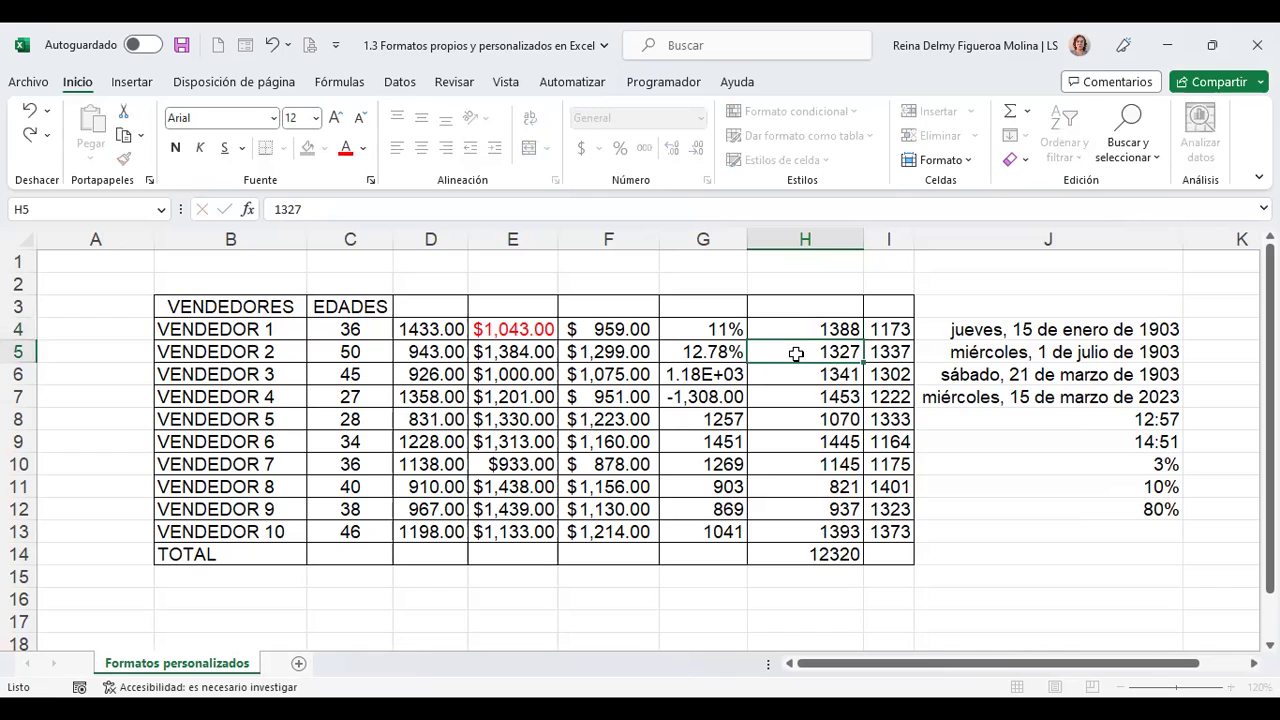
{"action": "key", "text": "Up"}
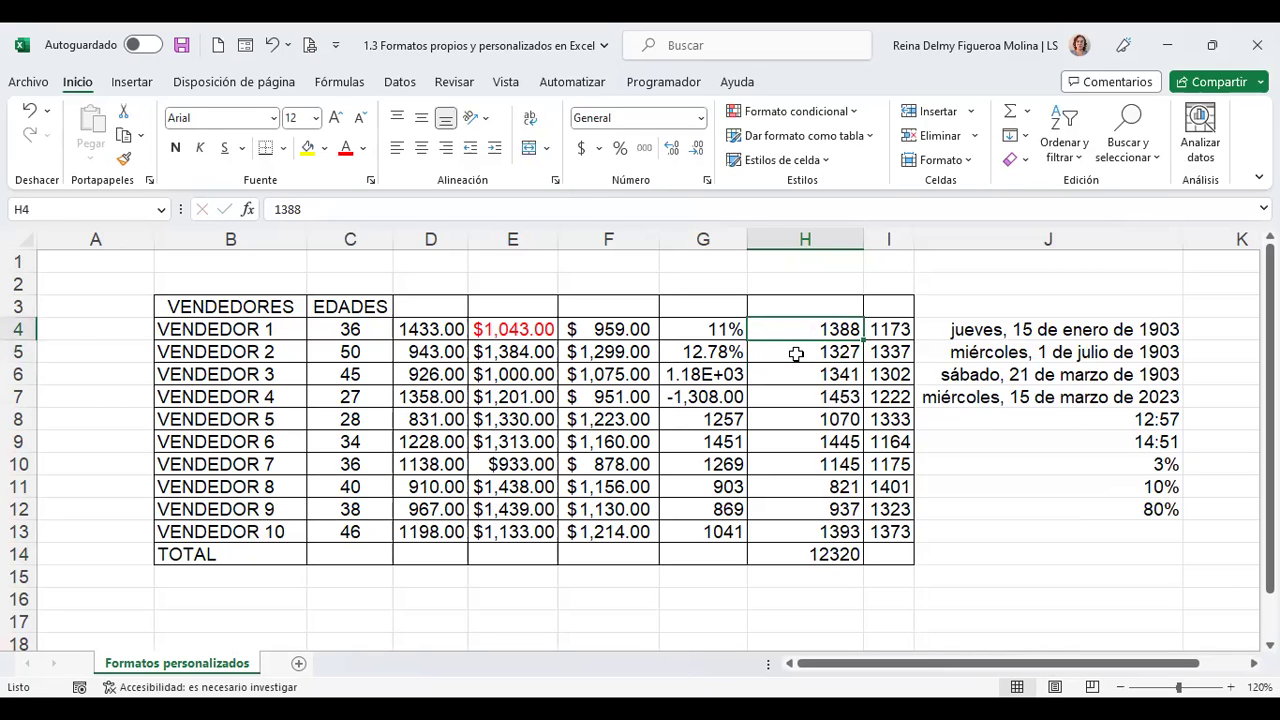
{"action": "key", "text": "shift+Down"}
{"action": "key", "text": "shift+Down"}
{"action": "key", "text": "shift+Down"}
{"action": "key", "text": "shift+Down"}
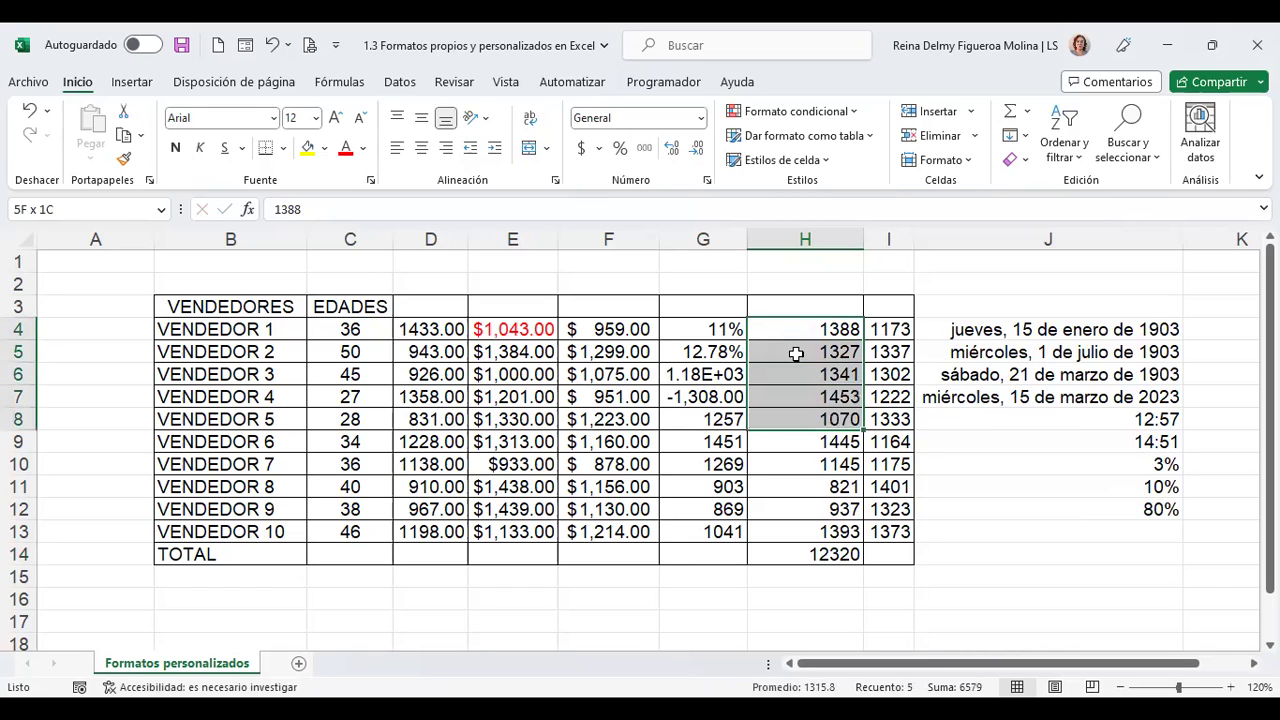
{"action": "key", "text": "shift+Down"}
{"action": "key", "text": "shift+Down"}
{"action": "key", "text": "shift+Down"}
{"action": "key", "text": "shift+Down"}
{"action": "key", "text": "shift+Down"}
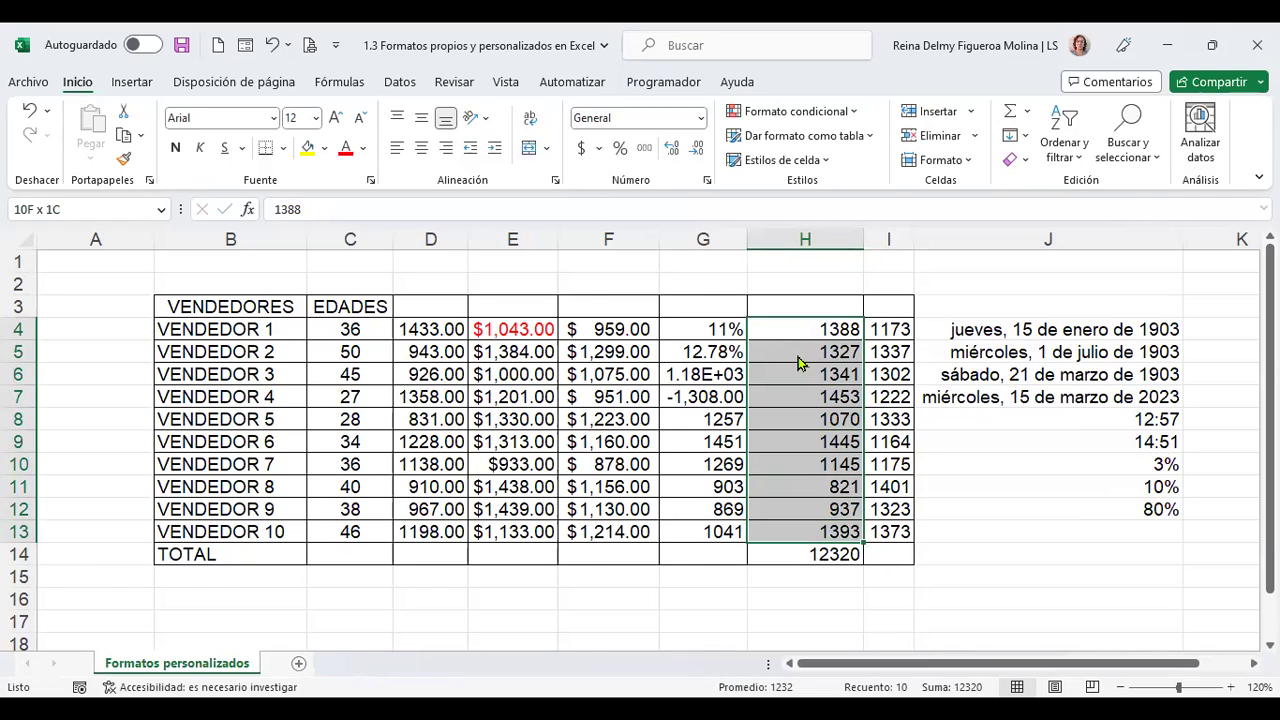
- Apply the custom format 0 "dol" to H4:H13, then open Format Cells for H14
{"action": "key", "text": "ctrl+1"}
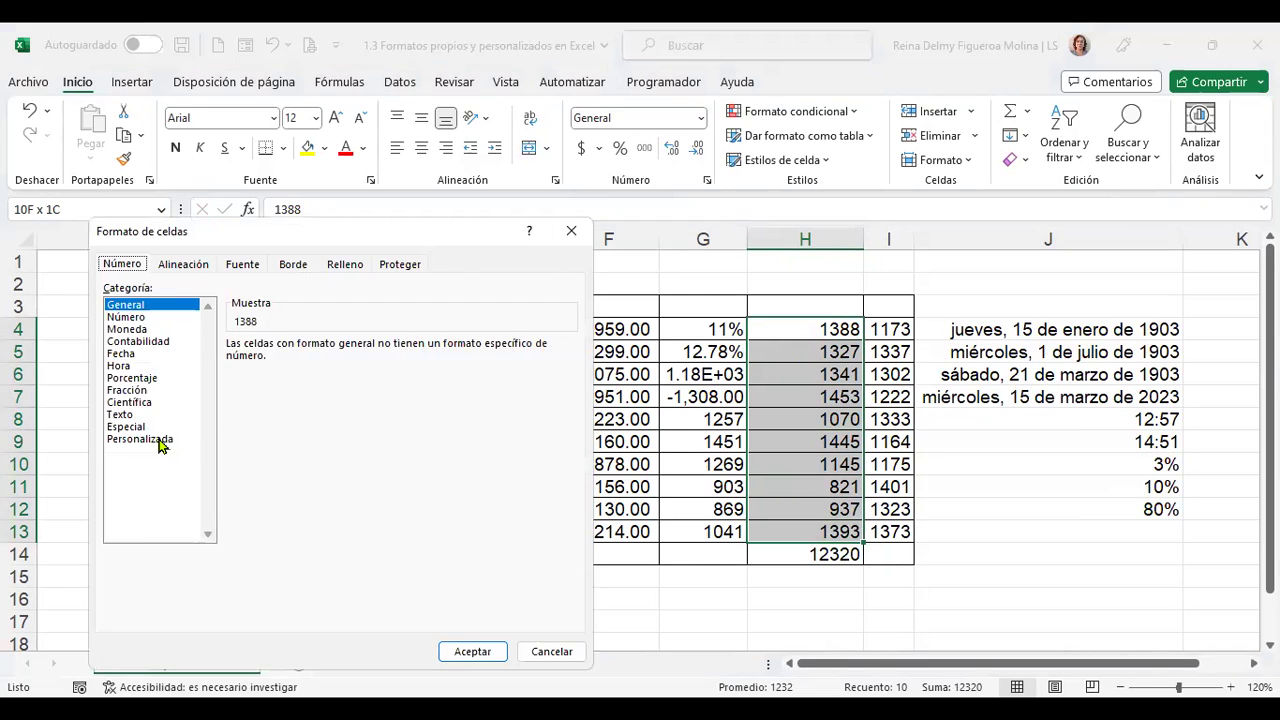
{"action": "left_click", "coordinate": [160, 439]}
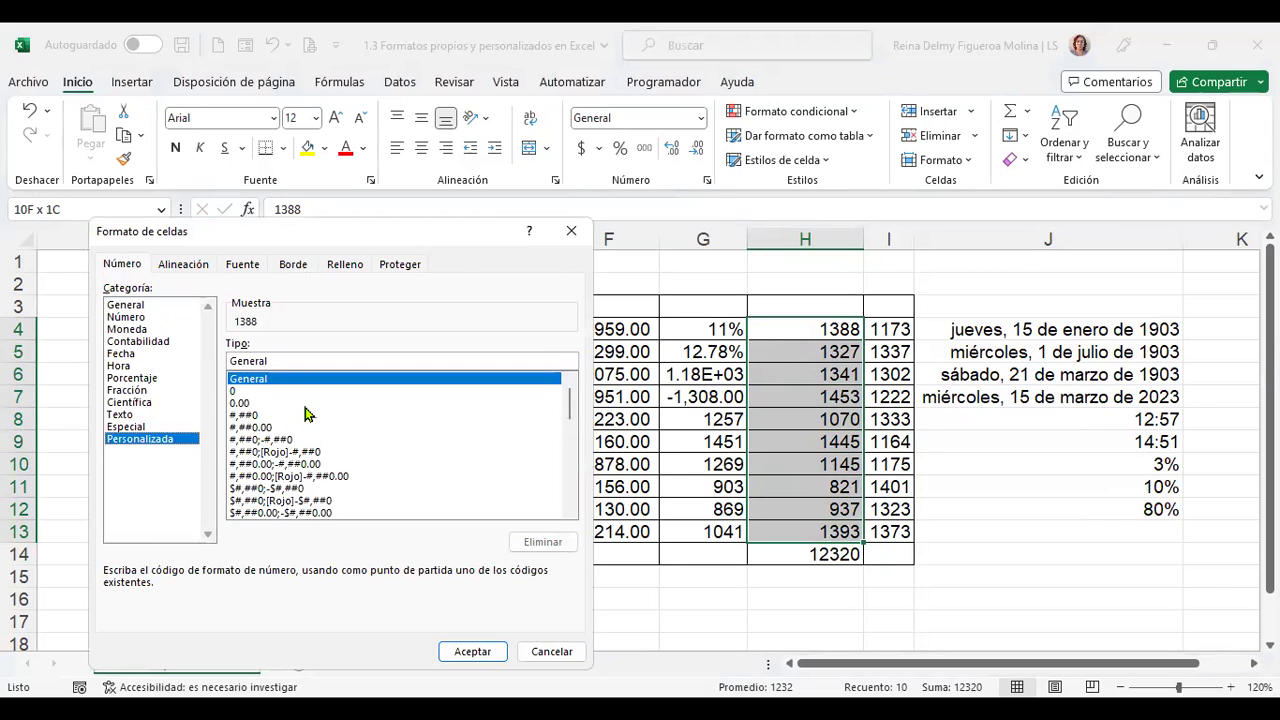
{"action": "left_click", "coordinate": [246, 391]}
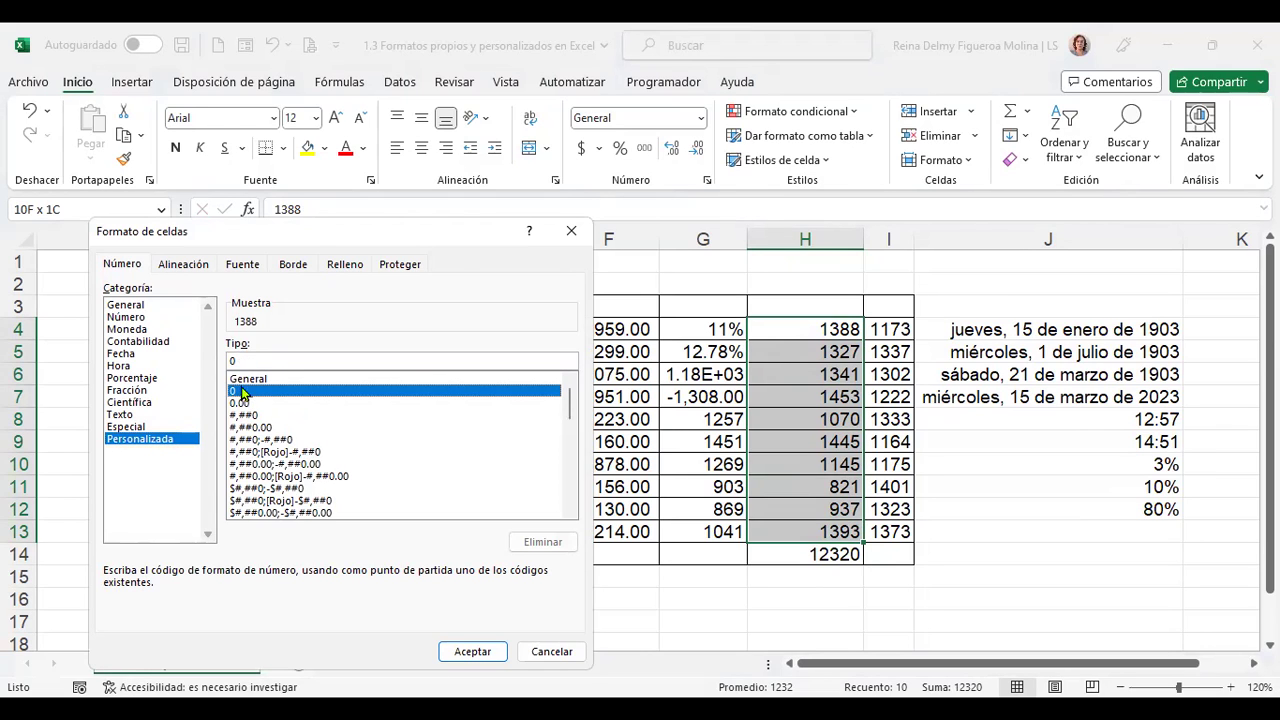
{"action": "left_click", "coordinate": [266, 357]}
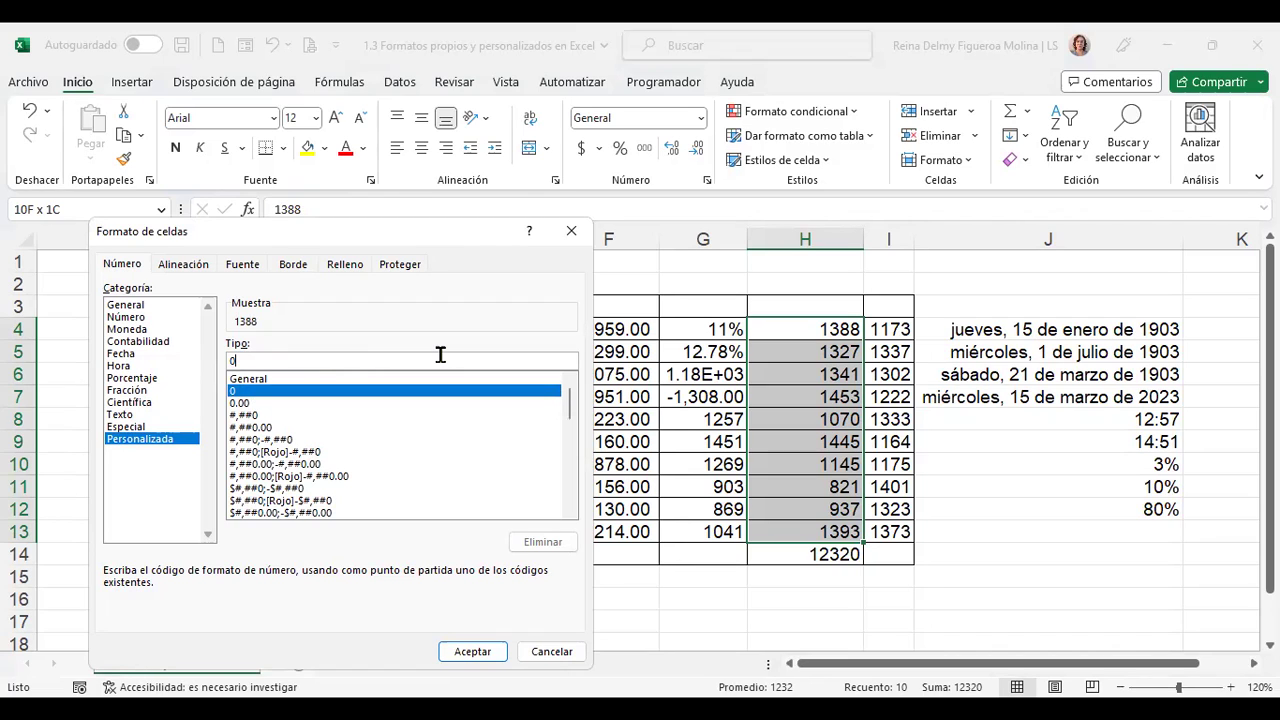
{"action": "type", "text": "\""}
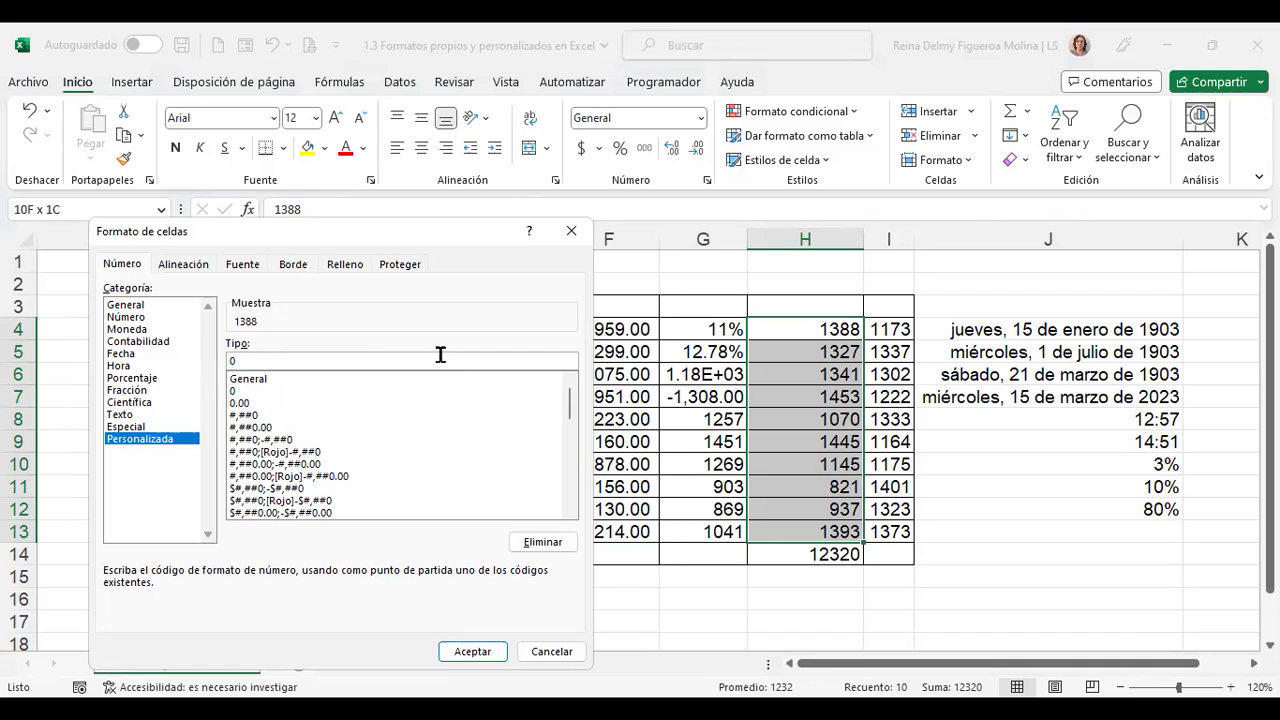
{"action": "type", "text": "dol"}
{"action": "type", "text": "\""}
{"action": "left_click", "coordinate": [487, 653]}
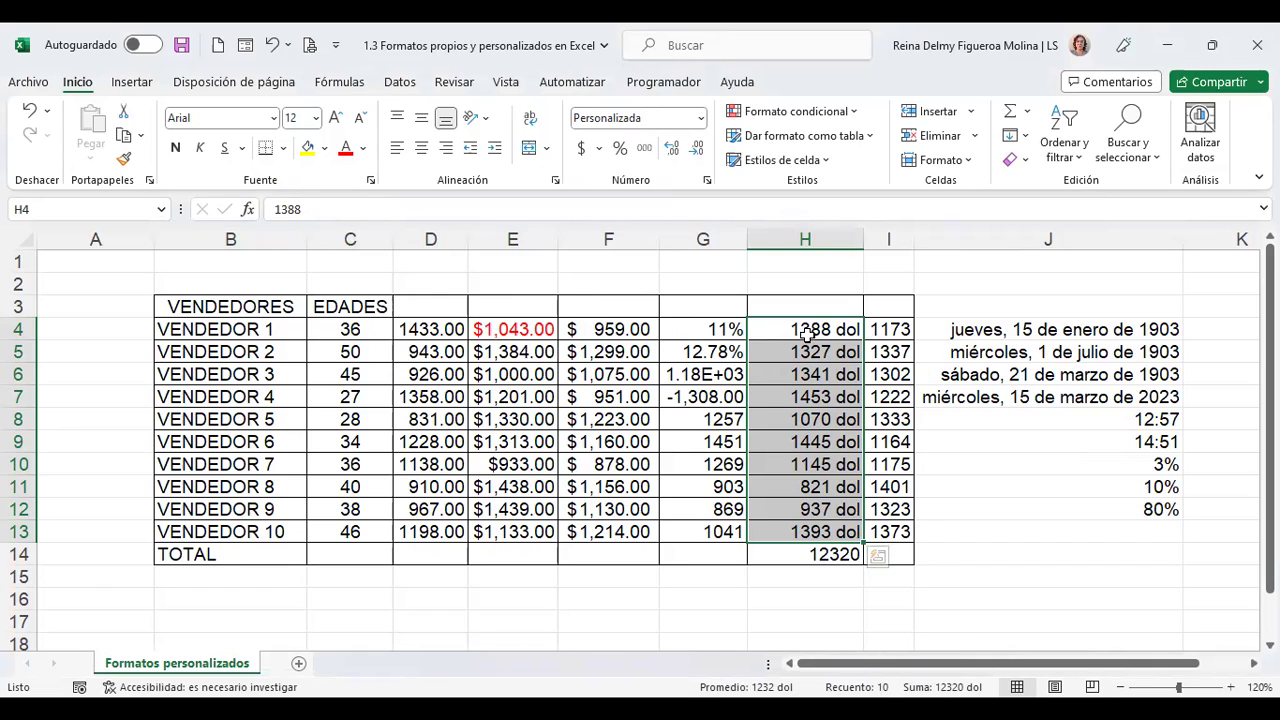
{"action": "left_click", "coordinate": [828, 552]}
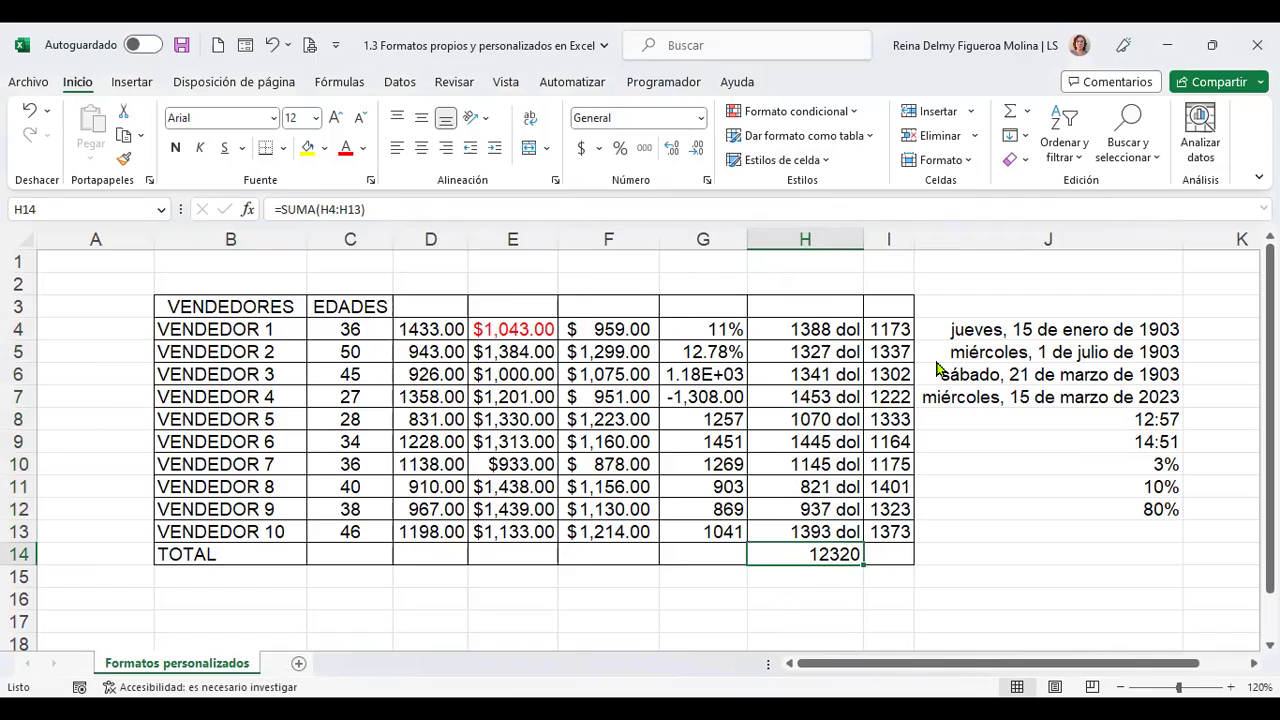
{"action": "key", "text": "ctrl+1"}
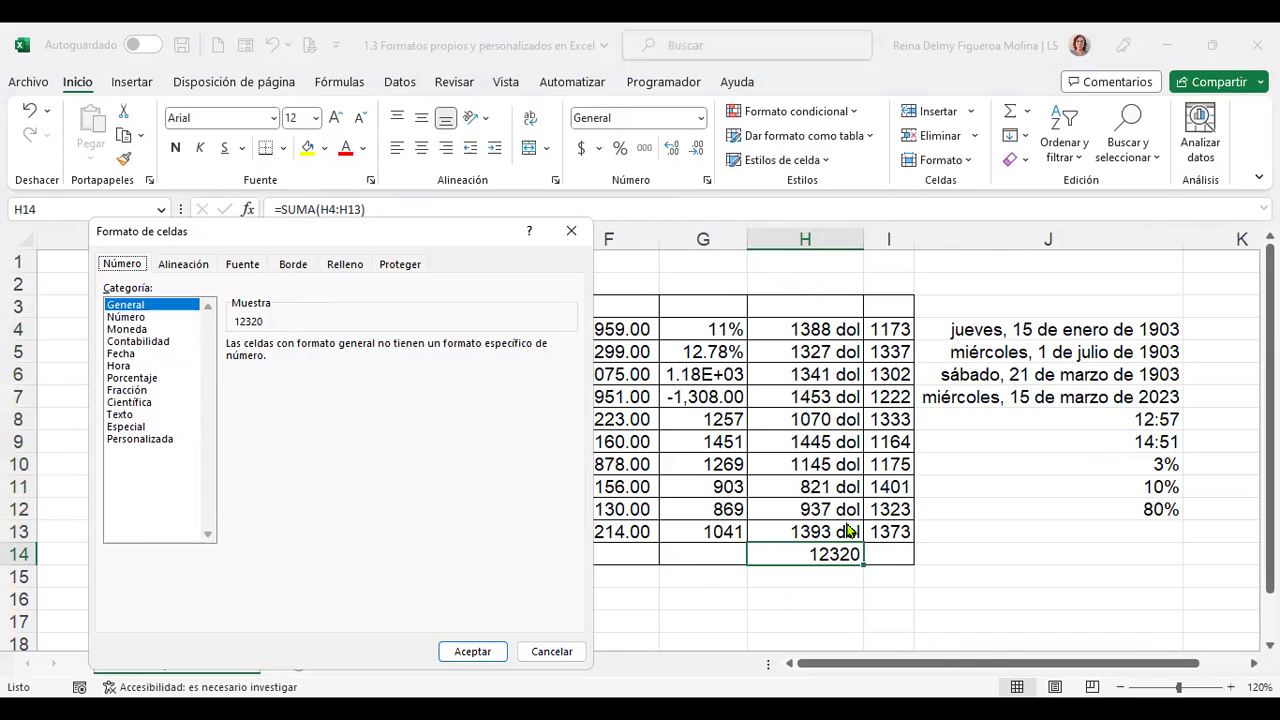
- View H14's Personalizada and Alineación settings, then cancel, keeping 12320 without 'dol'
{"action": "left_click", "coordinate": [161, 448]}
{"action": "left_click", "coordinate": [168, 439]}
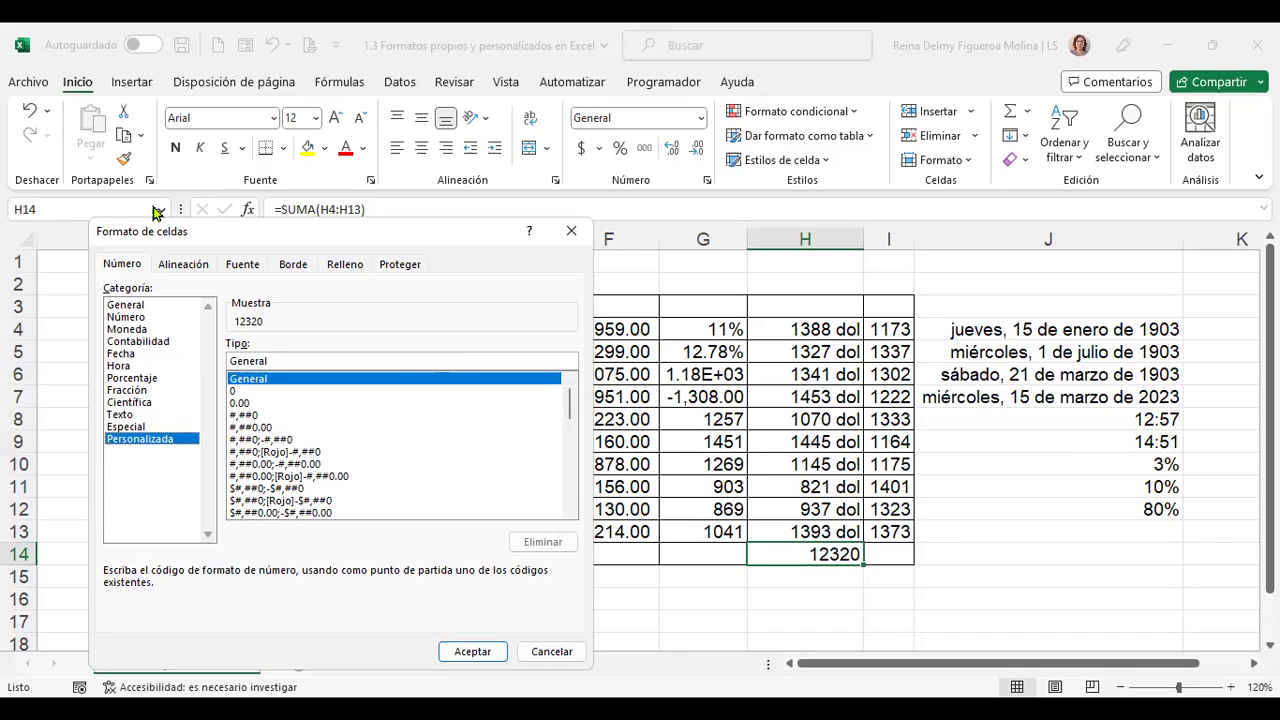
{"action": "left_click", "coordinate": [188, 268]}
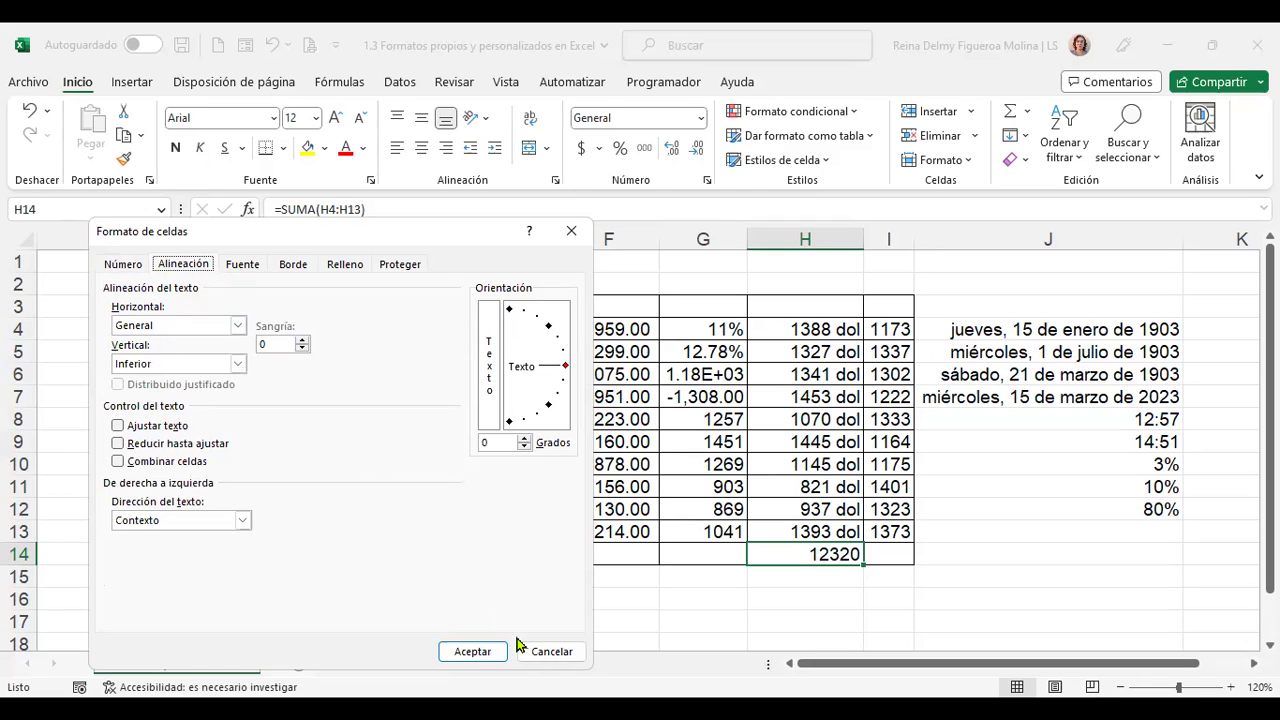
{"action": "left_click", "coordinate": [550, 652]}
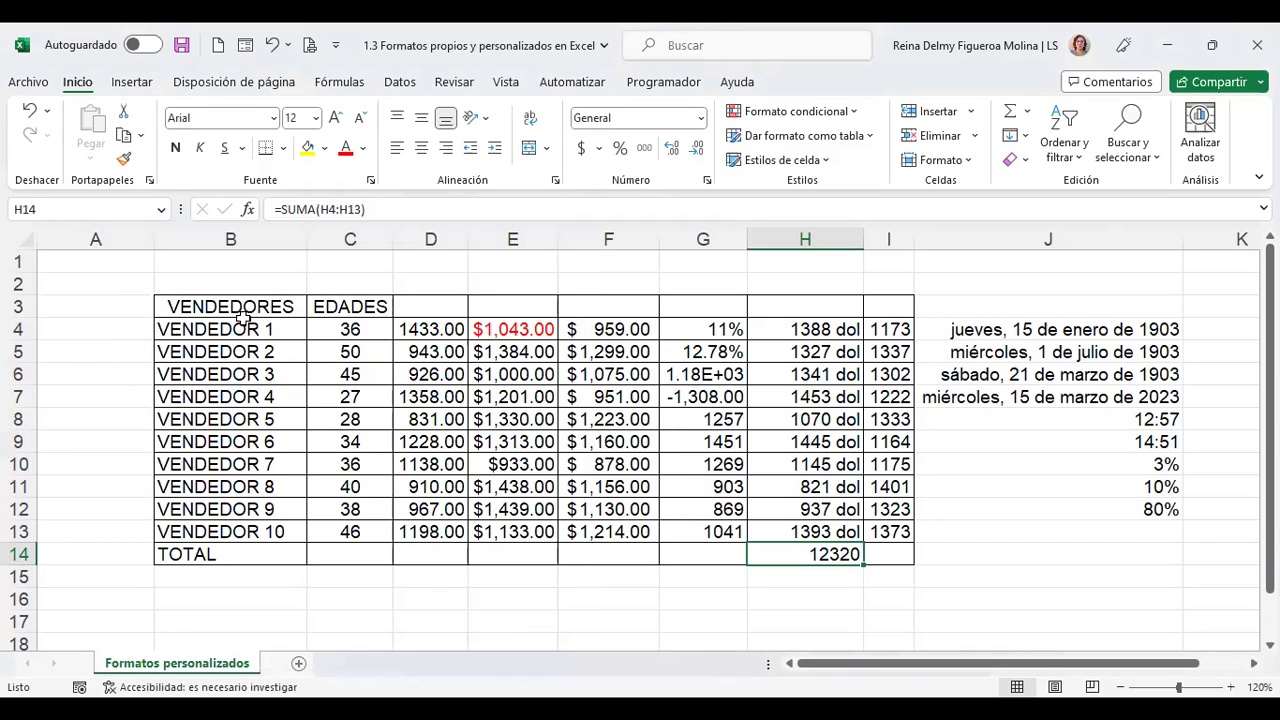
- Give B3:C3 (VENDEDORES, EDADES) vertical stacked text orientation, keeping centred and bottom alignment
{"action": "left_click_drag", "start_coordinate": [235, 306], "coordinate": [380, 306]}
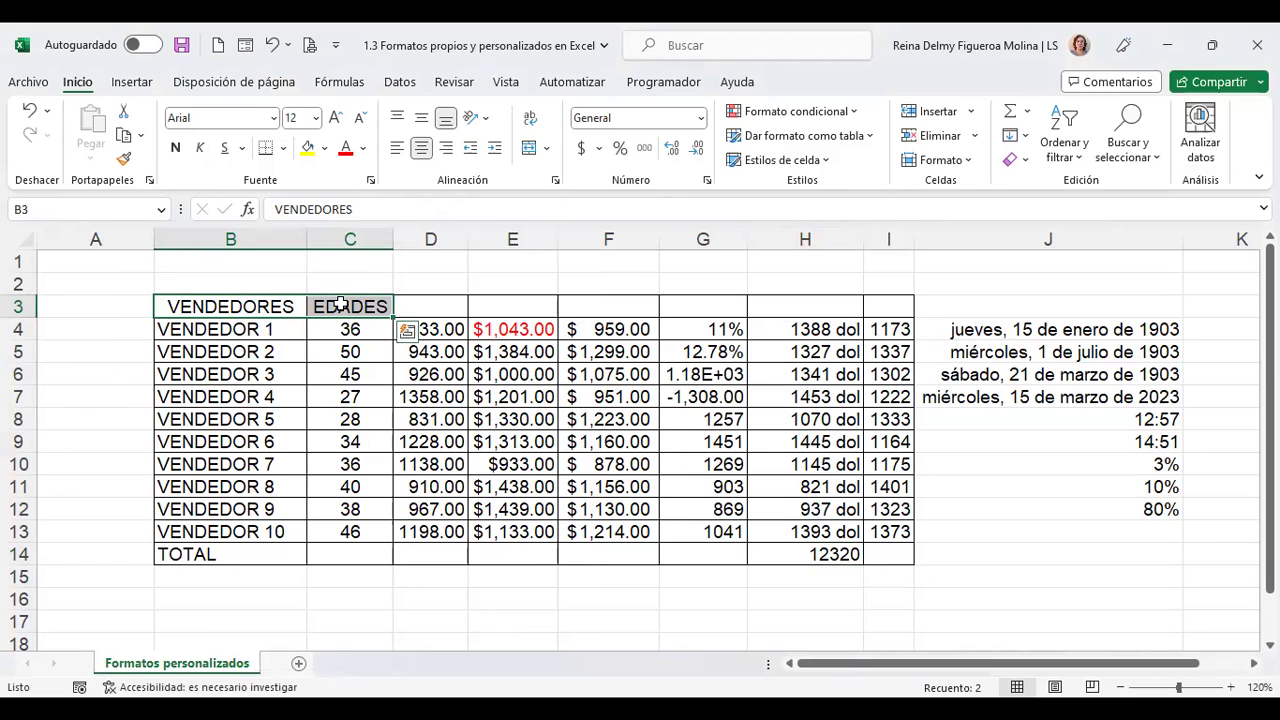
{"action": "right_click", "coordinate": [341, 305]}
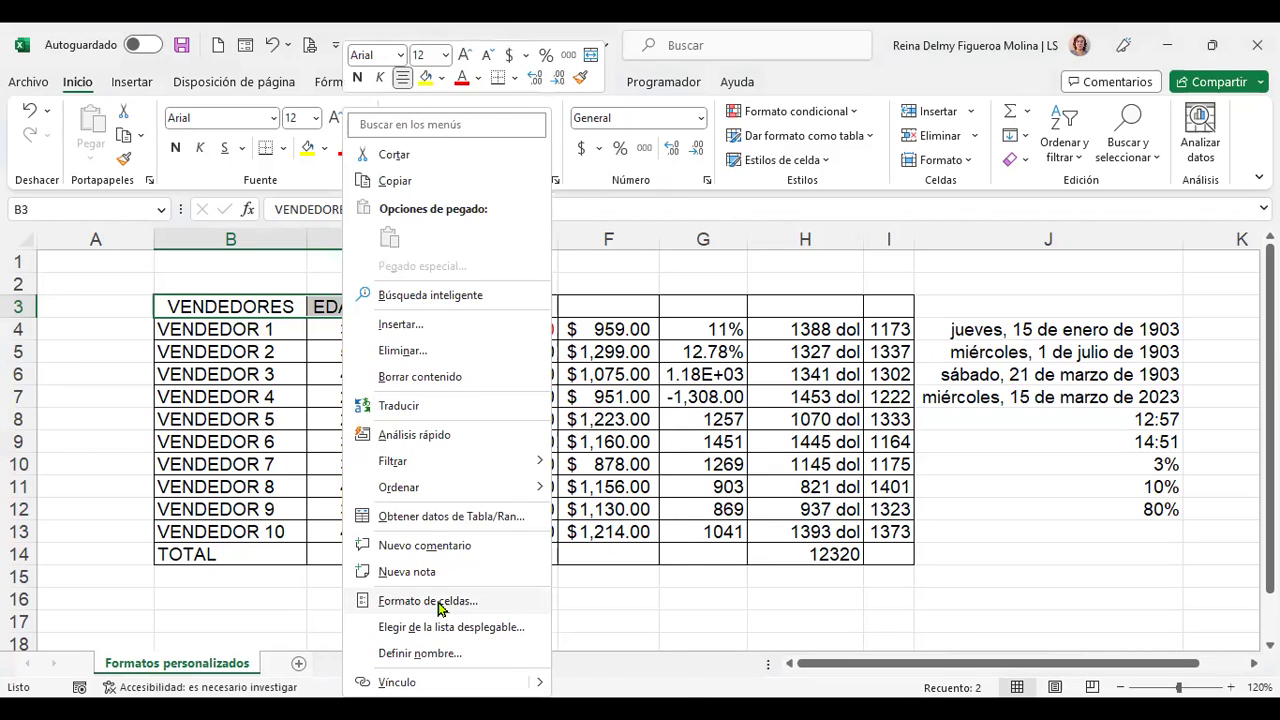
{"action": "left_click", "coordinate": [440, 602]}
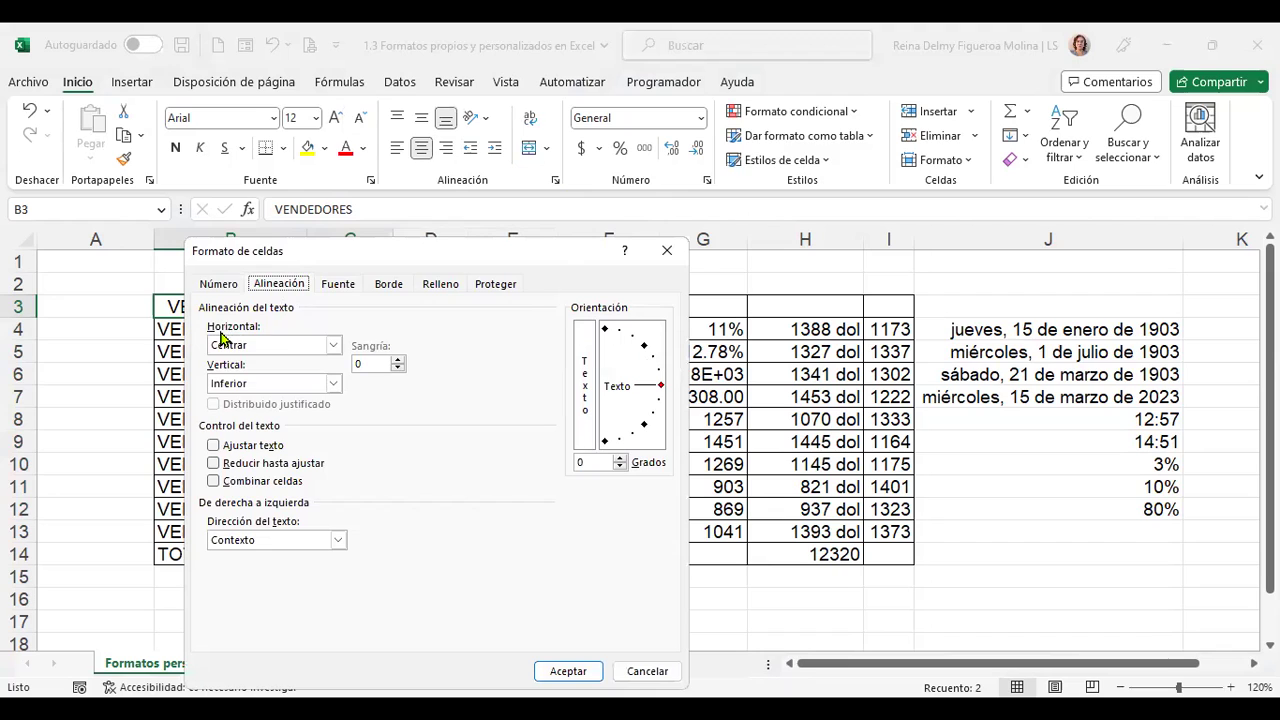
{"action": "left_click", "coordinate": [336, 346]}
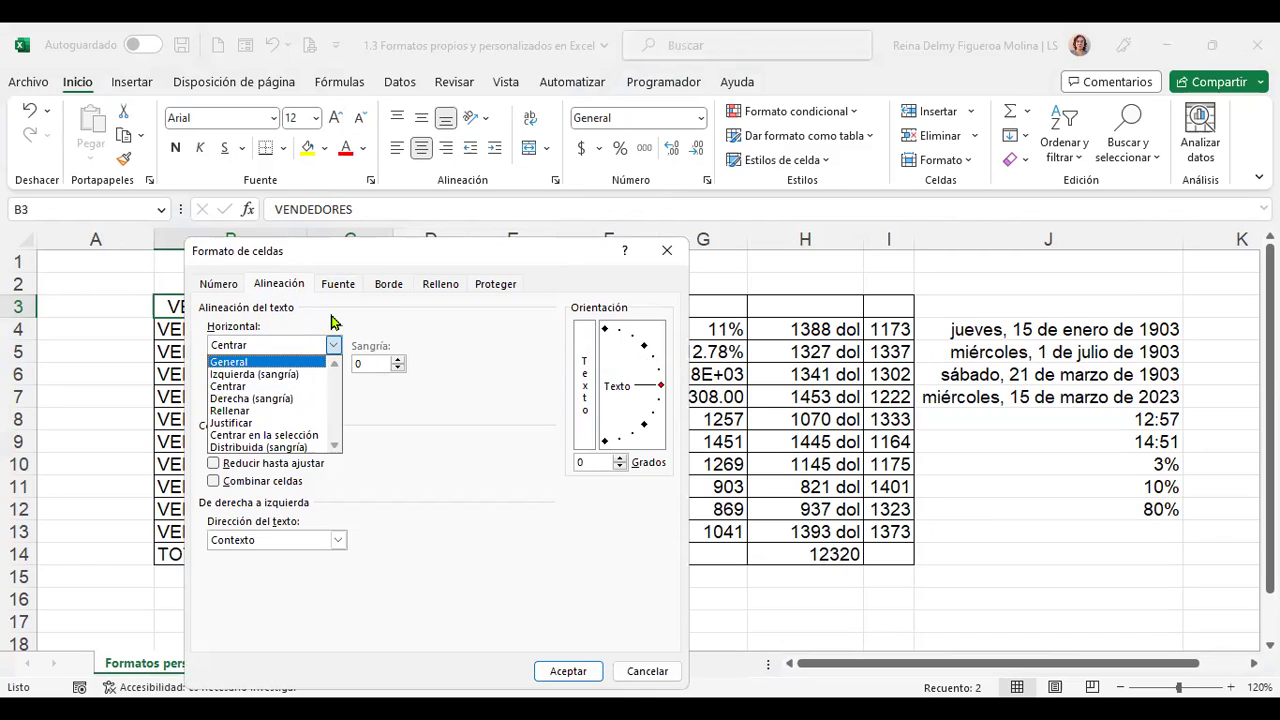
{"action": "left_click", "coordinate": [332, 390]}
{"action": "left_click", "coordinate": [333, 385]}
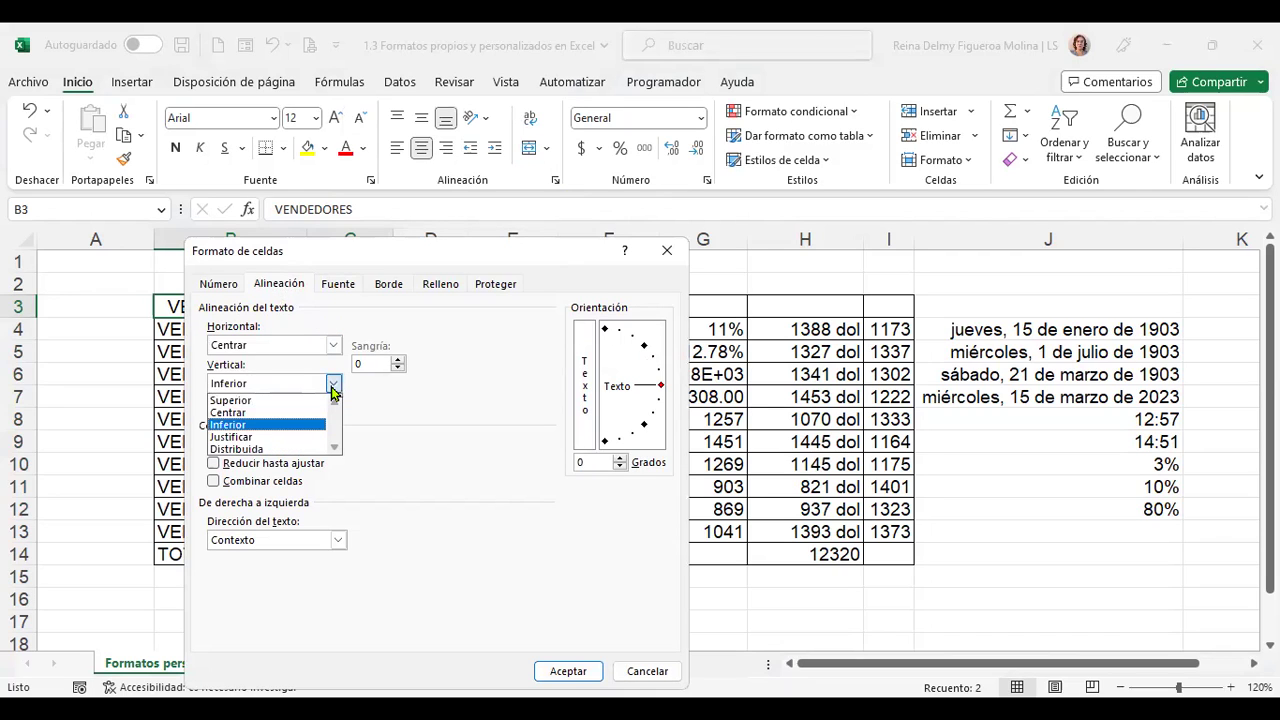
{"action": "left_click", "coordinate": [415, 425]}
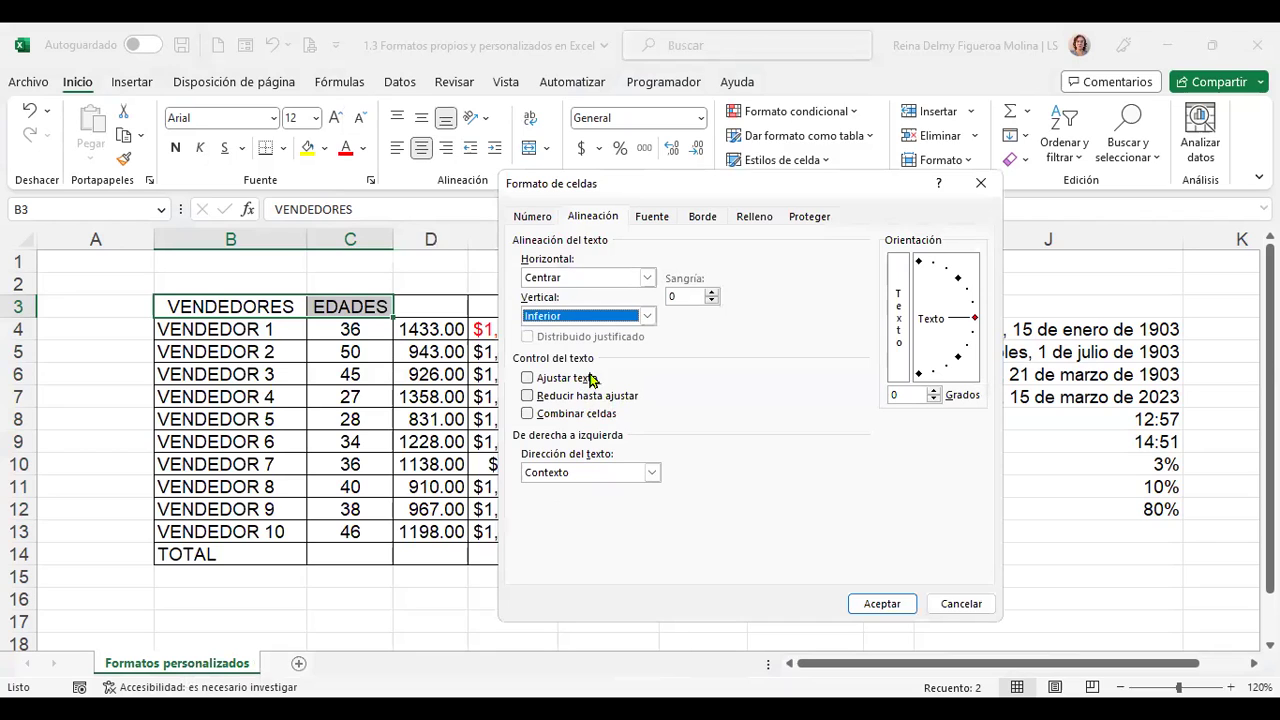
{"action": "left_click", "coordinate": [651, 474]}
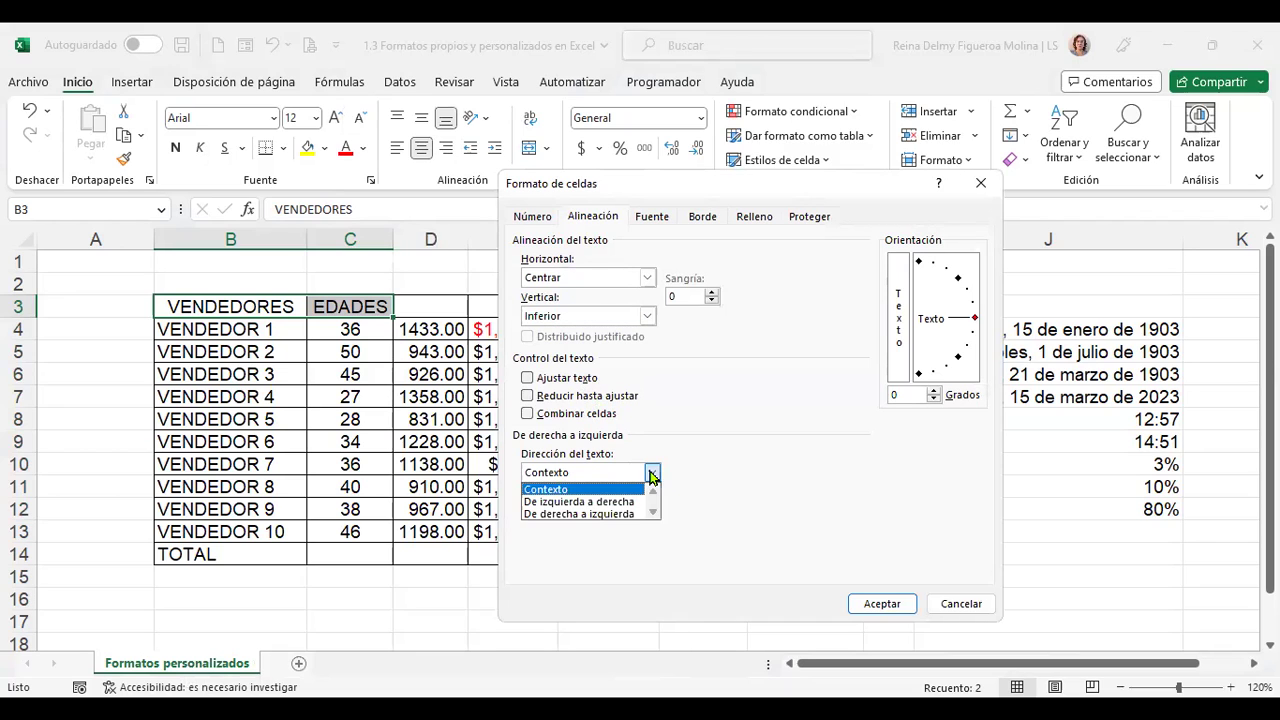
{"action": "left_click", "coordinate": [697, 469]}
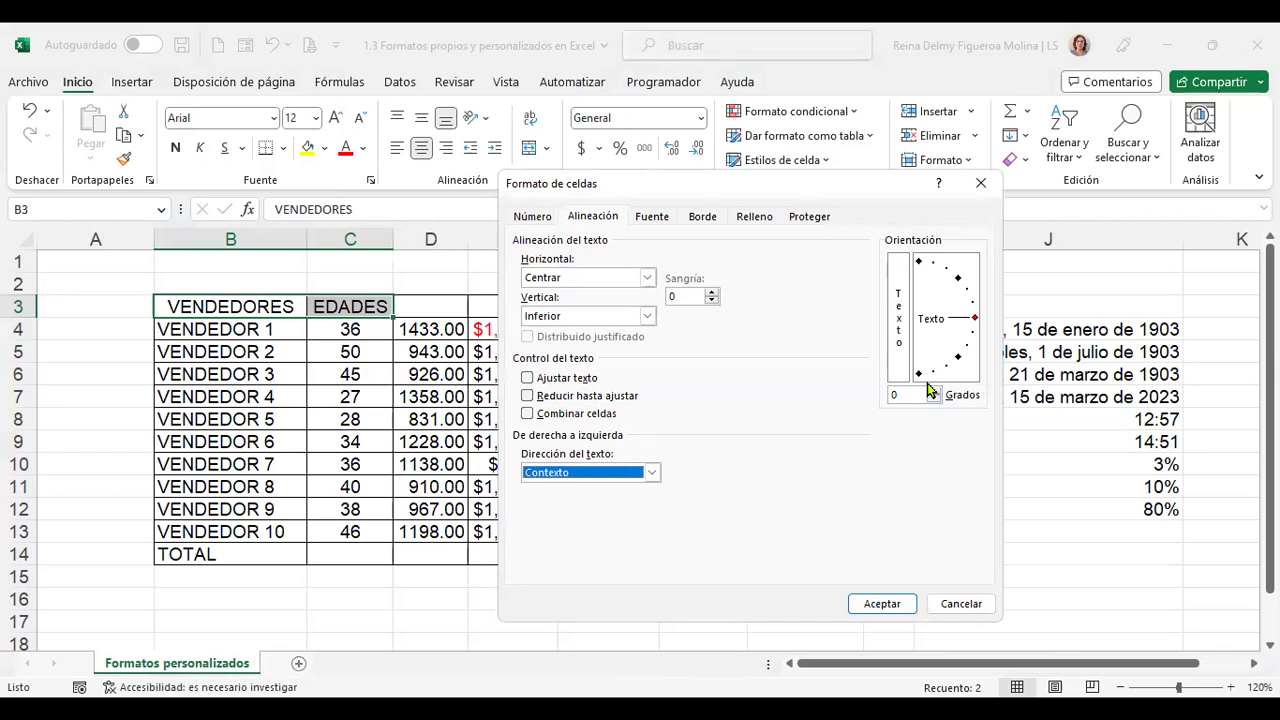
{"action": "left_click", "coordinate": [898, 318]}
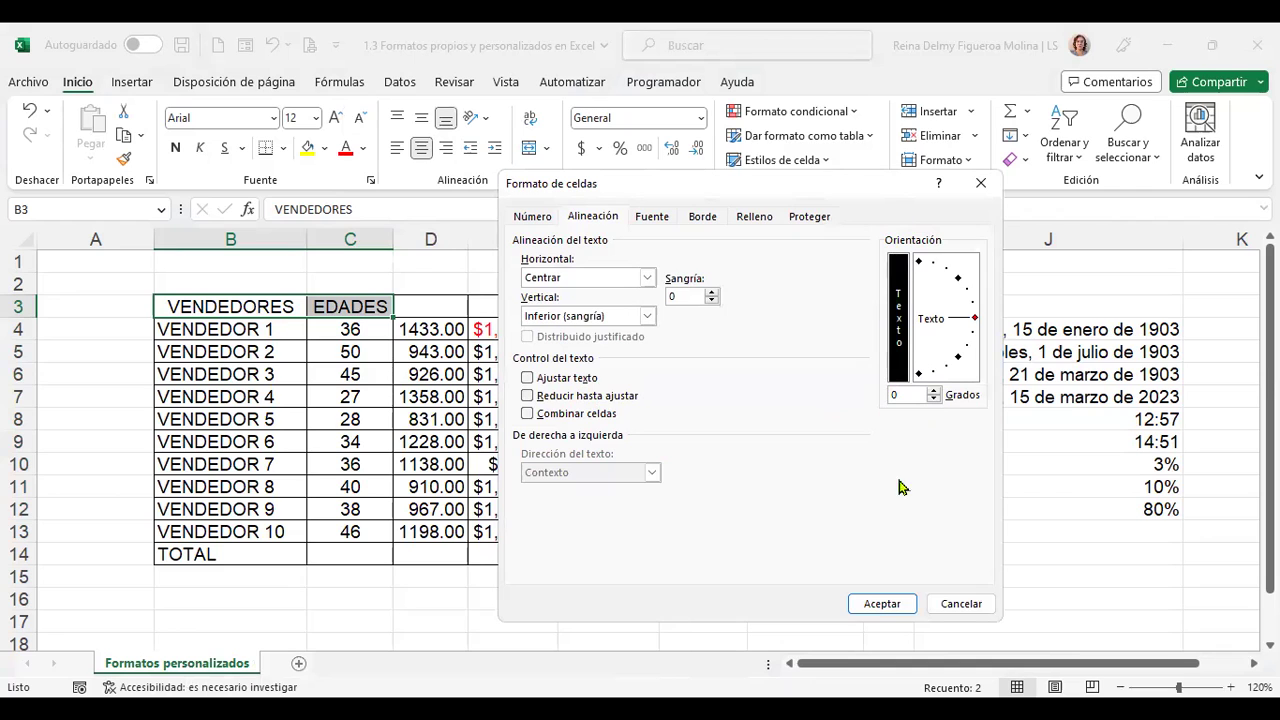
{"action": "left_click", "coordinate": [878, 600]}
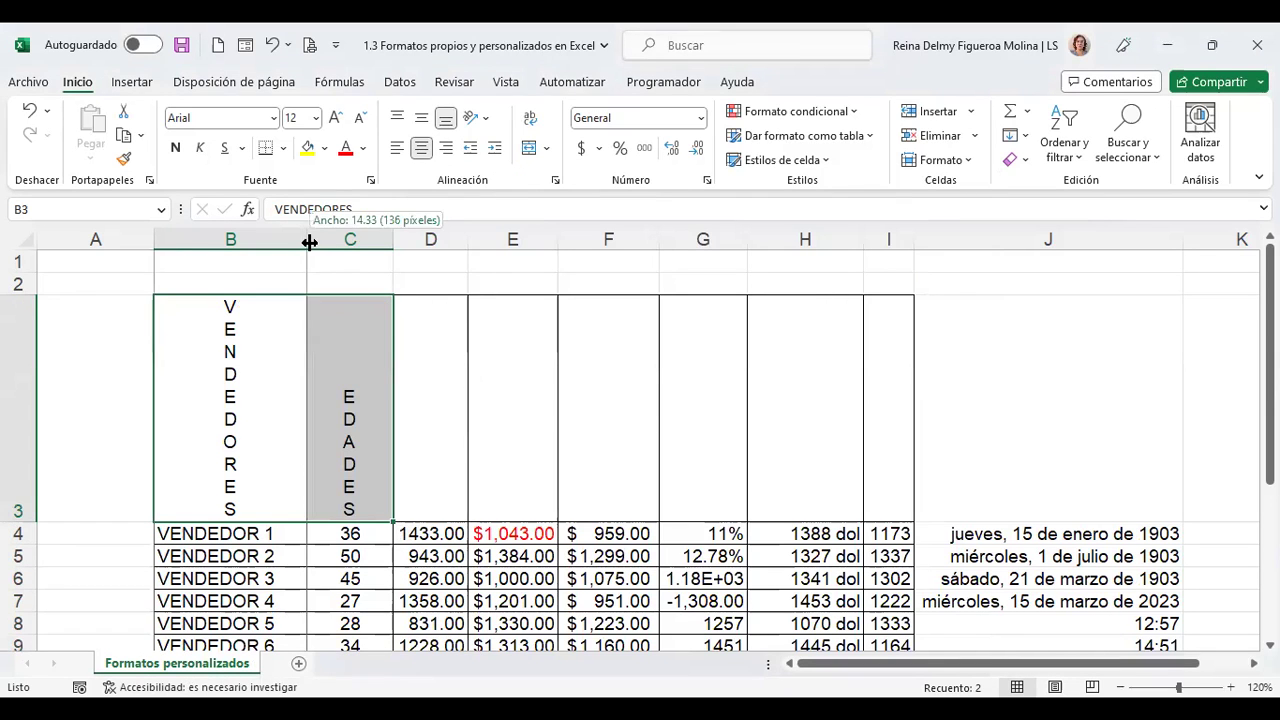
- Narrow columns B and C to fit the stacked headers and enter MES 1 in D3
{"action": "left_click_drag", "start_coordinate": [310, 242], "coordinate": [291, 242]}
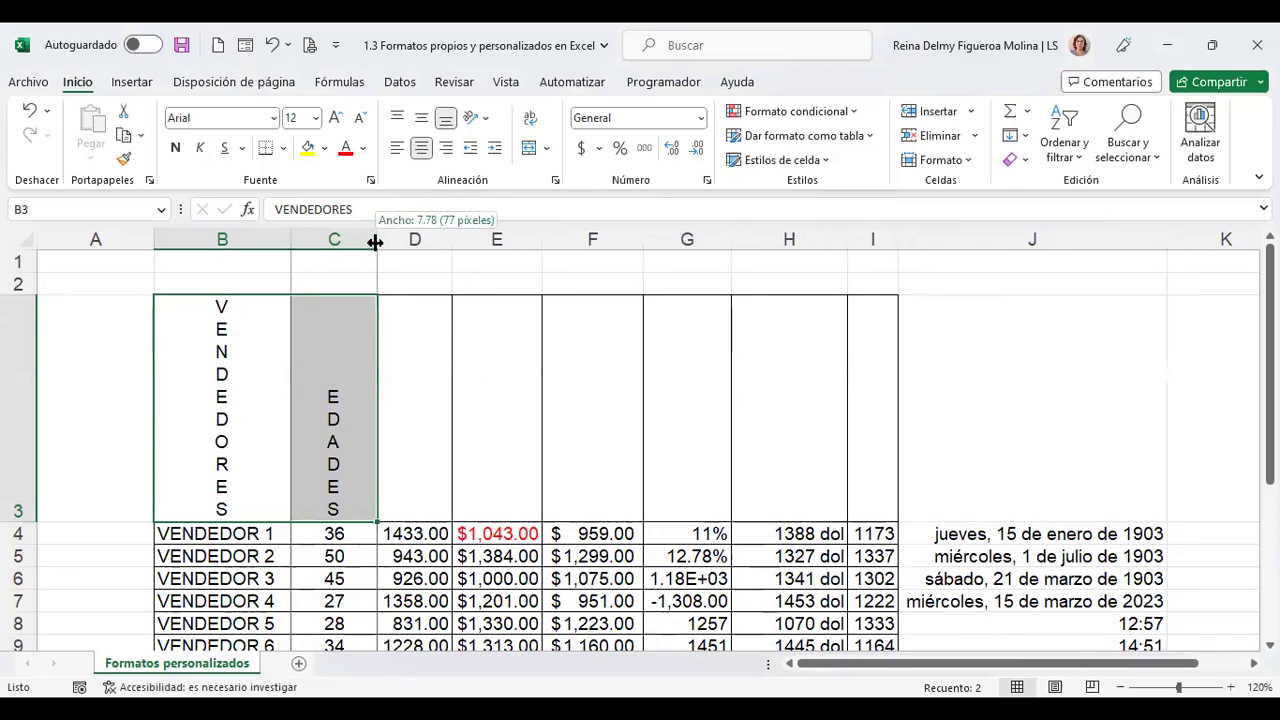
{"action": "left_click_drag", "start_coordinate": [375, 242], "coordinate": [321, 242]}
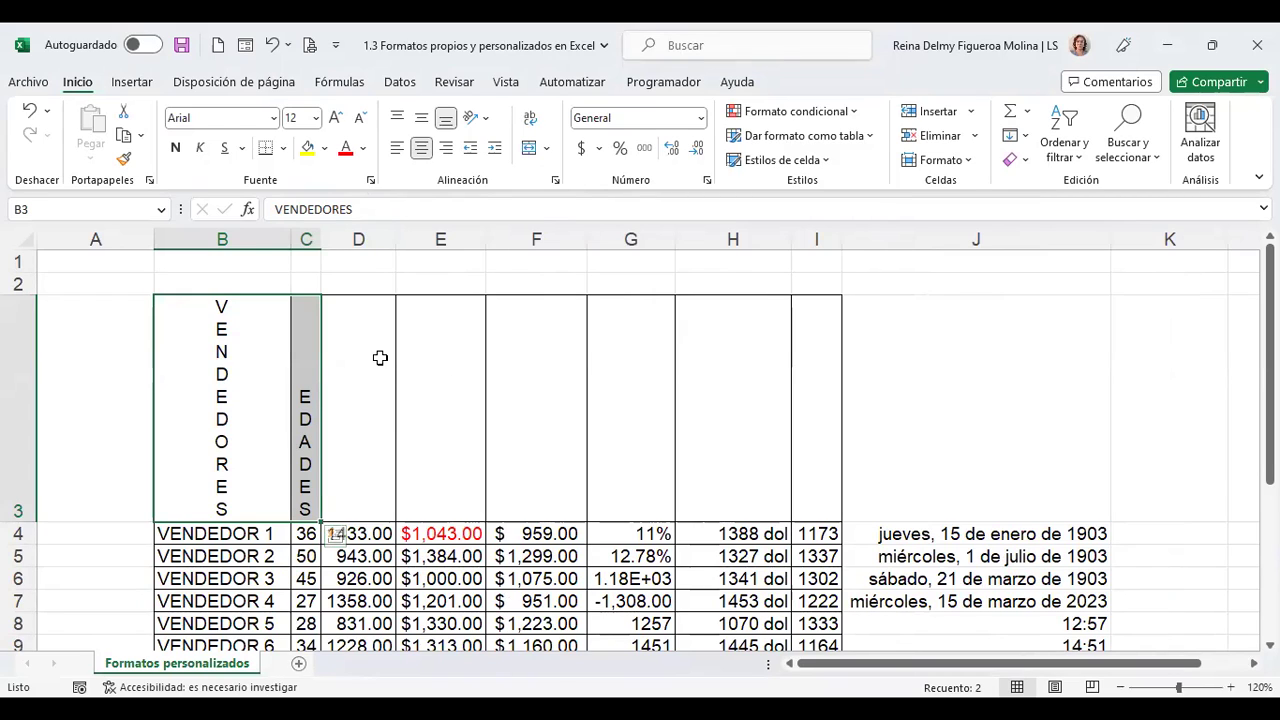
{"action": "left_click", "coordinate": [369, 358]}
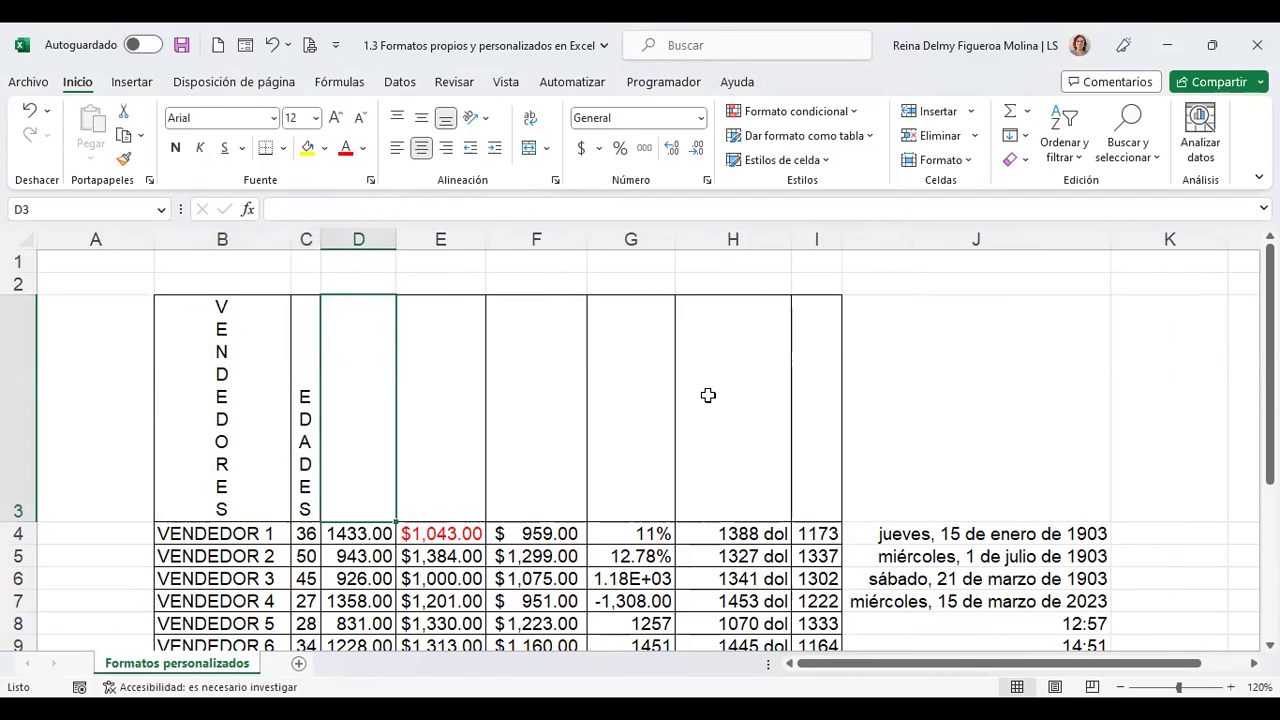
{"action": "type", "text": "m"}
{"action": "key", "text": "BackSpace"}
{"action": "type", "text": "MES 1"}
{"action": "key", "text": "Return"}
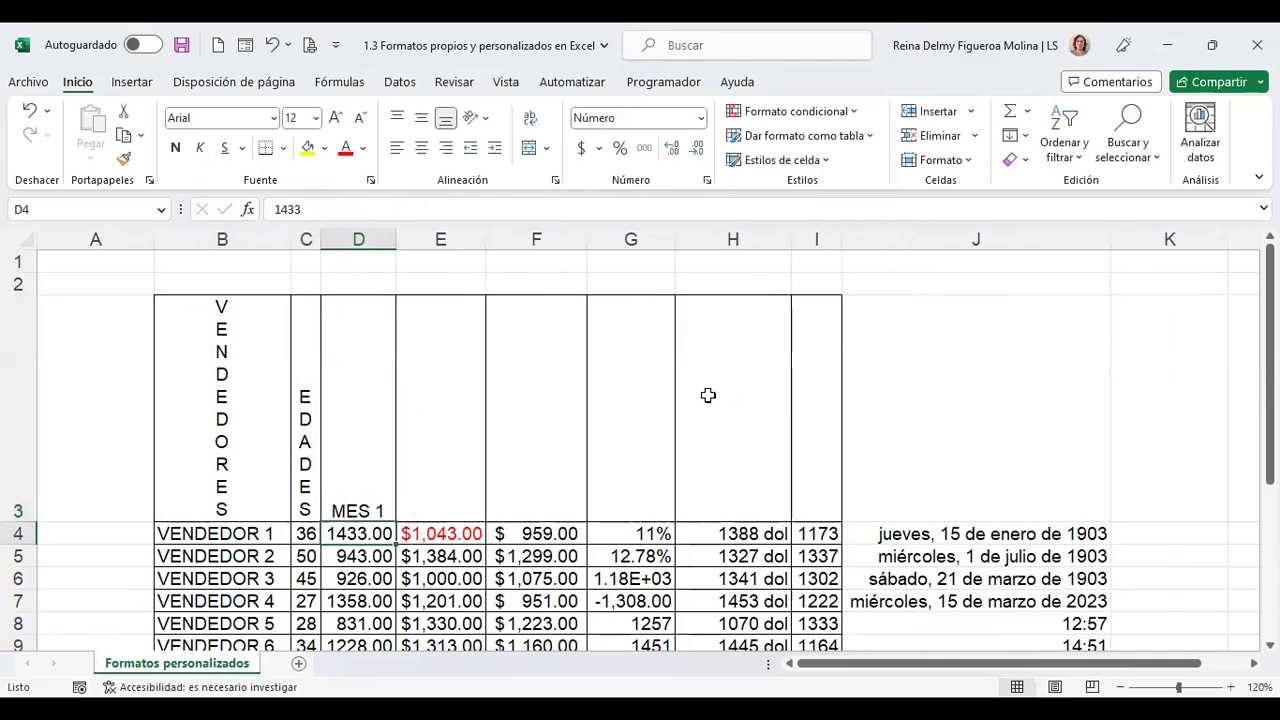
- Enter MES 2, MES 3, MES 4 and MES 5 in cells E3 through H3
{"action": "key", "text": "Up"}
{"action": "key", "text": "Right"}
{"action": "type", "text": "MES 2"}
{"action": "key", "text": "Return"}
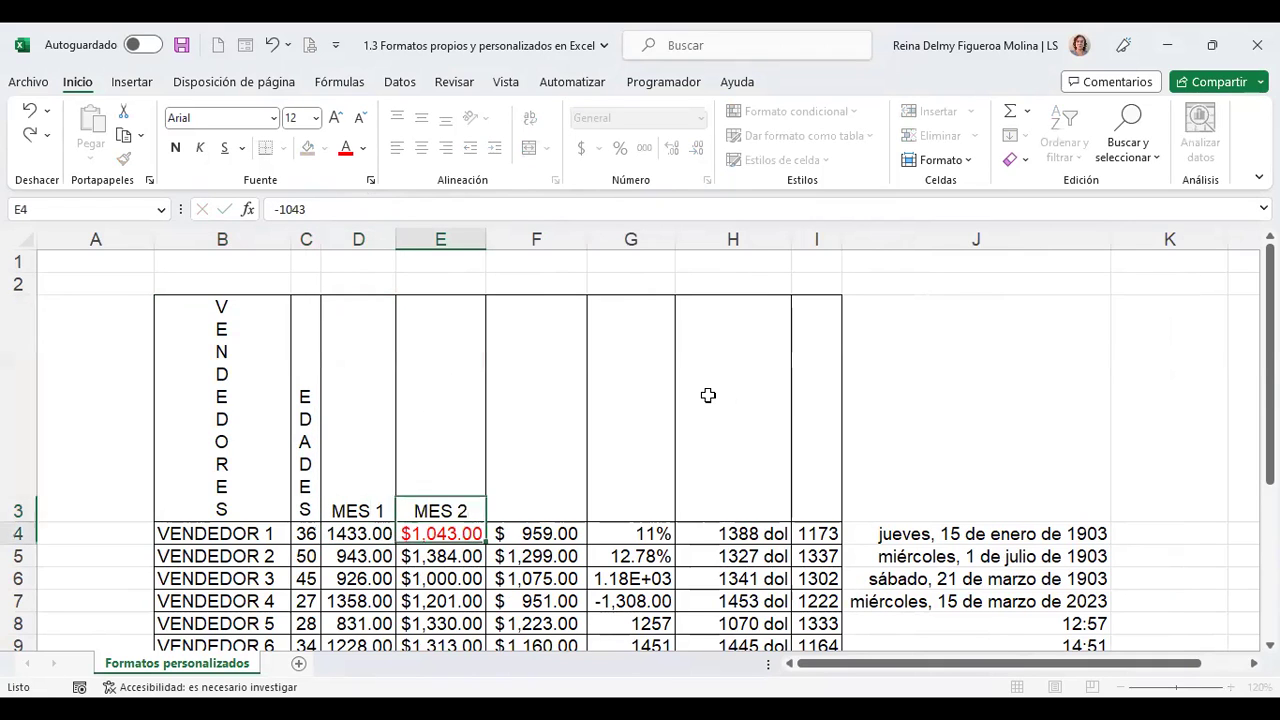
{"action": "key", "text": "Up"}
{"action": "key", "text": "Right"}
{"action": "type", "text": "MES 3"}
{"action": "key", "text": "Return"}
{"action": "key", "text": "Up"}
{"action": "key", "text": "Right"}
{"action": "type", "text": "MES 4"}
{"action": "key", "text": "Return"}
{"action": "key", "text": "Up"}
{"action": "key", "text": "Right"}
{"action": "type", "text": "MES "}
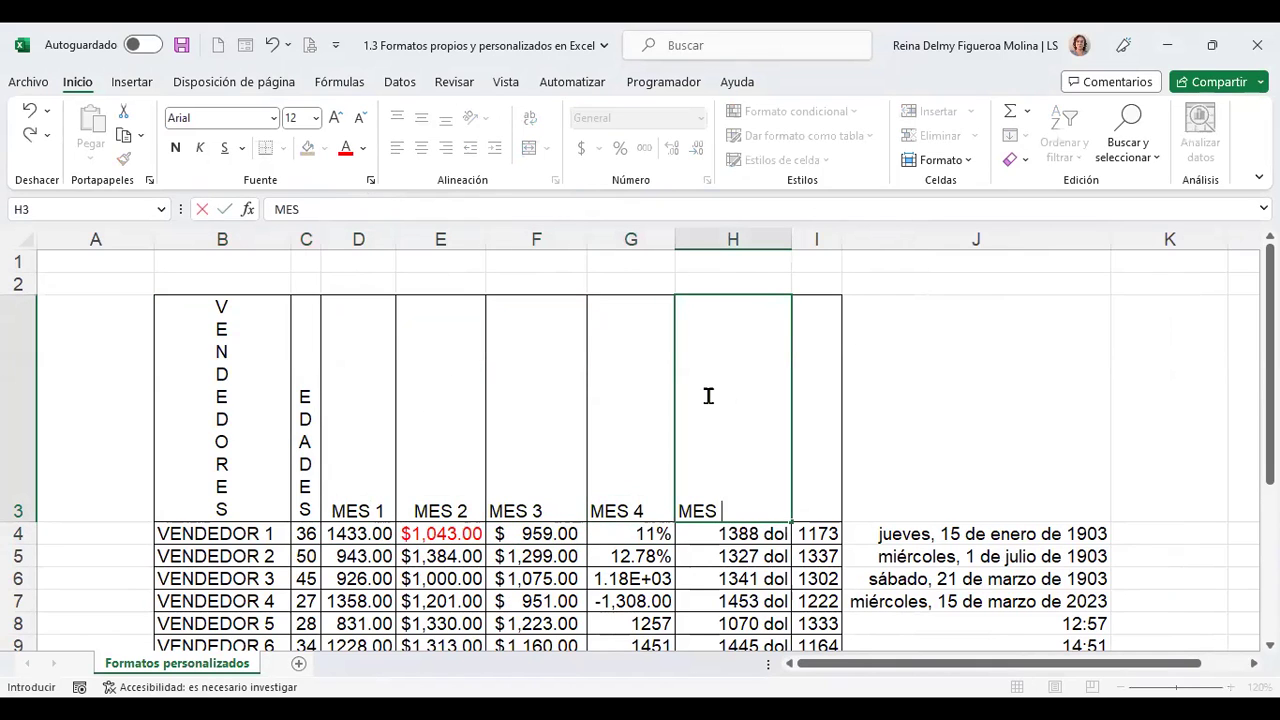
{"action": "type", "text": "5"}
{"action": "key", "text": "Return"}
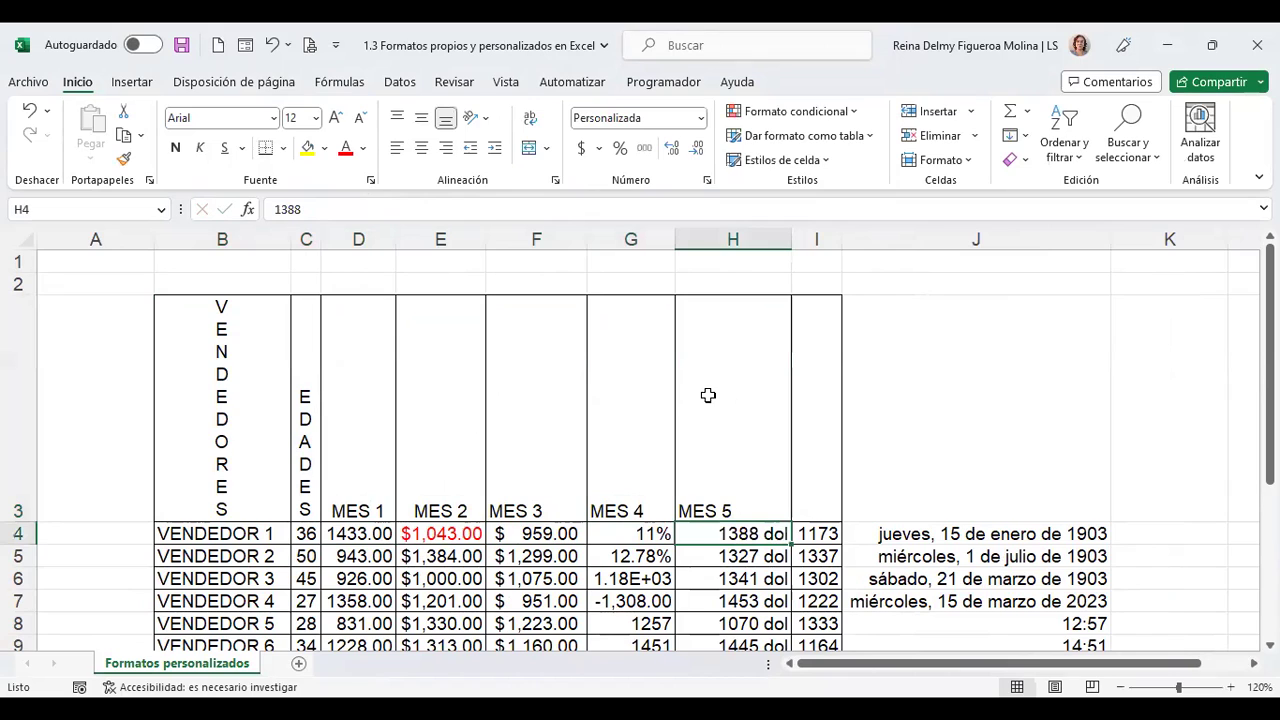
{"action": "left_click", "coordinate": [374, 453]}
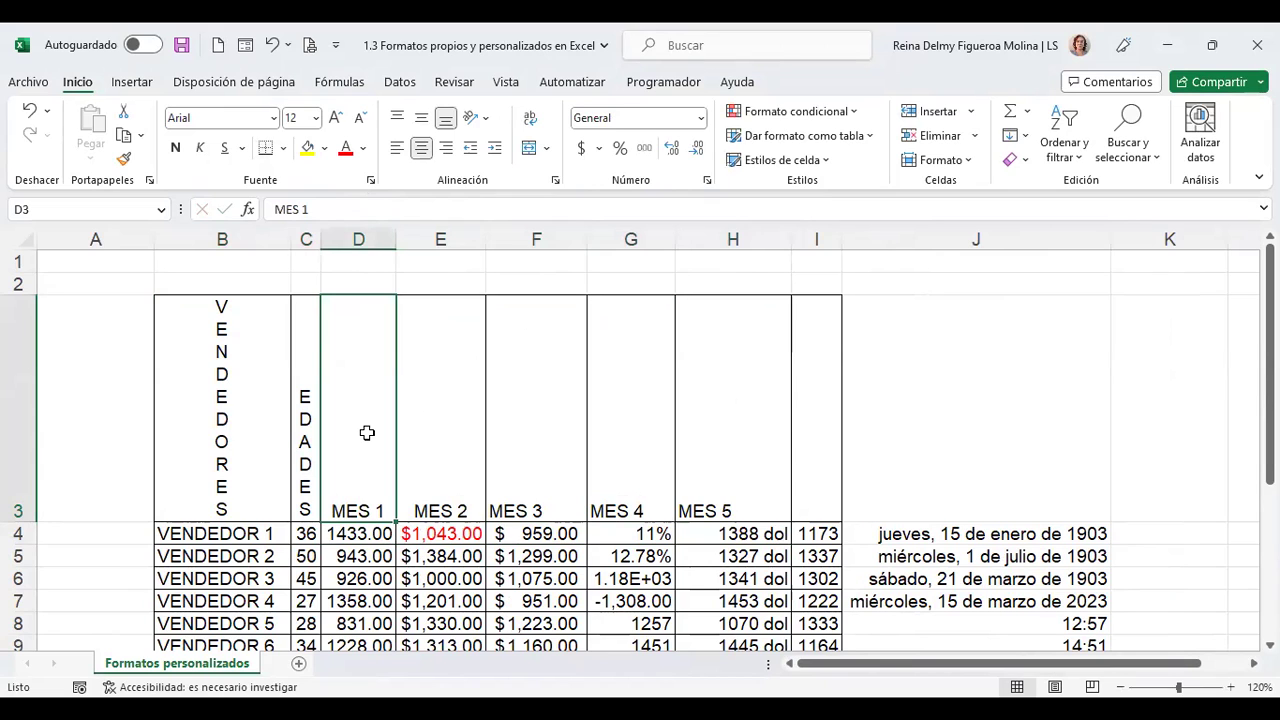
- Rotate the MES 1 header in D3 to 90 degrees so it reads vertically
{"action": "right_click", "coordinate": [367, 432]}
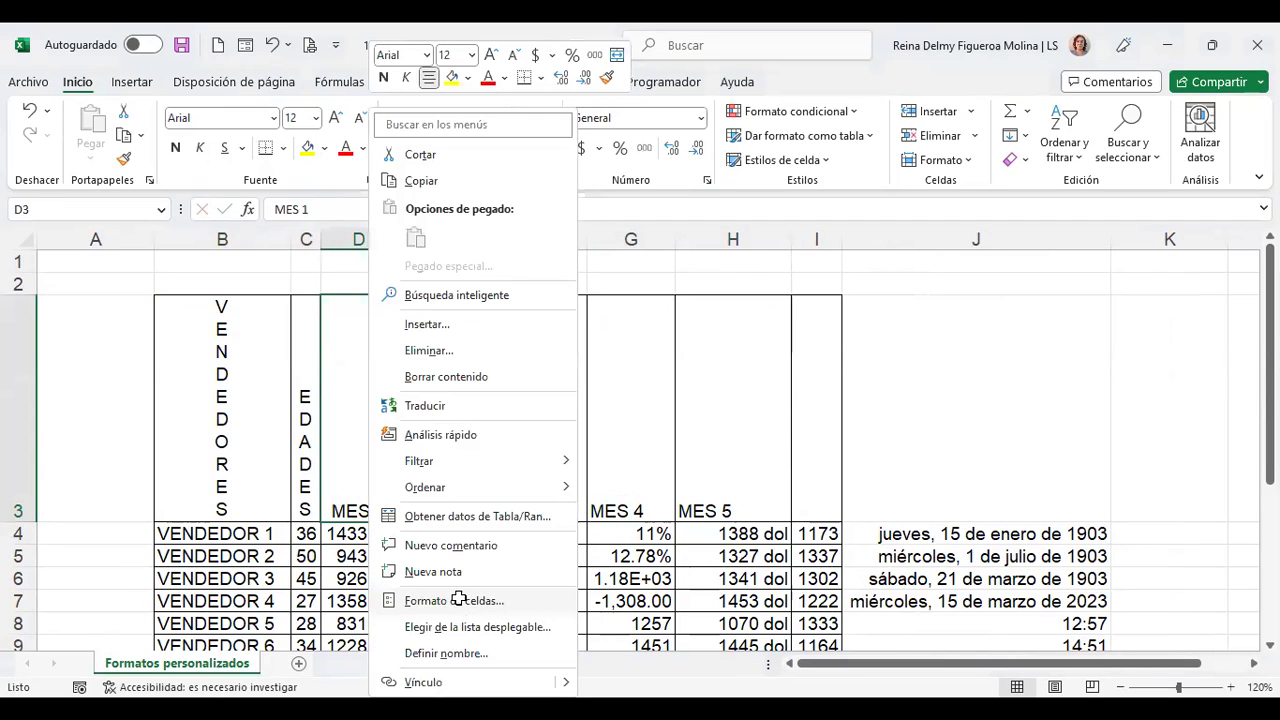
{"action": "left_click", "coordinate": [452, 600]}
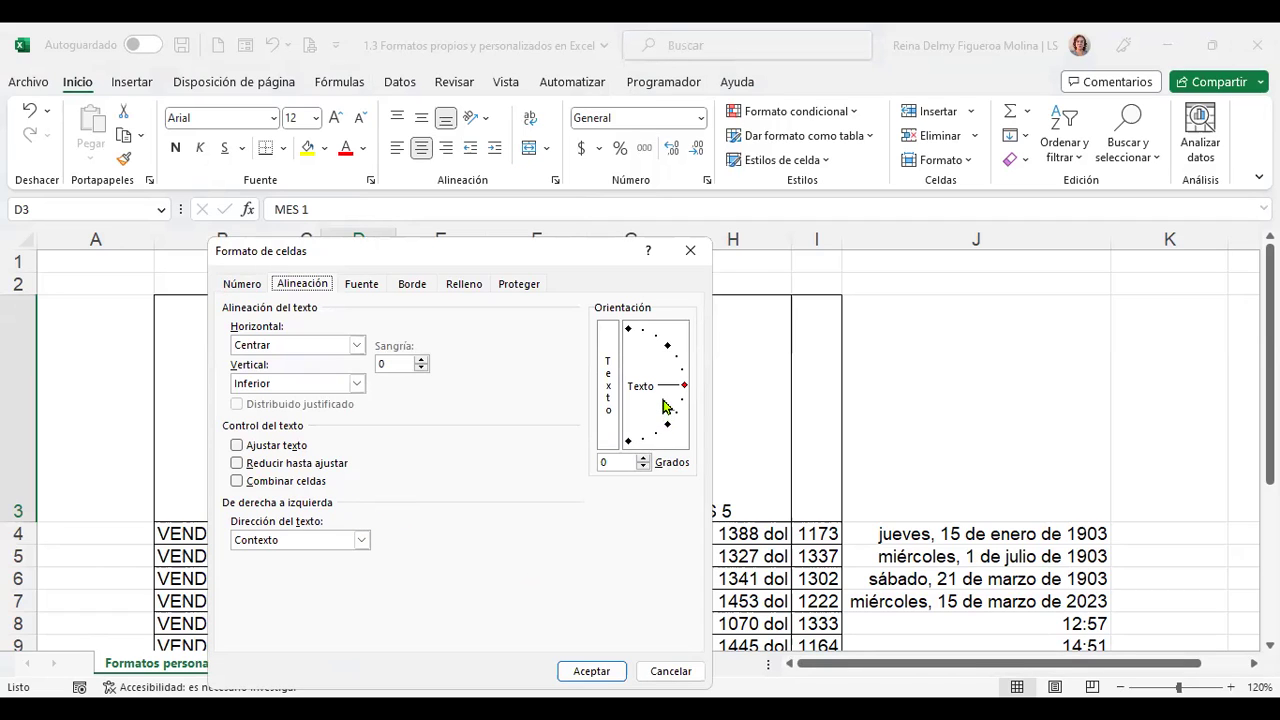
{"action": "left_click", "coordinate": [630, 334]}
{"action": "left_click_drag", "start_coordinate": [624, 462], "coordinate": [603, 462]}
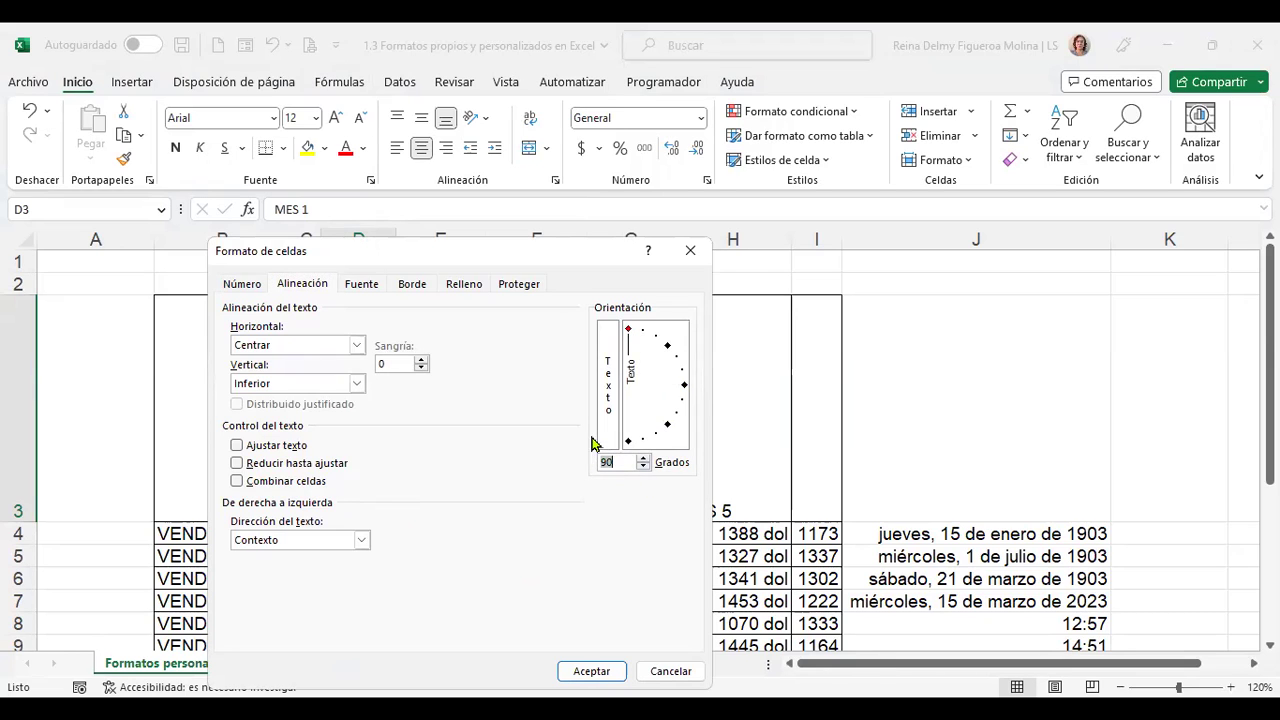
{"action": "left_click", "coordinate": [596, 674]}
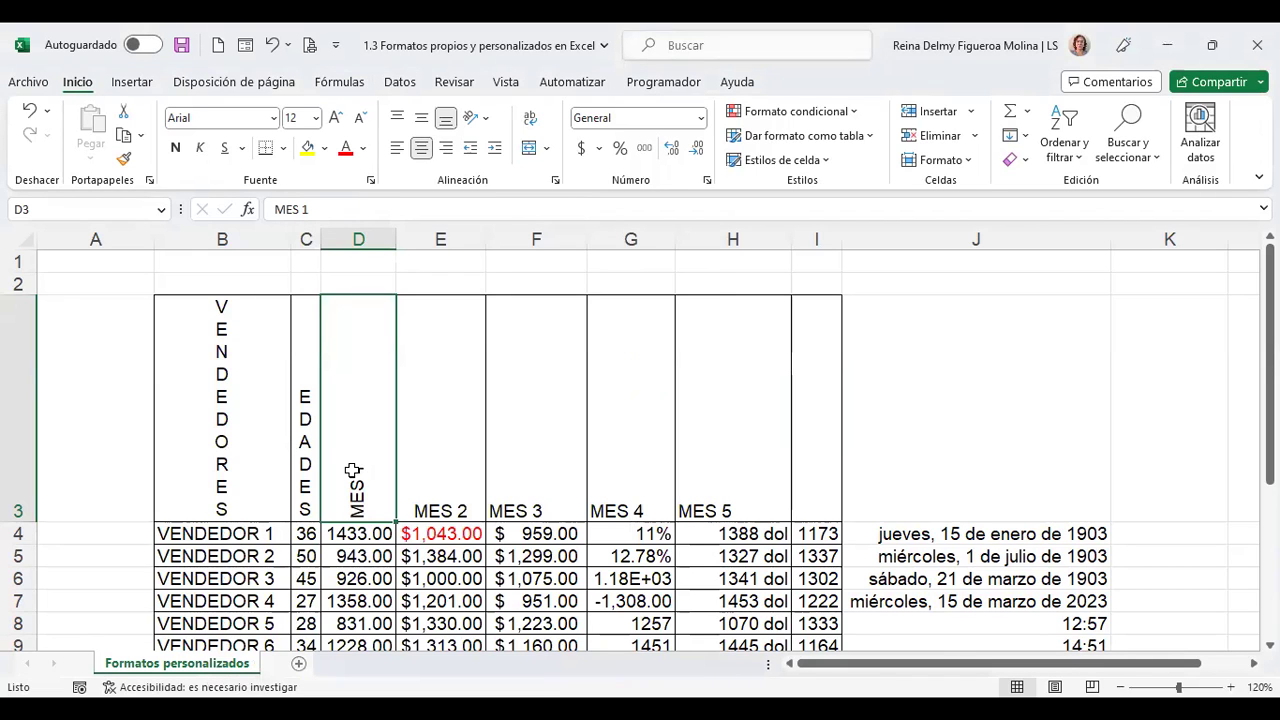
- Tilt the MES 2 header in E3 upward to 45 degrees
{"action": "left_click", "coordinate": [451, 356]}
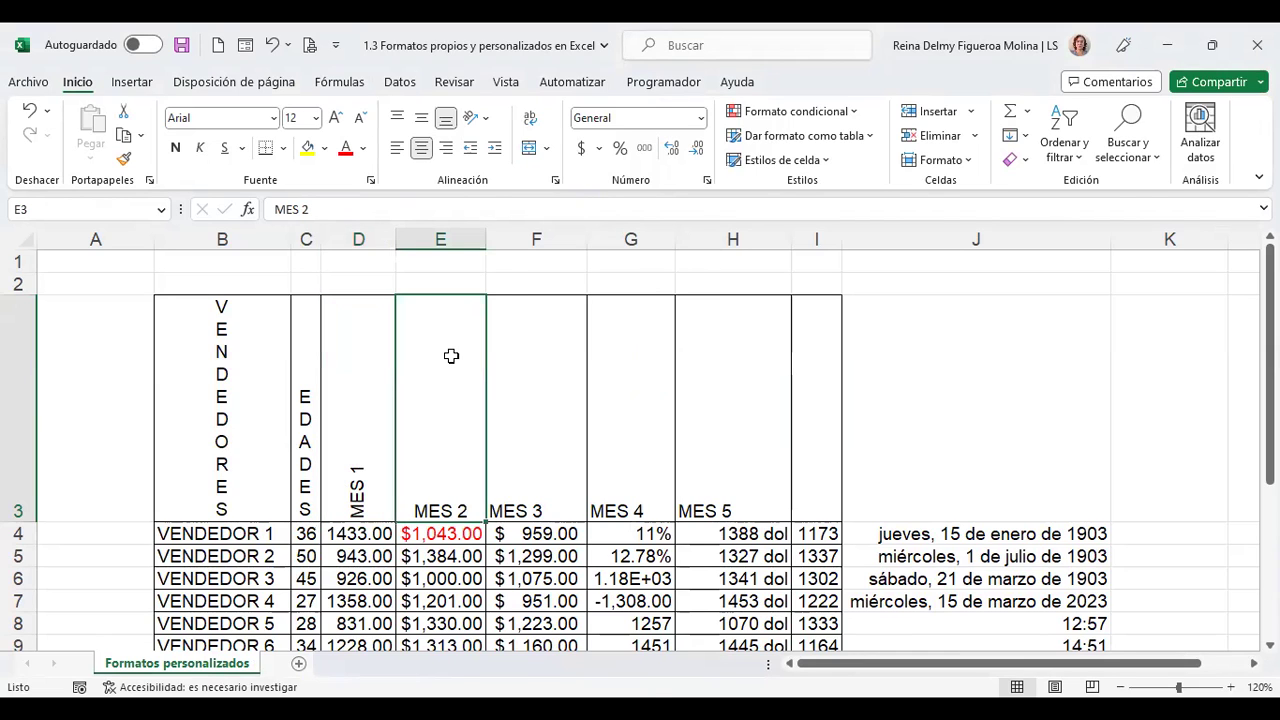
{"action": "right_click", "coordinate": [451, 356]}
{"action": "left_click", "coordinate": [566, 598]}
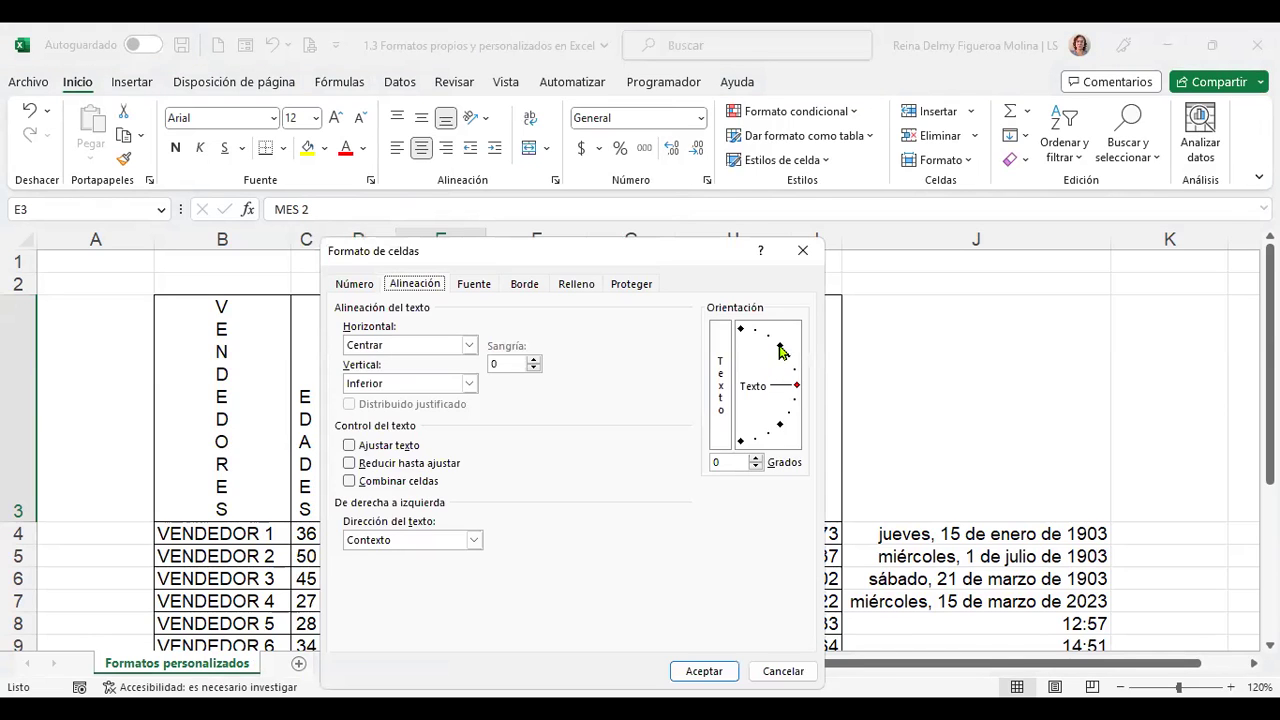
{"action": "left_click", "coordinate": [780, 347]}
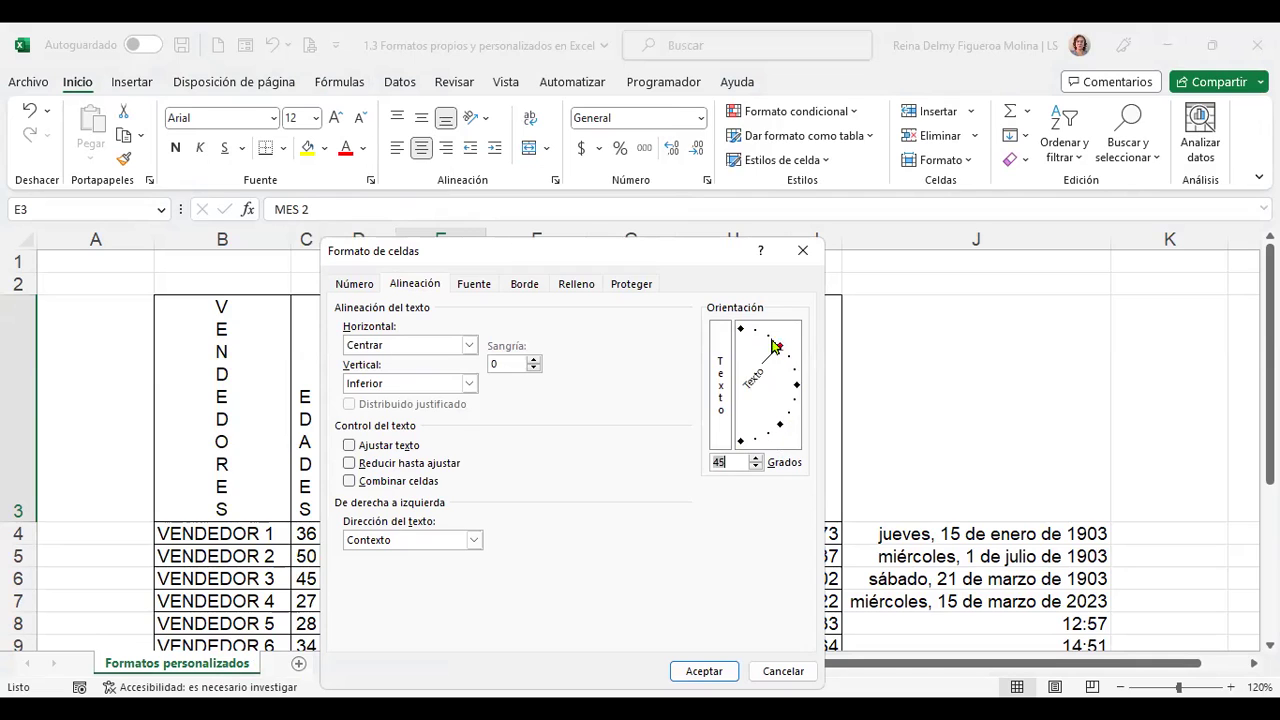
{"action": "left_click", "coordinate": [725, 671]}
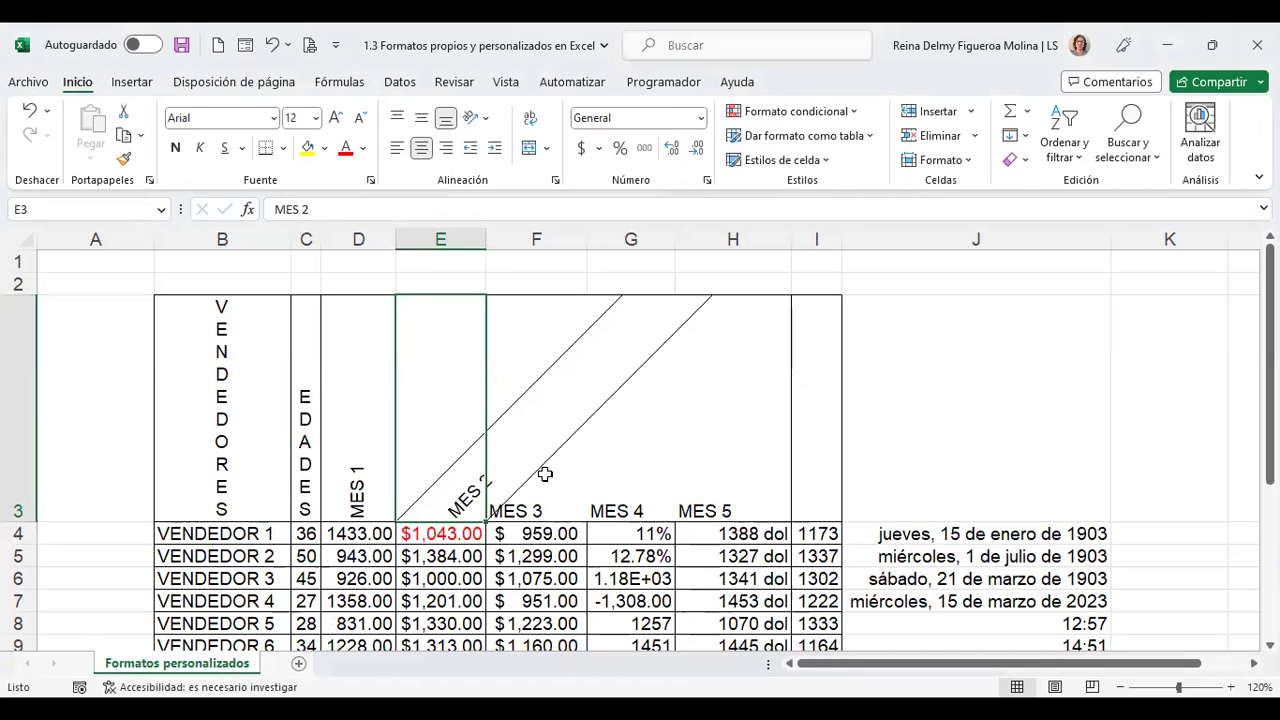
- Tilt the MES 3 header in F3 downward to -45 degrees
{"action": "left_click", "coordinate": [530, 474]}
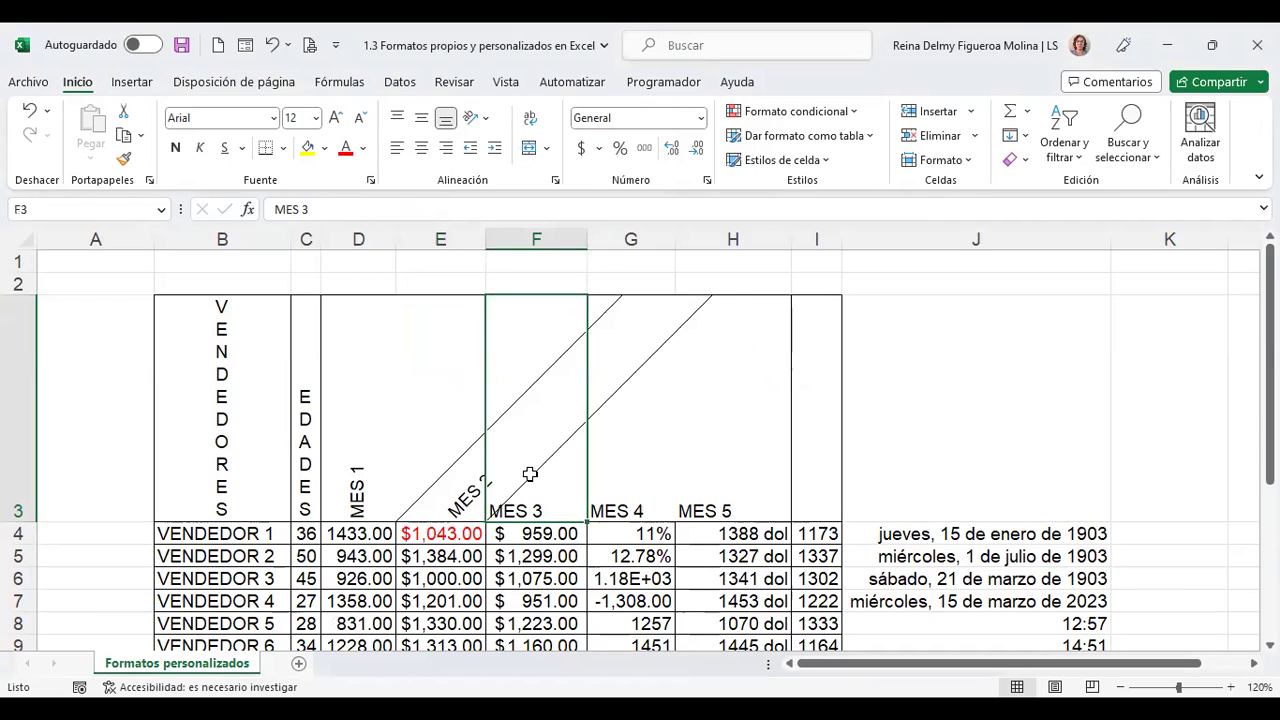
{"action": "right_click", "coordinate": [530, 474]}
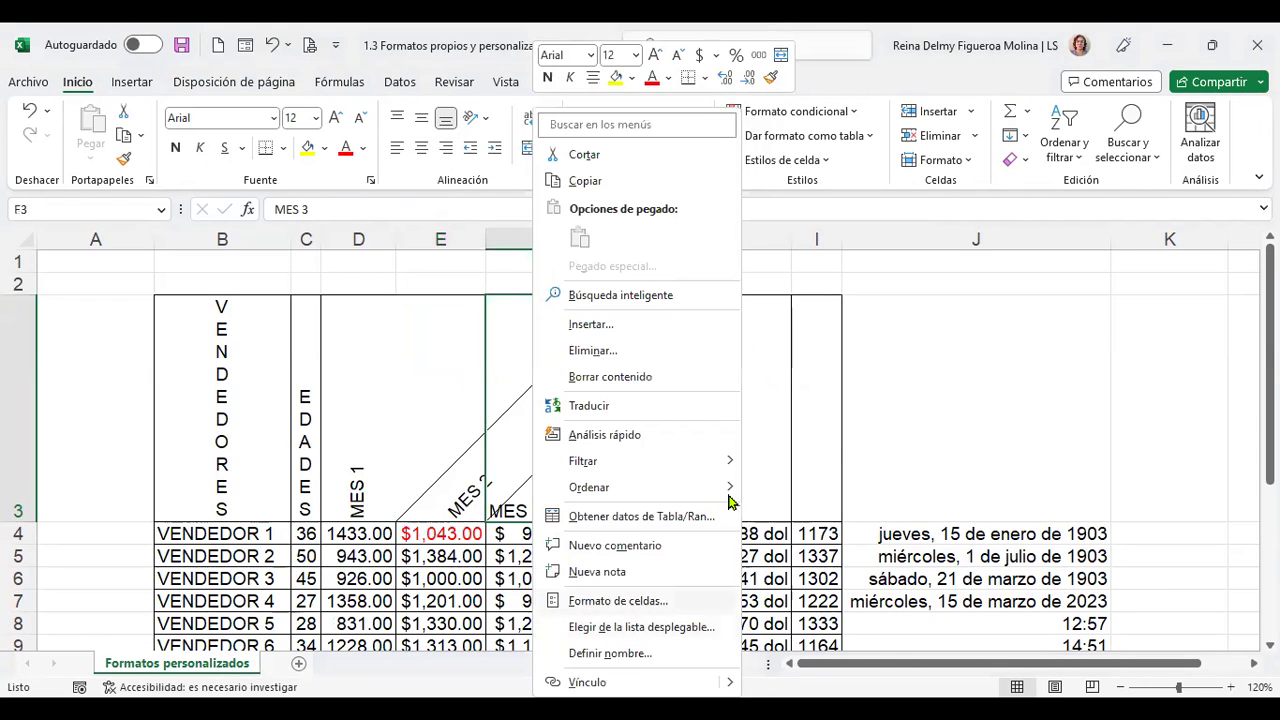
{"action": "left_click", "coordinate": [618, 600]}
{"action": "left_click", "coordinate": [840, 427]}
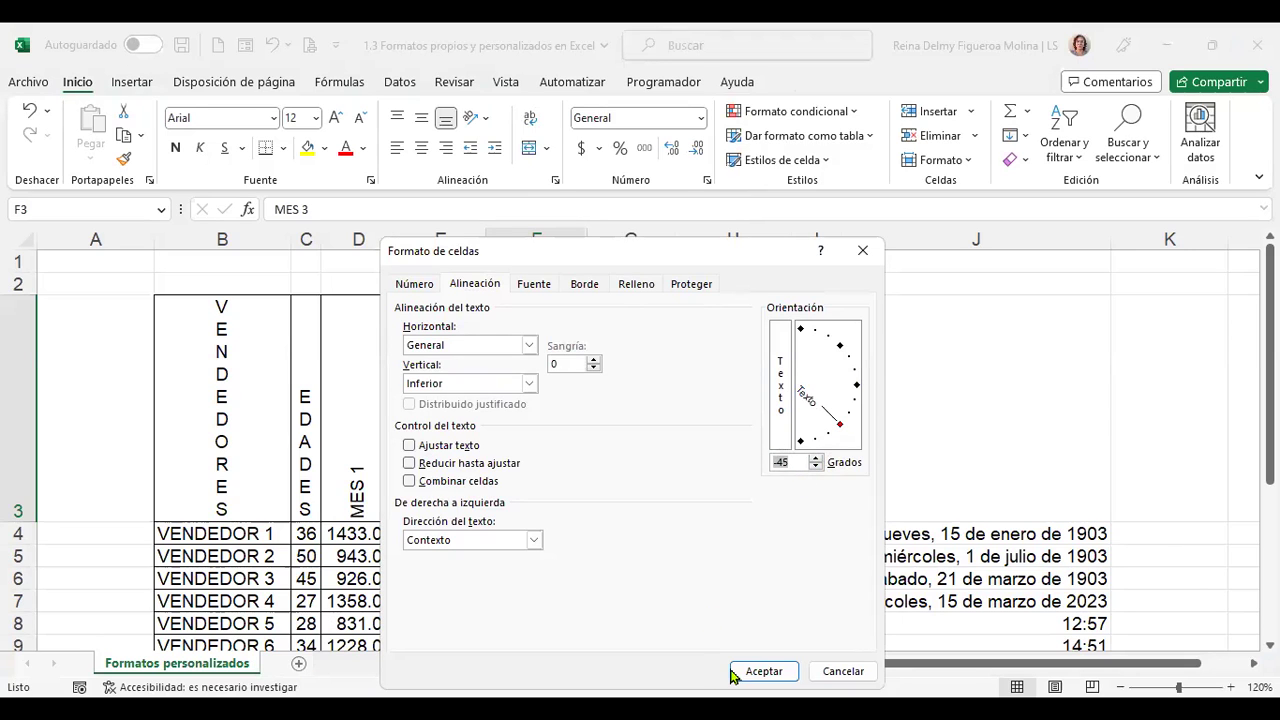
{"action": "left_click", "coordinate": [763, 671]}
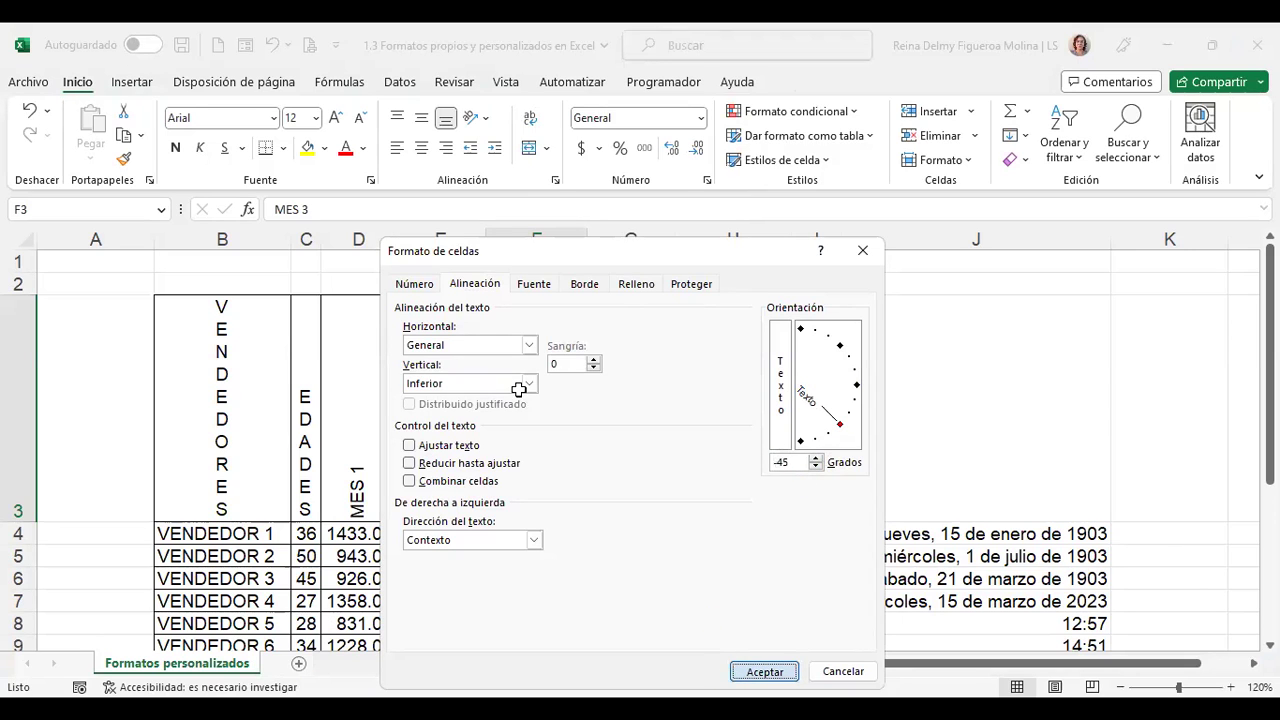
{"action": "left_click", "coordinate": [631, 457]}
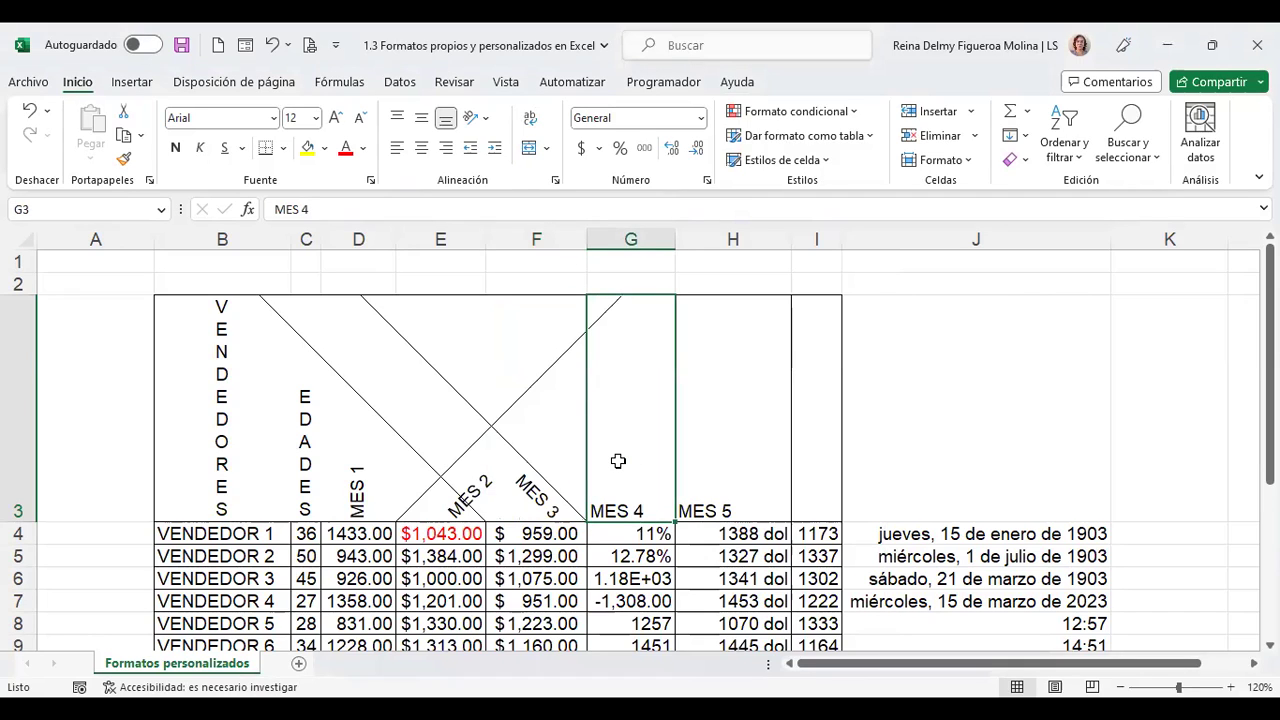
- Set G3's horizontal and vertical alignment to Centrar so MES 4 sits mid-cell
{"action": "right_click", "coordinate": [618, 461]}
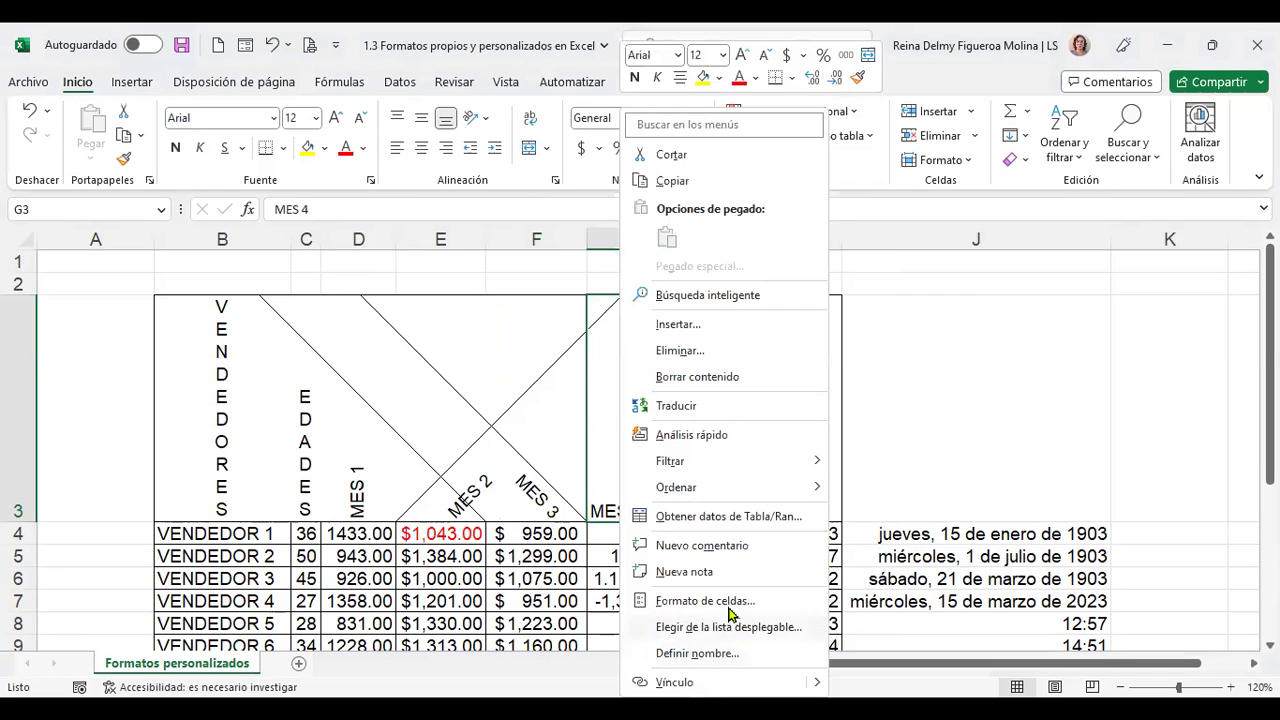
{"action": "left_click", "coordinate": [727, 603]}
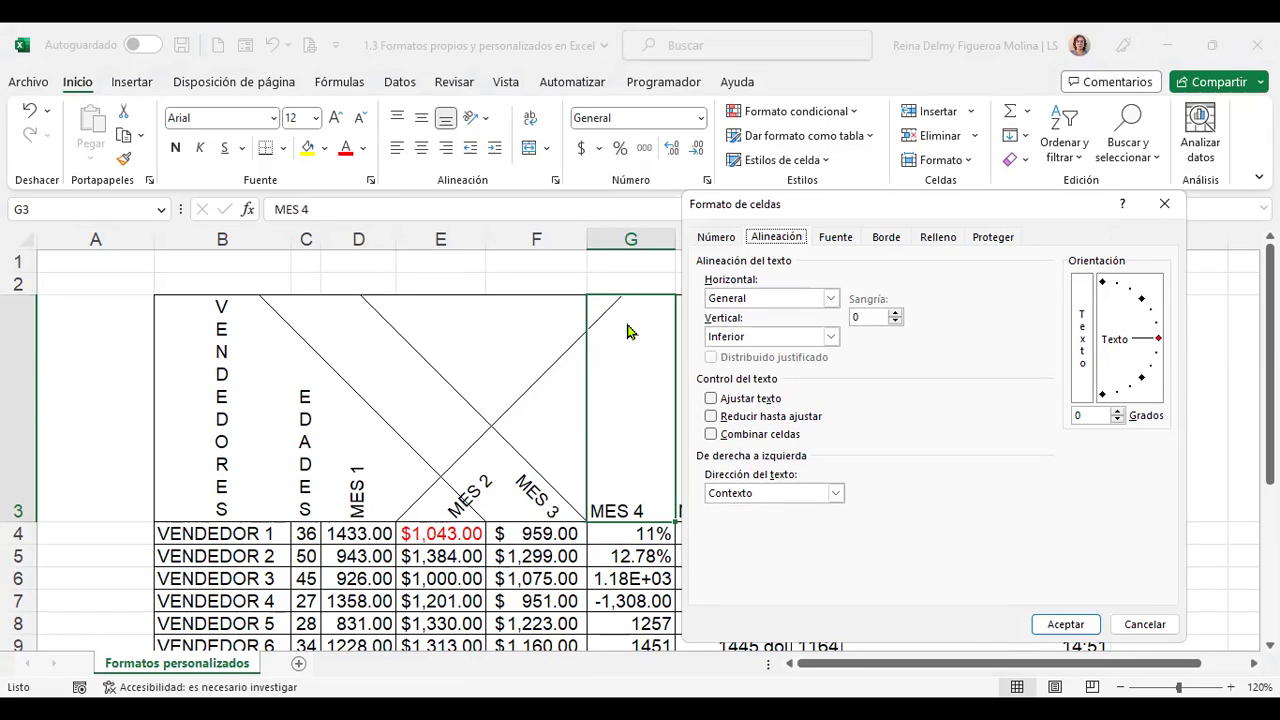
{"action": "left_click", "coordinate": [830, 298]}
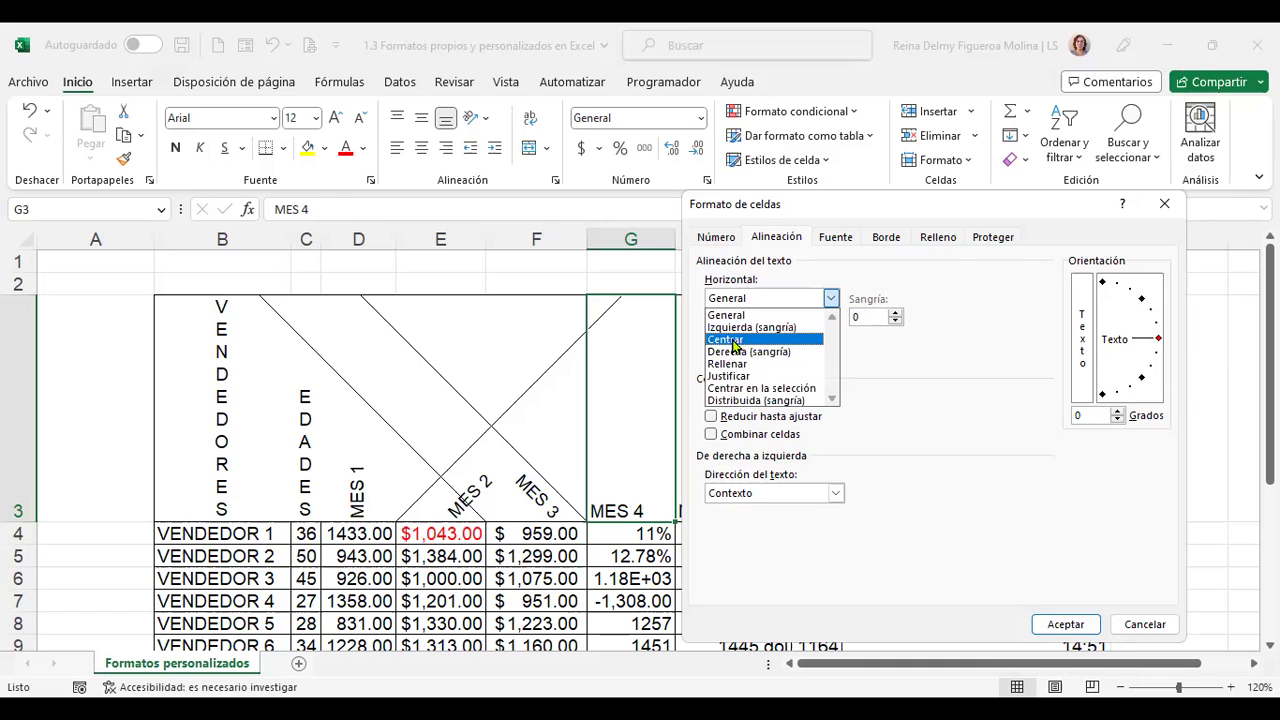
{"action": "left_click", "coordinate": [735, 341]}
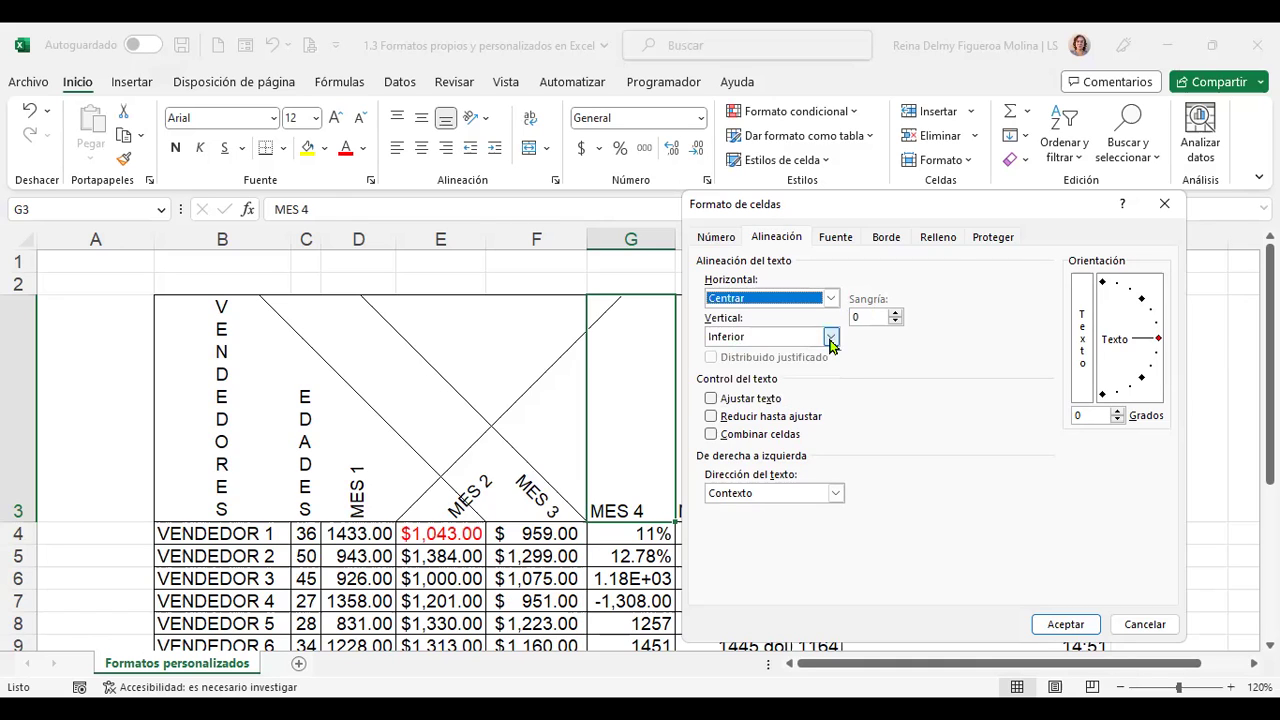
{"action": "left_click", "coordinate": [830, 339]}
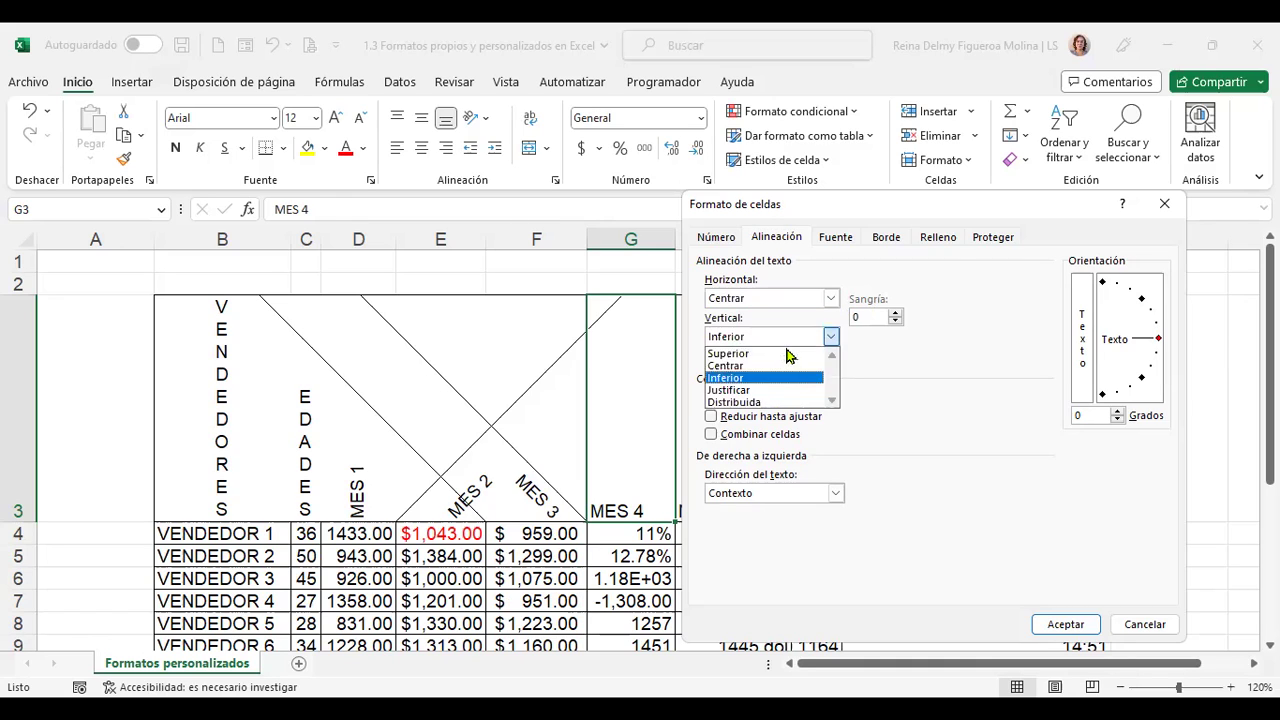
{"action": "left_click", "coordinate": [750, 366]}
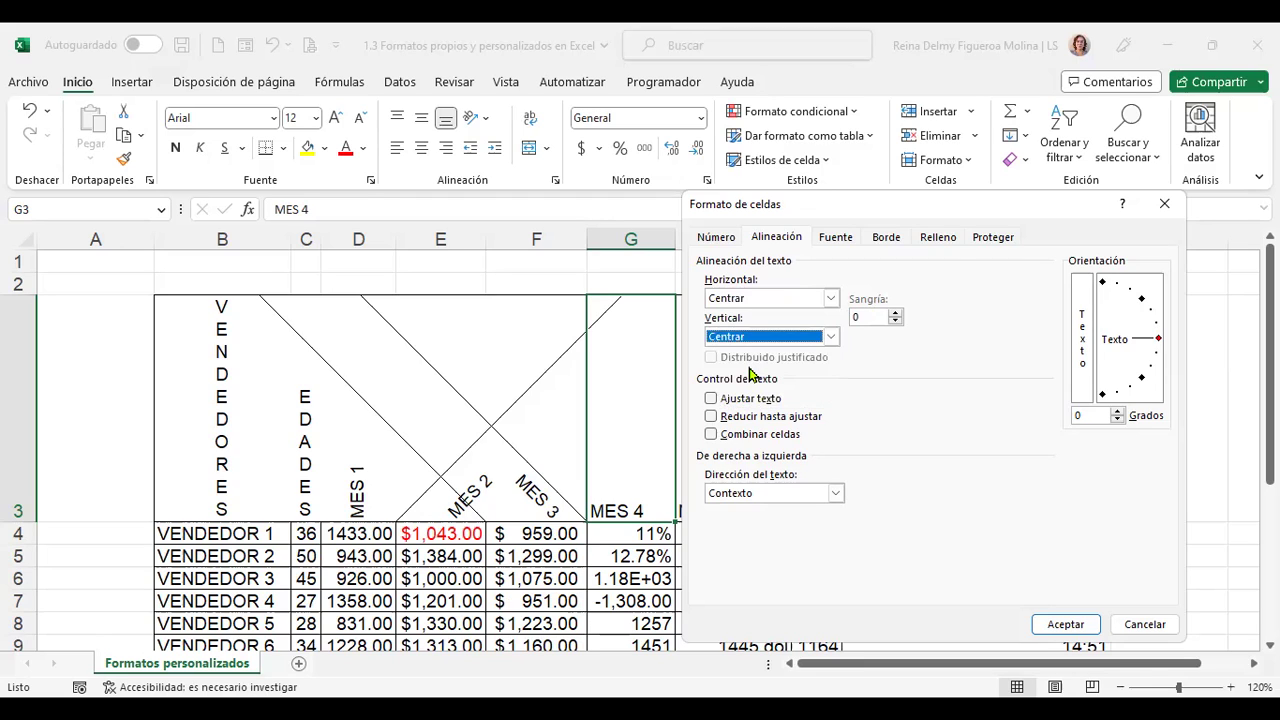
{"action": "left_click", "coordinate": [1055, 627]}
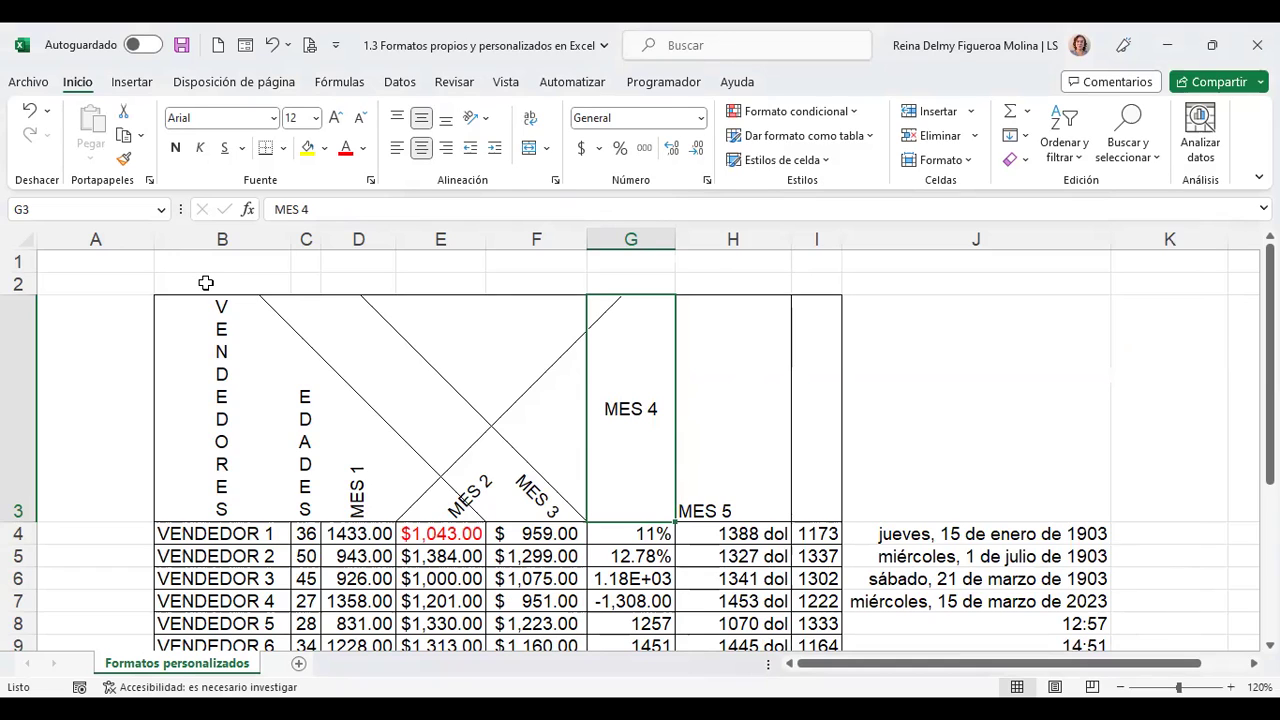
{"action": "left_click_drag", "start_coordinate": [205, 283], "coordinate": [449, 280]}
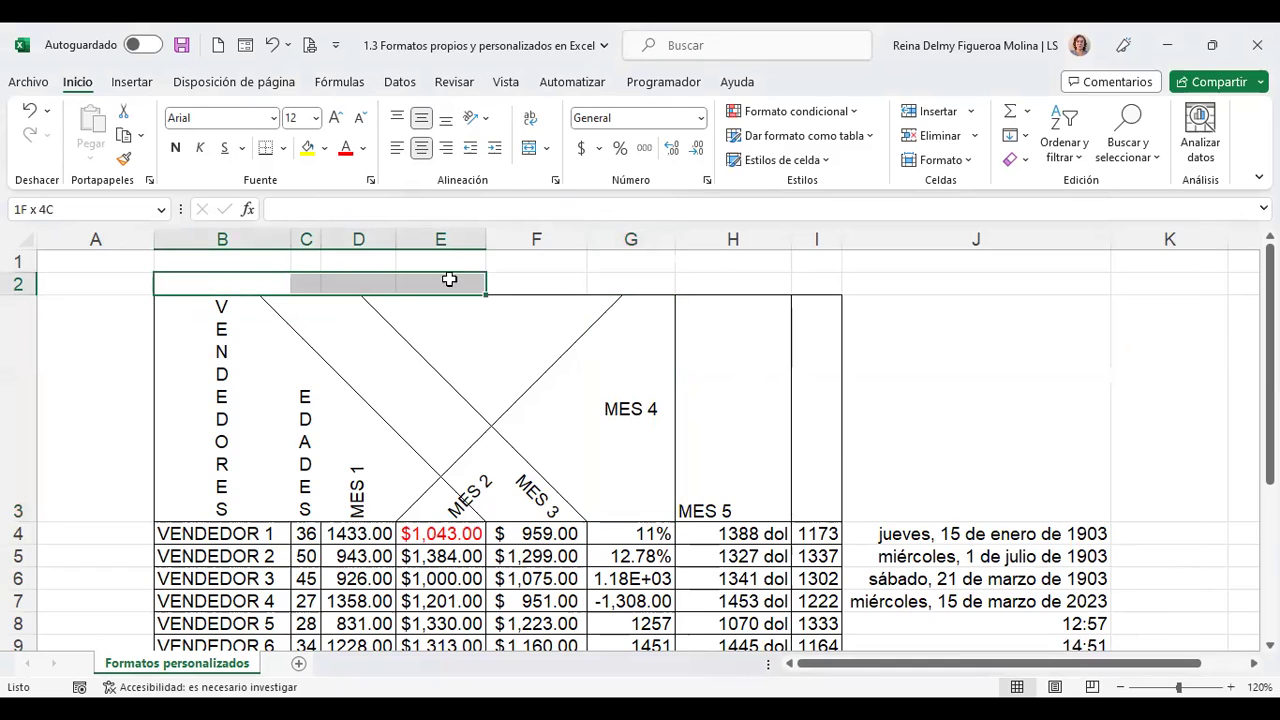
- Type VENTAS SEMESTRALES into B2 and check which row 2 cells it spans
{"action": "left_click_drag", "start_coordinate": [449, 280], "coordinate": [800, 297]}
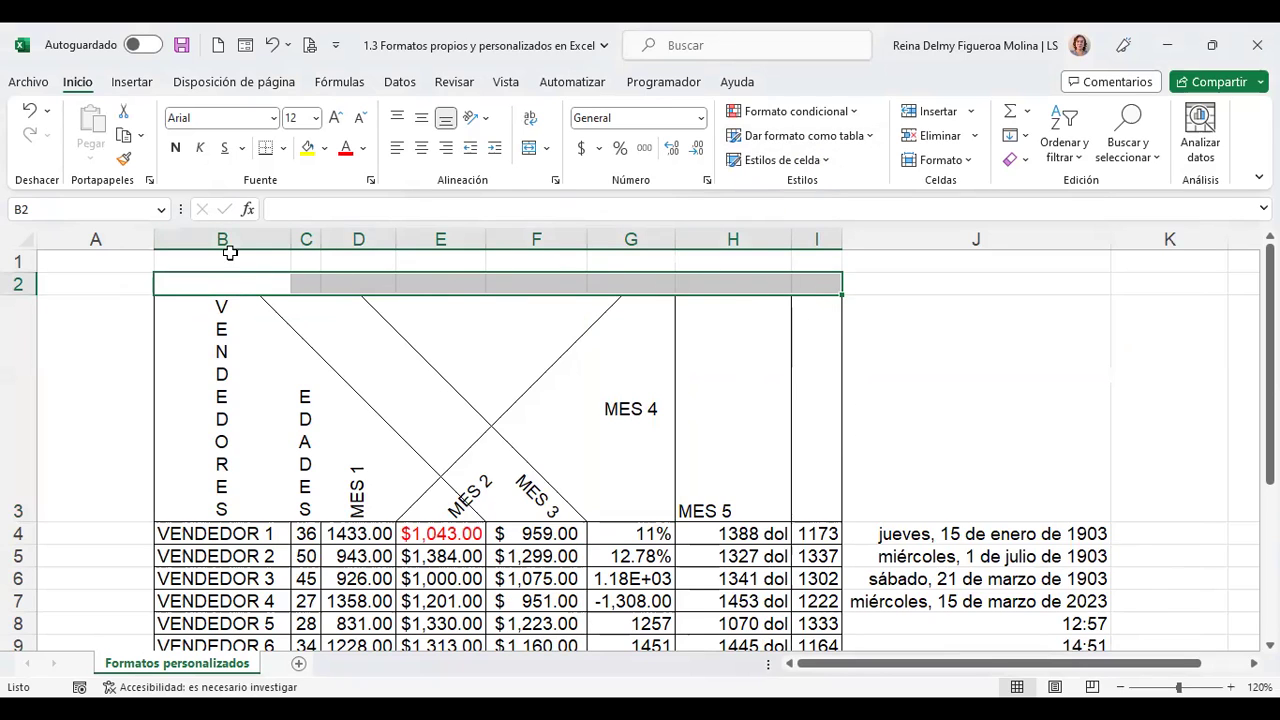
{"action": "left_click", "coordinate": [190, 283]}
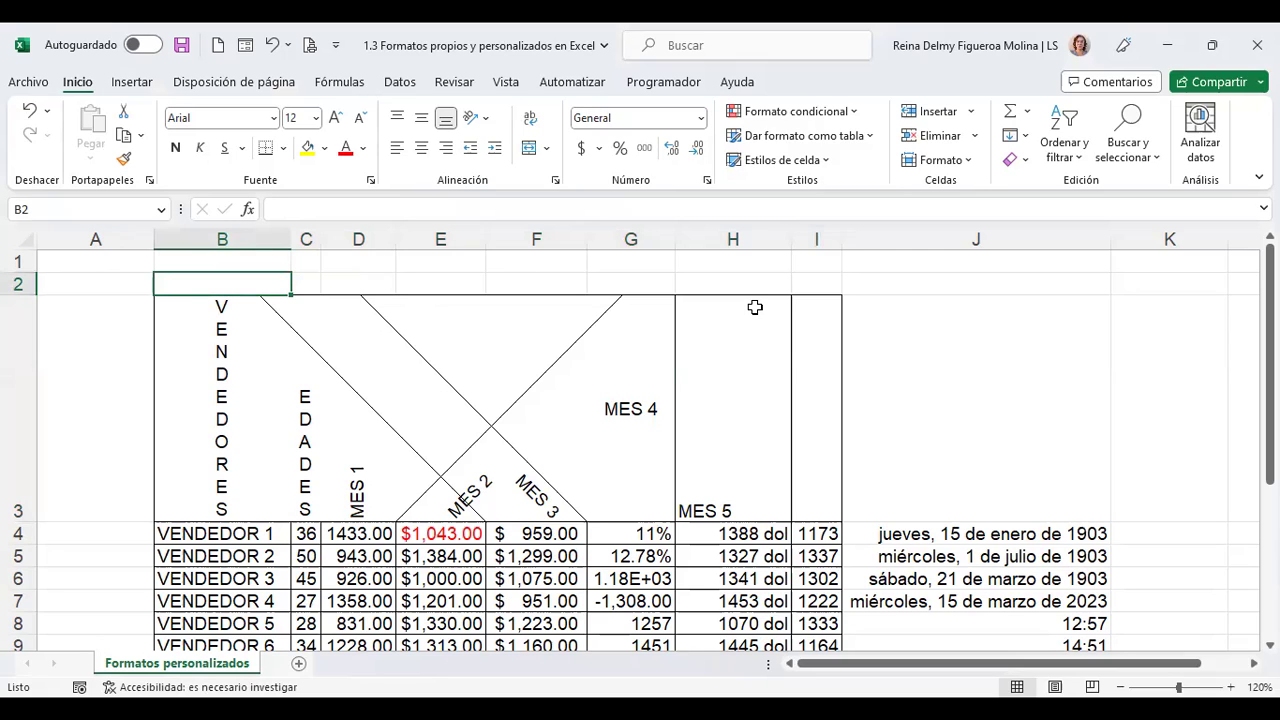
{"action": "type", "text": "ve"}
{"action": "key", "text": "BackSpace"}
{"action": "key", "text": "BackSpace"}
{"action": "type", "text": "VENTAS"}
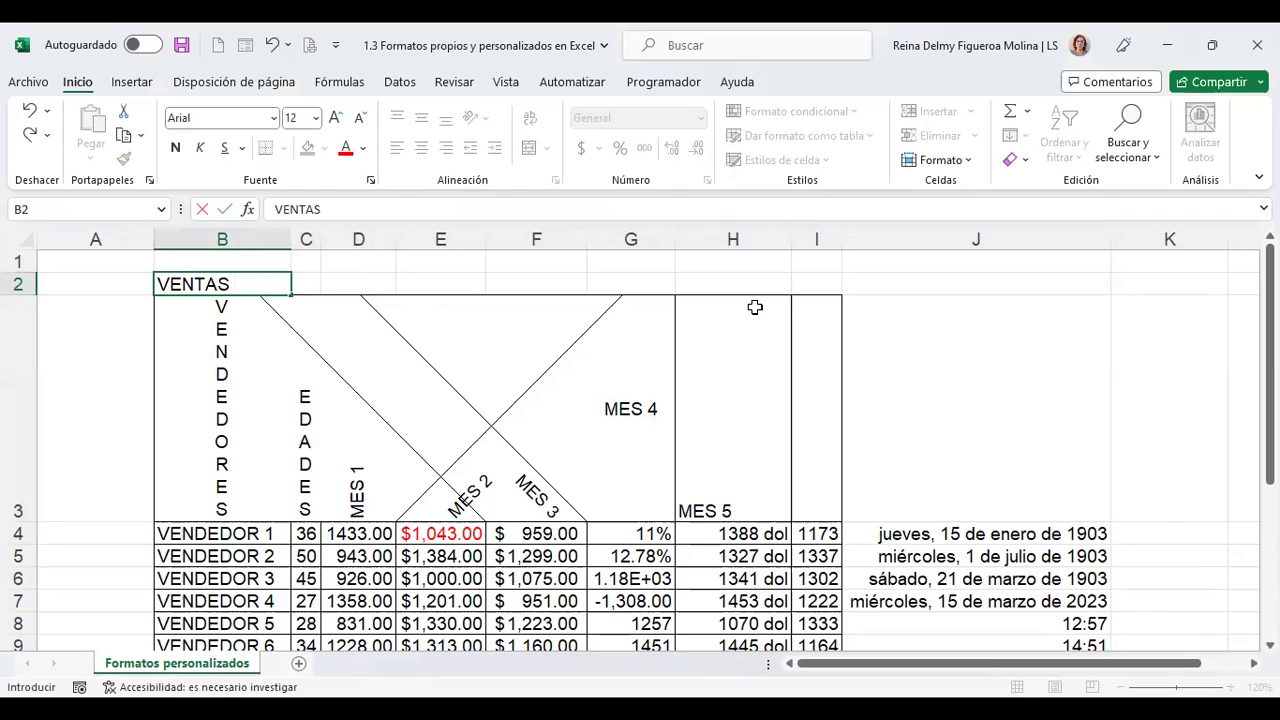
{"action": "type", "text": " SEMESTRALES"}
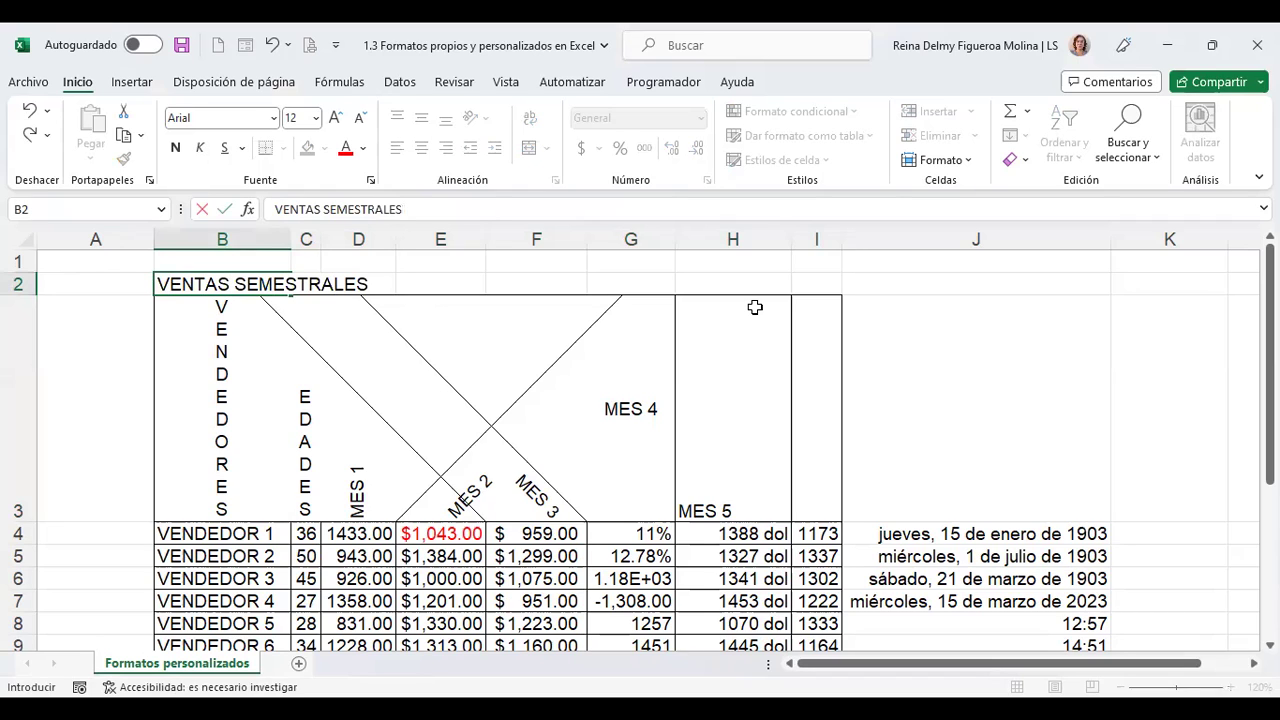
{"action": "key", "text": "Return"}
{"action": "key", "text": "Up"}
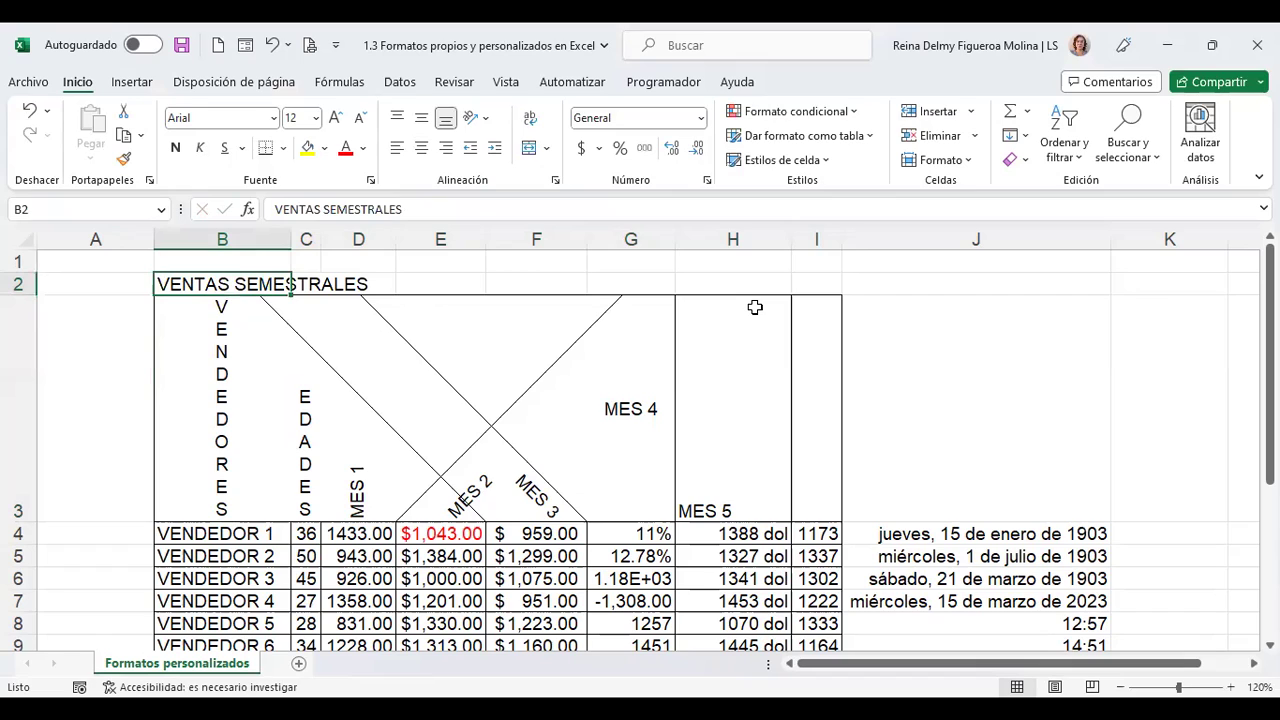
{"action": "key", "text": "Right"}
{"action": "key", "text": "Right"}
{"action": "key", "text": "Right"}
{"action": "key", "text": "Right"}
{"action": "key", "text": "Right"}
{"action": "key", "text": "Right"}
{"action": "key", "text": "Left"}
{"action": "key", "text": "Left"}
{"action": "key", "text": "Left"}
{"action": "key", "text": "Left"}
{"action": "key", "text": "Left"}
{"action": "key", "text": "Left"}
{"action": "key", "text": "Right"}
{"action": "key", "text": "Left"}
- Wrap, merge-and-centre, and middle-align the VENTAS SEMESTRALES title across B2:I2
{"action": "left_click_drag", "start_coordinate": [173, 283], "coordinate": [808, 285]}
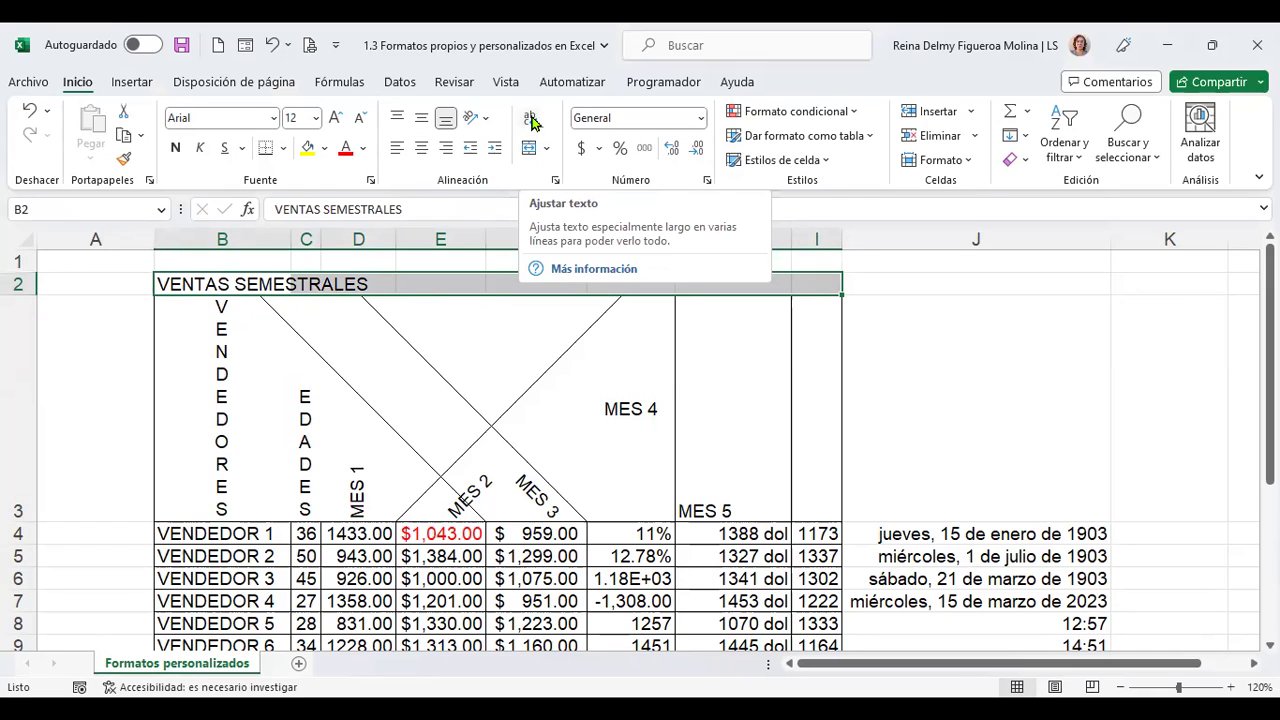
{"action": "left_click", "coordinate": [531, 120]}
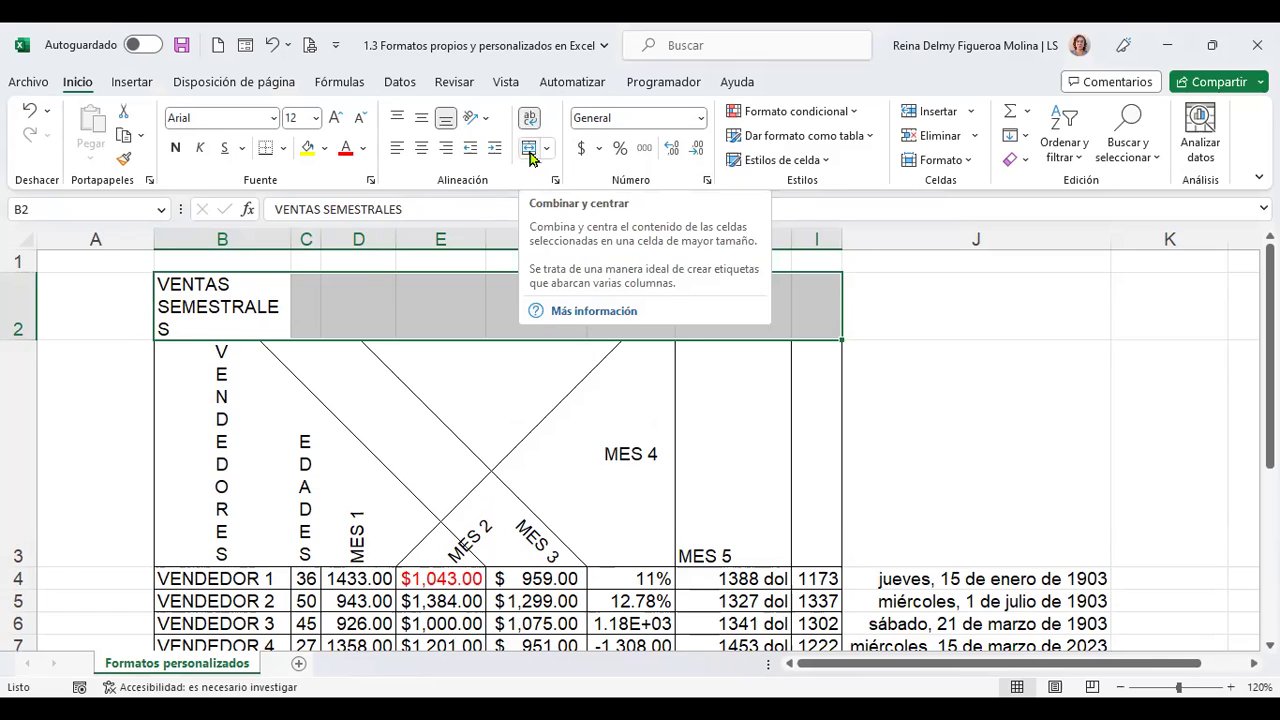
{"action": "left_click", "coordinate": [530, 153]}
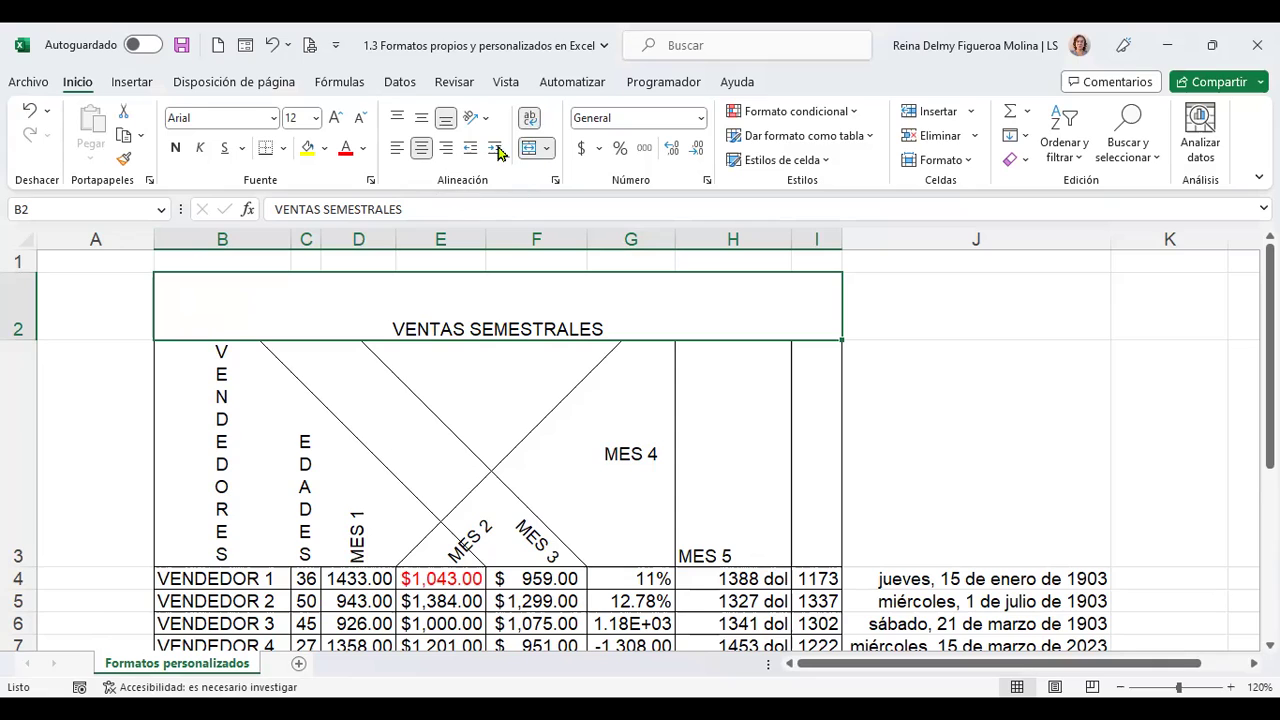
{"action": "left_click", "coordinate": [420, 124]}
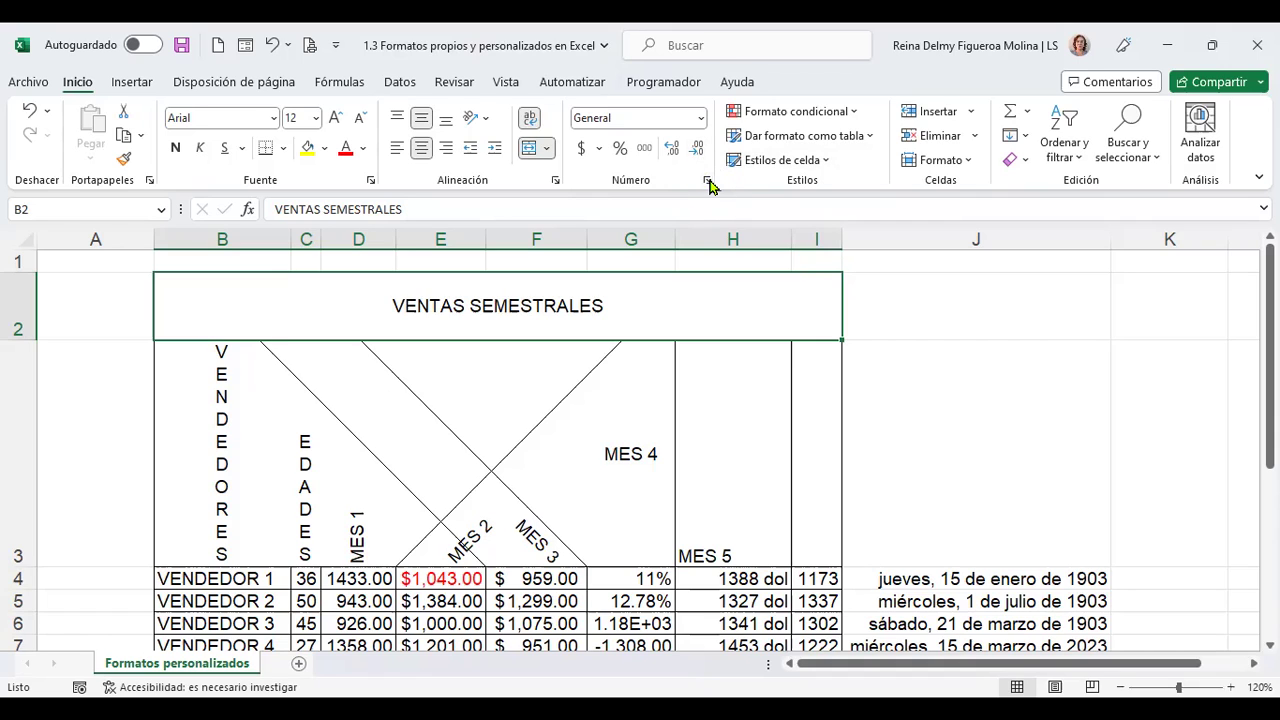
{"action": "left_click", "coordinate": [706, 181]}
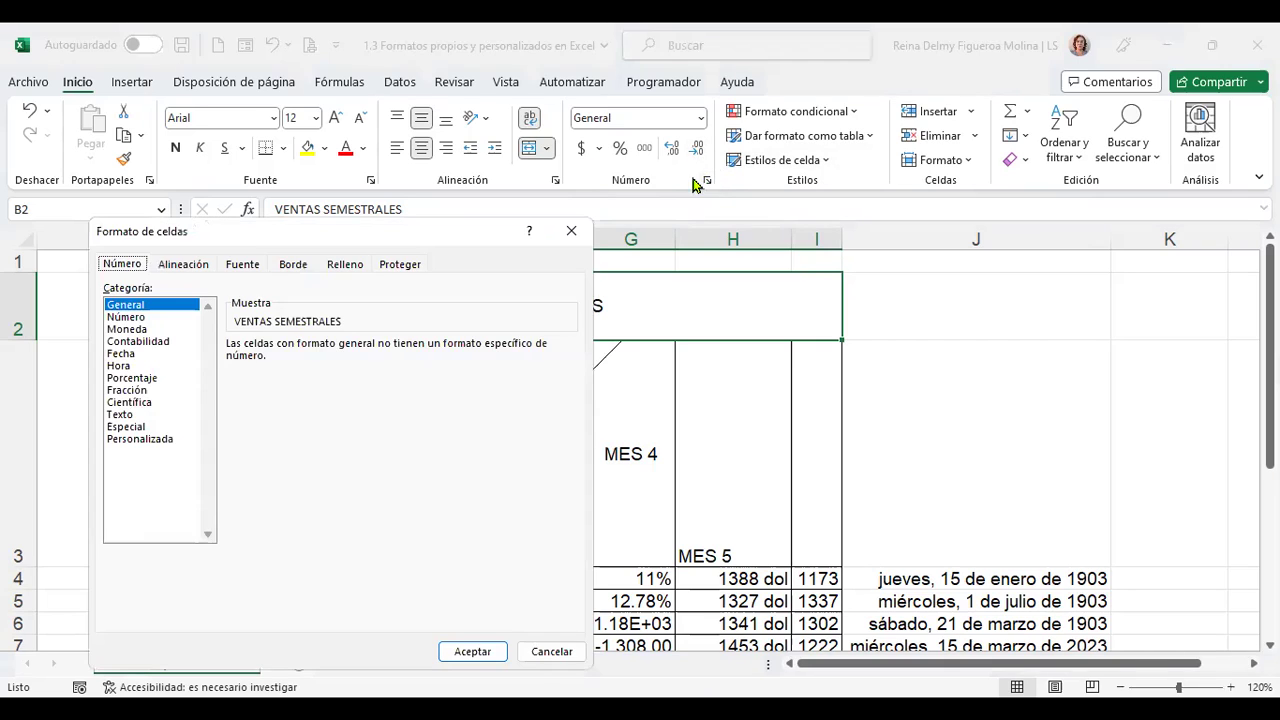
{"action": "left_click", "coordinate": [183, 265]}
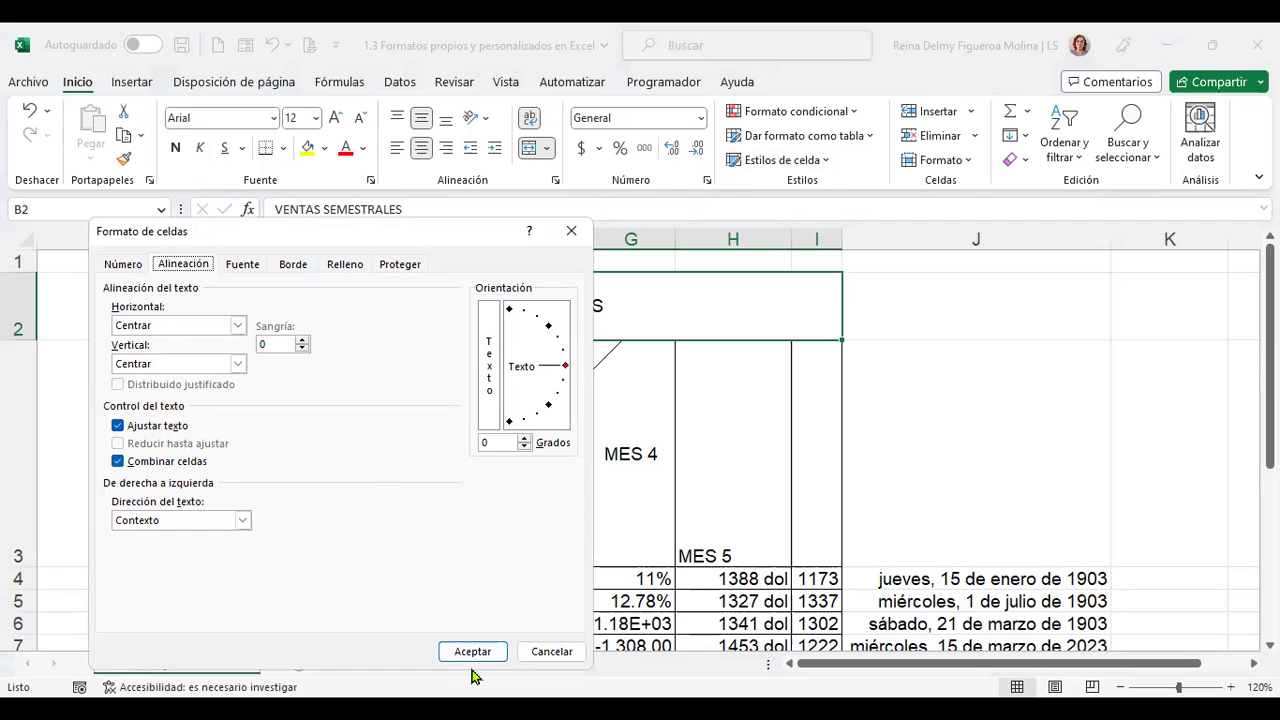
{"action": "left_click", "coordinate": [552, 658]}
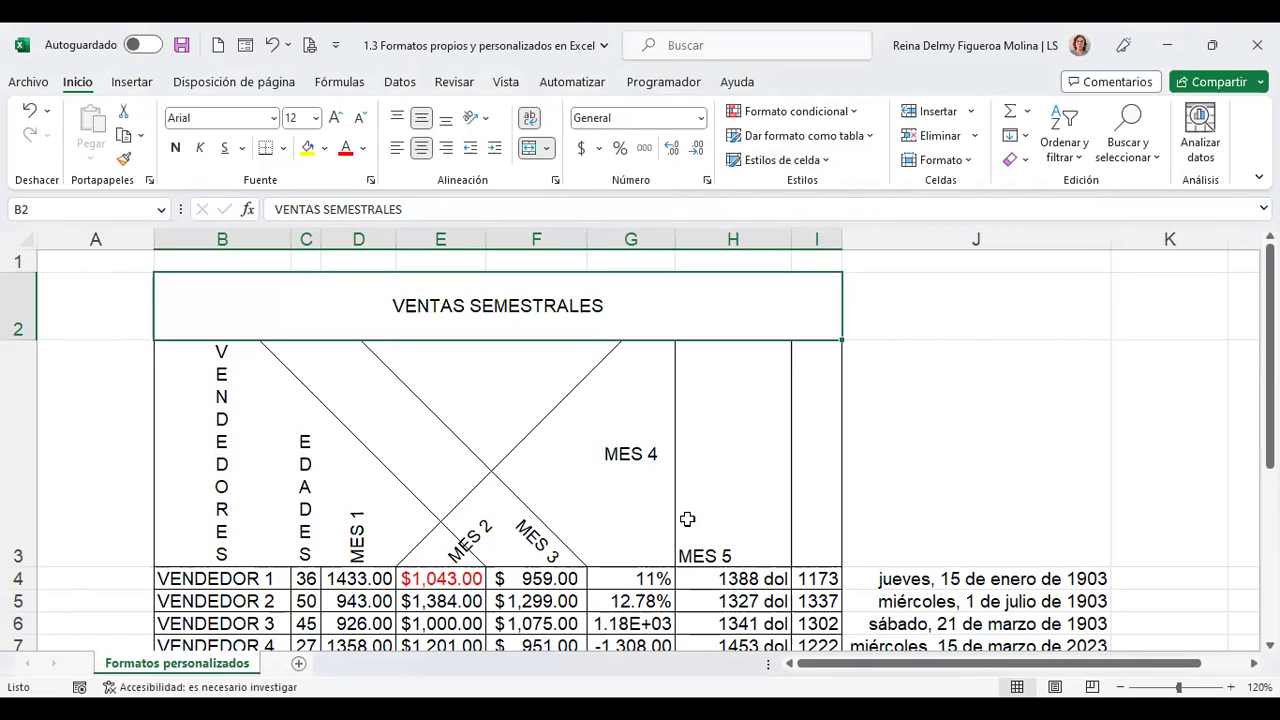
- Replace VENDEDOR 10 in B13 with the seller's full name
{"action": "scroll", "coordinate": [587, 492], "scroll_direction": "down", "scroll_amount": 3}
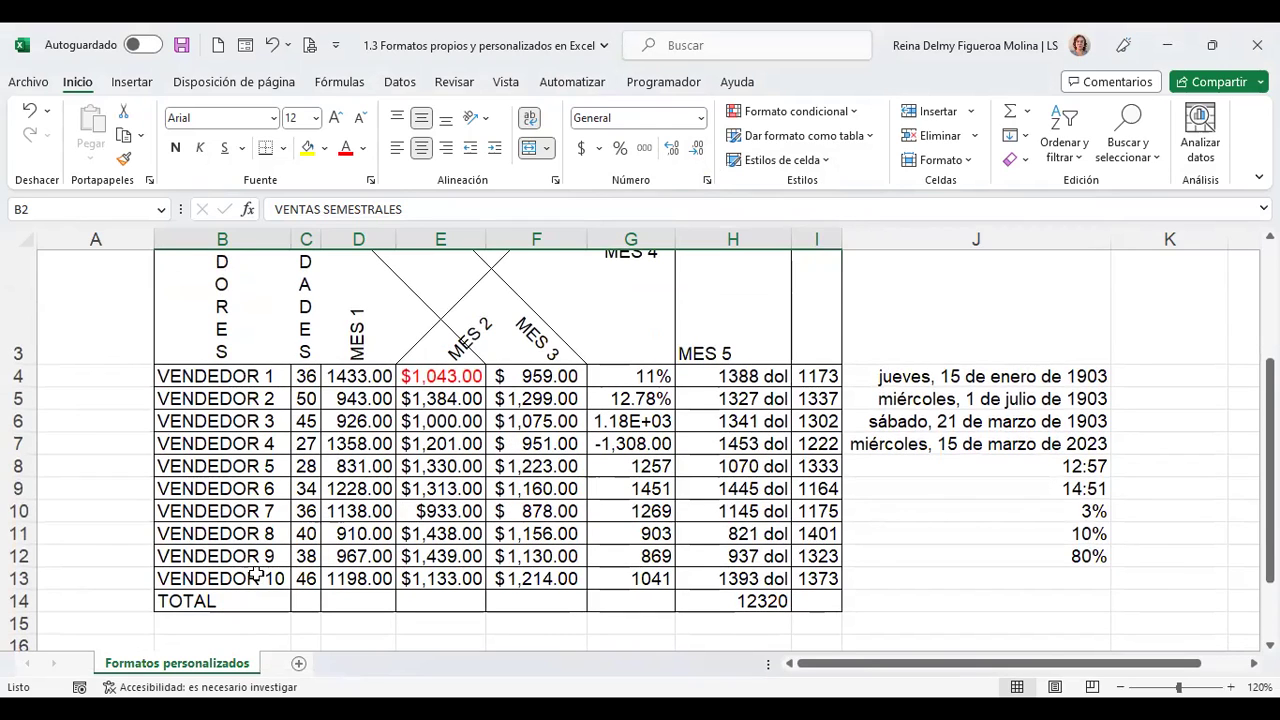
{"action": "left_click", "coordinate": [257, 576]}
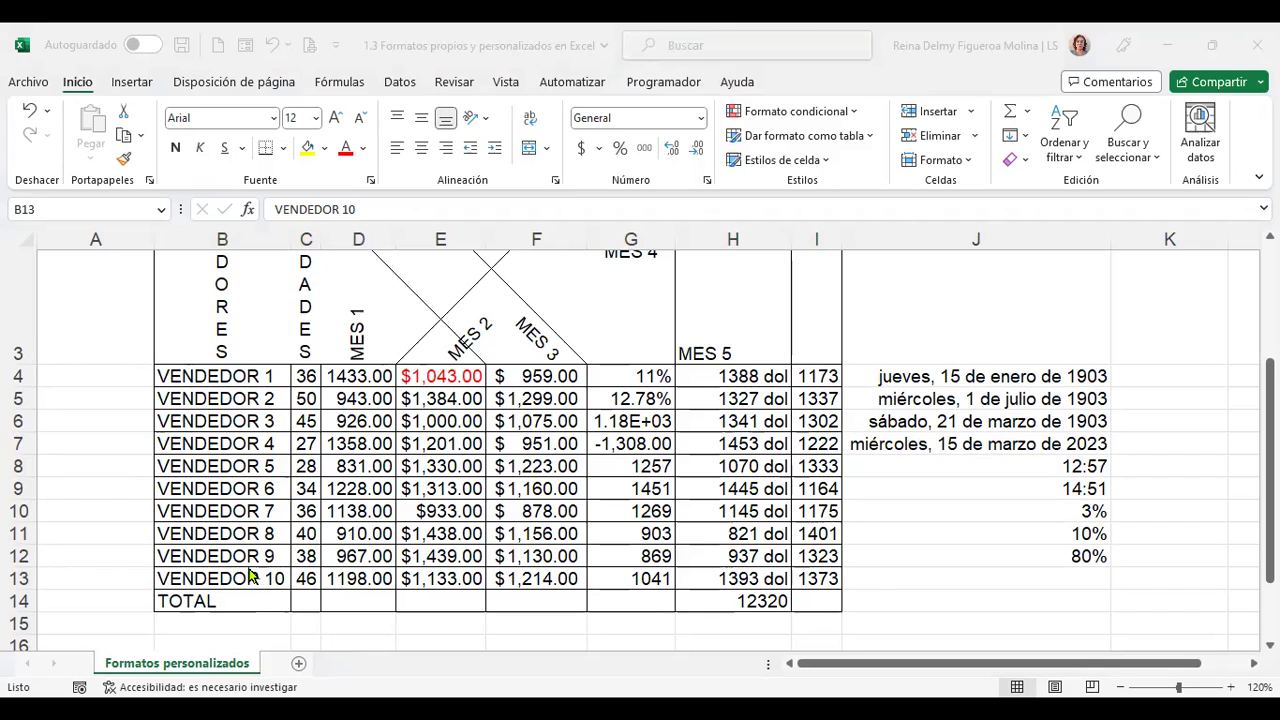
{"action": "type", "text": "as"}
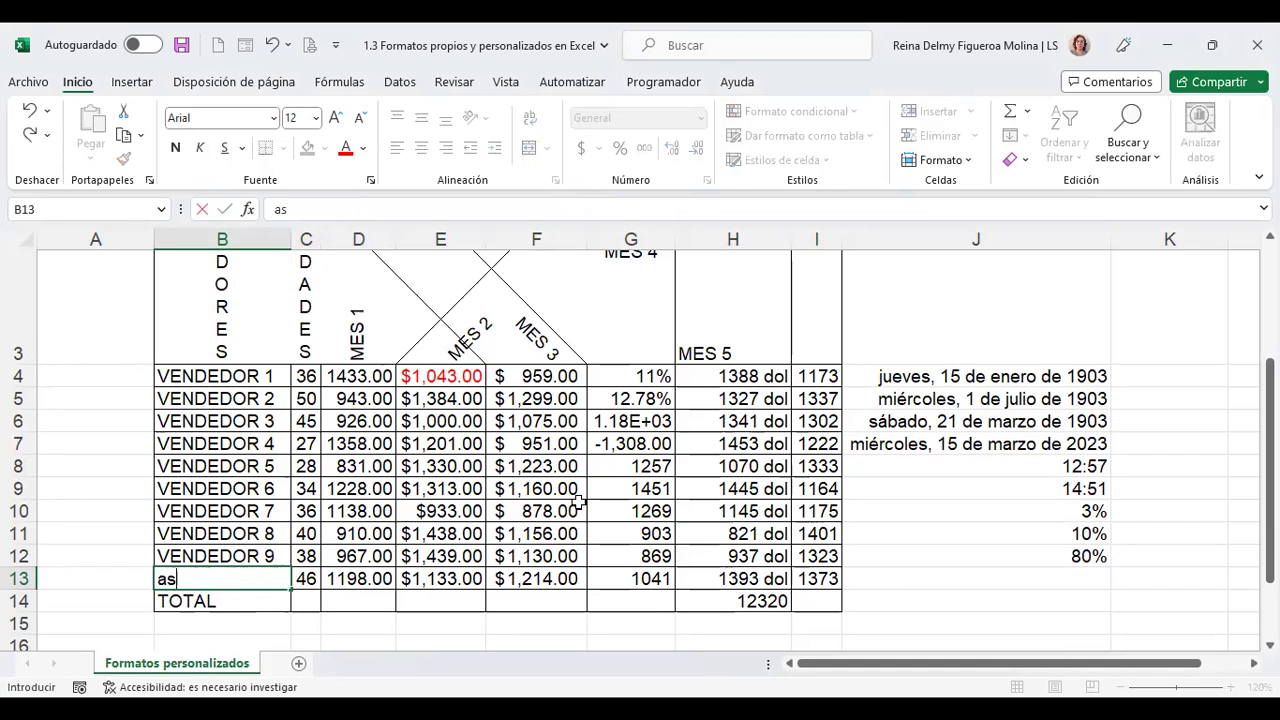
{"action": "type", "text": "trid"}
{"action": "key", "text": "BackSpace"}
{"action": "key", "text": "BackSpace"}
{"action": "key", "text": "BackSpace"}
{"action": "key", "text": "BackSpace"}
{"action": "key", "text": "BackSpace"}
{"action": "type", "text": "STRID"}
{"action": "type", "text": "ISET"}
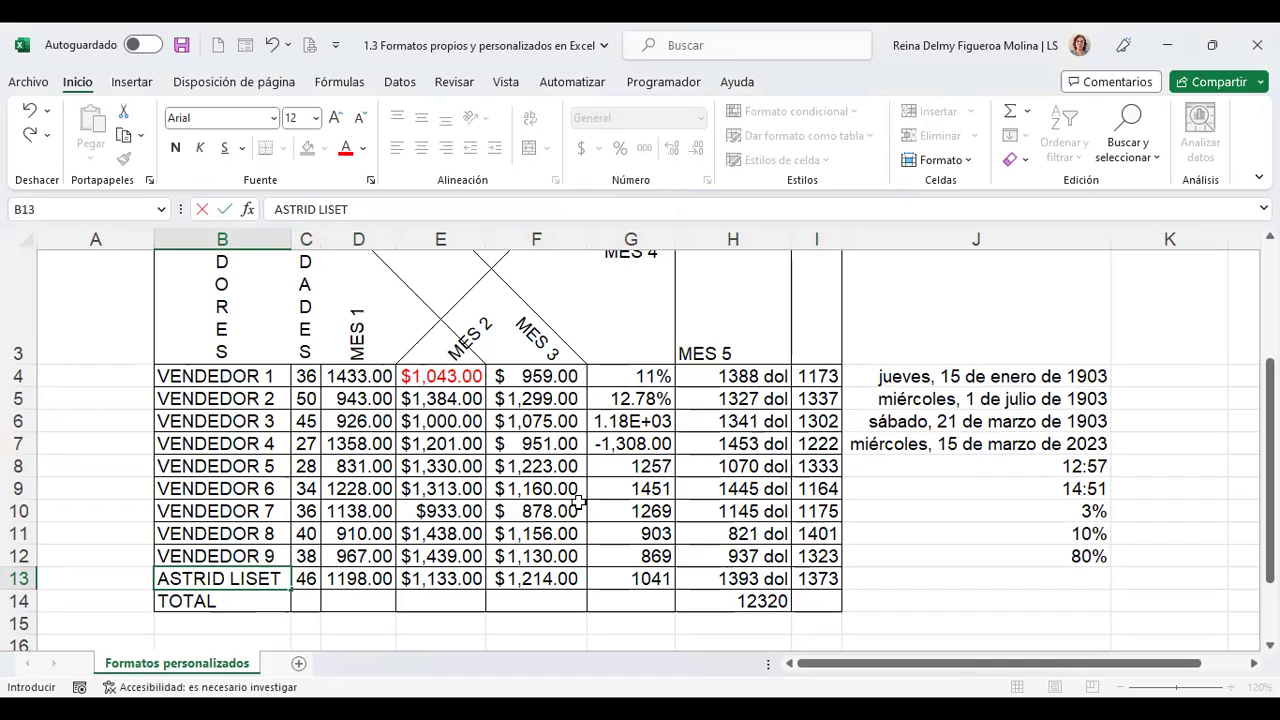
{"action": "type", "text": " DÍA"}
{"action": "type", "text": "Z"}
{"action": "type", "text": "ÓPEZ"}
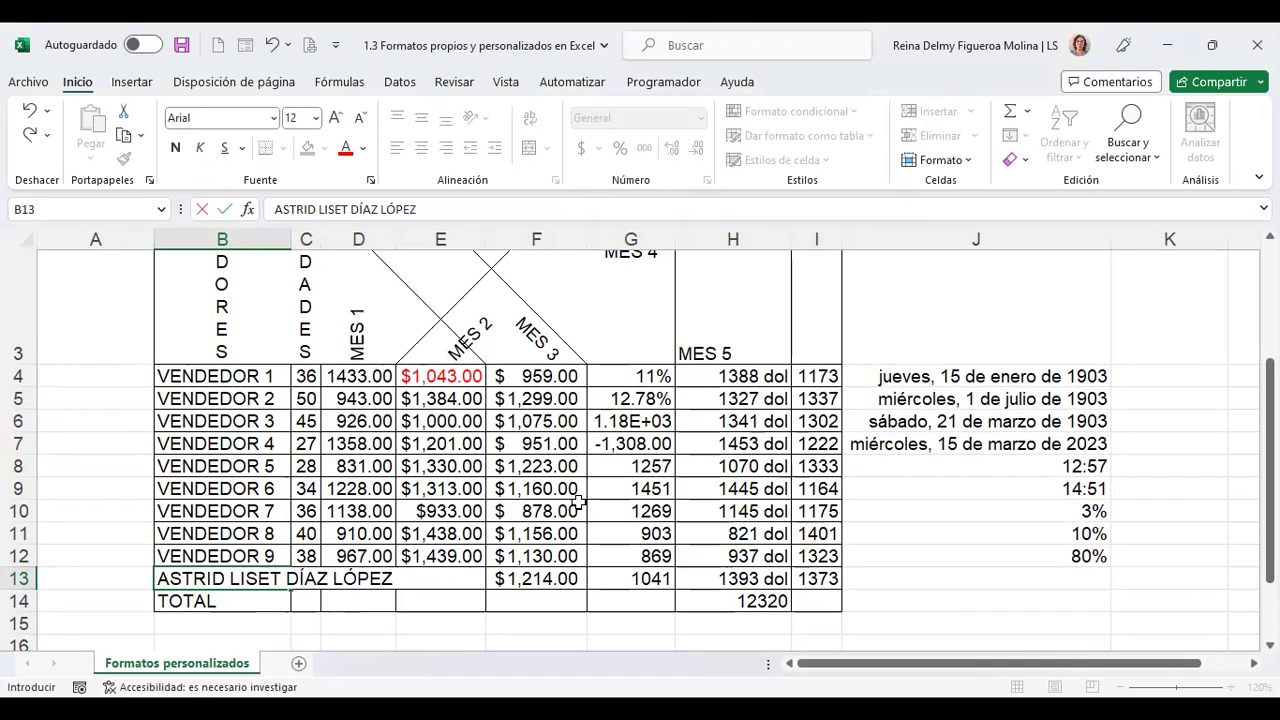
{"action": "key", "text": "Return"}
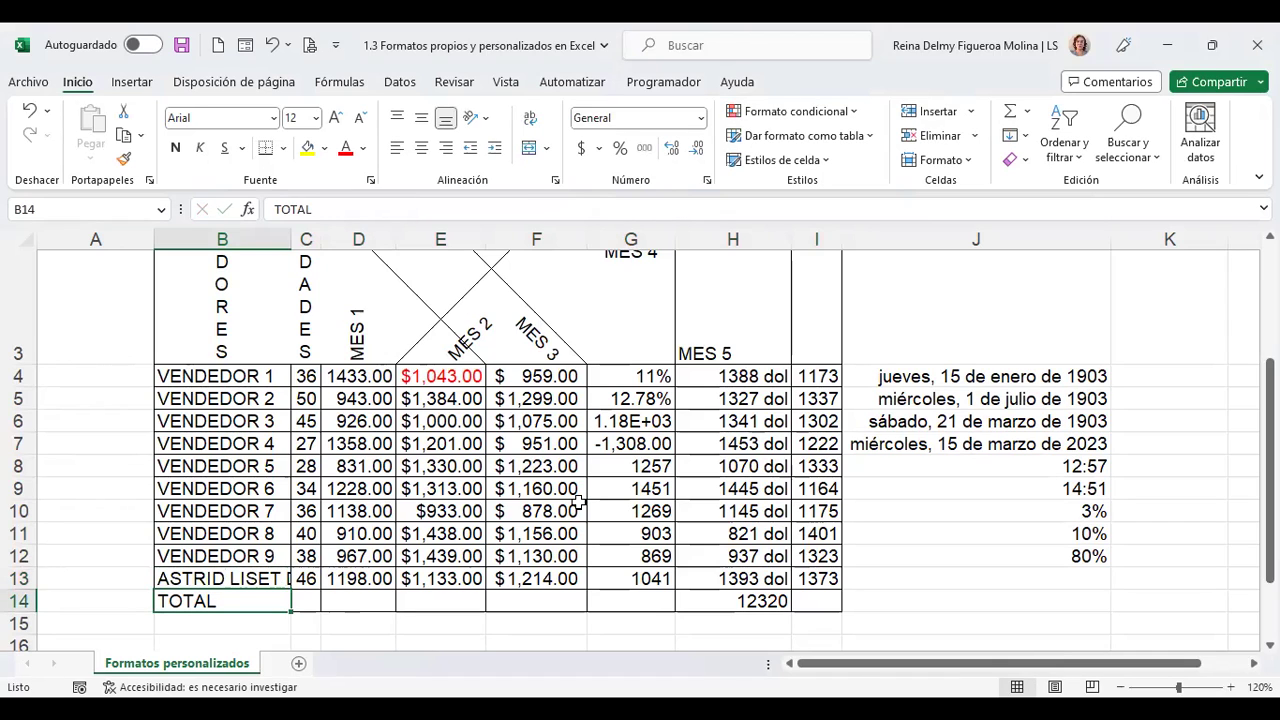
{"action": "left_click", "coordinate": [238, 576]}
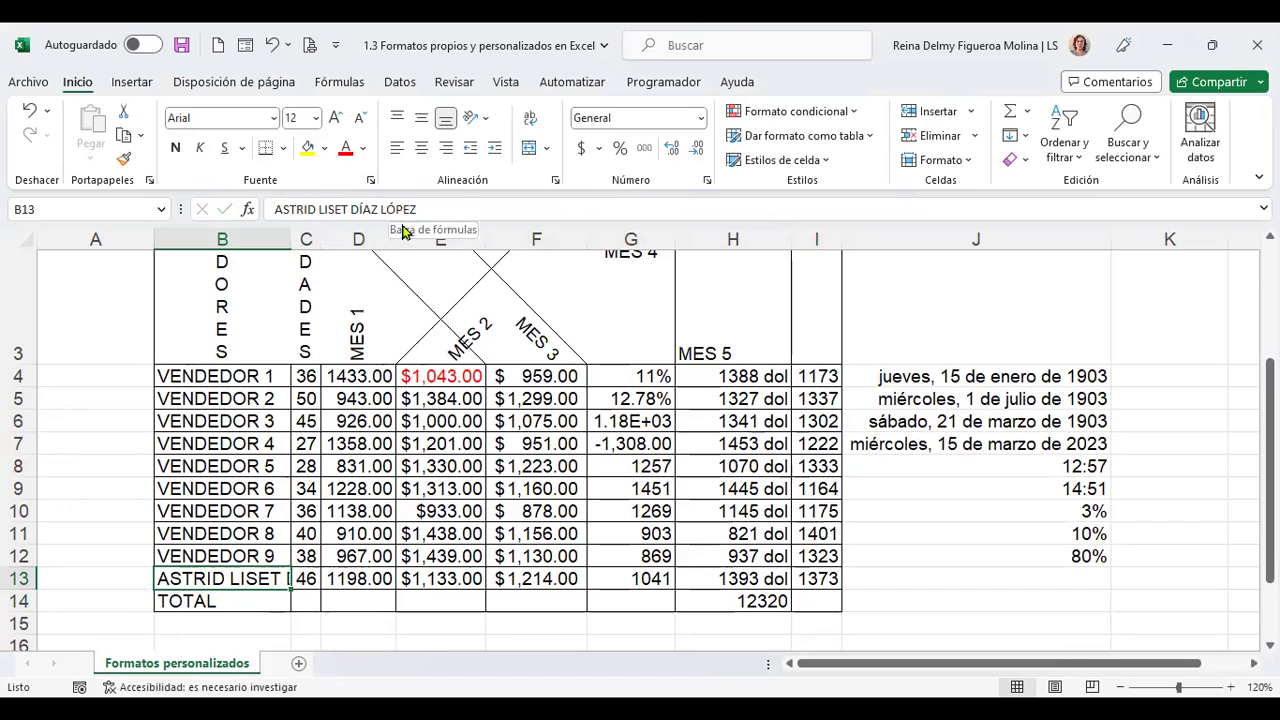
- Turn on Reducir hasta ajustar for B13 so the long name shrinks to fit
{"action": "left_click", "coordinate": [707, 181]}
{"action": "left_click", "coordinate": [186, 265]}
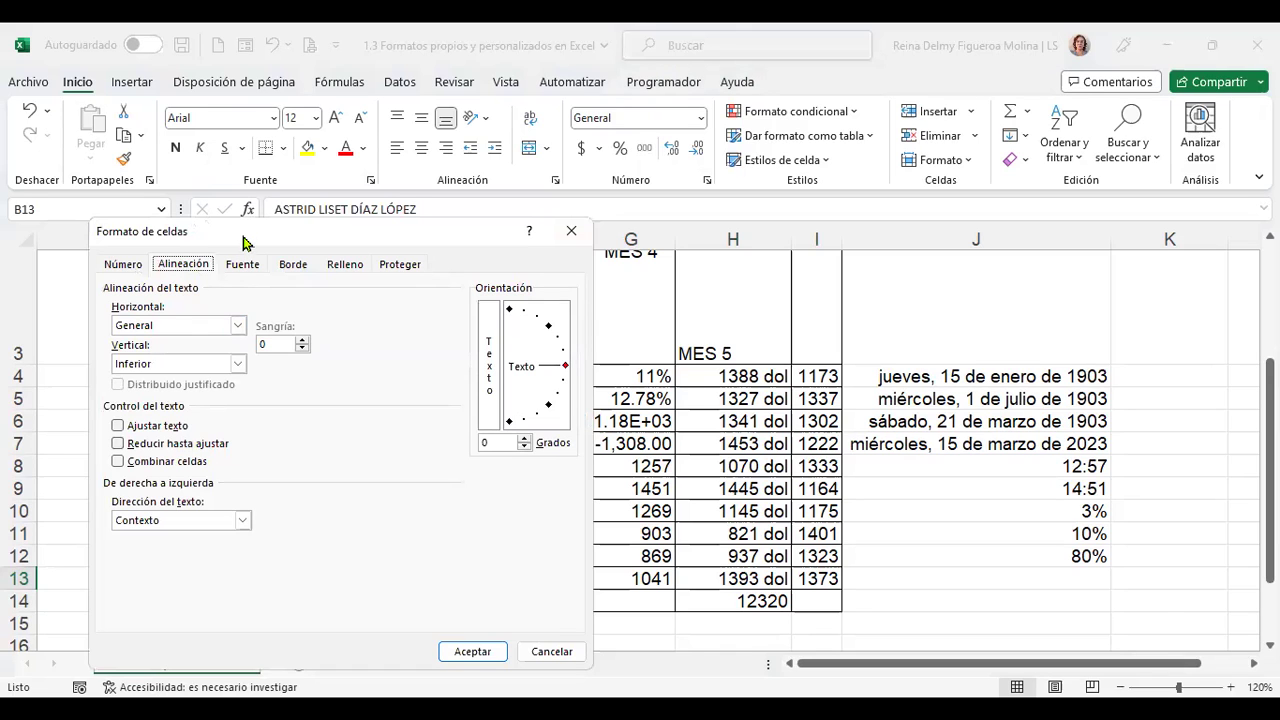
{"action": "left_click_drag", "start_coordinate": [252, 238], "coordinate": [667, 165]}
{"action": "left_click", "coordinate": [552, 370]}
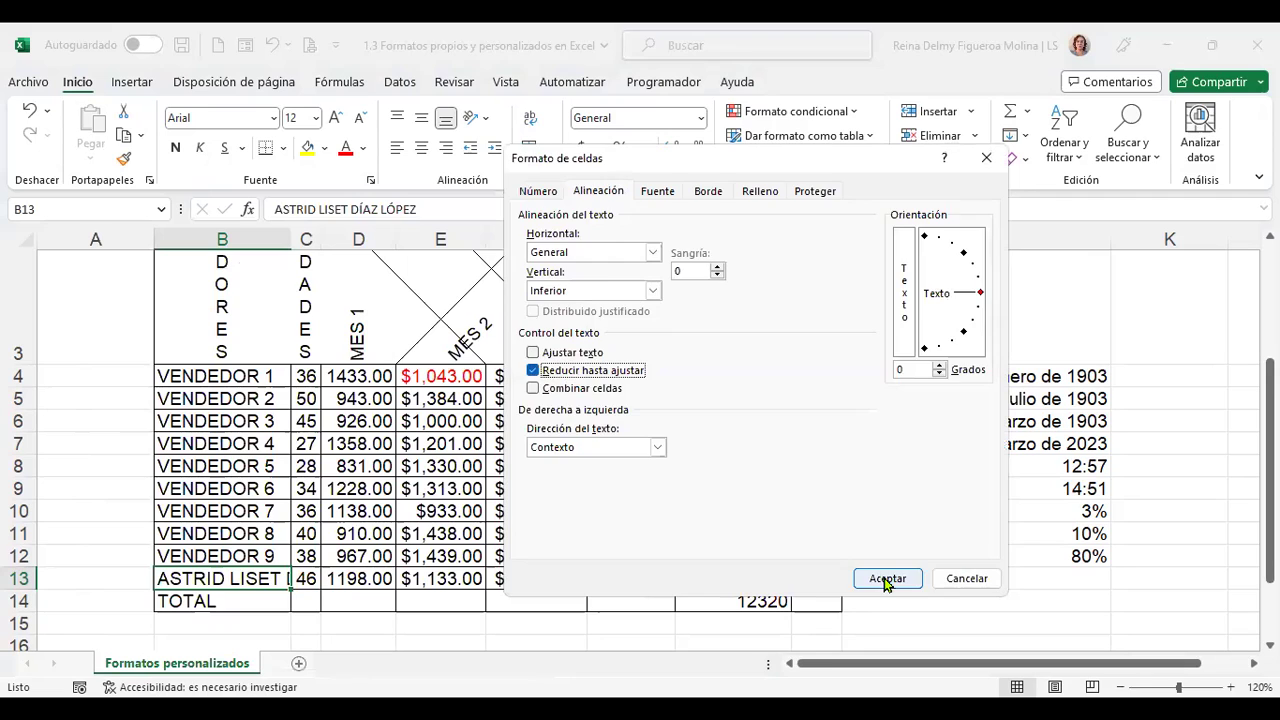
{"action": "left_click", "coordinate": [886, 579]}
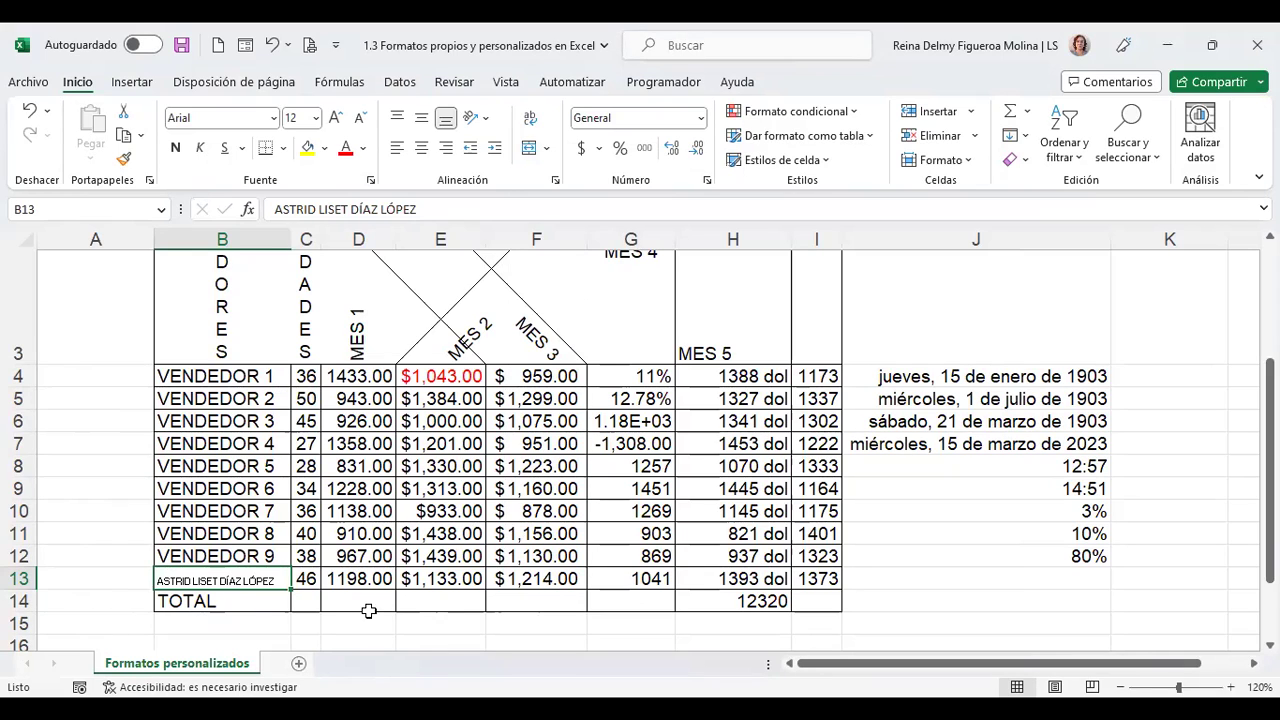
- Reselect B13 and review its alignment settings, closing without changes
{"action": "left_click", "coordinate": [253, 556]}
{"action": "left_click", "coordinate": [253, 579]}
{"action": "left_click", "coordinate": [707, 180]}
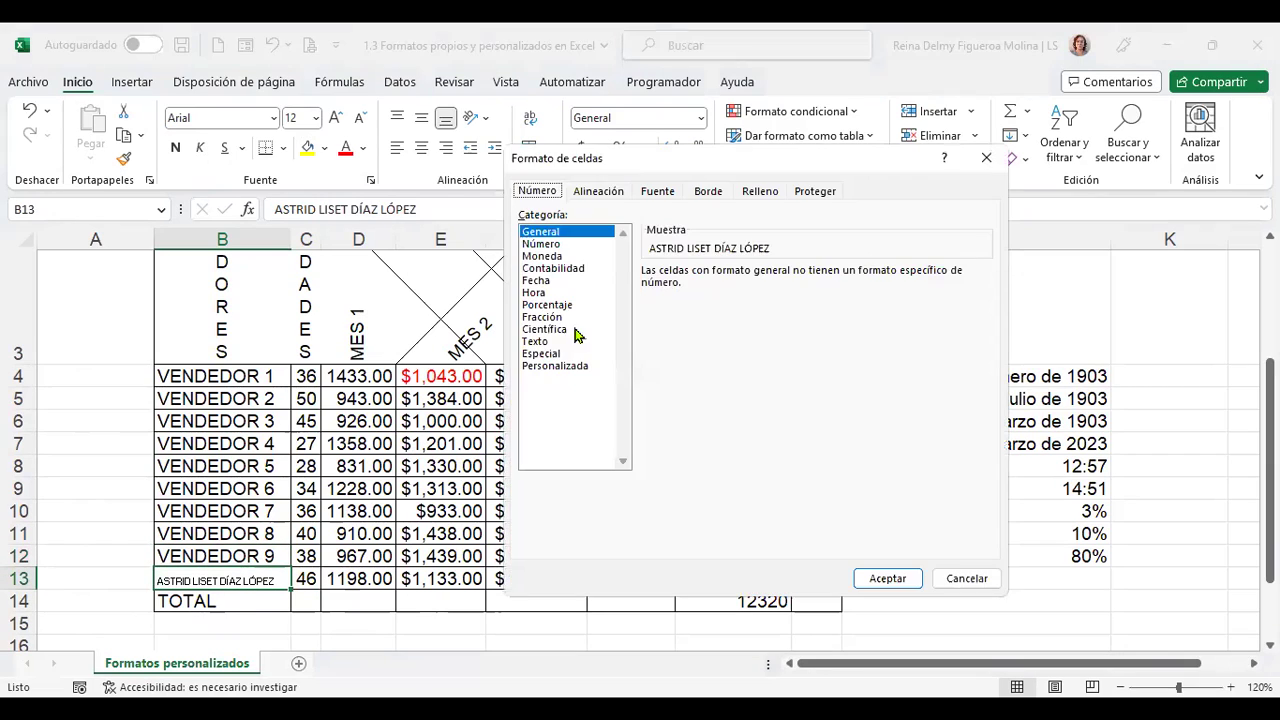
{"action": "left_click", "coordinate": [611, 192]}
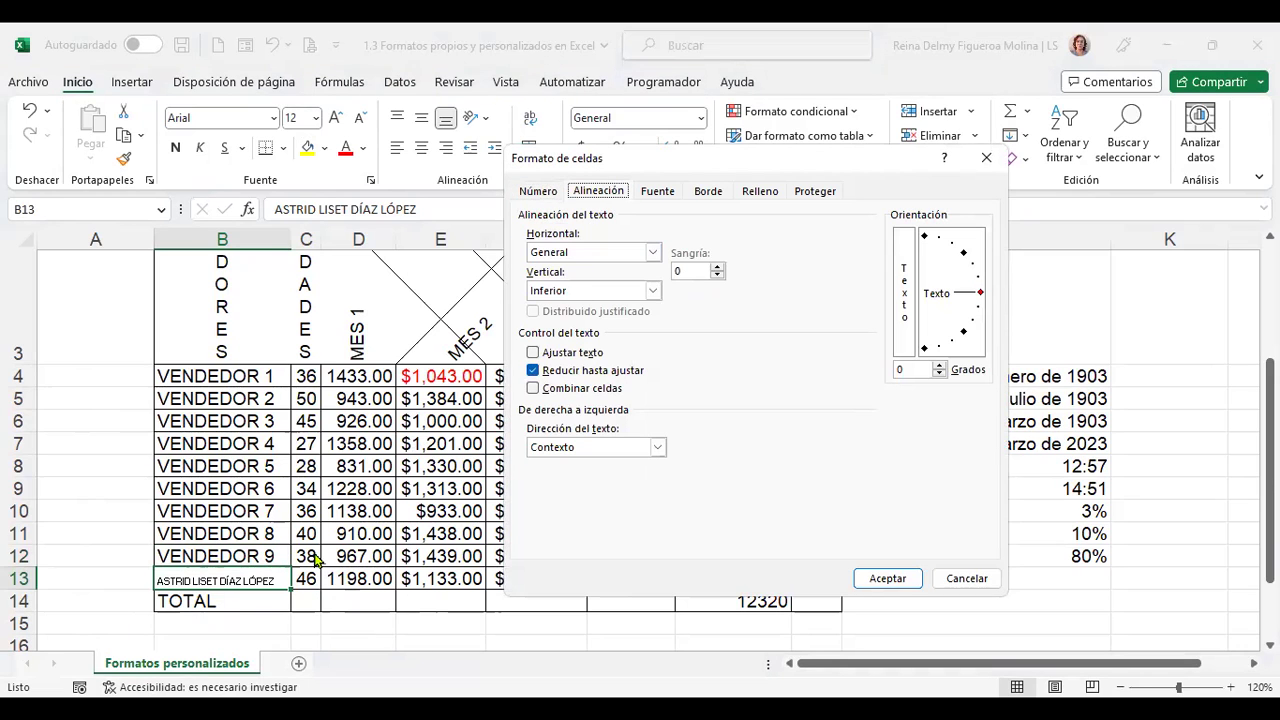
{"action": "left_click", "coordinate": [967, 580]}
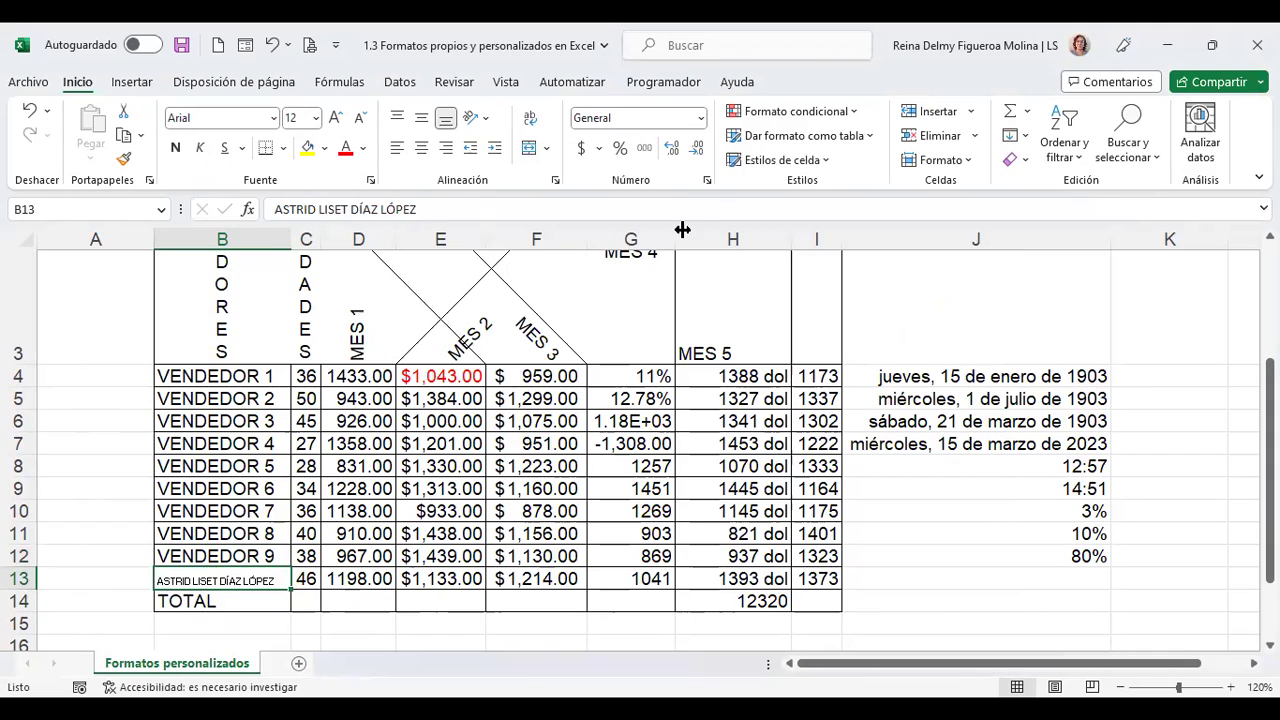
- Set B13's text direction to left-to-right
{"action": "left_click", "coordinate": [707, 186]}
{"action": "left_click", "coordinate": [605, 190]}
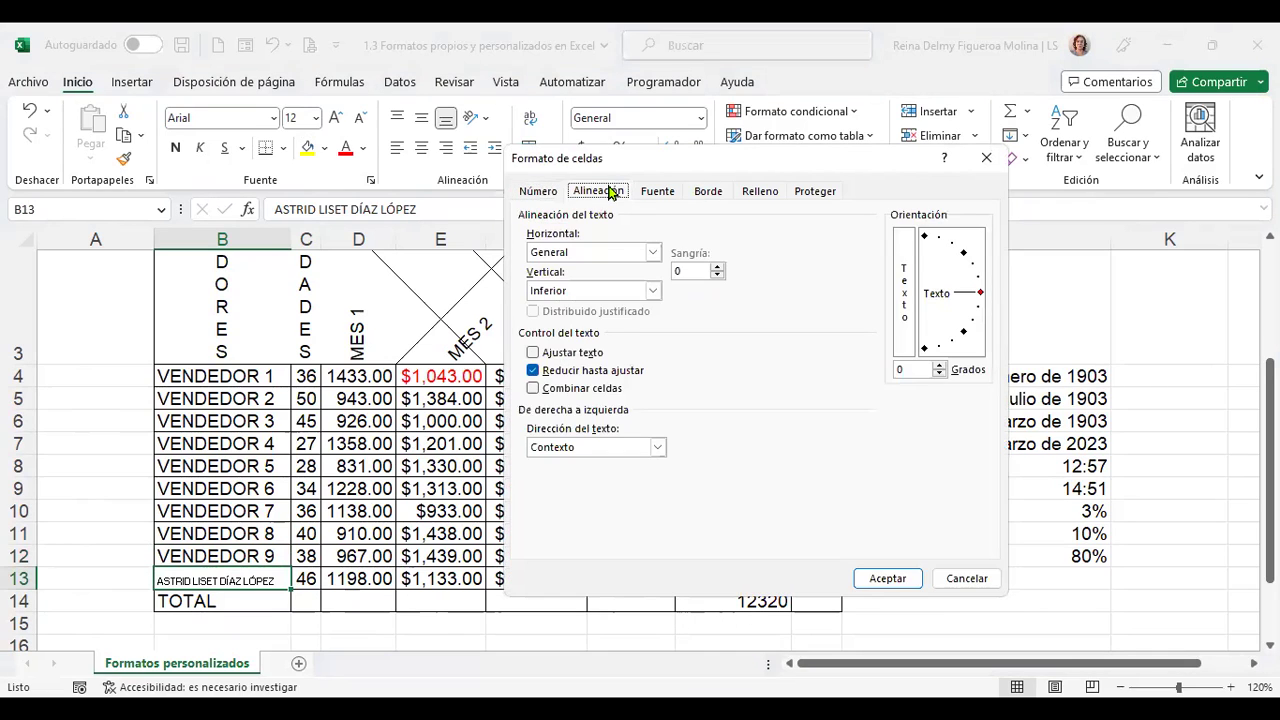
{"action": "left_click", "coordinate": [655, 451]}
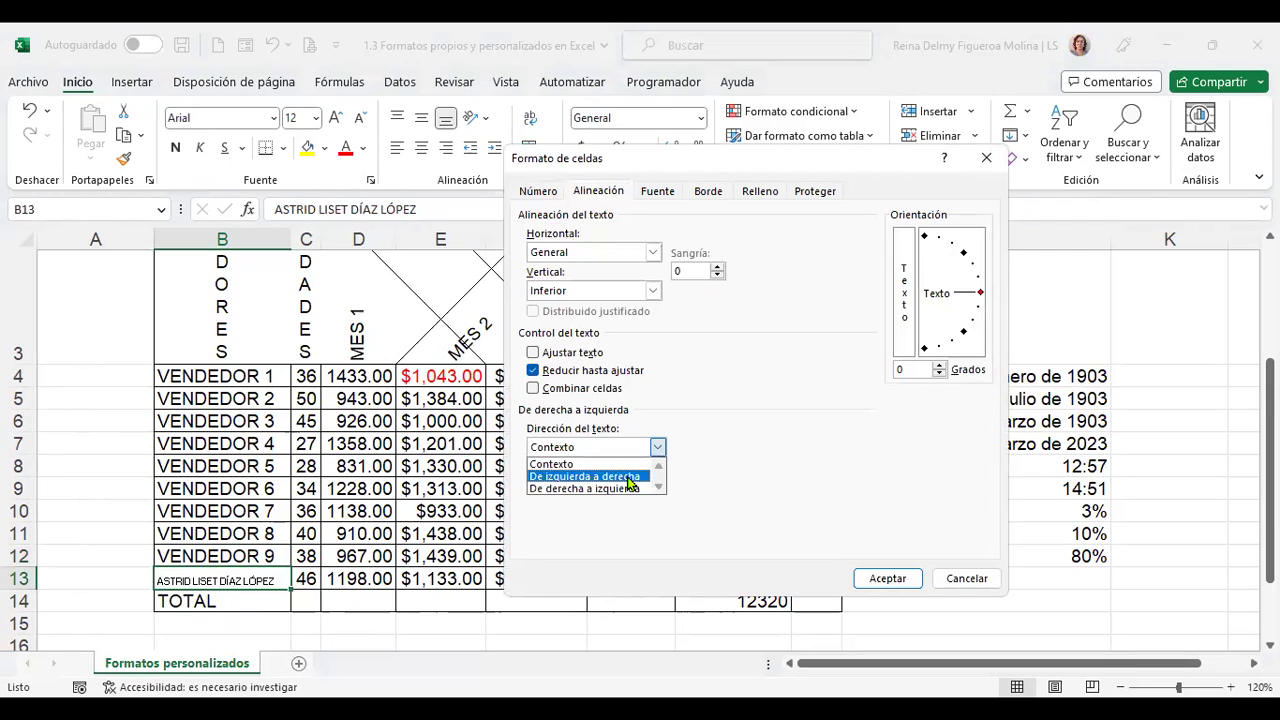
{"action": "left_click", "coordinate": [629, 477]}
{"action": "left_click", "coordinate": [885, 579]}
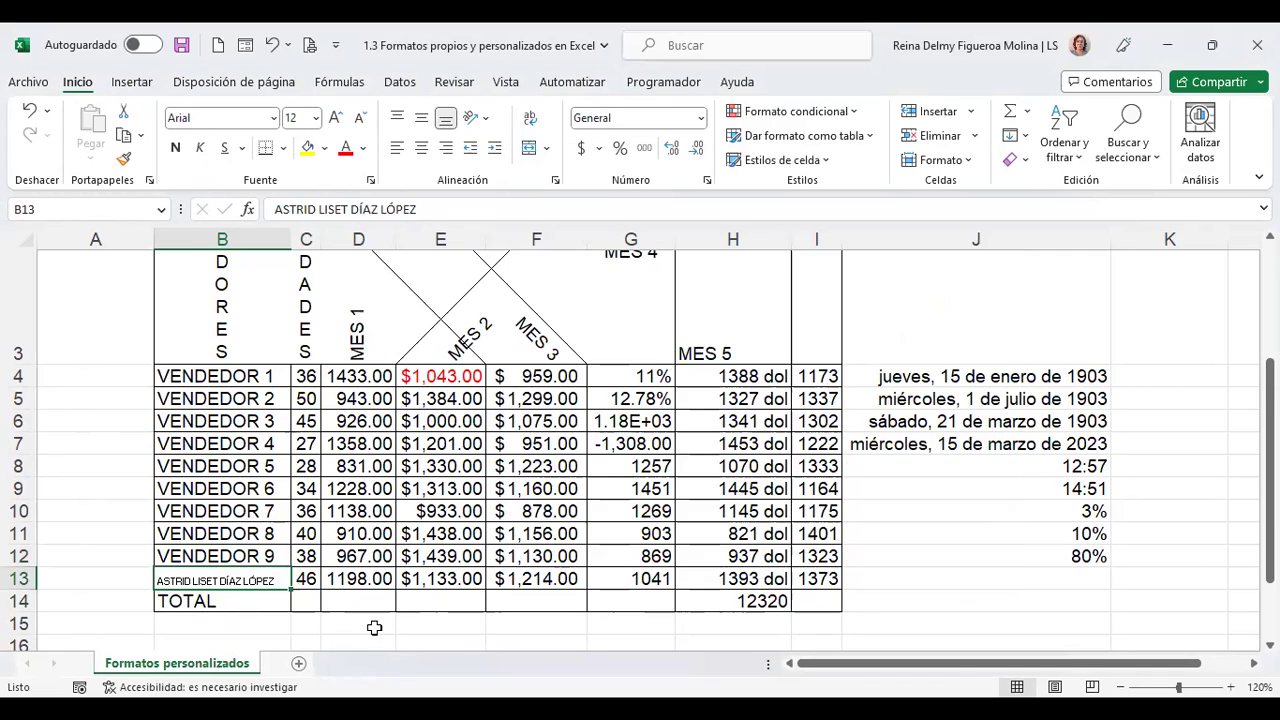
- Switch B13's text direction to De derecha a izquierda and reopen its alignment settings
{"action": "left_click", "coordinate": [707, 180]}
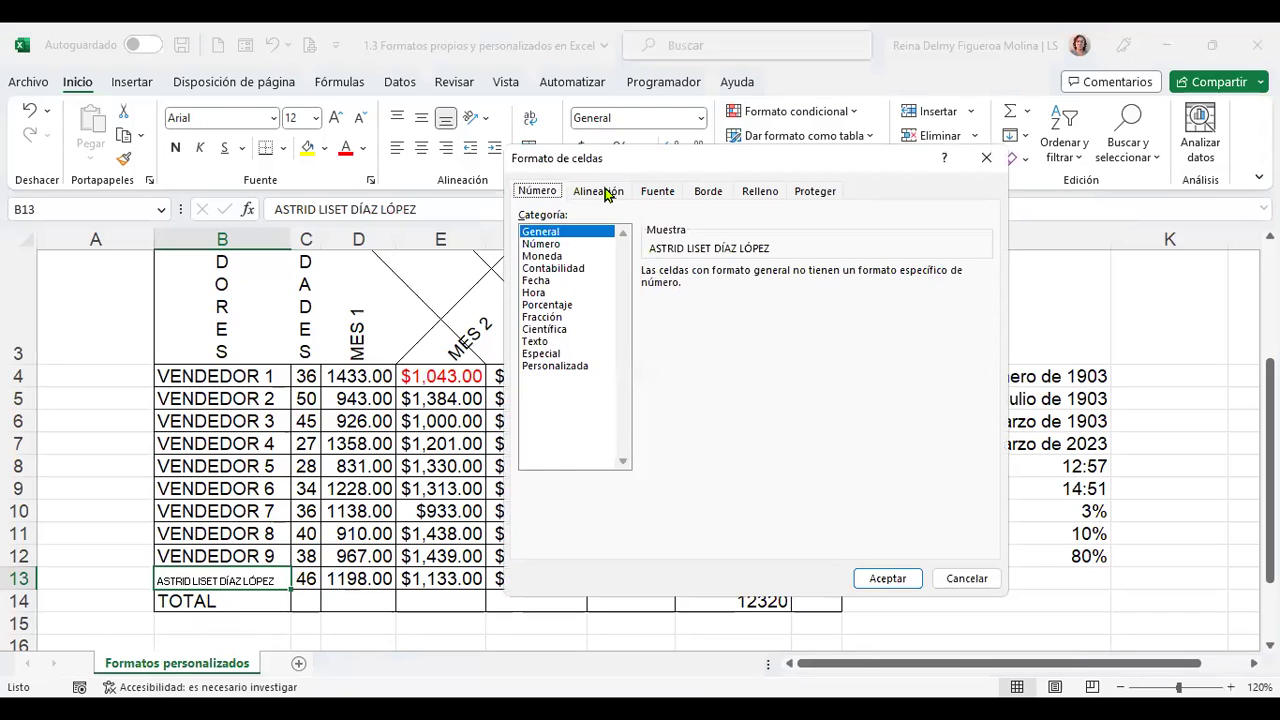
{"action": "left_click", "coordinate": [605, 191]}
{"action": "left_click", "coordinate": [657, 447]}
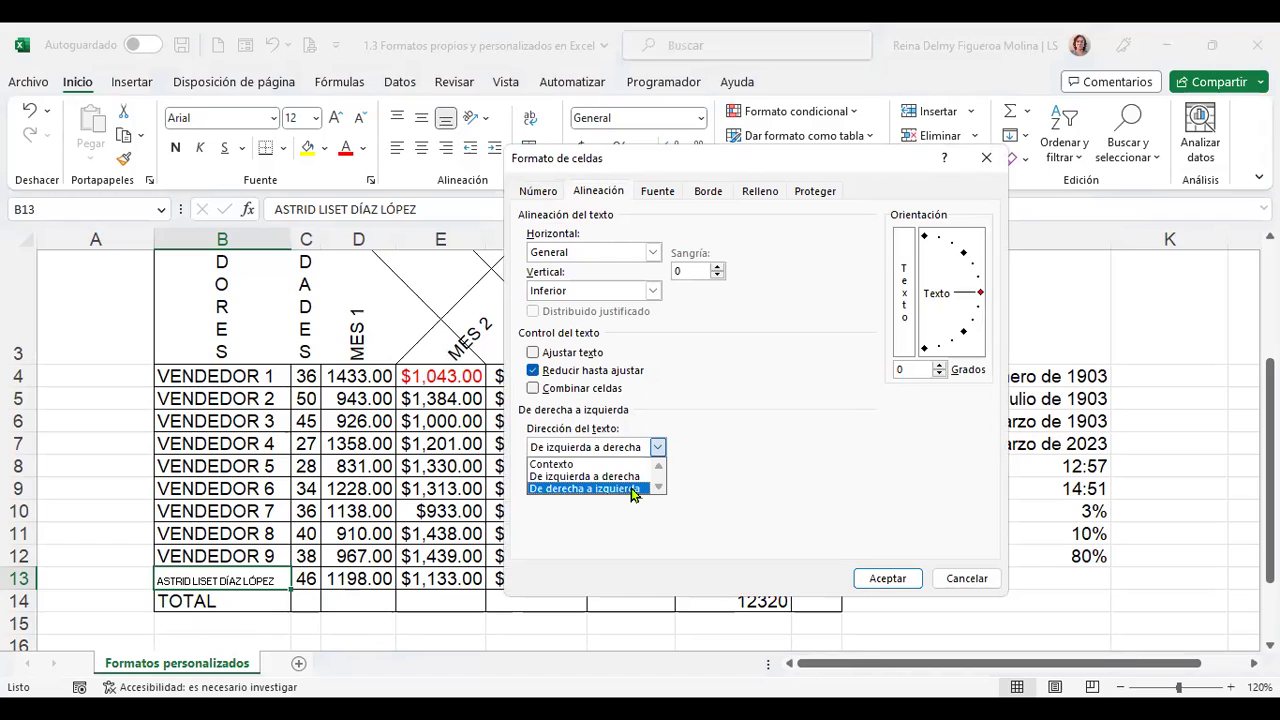
{"action": "left_click", "coordinate": [632, 489]}
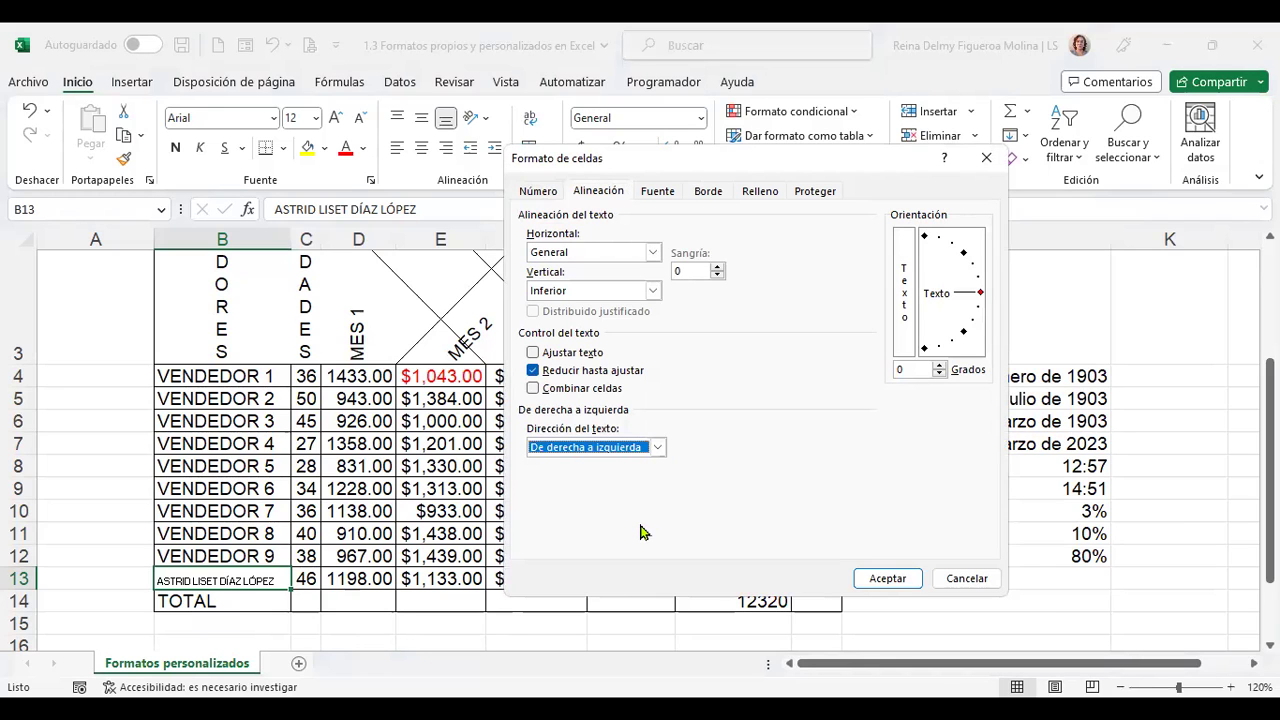
{"action": "left_click", "coordinate": [889, 580]}
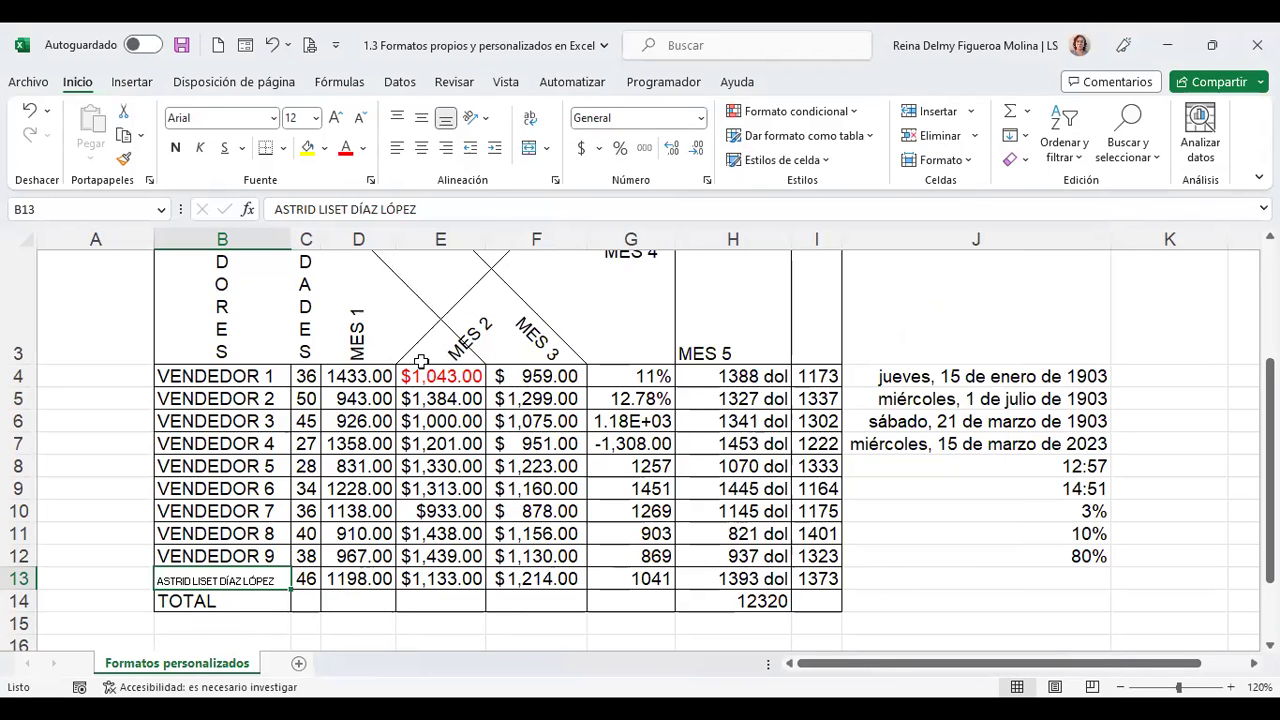
{"action": "left_click", "coordinate": [706, 187]}
{"action": "left_click", "coordinate": [600, 192]}
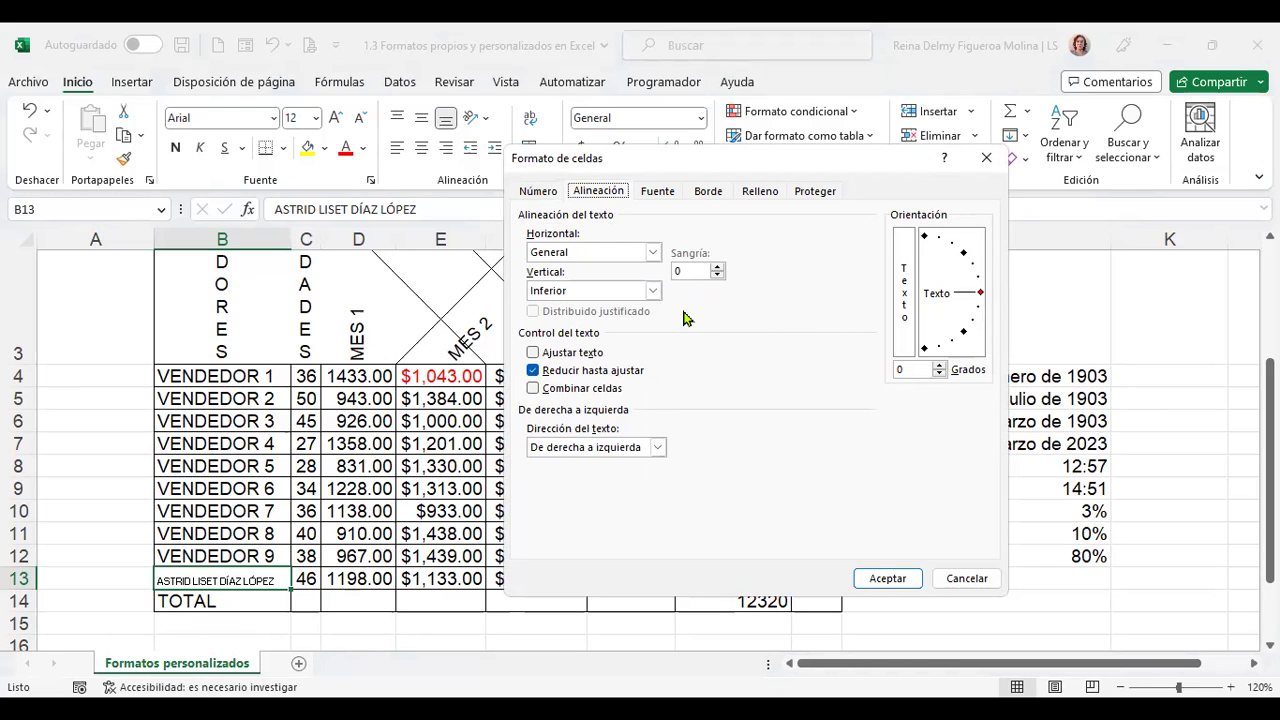
- Look over B13's Subrayado underline styles on the Fuente tab, then cancel without changes
{"action": "left_click", "coordinate": [657, 192]}
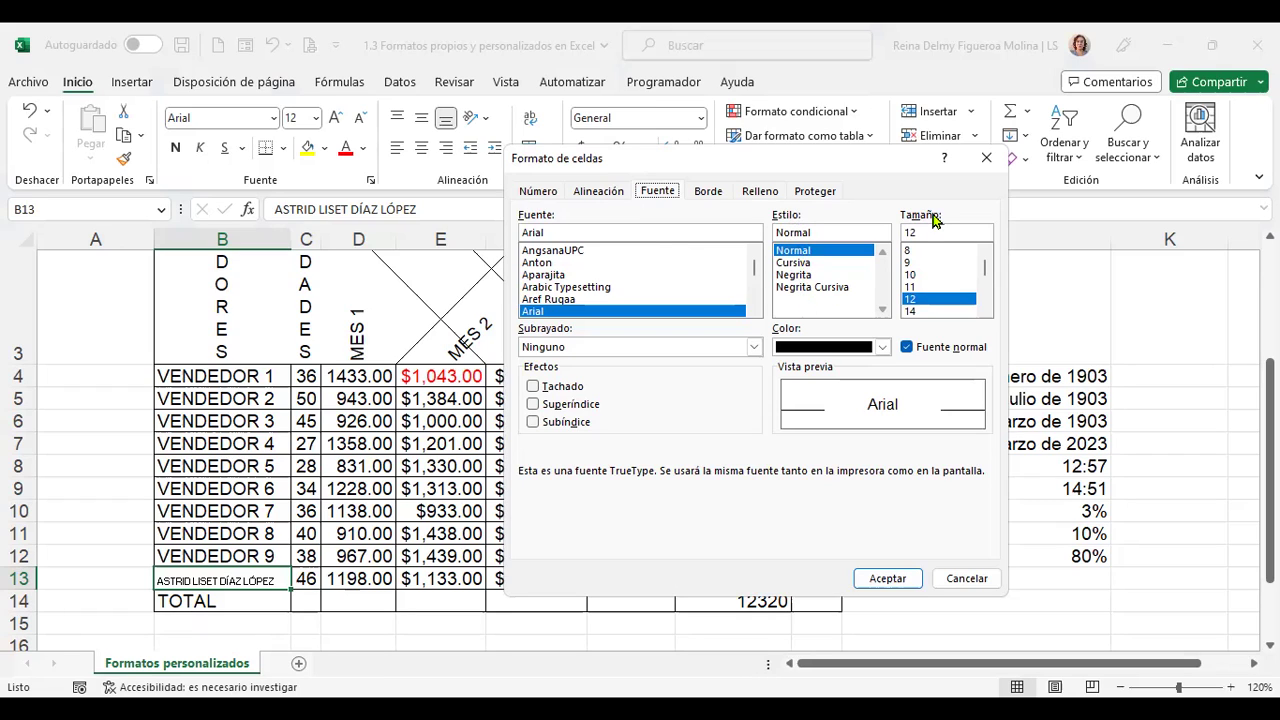
{"action": "left_click", "coordinate": [755, 348]}
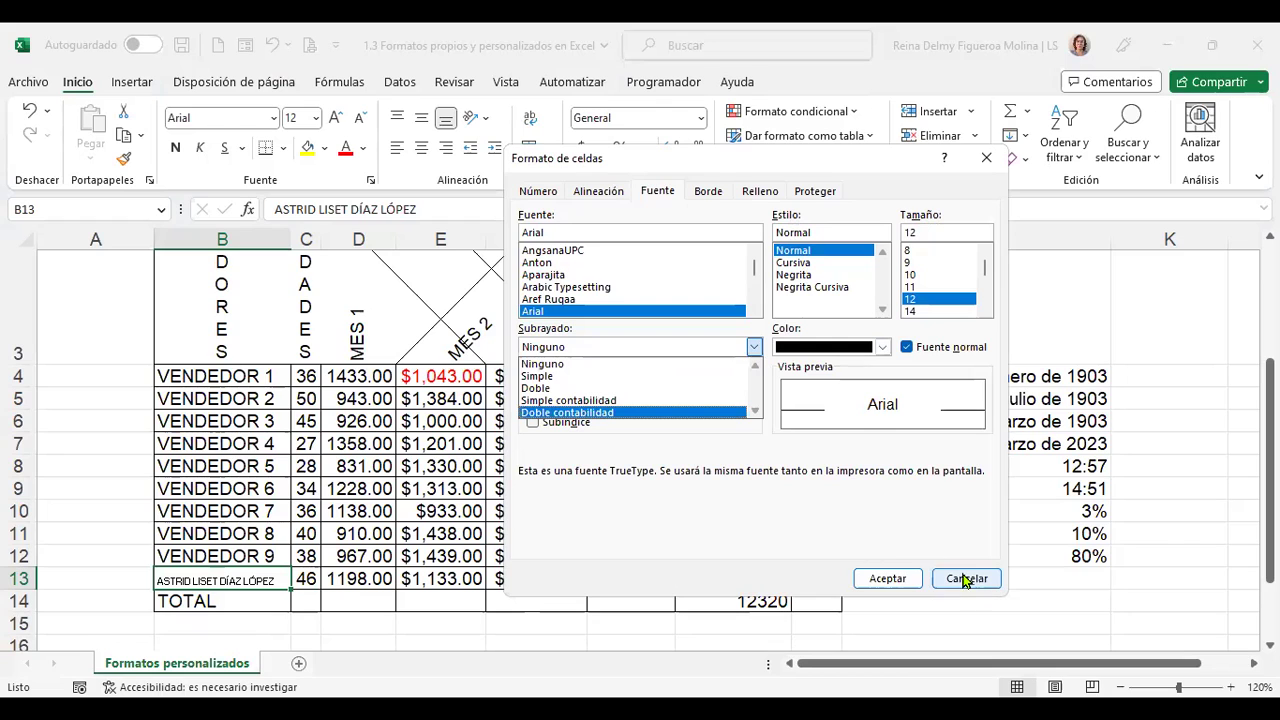
{"action": "key", "text": "Escape"}
{"action": "key", "text": "Escape"}
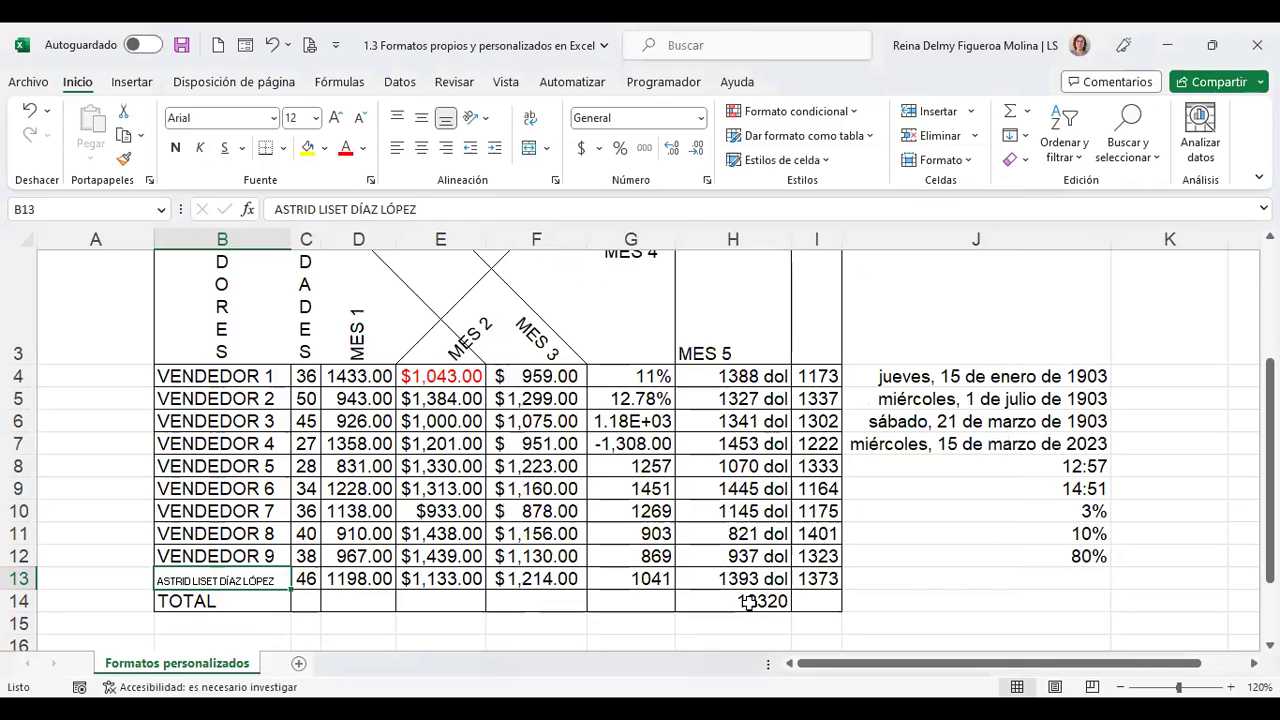
{"action": "left_click", "coordinate": [751, 603]}
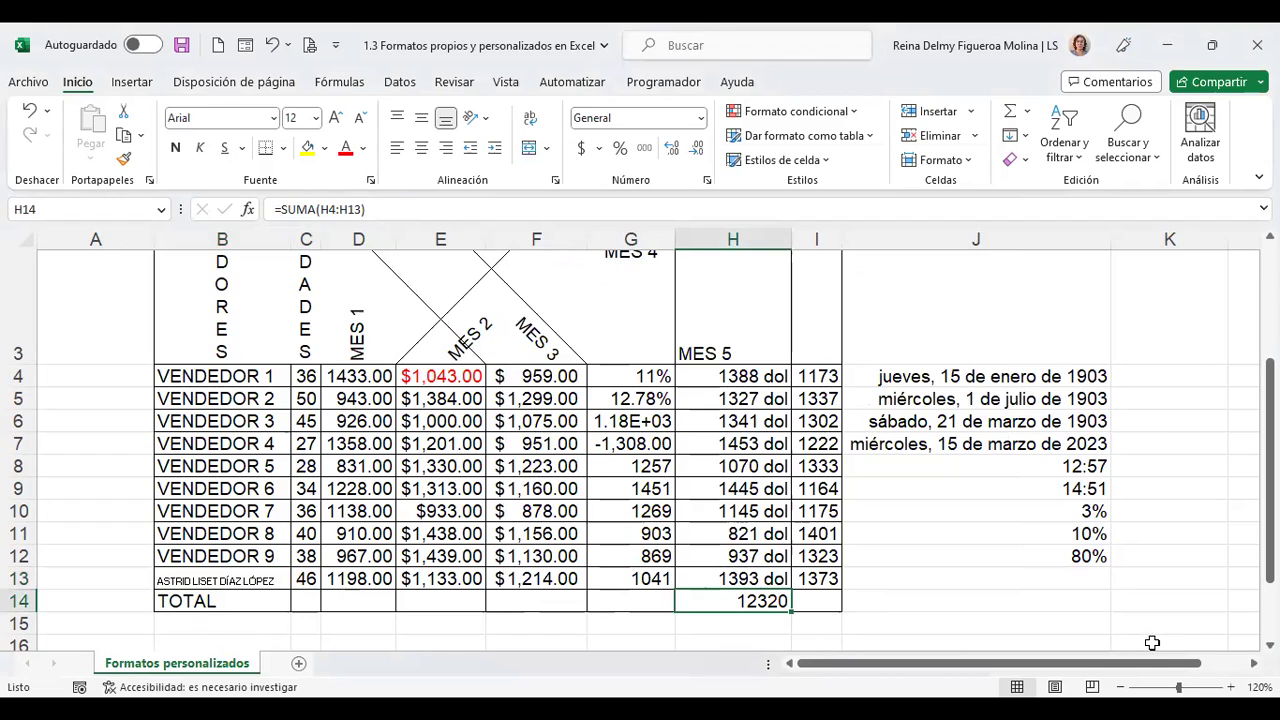
- Give the 12320 total in H14 a Doble contabilidad underline and recheck Format Cells
{"action": "key", "text": "ctrl+1"}
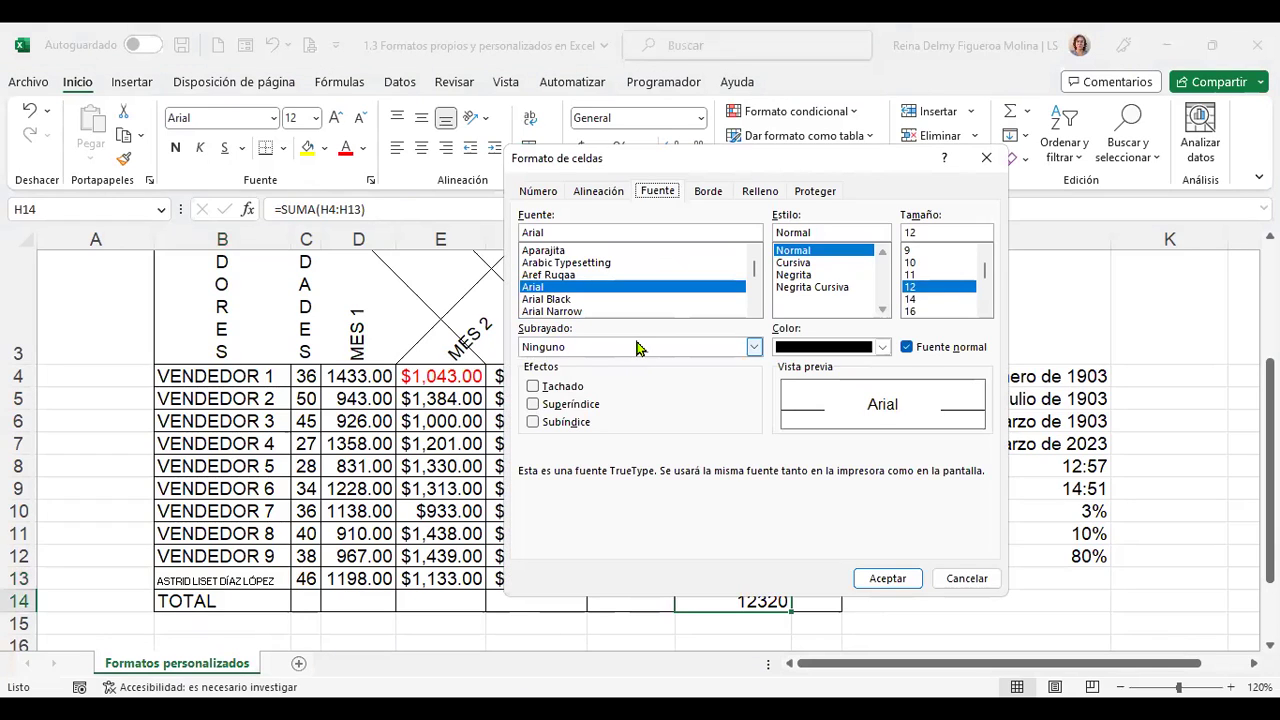
{"action": "left_click", "coordinate": [629, 347]}
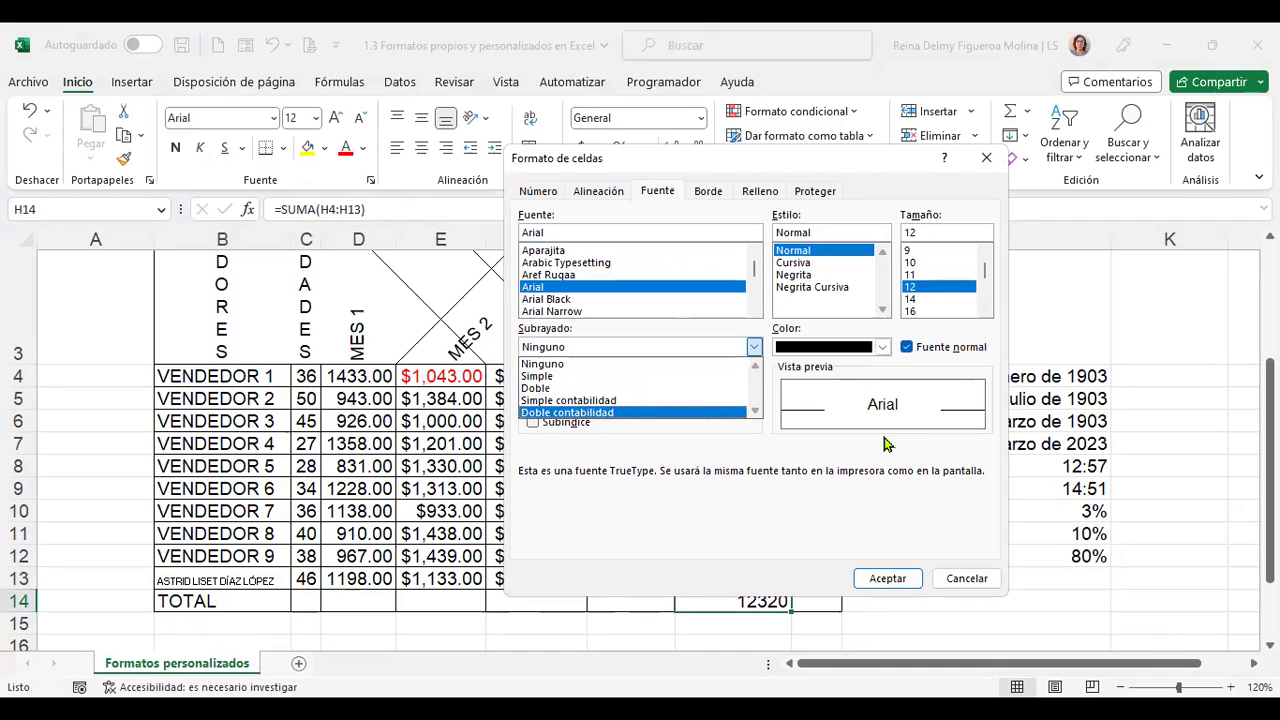
{"action": "key", "text": "Return"}
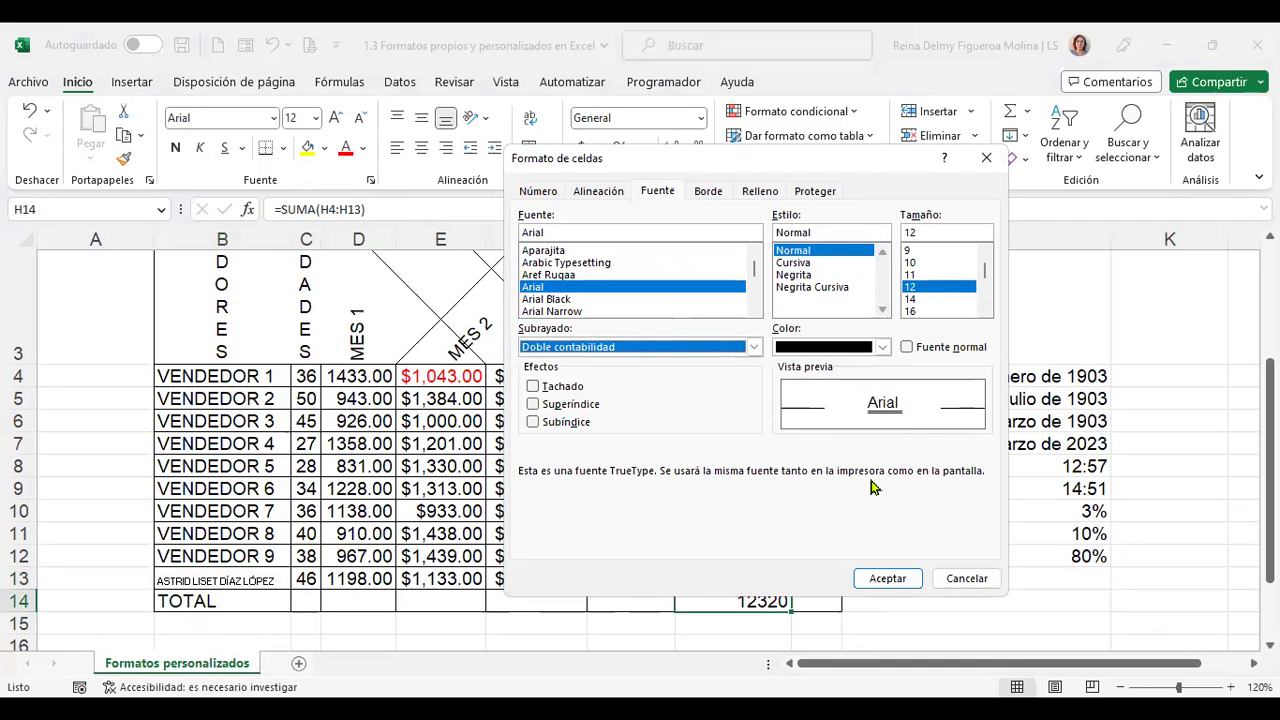
{"action": "left_click", "coordinate": [887, 579]}
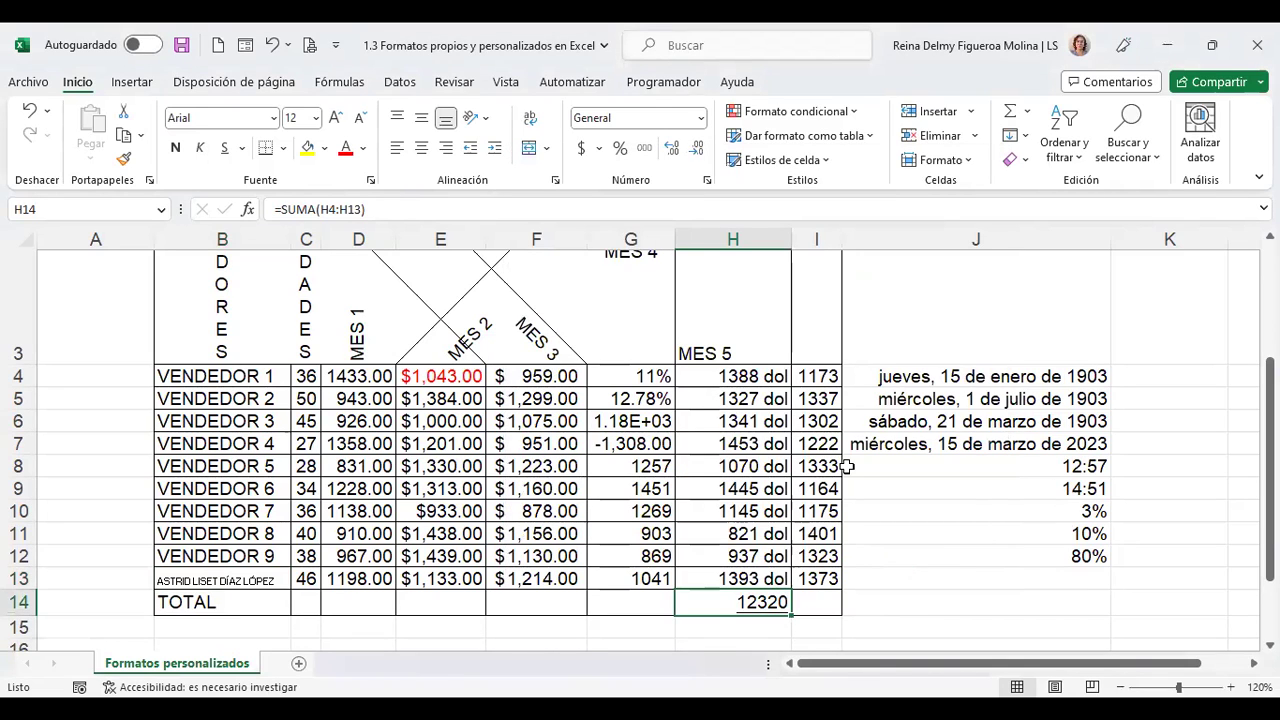
{"action": "key", "text": "ctrl+1"}
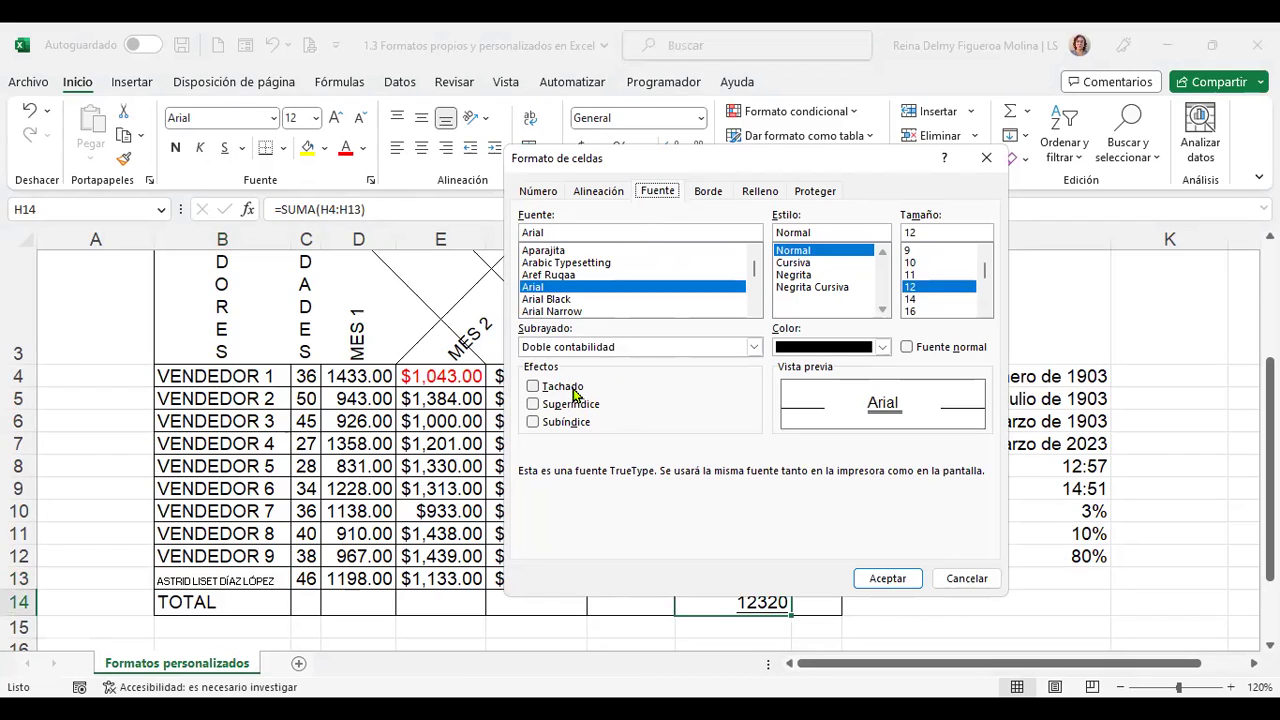
{"action": "left_click", "coordinate": [962, 578]}
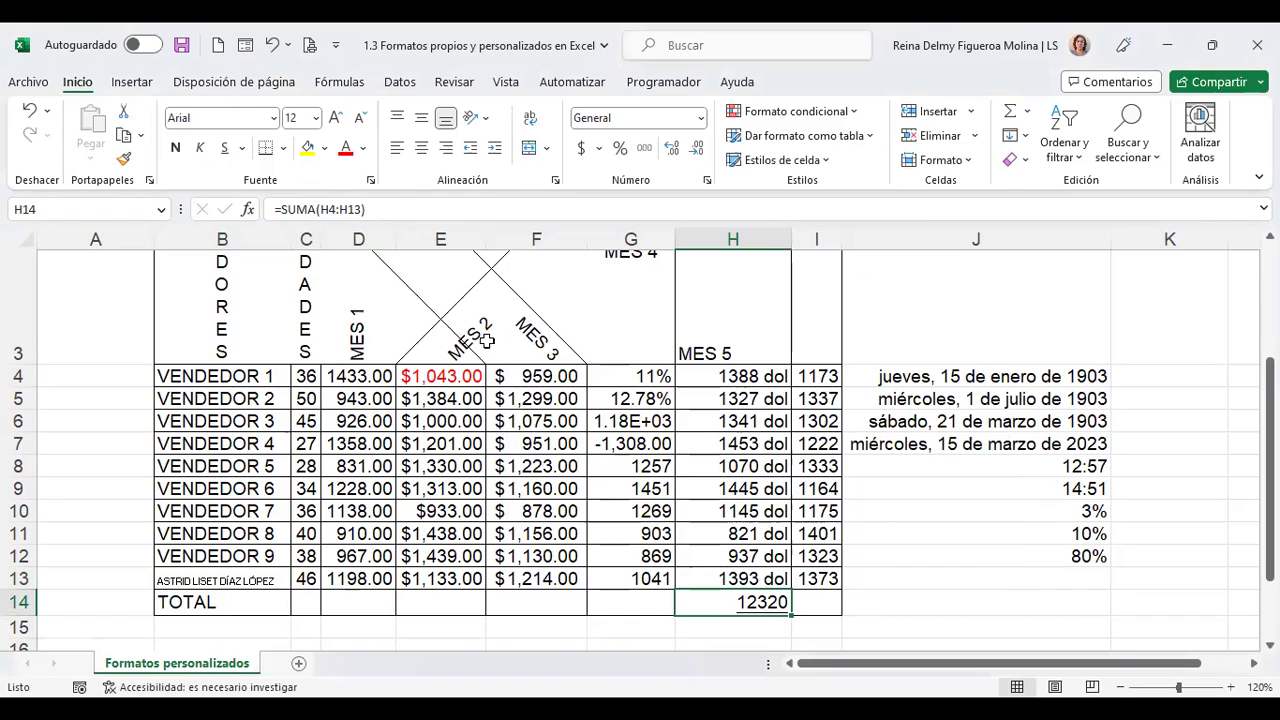
- Apply Tachado strikethrough to the red $1,043.00 value in cell E4
{"action": "left_click", "coordinate": [446, 376]}
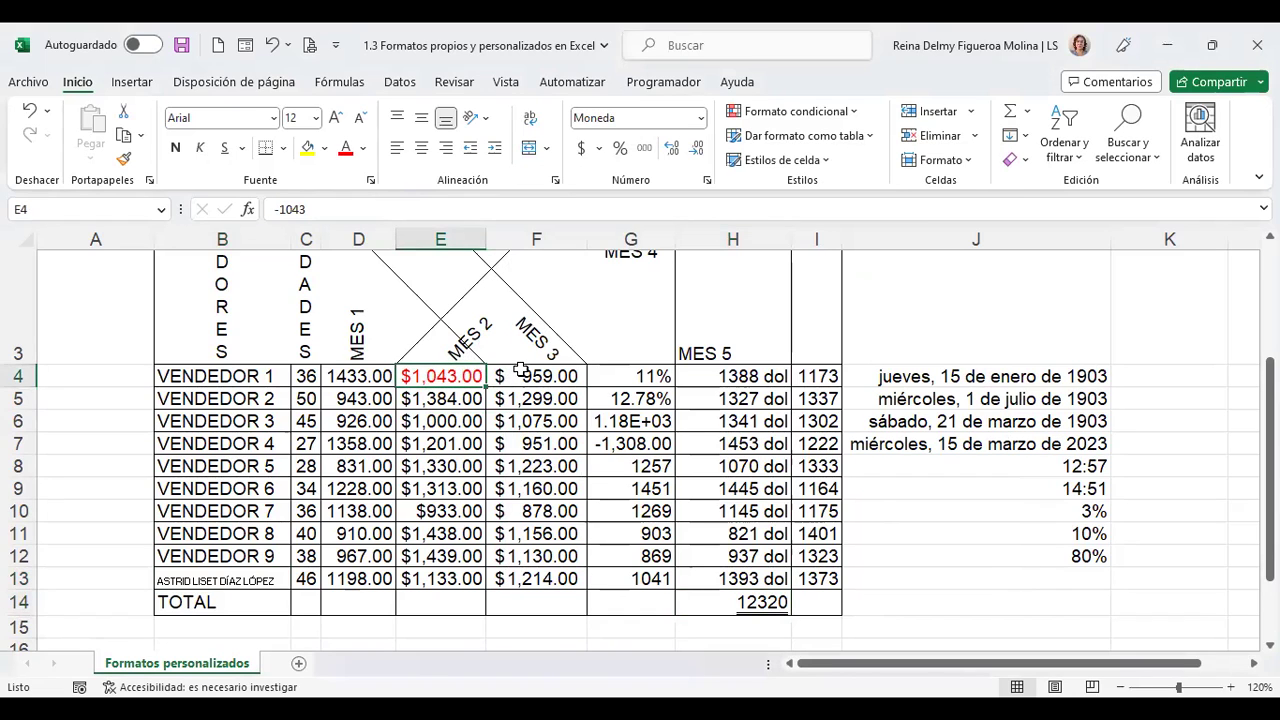
{"action": "key", "text": "ctrl+1"}
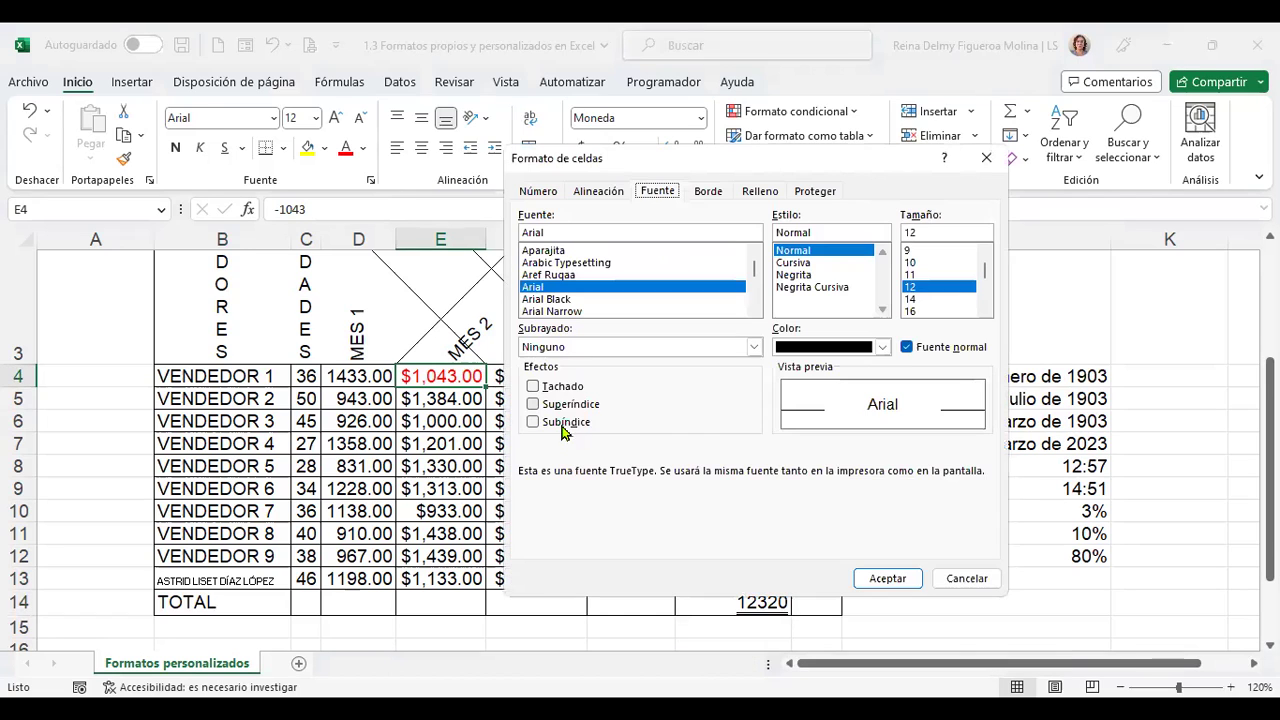
{"action": "left_click", "coordinate": [566, 388]}
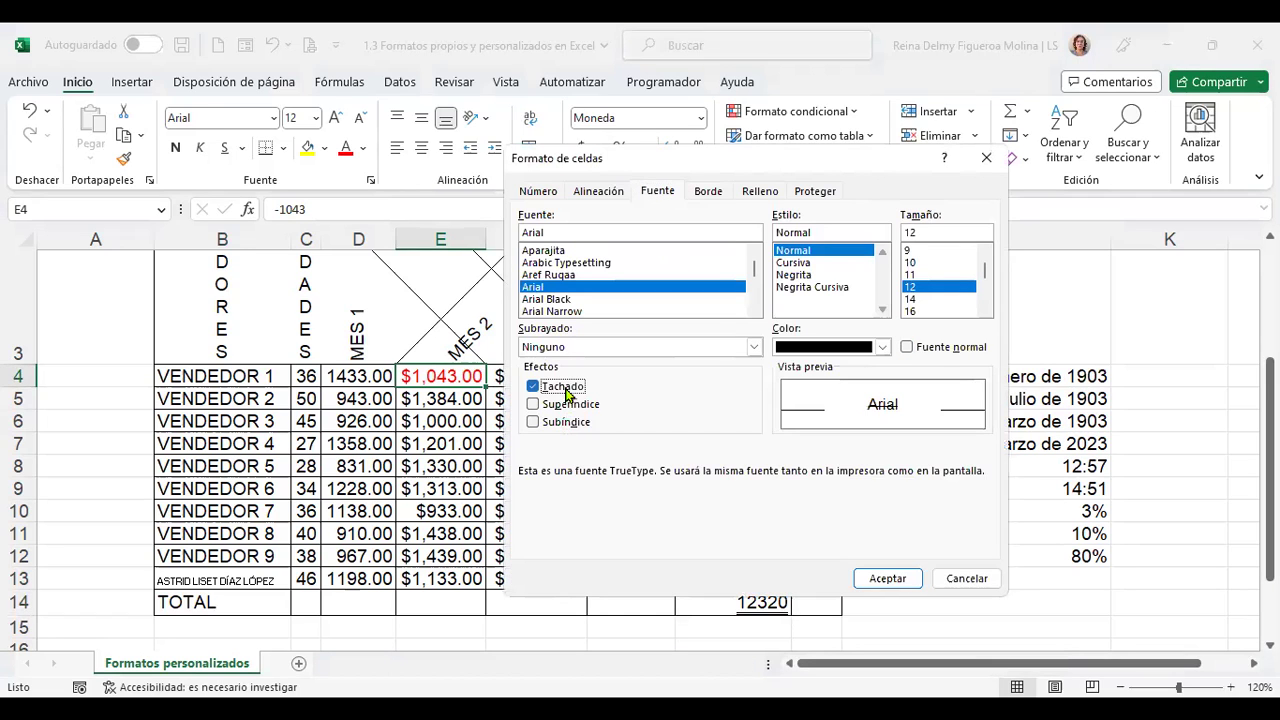
{"action": "left_click", "coordinate": [893, 573]}
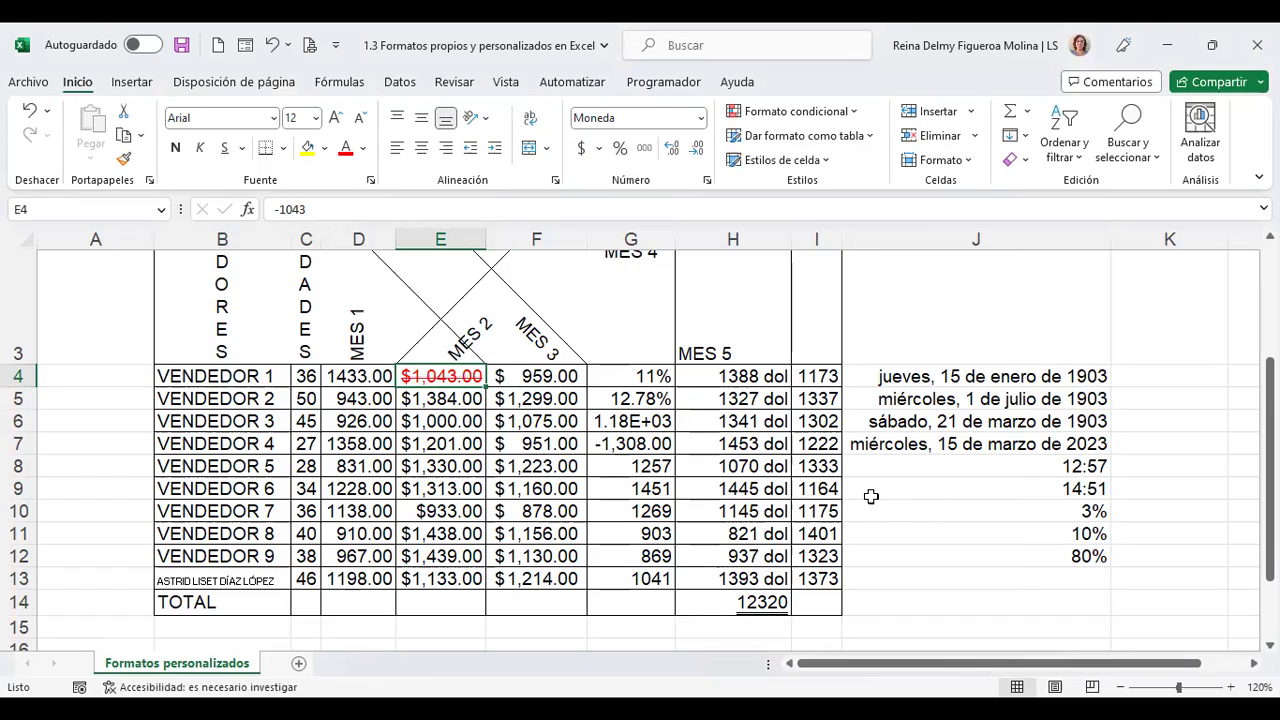
{"action": "left_click", "coordinate": [952, 580]}
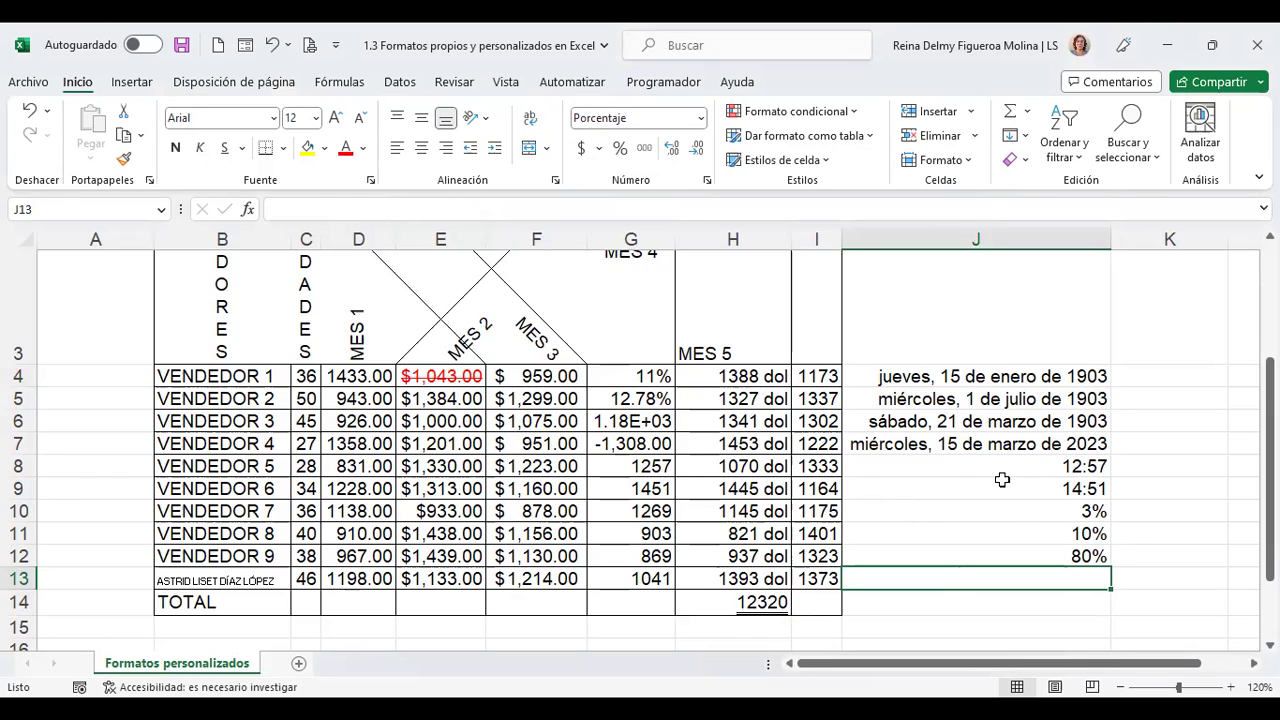
- Enter H2O in cell J13, retyping the lowercase version in capitals
{"action": "type", "text": "h2o"}
{"action": "key", "text": "BackSpace"}
{"action": "key", "text": "BackSpace"}
{"action": "key", "text": "BackSpace"}
{"action": "type", "text": "H2O"}
{"action": "key", "text": "Return"}
{"action": "key", "text": "Up"}
- Format the 2 in H2O as Subíndice so it reads as a chemical formula
{"action": "key", "text": "F2"}
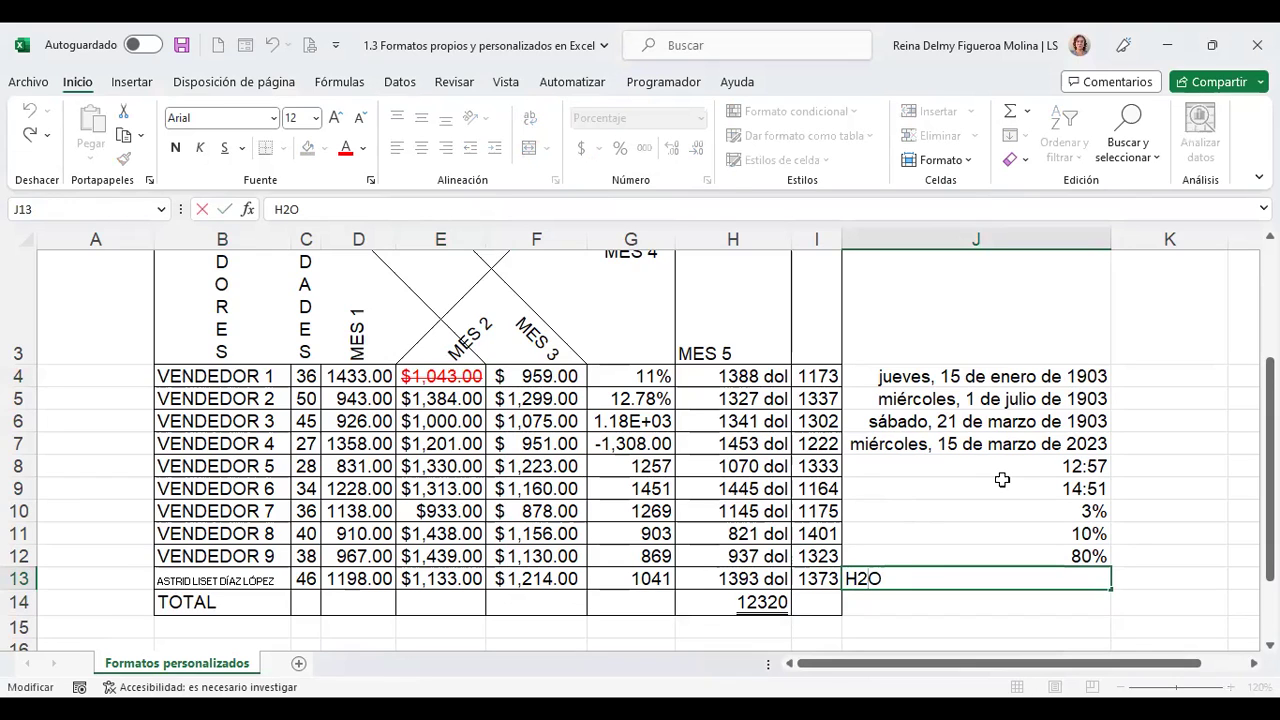
{"action": "key", "text": "shift+Right"}
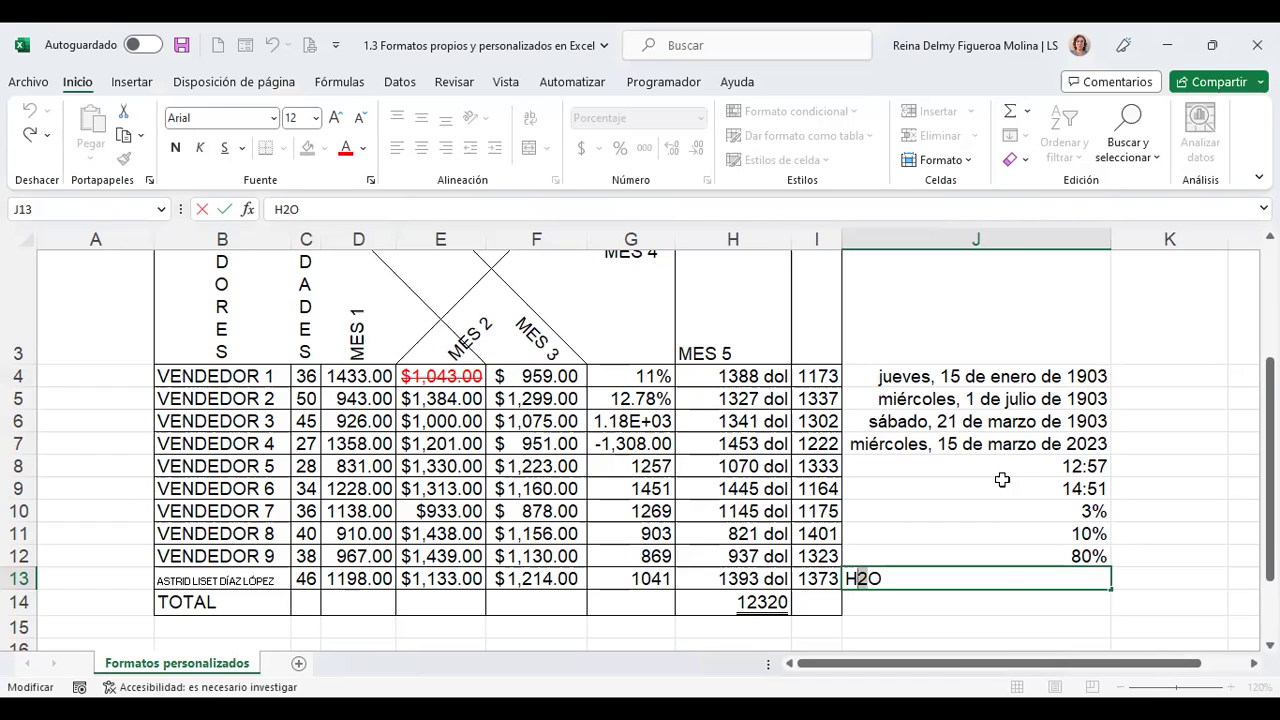
{"action": "key", "text": "ctrl+1"}
{"action": "left_click", "coordinate": [583, 424]}
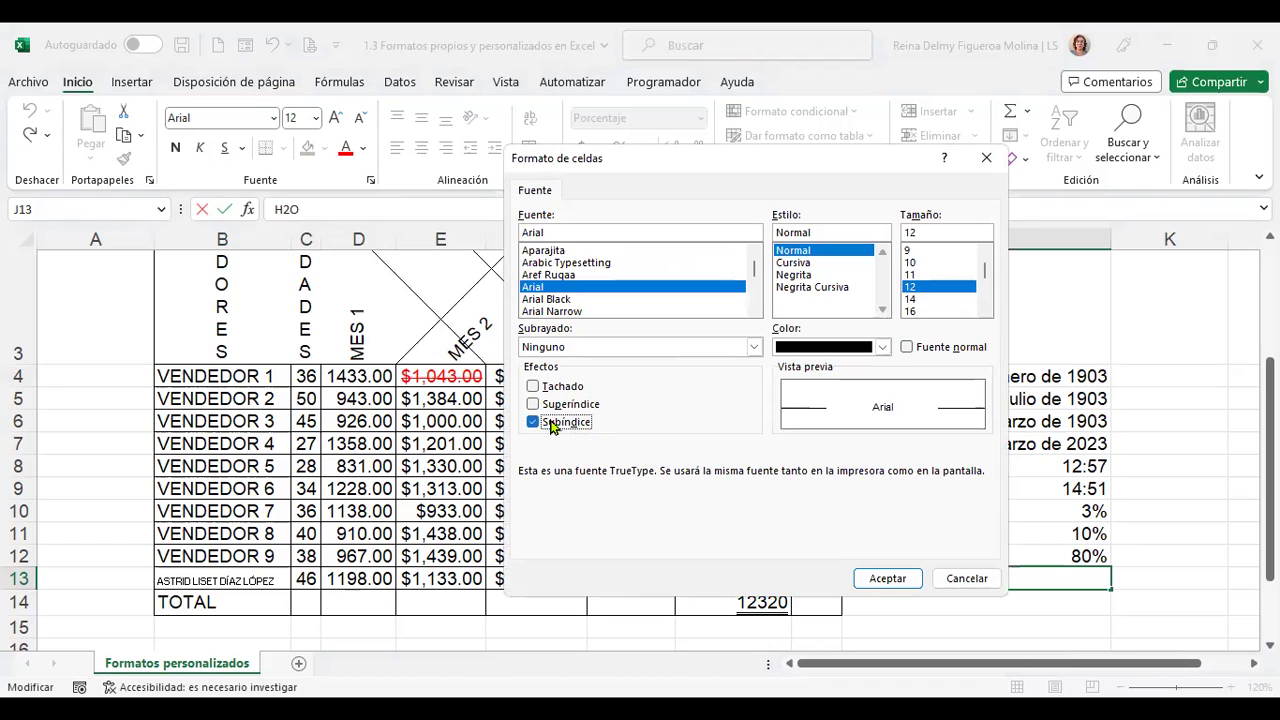
{"action": "left_click", "coordinate": [895, 588]}
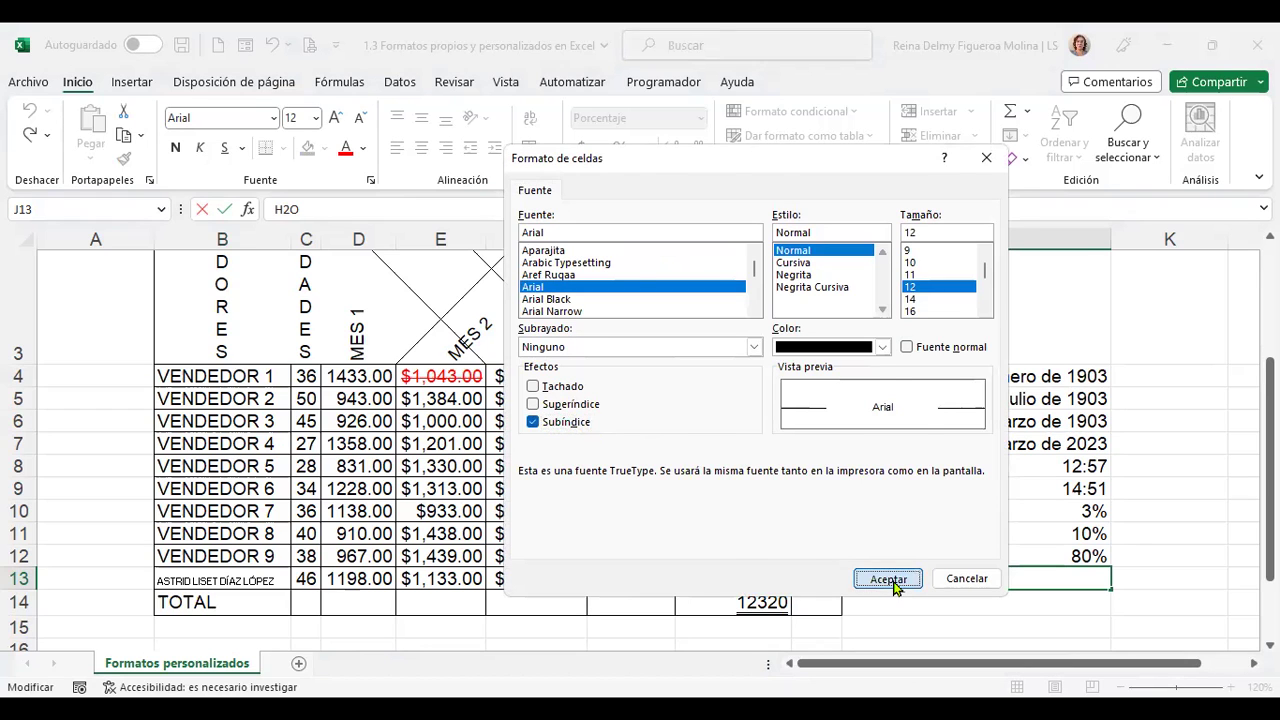
{"action": "key", "text": "Return"}
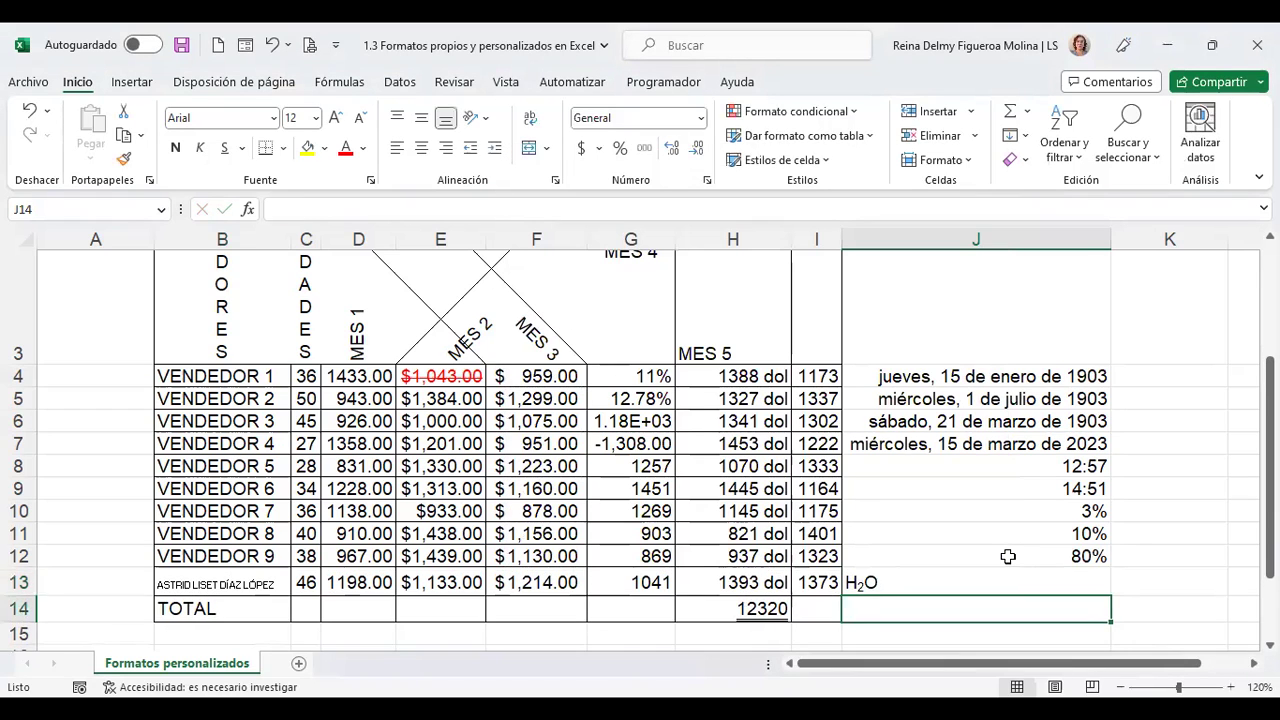
{"action": "left_click", "coordinate": [997, 571]}
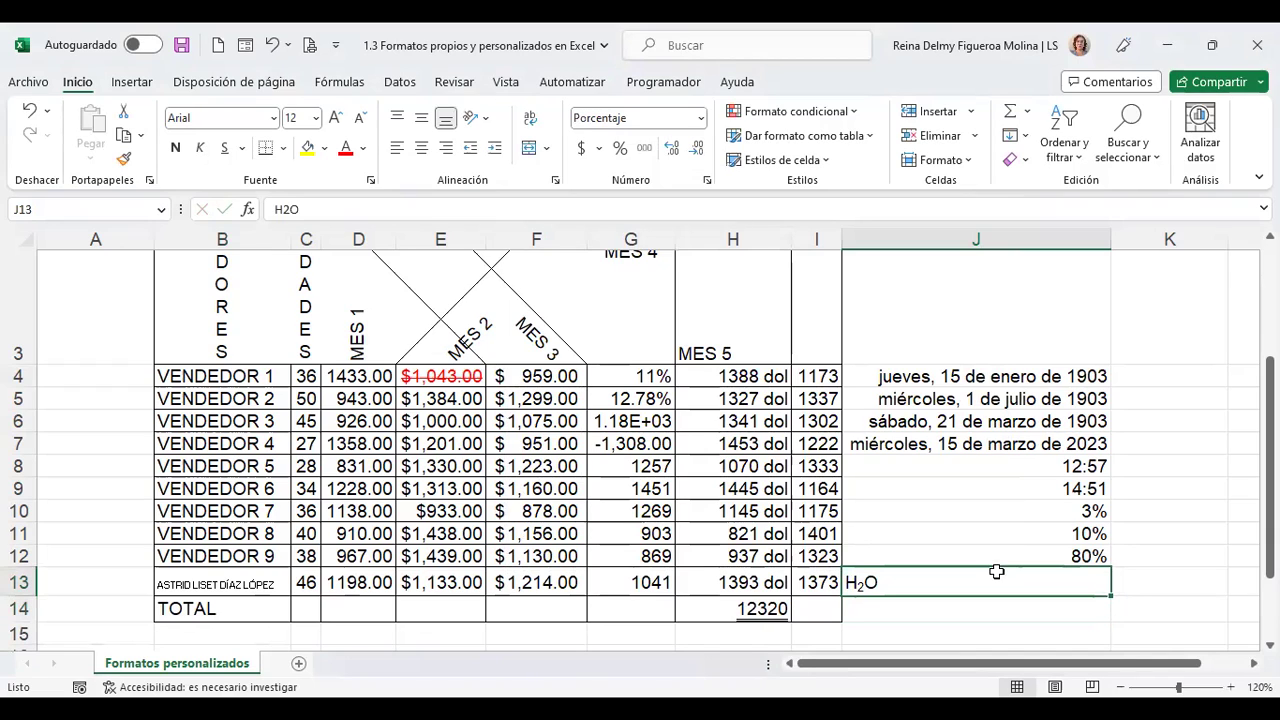
- Switch J14 from a 102% entry to General format and enter plain 102
{"action": "left_click", "coordinate": [1030, 607]}
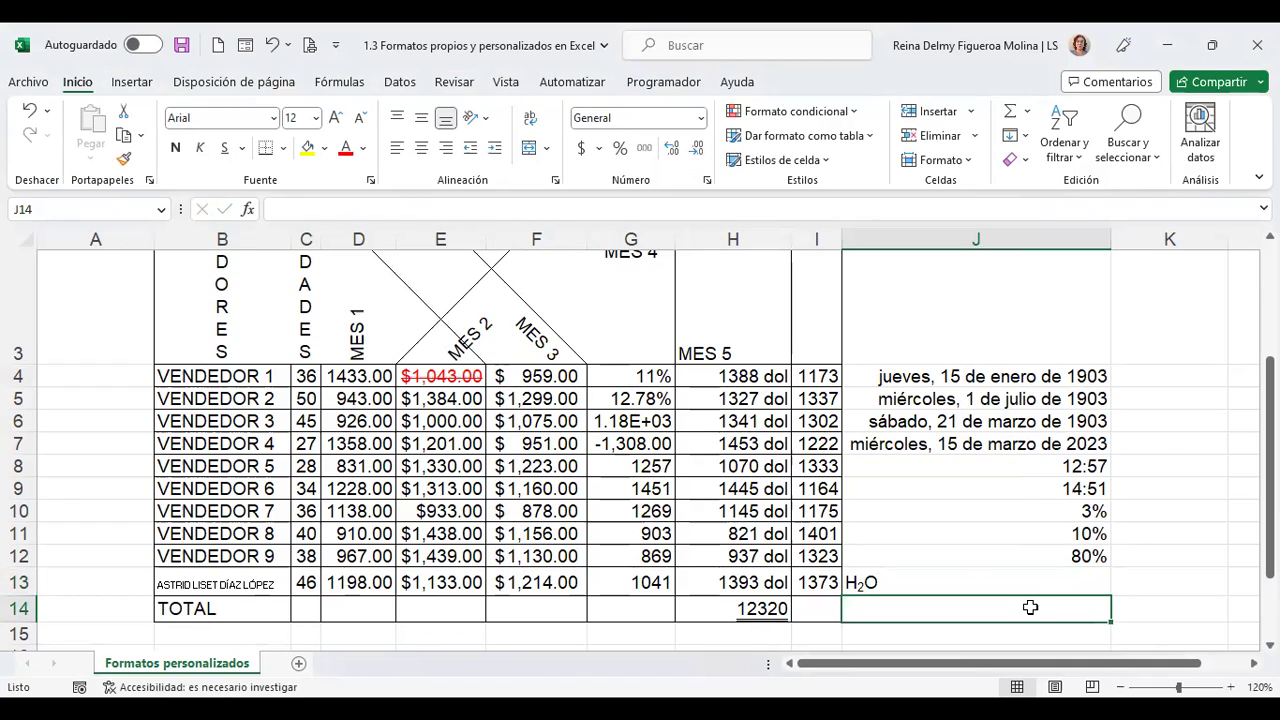
{"action": "type", "text": "102"}
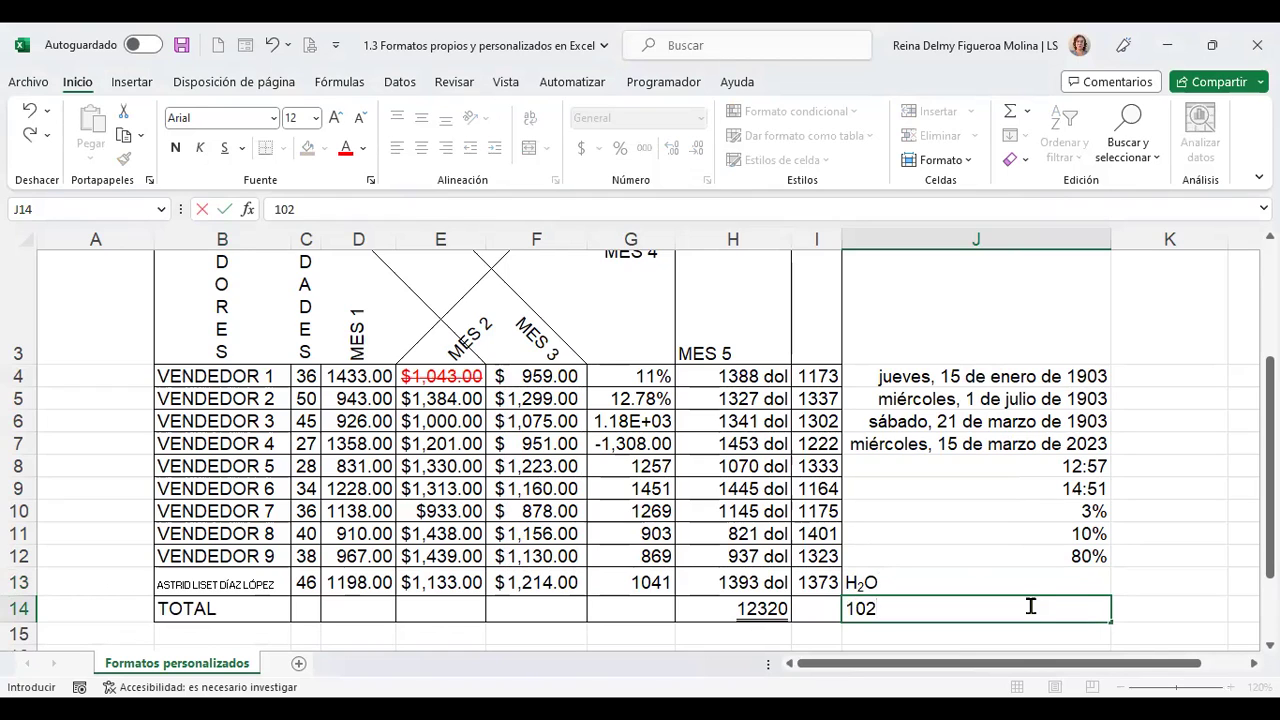
{"action": "type", "text": "%"}
{"action": "left_click", "coordinate": [1030, 607]}
{"action": "left_click", "coordinate": [1030, 607]}
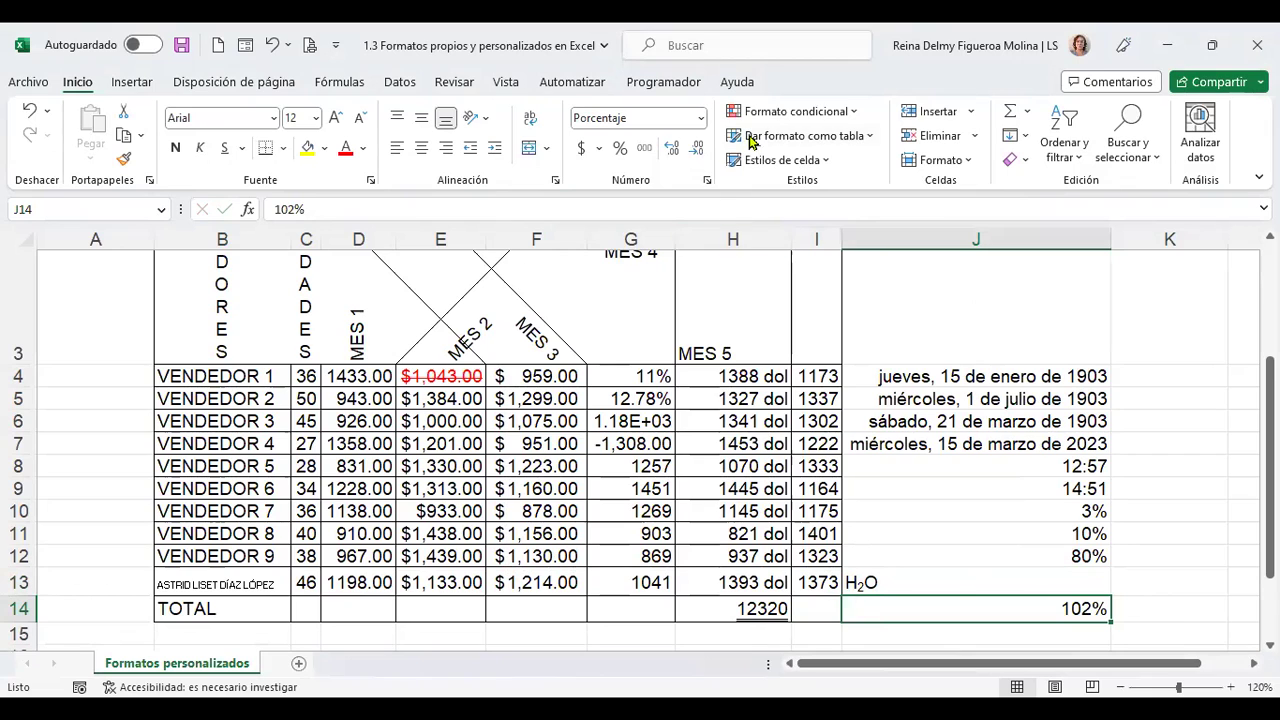
{"action": "left_click", "coordinate": [700, 118]}
{"action": "left_click", "coordinate": [678, 155]}
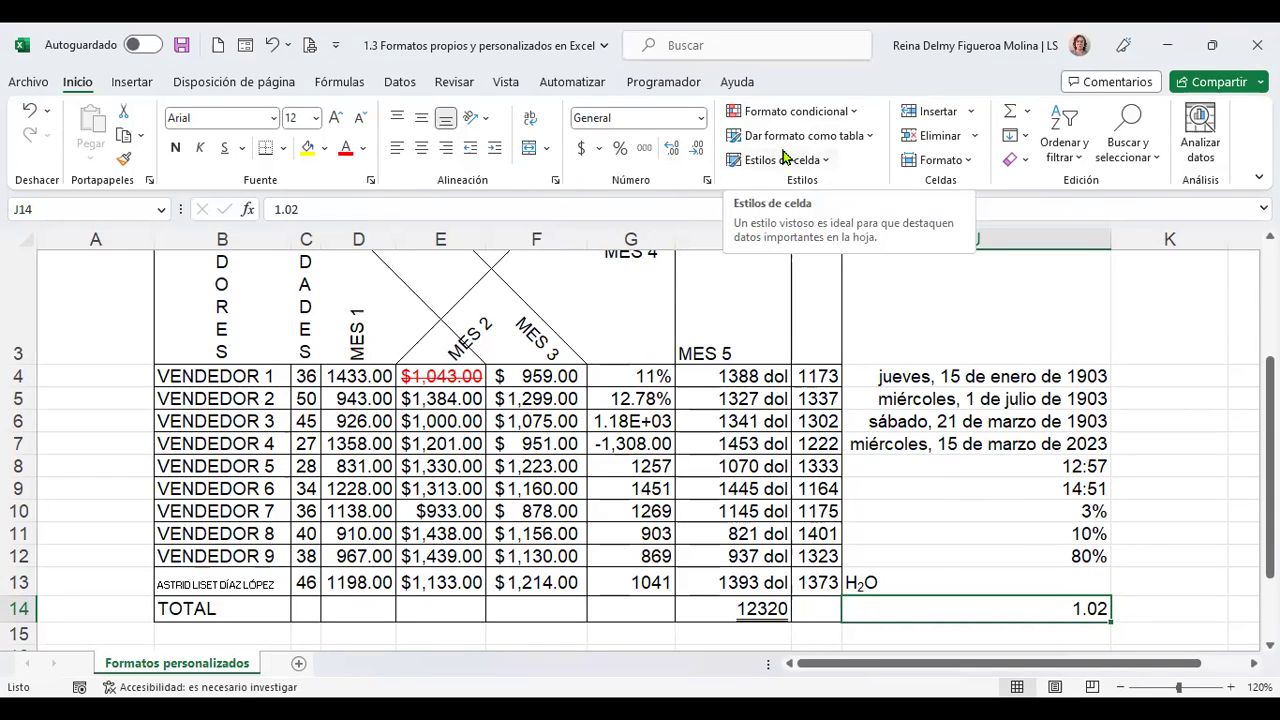
{"action": "type", "text": "102"}
{"action": "key", "text": "ctrl+Return"}
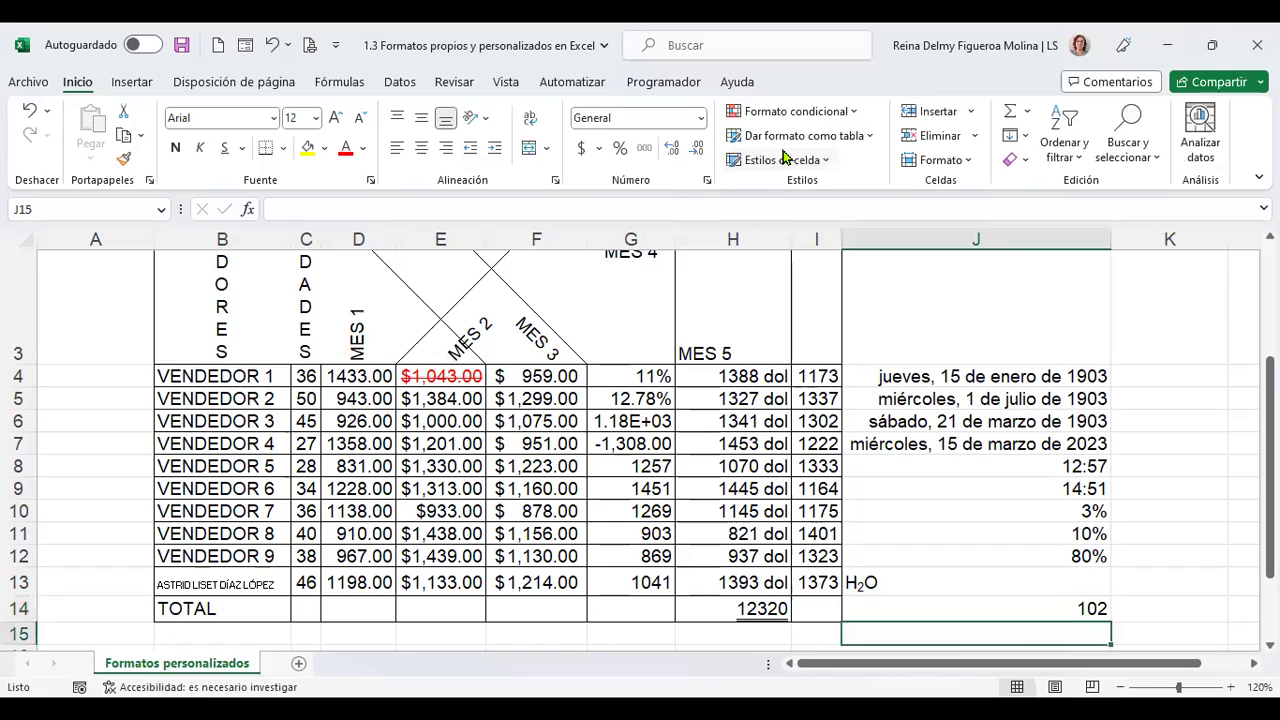
- Format the final 2 of 102 in J14 as Superíndice
{"action": "key", "text": "F2"}
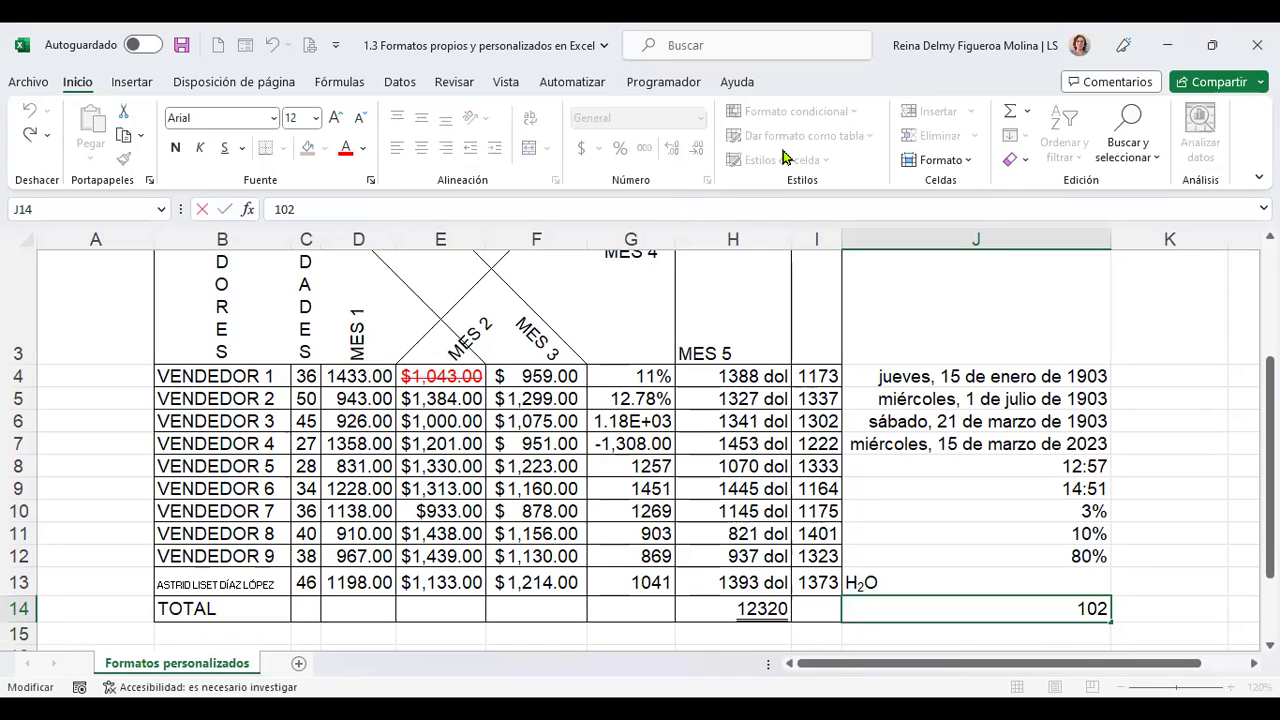
{"action": "key", "text": "shift+Left"}
{"action": "key", "text": "ctrl+1"}
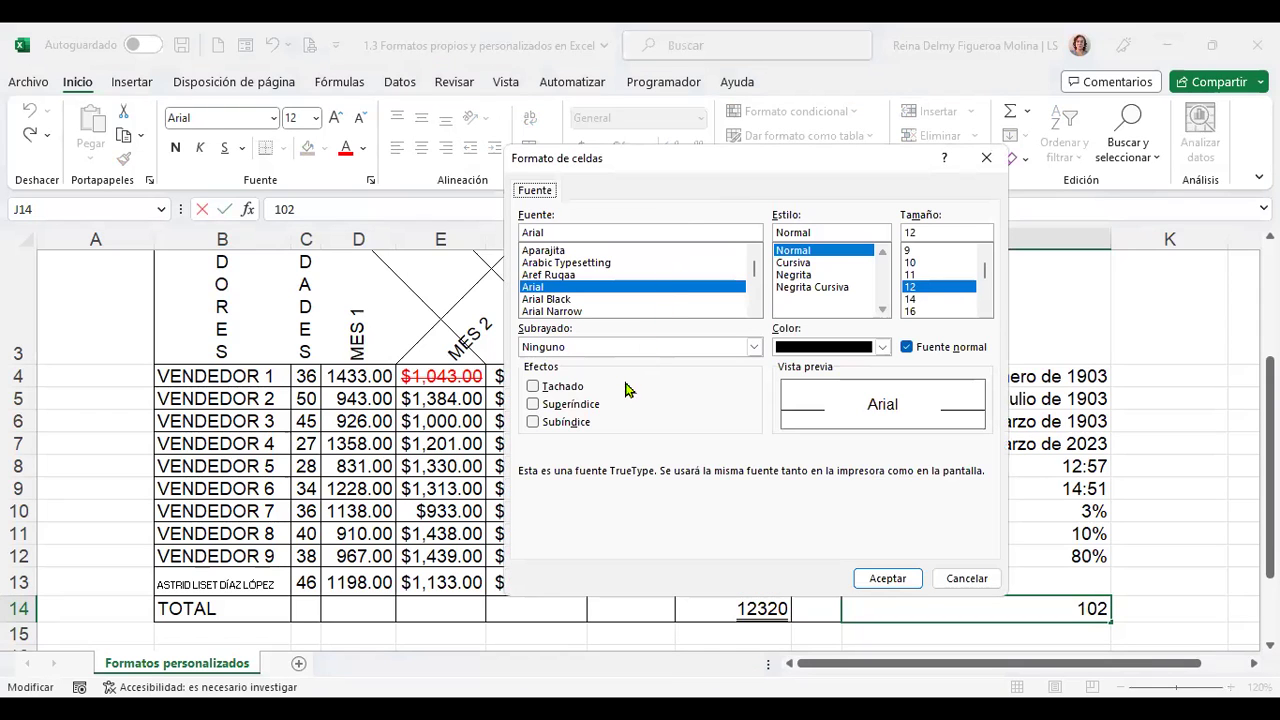
{"action": "left_click", "coordinate": [585, 405]}
{"action": "left_click", "coordinate": [882, 577]}
{"action": "key", "text": "Return"}
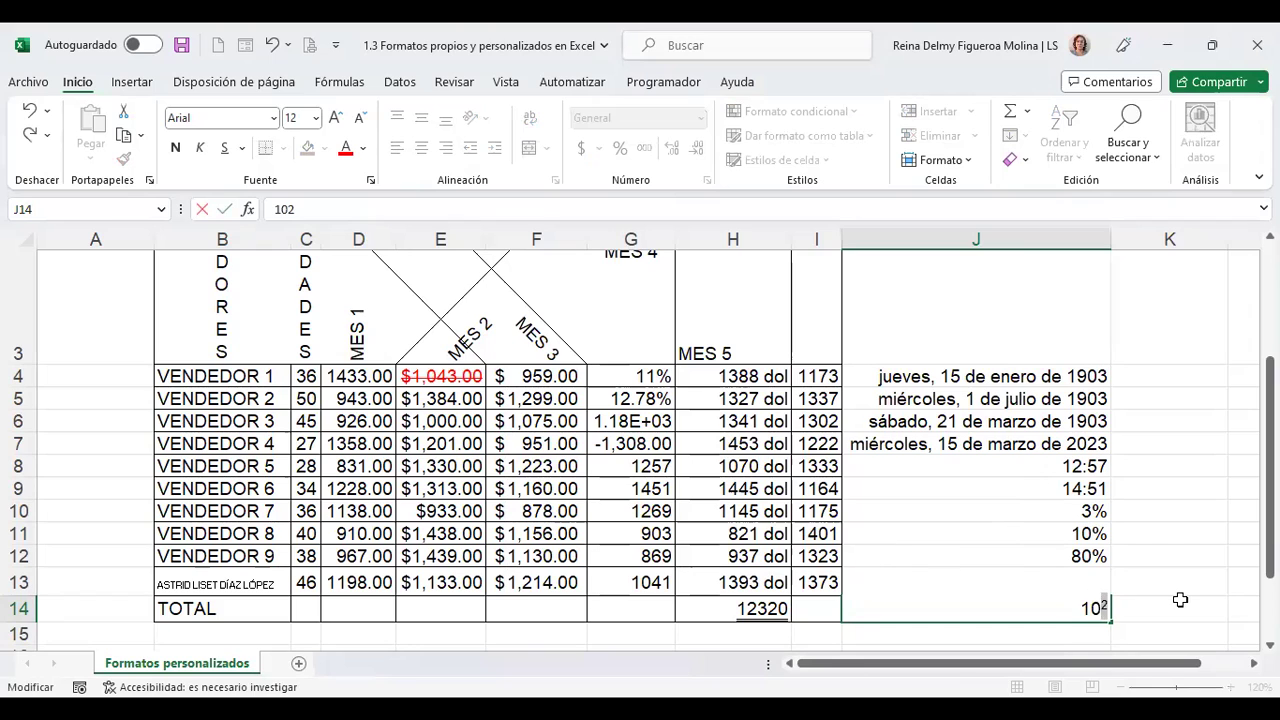
{"action": "left_click", "coordinate": [1180, 603]}
- Reapply Superíndice to the last 2 of 102 after it reverted
{"action": "left_click", "coordinate": [1087, 607]}
{"action": "double_click", "coordinate": [1068, 607]}
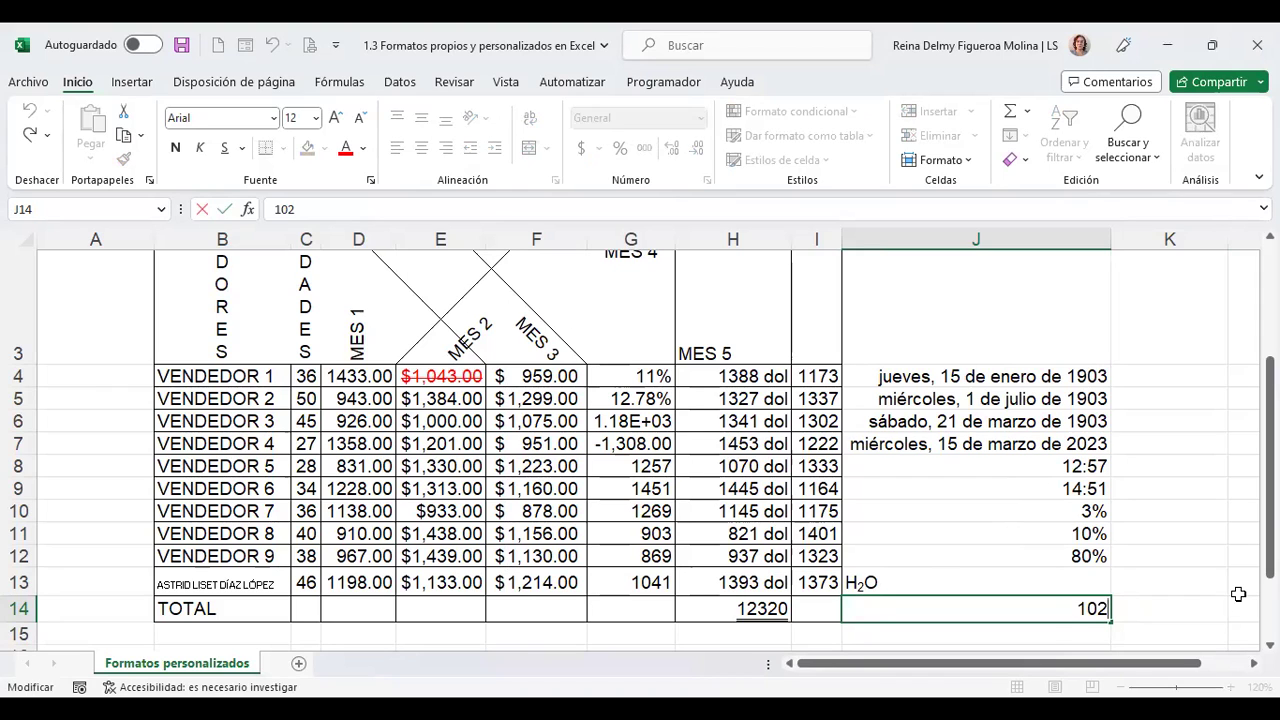
{"action": "key", "text": "shift+Left"}
{"action": "left_click", "coordinate": [577, 403]}
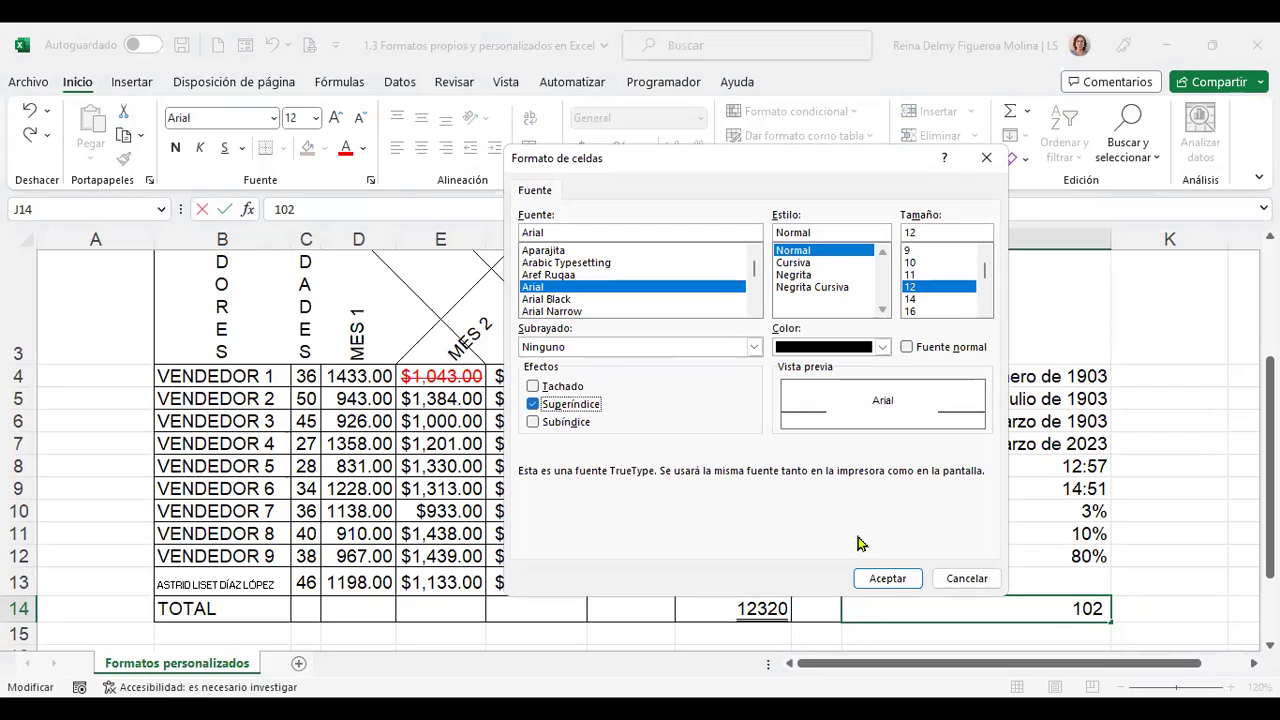
{"action": "left_click", "coordinate": [887, 578]}
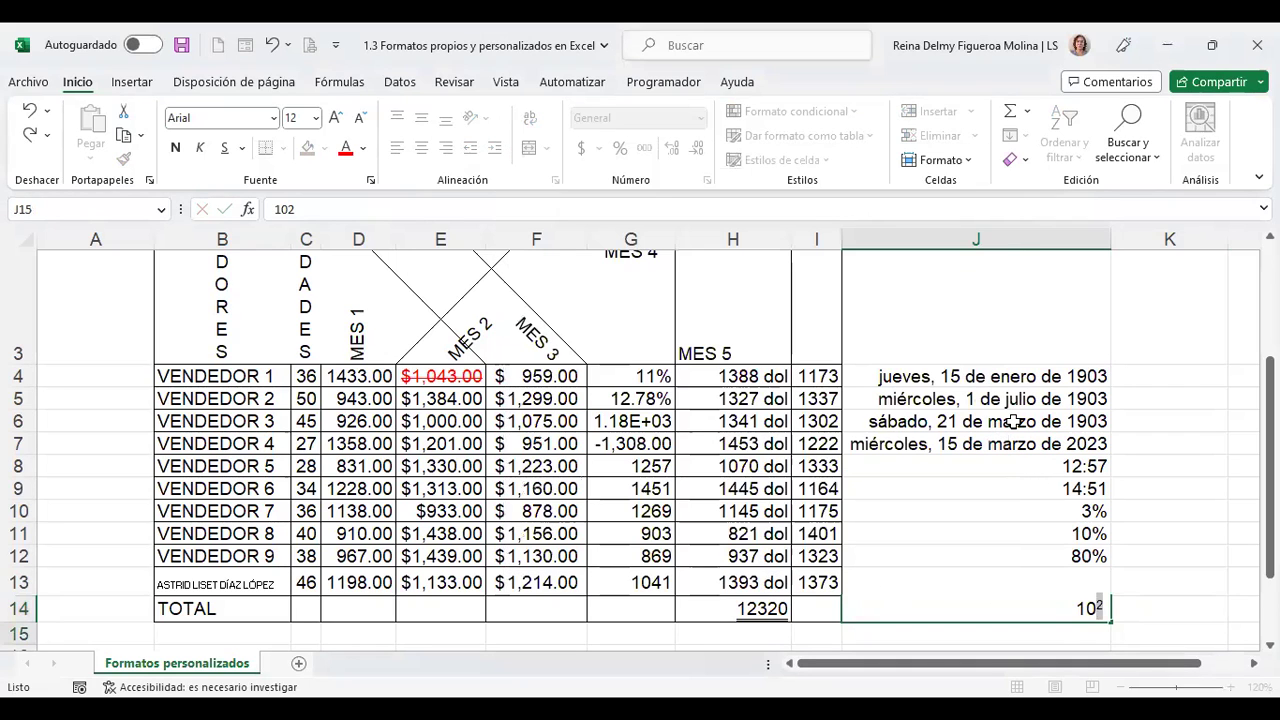
{"action": "key", "text": "Escape"}
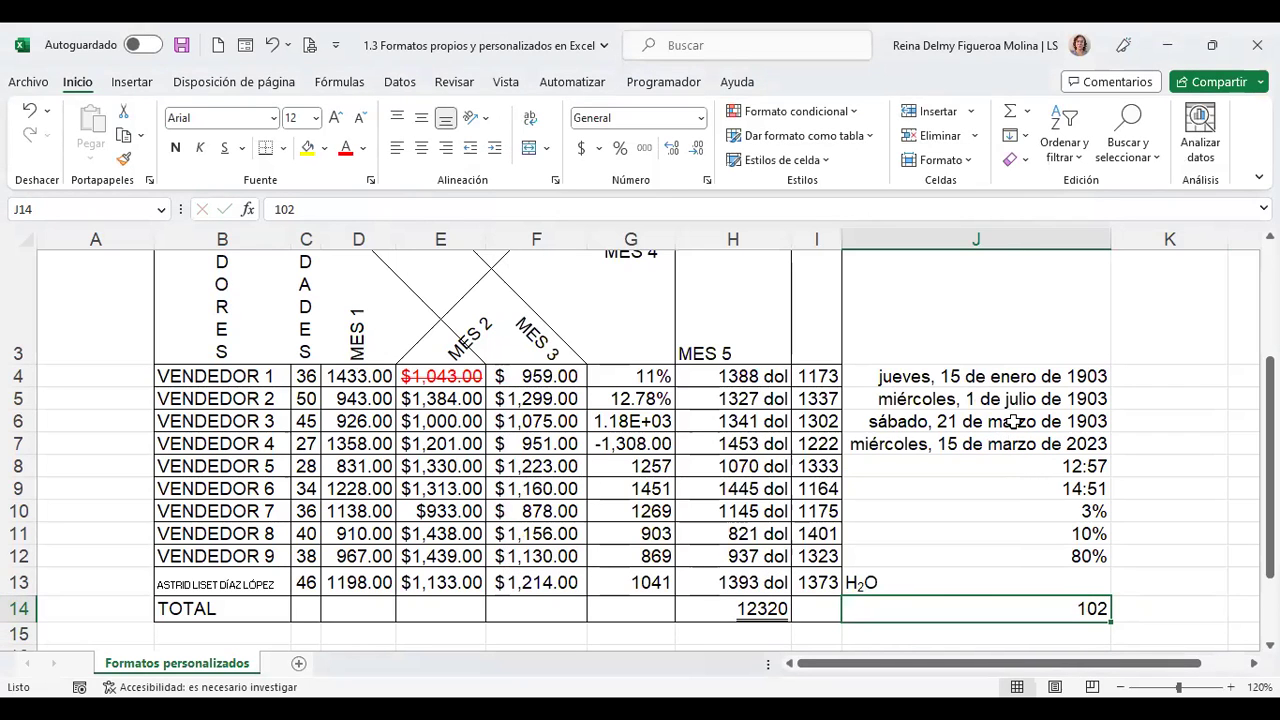
{"action": "left_click", "coordinate": [702, 120]}
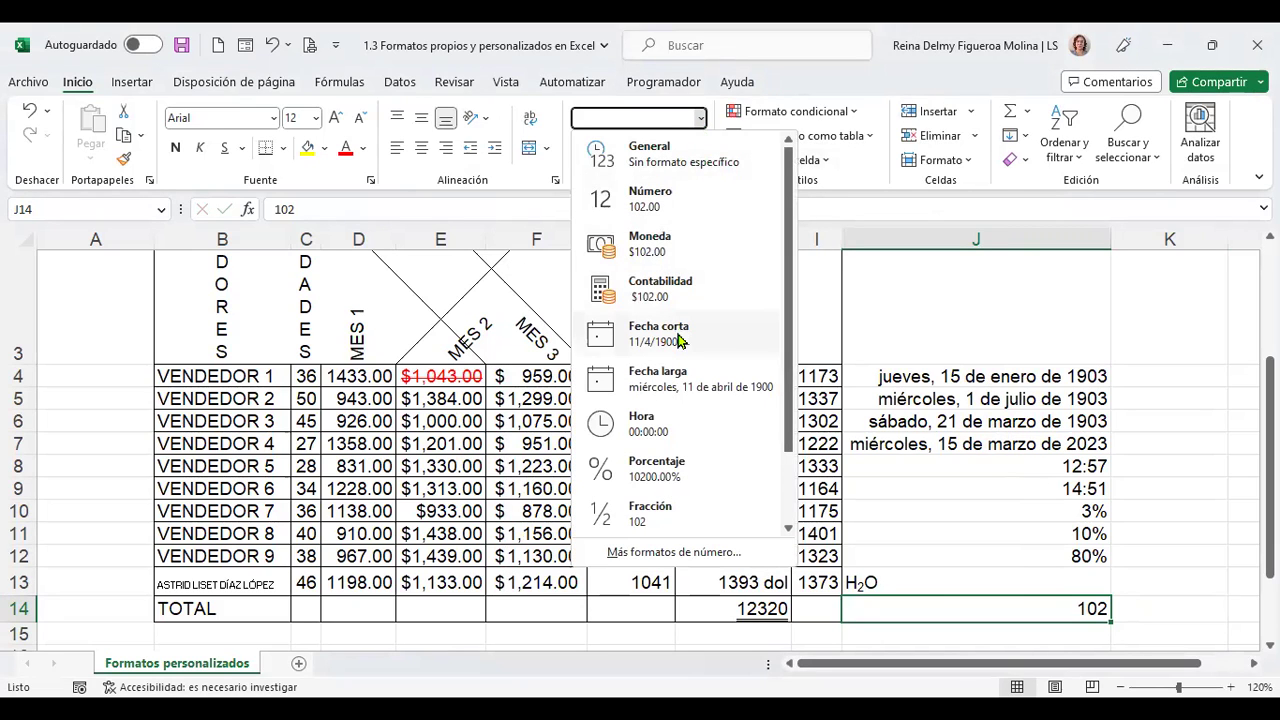
{"action": "scroll", "coordinate": [680, 437], "scroll_direction": "down", "scroll_amount": 2}
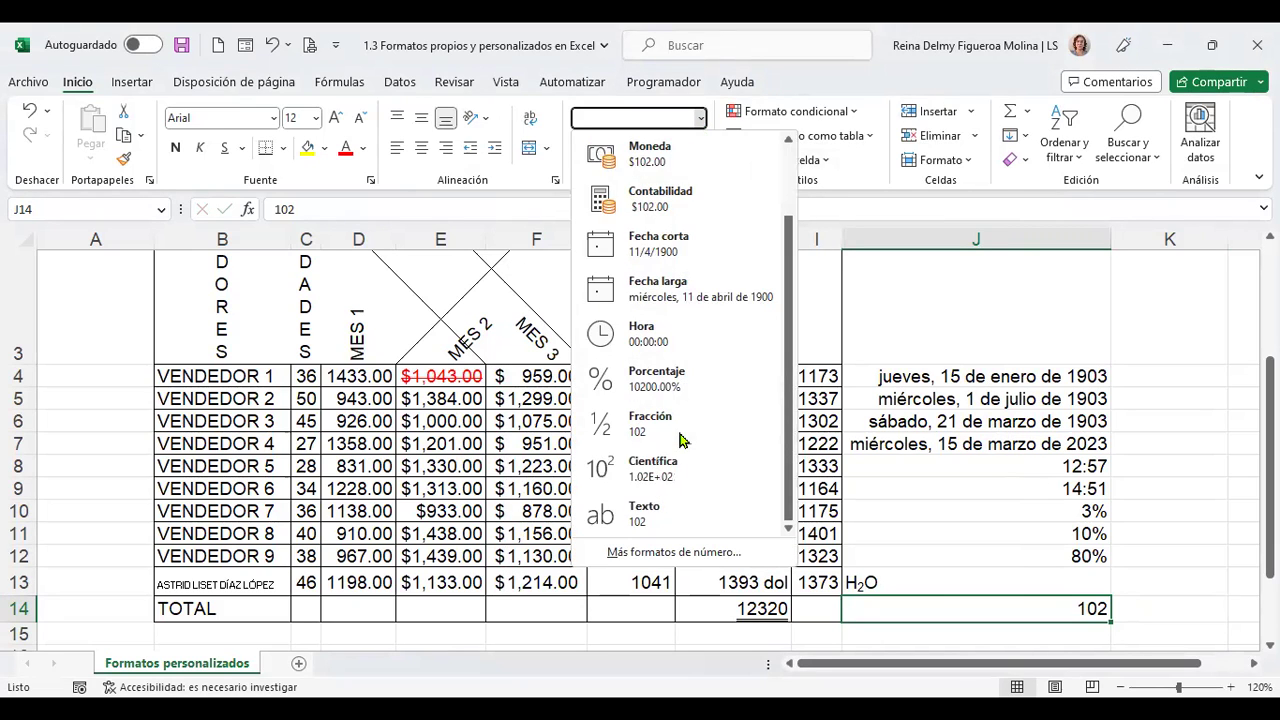
{"action": "left_click", "coordinate": [675, 507]}
{"action": "key", "text": "F2"}
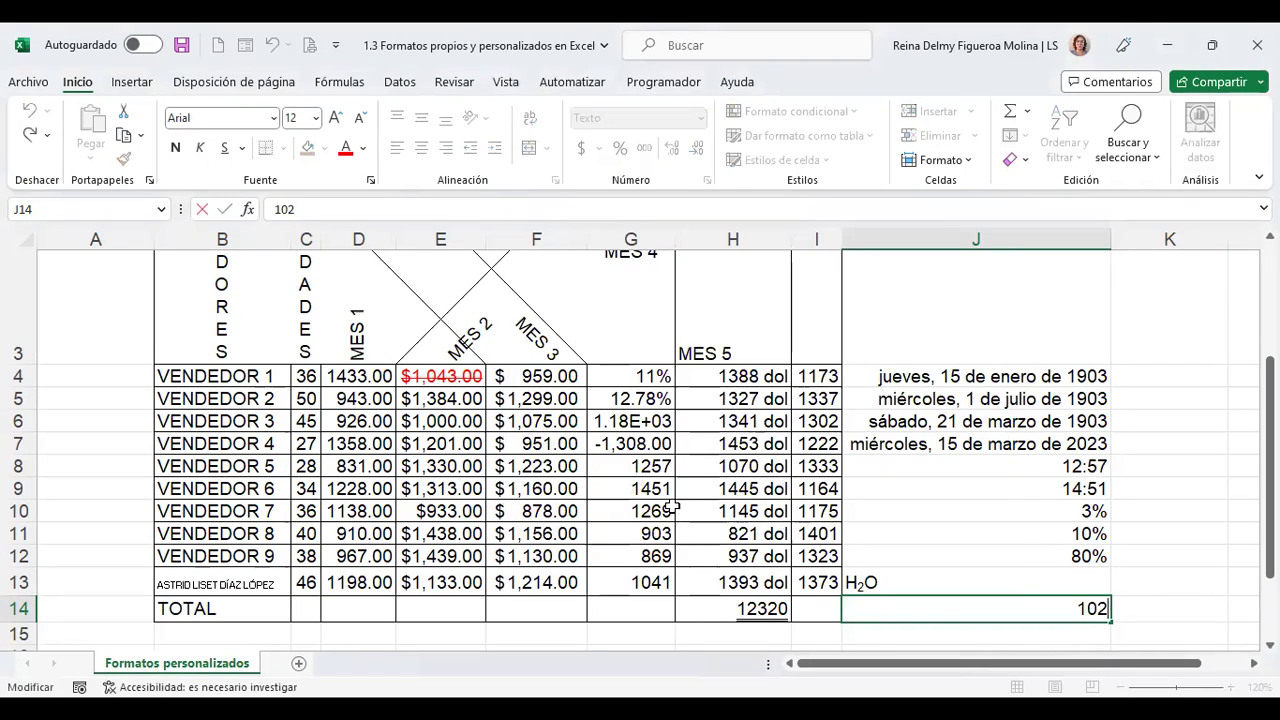
{"action": "key", "text": "shift+Left"}
{"action": "key", "text": "ctrl+1"}
{"action": "left_click", "coordinate": [533, 403]}
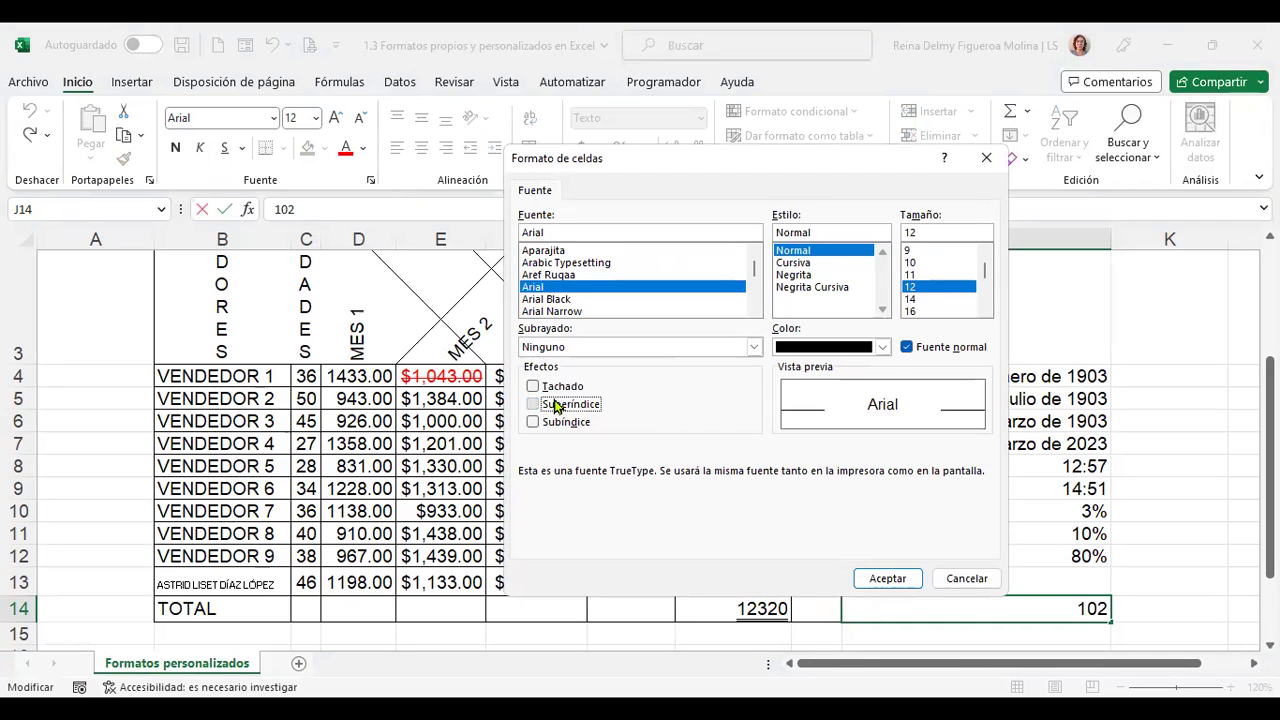
{"action": "left_click", "coordinate": [880, 584]}
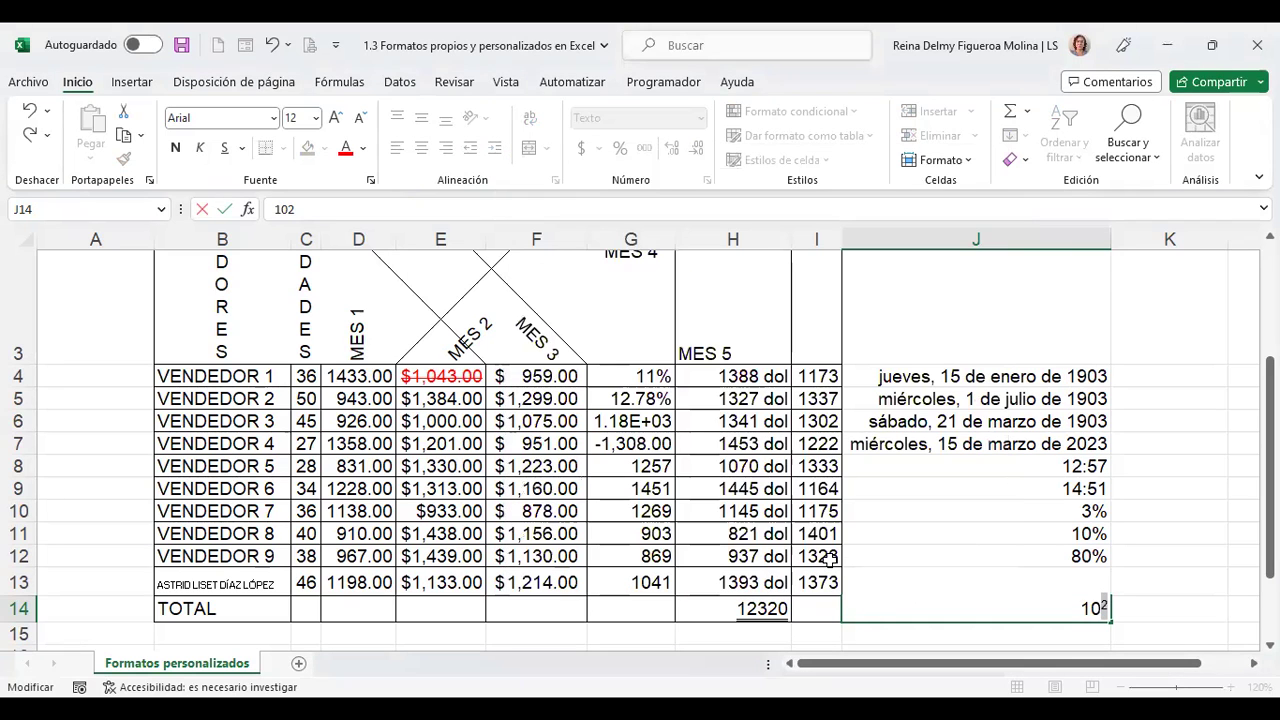
{"action": "left_click", "coordinate": [970, 541]}
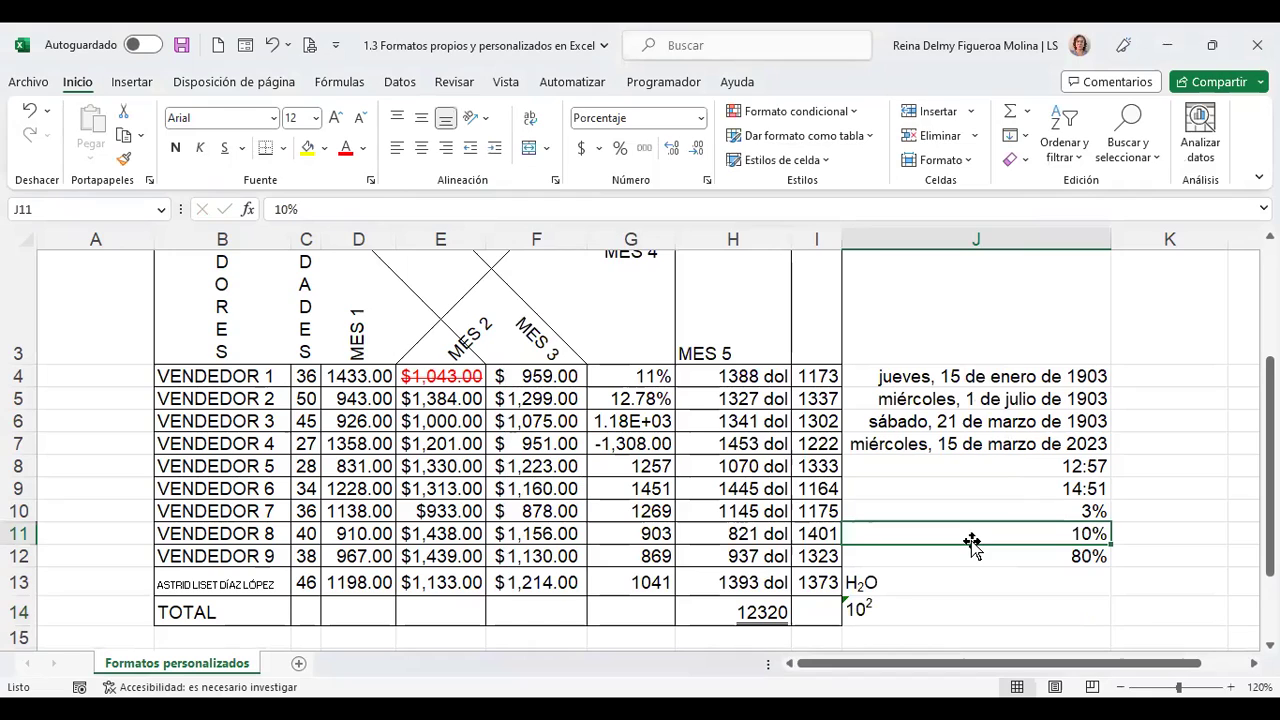
{"action": "left_click", "coordinate": [945, 612]}
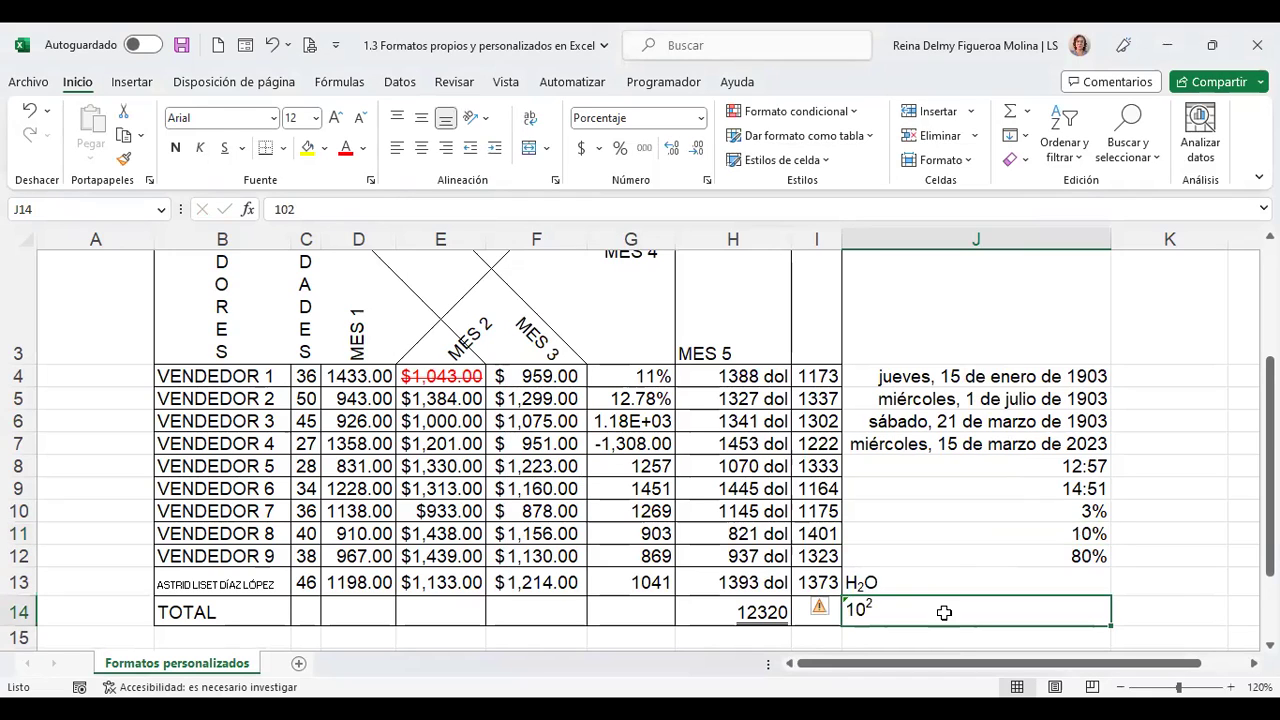
{"action": "left_click", "coordinate": [1178, 611]}
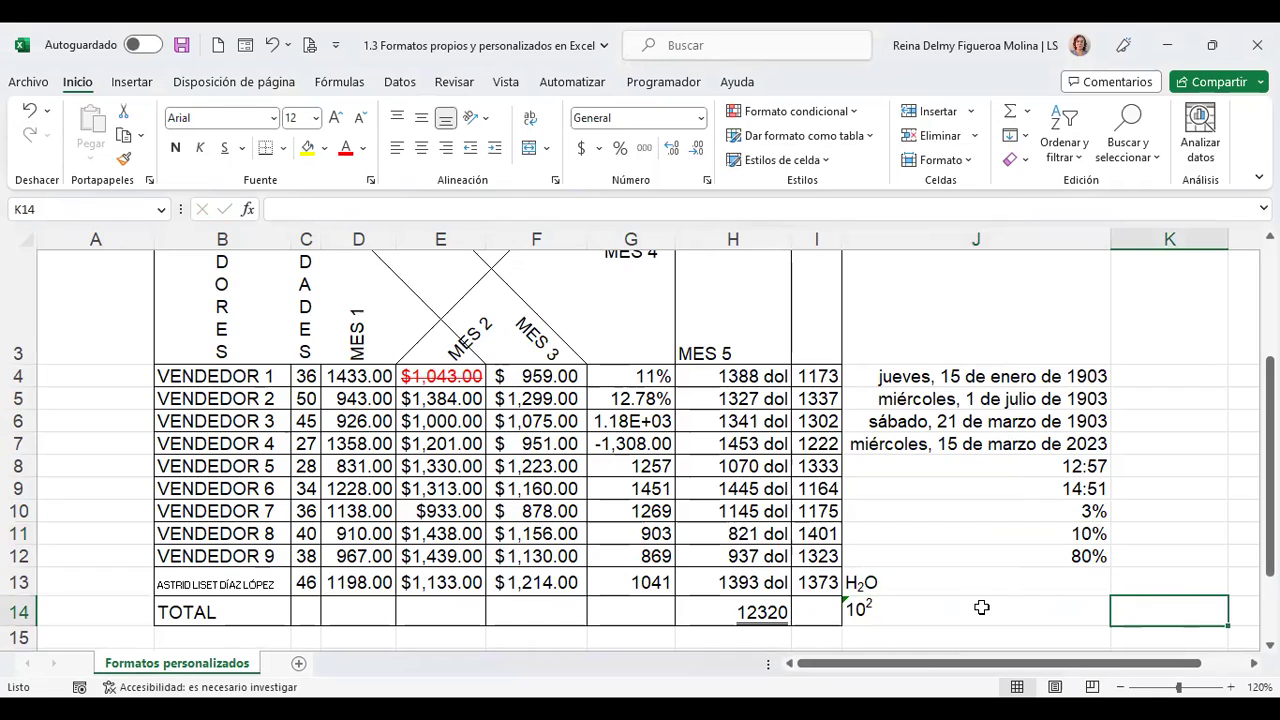
{"action": "left_click", "coordinate": [981, 607]}
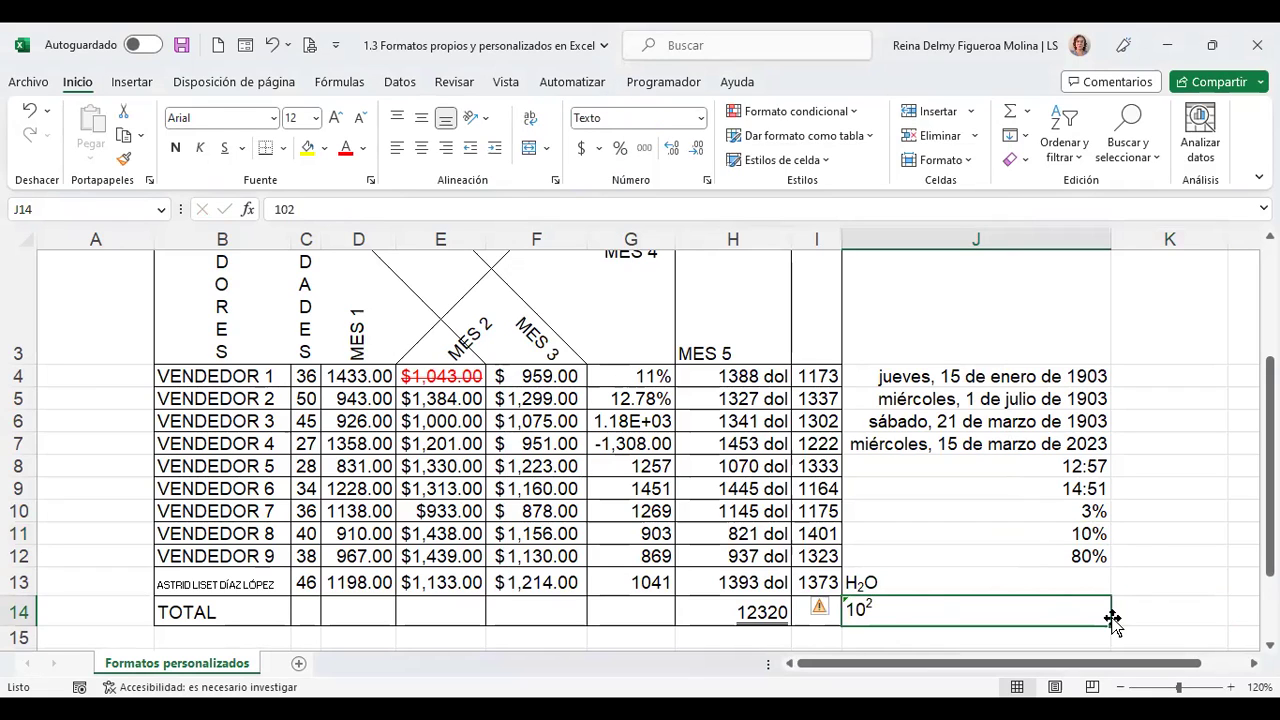
{"action": "left_click", "coordinate": [1148, 560]}
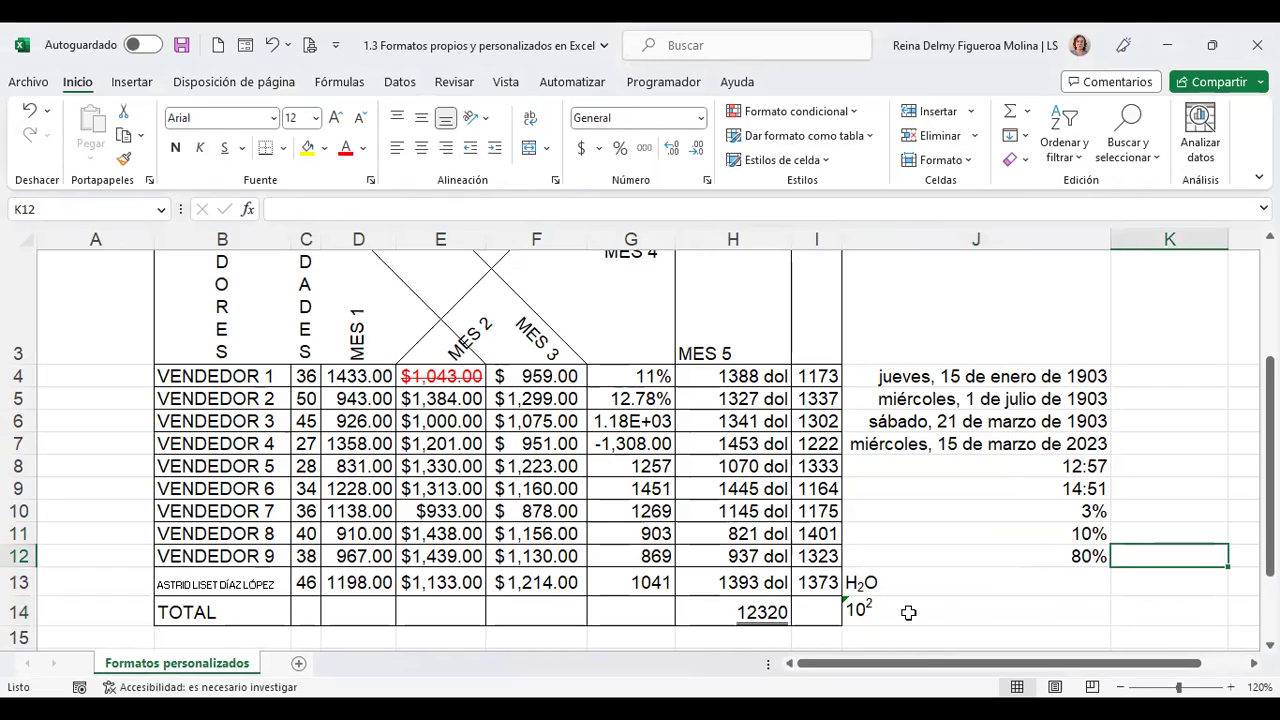
{"action": "left_click", "coordinate": [908, 613]}
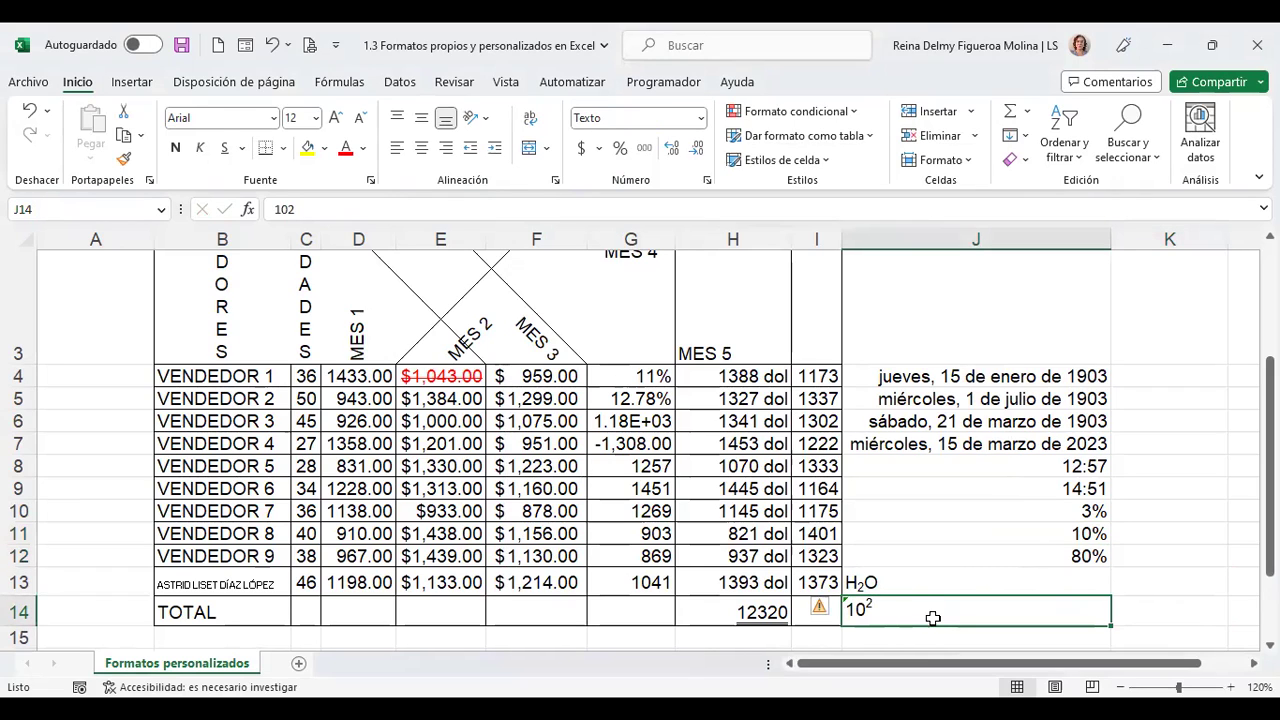
{"action": "left_click", "coordinate": [1180, 590]}
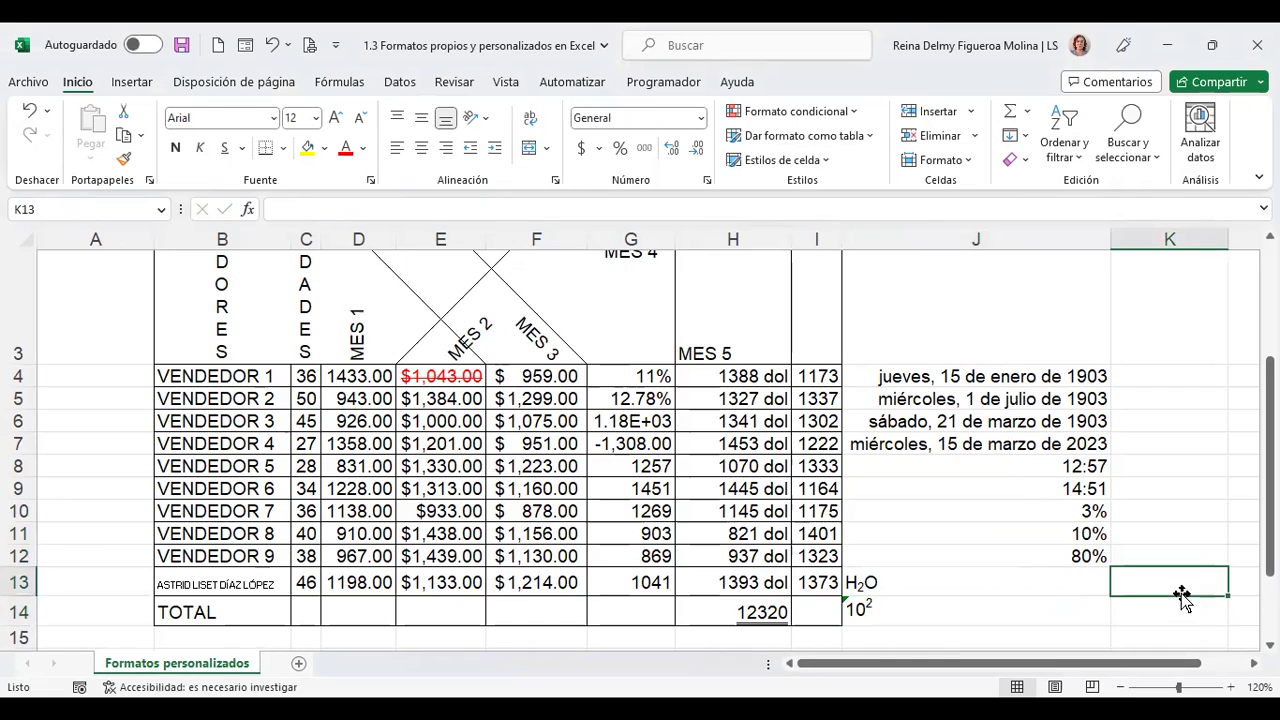
{"action": "left_click", "coordinate": [945, 609]}
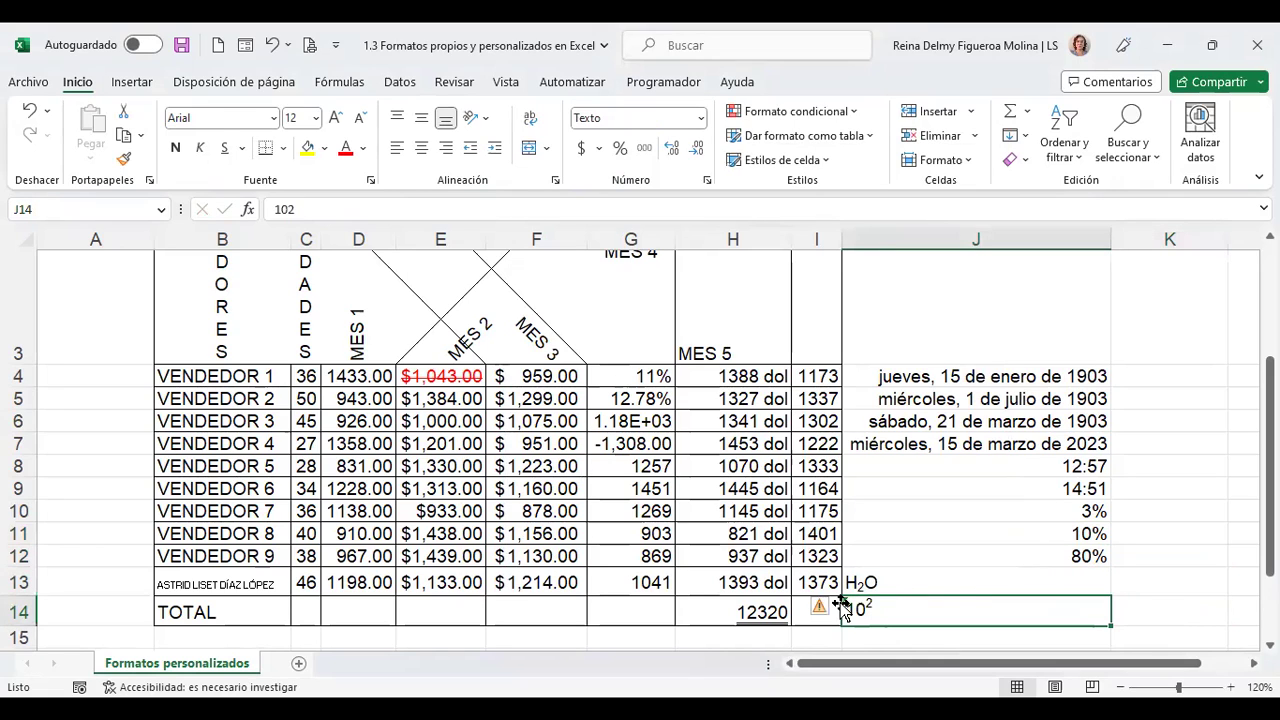
{"action": "mouse_move", "coordinate": [835, 615]}
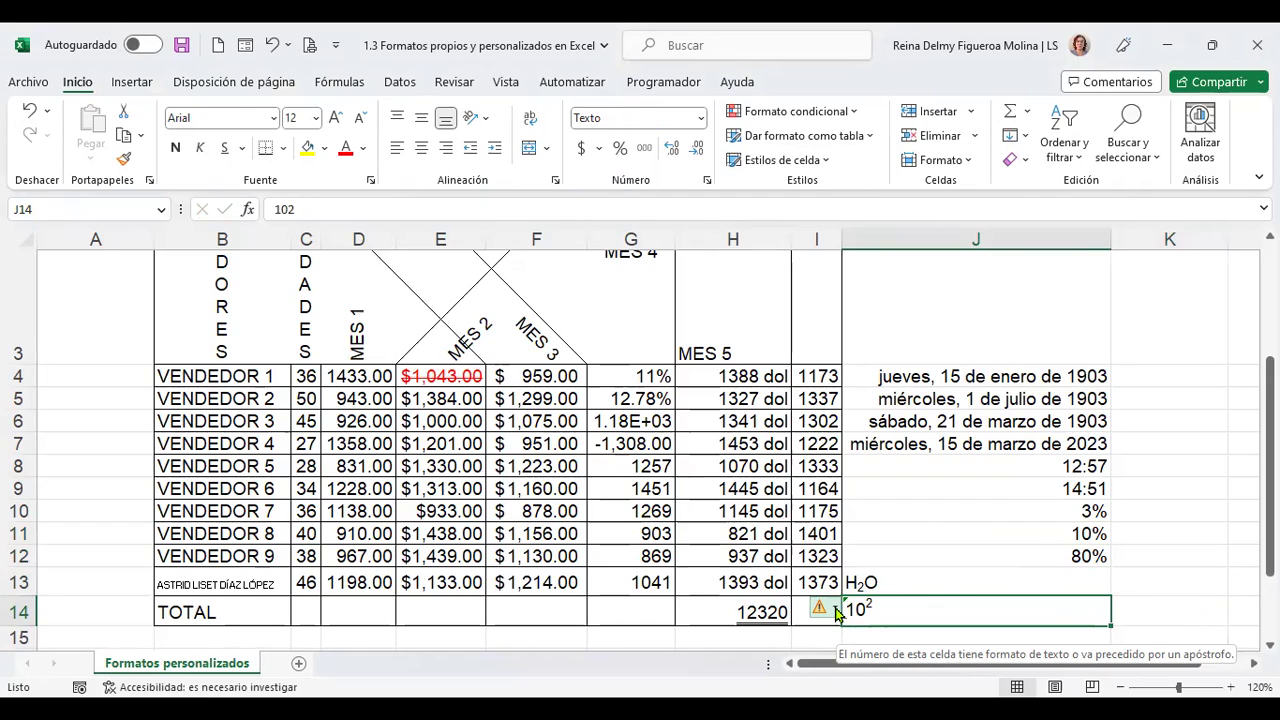
- Choose Omitir error on J14's number-as-text warning, then try alignments, ending on Centrar
{"action": "left_click", "coordinate": [837, 612]}
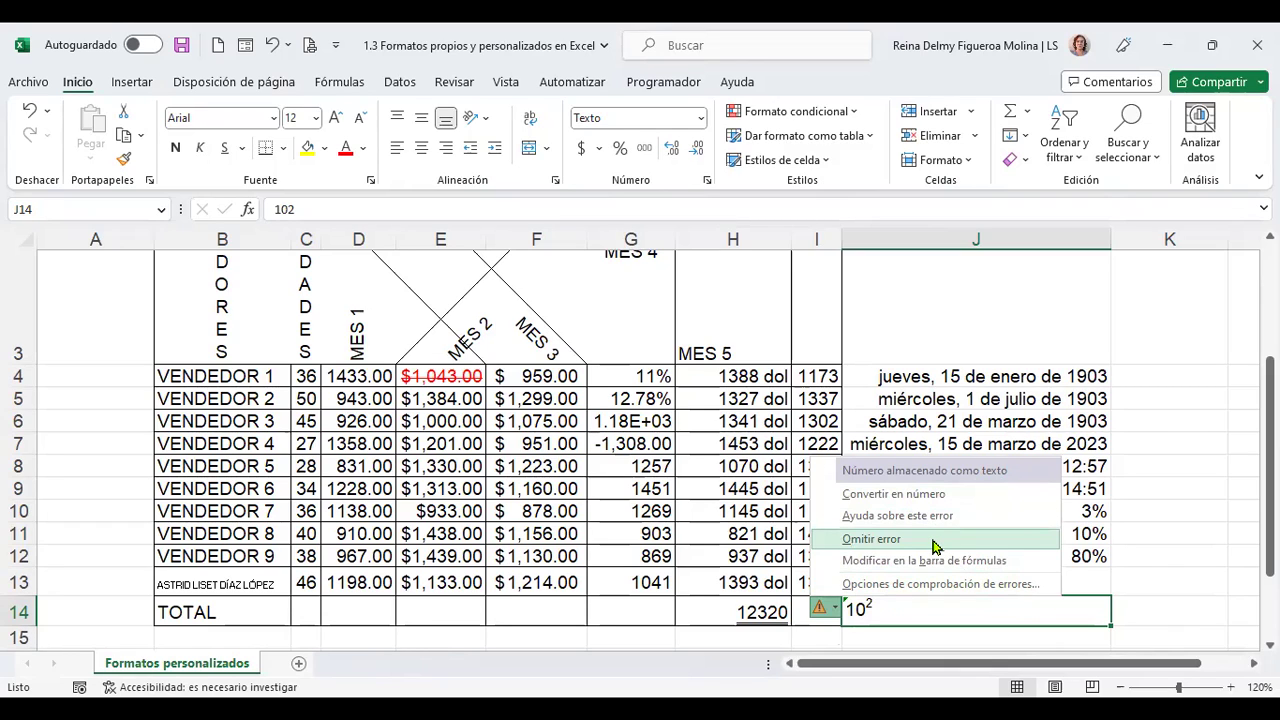
{"action": "left_click", "coordinate": [933, 542]}
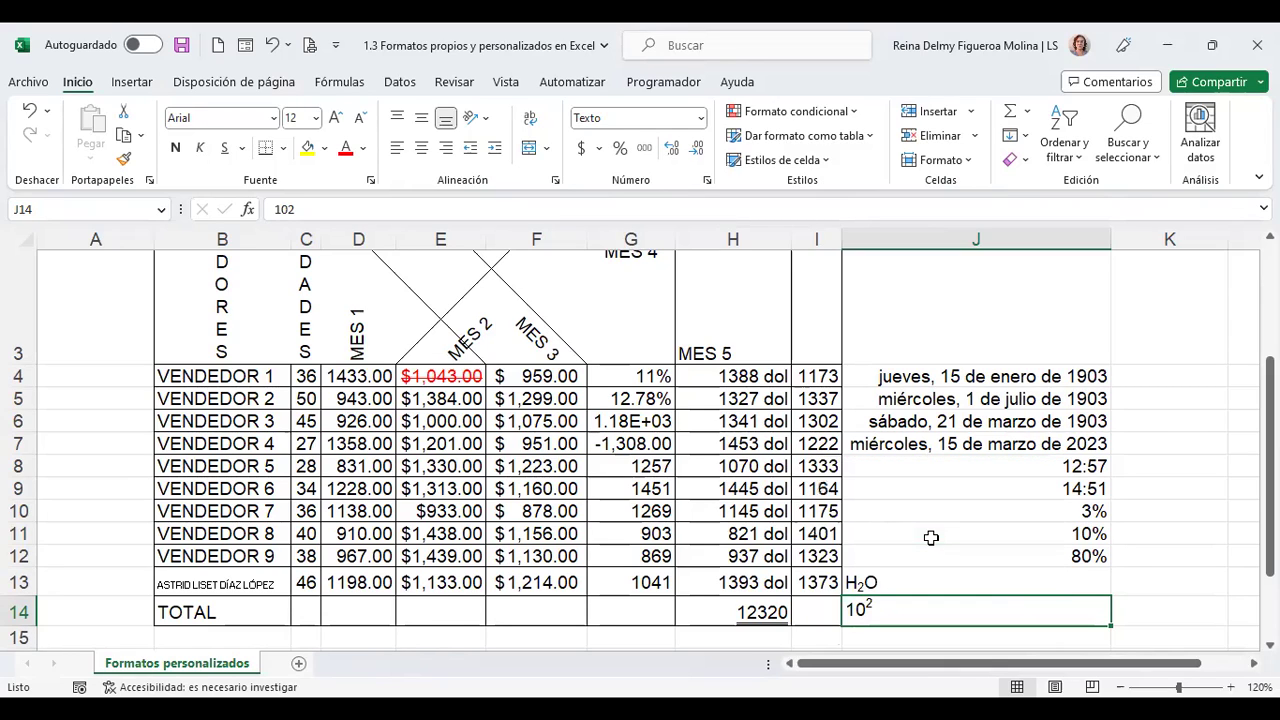
{"action": "left_click", "coordinate": [421, 148]}
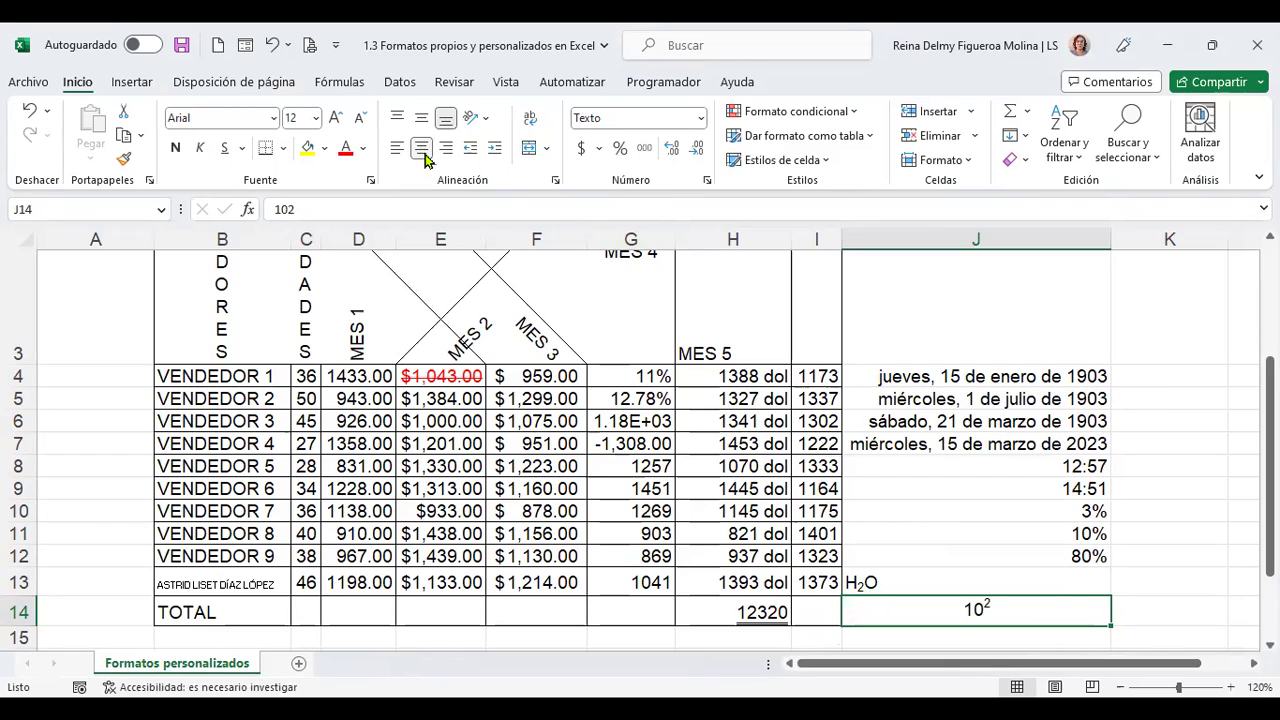
{"action": "left_click", "coordinate": [446, 148]}
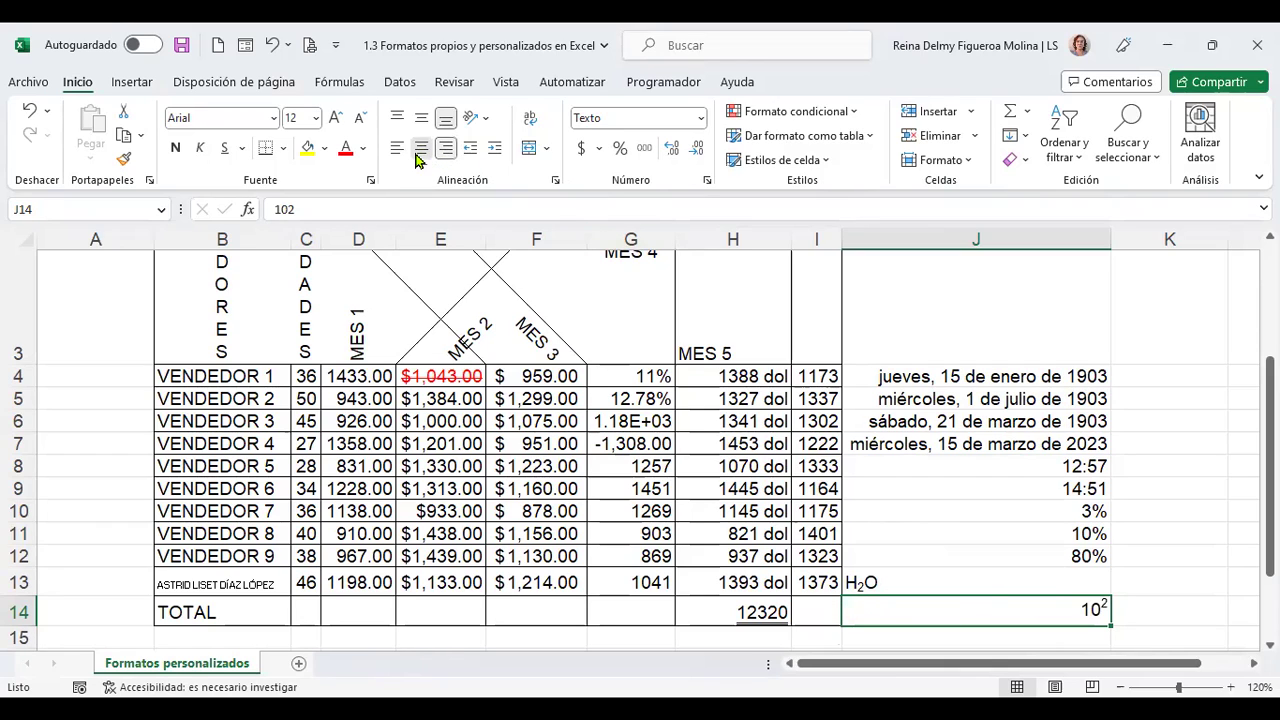
{"action": "left_click", "coordinate": [396, 148]}
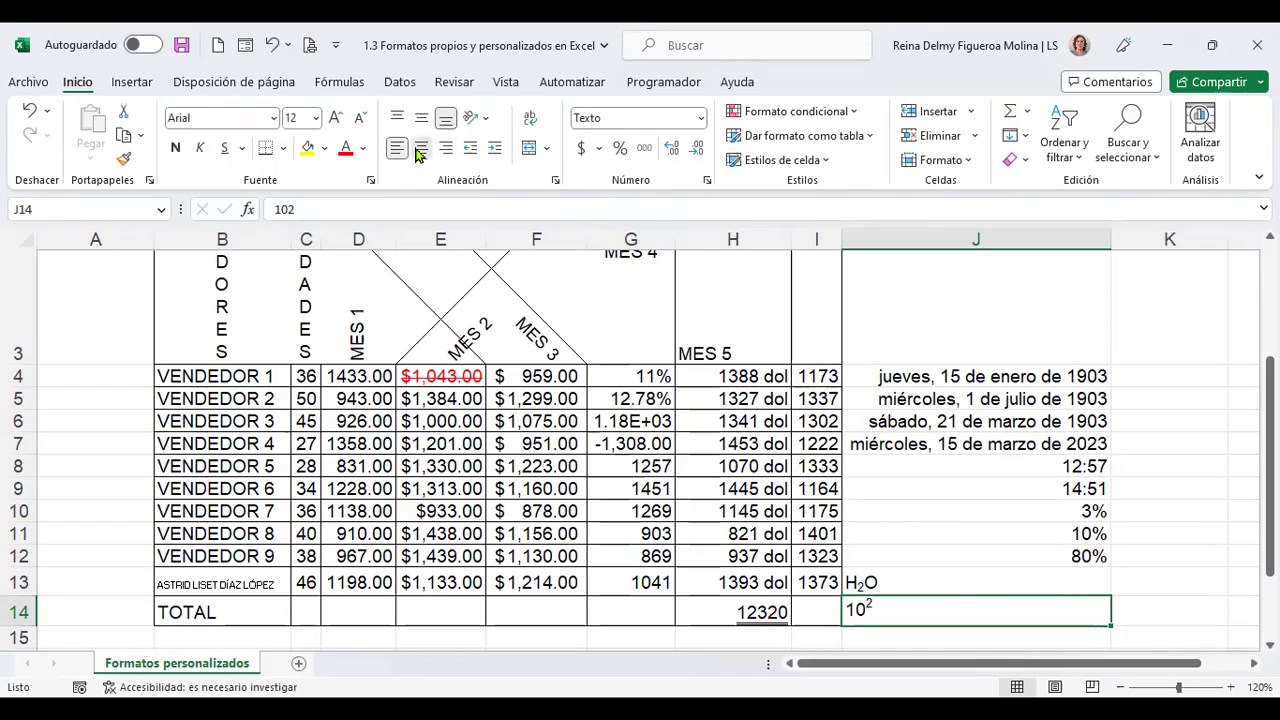
{"action": "left_click", "coordinate": [421, 149]}
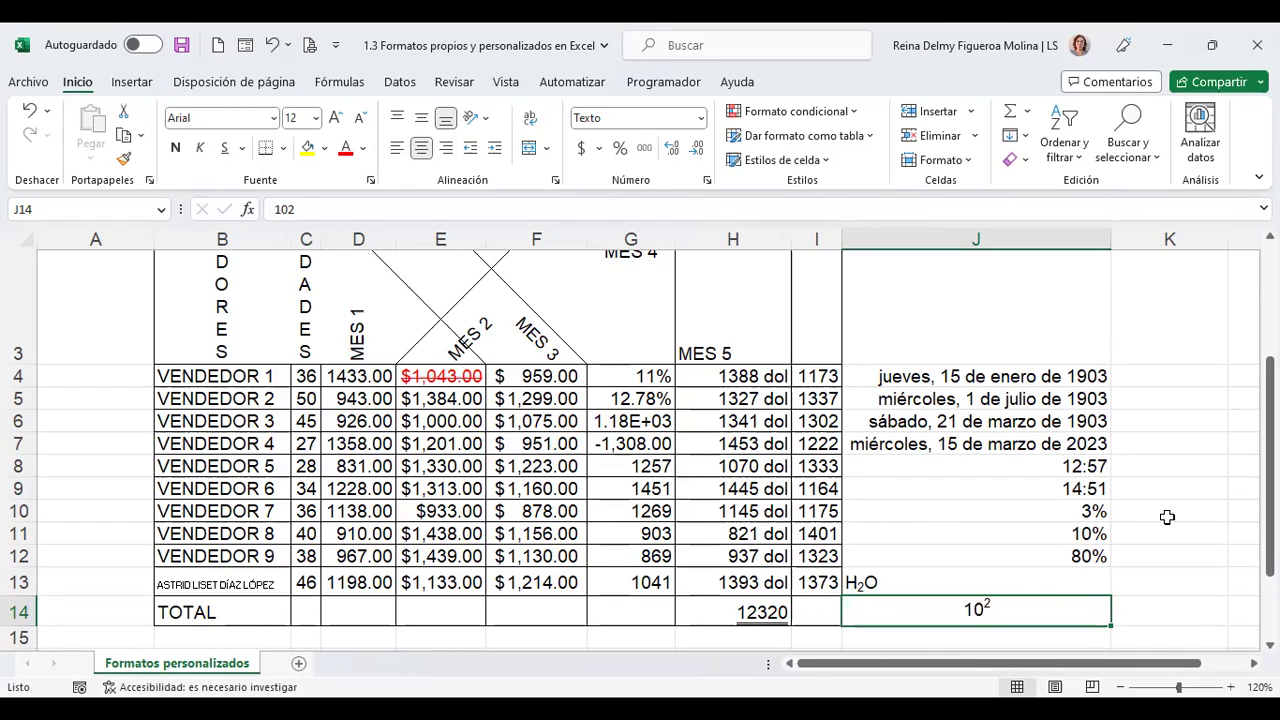
{"action": "key", "text": "ctrl+1"}
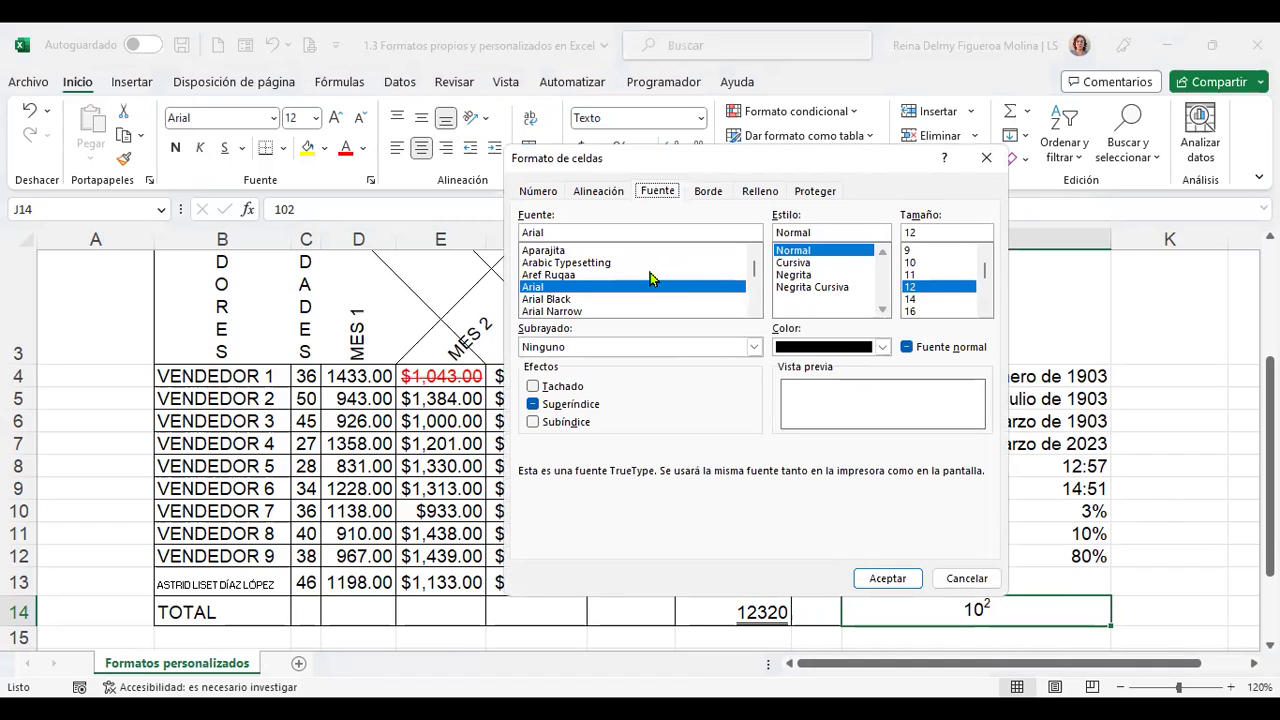
{"action": "left_click", "coordinate": [881, 347]}
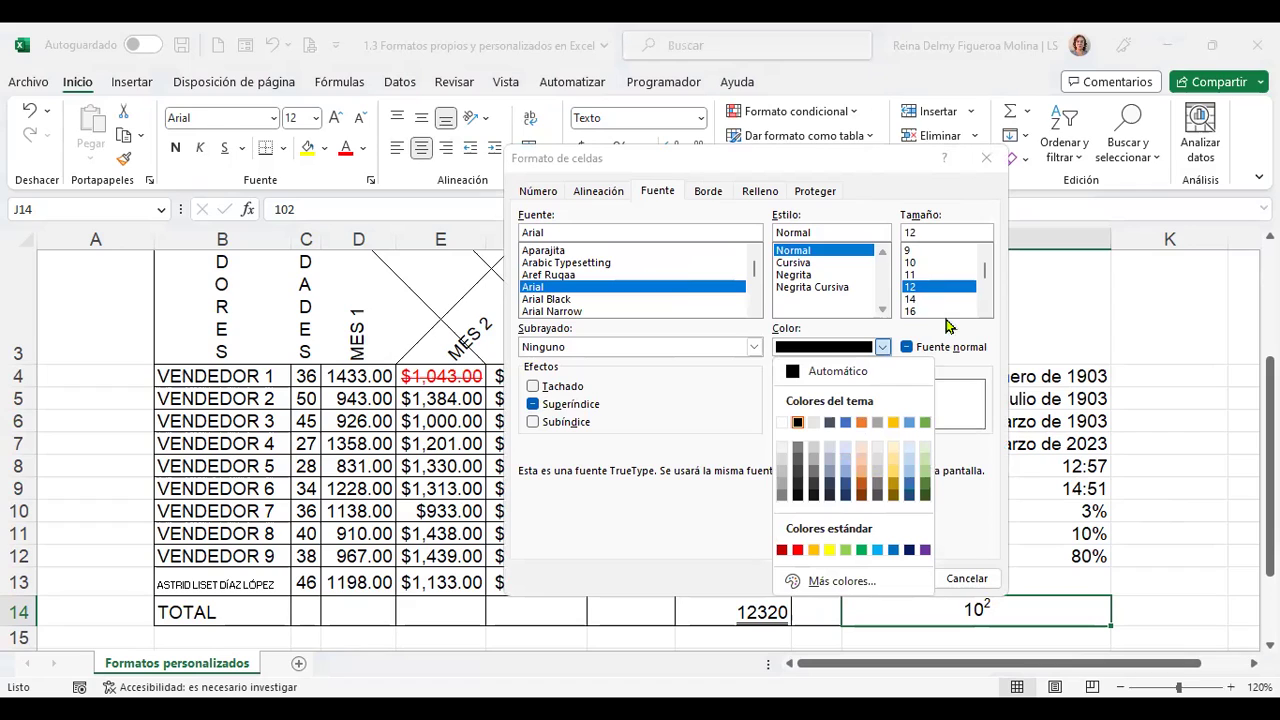
{"action": "left_click", "coordinate": [888, 174]}
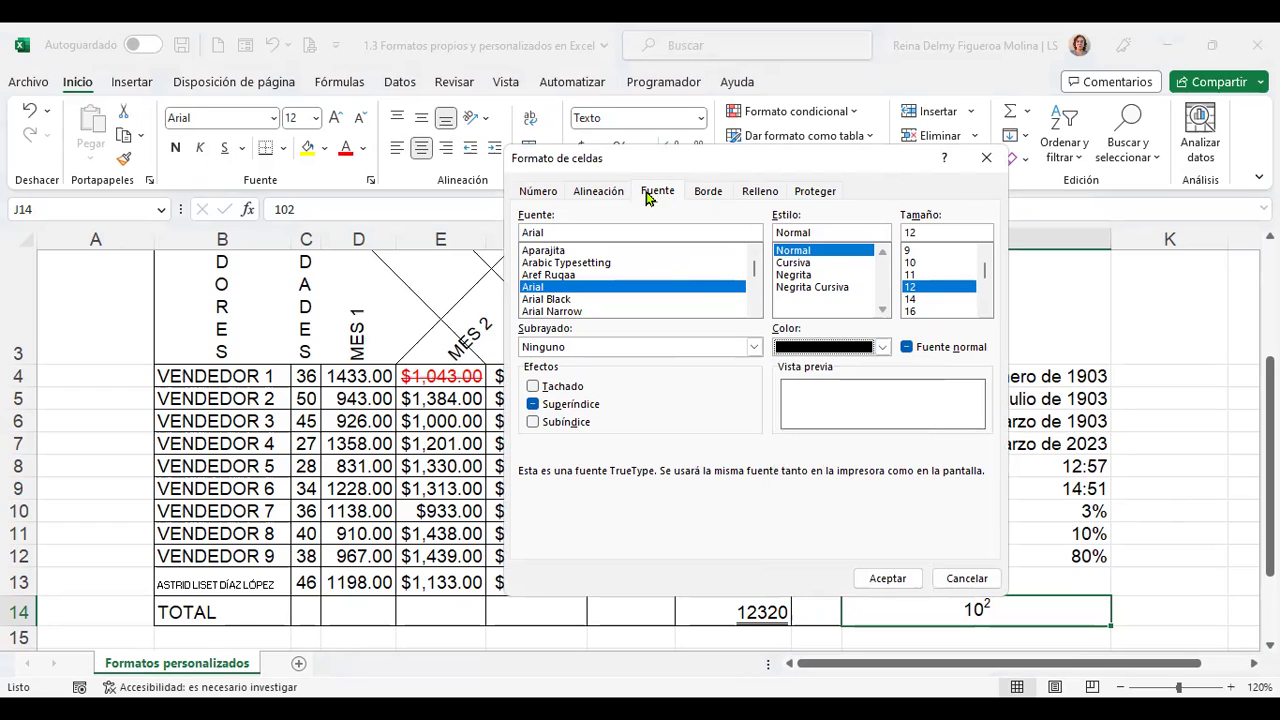
{"action": "left_click", "coordinate": [706, 192]}
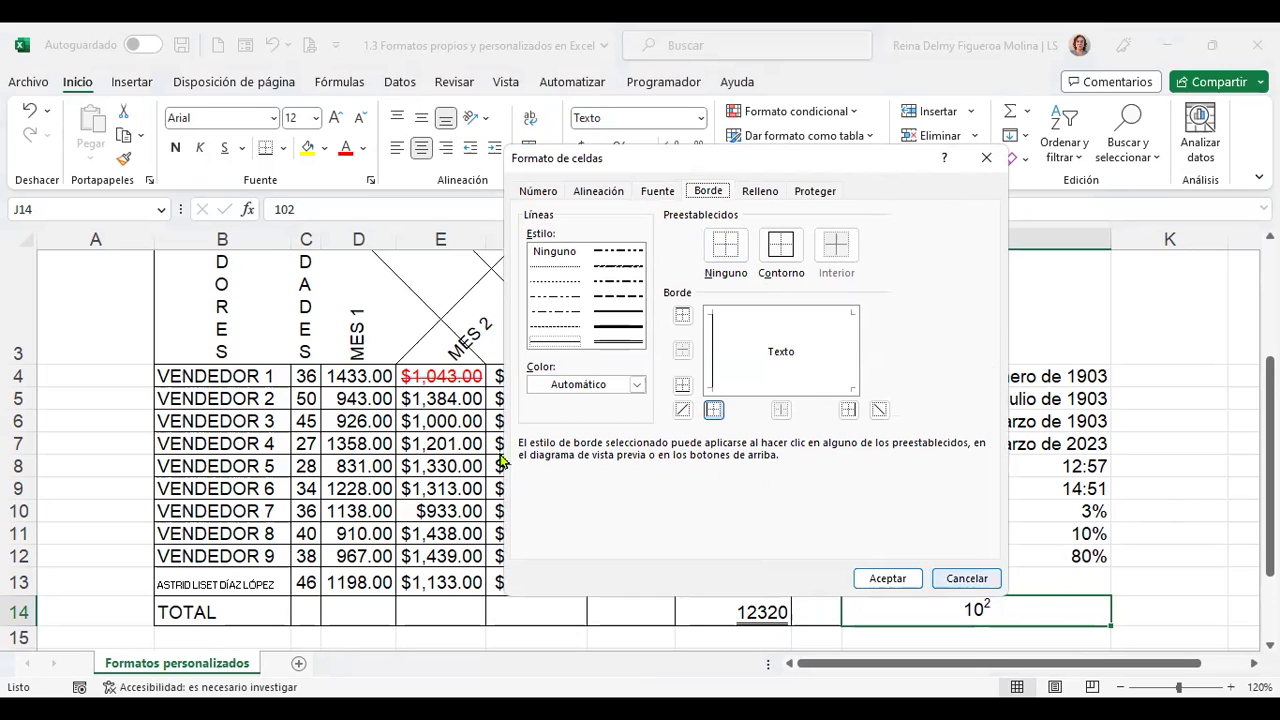
{"action": "left_click", "coordinate": [985, 578]}
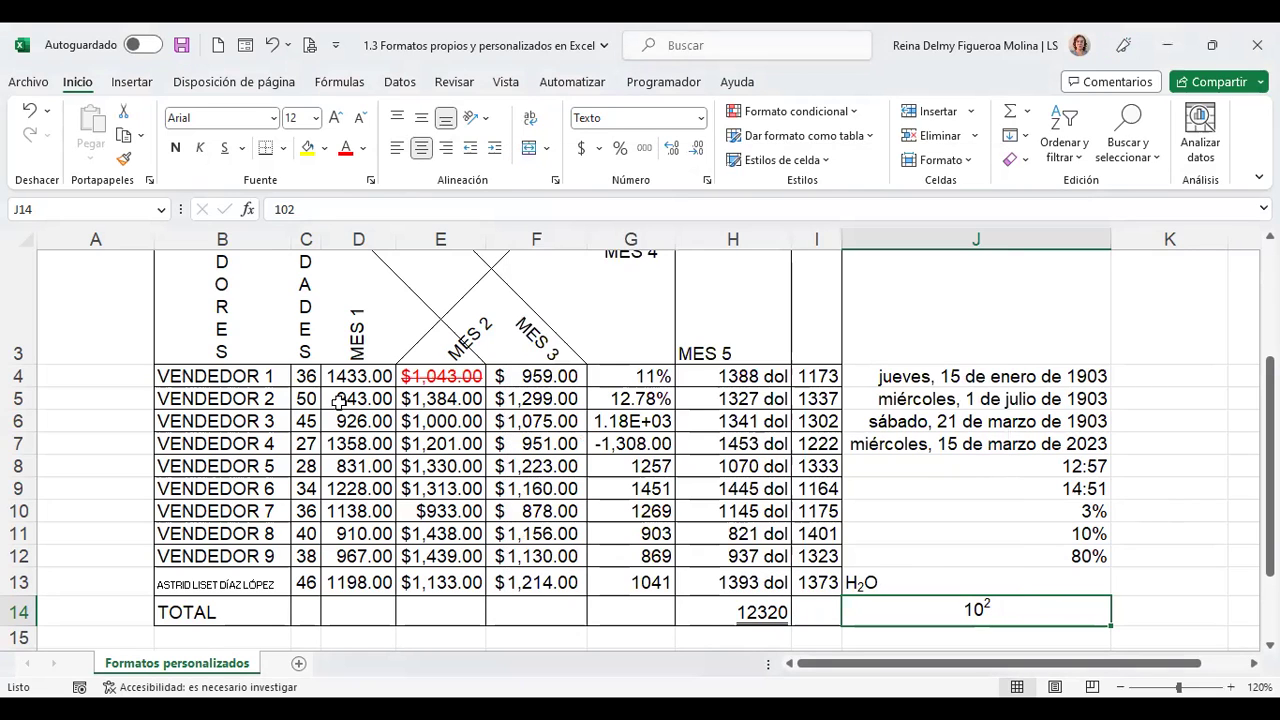
- Outline the VENTAS SEMESTRALES title with a thick Verde Énfasis 6 Oscuro 25% border
{"action": "scroll", "coordinate": [240, 380], "scroll_direction": "up", "scroll_amount": 1}
{"action": "scroll", "coordinate": [239, 378], "scroll_direction": "up", "scroll_amount": 1}
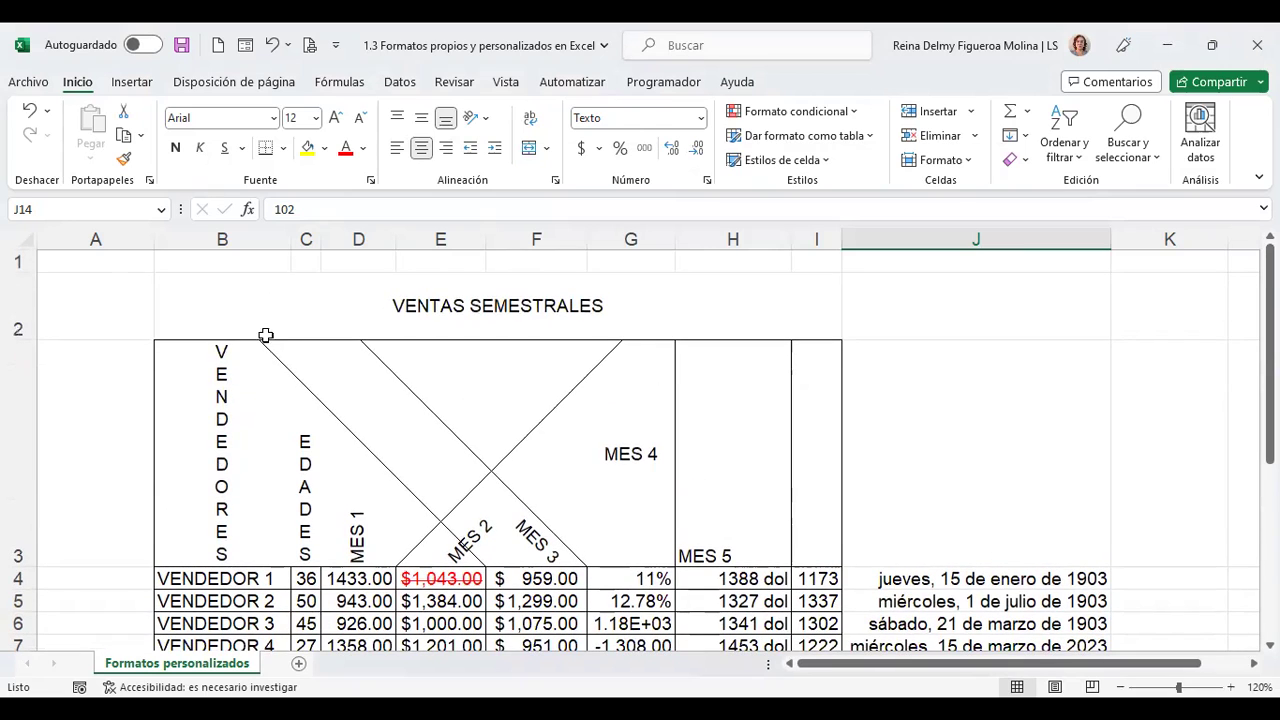
{"action": "left_click", "coordinate": [320, 303]}
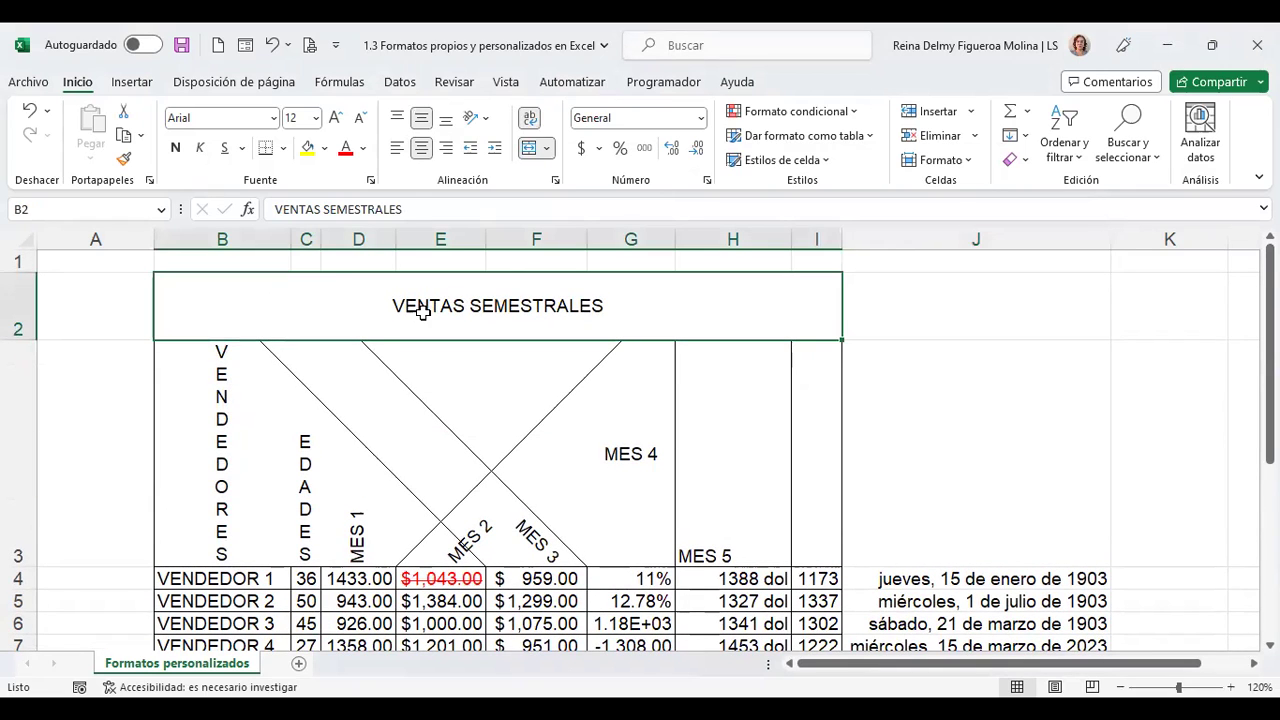
{"action": "key", "text": "ctrl+1"}
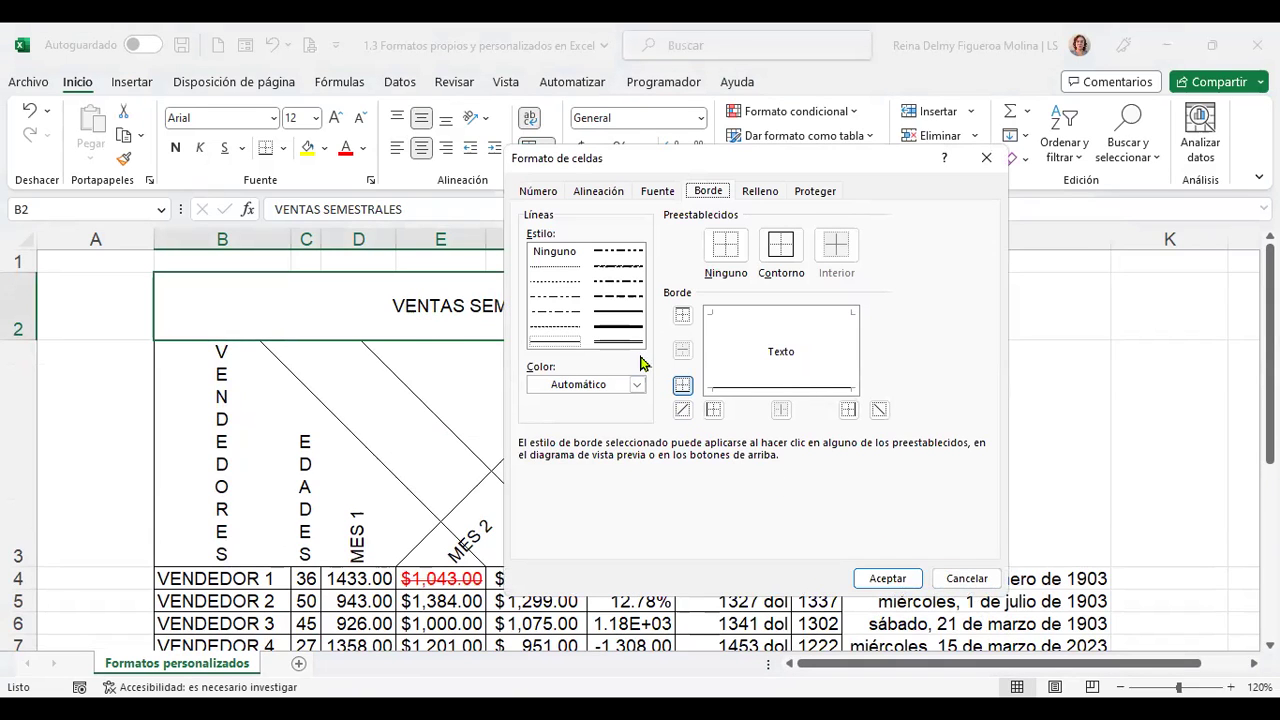
{"action": "left_click", "coordinate": [617, 328]}
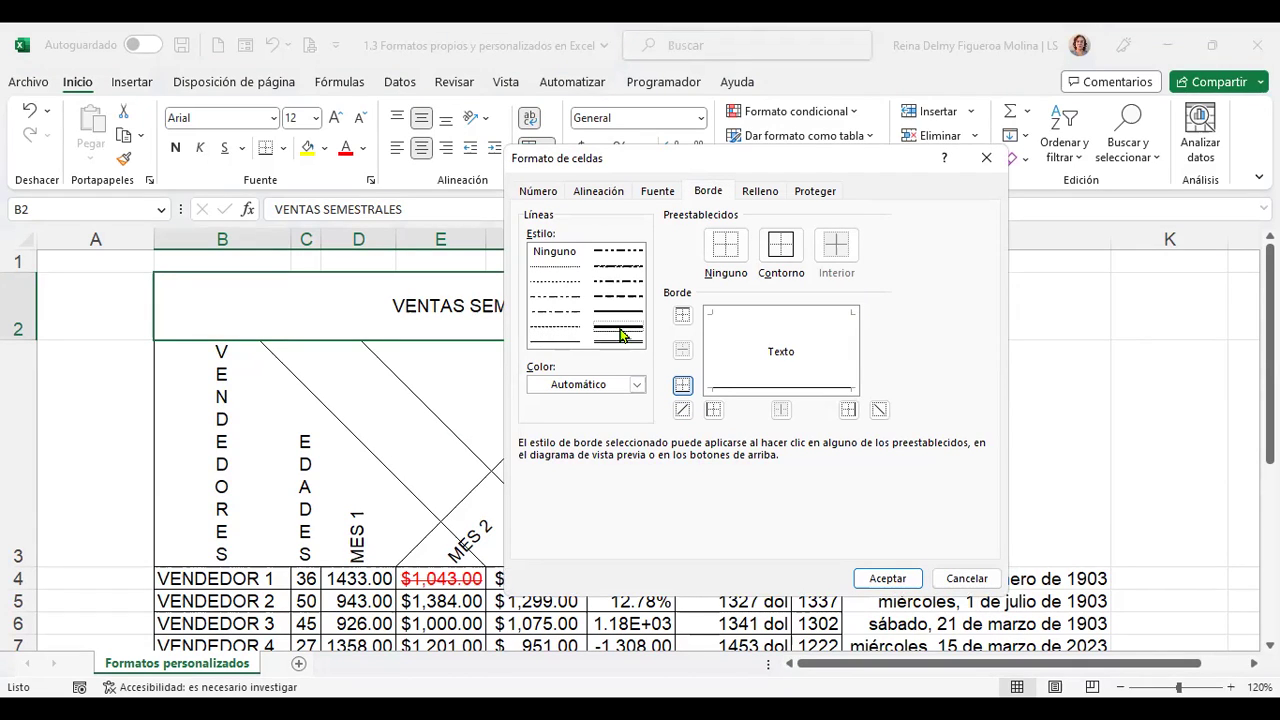
{"action": "left_click", "coordinate": [636, 386]}
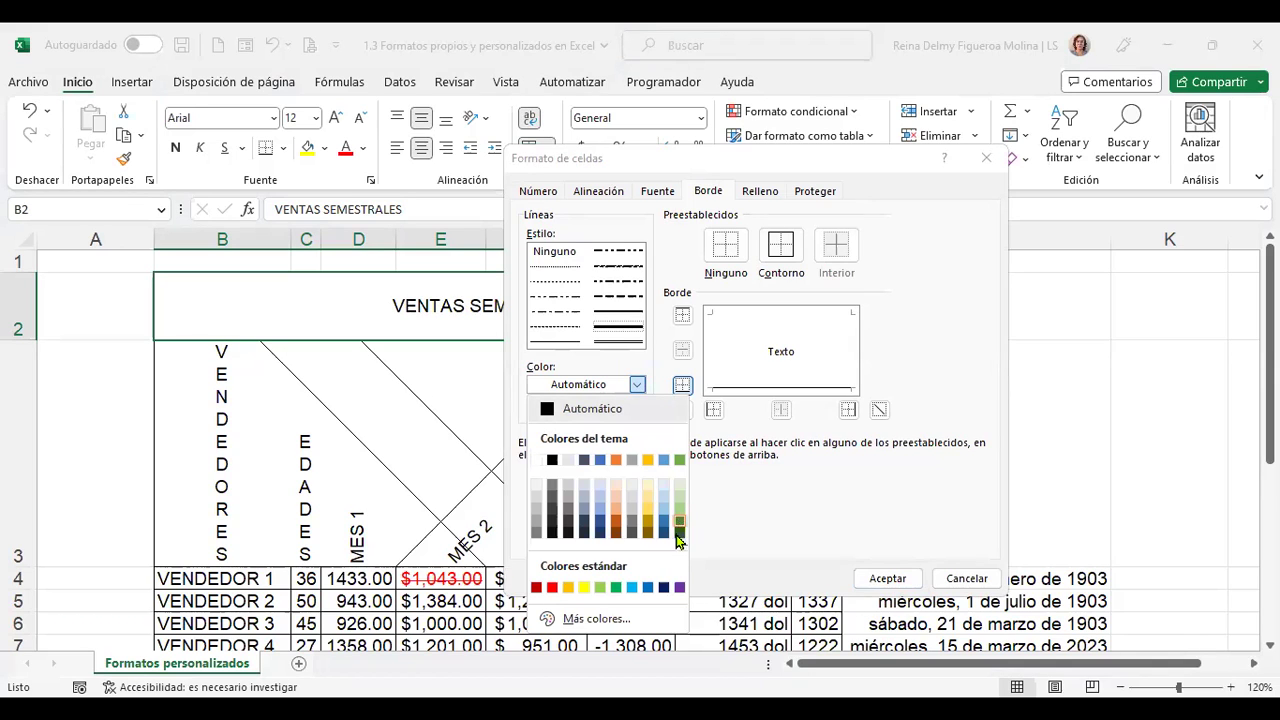
{"action": "left_click", "coordinate": [679, 524]}
{"action": "left_click", "coordinate": [779, 244]}
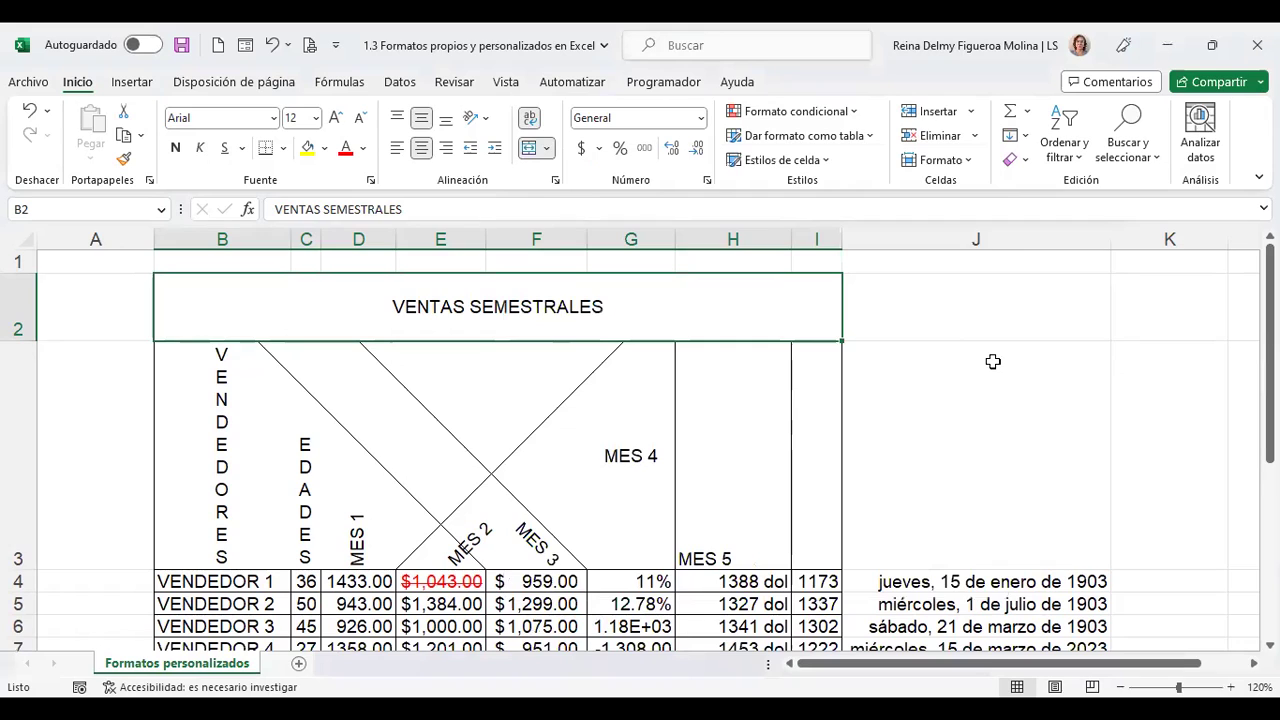
{"action": "left_click", "coordinate": [1091, 486]}
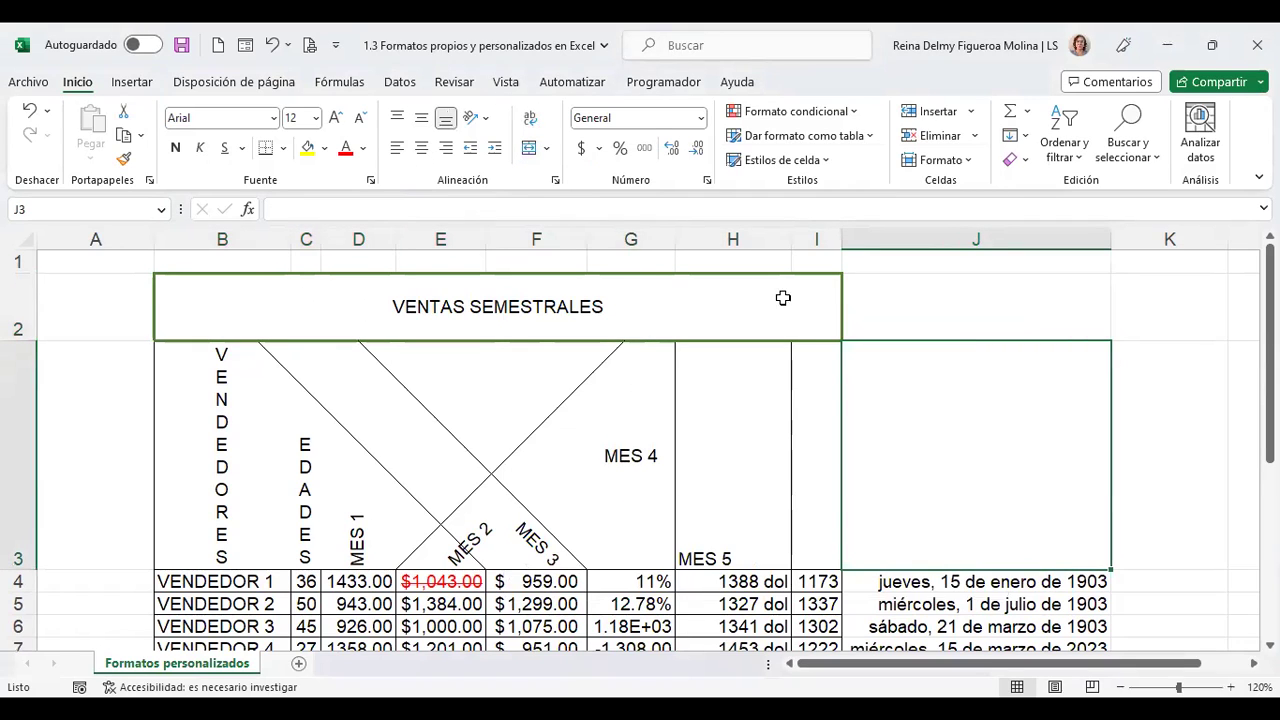
- Apply Borde exterior grueso to the TOTAL row B14:I14
{"action": "left_click", "coordinate": [1164, 306]}
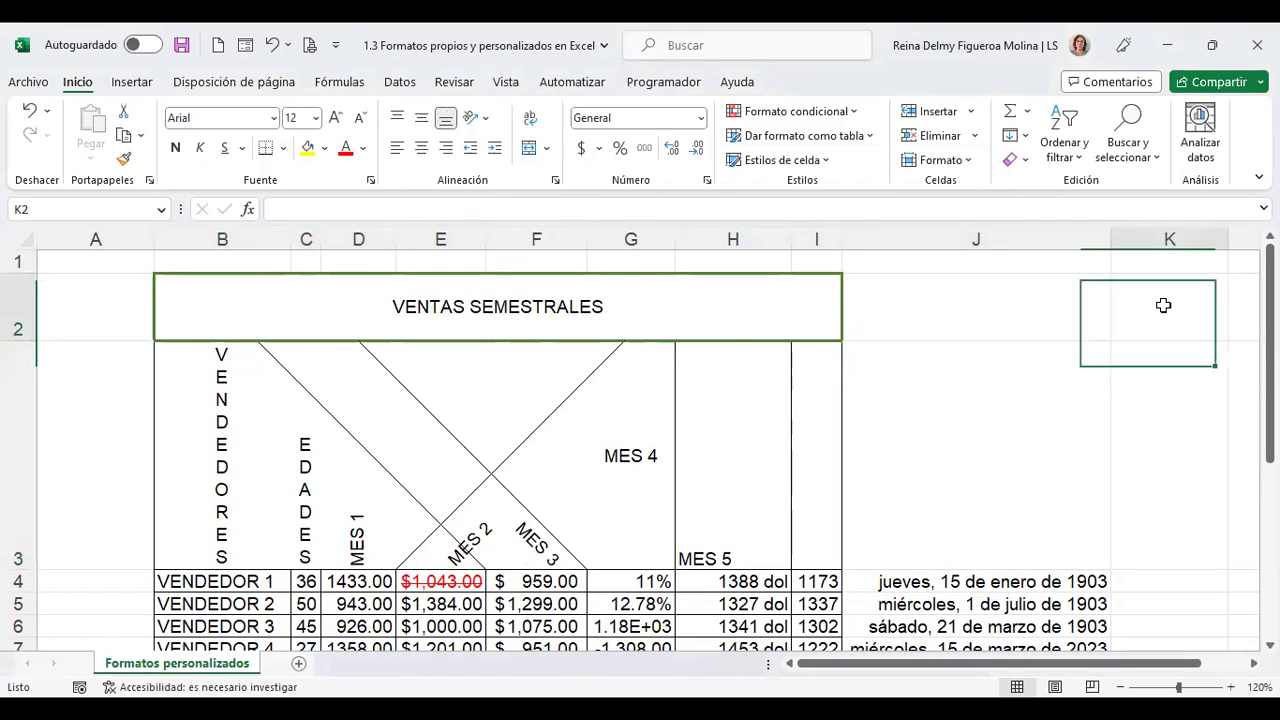
{"action": "left_click", "coordinate": [517, 386]}
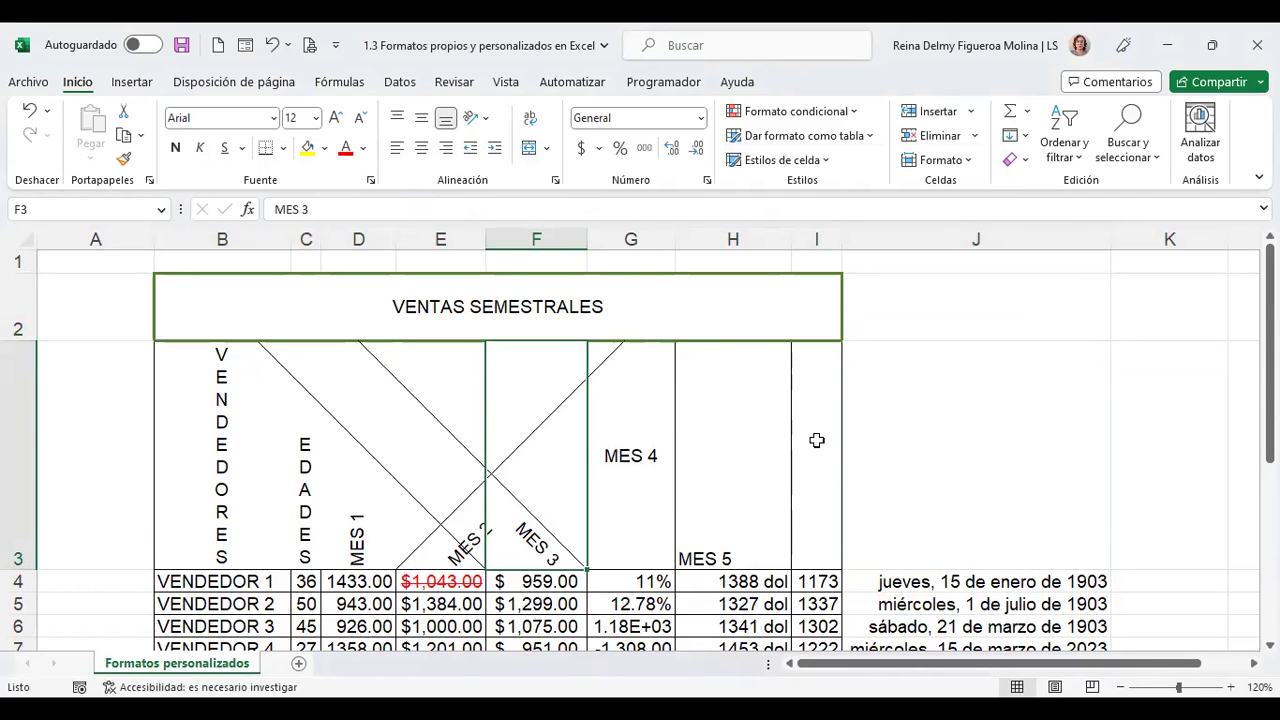
{"action": "scroll", "coordinate": [817, 441], "scroll_direction": "down", "scroll_amount": 3}
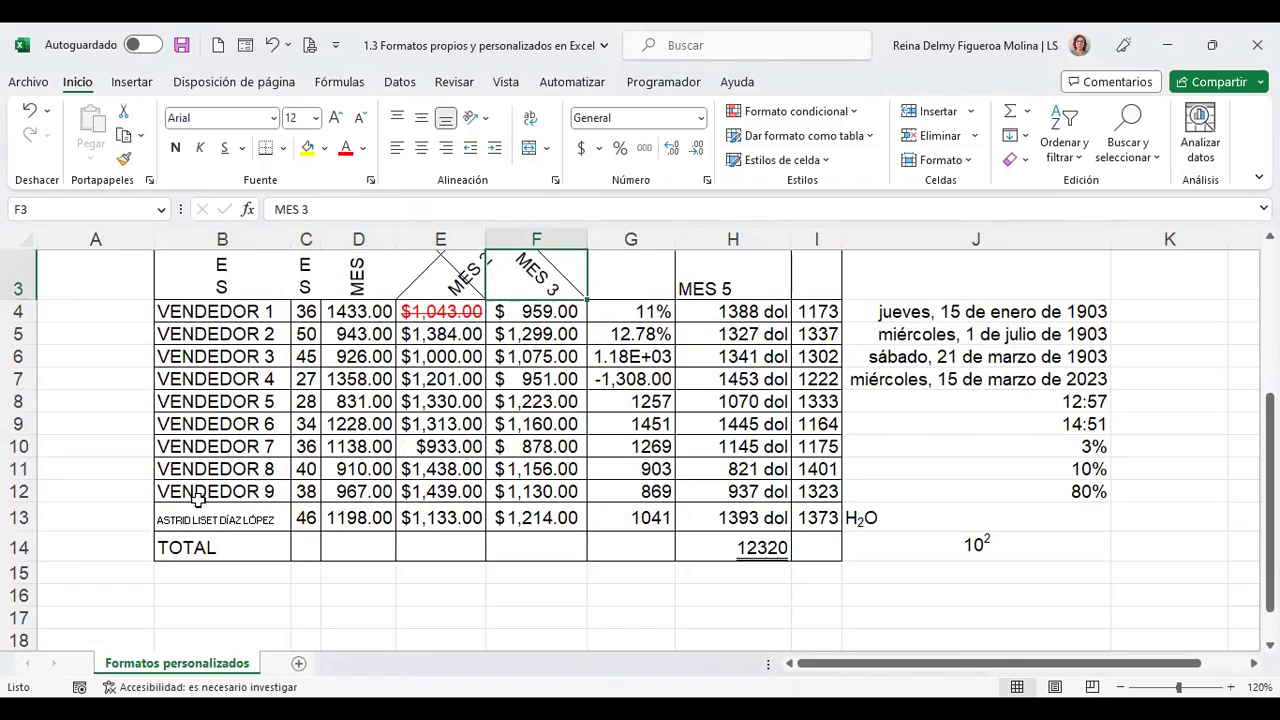
{"action": "left_click_drag", "start_coordinate": [222, 540], "coordinate": [384, 529]}
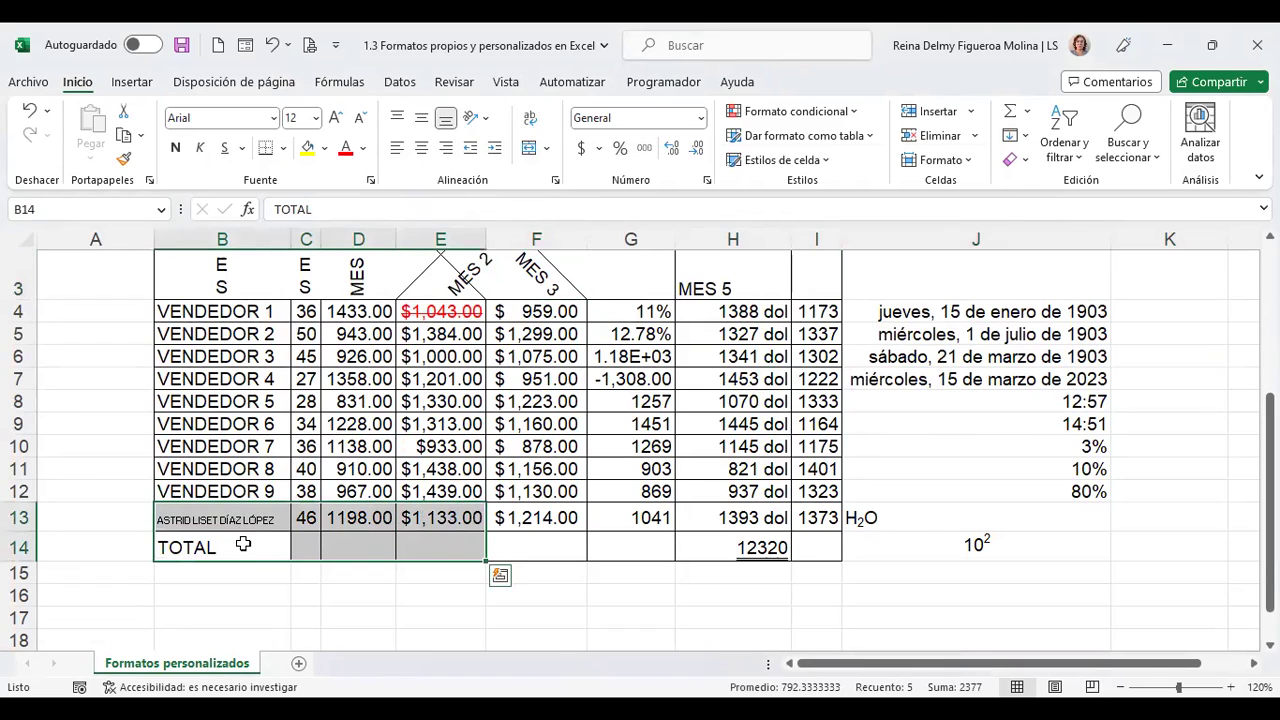
{"action": "left_click_drag", "start_coordinate": [246, 543], "coordinate": [799, 537]}
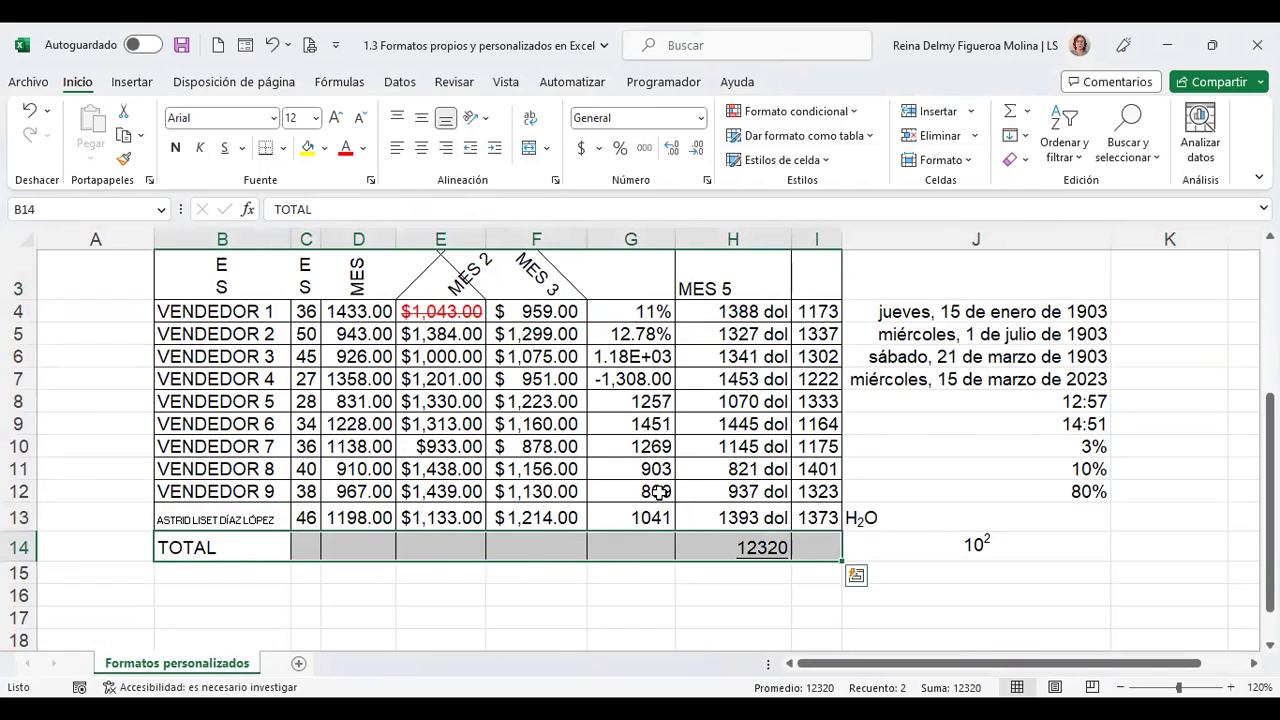
{"action": "left_click", "coordinate": [286, 151]}
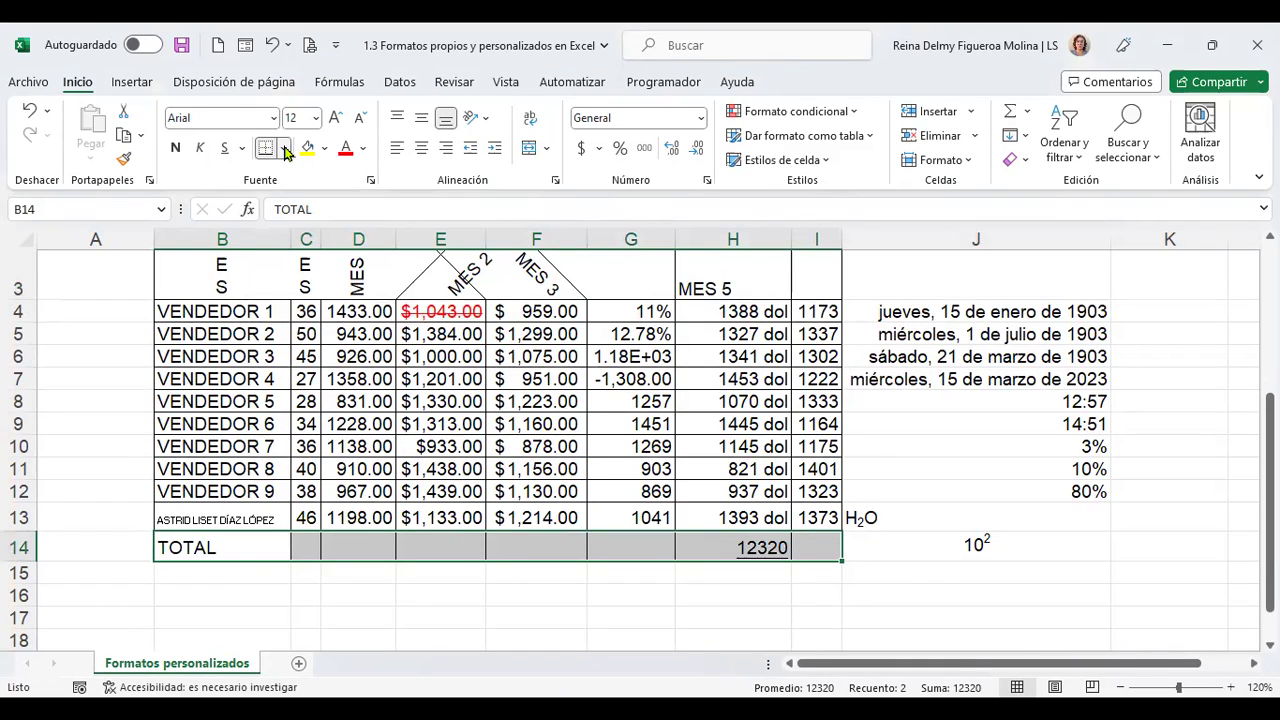
{"action": "left_click", "coordinate": [286, 151]}
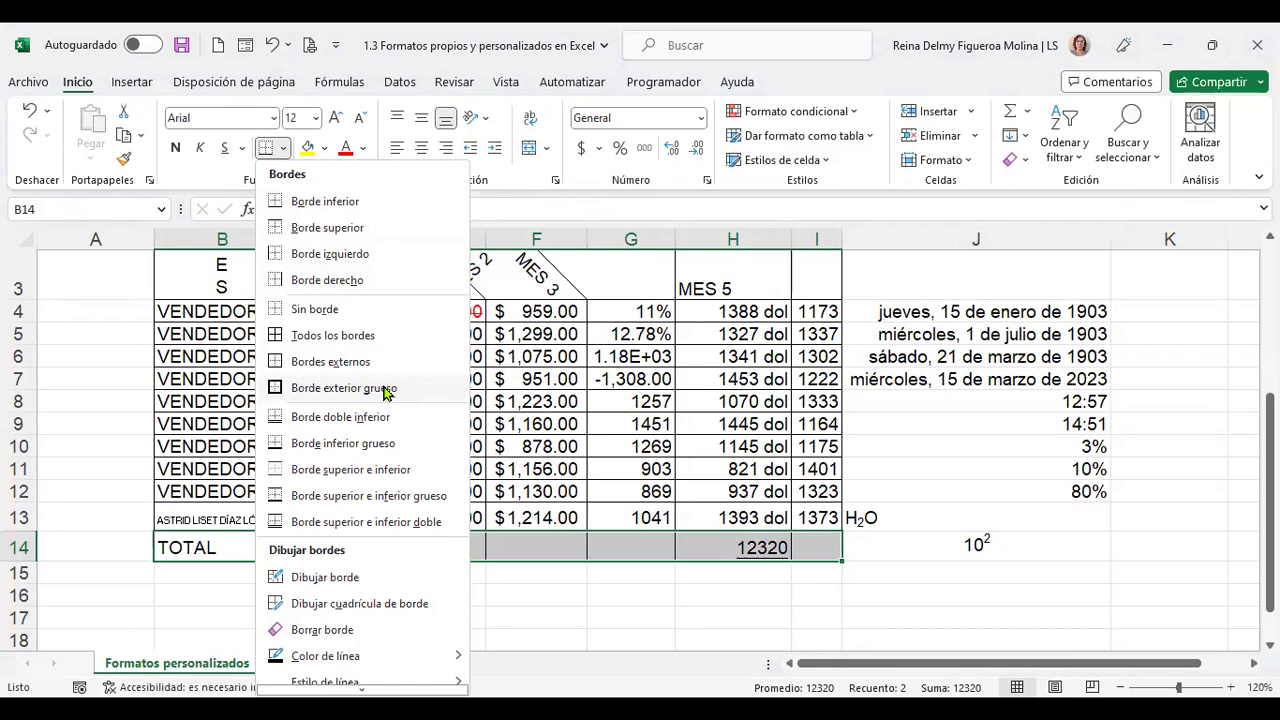
{"action": "left_click", "coordinate": [383, 388]}
{"action": "left_click", "coordinate": [1027, 592]}
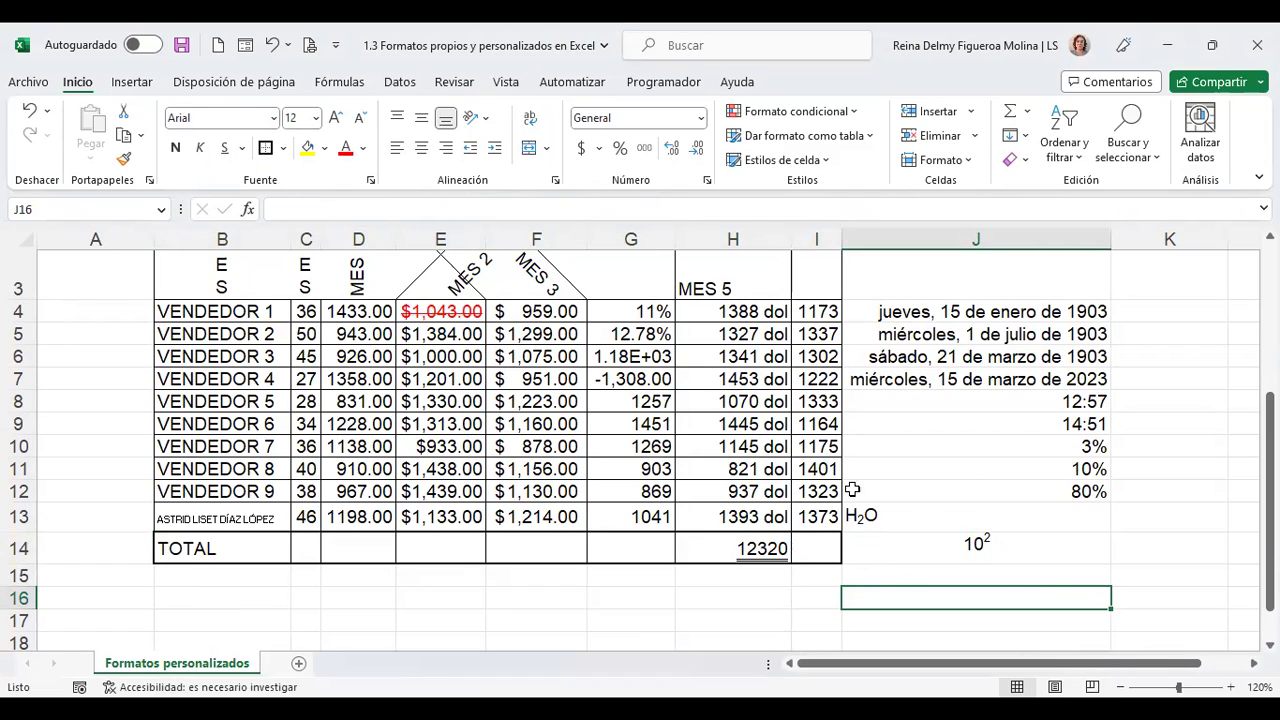
- Select J4:J14 and give it a double-line bottom border in Format Cells
{"action": "left_click_drag", "start_coordinate": [997, 316], "coordinate": [986, 545]}
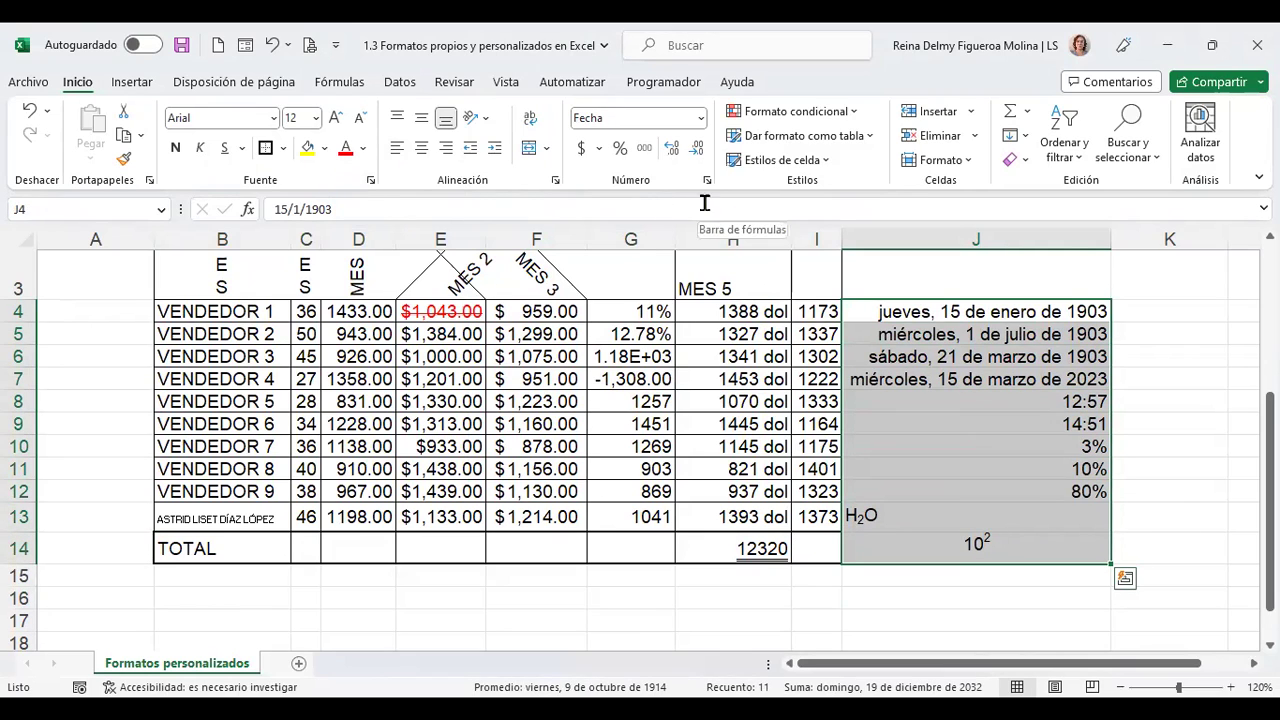
{"action": "left_click", "coordinate": [371, 181]}
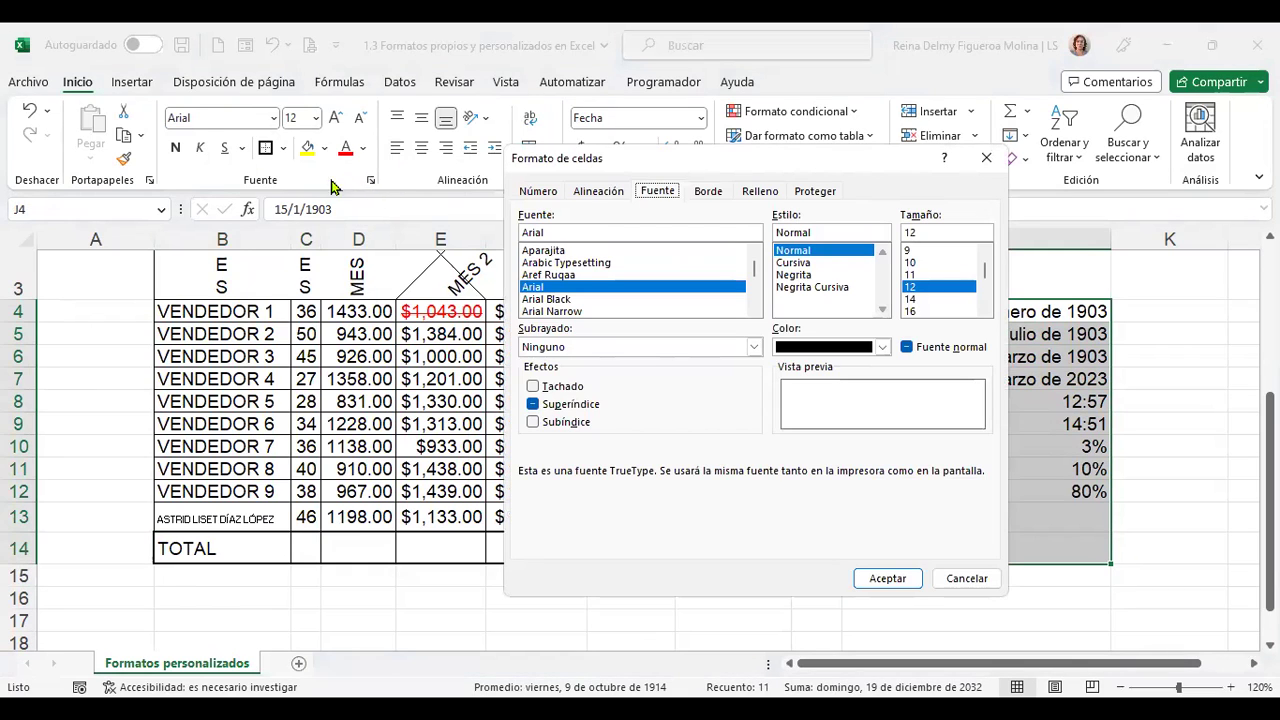
{"action": "left_click", "coordinate": [713, 193]}
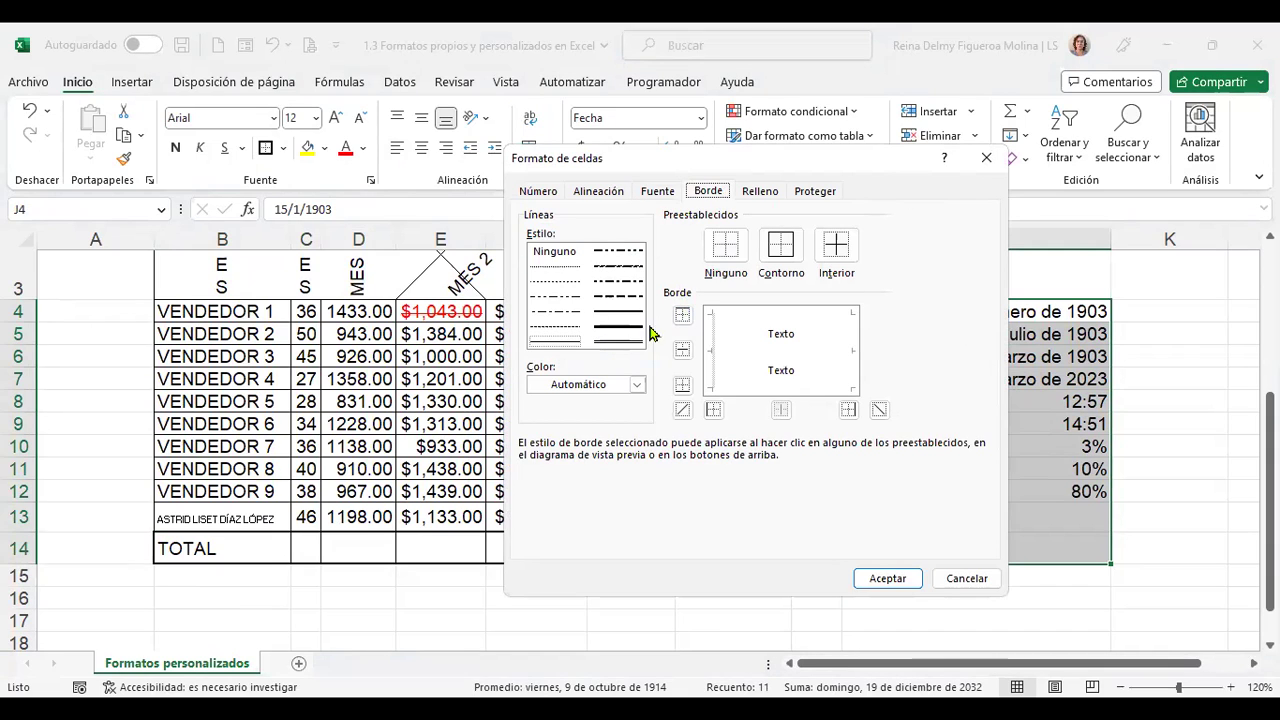
{"action": "left_click", "coordinate": [621, 343]}
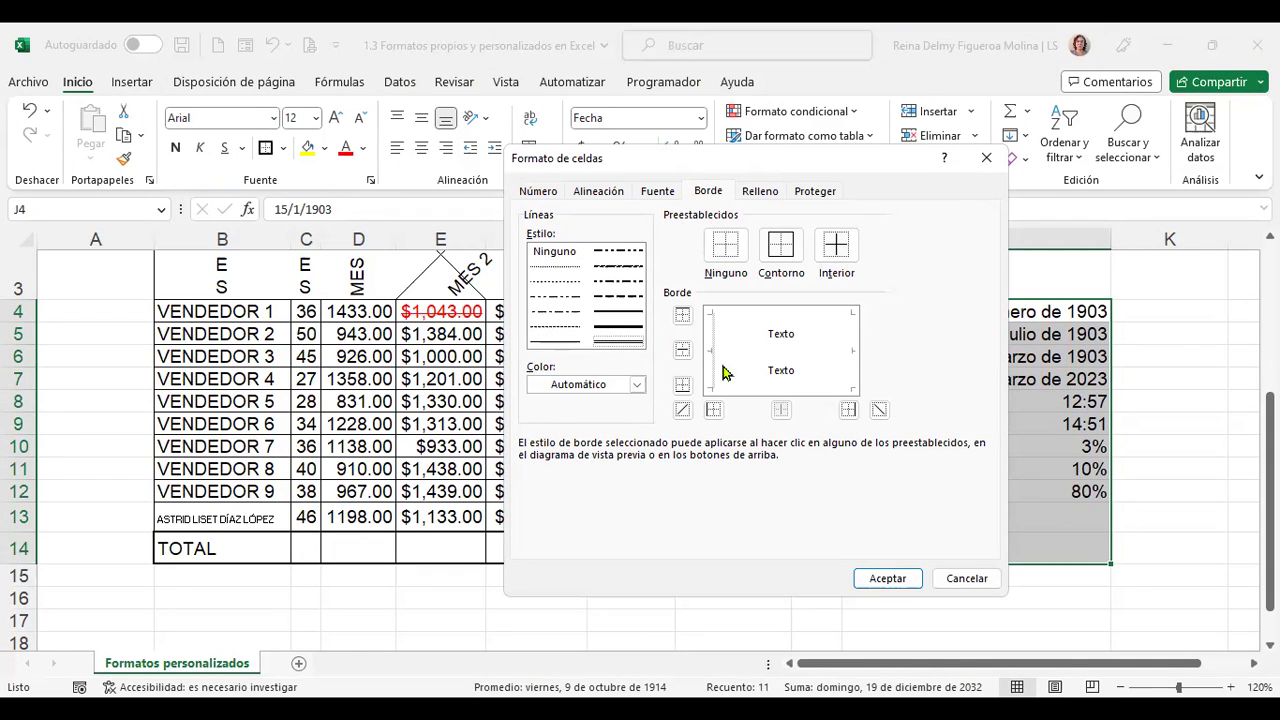
{"action": "left_click", "coordinate": [683, 387]}
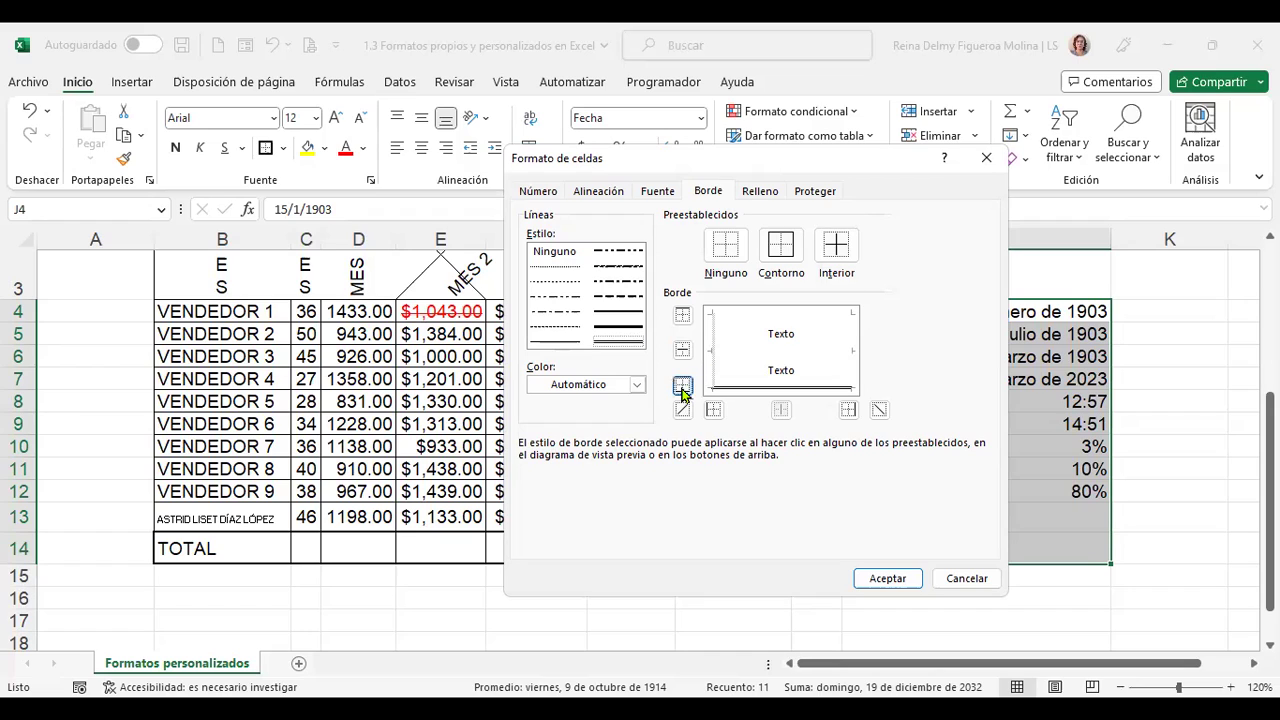
- Add dash-dot top, dashed left and a different right border line, then apply to J4:J14
{"action": "left_click", "coordinate": [621, 252]}
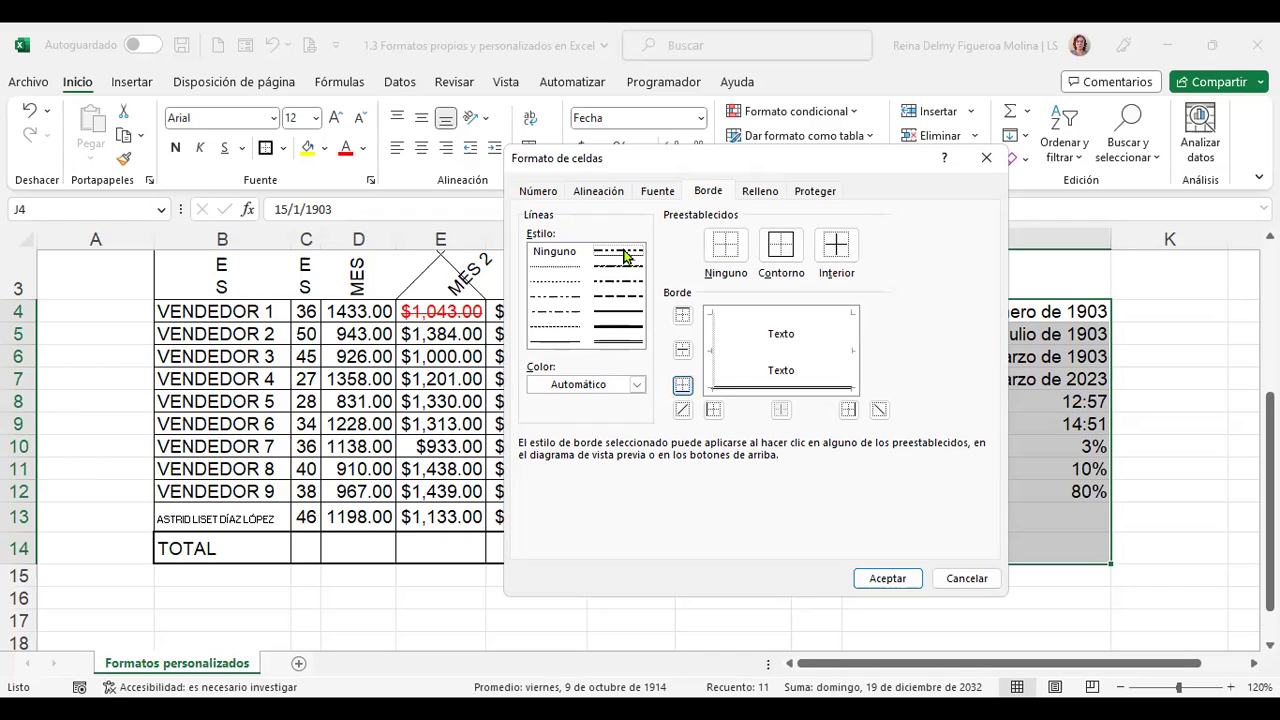
{"action": "left_click", "coordinate": [683, 317]}
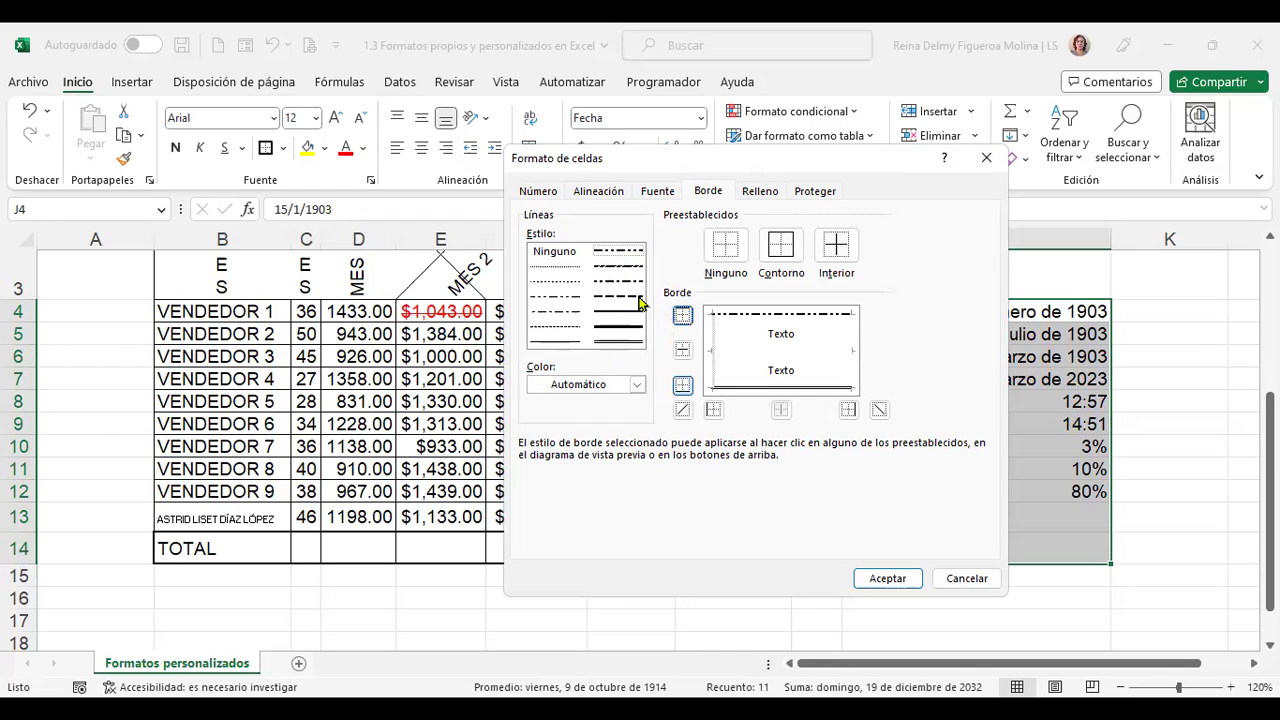
{"action": "left_click", "coordinate": [546, 298]}
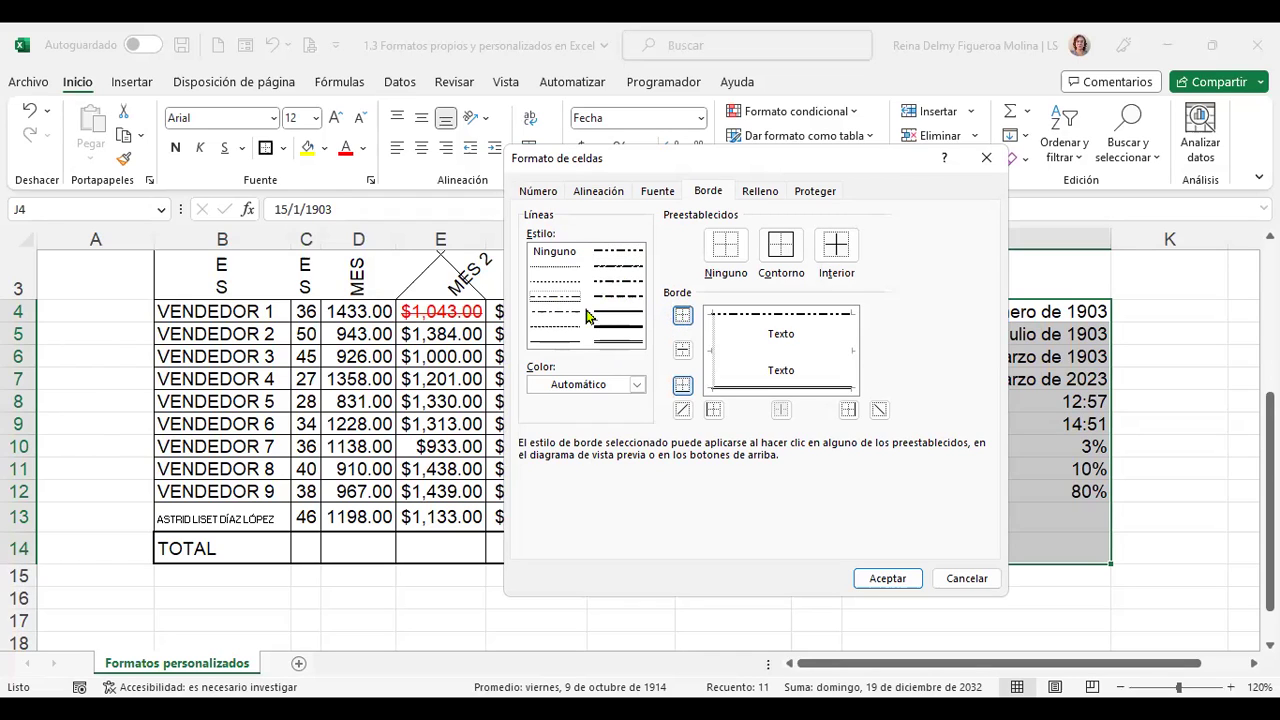
{"action": "left_click", "coordinate": [713, 410]}
{"action": "left_click", "coordinate": [622, 314]}
{"action": "left_click", "coordinate": [848, 410]}
{"action": "left_click", "coordinate": [899, 578]}
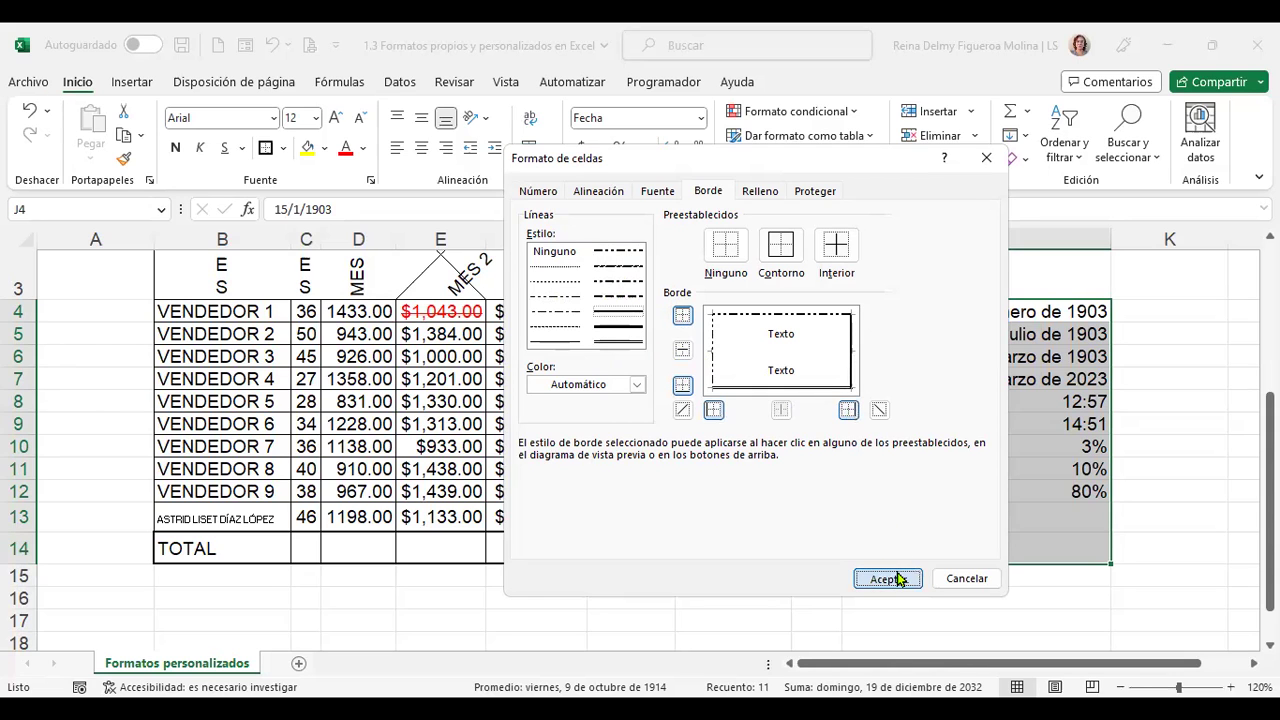
{"action": "left_click", "coordinate": [1193, 472]}
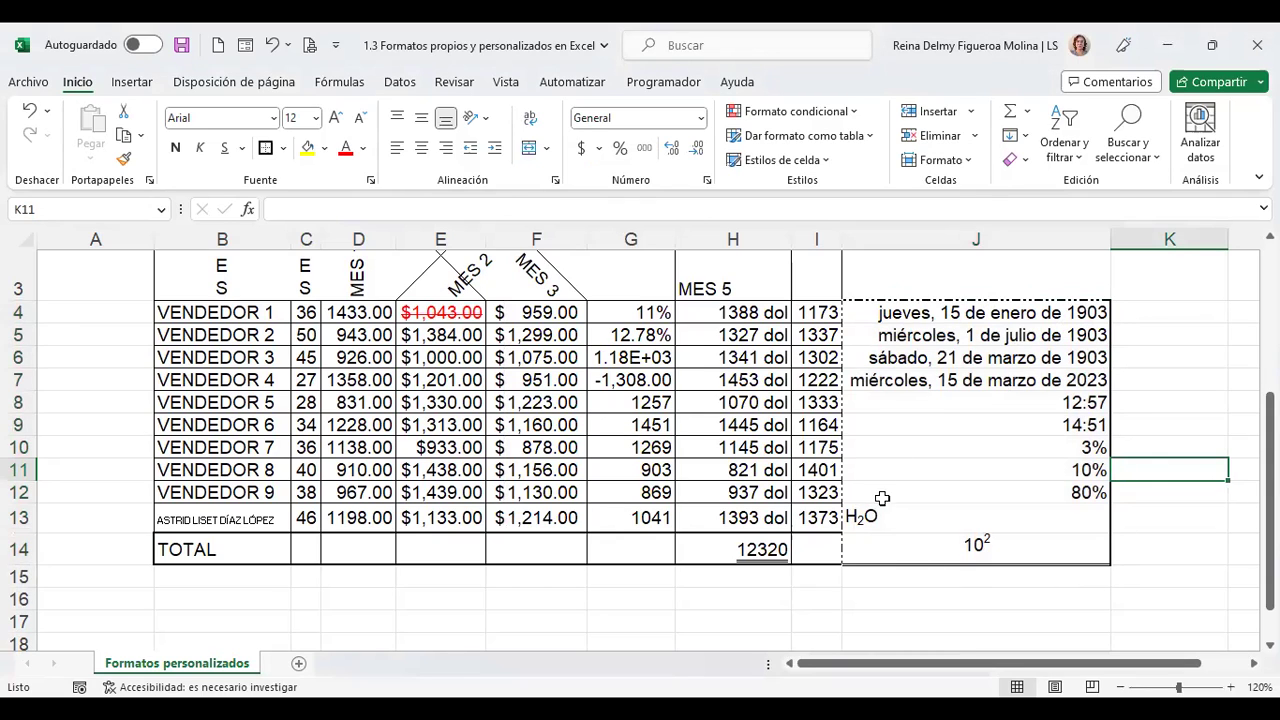
{"action": "left_click", "coordinate": [893, 438]}
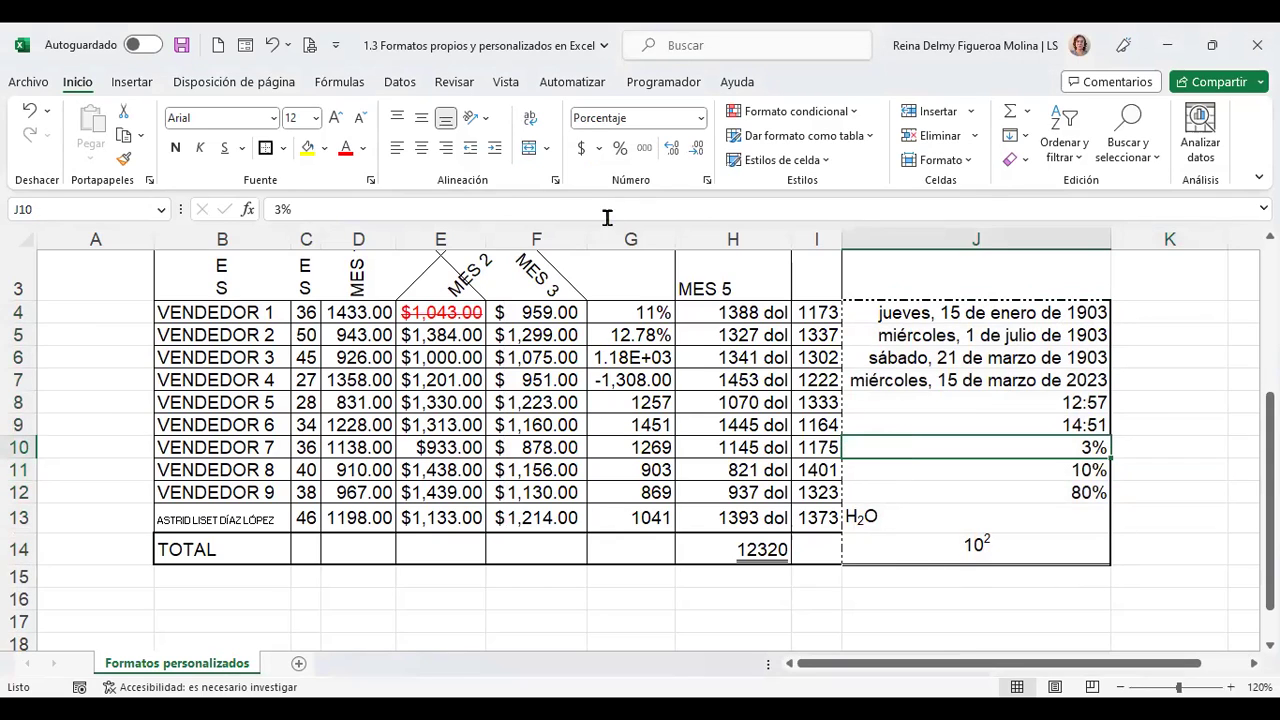
{"action": "left_click", "coordinate": [556, 181]}
{"action": "left_click", "coordinate": [708, 190]}
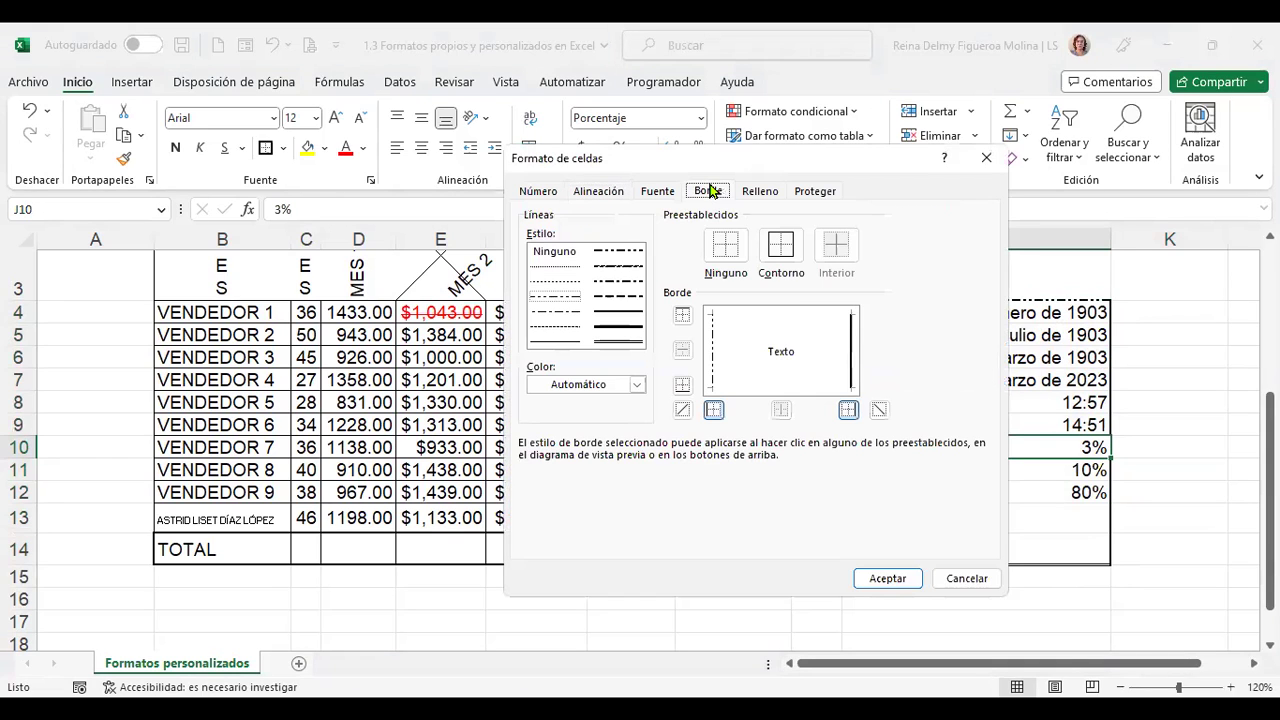
{"action": "left_click", "coordinate": [643, 389]}
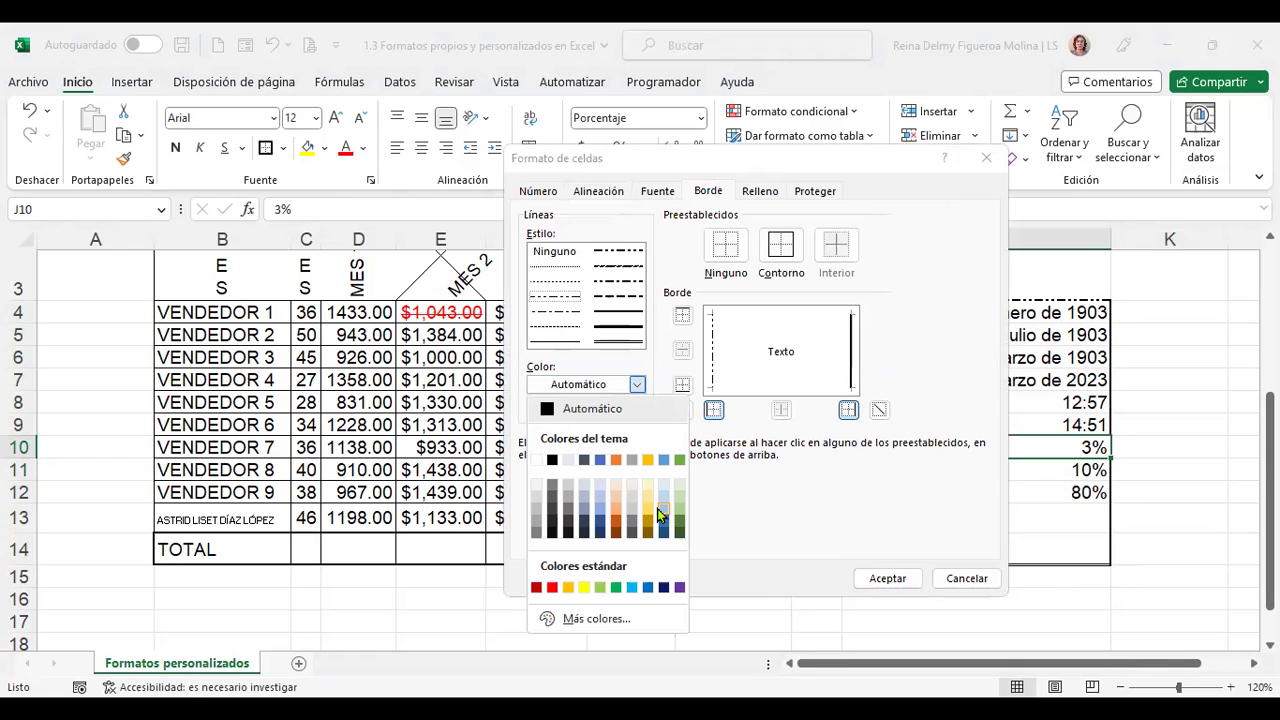
{"action": "left_click", "coordinate": [985, 588]}
{"action": "left_click", "coordinate": [985, 588]}
{"action": "mouse_move", "coordinate": [254, 311]}
{"action": "left_mouse_down"}
{"action": "mouse_move", "coordinate": [806, 503]}
{"action": "mouse_move", "coordinate": [806, 518]}
{"action": "left_mouse_up"}
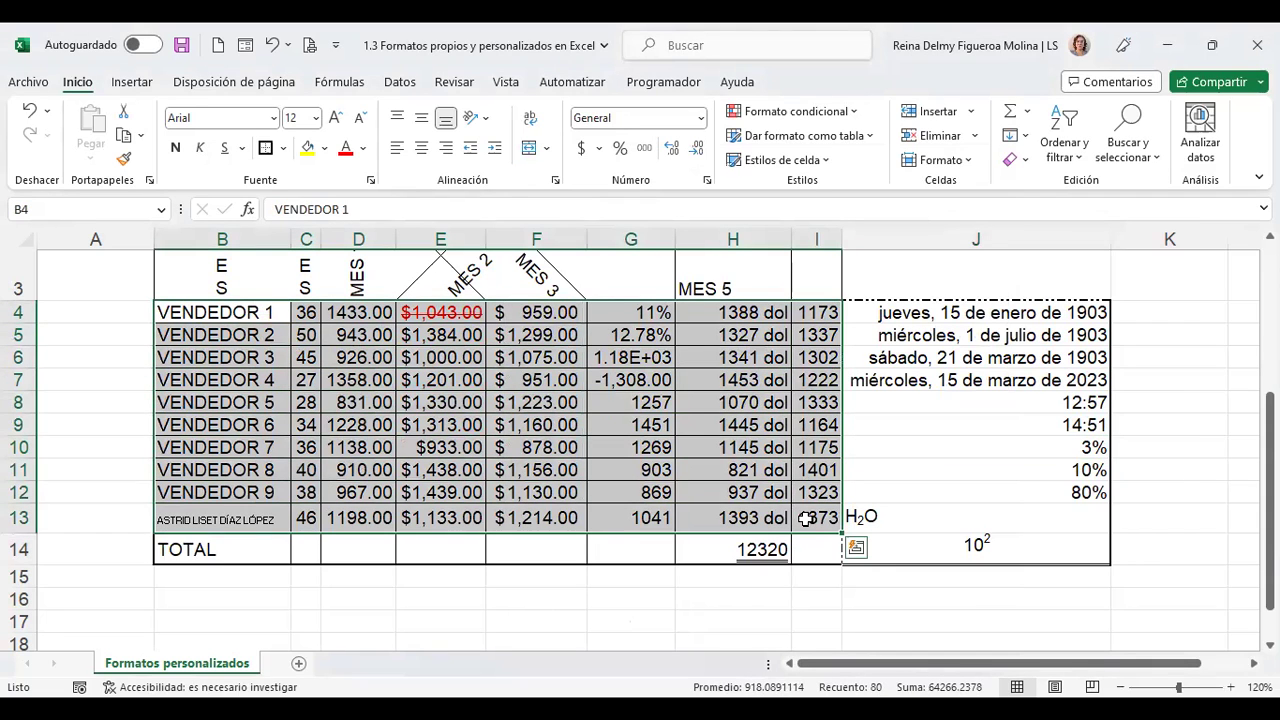
- Give the B4:I13 seller block a dark blue outline border
{"action": "key", "text": "ctrl+1"}
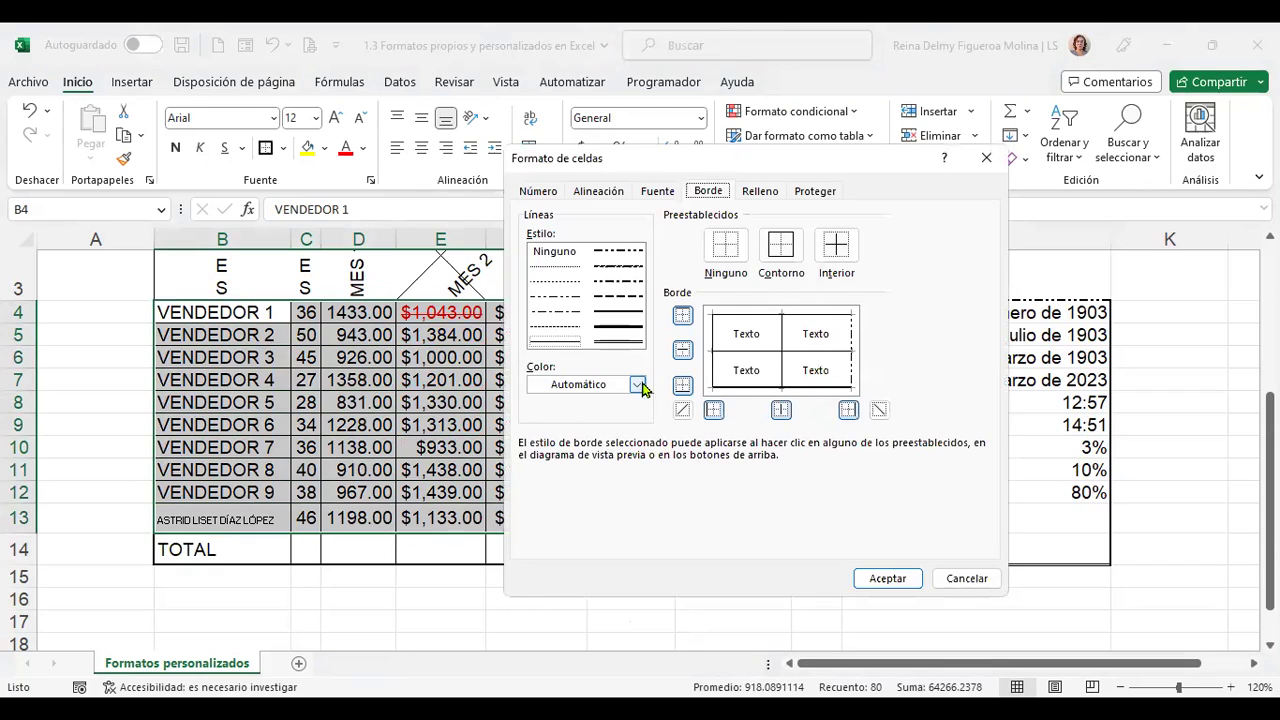
{"action": "left_click", "coordinate": [637, 385]}
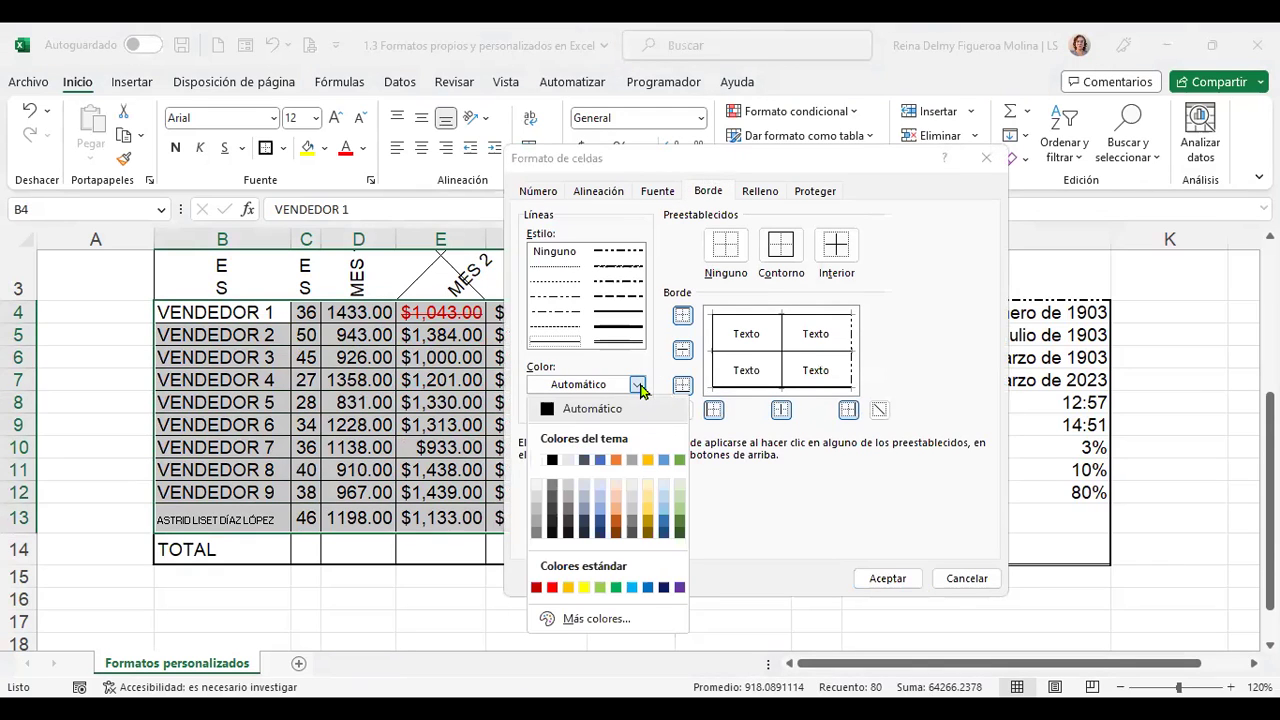
{"action": "left_click", "coordinate": [662, 521]}
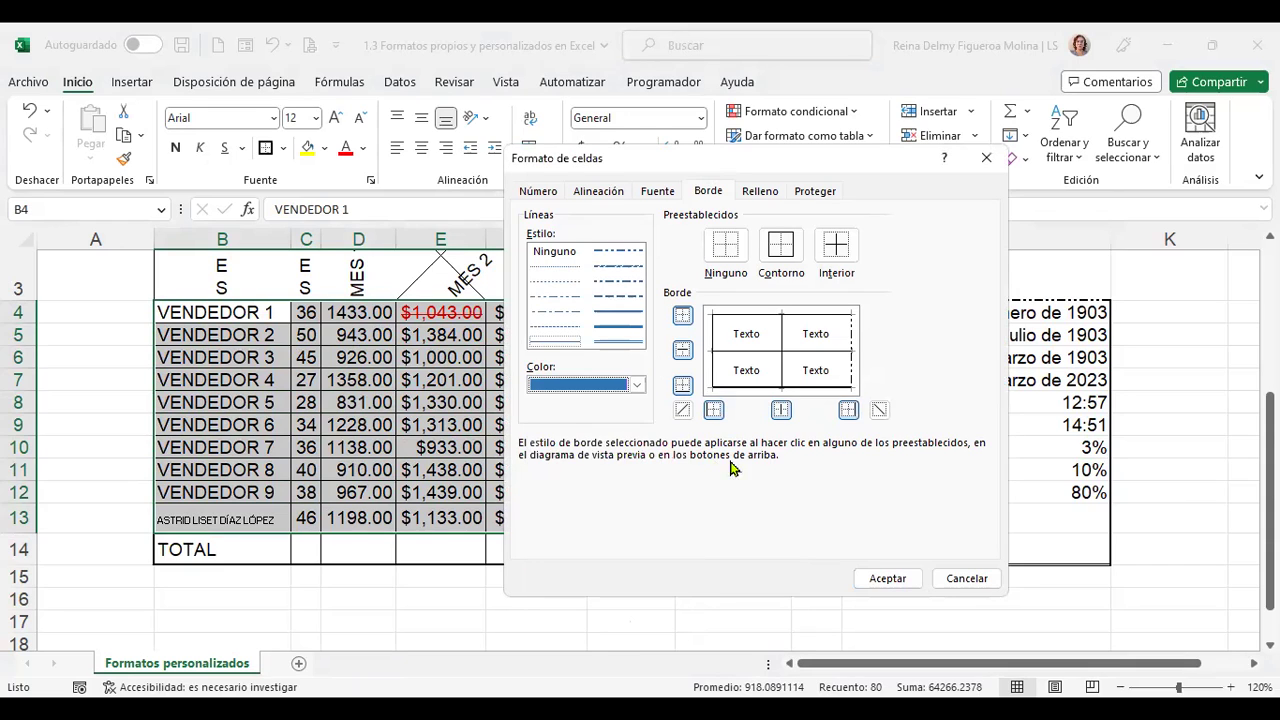
{"action": "left_click", "coordinate": [781, 247]}
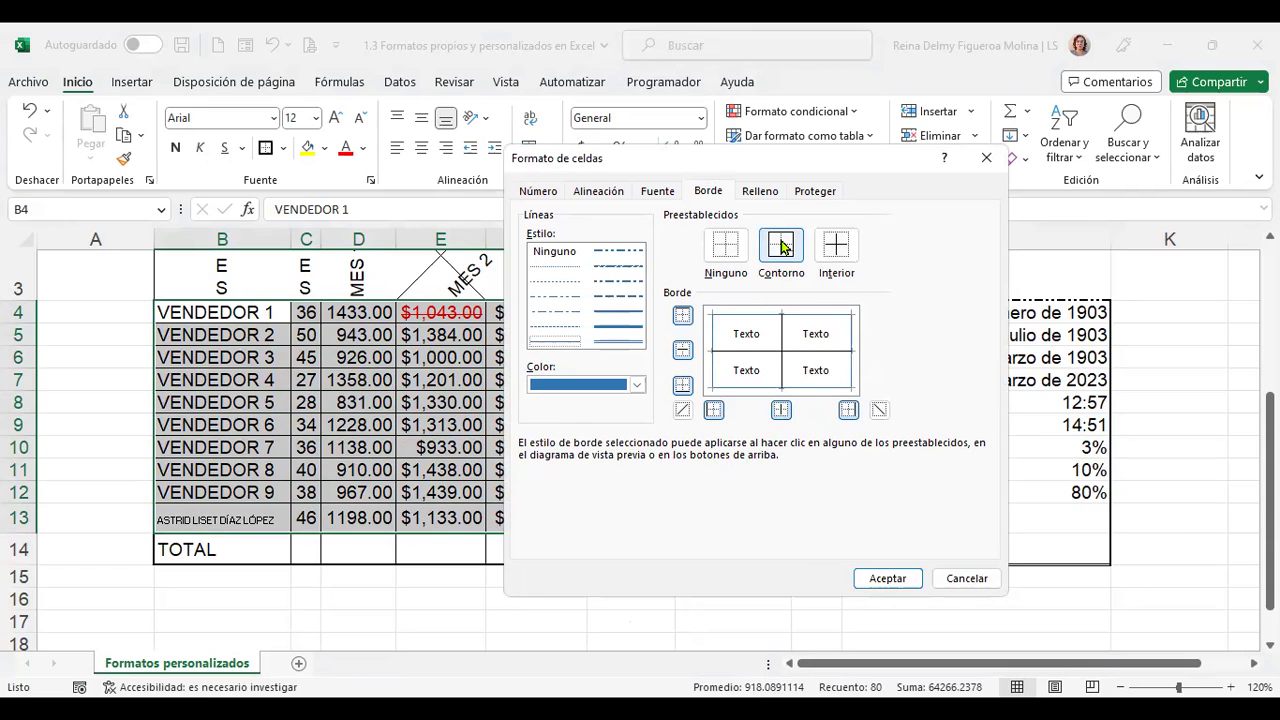
{"action": "left_click", "coordinate": [887, 579]}
{"action": "left_click", "coordinate": [729, 603]}
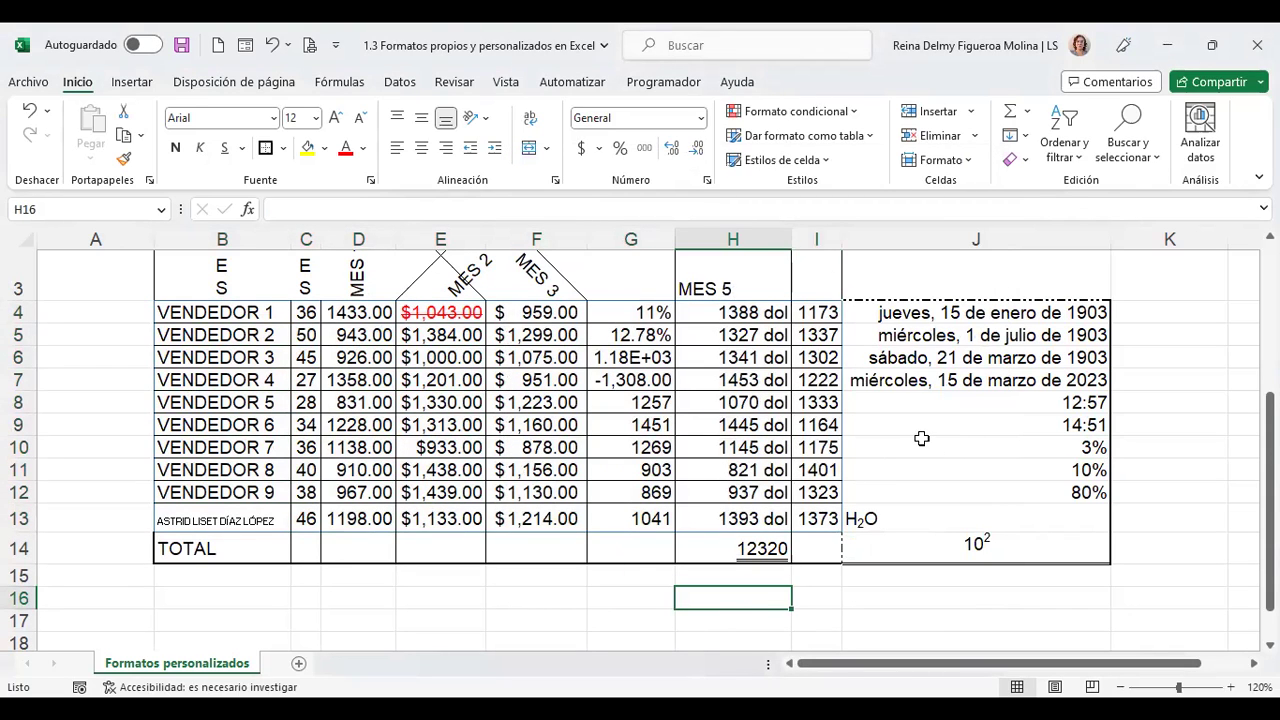
- Select cell J4 and bring up its Format Cells settings
{"action": "left_click", "coordinate": [957, 312]}
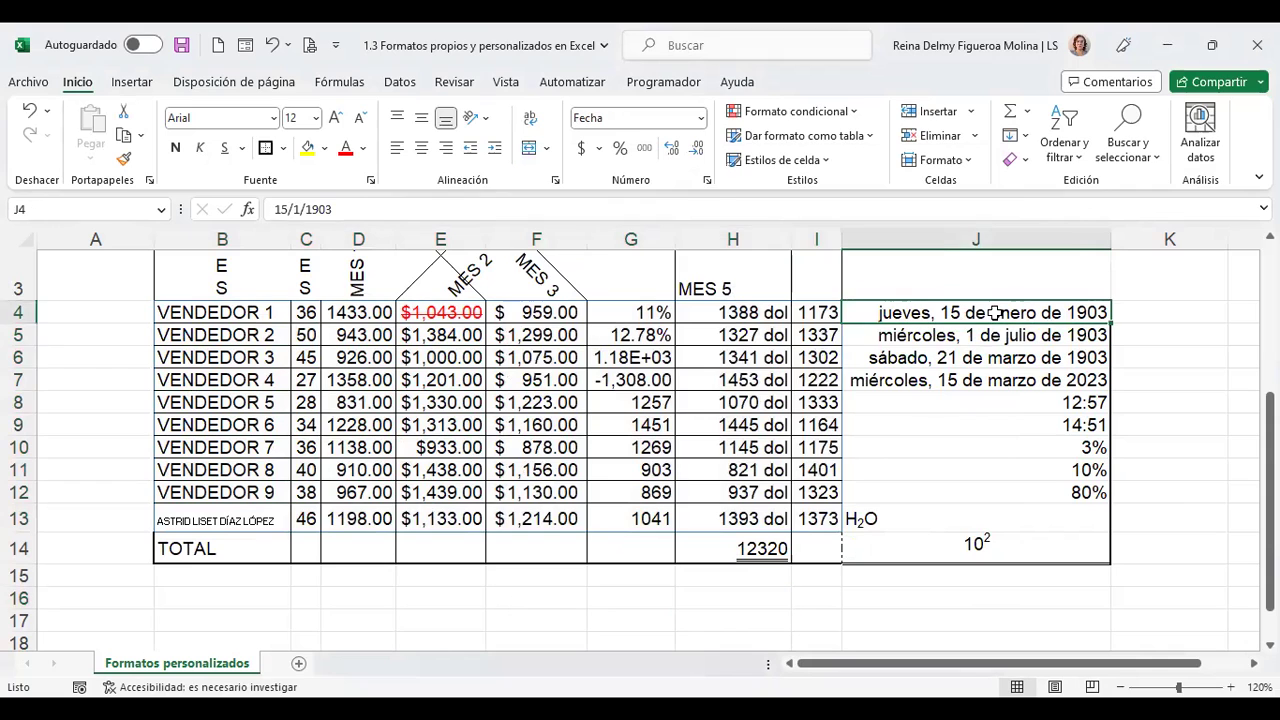
{"action": "left_click", "coordinate": [705, 181]}
{"action": "left_click", "coordinate": [708, 191]}
- Reopen J4's fill settings and pick a peach background colour
{"action": "left_click", "coordinate": [758, 191]}
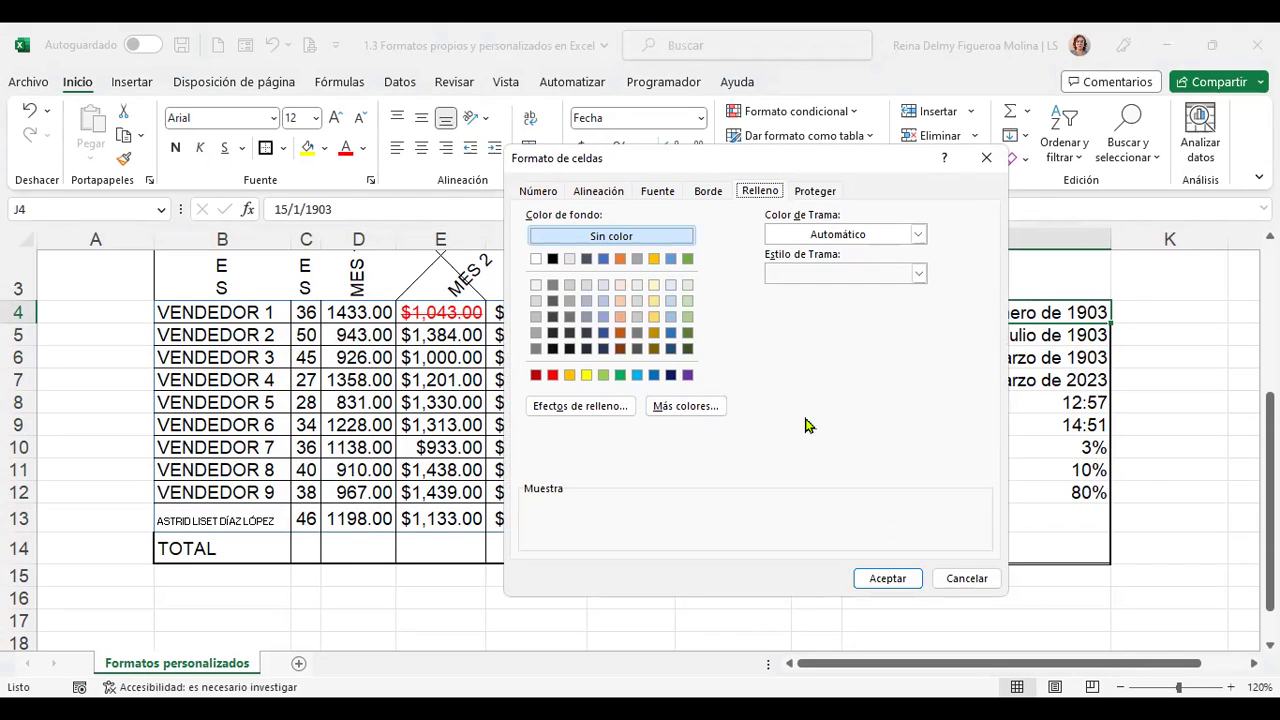
{"action": "left_click", "coordinate": [967, 580]}
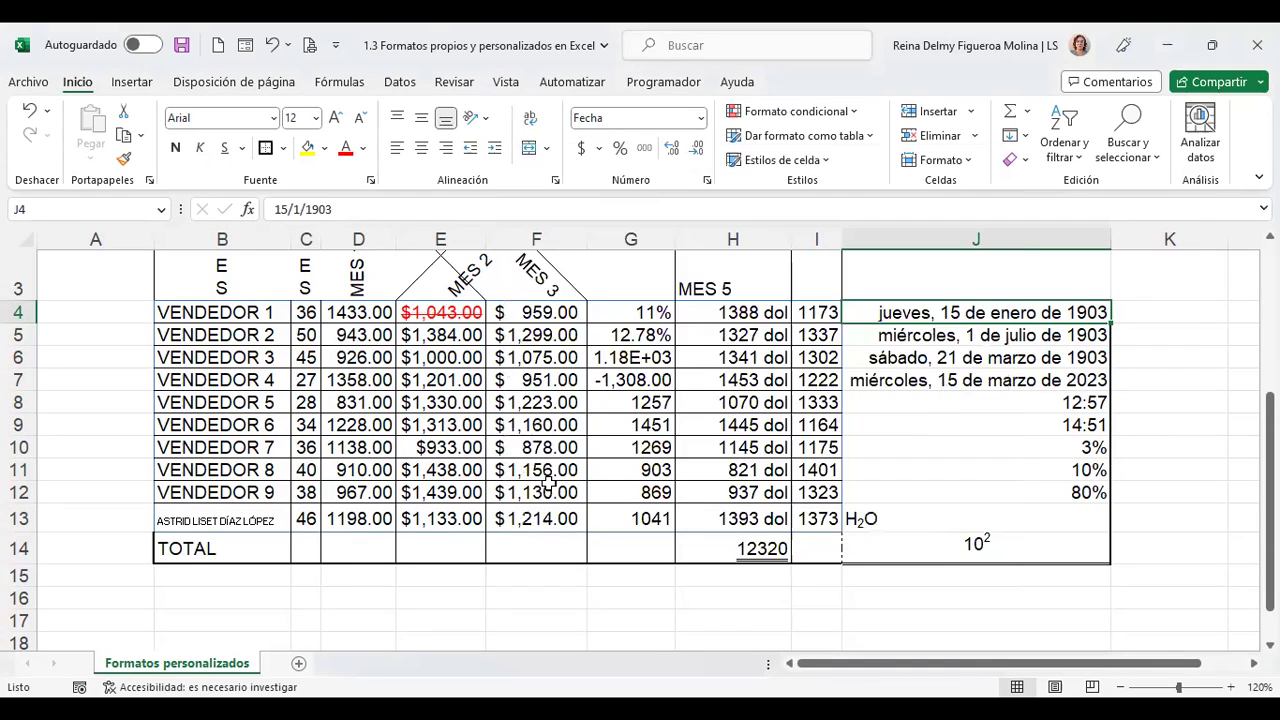
{"action": "scroll", "coordinate": [549, 483], "scroll_direction": "up", "scroll_amount": 2}
{"action": "scroll", "coordinate": [549, 483], "scroll_direction": "up", "scroll_amount": 1}
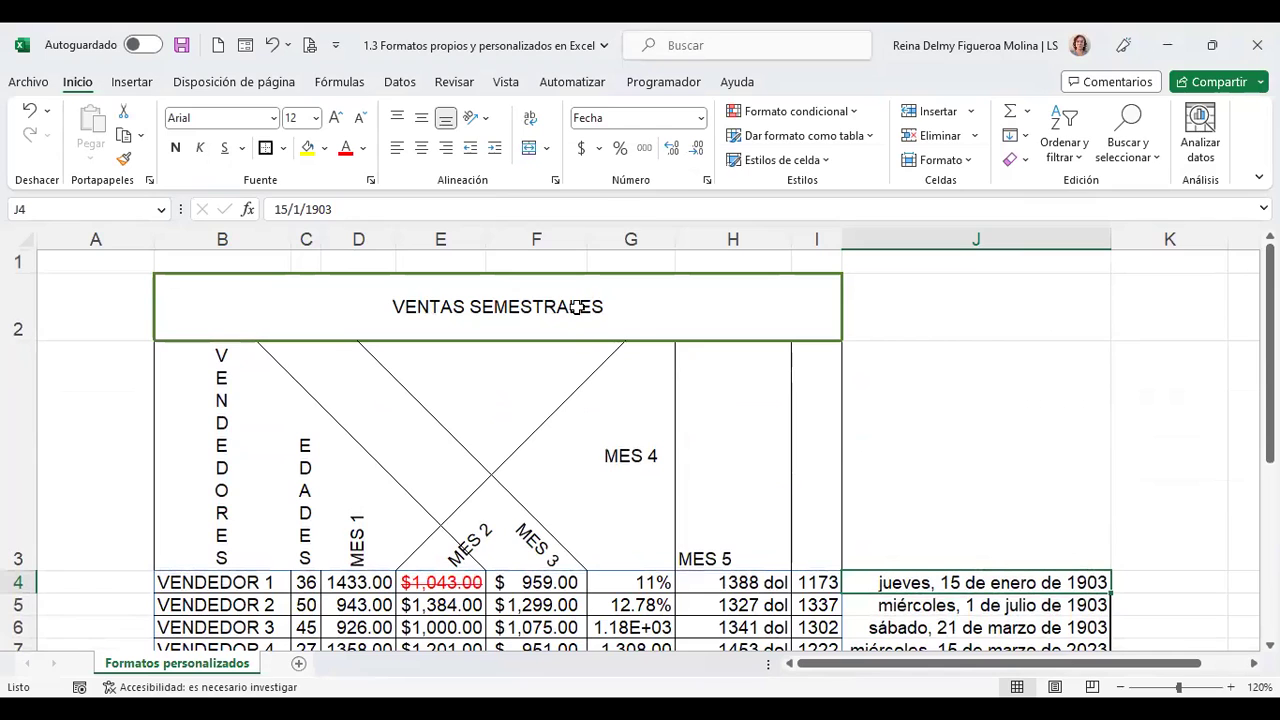
{"action": "left_click", "coordinate": [706, 182]}
{"action": "left_click", "coordinate": [760, 191]}
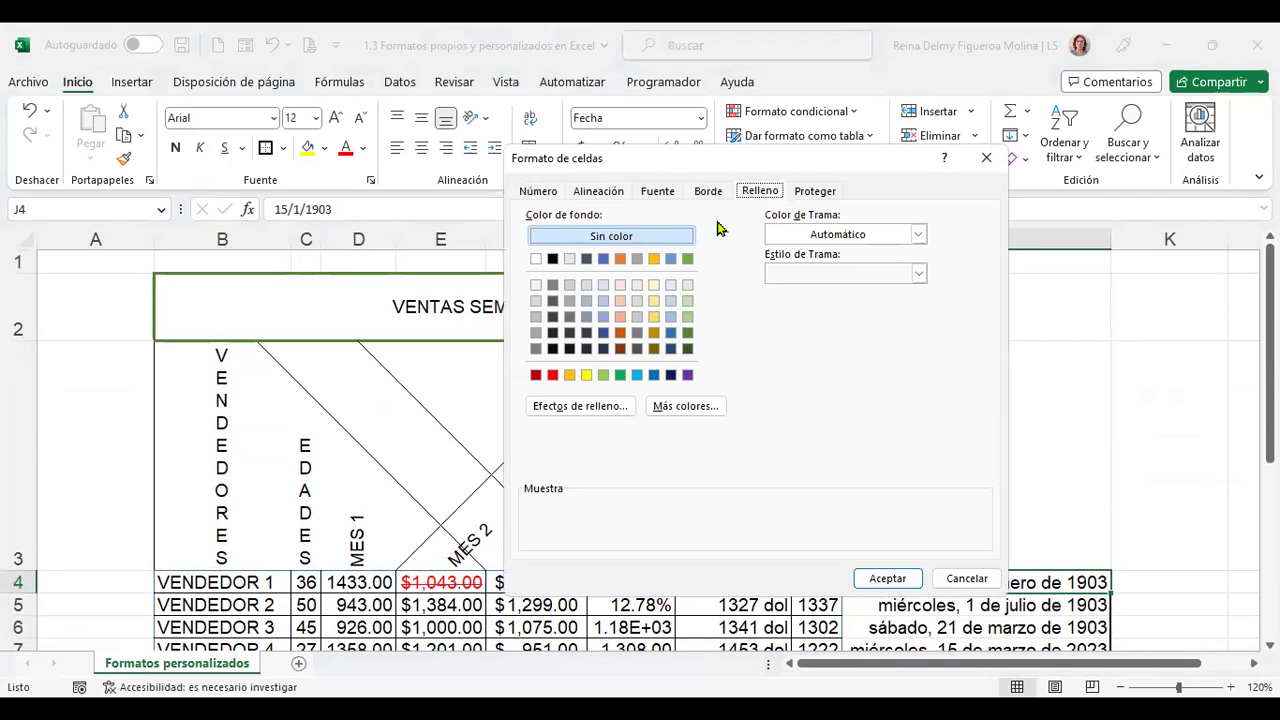
{"action": "left_click", "coordinate": [620, 301]}
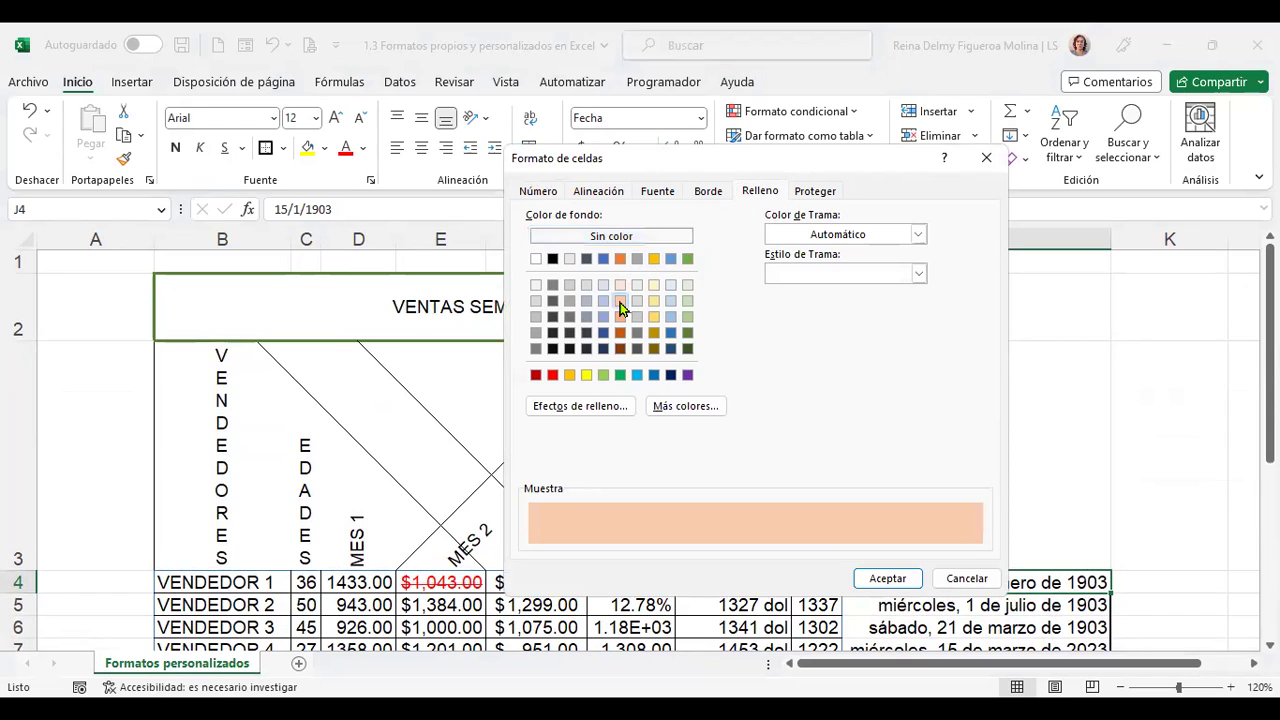
- Preview vertical, diagonal, corner and centre gradient shadings, then cancel the gradient
{"action": "left_click", "coordinate": [602, 414]}
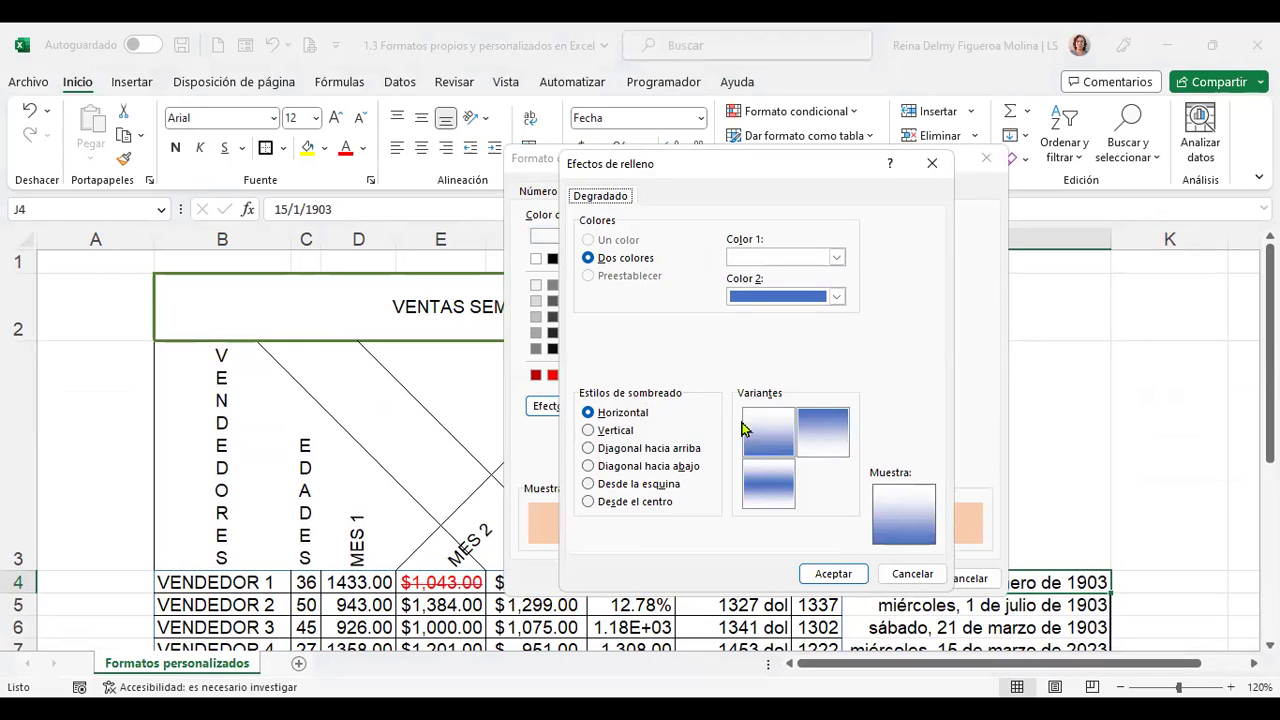
{"action": "left_click", "coordinate": [632, 438]}
{"action": "left_click", "coordinate": [648, 452]}
{"action": "left_click", "coordinate": [651, 470]}
{"action": "left_click", "coordinate": [648, 486]}
{"action": "left_click", "coordinate": [651, 505]}
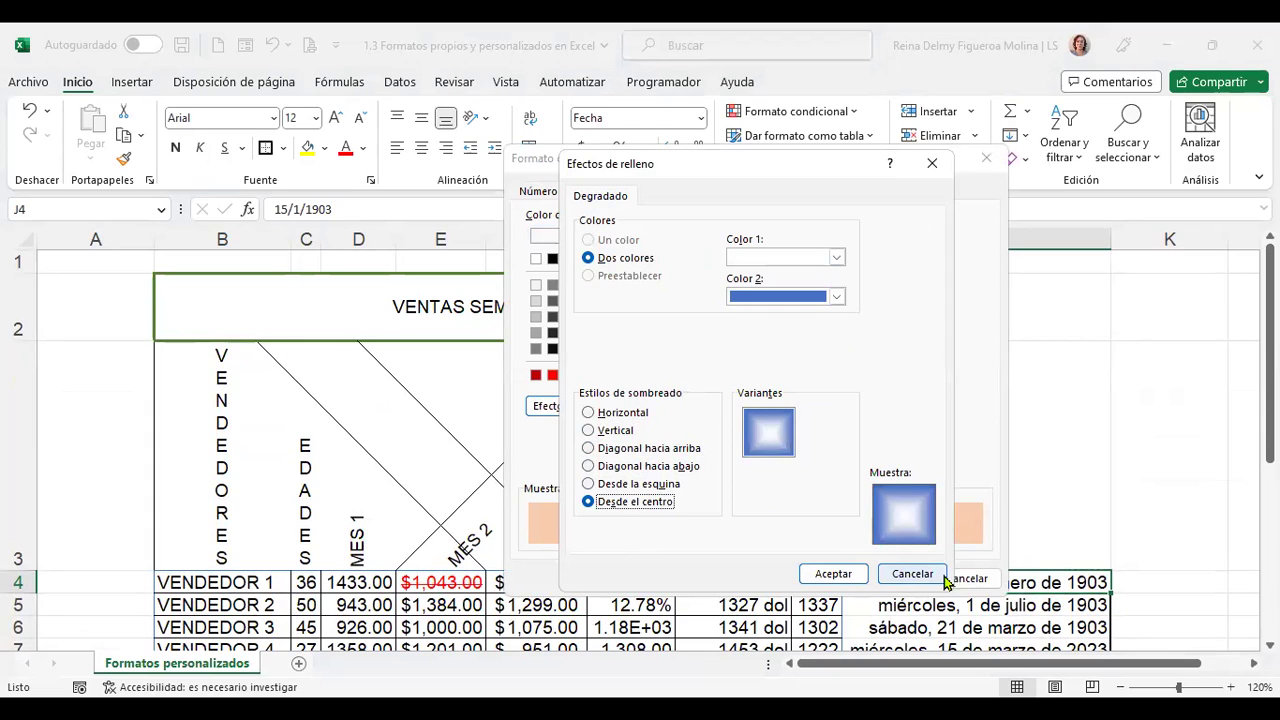
{"action": "left_click", "coordinate": [911, 574]}
- Mix a custom lilac colour (RGB 208, 164, 228) as J4's fill
{"action": "left_click", "coordinate": [697, 410]}
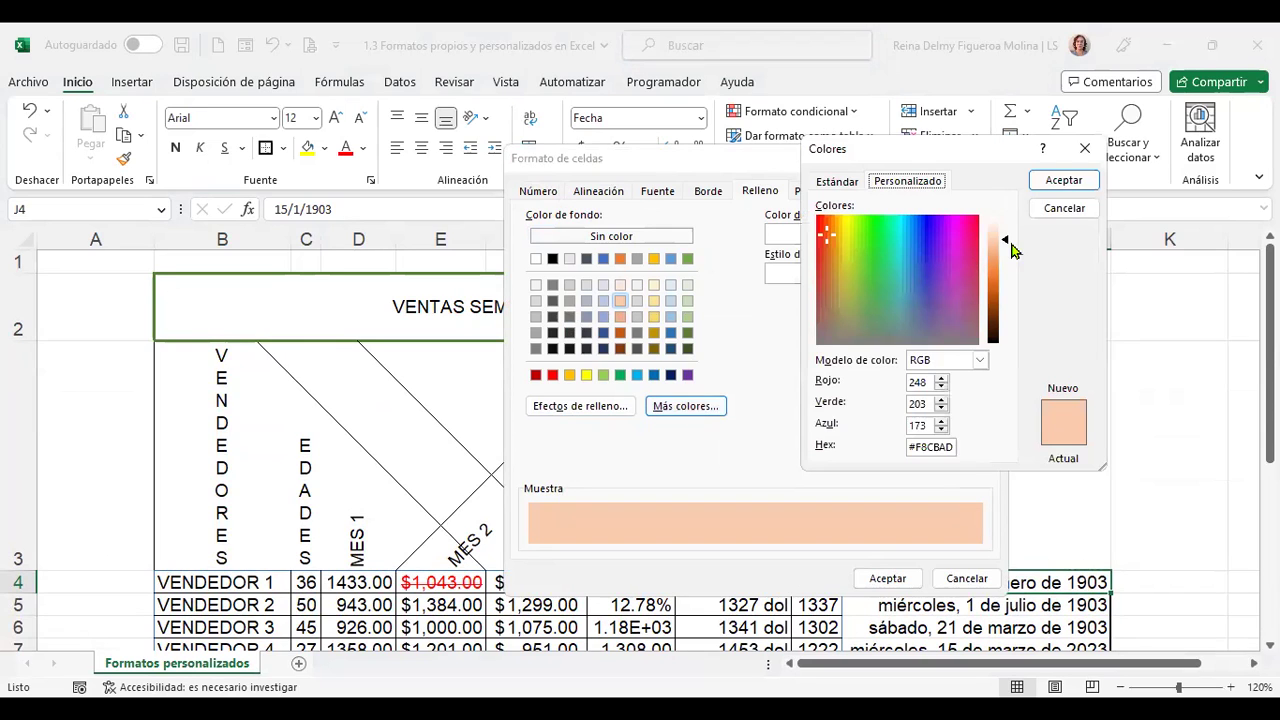
{"action": "left_click_drag", "start_coordinate": [1010, 244], "coordinate": [1005, 284]}
{"action": "mouse_move", "coordinate": [837, 236]}
{"action": "left_mouse_down"}
{"action": "mouse_move", "coordinate": [905, 291]}
{"action": "mouse_move", "coordinate": [942, 276]}
{"action": "left_mouse_up"}
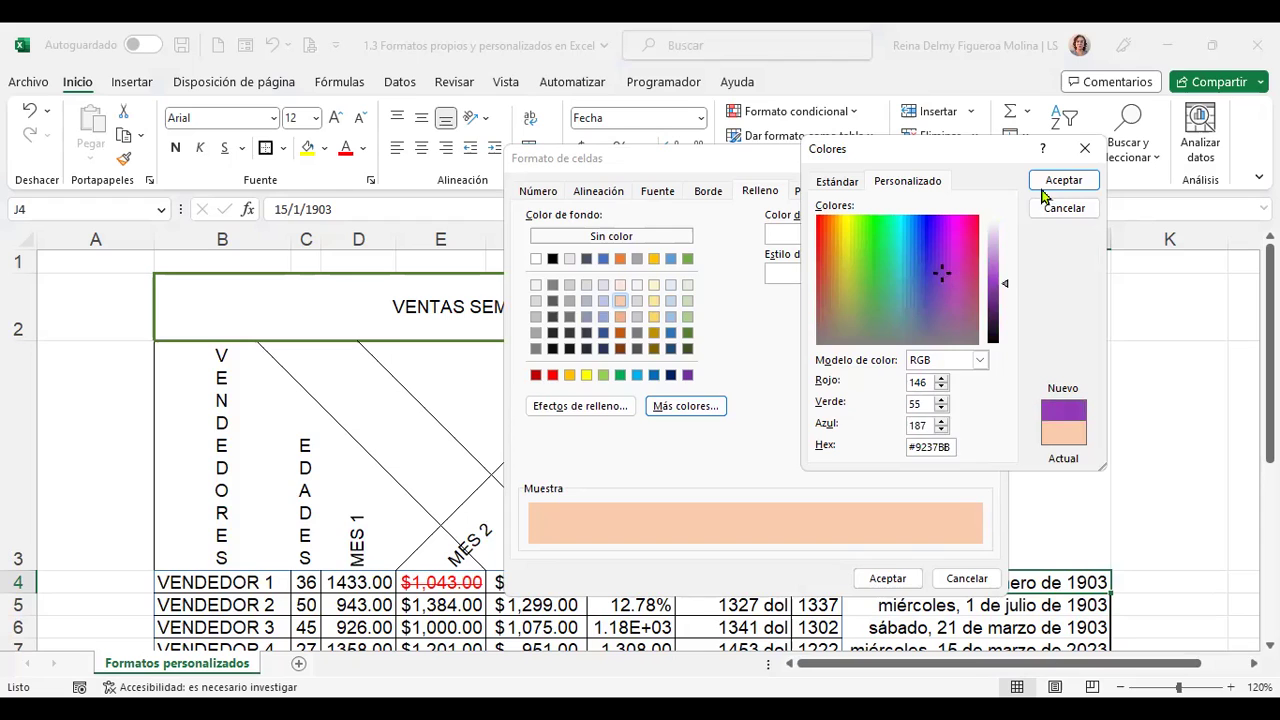
{"action": "left_click_drag", "start_coordinate": [1006, 286], "coordinate": [1006, 246]}
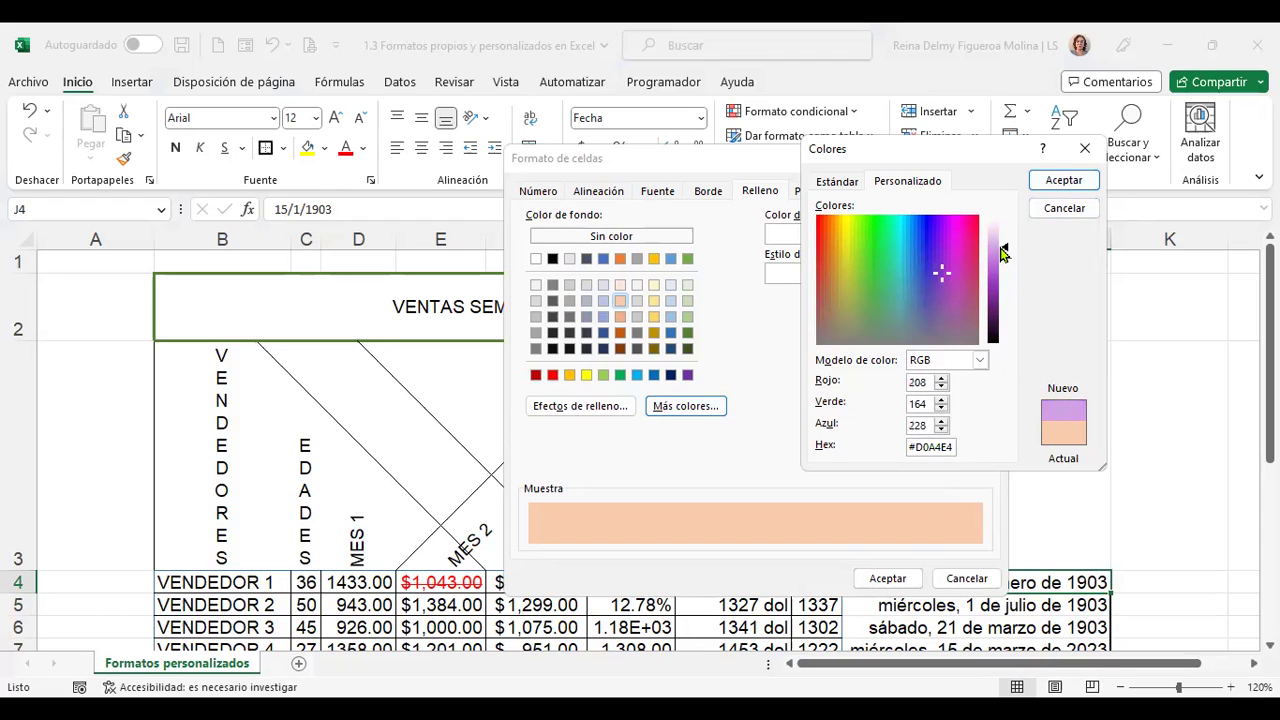
{"action": "left_click", "coordinate": [1064, 181]}
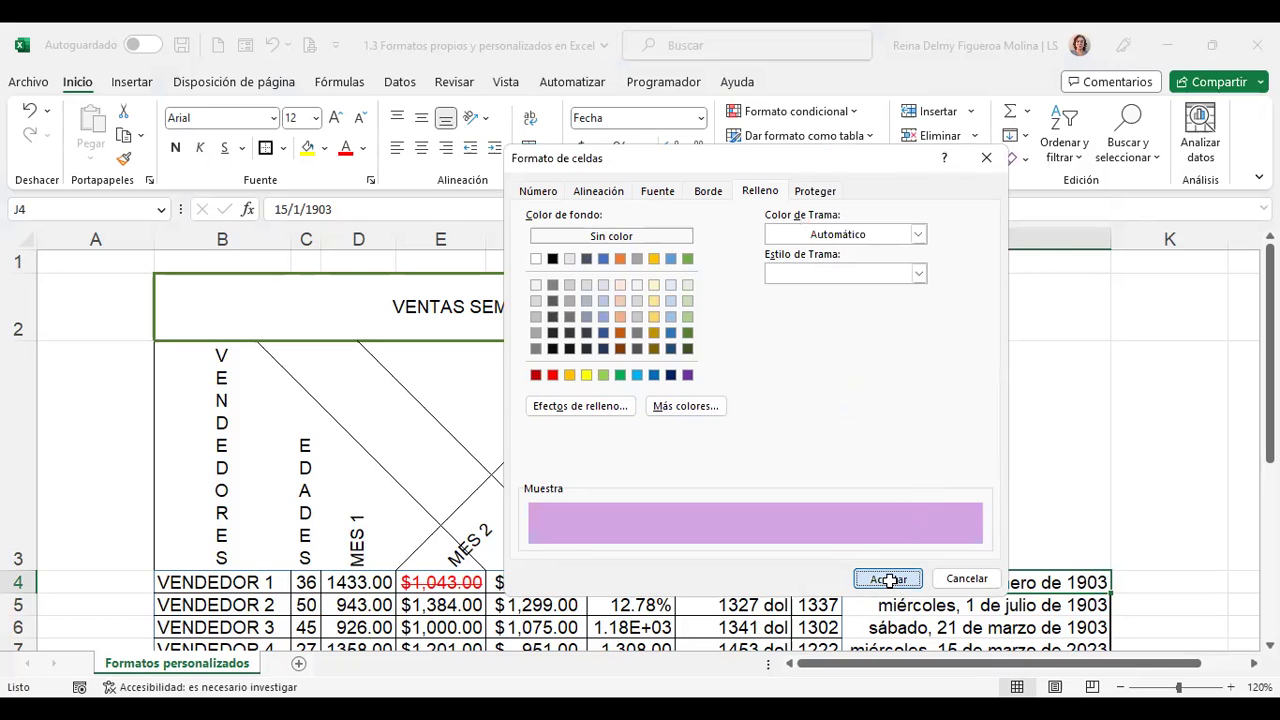
{"action": "left_click", "coordinate": [887, 579]}
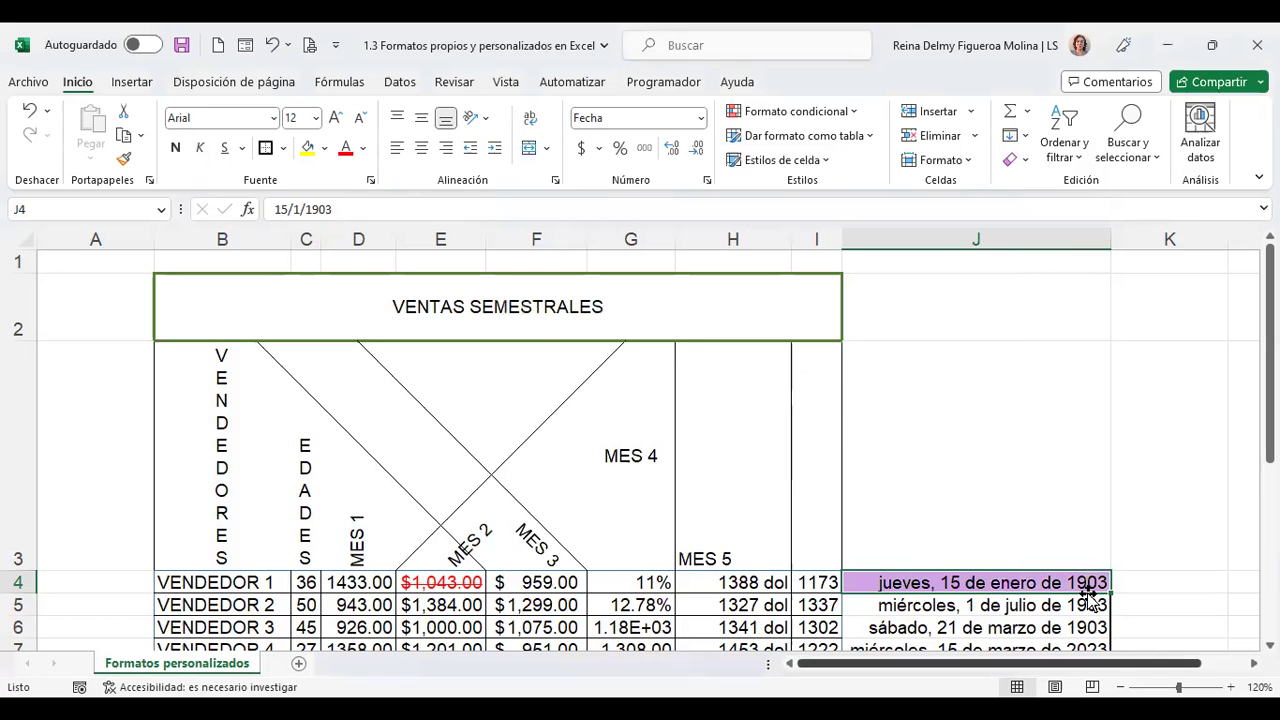
- Fill the merged VENTAS SEMESTRALES cell B2 with a light peach theme swatch
{"action": "scroll", "coordinate": [866, 491], "scroll_direction": "down", "scroll_amount": 1}
{"action": "scroll", "coordinate": [612, 298], "scroll_direction": "up", "scroll_amount": 1}
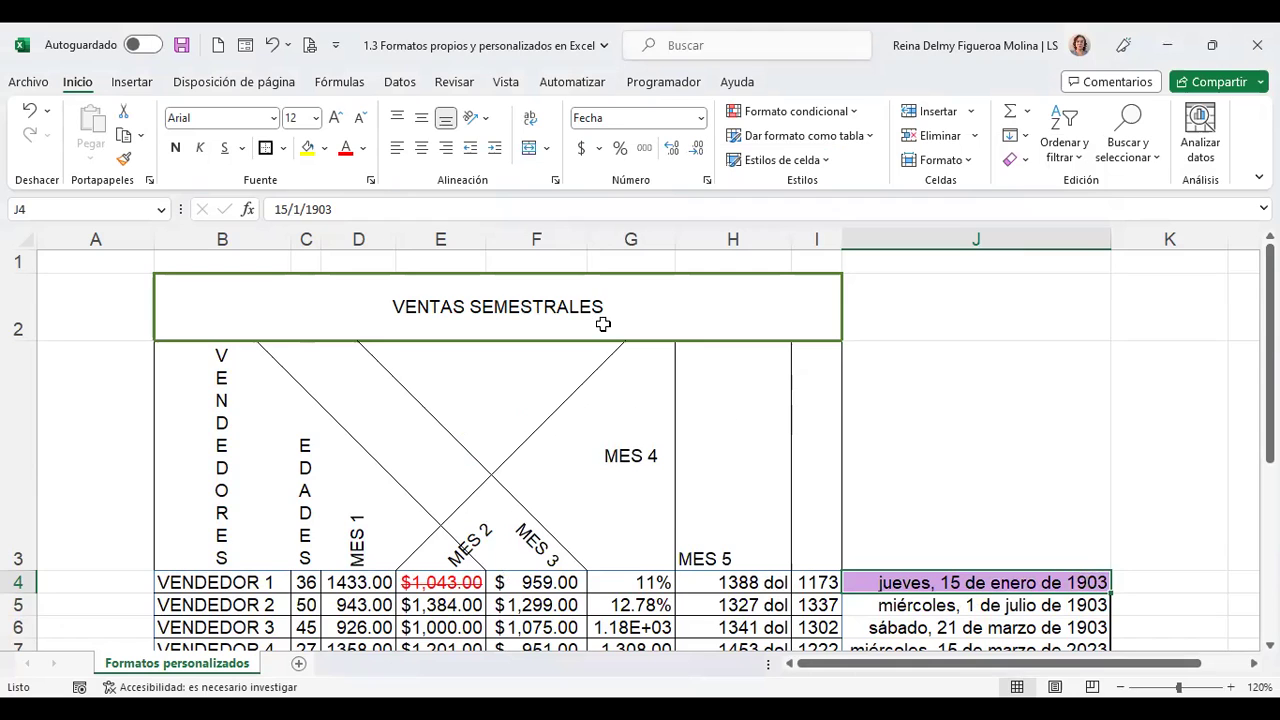
{"action": "scroll", "coordinate": [1002, 387], "scroll_direction": "down", "scroll_amount": 1}
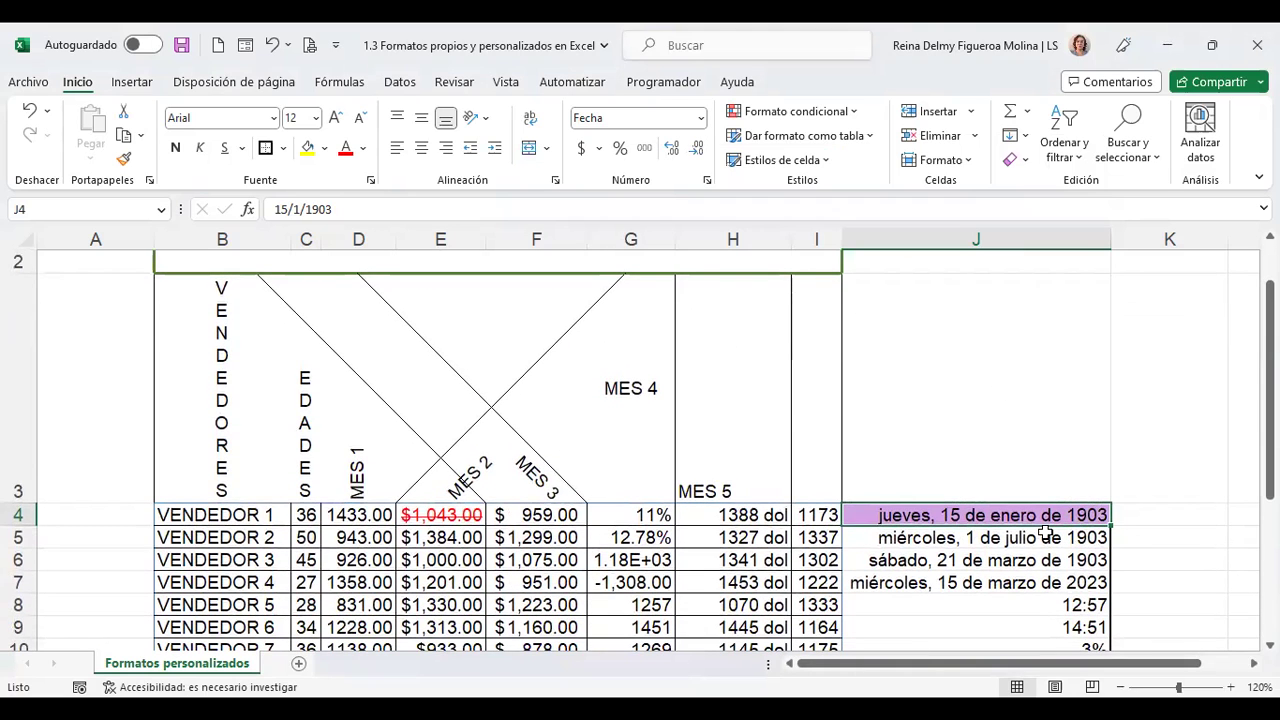
{"action": "scroll", "coordinate": [760, 475], "scroll_direction": "up", "scroll_amount": 1}
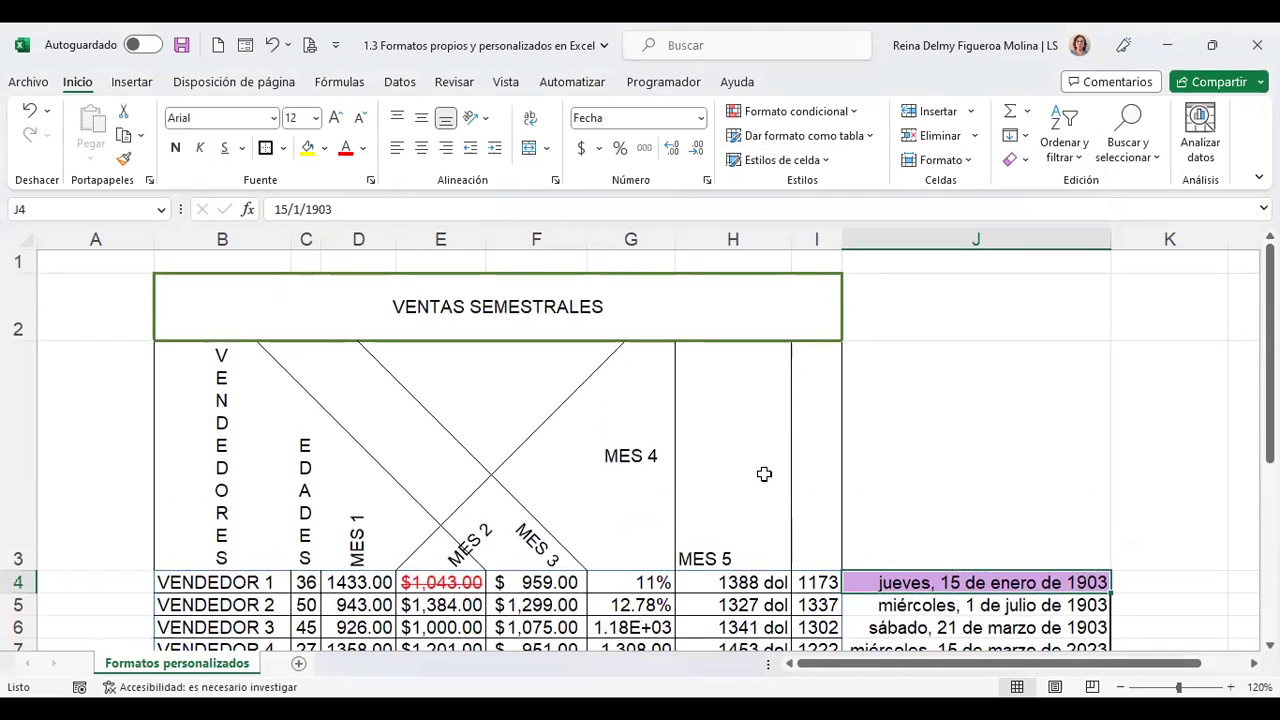
{"action": "left_click", "coordinate": [443, 293]}
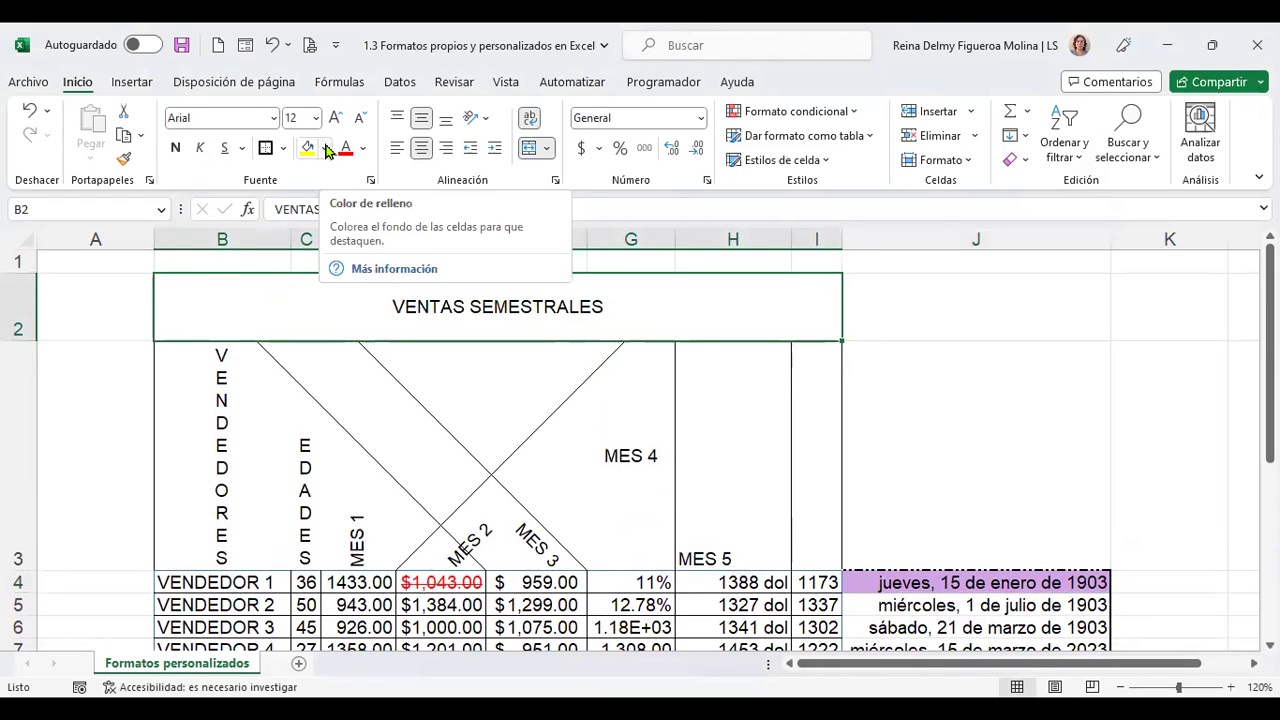
{"action": "left_click", "coordinate": [327, 150]}
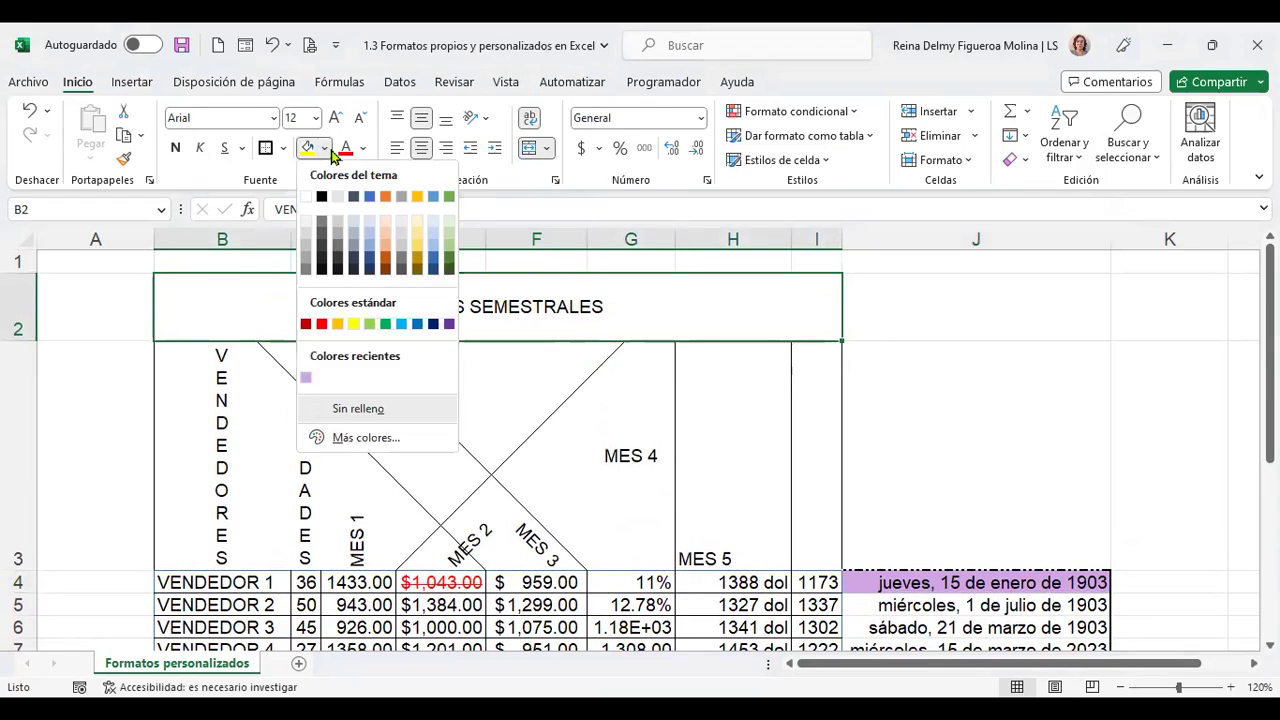
{"action": "left_click", "coordinate": [384, 216]}
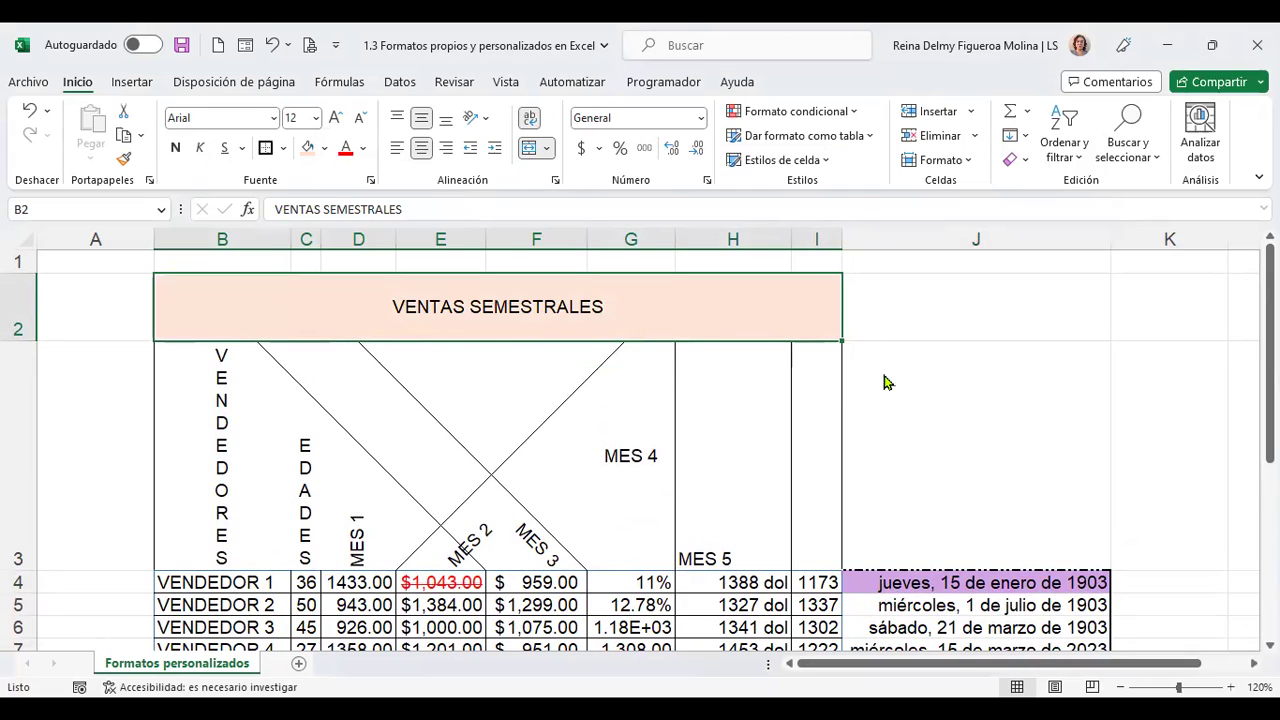
- Look at the pattern colour choices in Format Cells and close it without changes
{"action": "key", "text": "ctrl+1"}
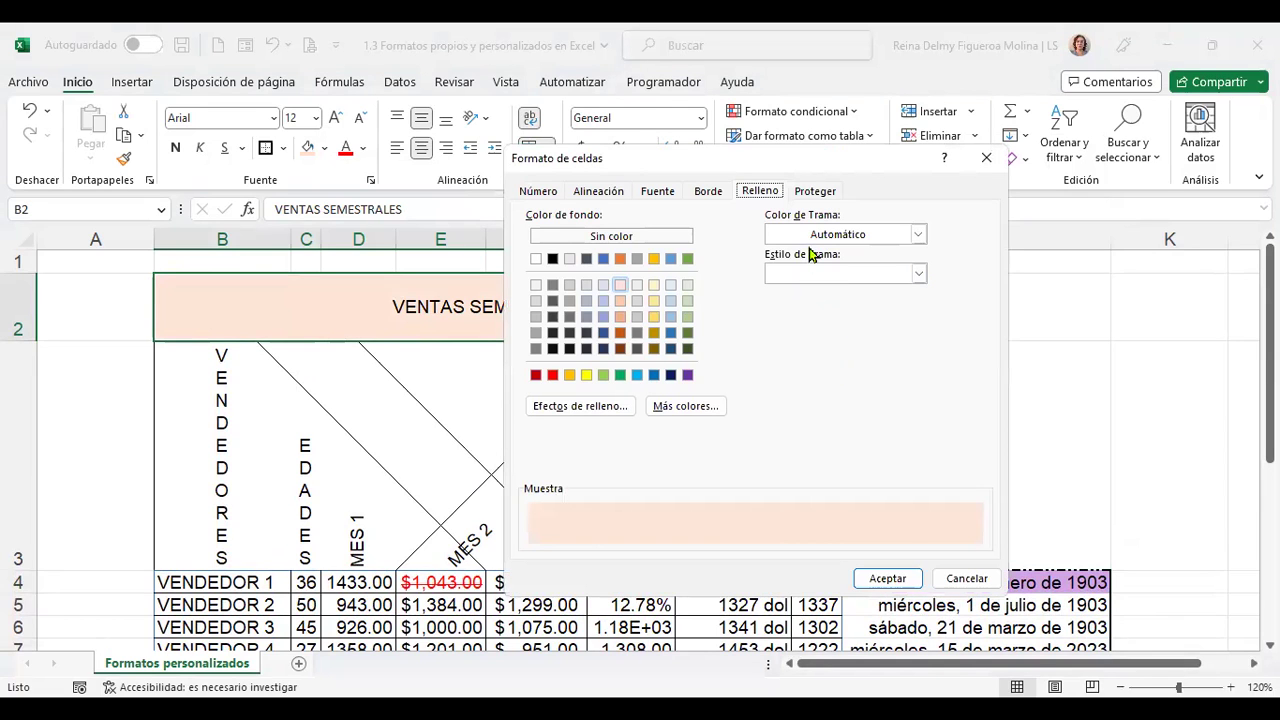
{"action": "left_click", "coordinate": [919, 235]}
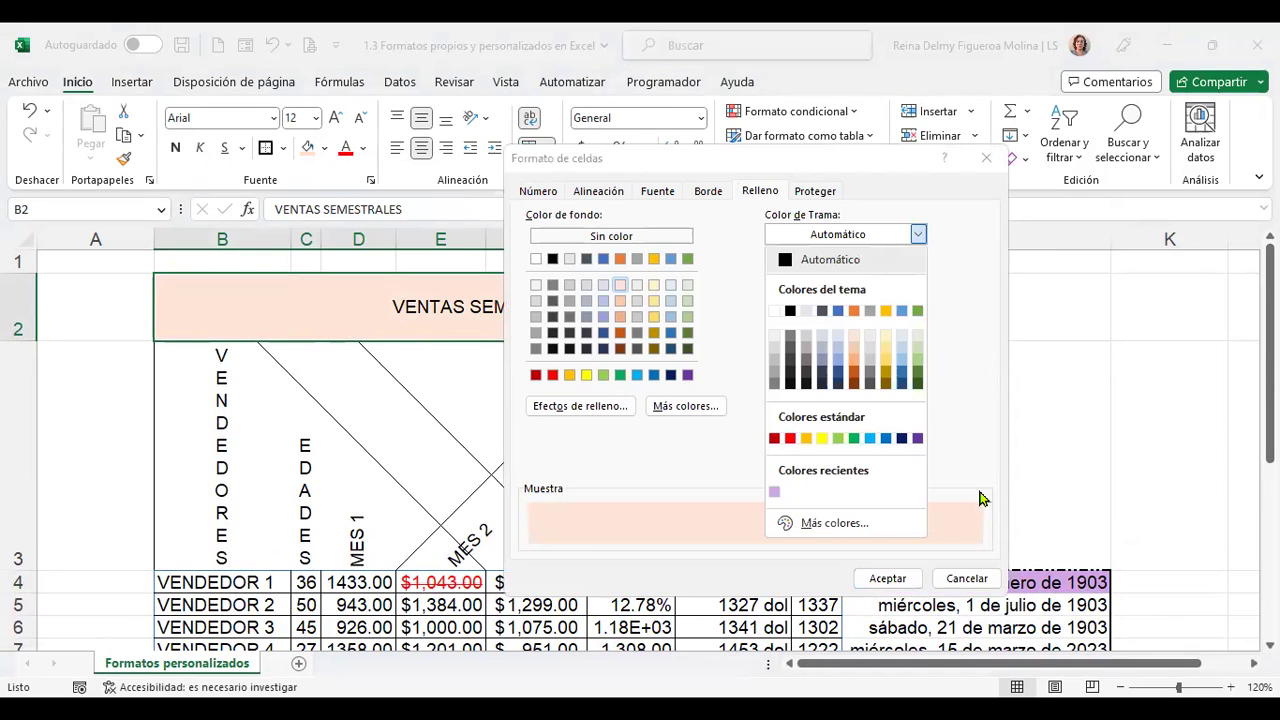
{"action": "left_click", "coordinate": [962, 588]}
{"action": "scroll", "coordinate": [247, 579], "scroll_direction": "down", "scroll_amount": 2}
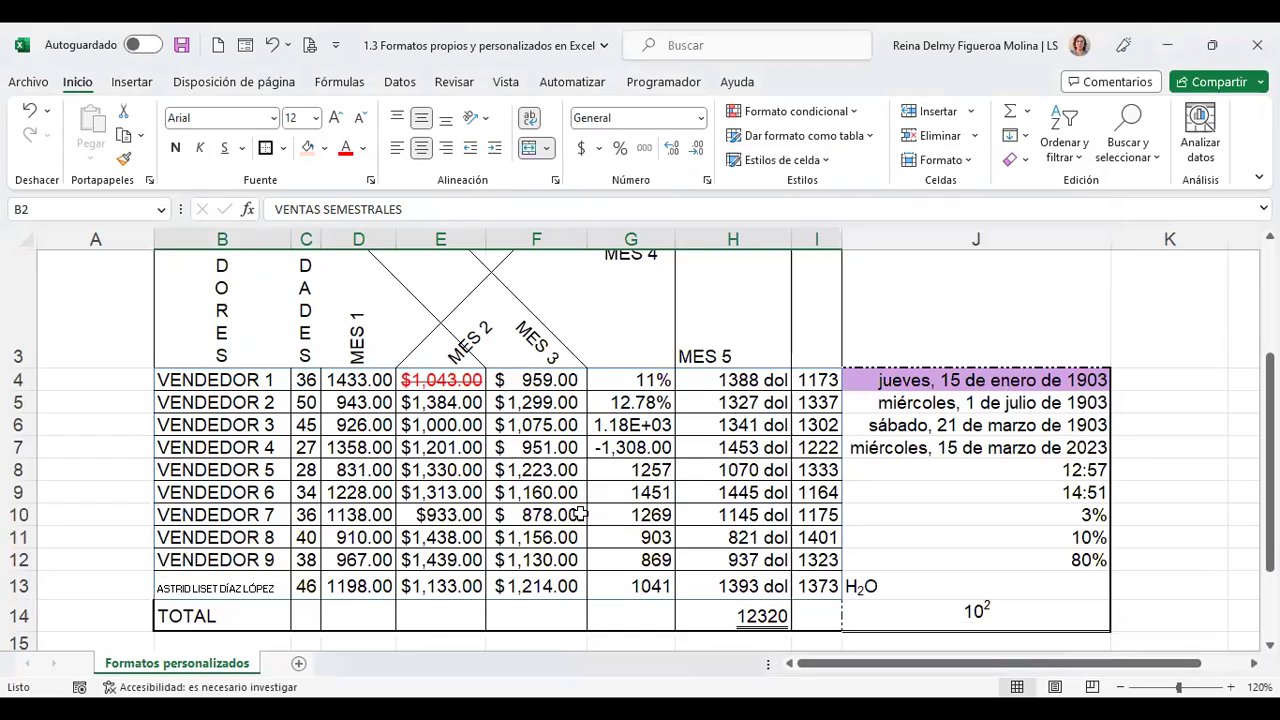
- Give TOTAL cell B14 a vertical-stripe pattern in Naranja Énfasis 2 Oscuro 25%
{"action": "left_click", "coordinate": [226, 614]}
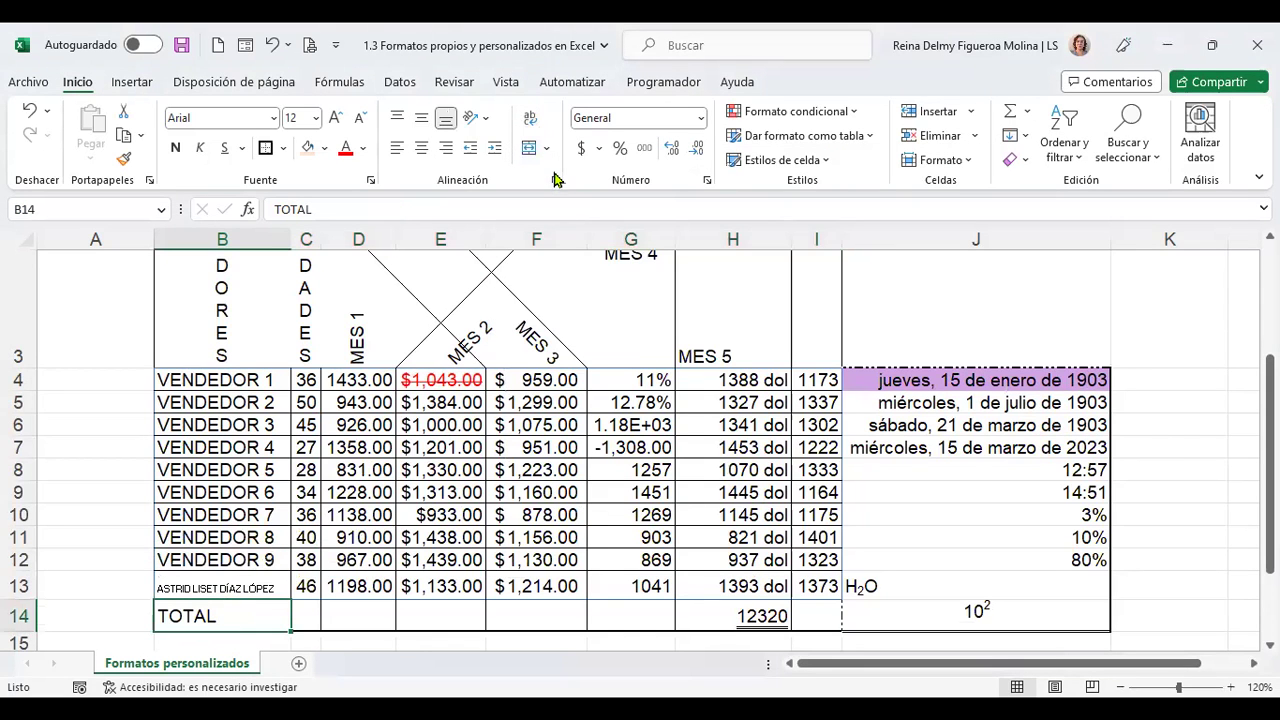
{"action": "left_click", "coordinate": [329, 148]}
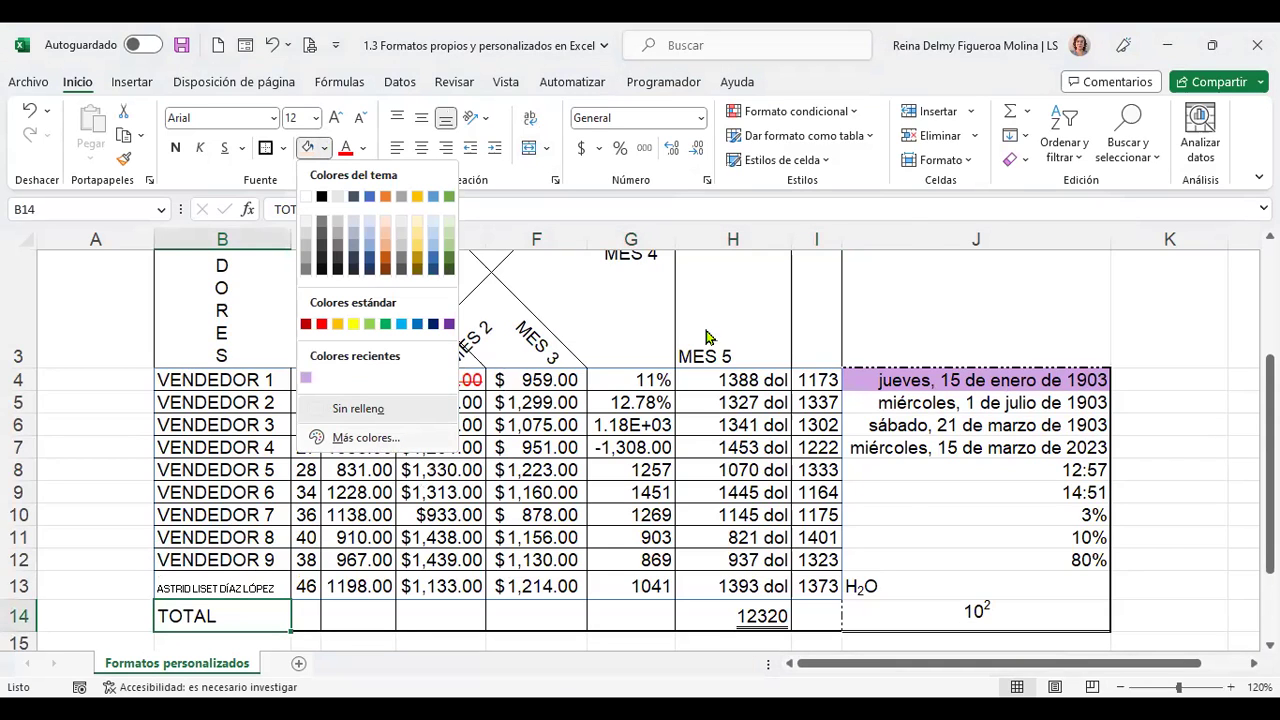
{"action": "left_click", "coordinate": [870, 277]}
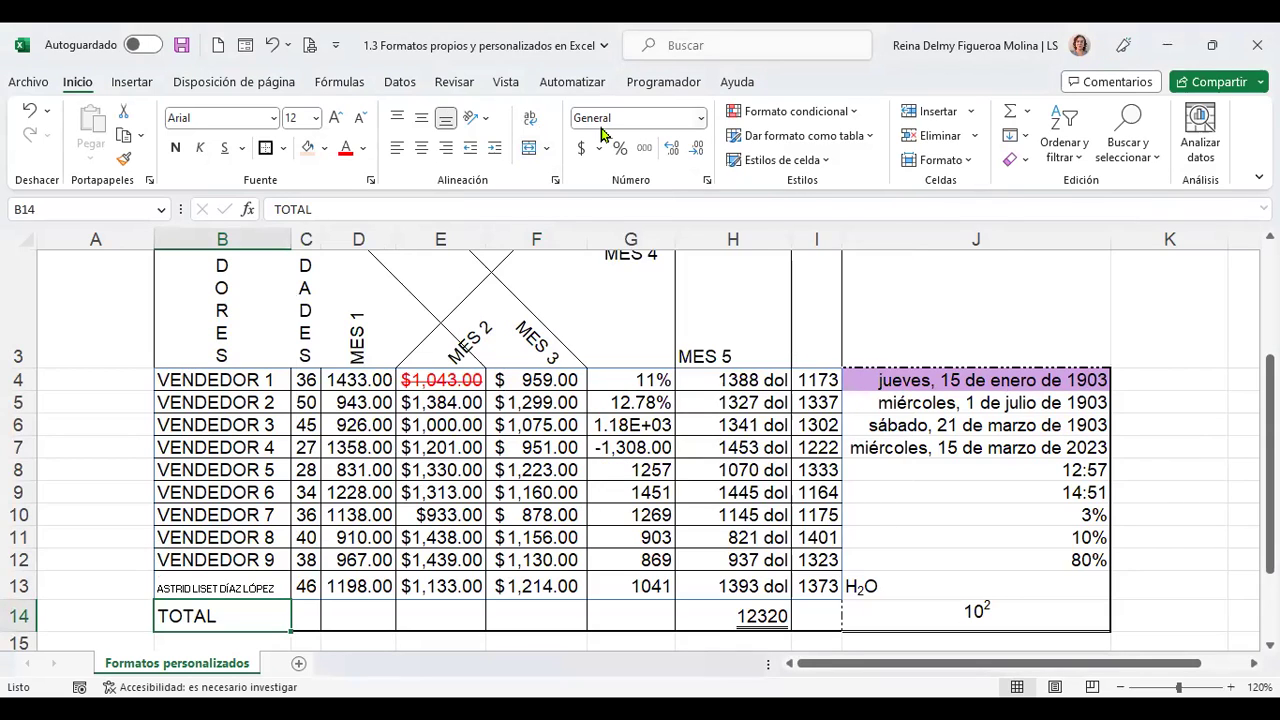
{"action": "key", "text": "ctrl+1"}
{"action": "left_click", "coordinate": [851, 234]}
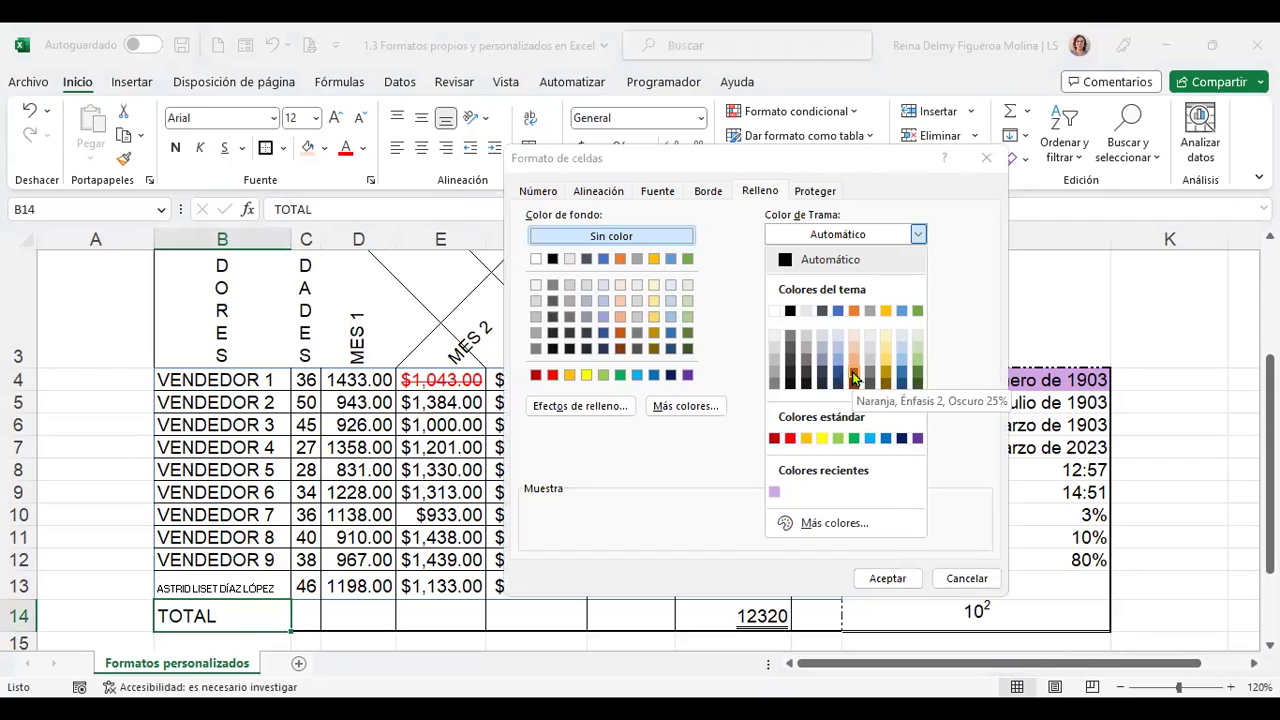
{"action": "left_click", "coordinate": [853, 375]}
{"action": "left_click", "coordinate": [919, 274]}
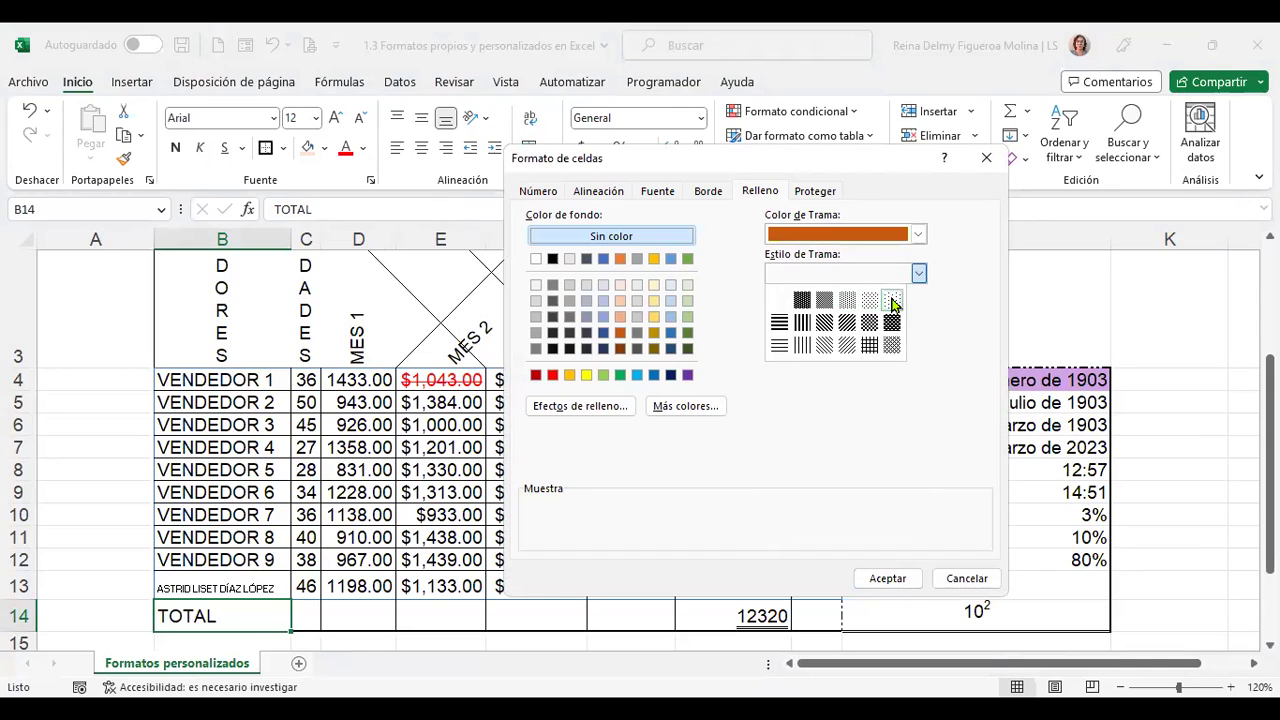
{"action": "left_click", "coordinate": [801, 346]}
{"action": "left_click", "coordinate": [887, 578]}
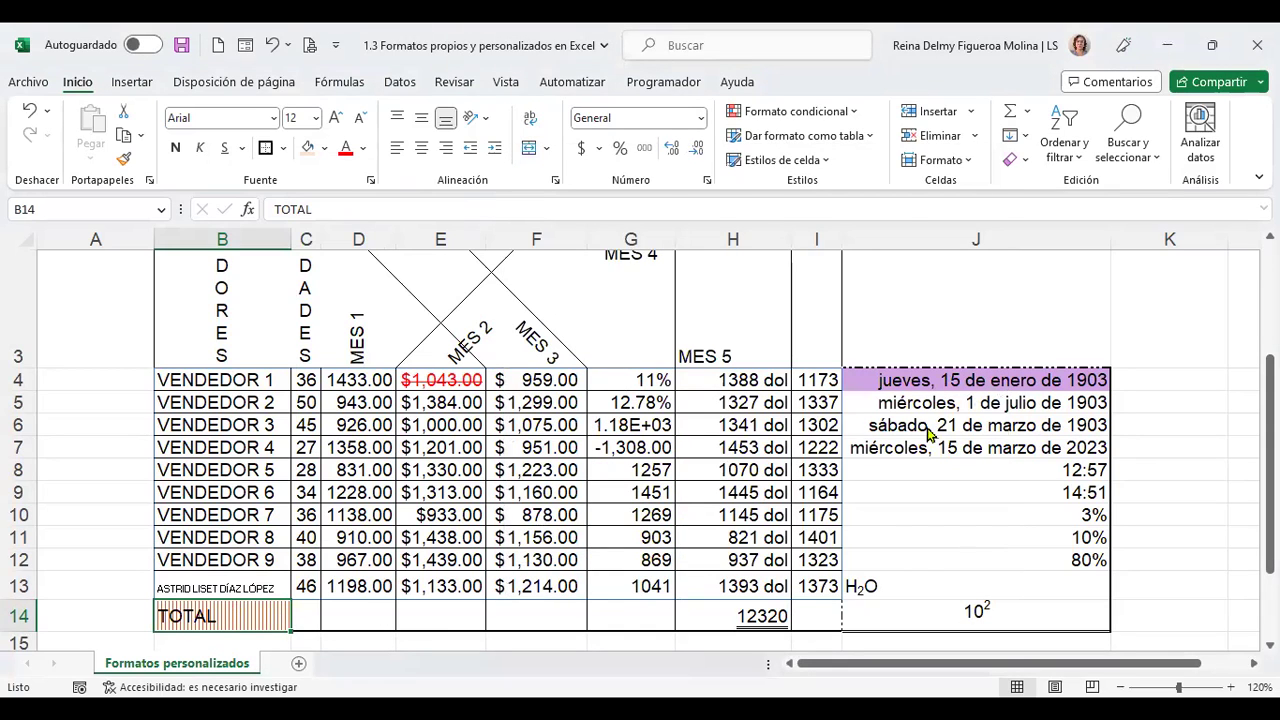
- Review the fill in Format Cells, close it unchanged, and select J3
{"action": "key", "text": "ctrl+1"}
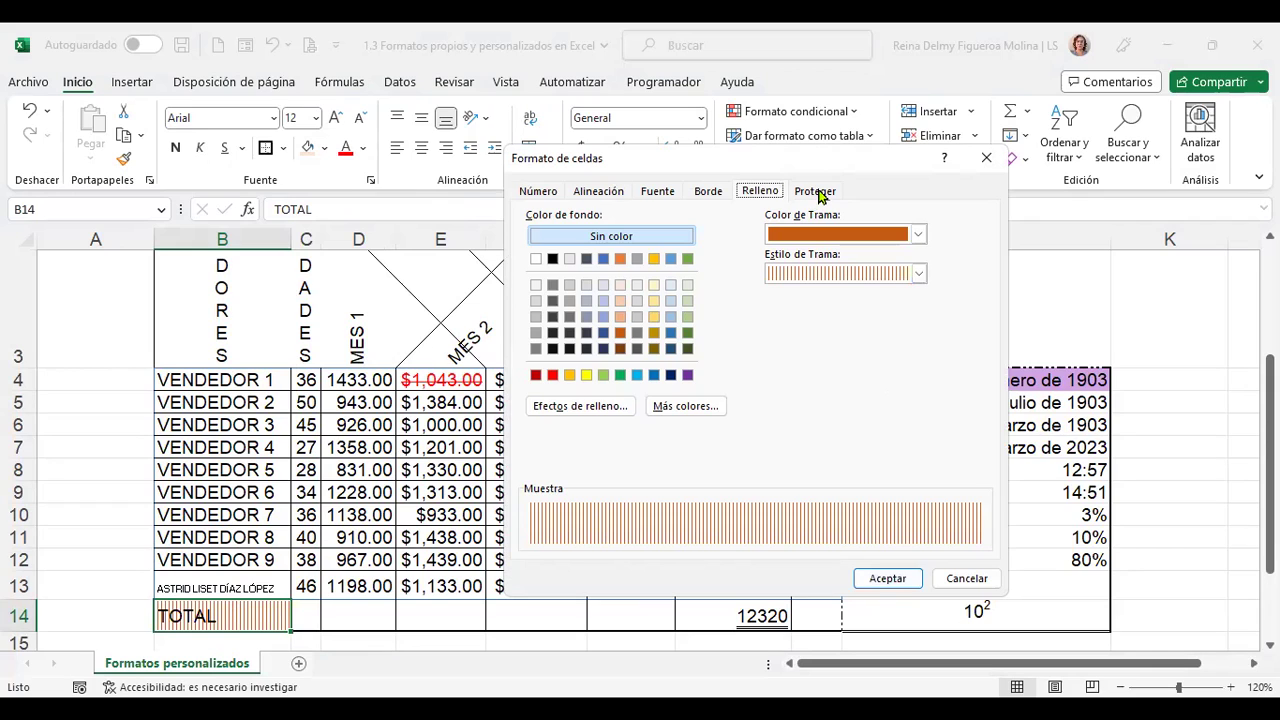
{"action": "left_click", "coordinate": [820, 193]}
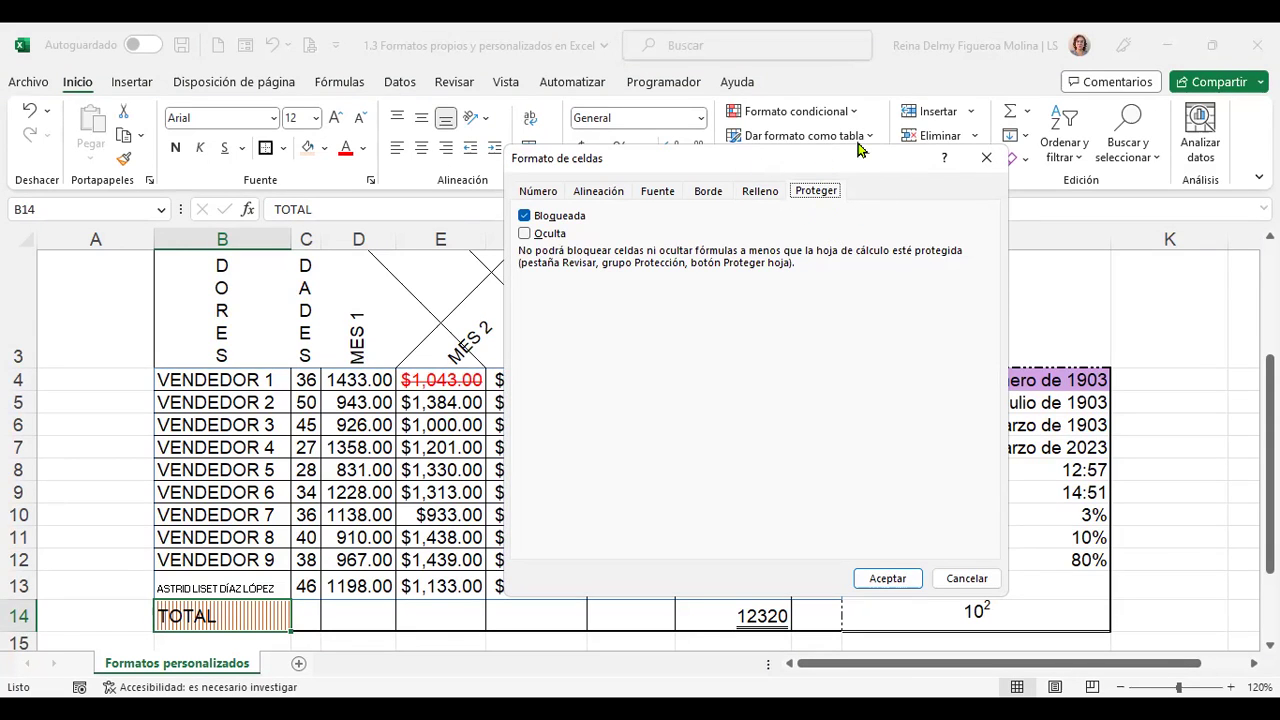
{"action": "left_click", "coordinate": [966, 578]}
{"action": "left_click", "coordinate": [987, 442]}
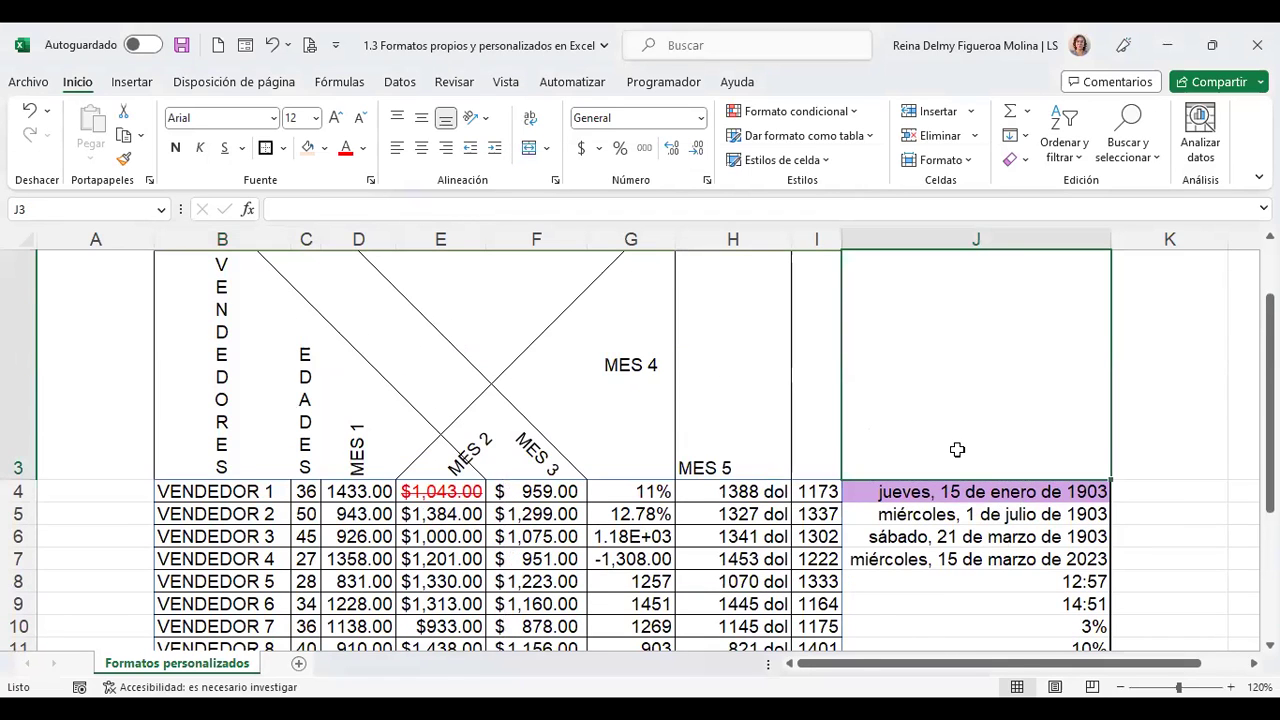
{"action": "scroll", "coordinate": [957, 450], "scroll_direction": "up", "scroll_amount": 1}
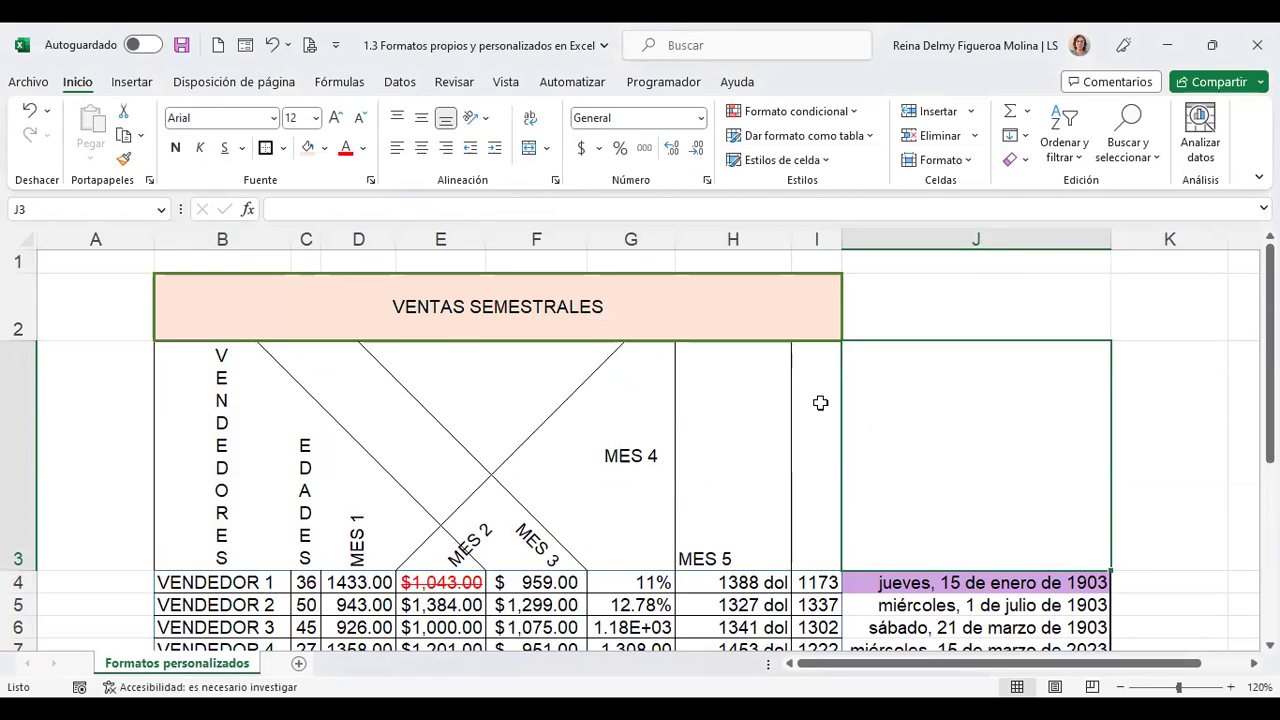
{"action": "scroll", "coordinate": [820, 403], "scroll_direction": "down", "scroll_amount": 1}
{"action": "scroll", "coordinate": [815, 450], "scroll_direction": "down", "scroll_amount": 2}
{"action": "scroll", "coordinate": [808, 511], "scroll_direction": "down", "scroll_amount": 2}
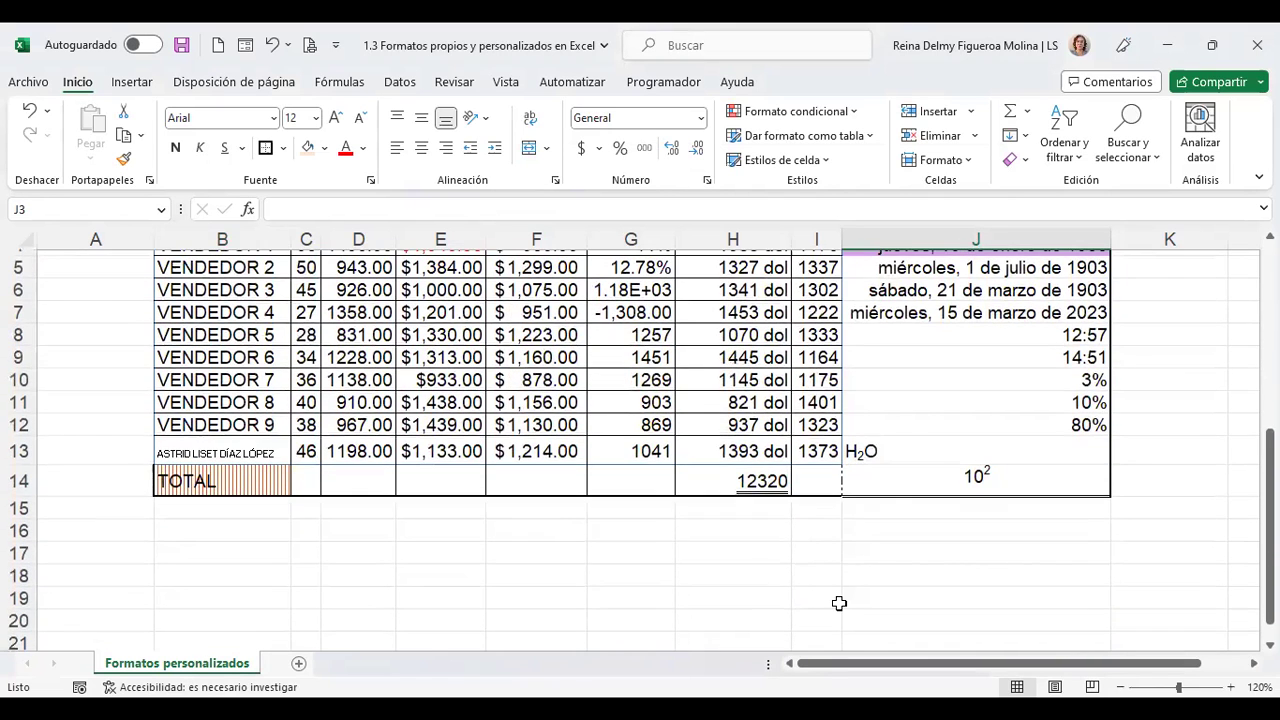
{"action": "scroll", "coordinate": [839, 580], "scroll_direction": "up", "scroll_amount": 2}
{"action": "scroll", "coordinate": [839, 580], "scroll_direction": "up", "scroll_amount": 1}
{"action": "scroll", "coordinate": [839, 580], "scroll_direction": "down", "scroll_amount": 1}
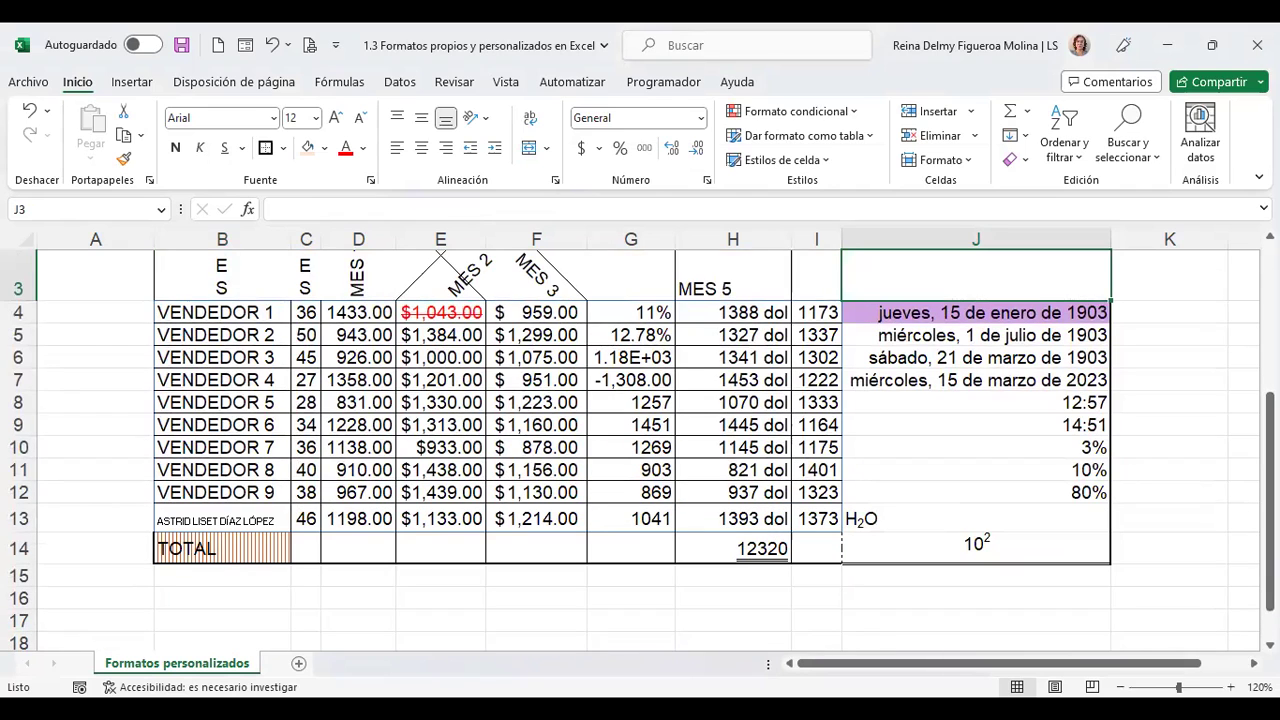
{"action": "left_click", "coordinate": [758, 316]}
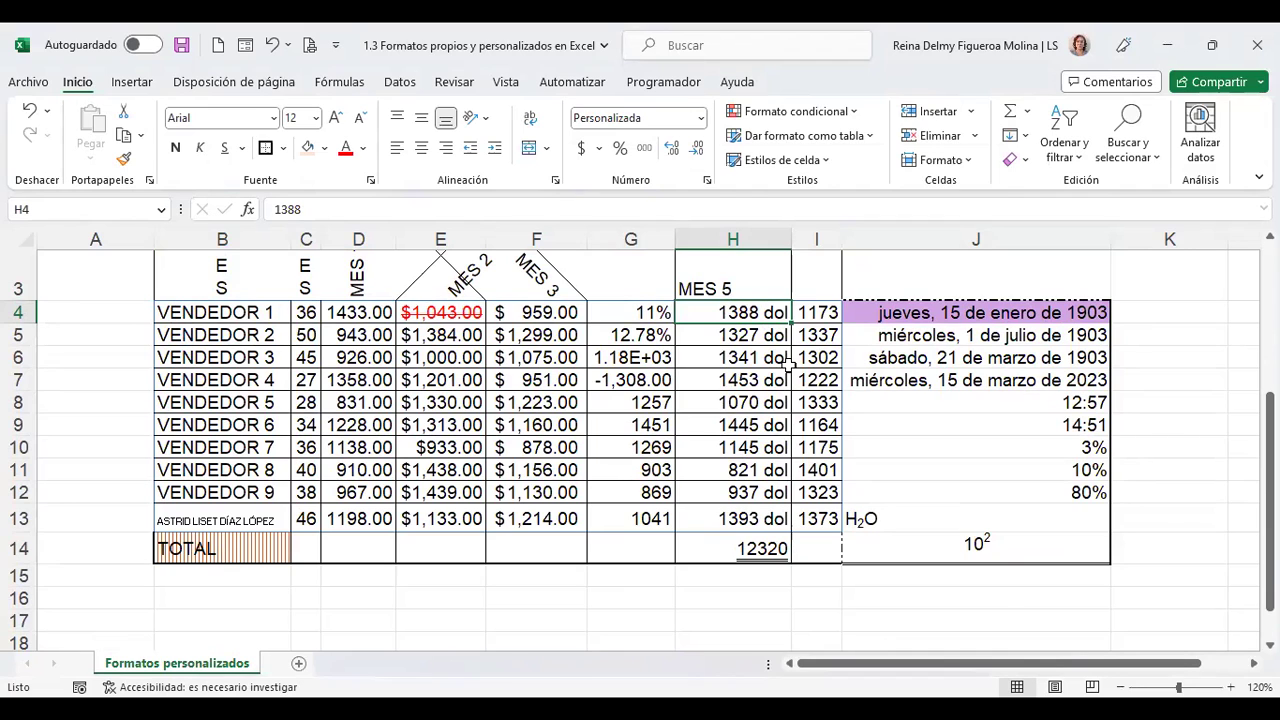
{"action": "key", "text": "ctrl+1"}
{"action": "left_click", "coordinate": [548, 198]}
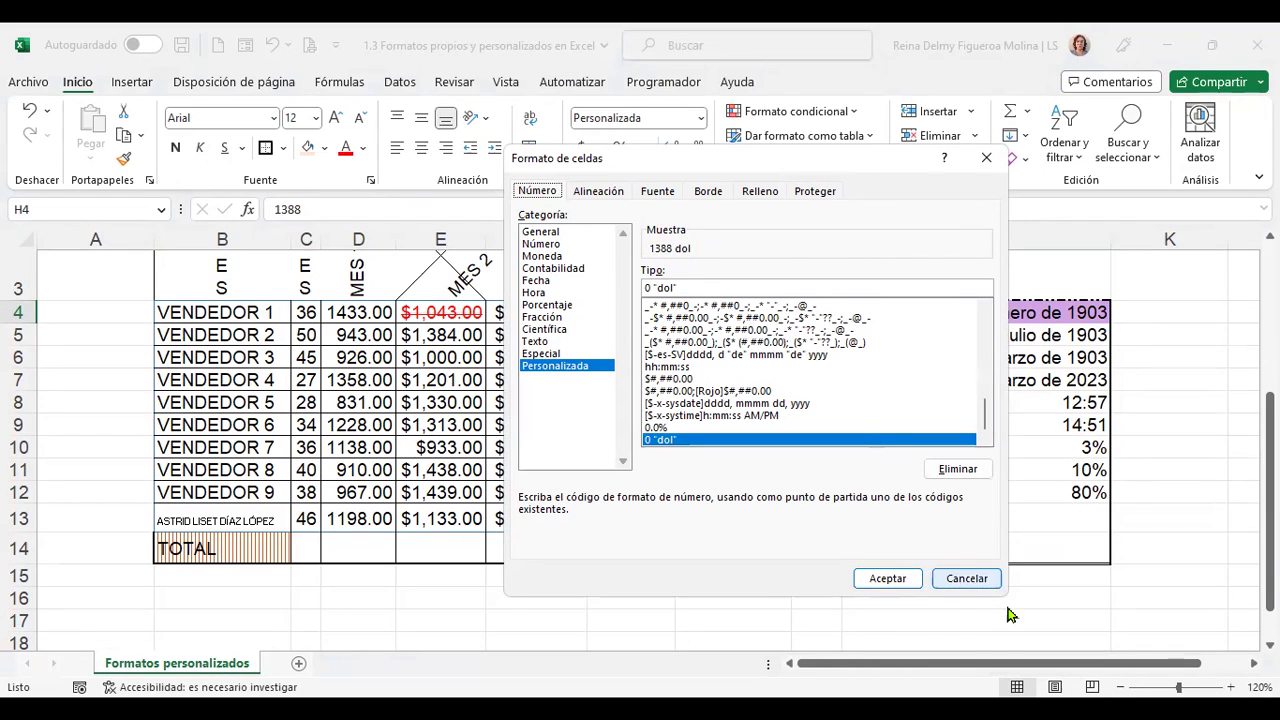
{"action": "left_click", "coordinate": [968, 580]}
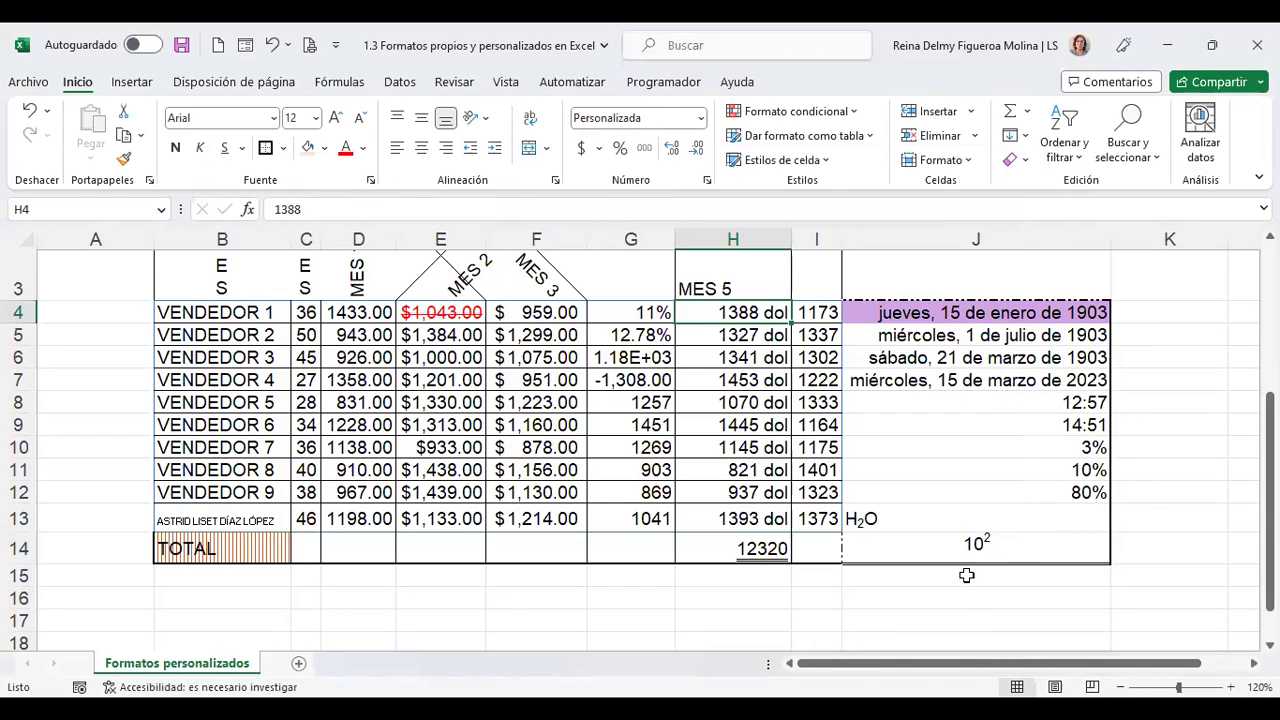
{"action": "left_click", "coordinate": [763, 543]}
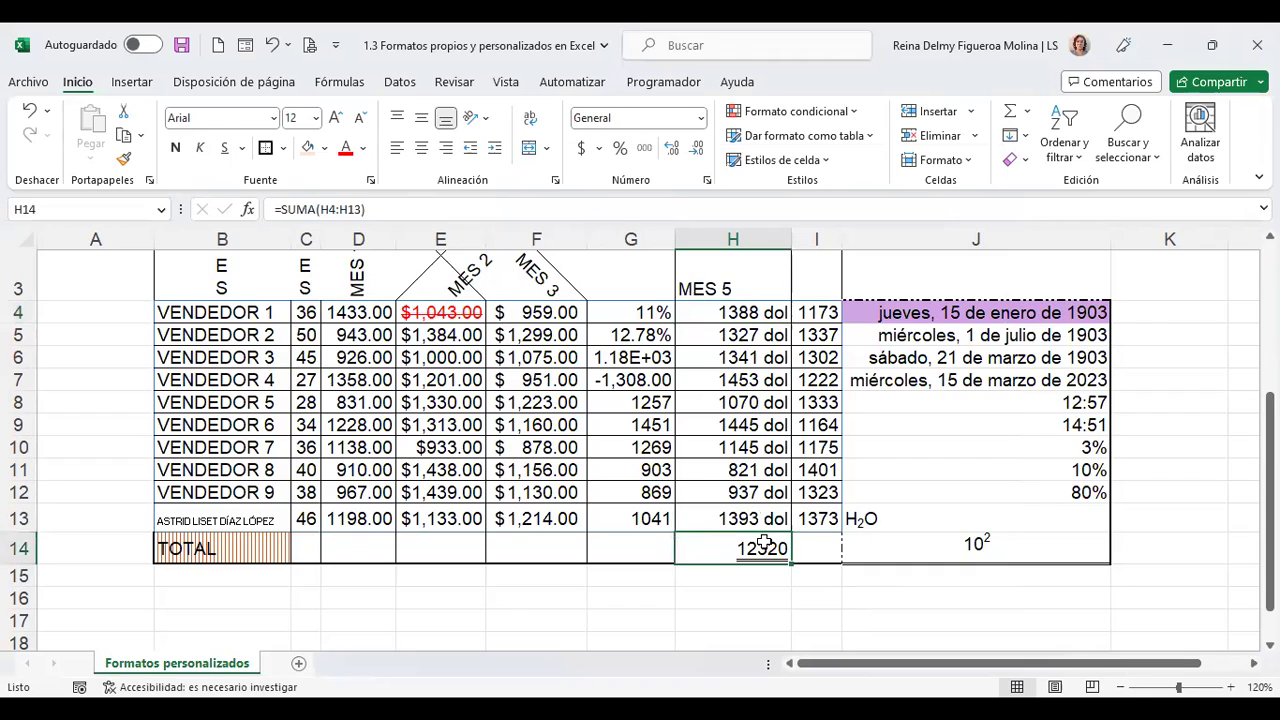
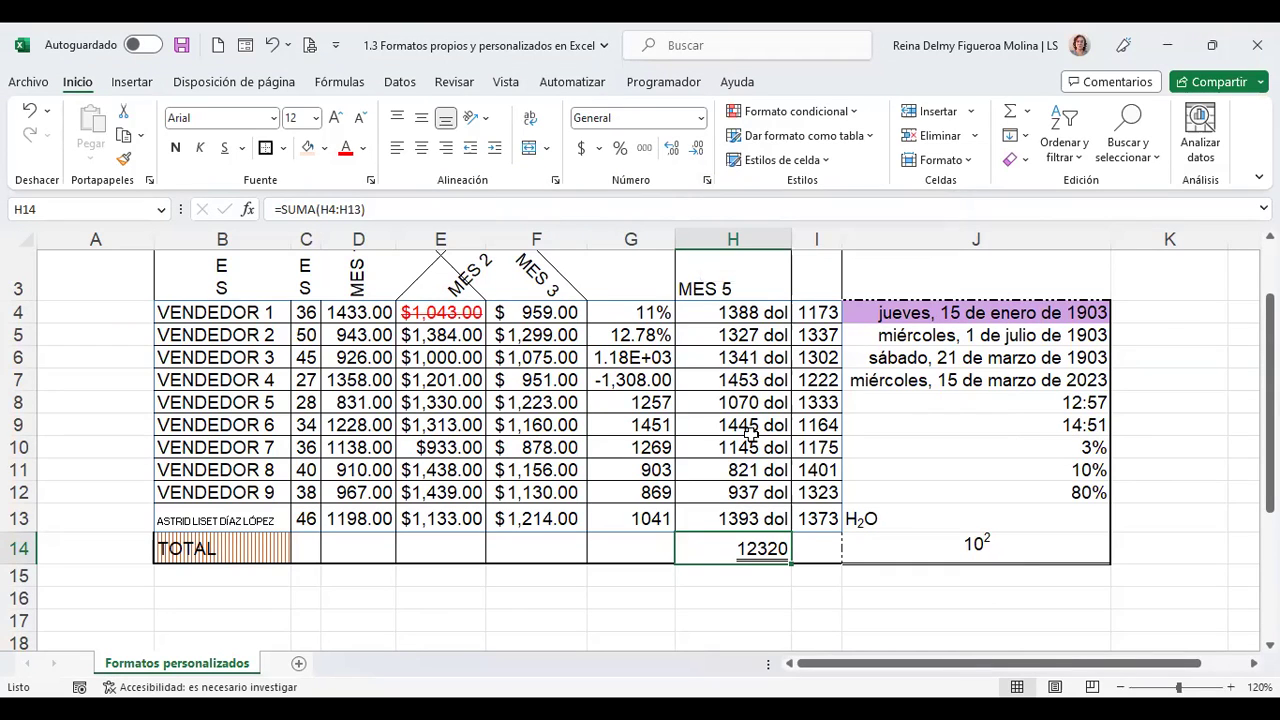
{"action": "left_click", "coordinate": [701, 118]}
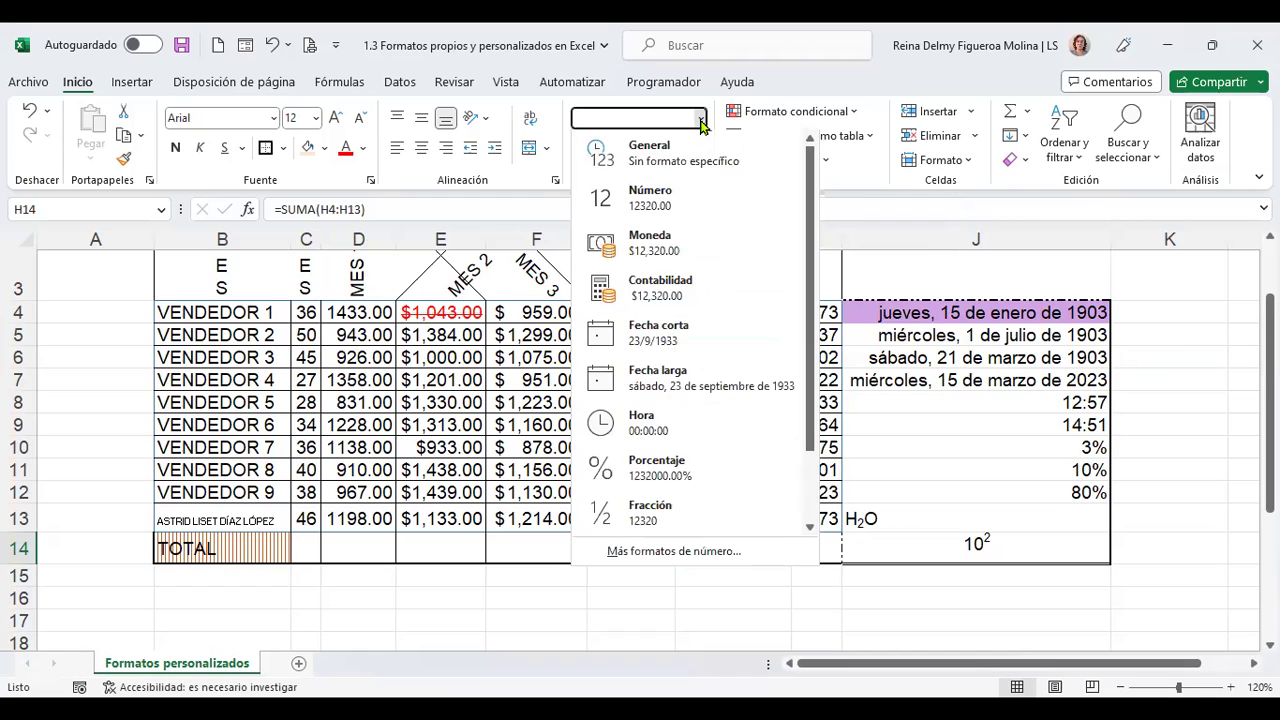
{"action": "scroll", "coordinate": [700, 450], "scroll_direction": "down", "scroll_amount": 2}
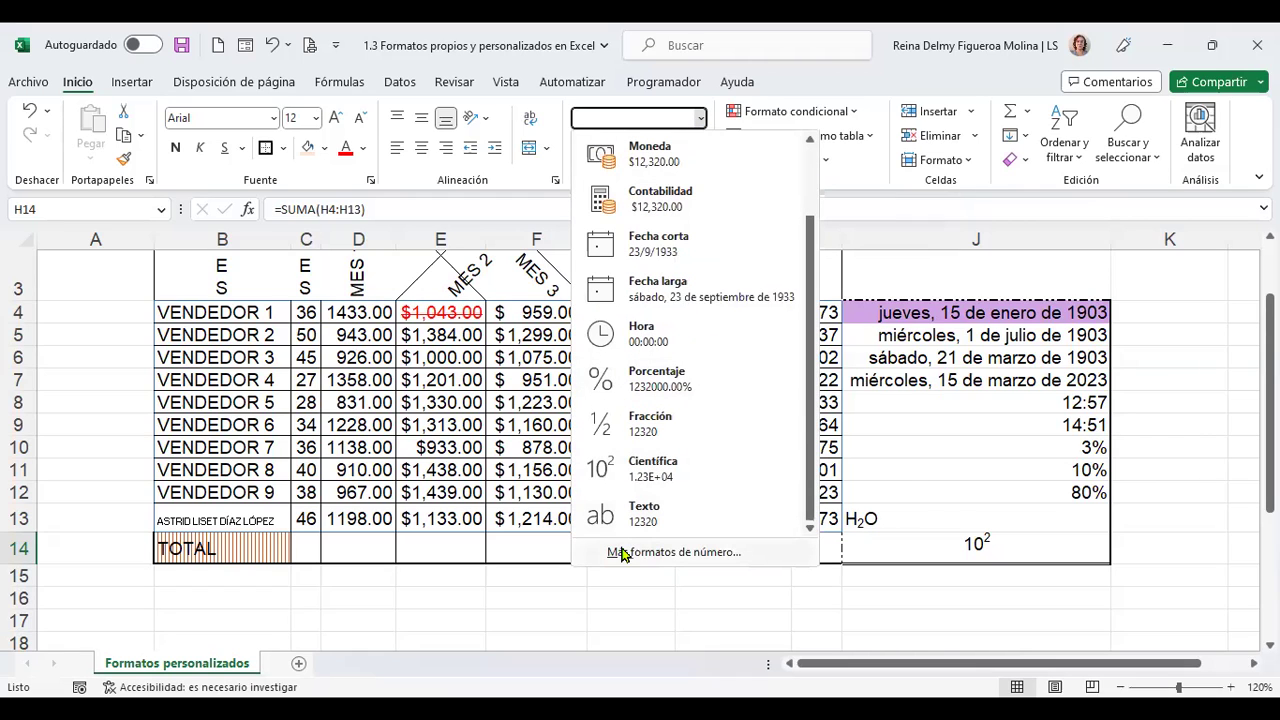
{"action": "left_click", "coordinate": [746, 605]}
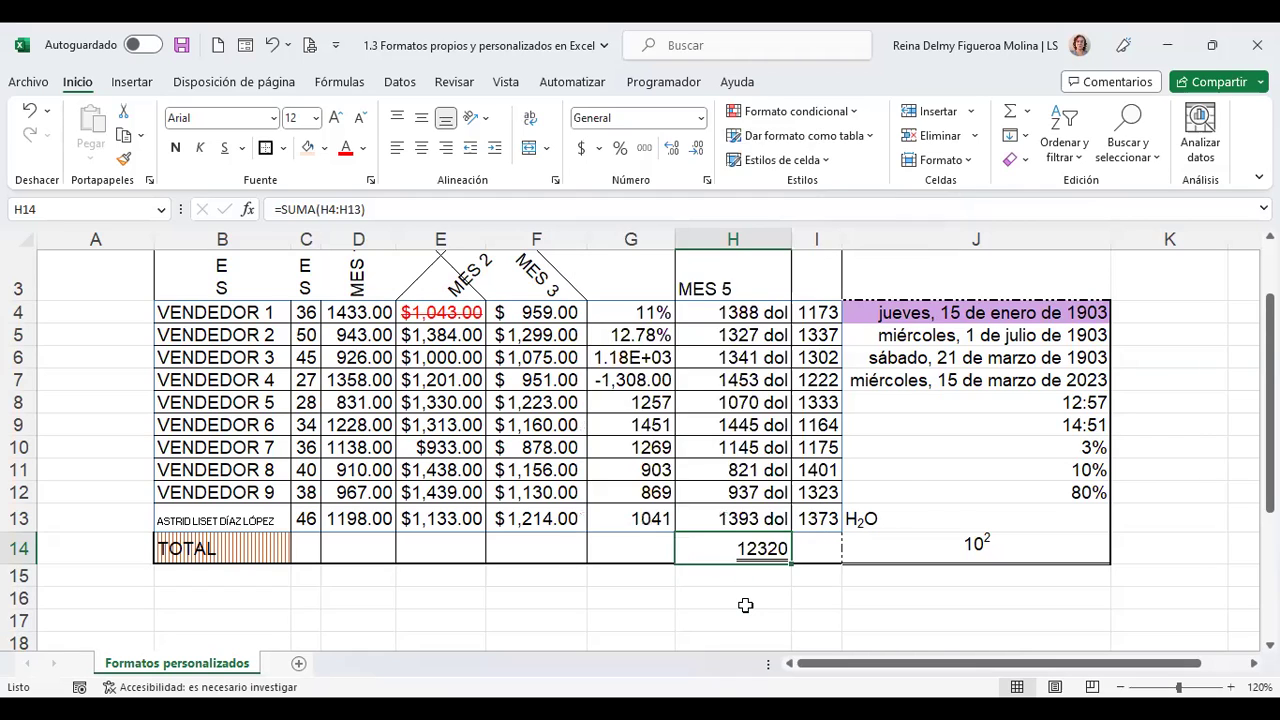
{"action": "left_click", "coordinate": [743, 581]}
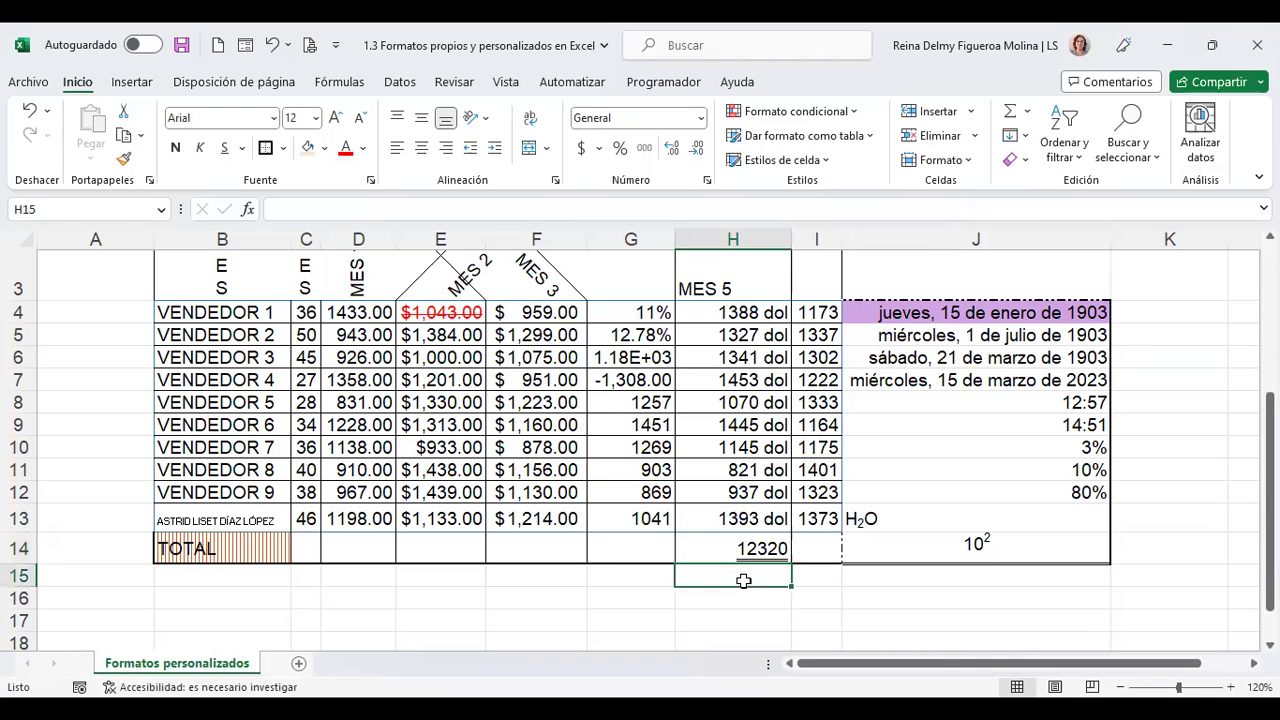
{"action": "scroll", "coordinate": [775, 465], "scroll_direction": "up", "scroll_amount": 2}
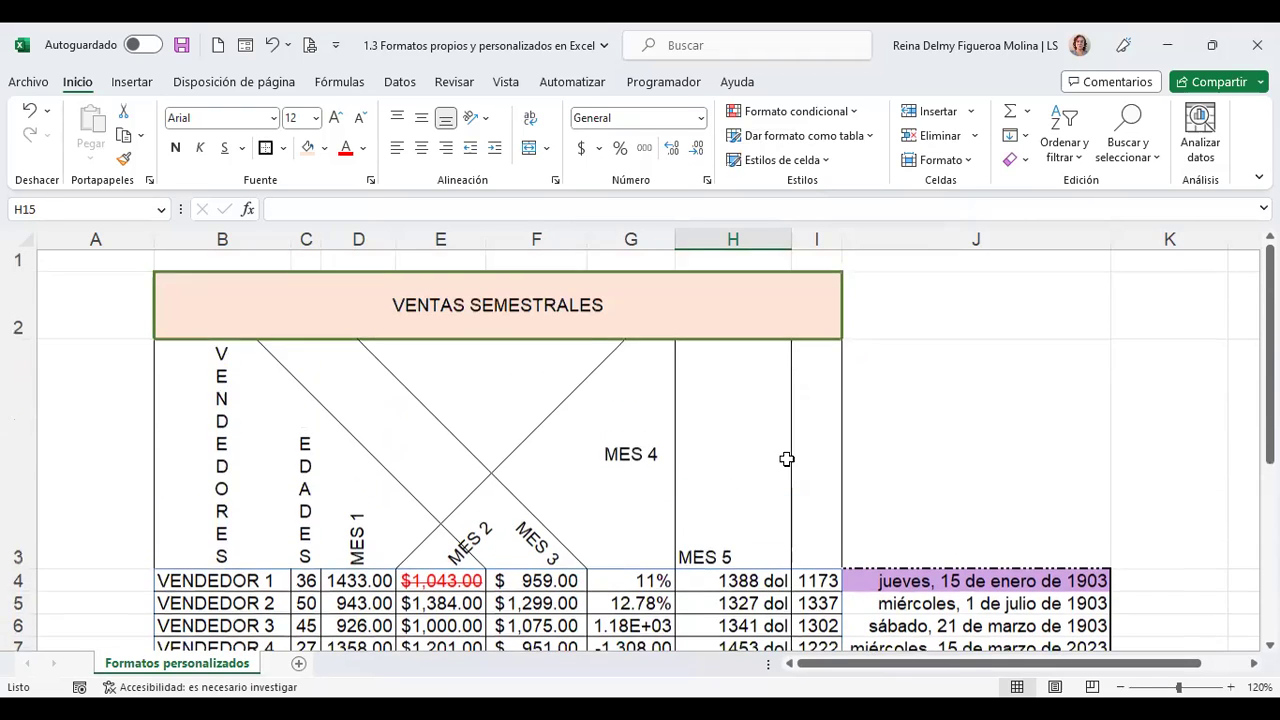
{"action": "left_click", "coordinate": [981, 301]}
{"action": "left_click", "coordinate": [94, 256]}
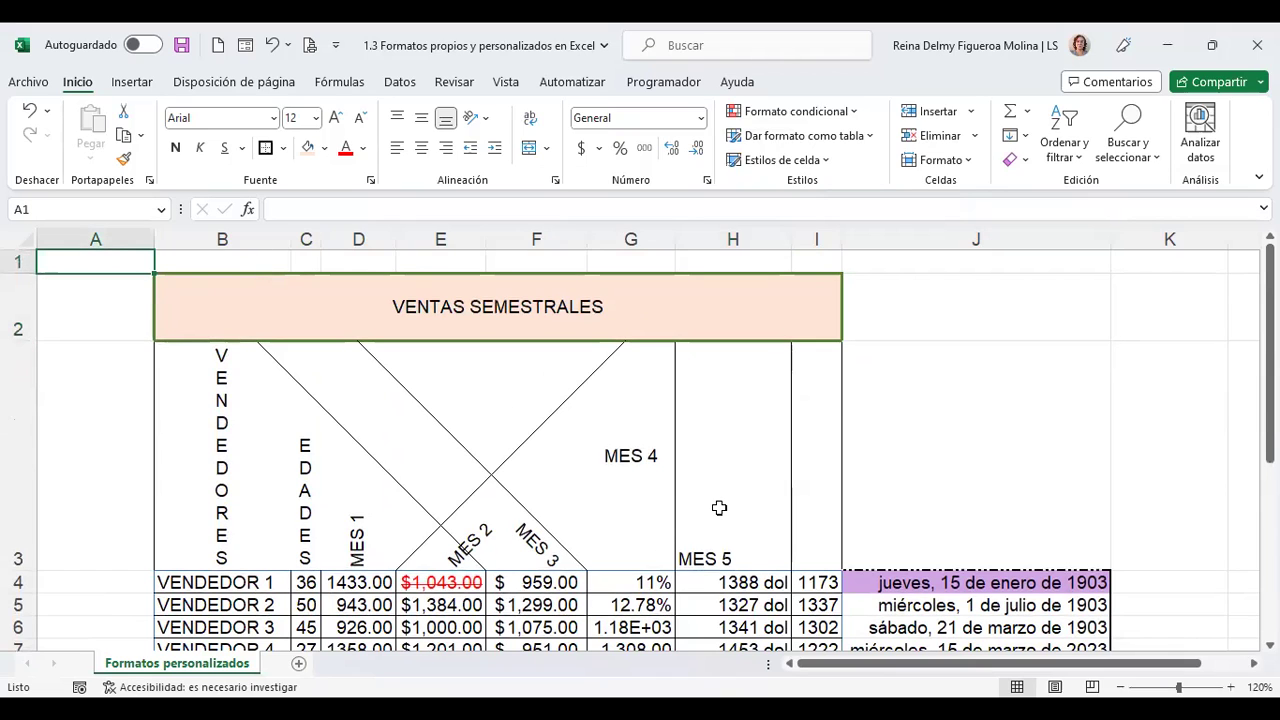
{"action": "left_click", "coordinate": [971, 430]}
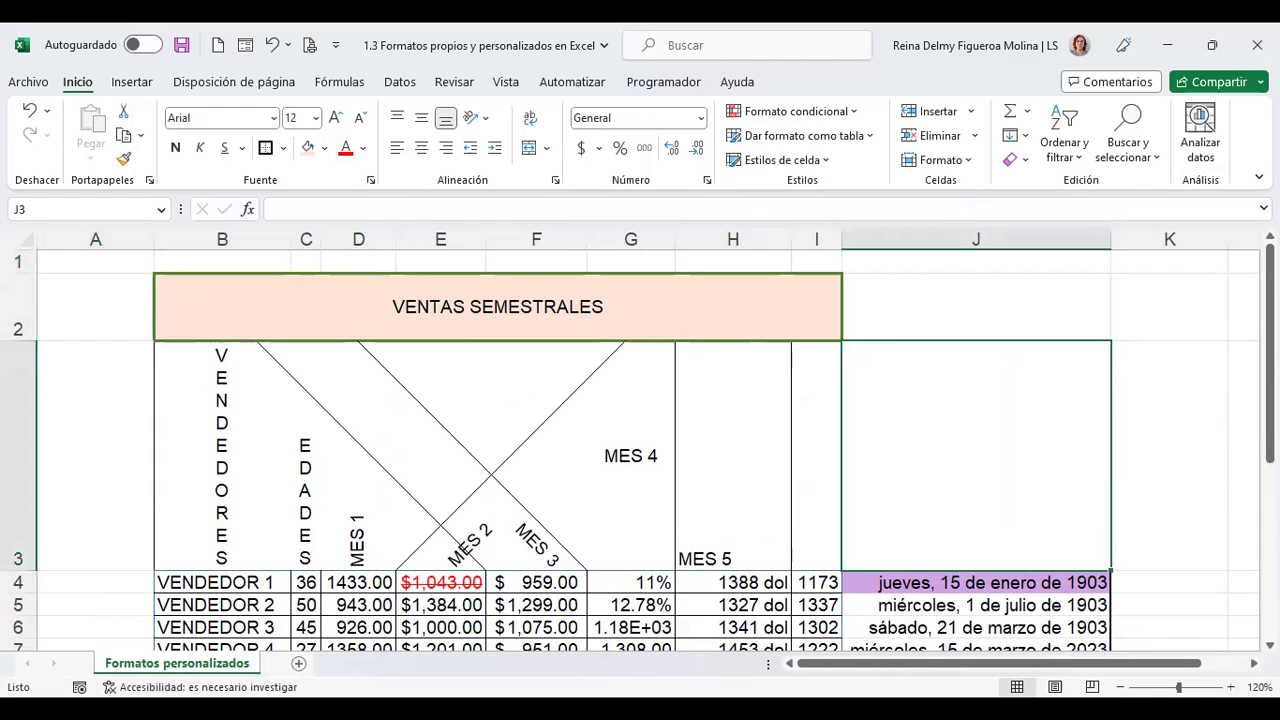